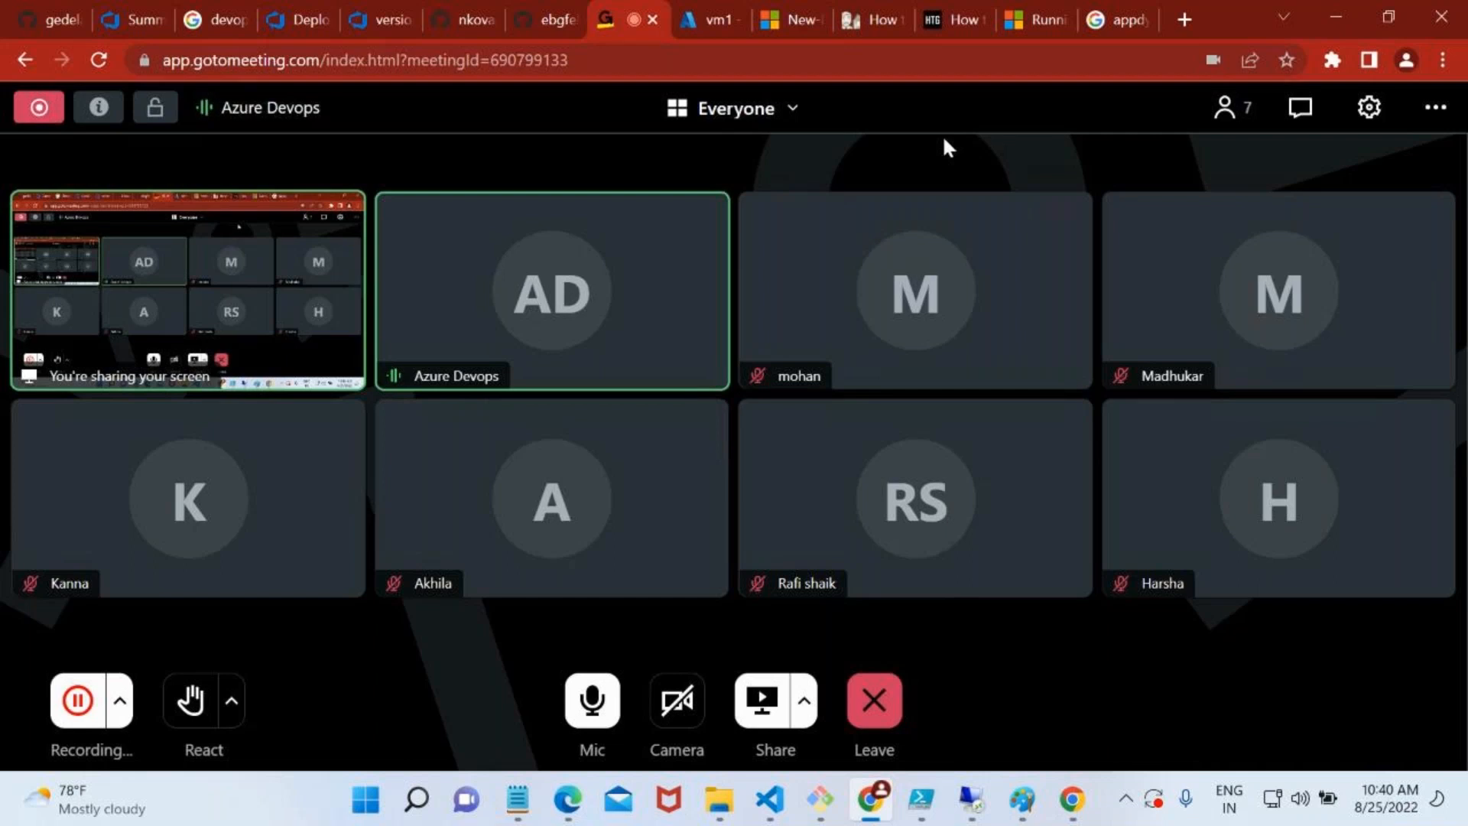
Switch to the Azure portal and go from the vm1 Networking page to the portal's home page
mouse_move(1038, 587)
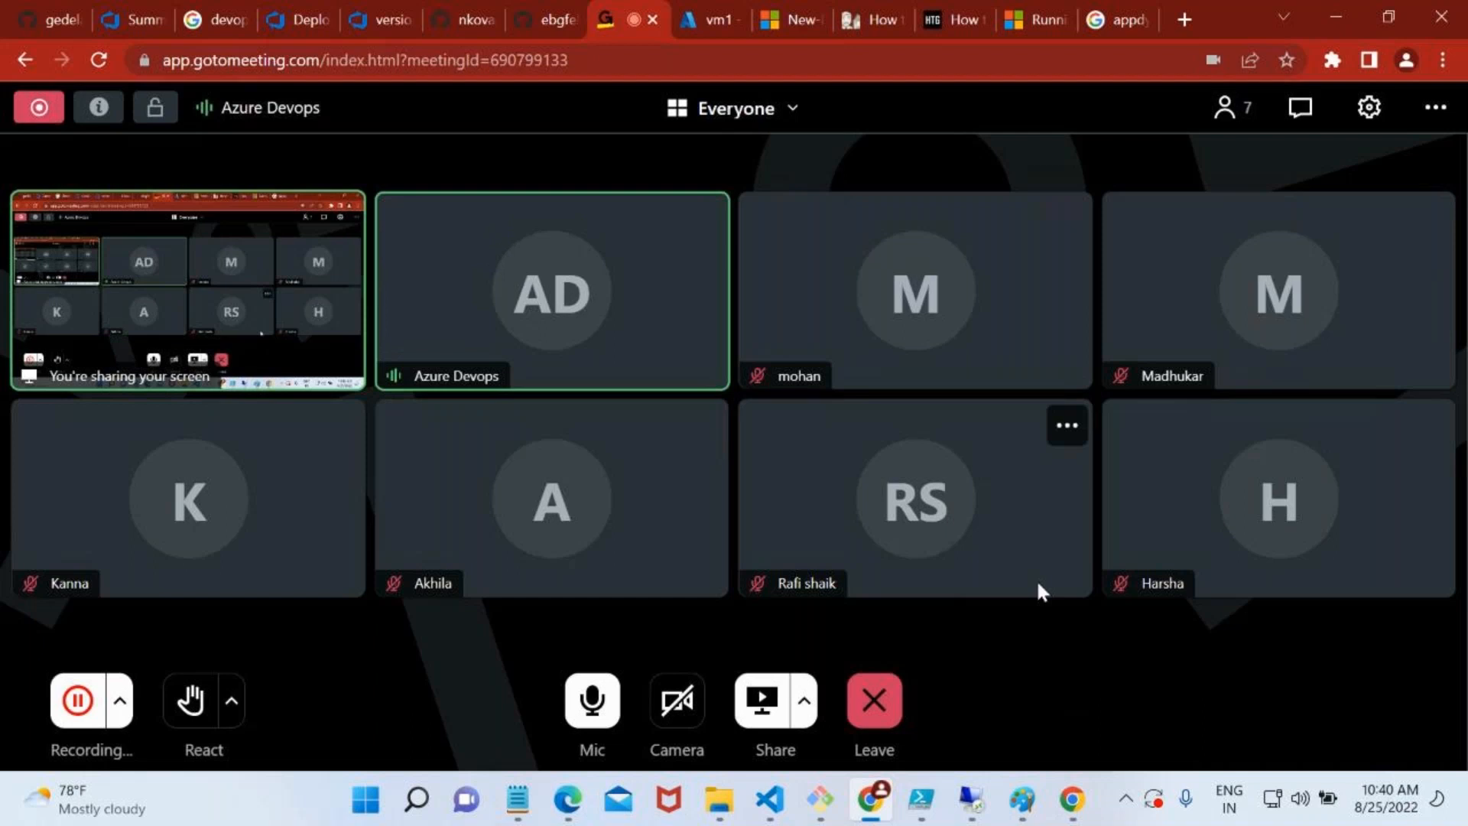
left_click(715, 19)
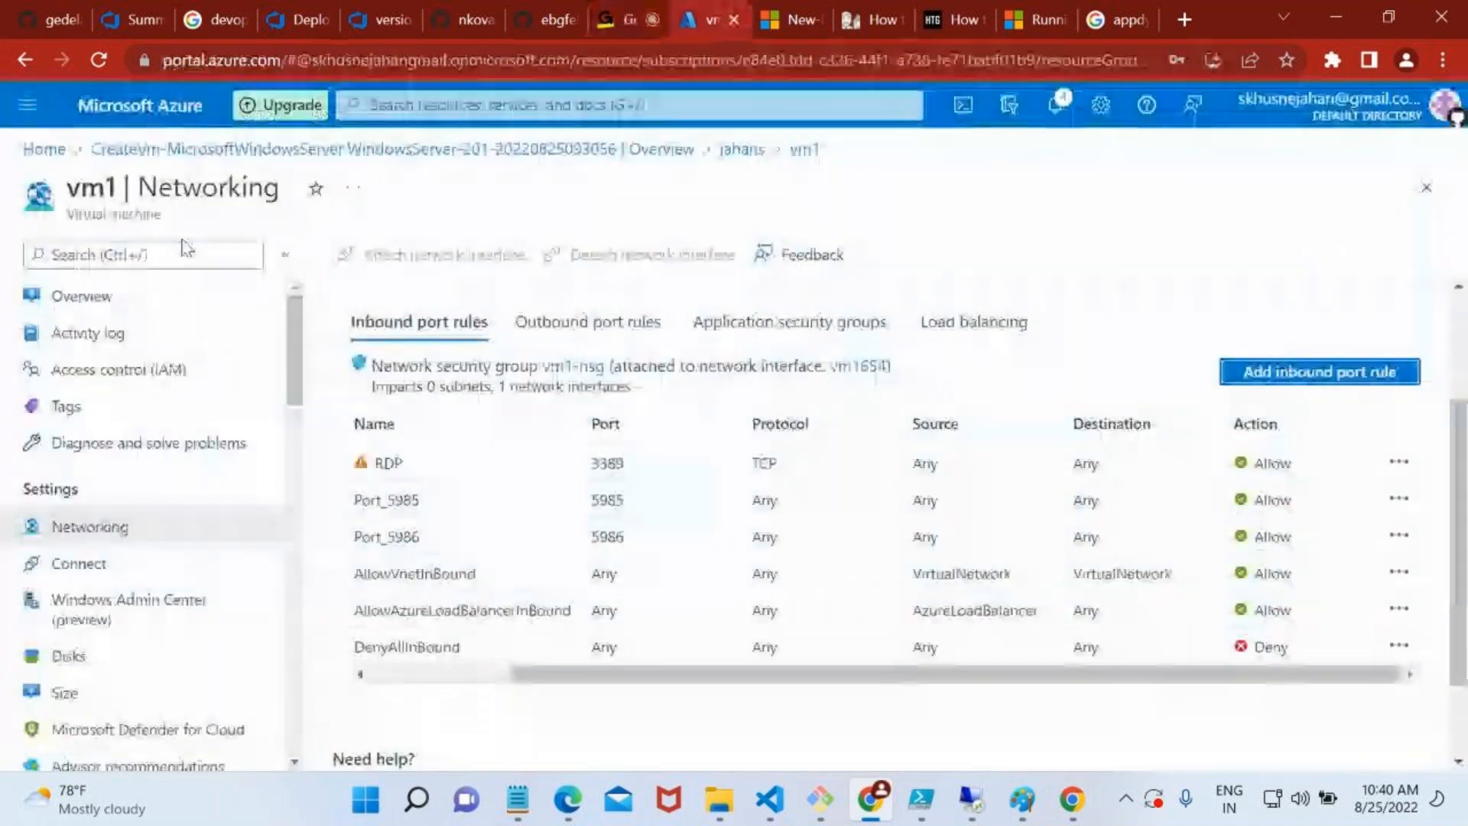
left_click(59, 152)
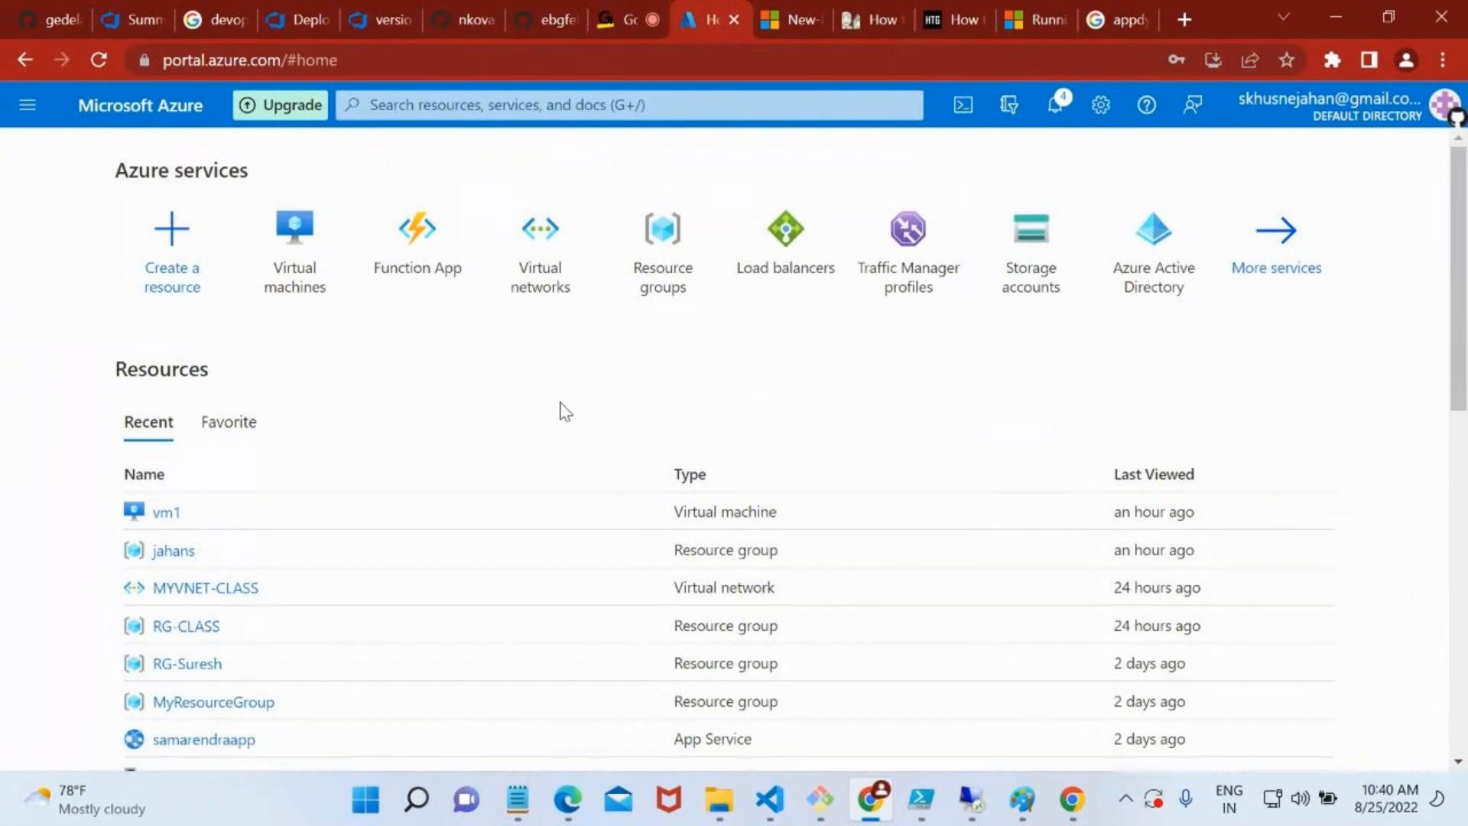
Search Google for "vnet peering in azure portal" and open the Microsoft tutorial on connecting virtual networks with peering
left_click(1118, 20)
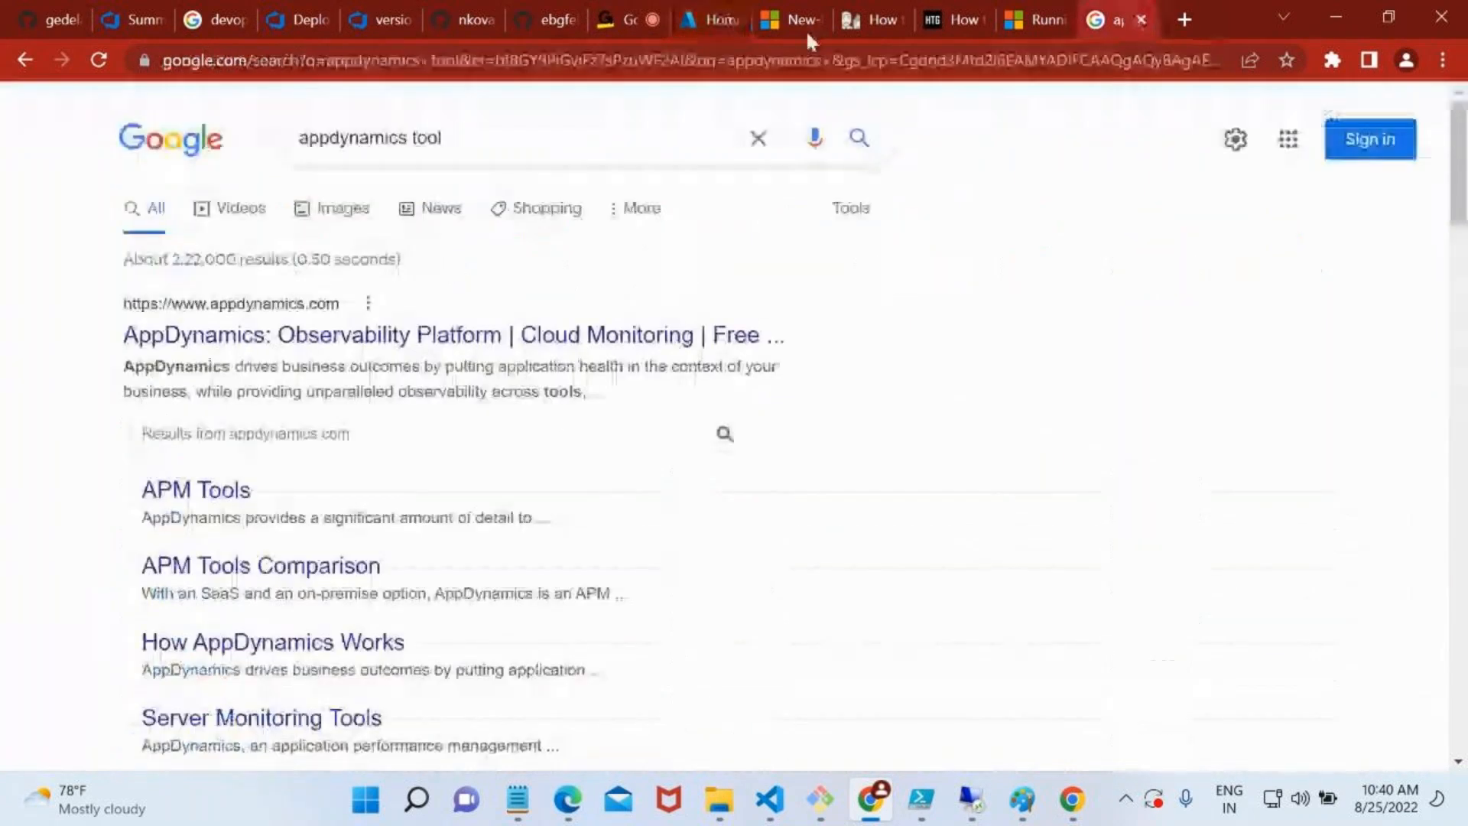
left_click(803, 60)
left_click(758, 136)
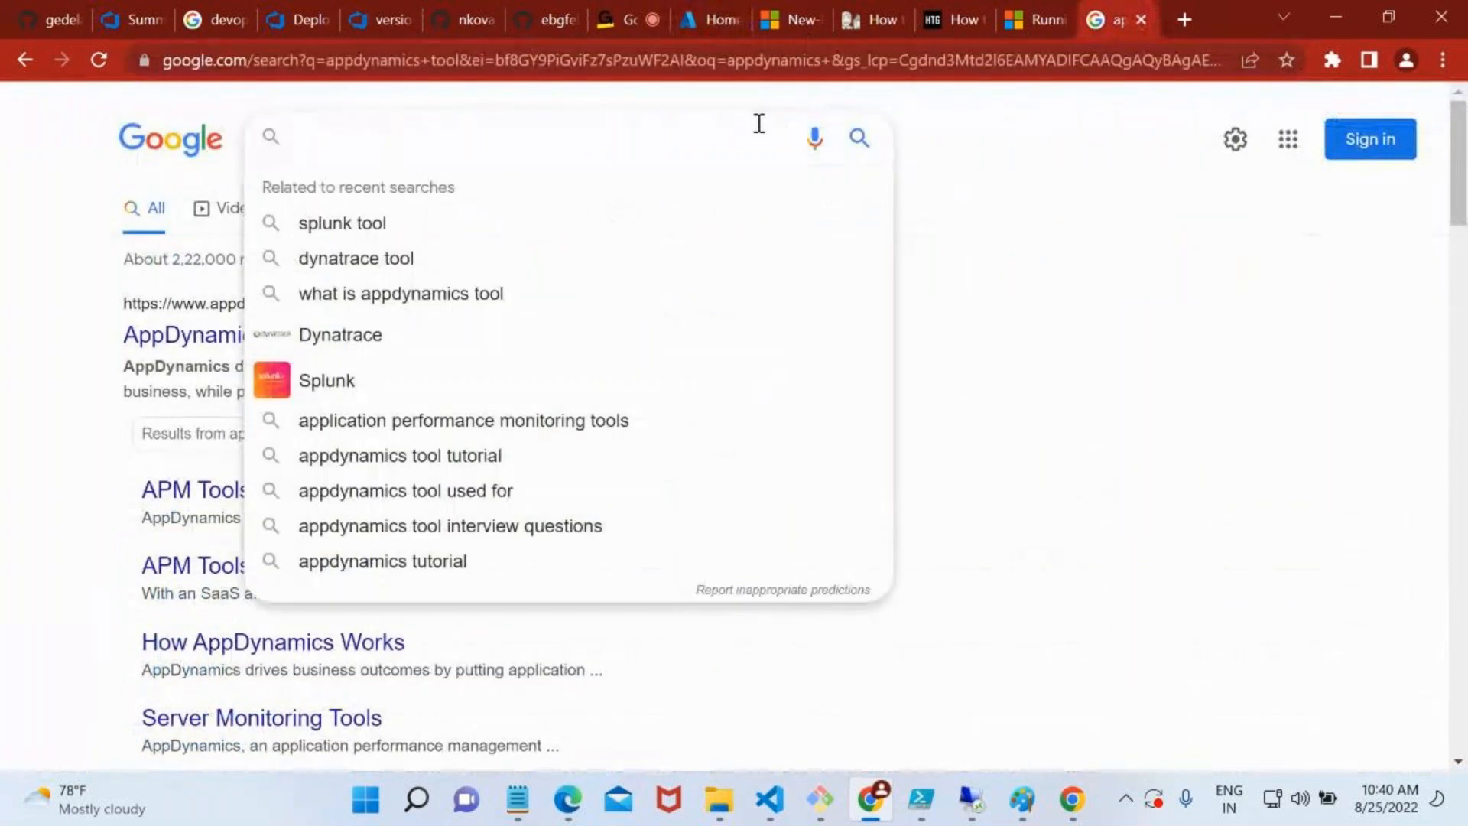
type("vnet pee")
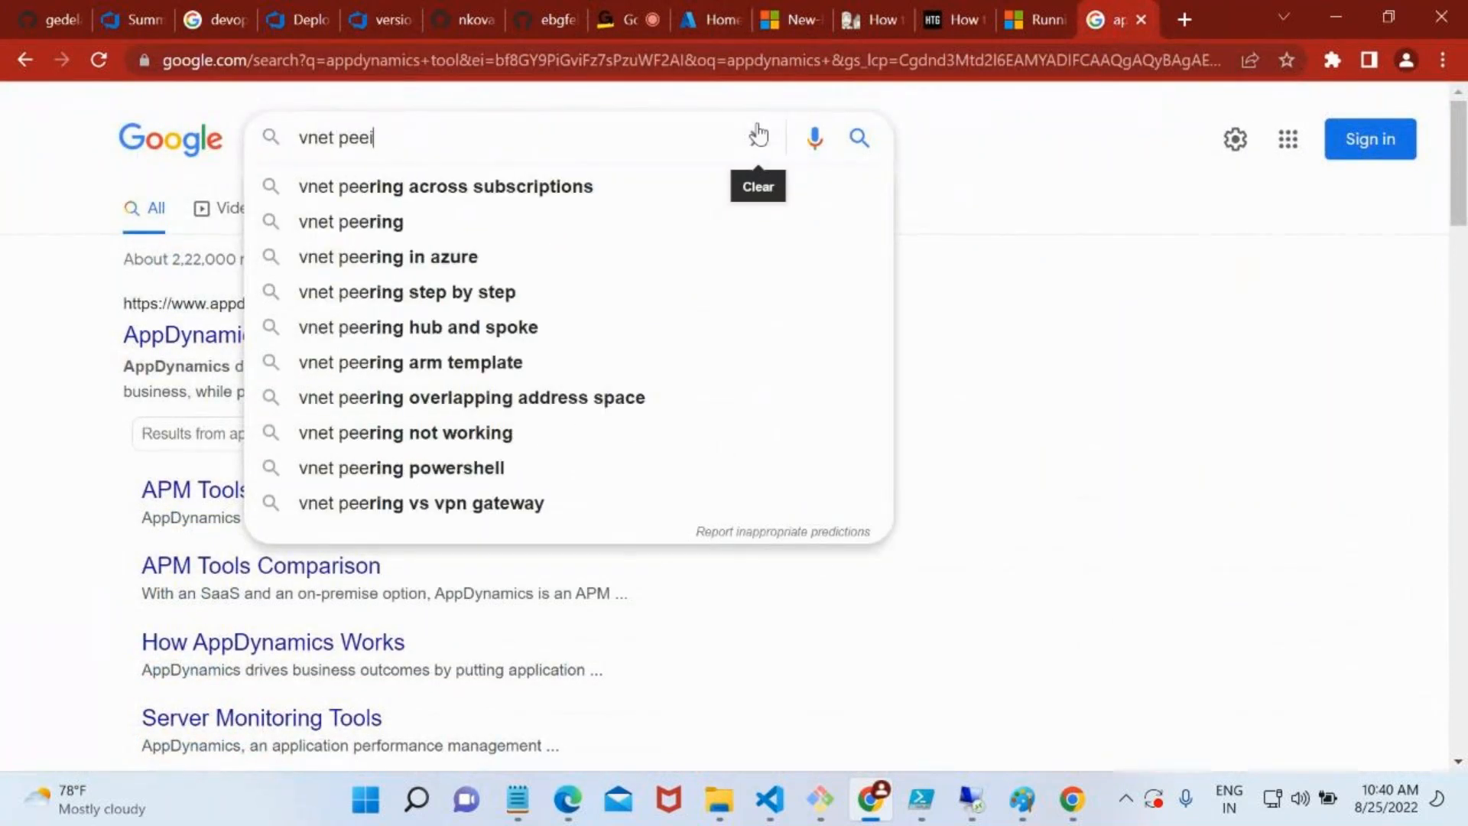
type("ring in azyre")
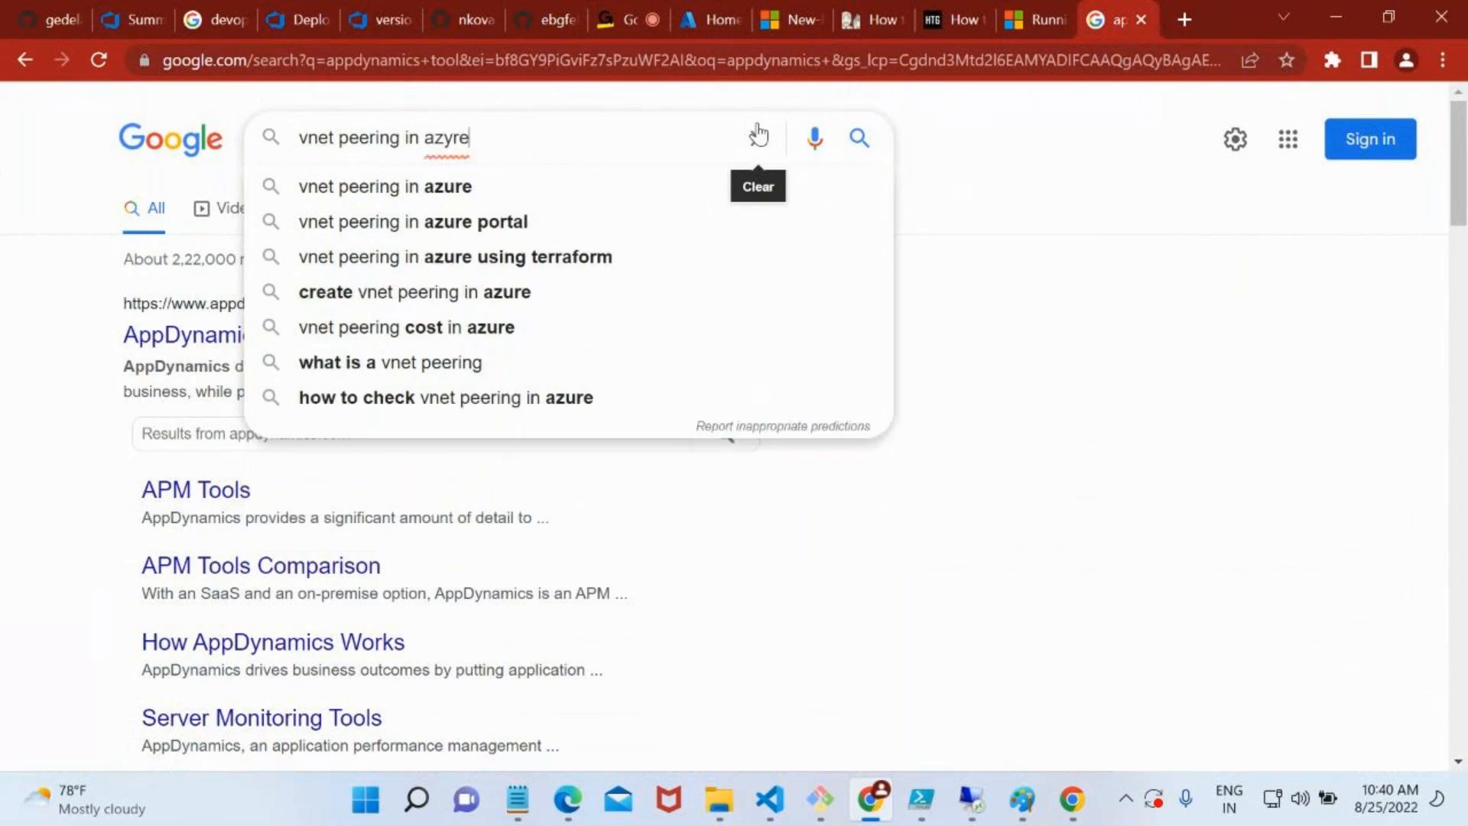
key("Down")
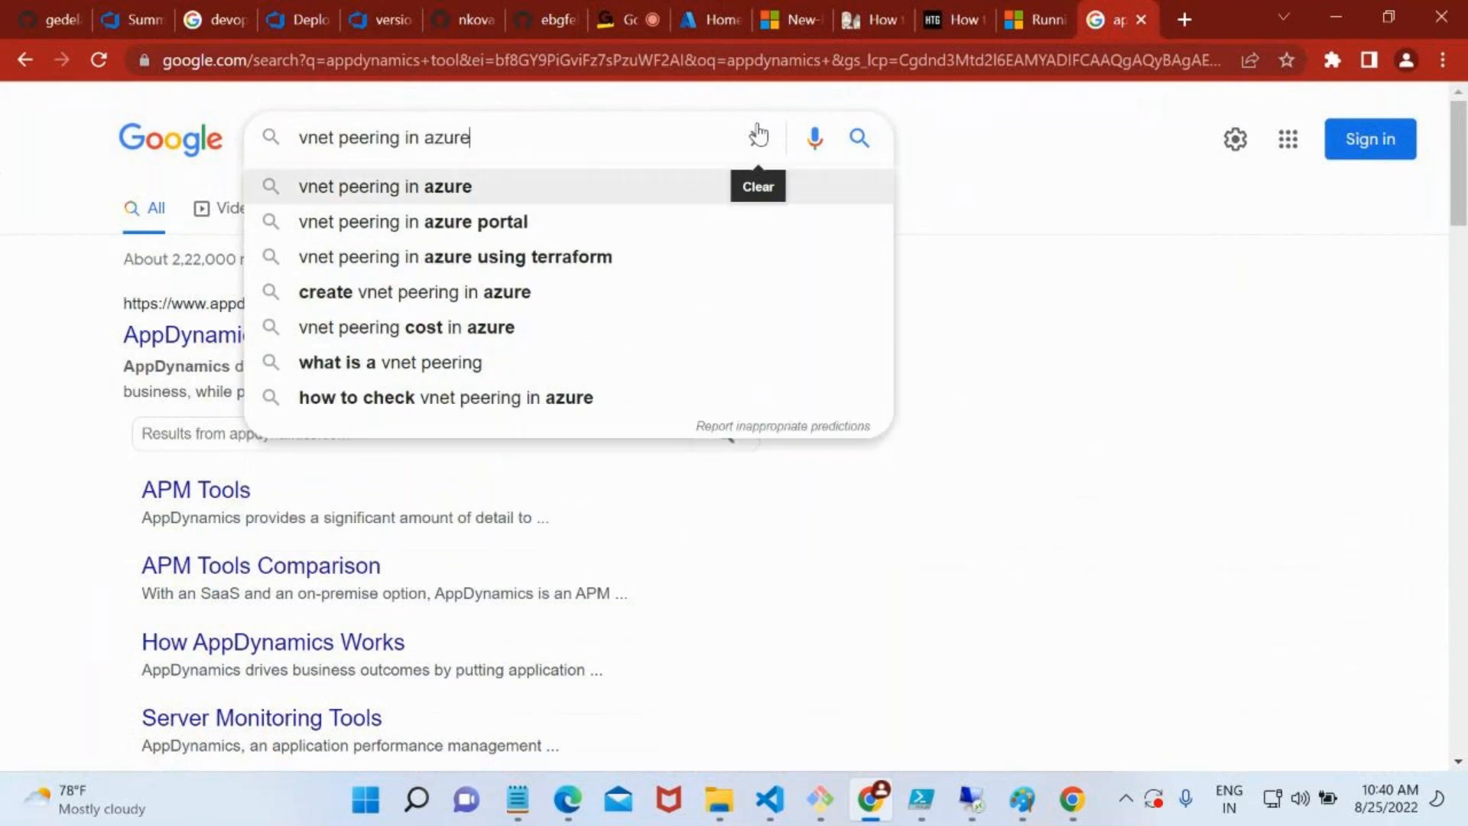
key("Down")
key("Return")
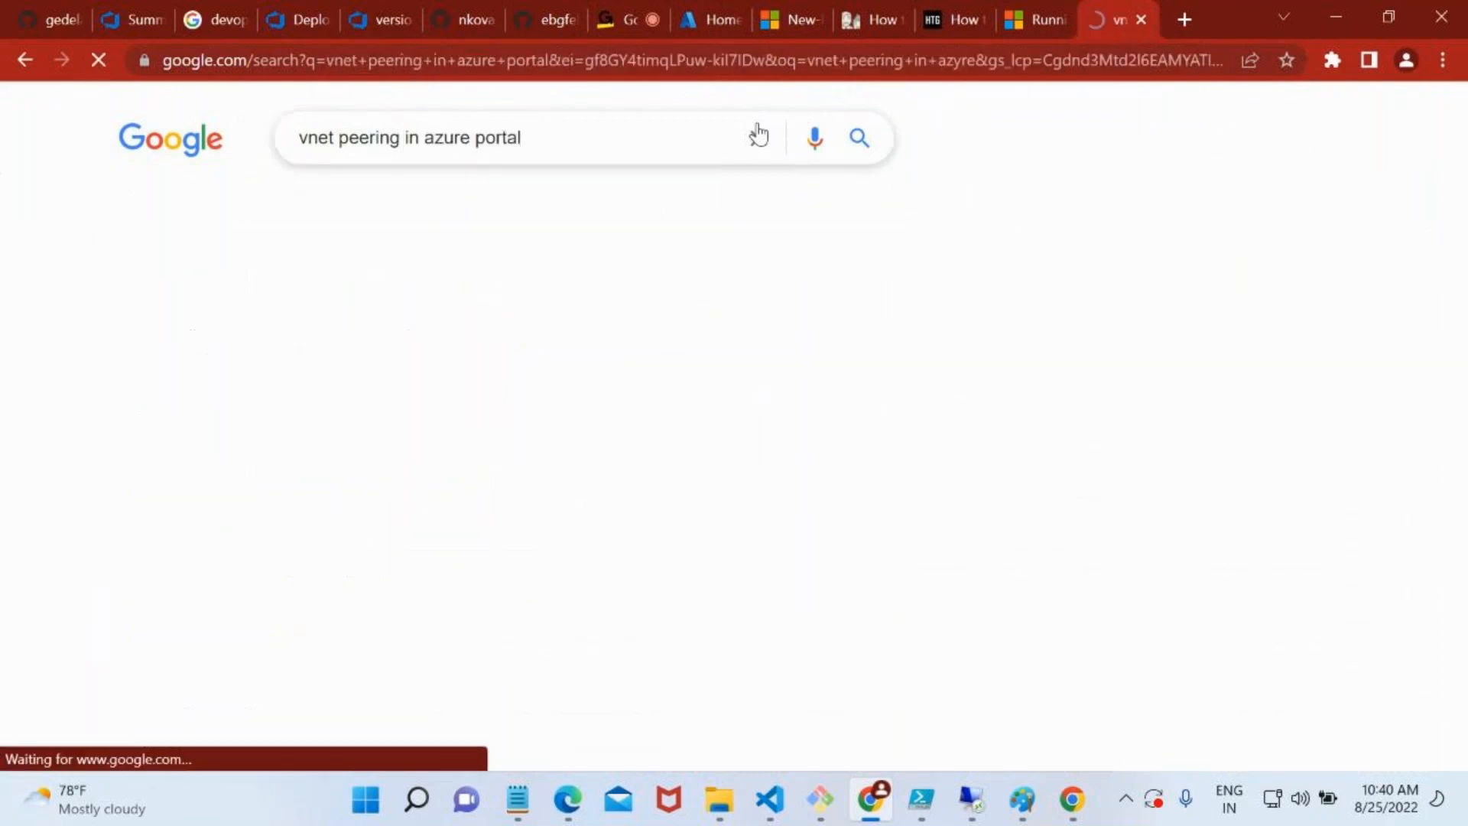
left_click(465, 337)
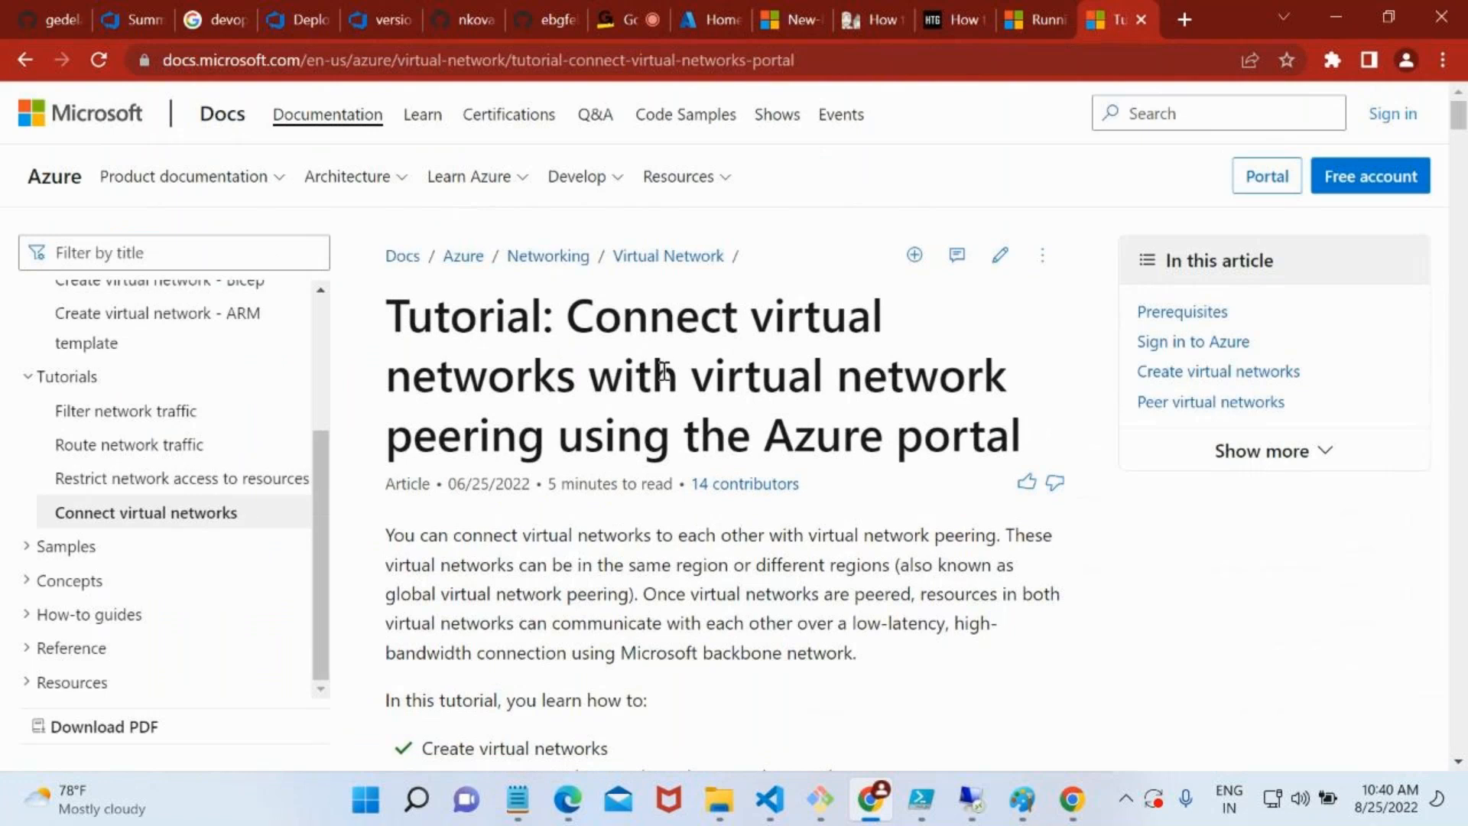
Read the tutorial's title, introduction and prerequisites, and return to the article after following its Azure portal sign-in link
double_click(858, 418)
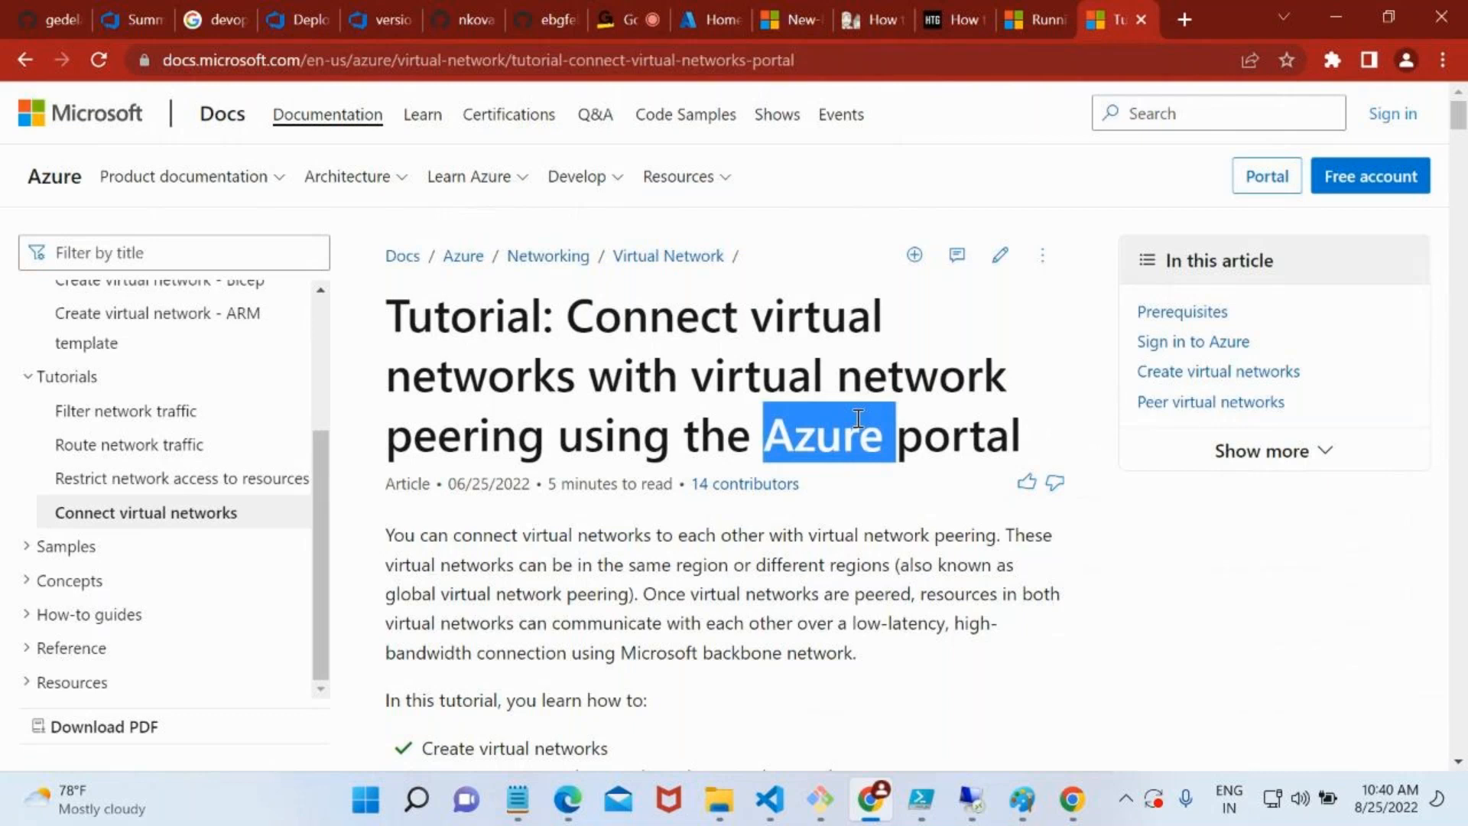
scroll(858, 418, "down", 9)
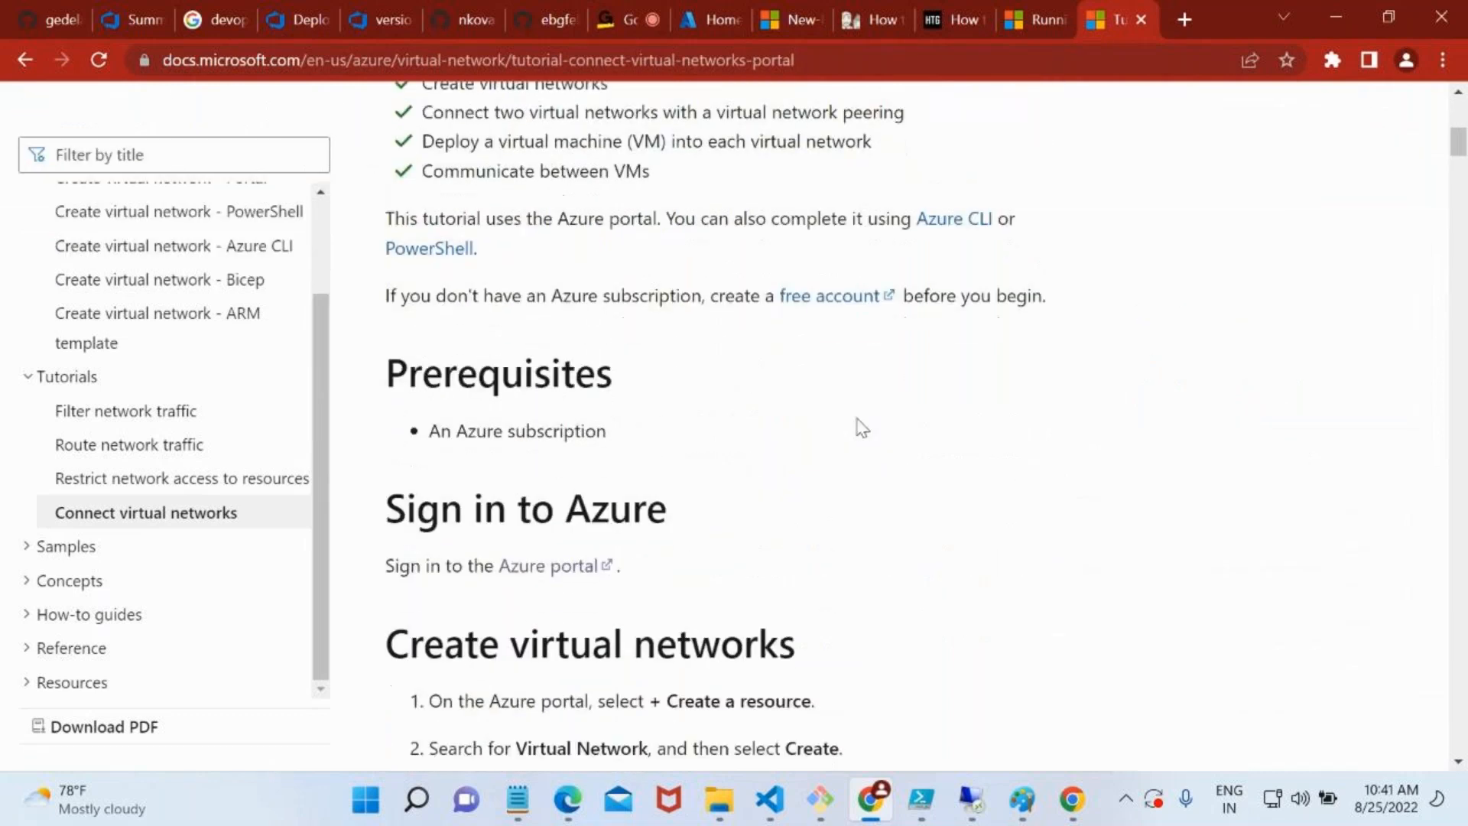
scroll(862, 429, "down", 2)
double_click(531, 212)
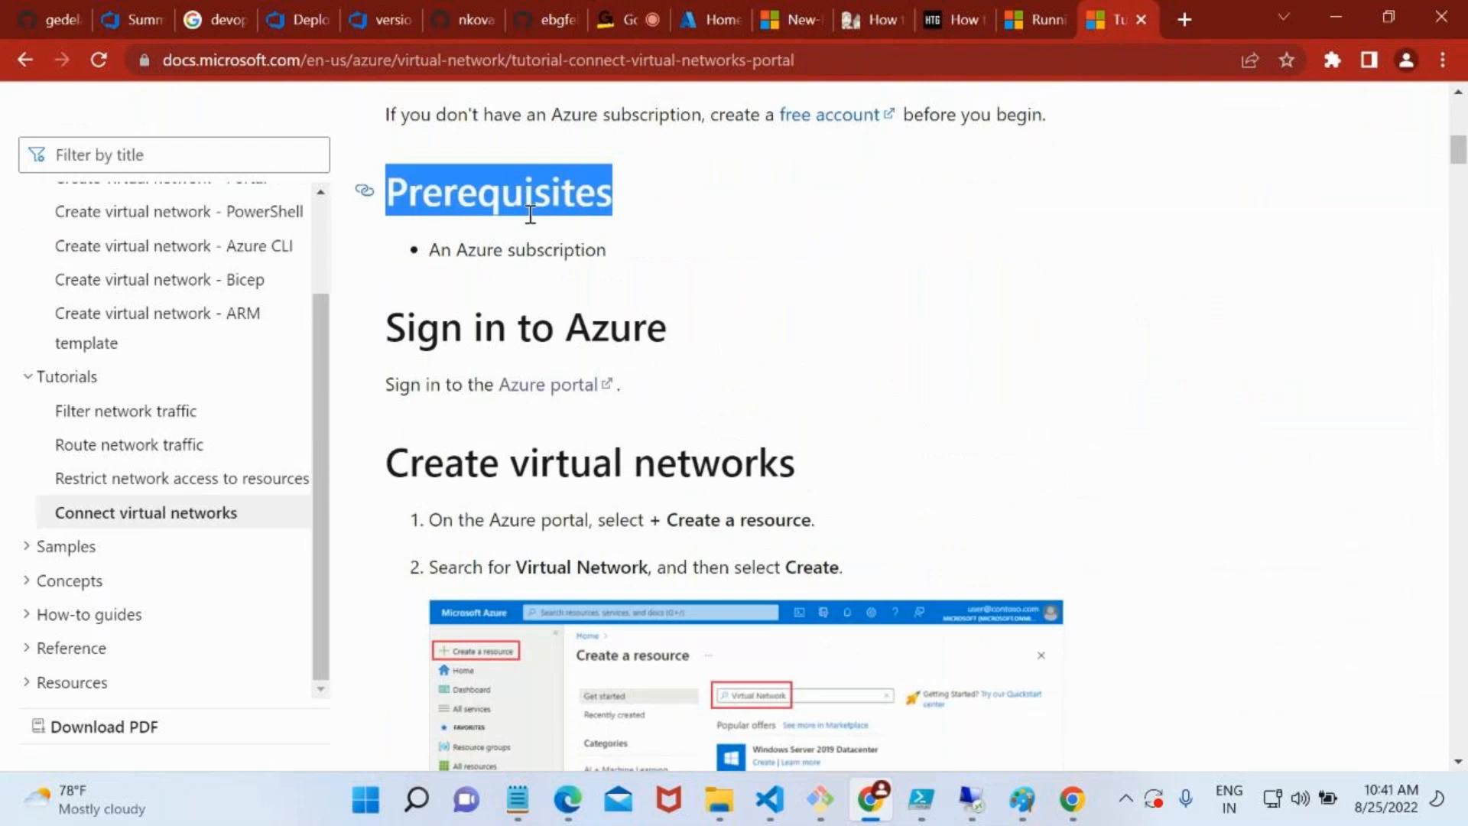
double_click(557, 256)
left_click(567, 384)
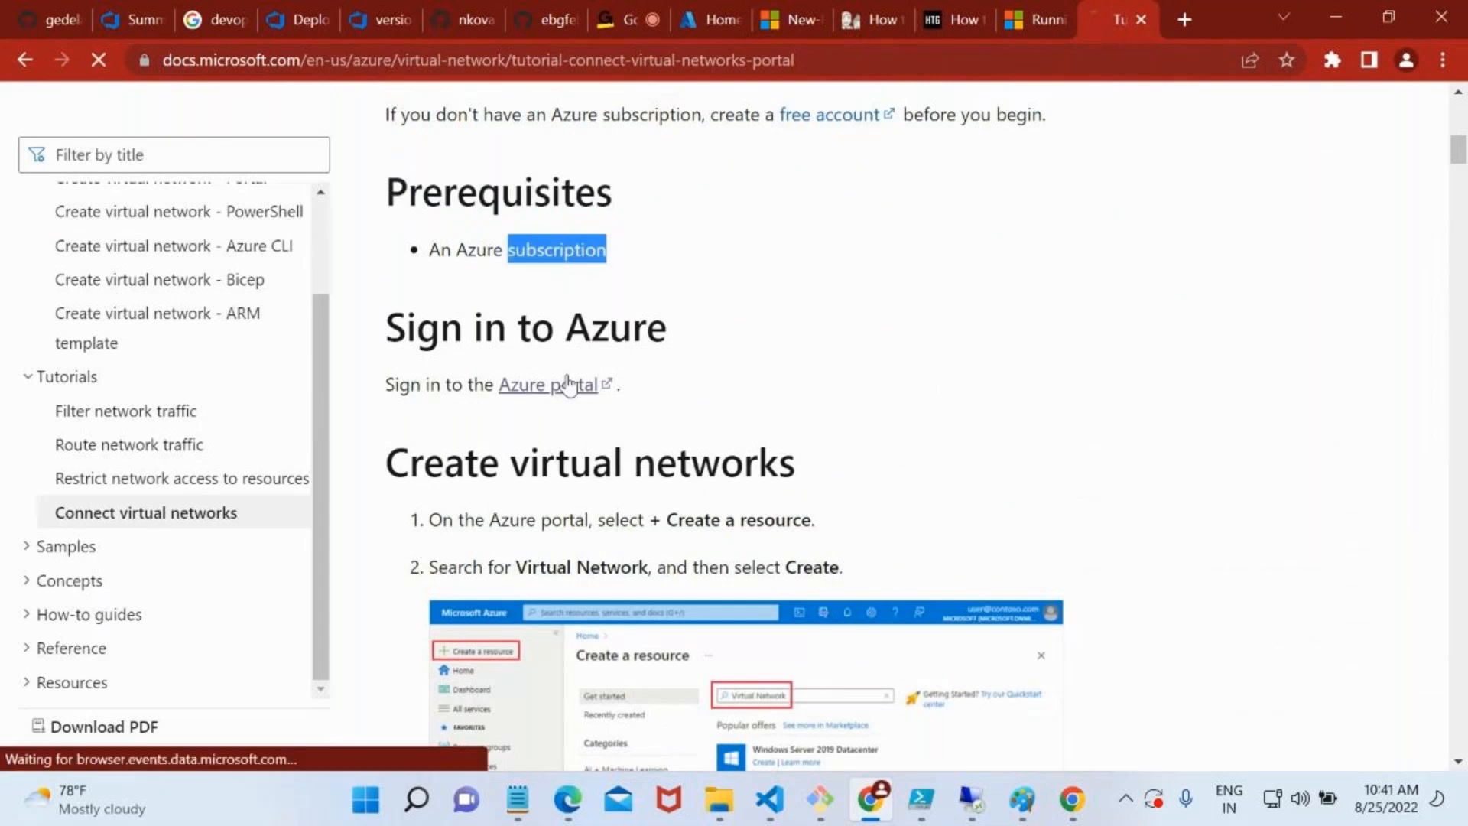
left_click(24, 60)
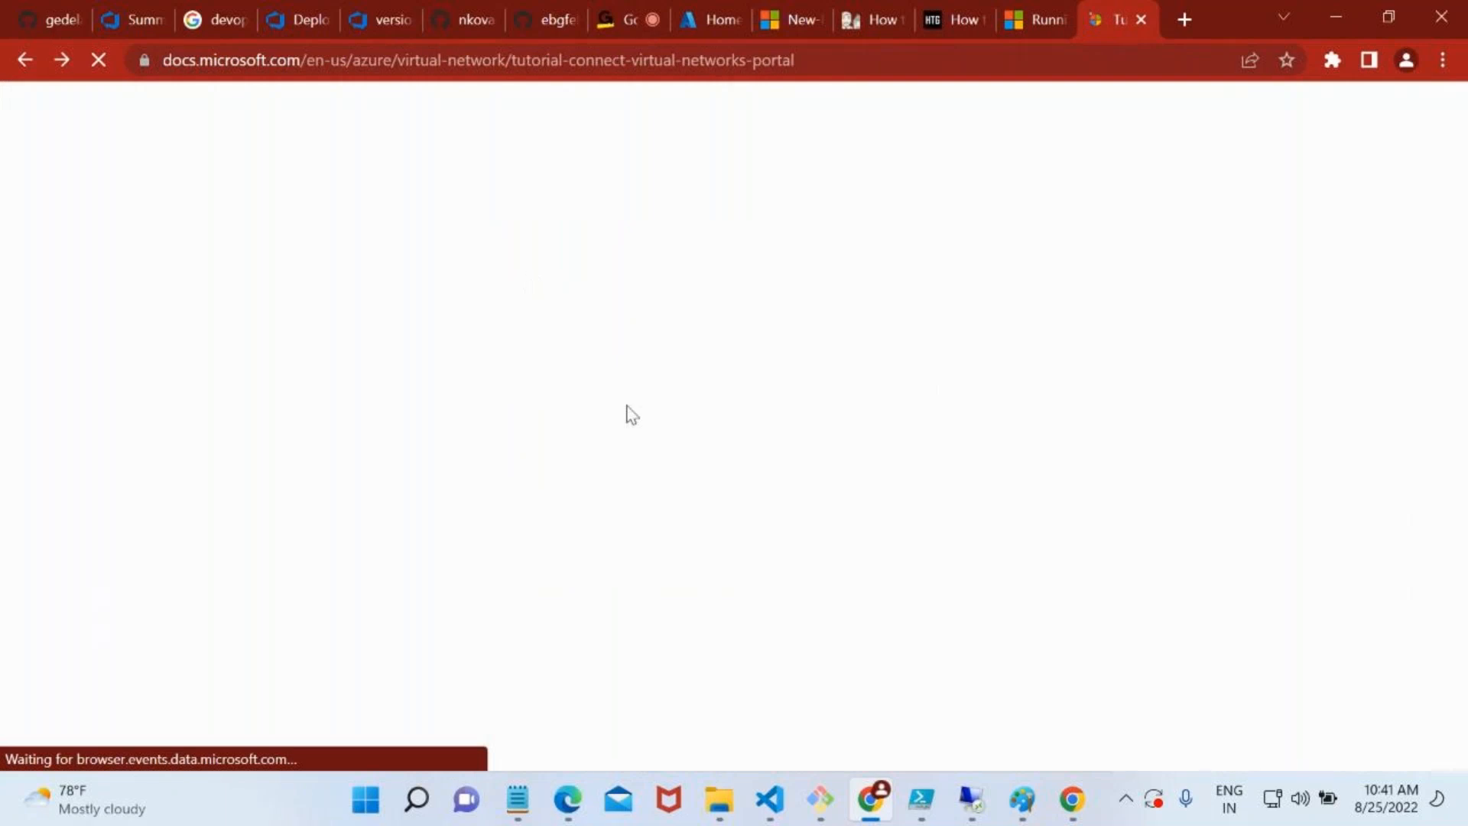
Review the tutorial's Create virtual networks section, including the Basics and IP Addresses settings
scroll(630, 414, "down", 4)
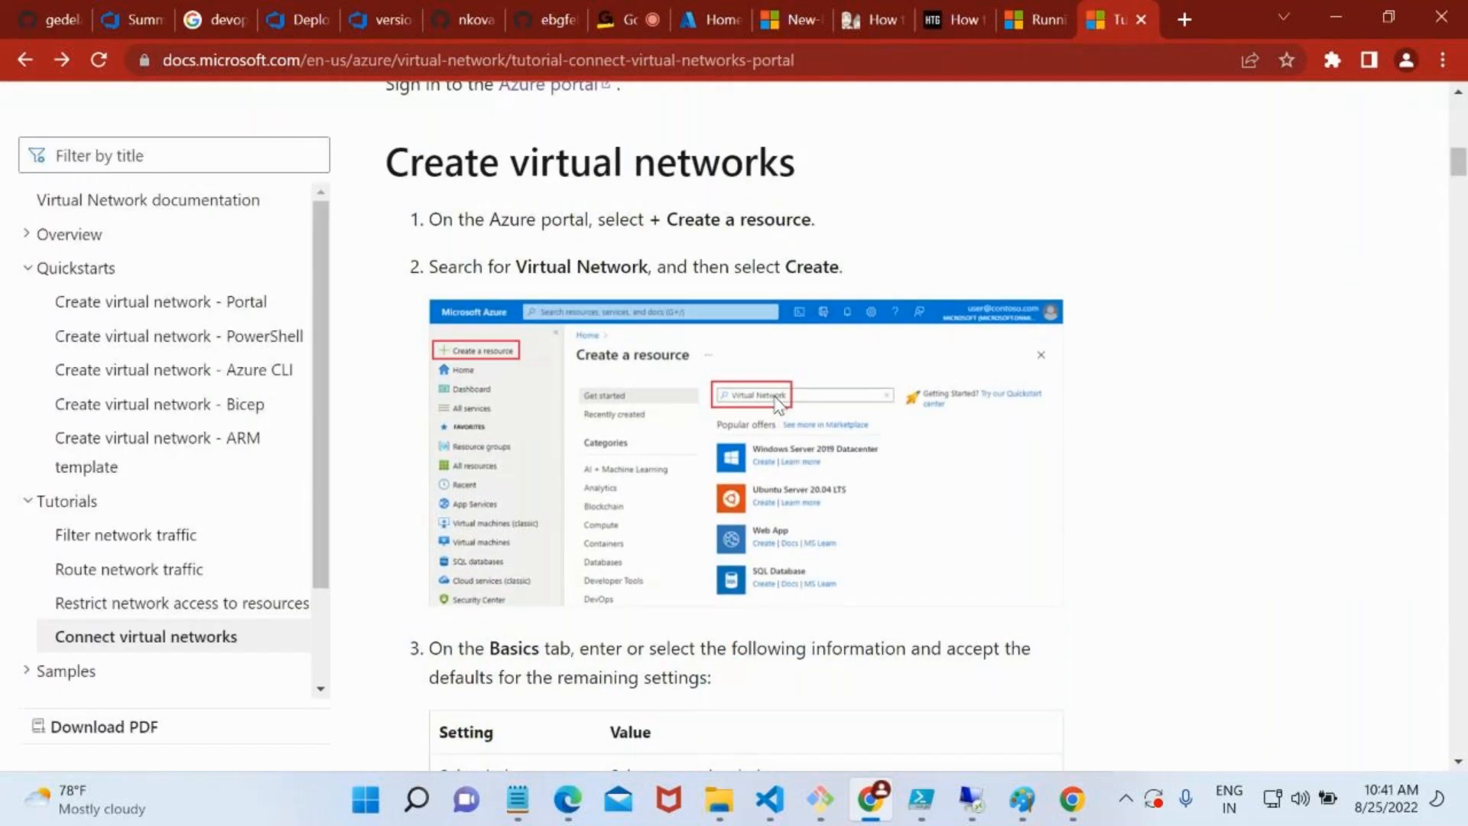
scroll(787, 566, "down", 10)
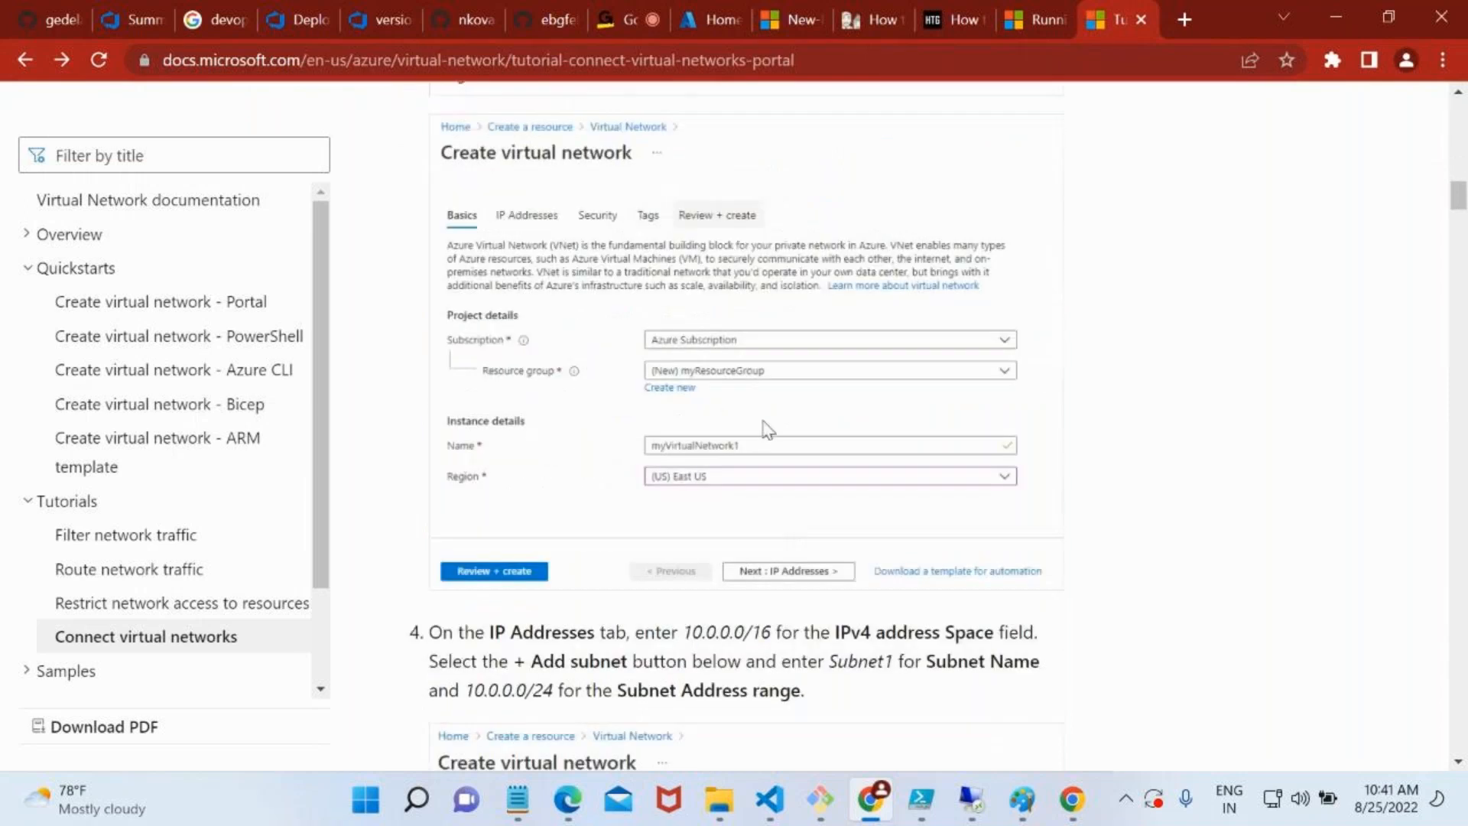
scroll(778, 598, "down", 3)
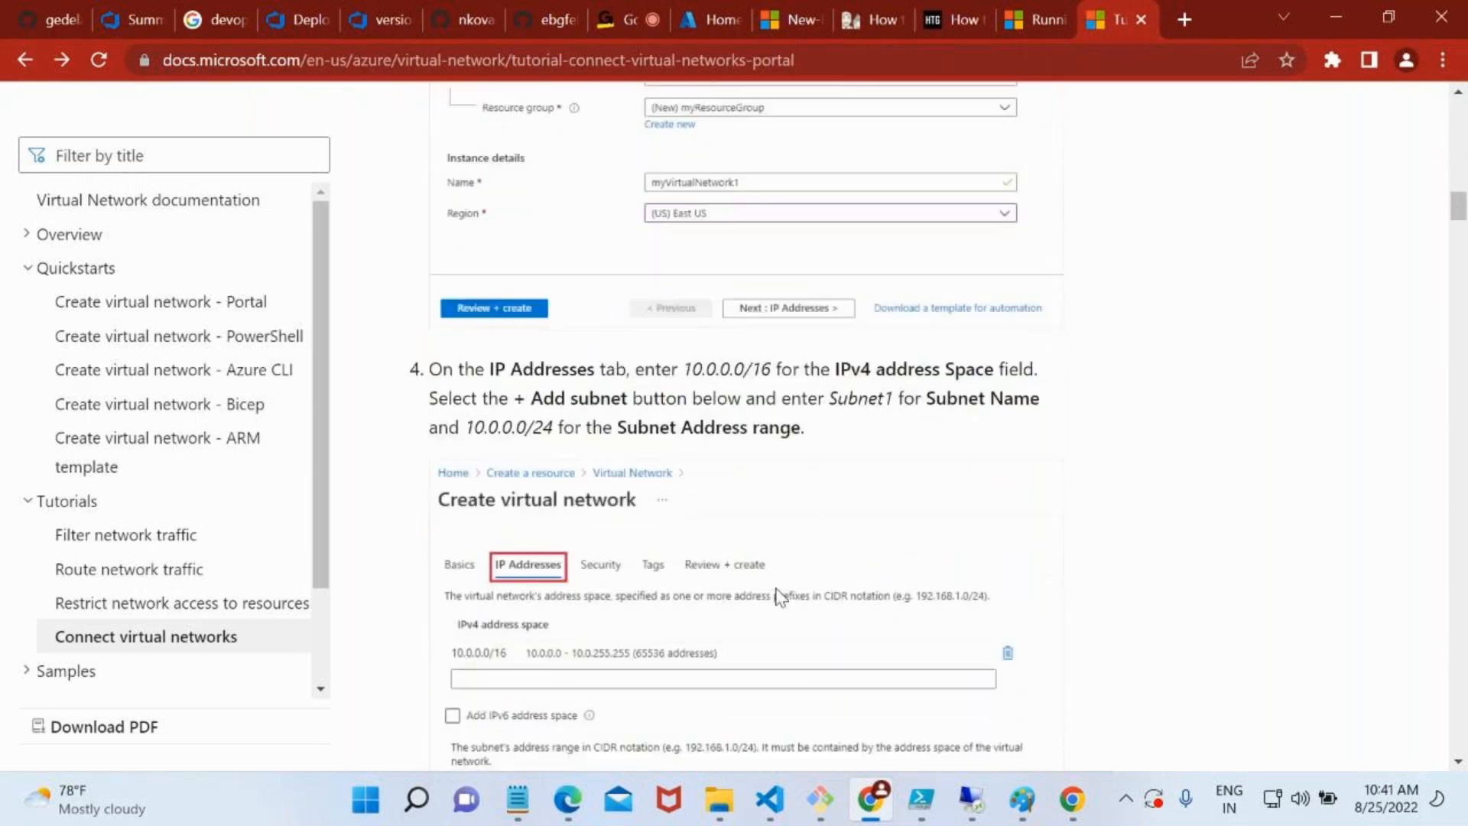
scroll(673, 657, "down", 4)
scroll(673, 662, "down", 5)
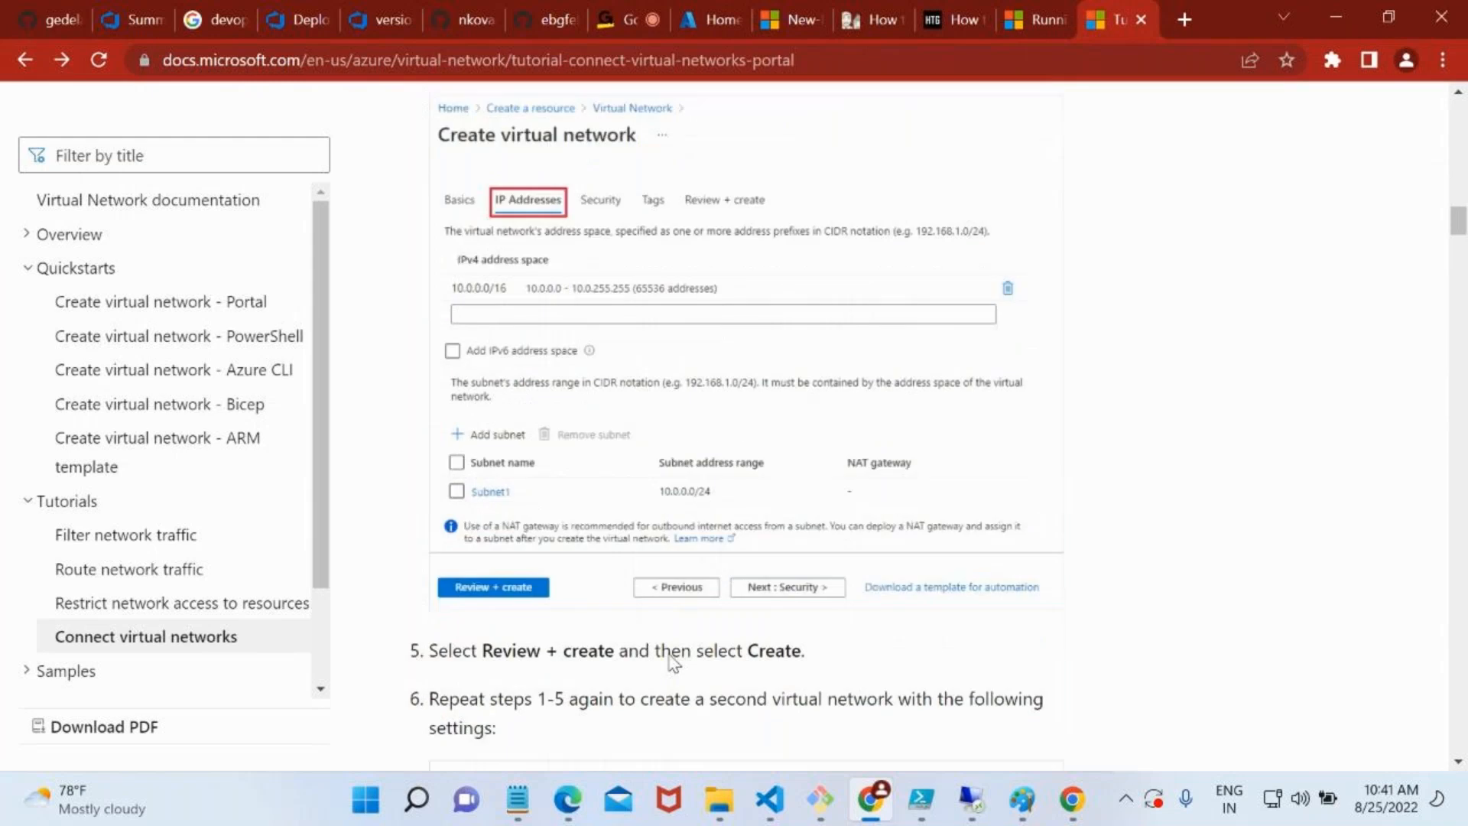
Examine the Peer virtual networks section through the peering settings table, highlighting part of this virtual network's example peering link name
scroll(670, 469, "down", 5)
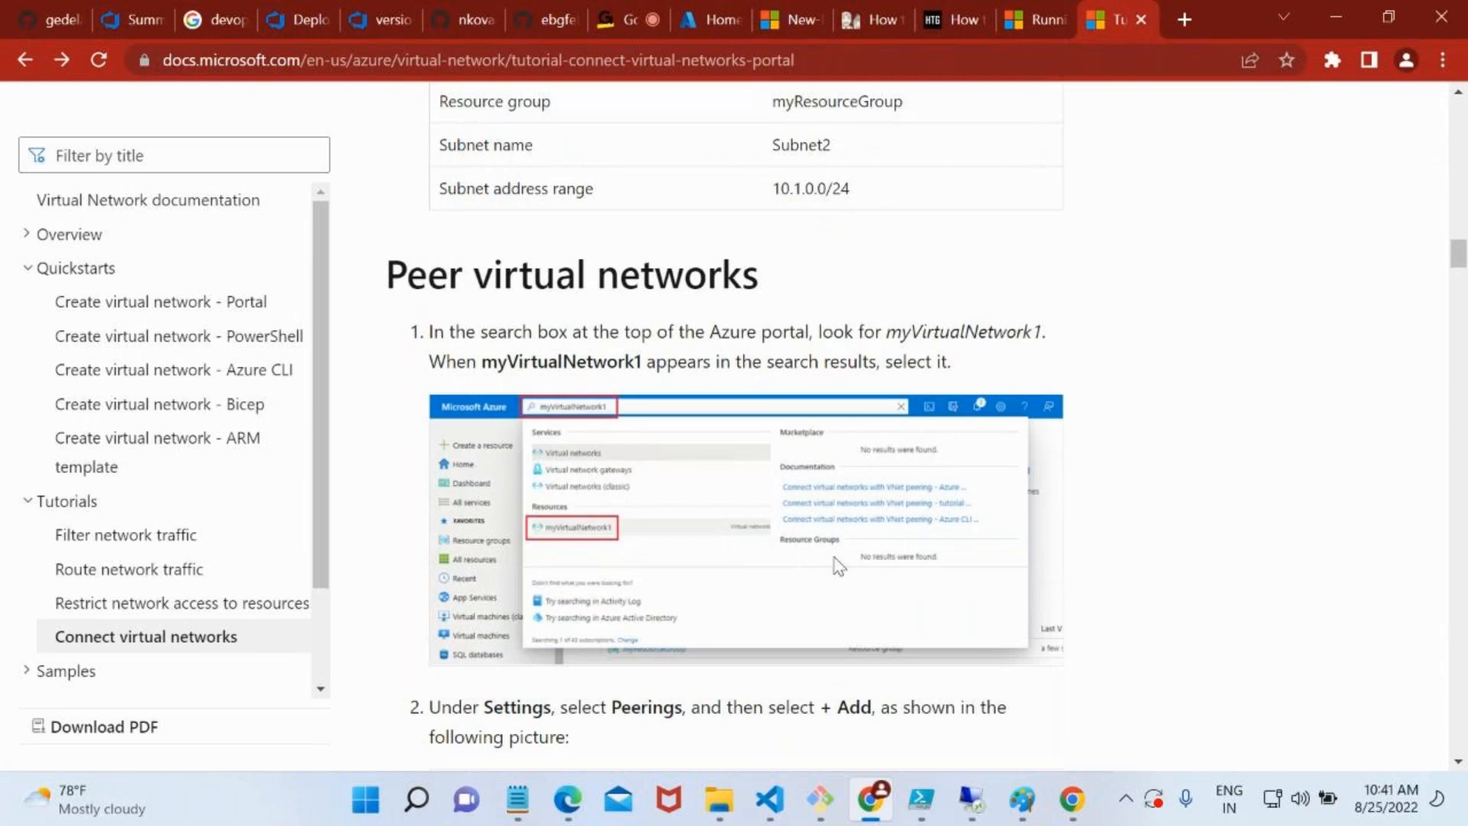
scroll(846, 595, "down", 4)
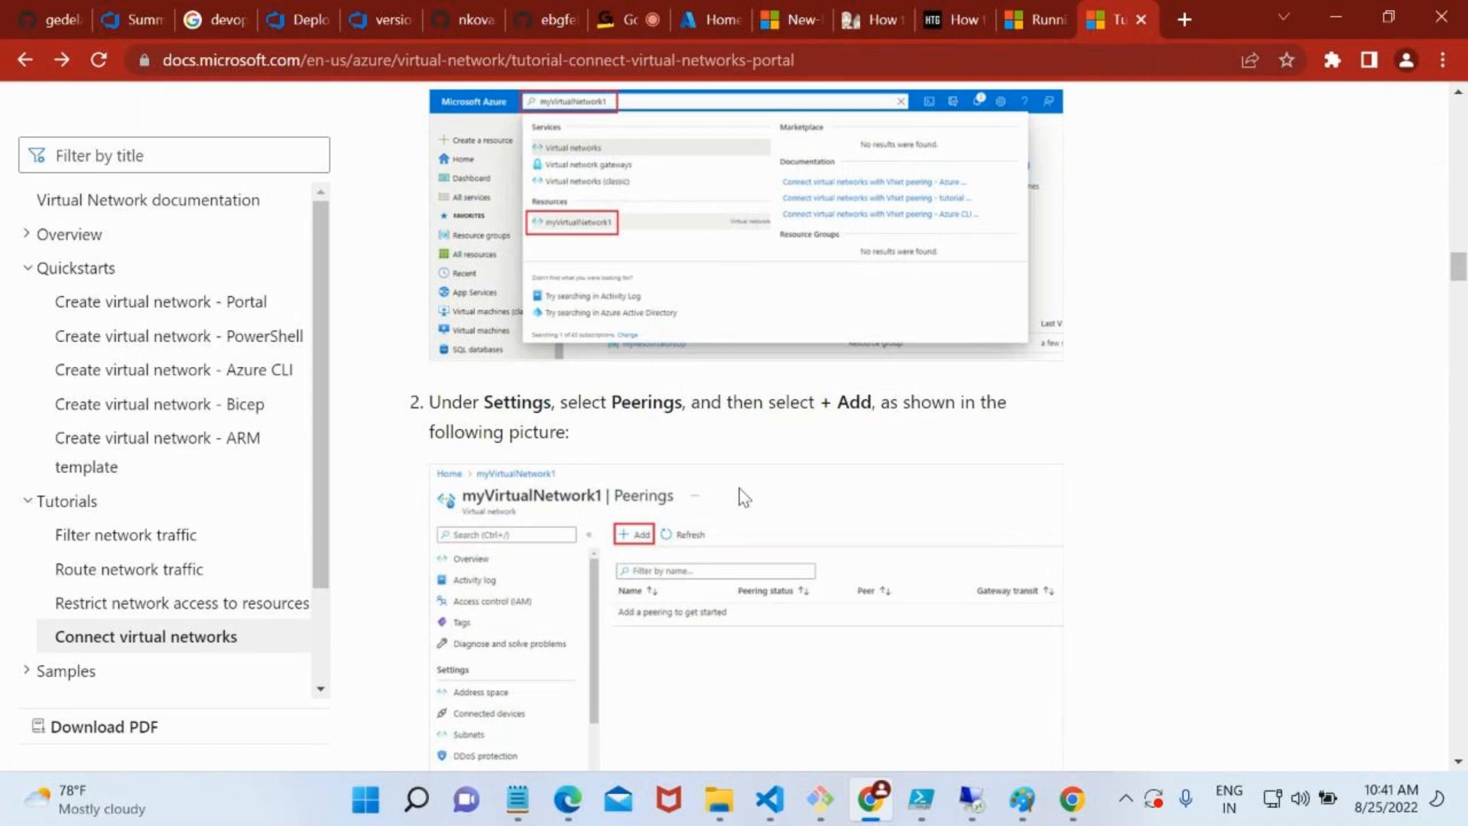
scroll(737, 497, "down", 2)
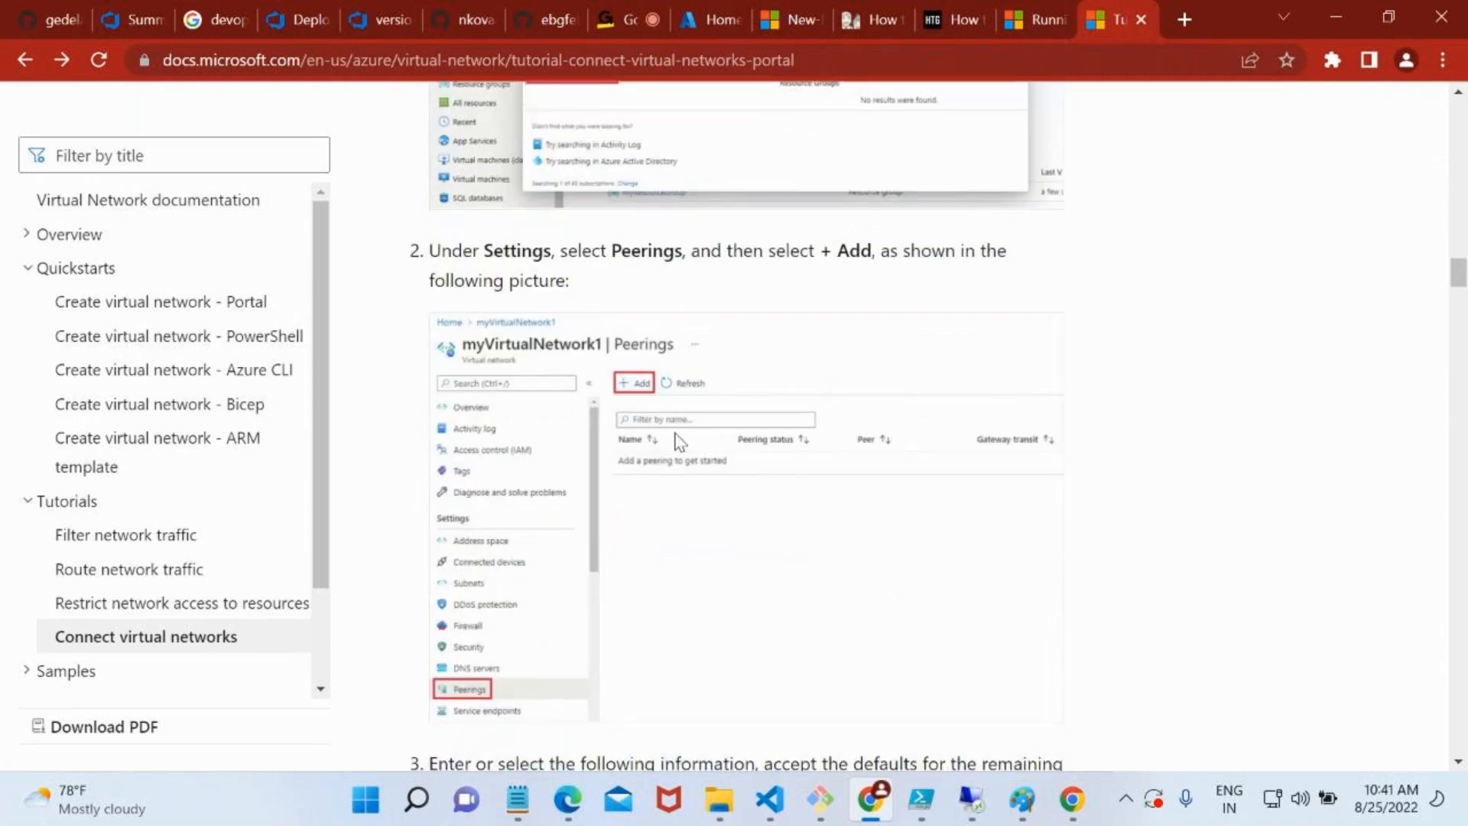
scroll(612, 667, "down", 7)
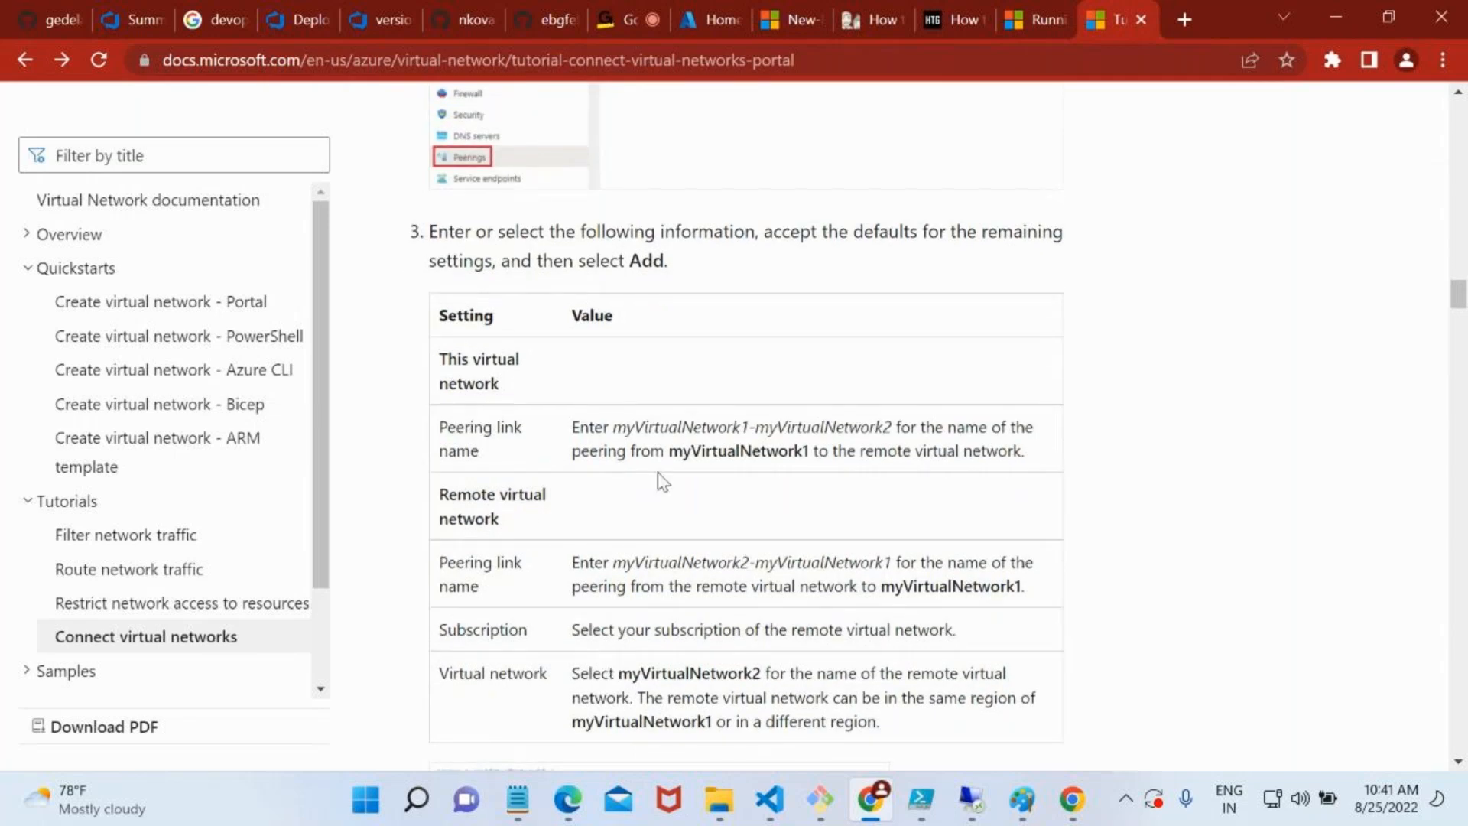
left_click_drag(612, 429, 886, 428)
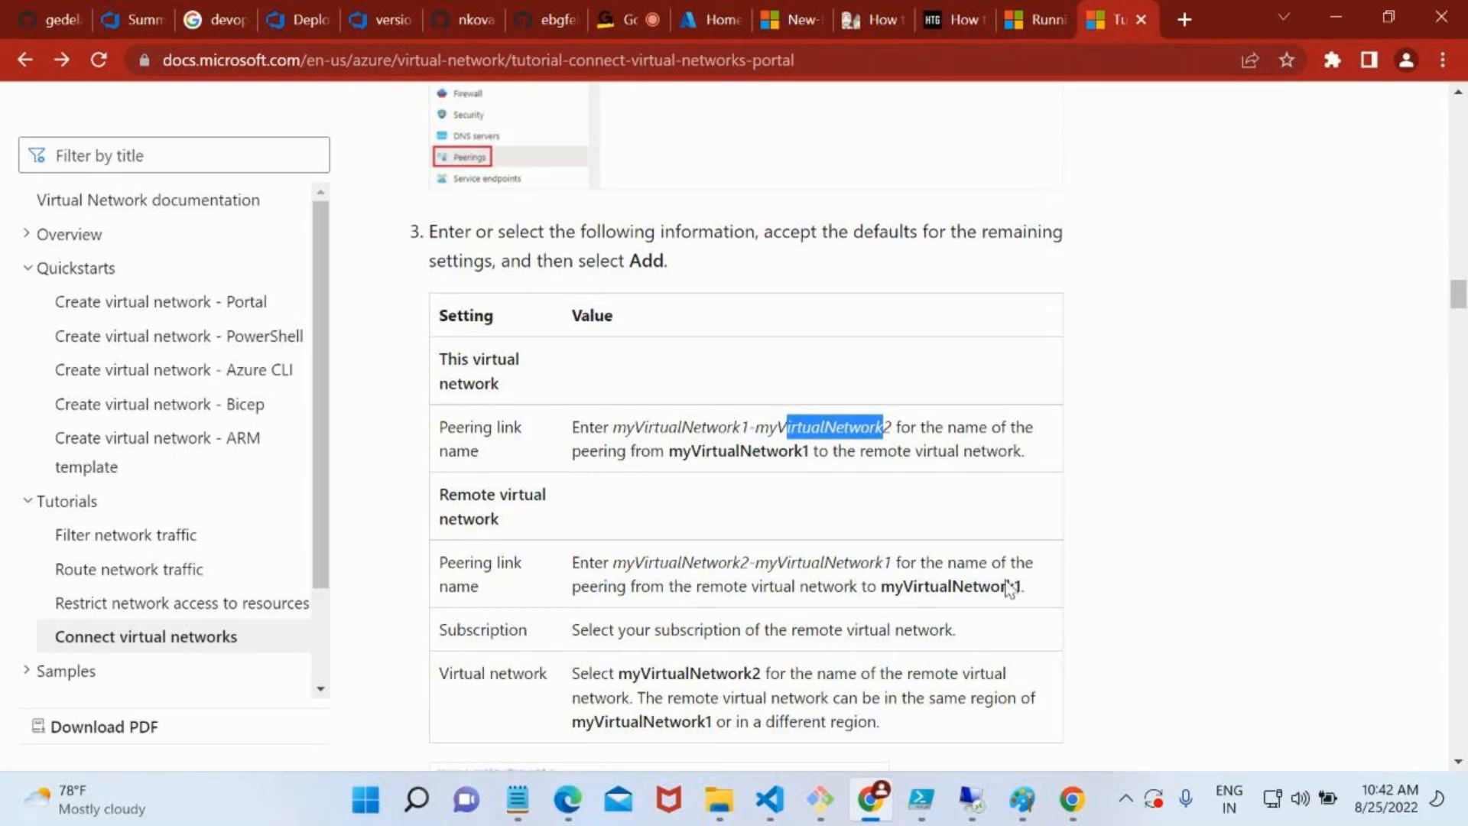
Switch to Paint and start a new blank drawing, discarding the unsaved network diagram
mouse_move(1029, 796)
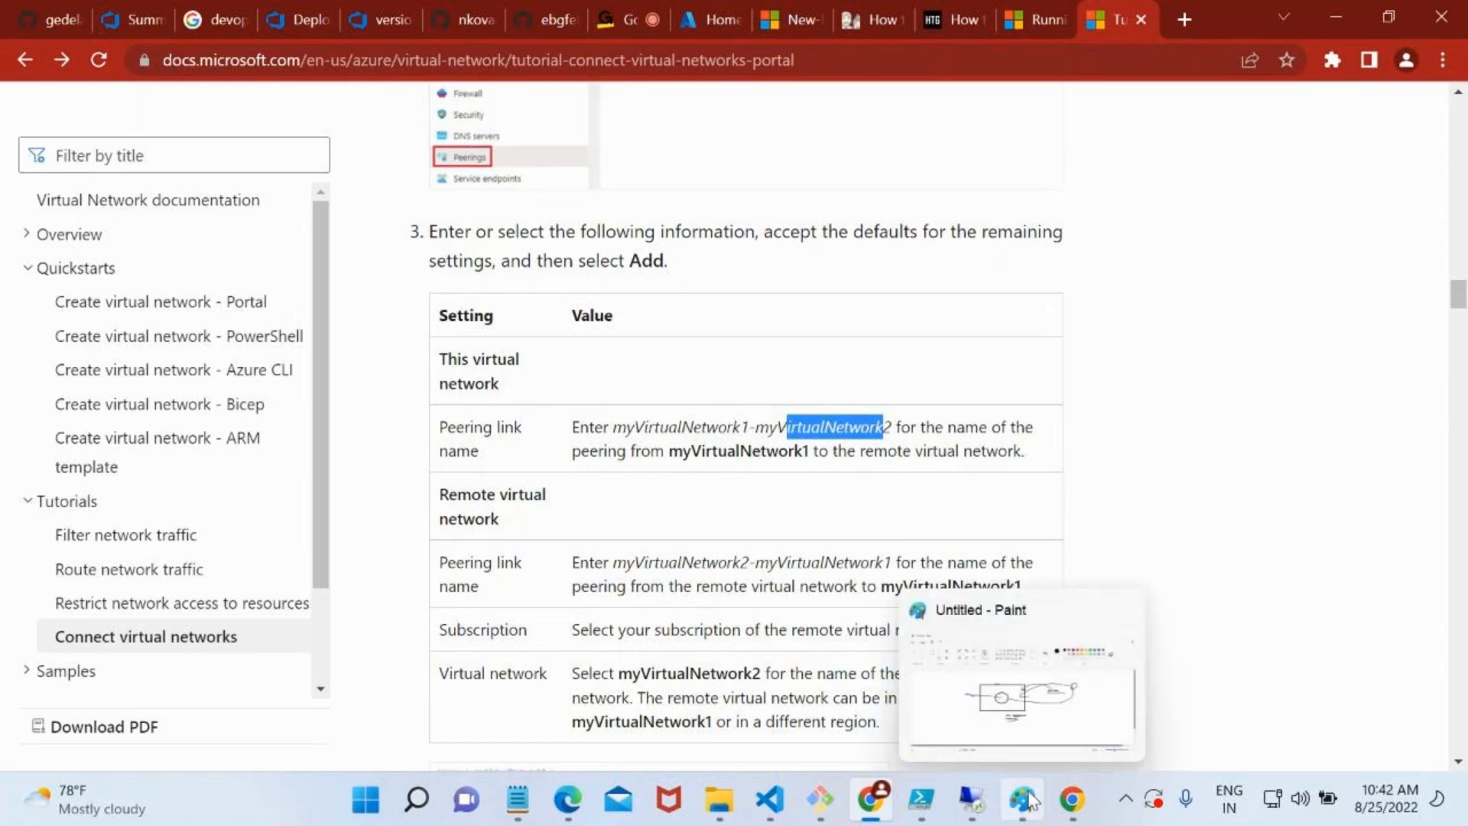
left_click(1030, 800)
left_click(27, 60)
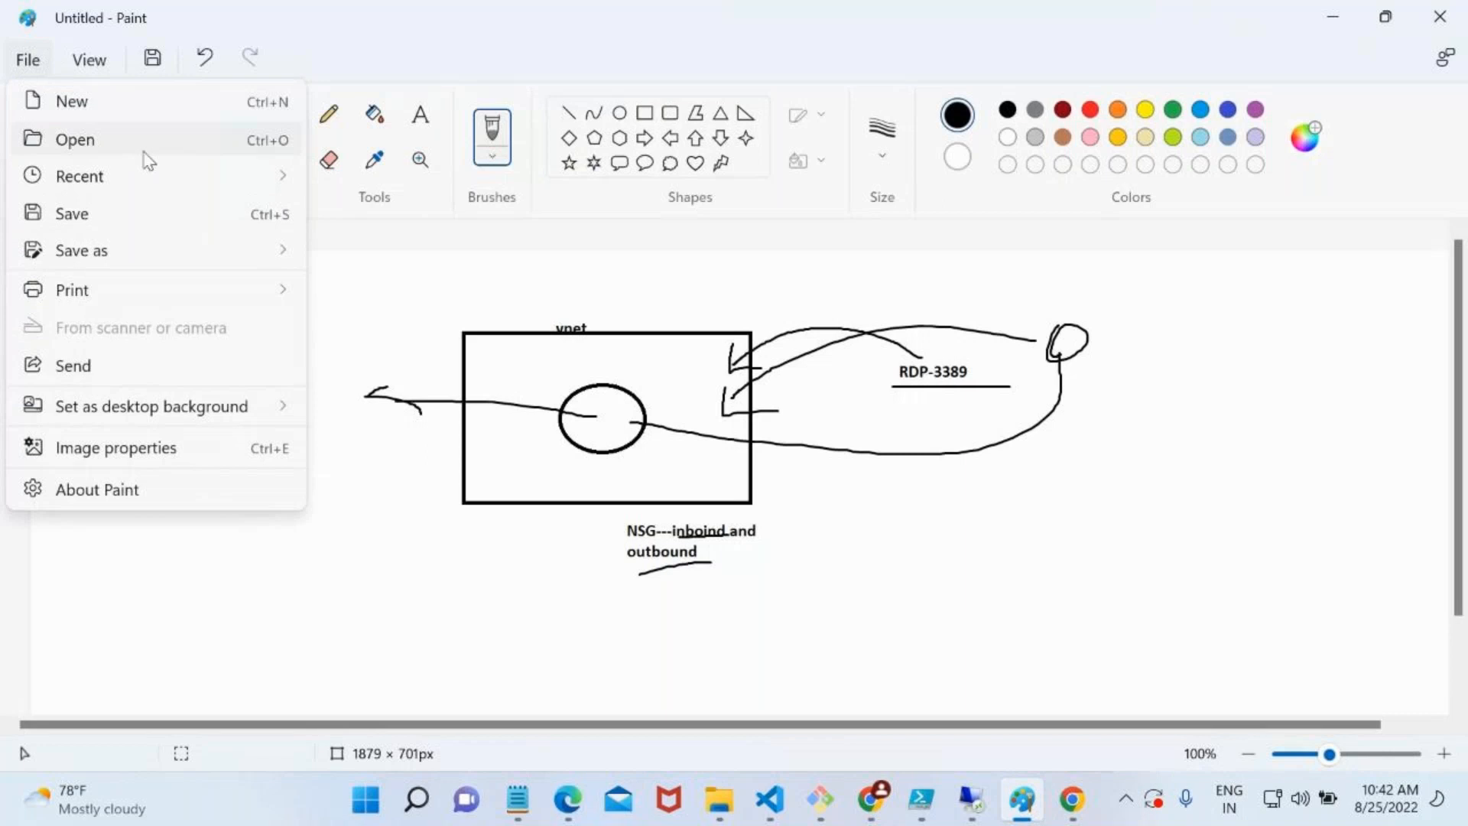
left_click(126, 113)
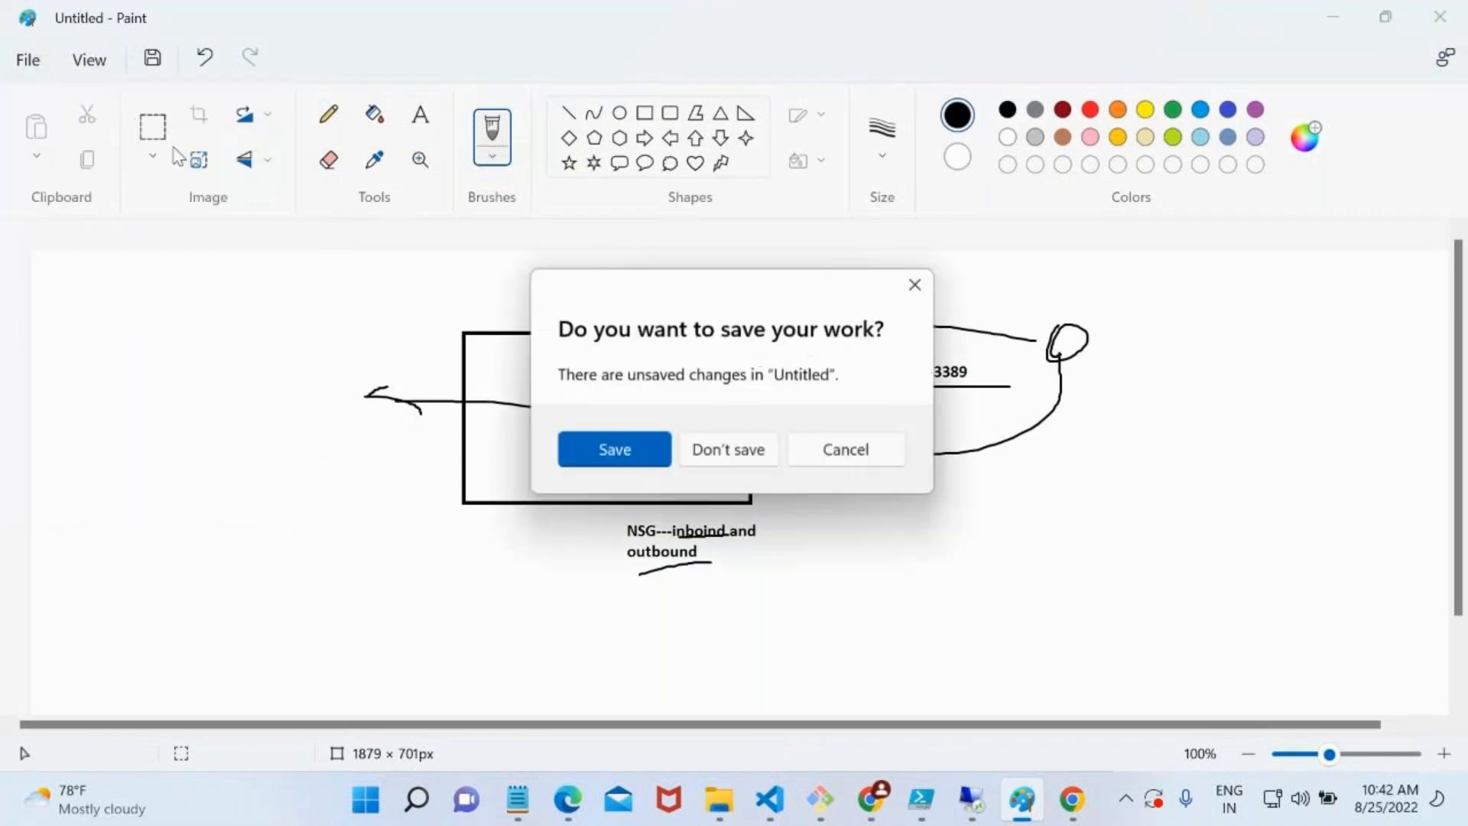
left_click(732, 461)
Draw two side-by-side rectangles for the virtual networks, the second about 209 × 148 px
left_click(644, 113)
left_click_drag(364, 362, 521, 485)
left_click(543, 365)
left_click_drag(543, 365, 703, 478)
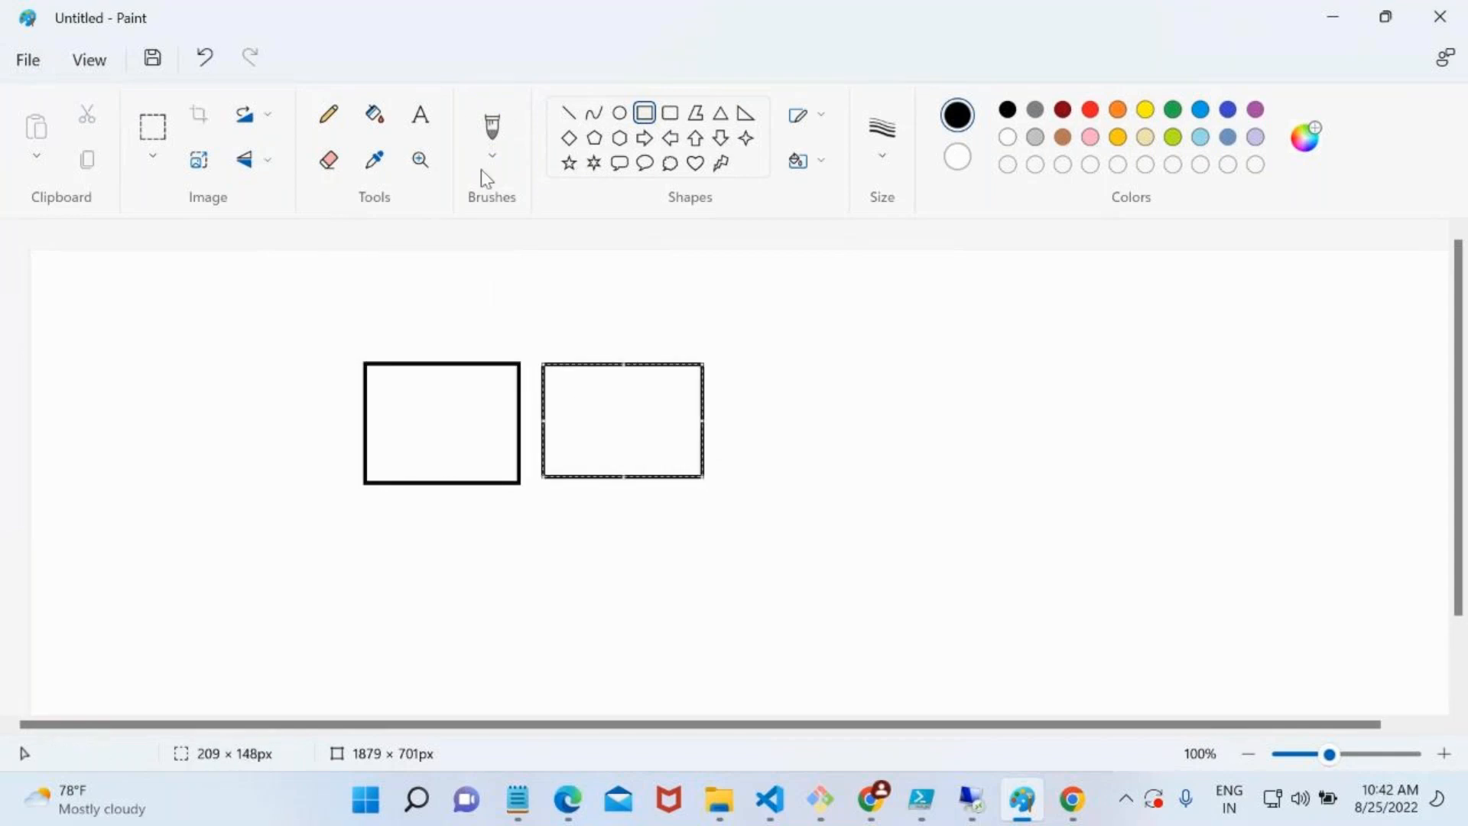
Draw an ellipse inside each of the two rectangles to represent the machines
left_click(620, 115)
left_click_drag(404, 390, 483, 439)
left_click_drag(573, 394, 690, 448)
left_click(419, 564)
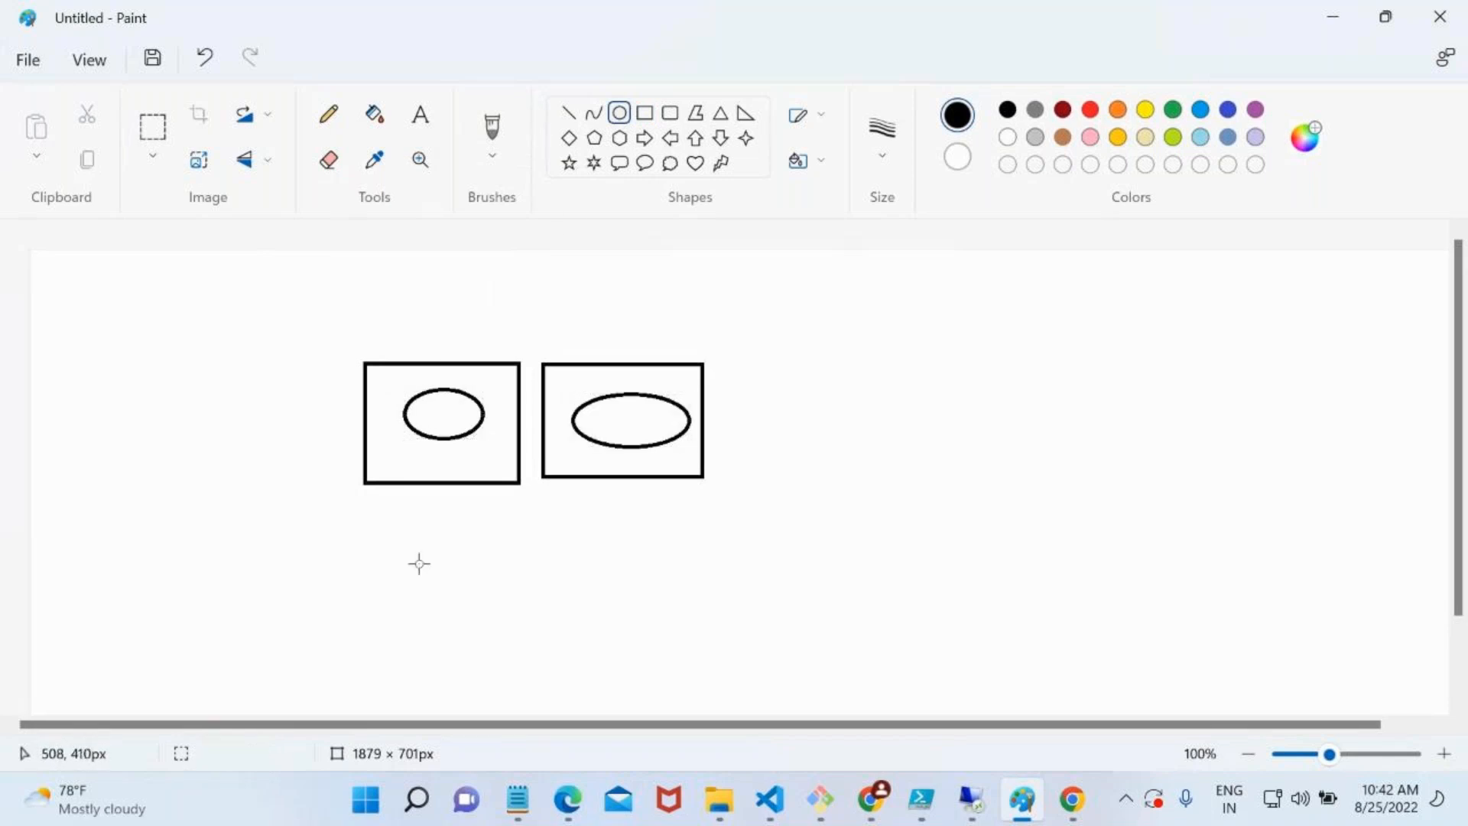
Brush a line linking the two rectangles, an arrow from outside into the first ellipse, and two curved arrows to the second ellipse
left_click(493, 128)
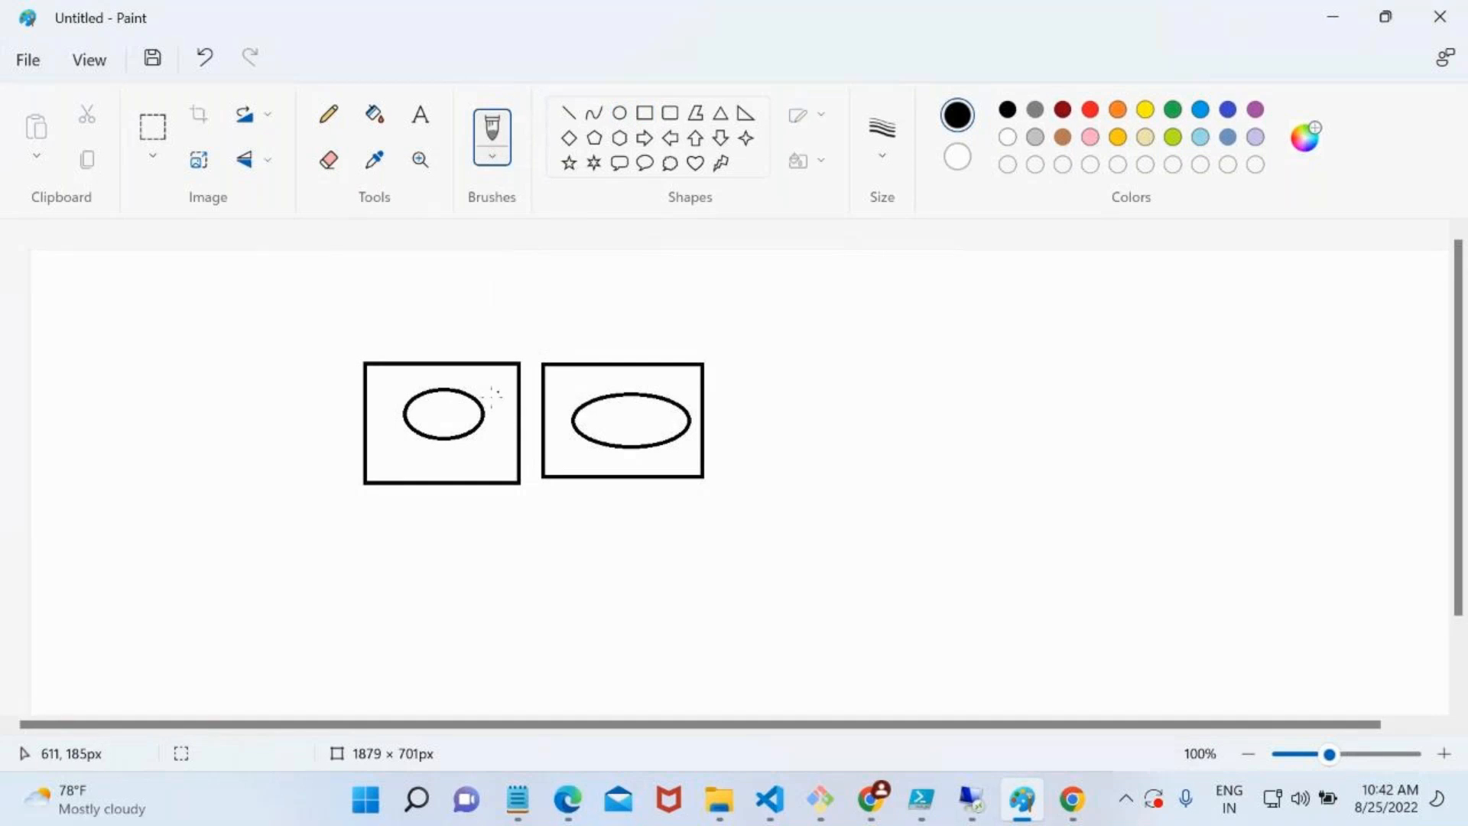
left_click_drag(493, 415, 545, 415)
mouse_move(276, 521)
left_mouse_down()
mouse_move(434, 434)
mouse_move(444, 396)
mouse_move(451, 444)
left_mouse_up()
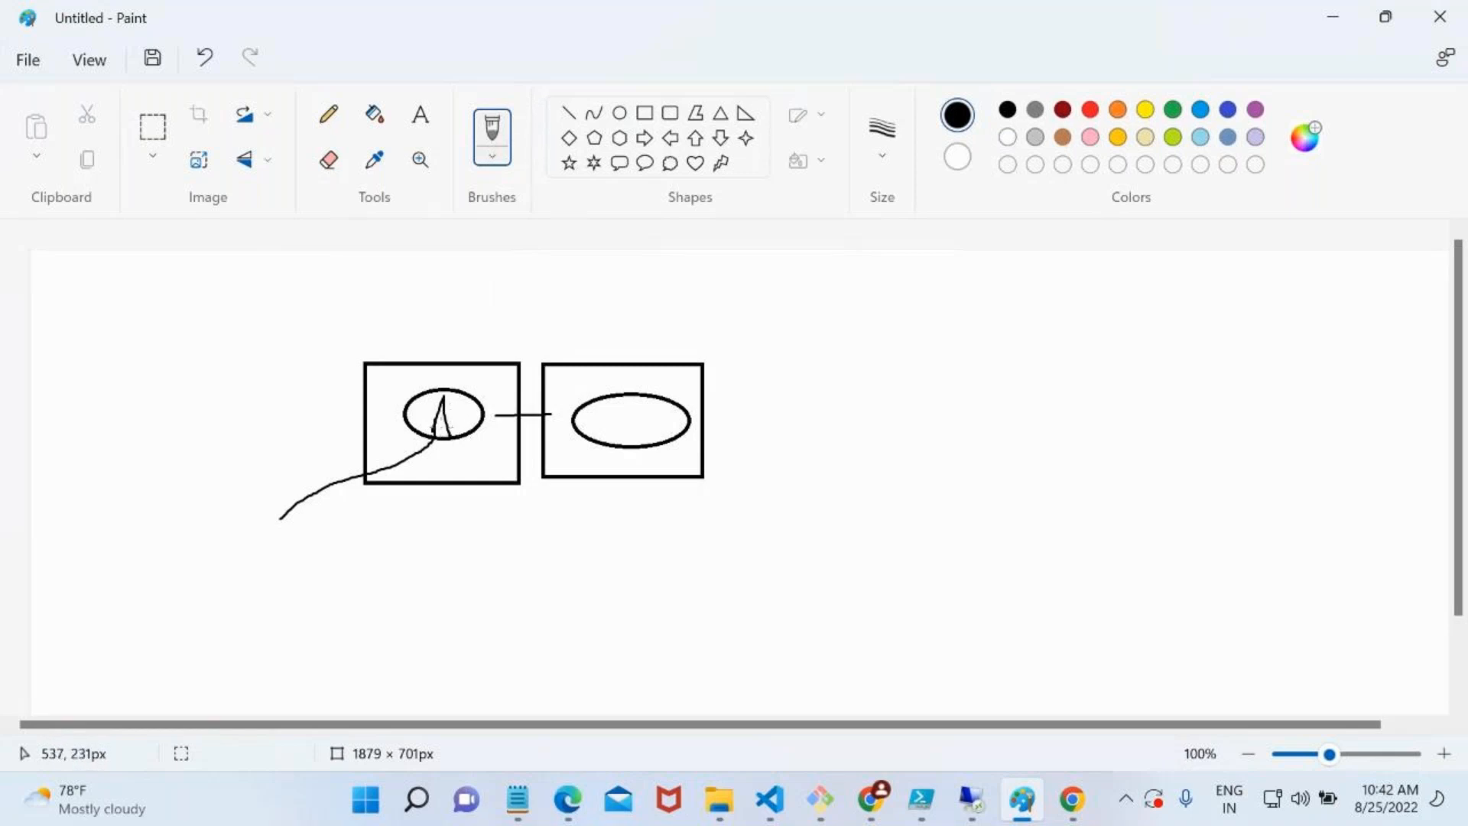
left_click_drag(441, 426, 630, 399)
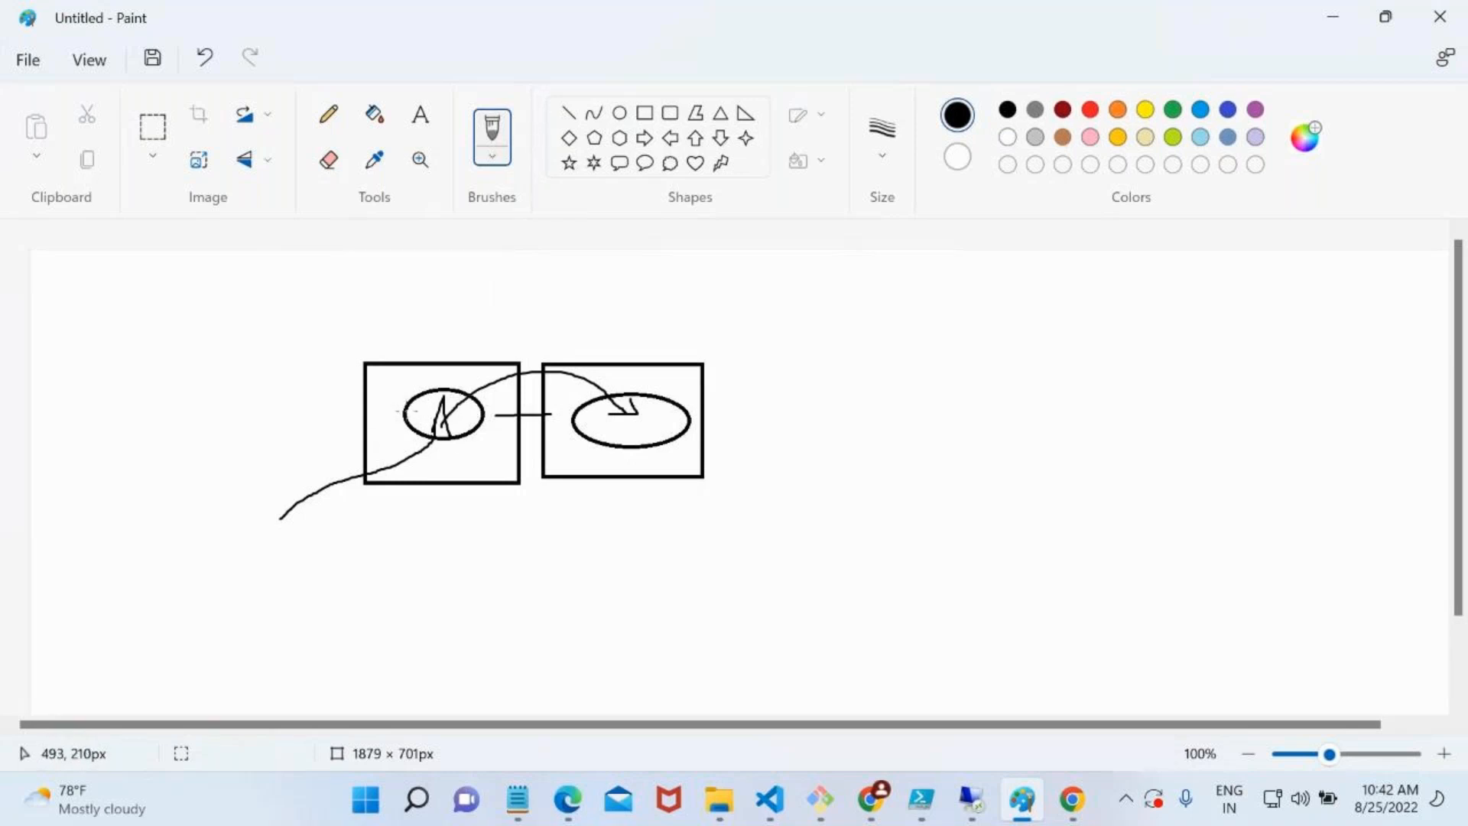
mouse_move(429, 421)
left_mouse_down()
mouse_move(466, 395)
mouse_move(608, 399)
mouse_move(658, 435)
mouse_move(670, 427)
left_mouse_up()
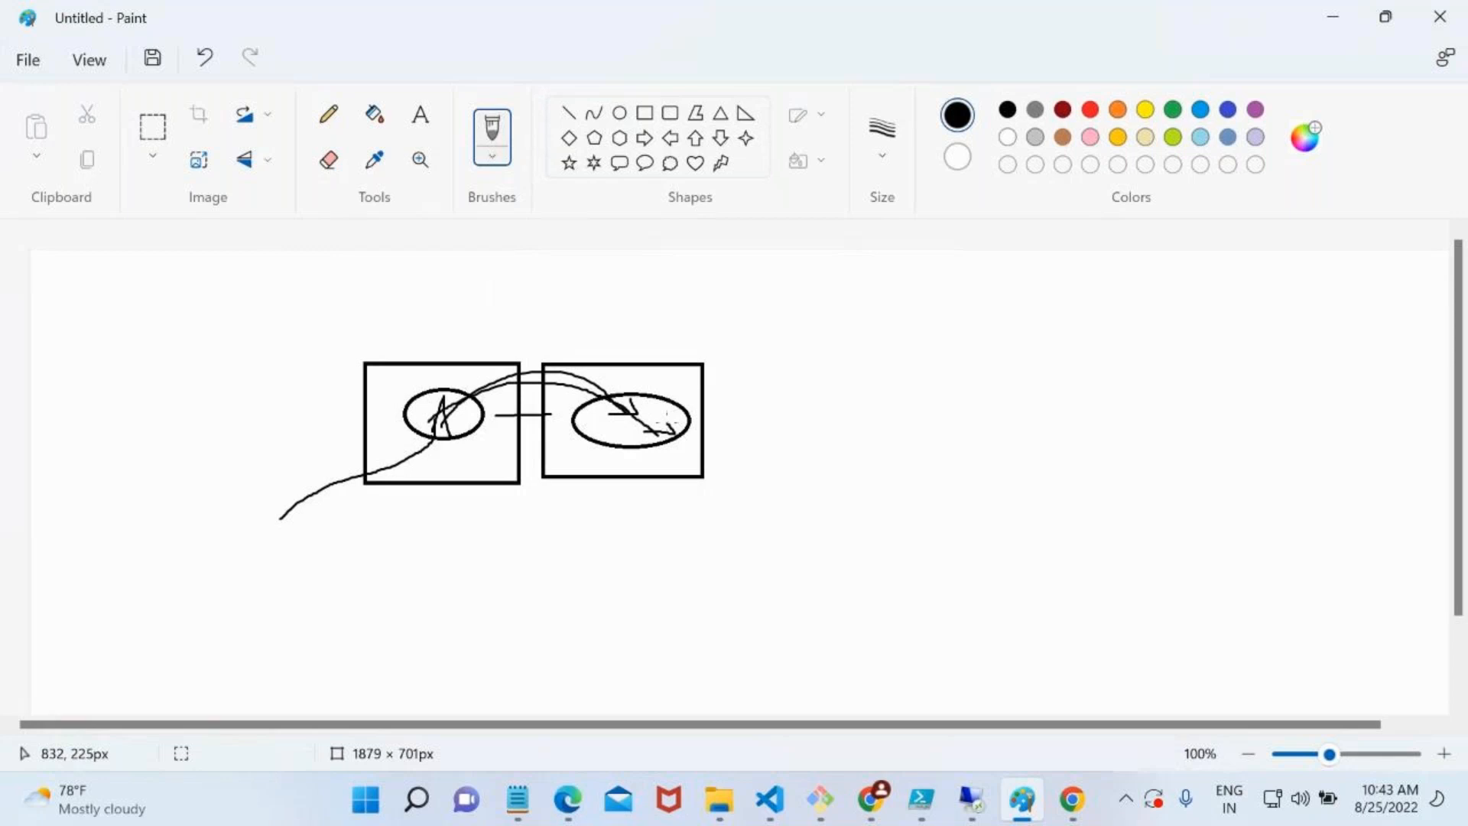
Switch from Paint to the Azure portal and start creating a virtual network from the Virtual networks service
left_click(1330, 23)
left_click(706, 8)
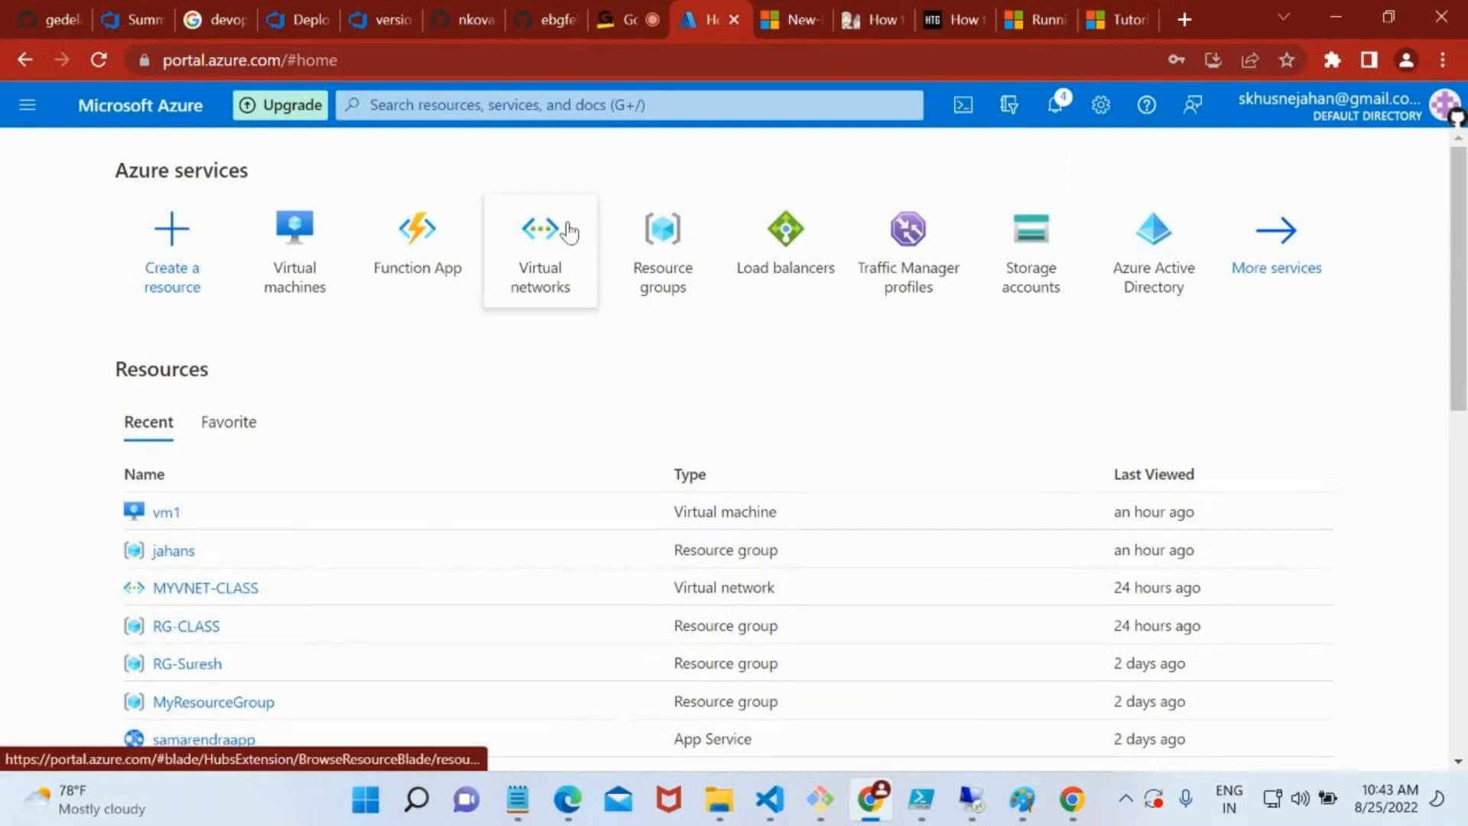
left_click(499, 104)
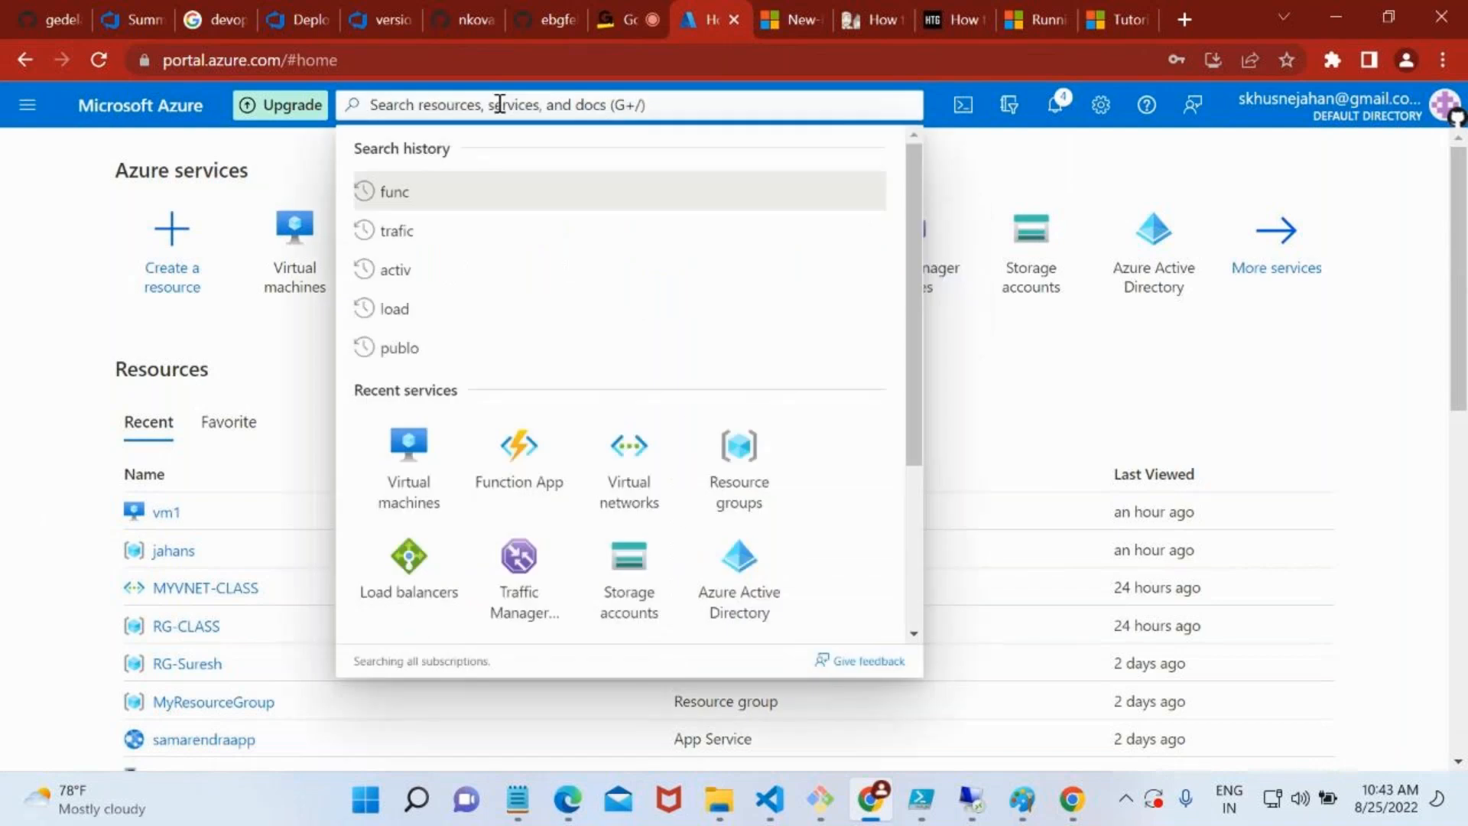
left_click(659, 491)
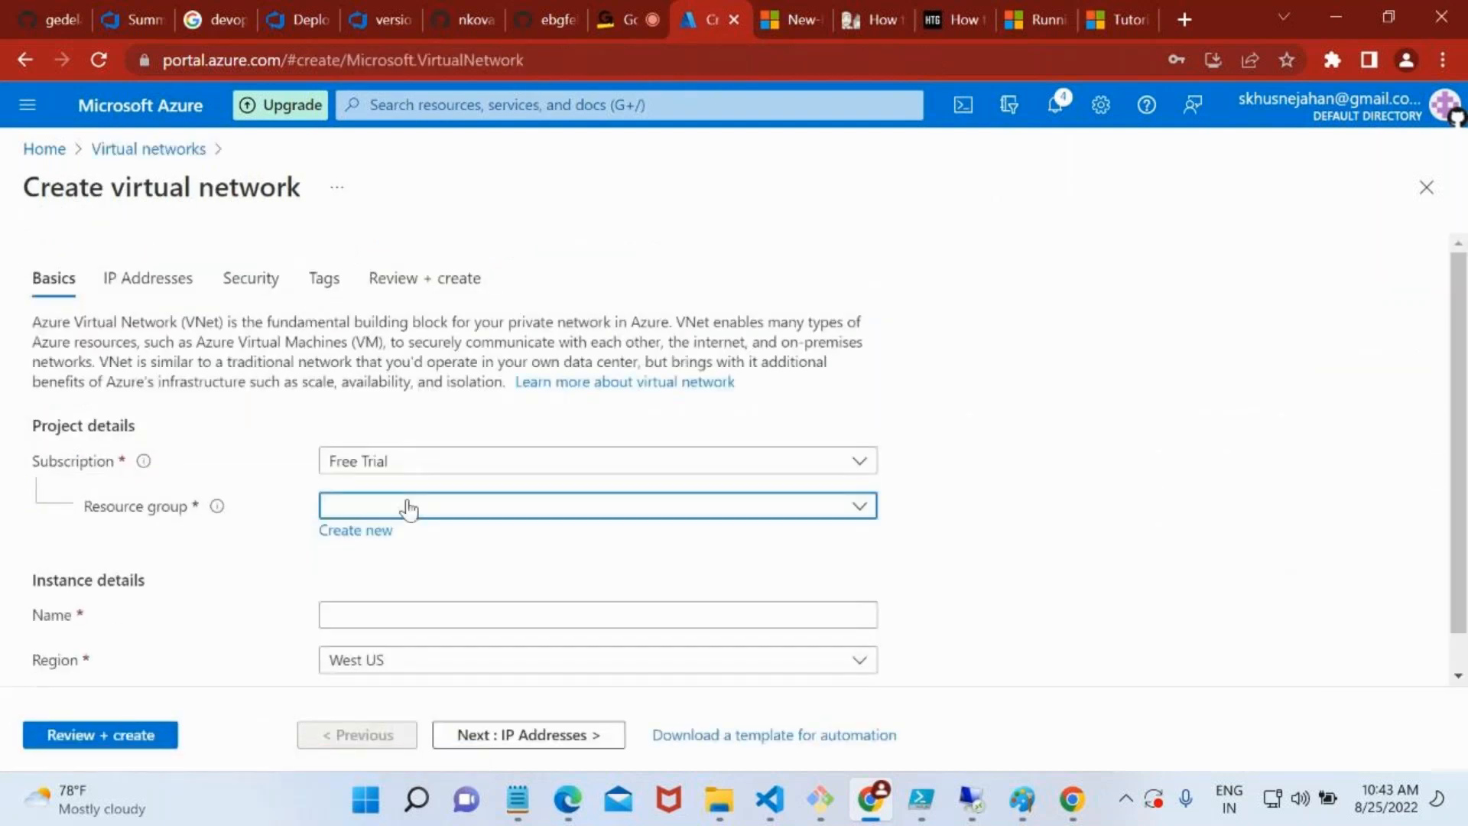
left_click(408, 507)
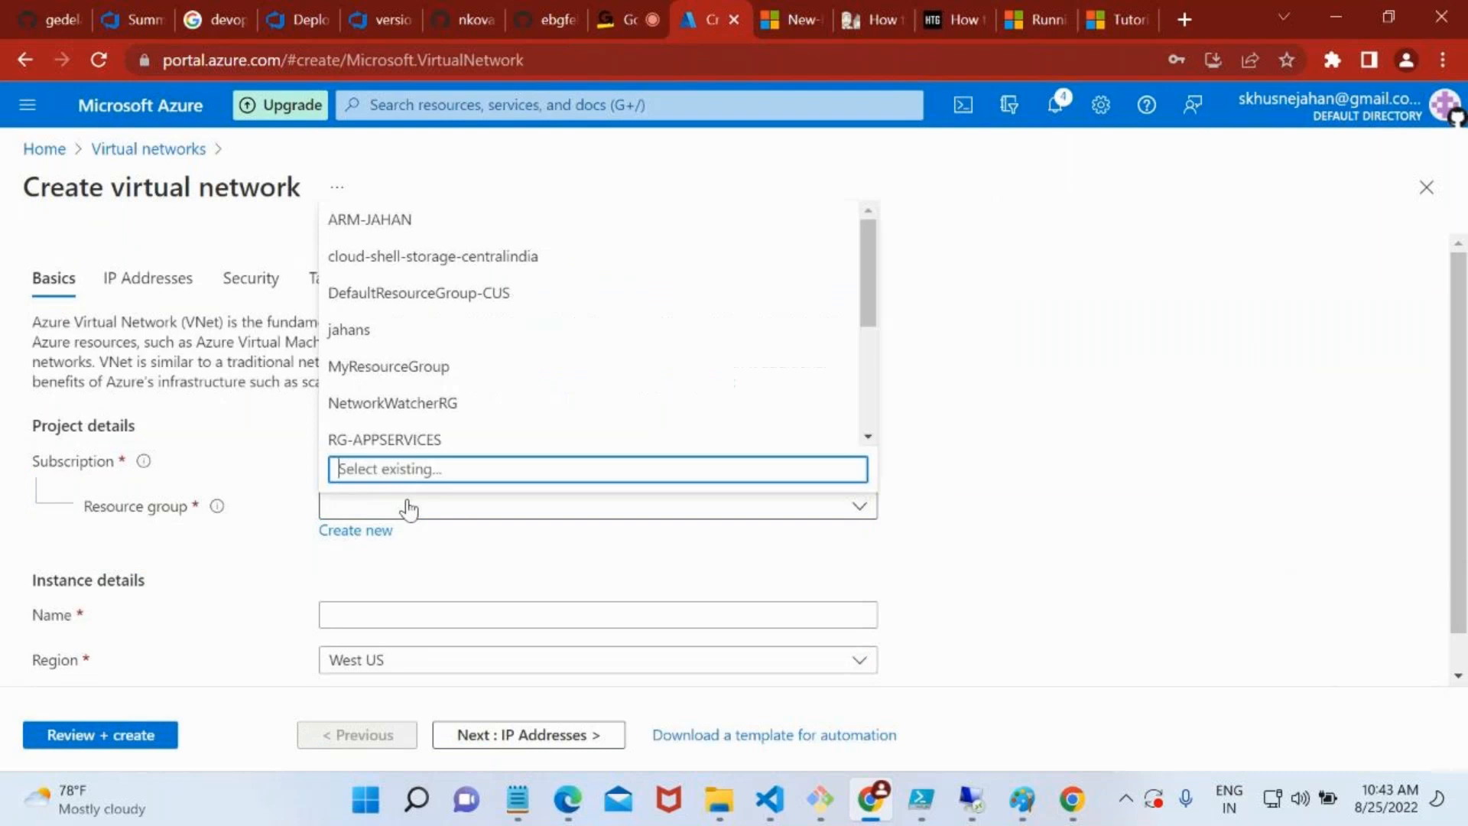
left_click(368, 531)
type("RG-Vnet")
scroll(373, 535, "down", 1)
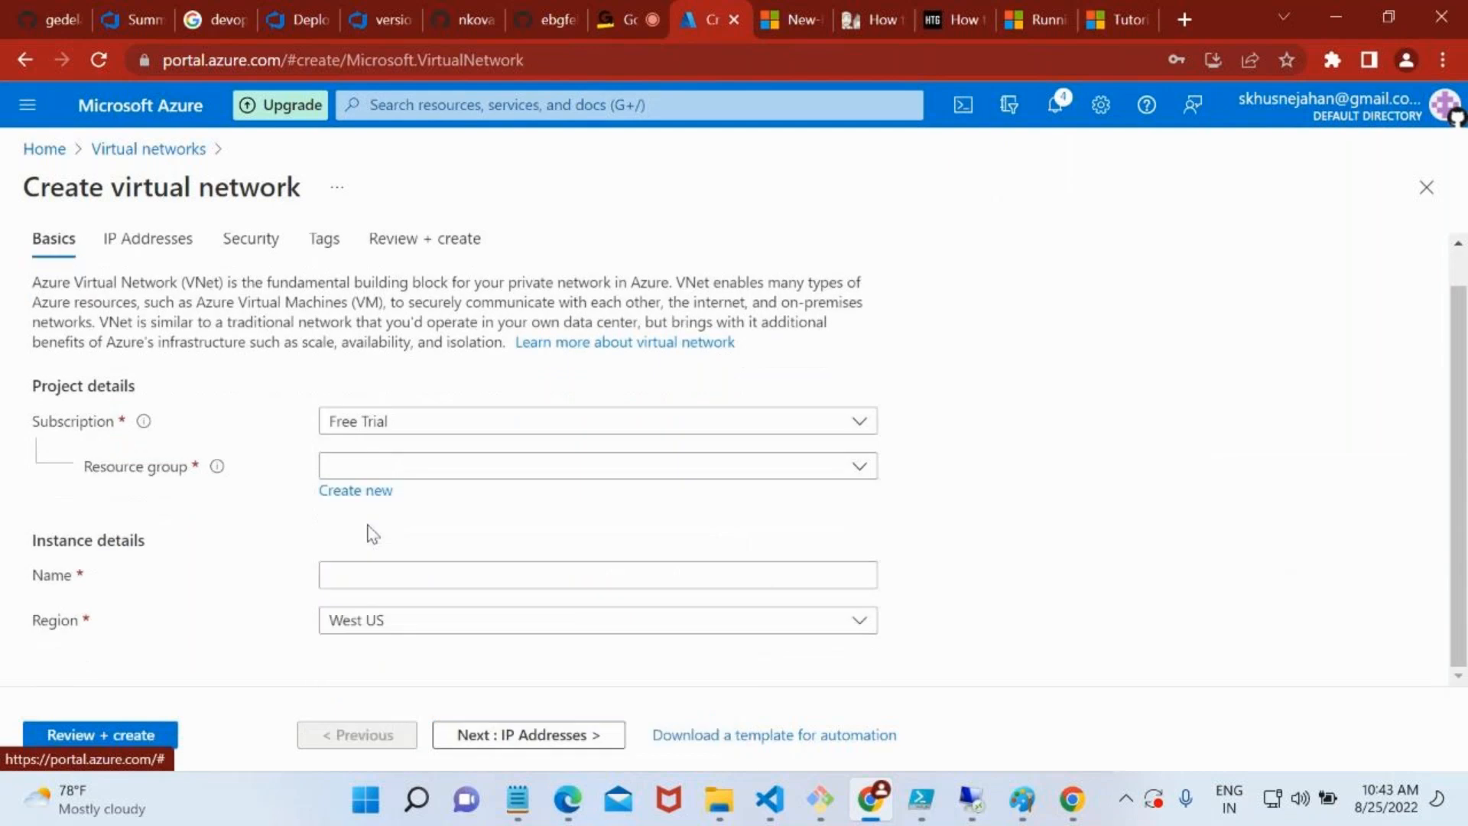
Create a new resource group named RG-VNET1 for the virtual network
left_click(377, 479)
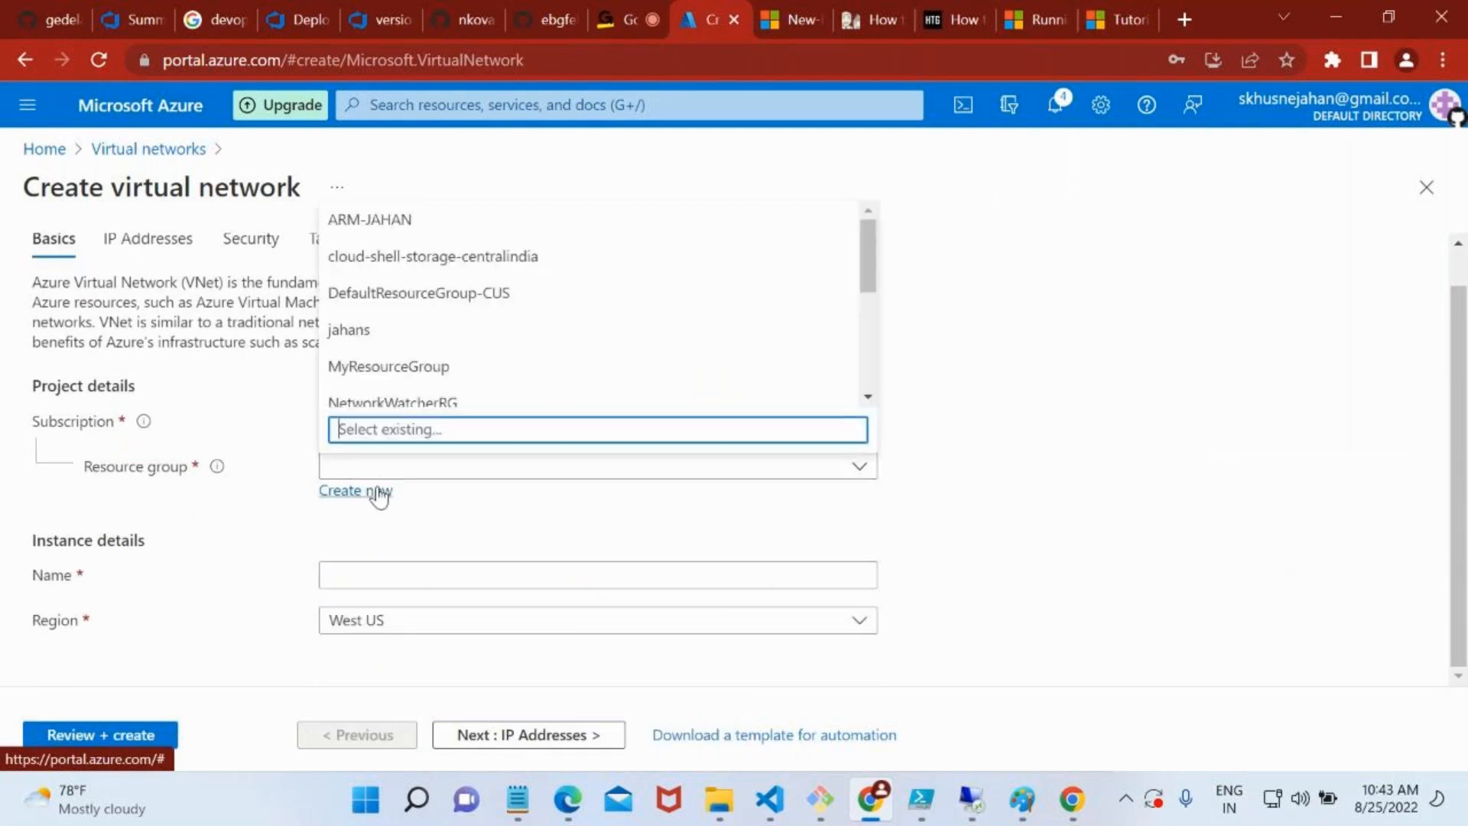
left_click(378, 493)
type("RG-")
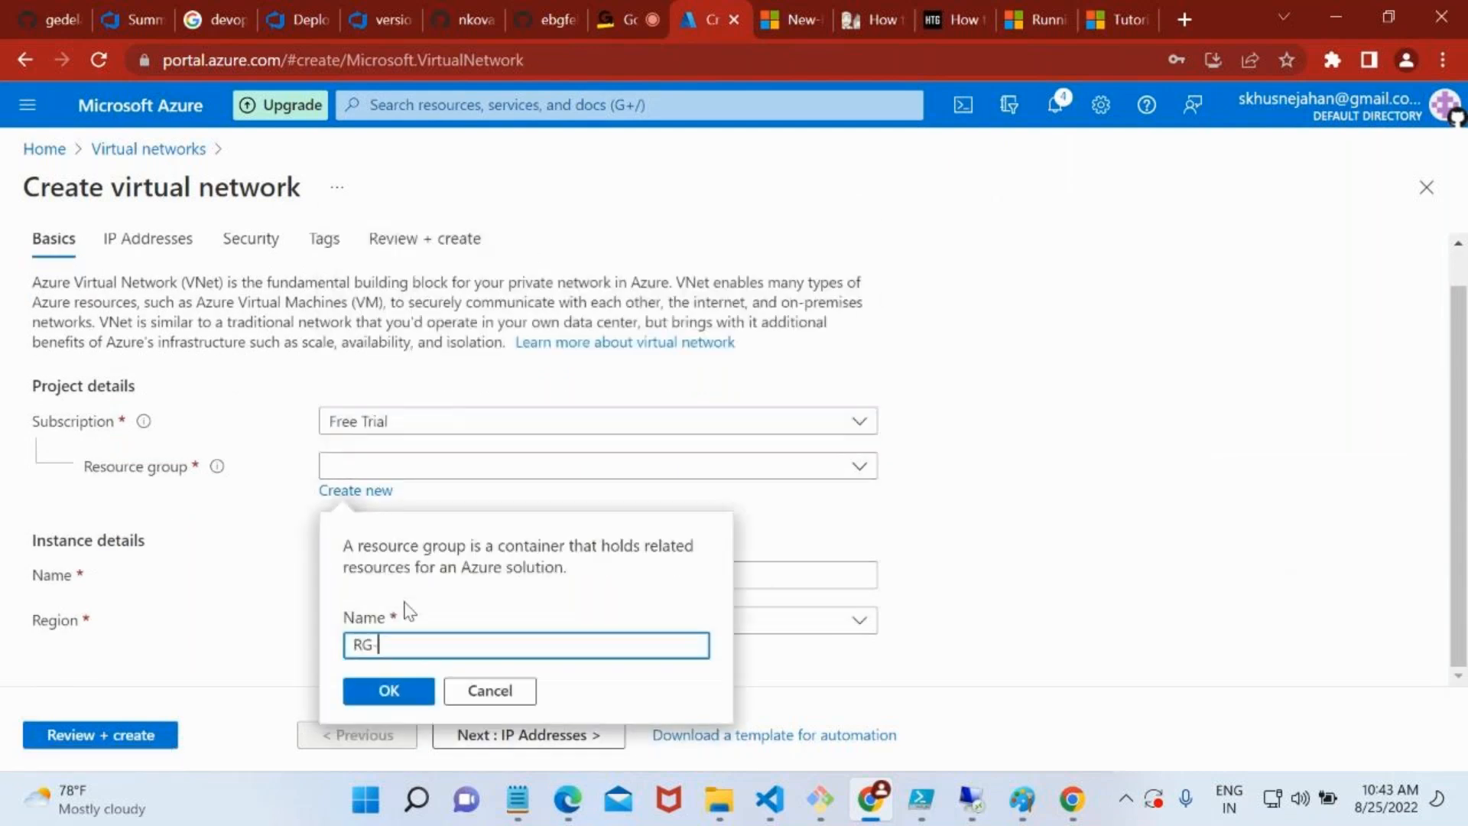
type("VNET1")
left_click(392, 690)
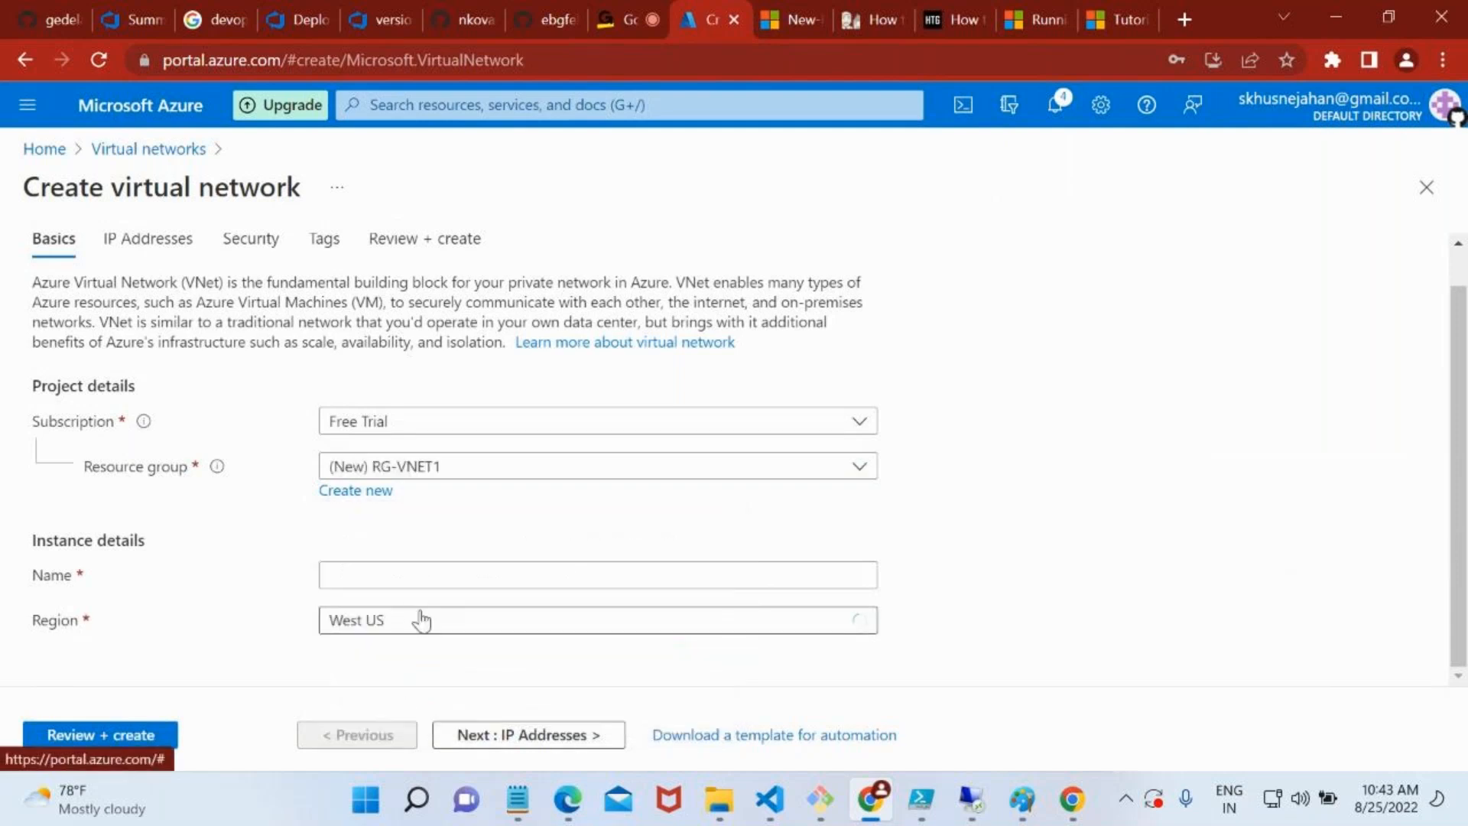
Name the virtual network myvnet1 and set its region to West US 3
left_click(396, 566)
type("my")
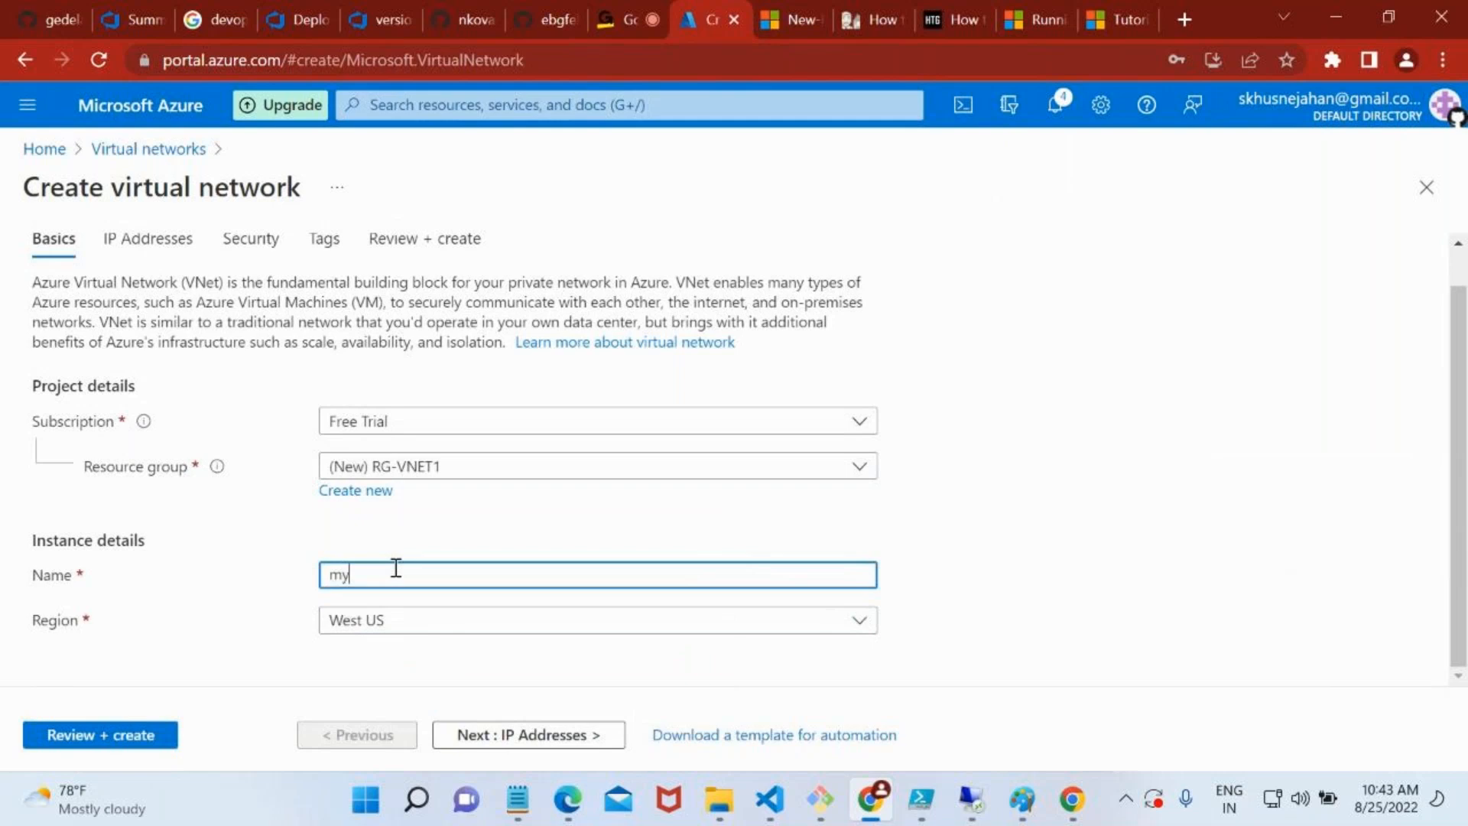
type("vnet1")
left_click(405, 610)
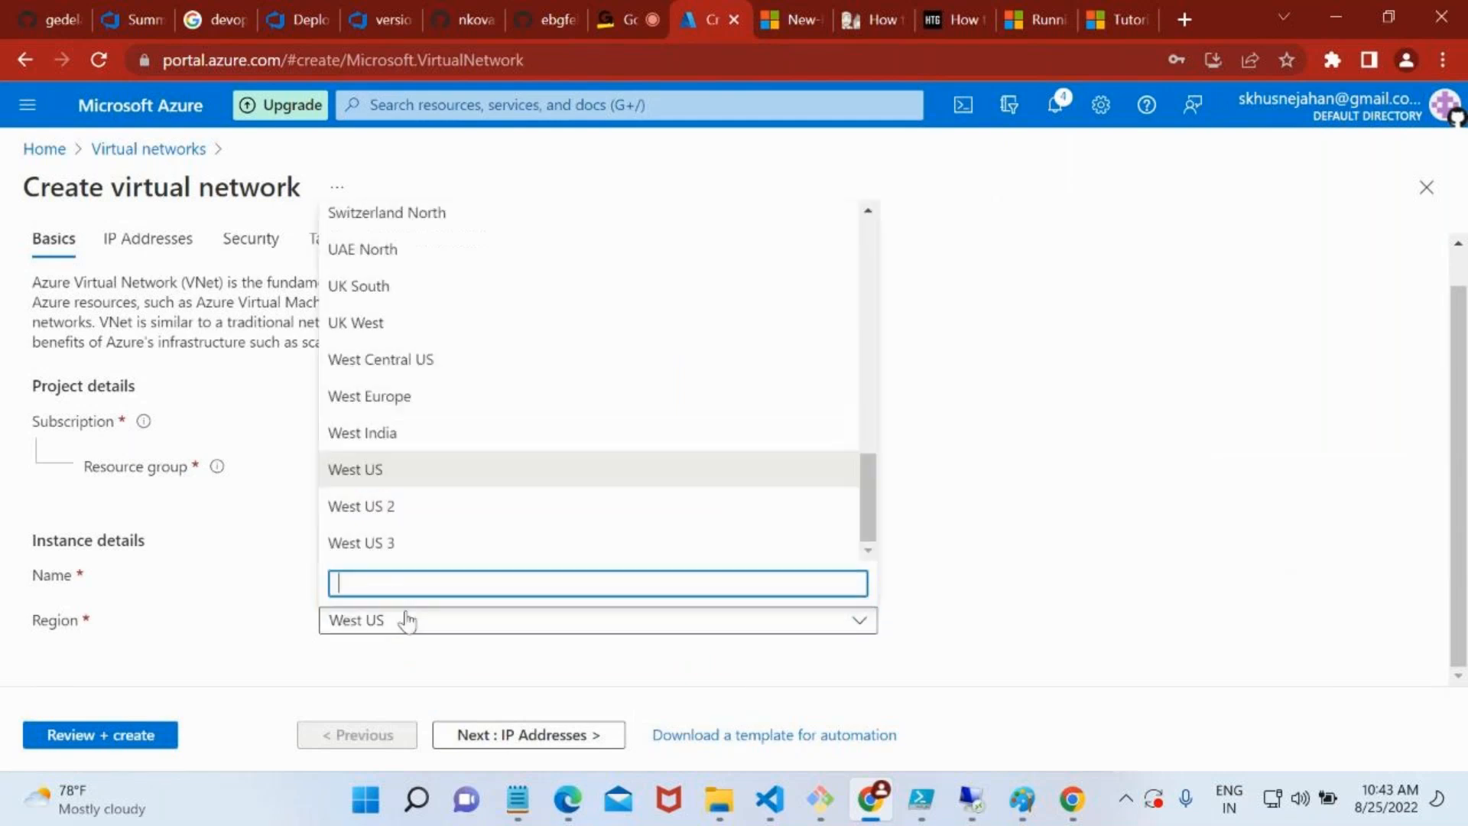
left_click(405, 557)
Look over the IP address settings, keep the default address space and subnet, and validate and deploy myvnet1
left_click(468, 739)
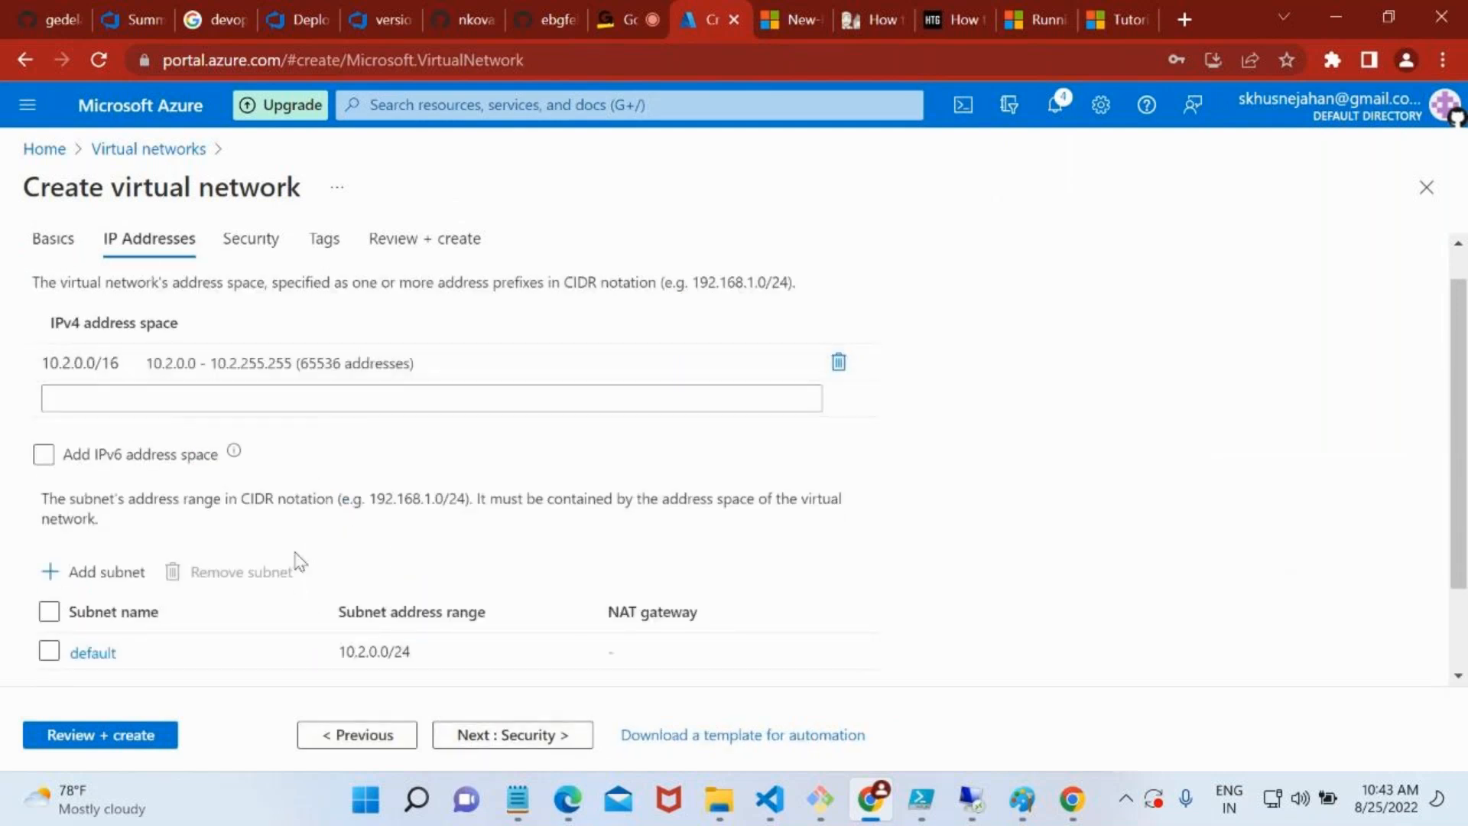
scroll(288, 636, "down", 1)
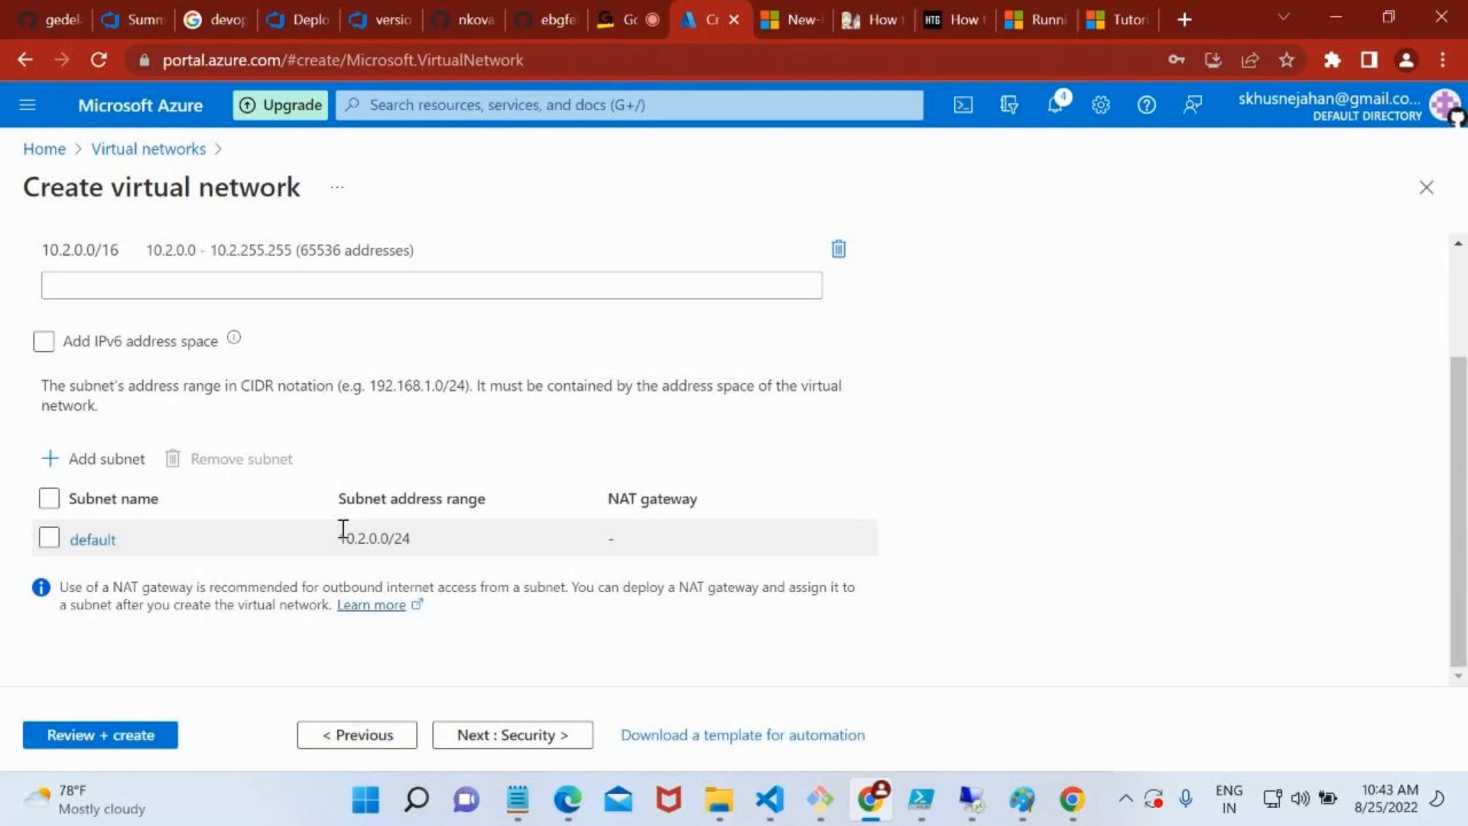
left_click(142, 739)
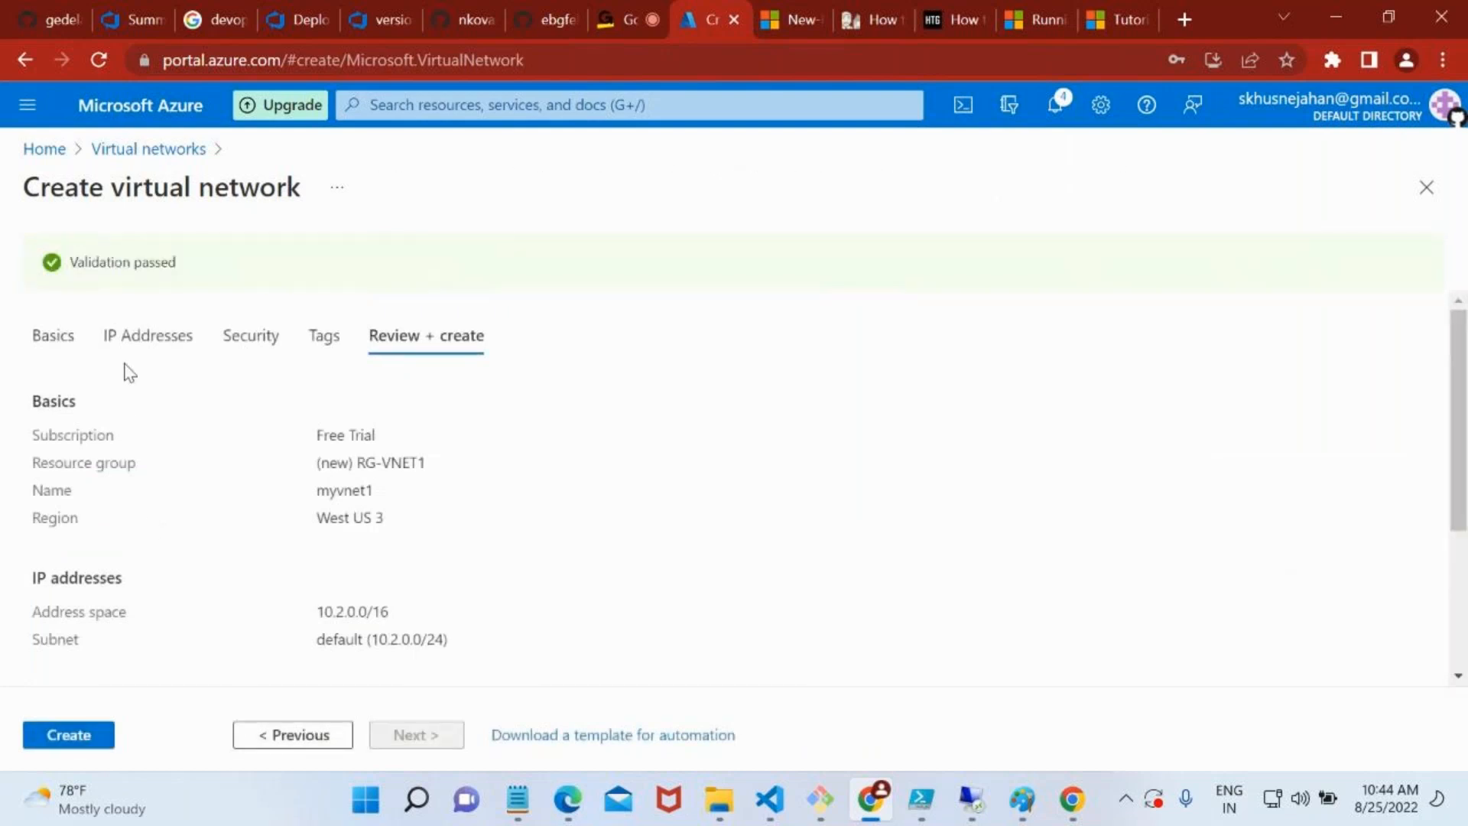
left_click(74, 739)
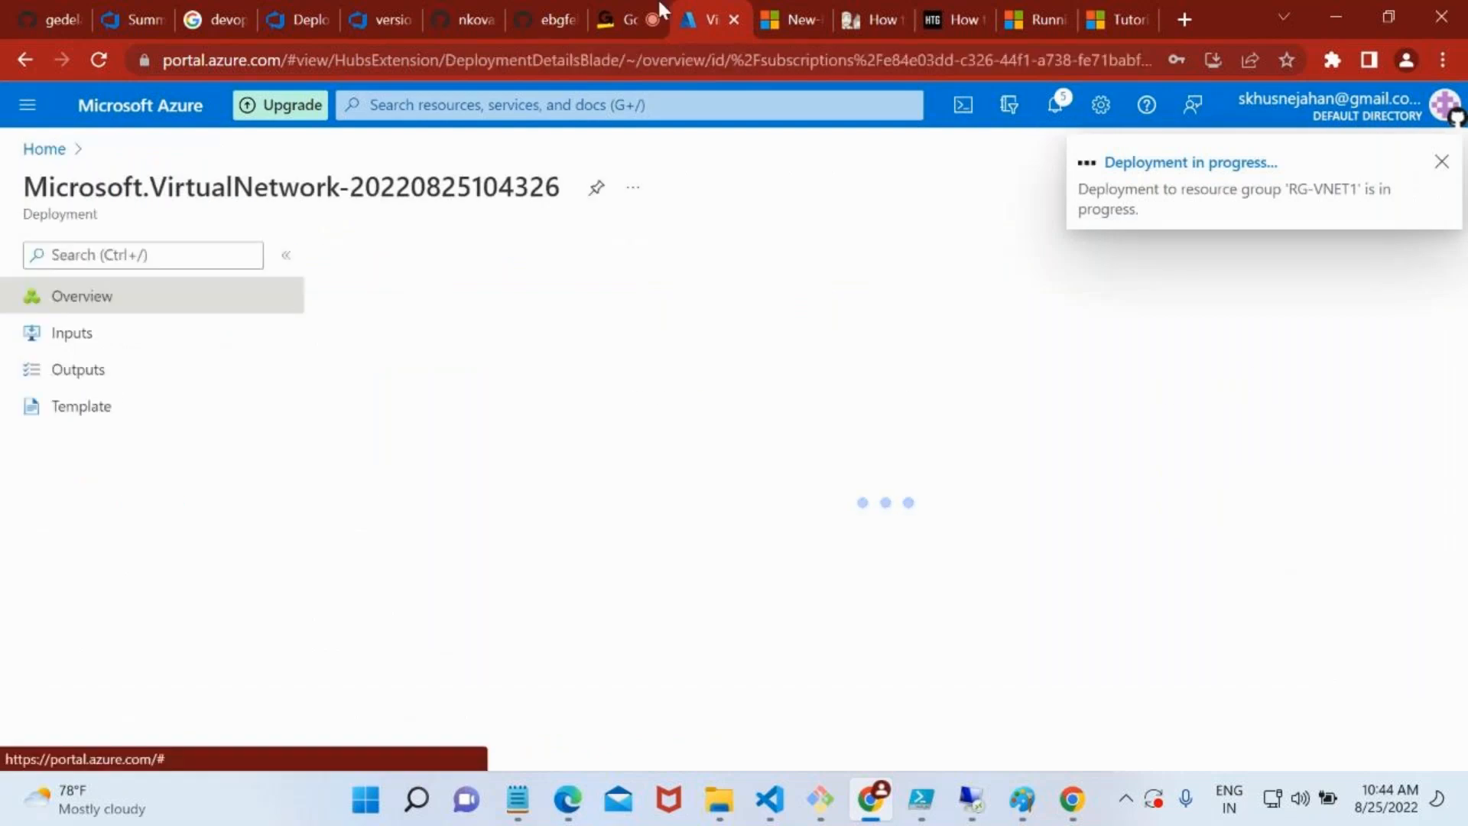
Duplicate the Azure portal browser tab, continuing with the signed-in account, and return to the original deployment tab
right_click(694, 11)
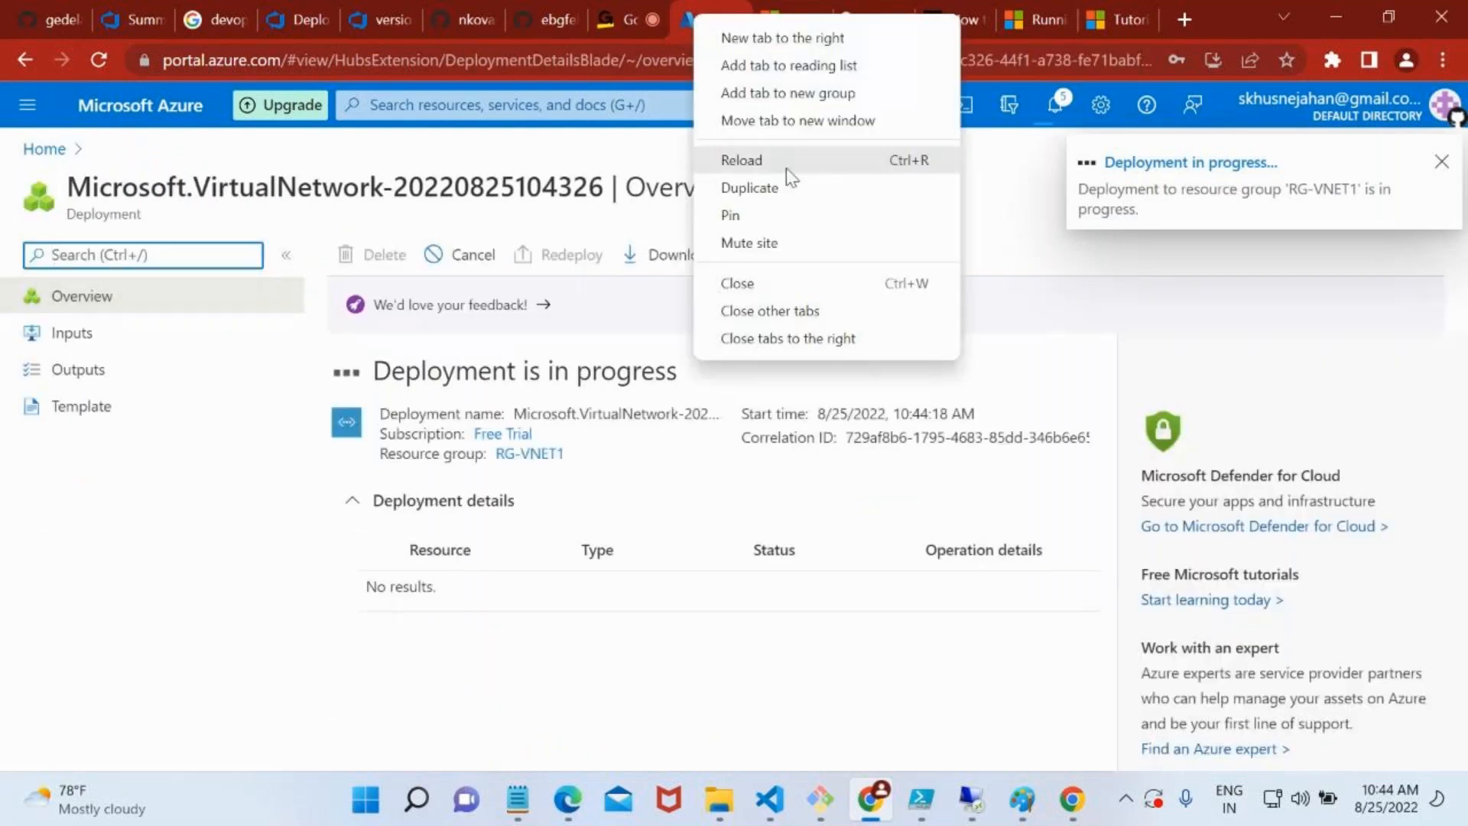
key("Escape")
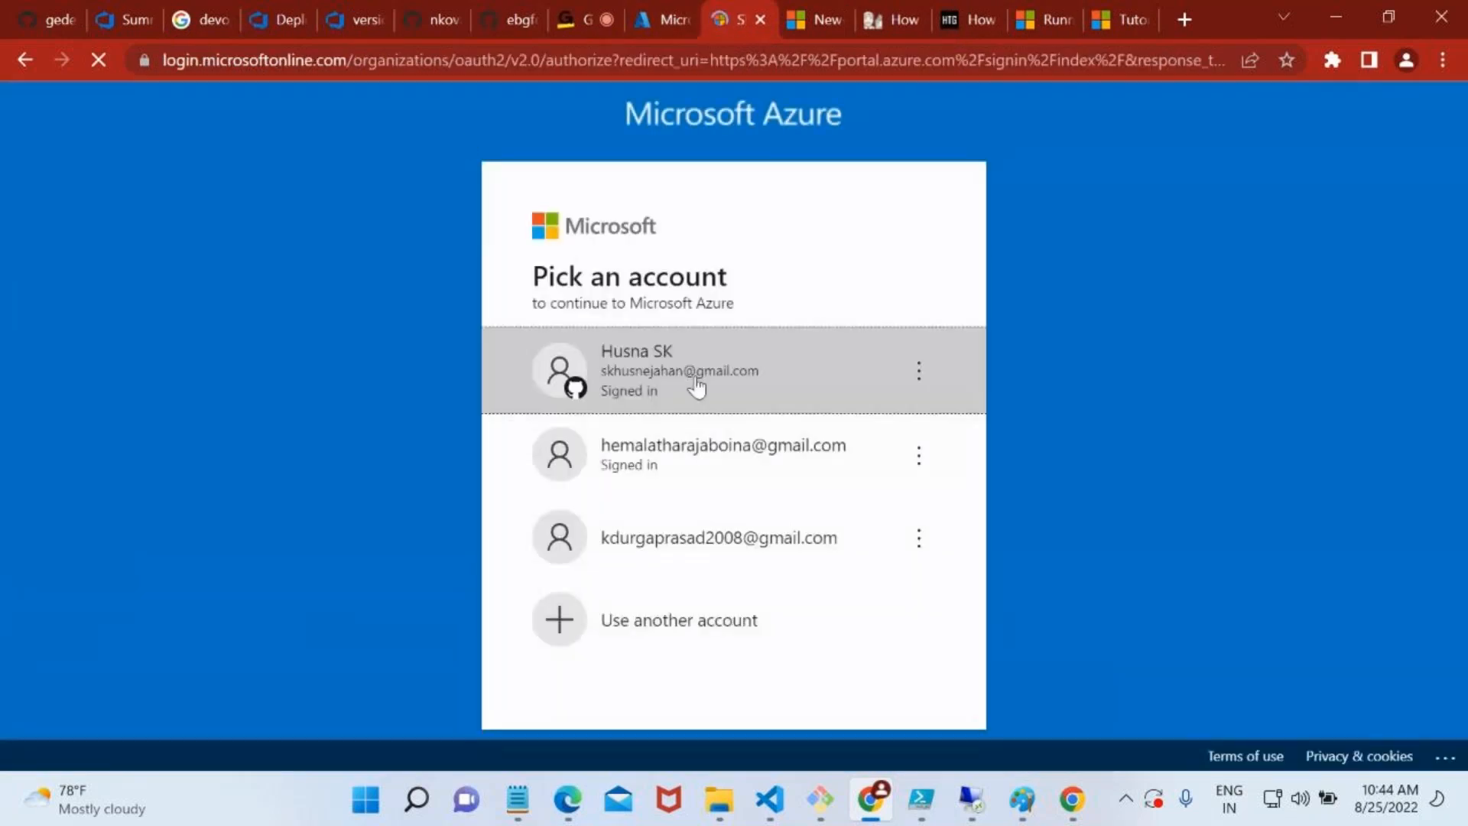
left_click(656, 2)
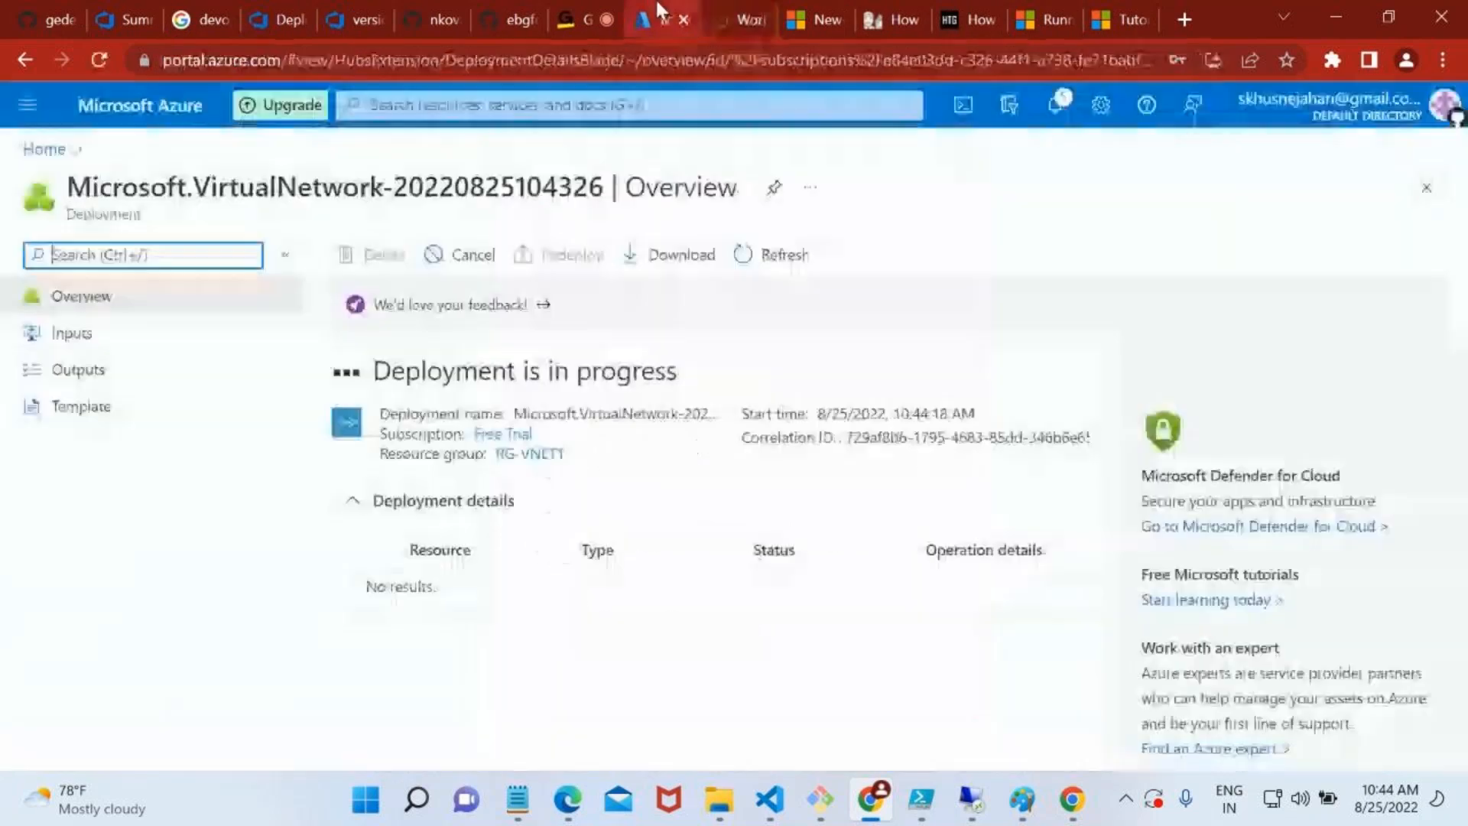
left_click(716, 9)
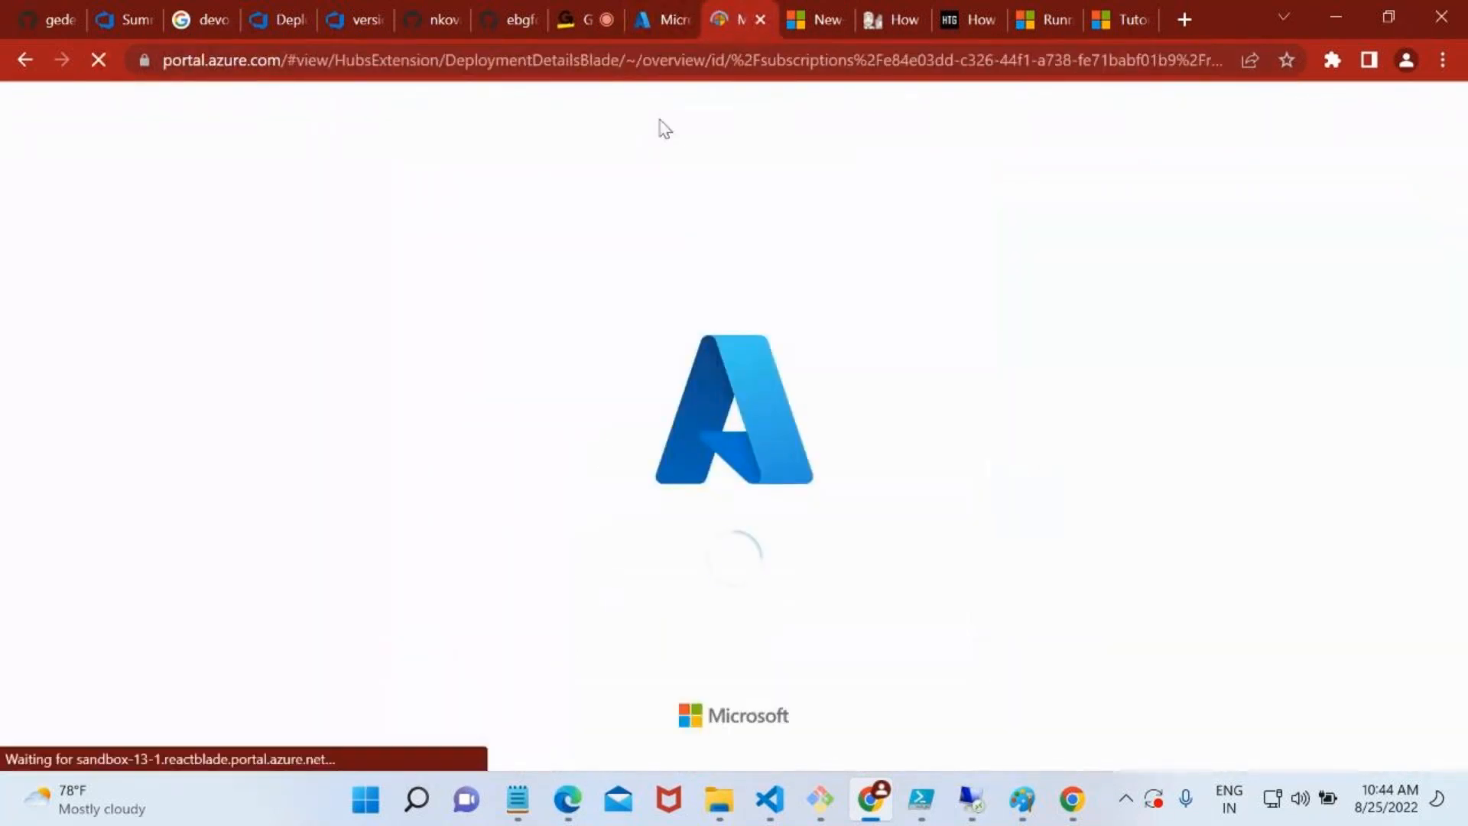
left_click(654, 5)
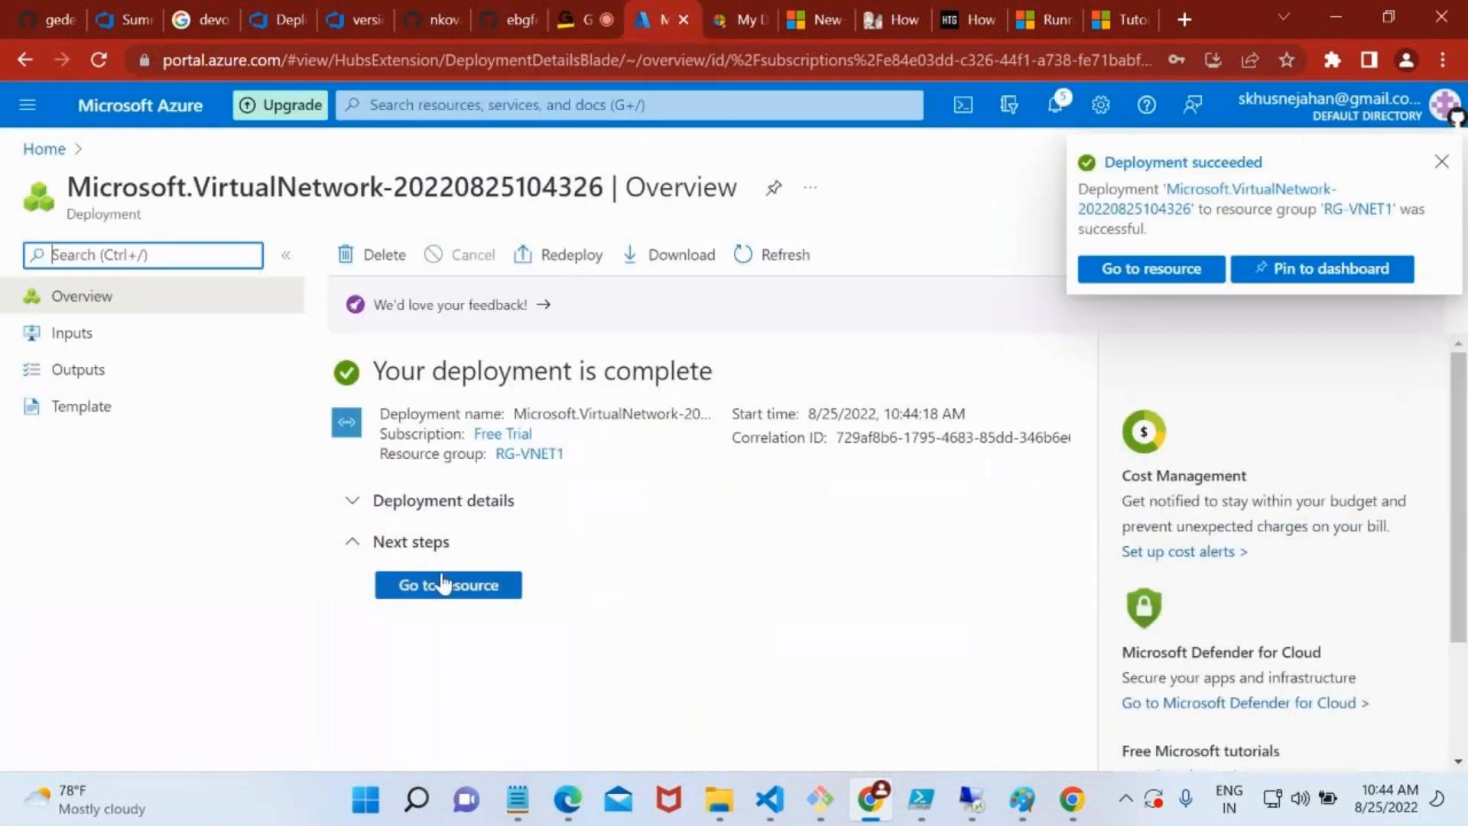
Open the deployed myvnet1 resource, then go to the Virtual networks list and start creating another virtual network
left_click(444, 585)
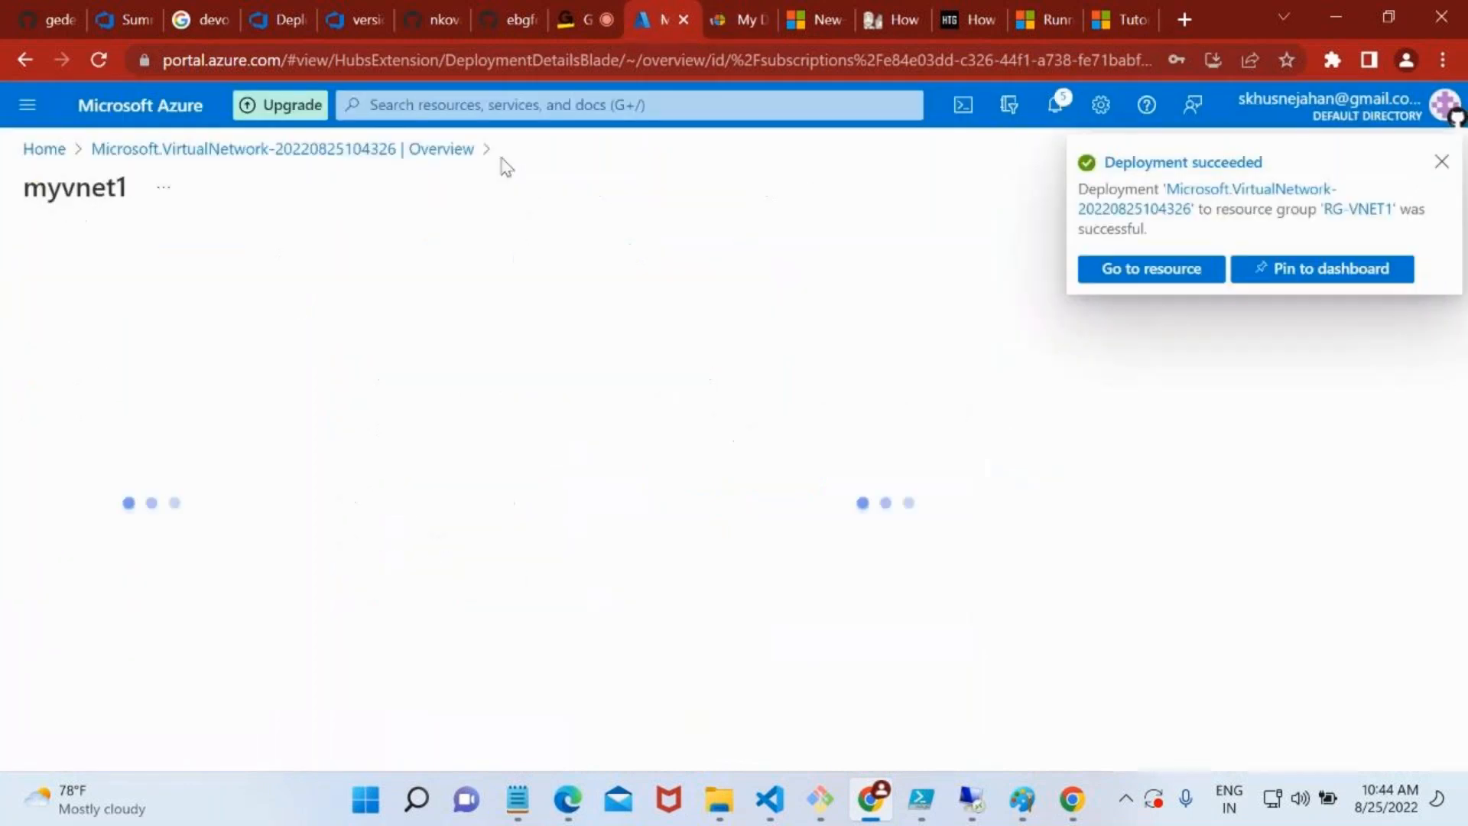
left_click(486, 114)
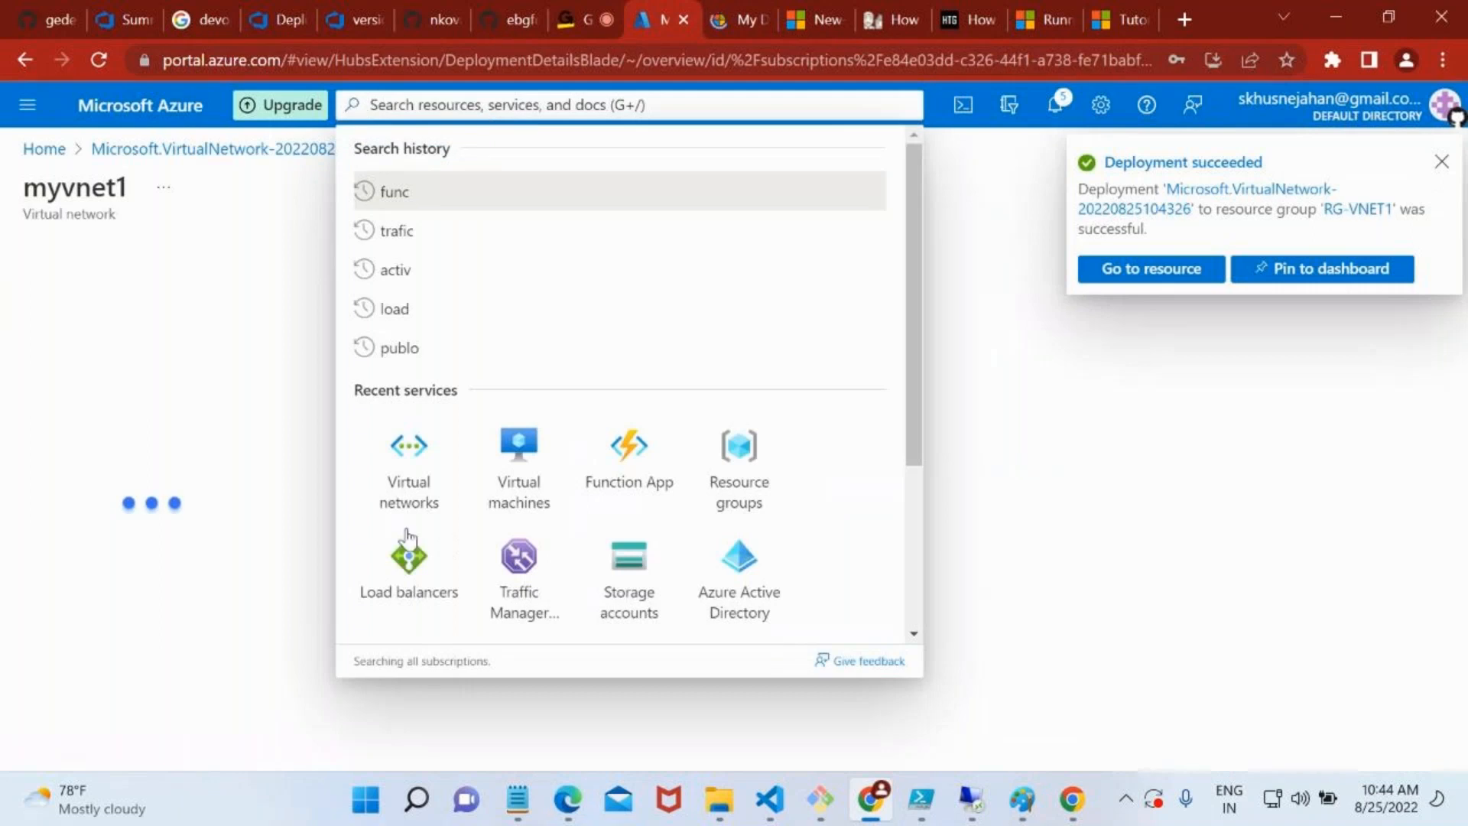
left_click(485, 104)
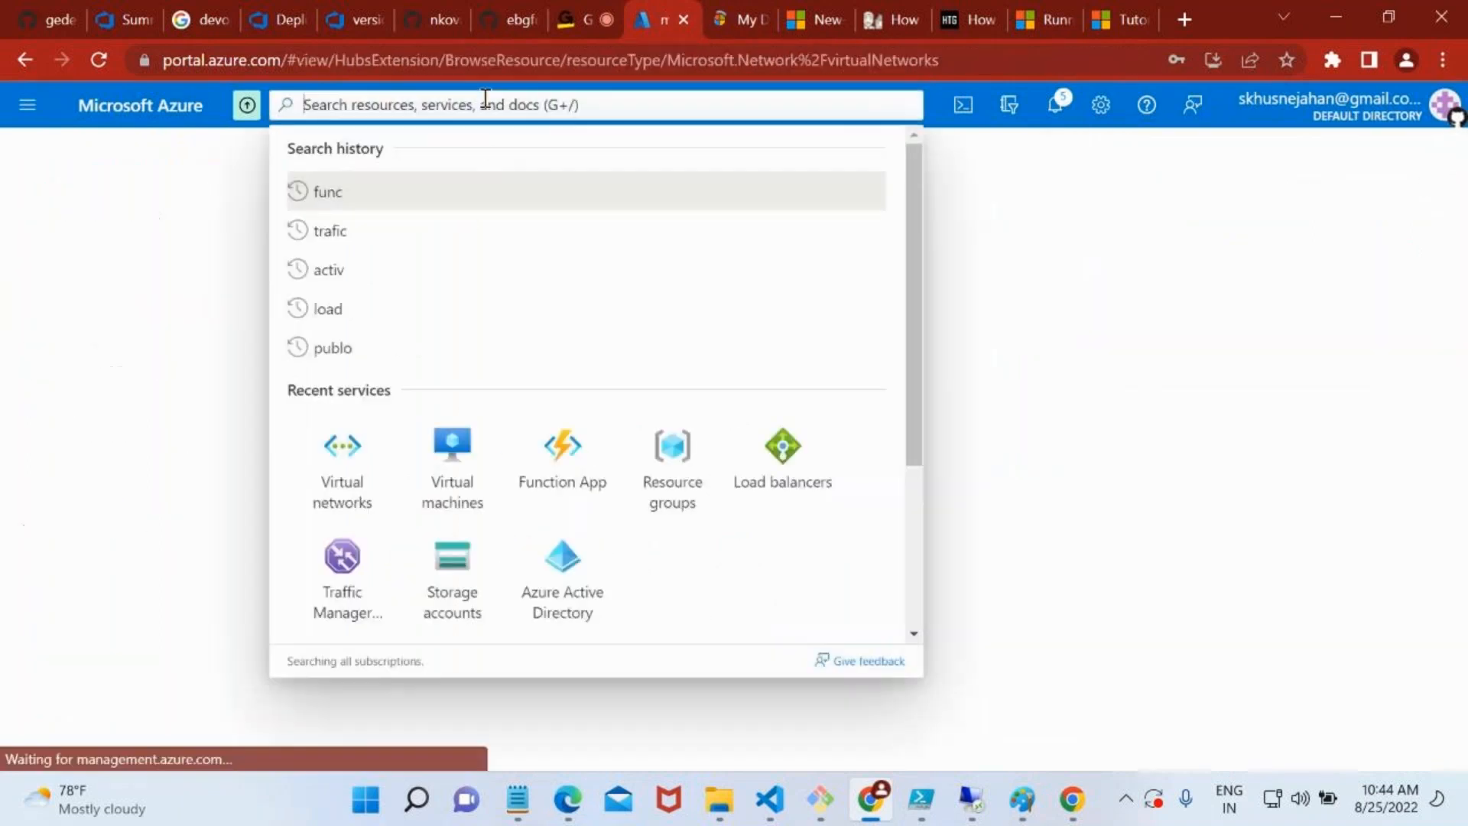
left_click(361, 490)
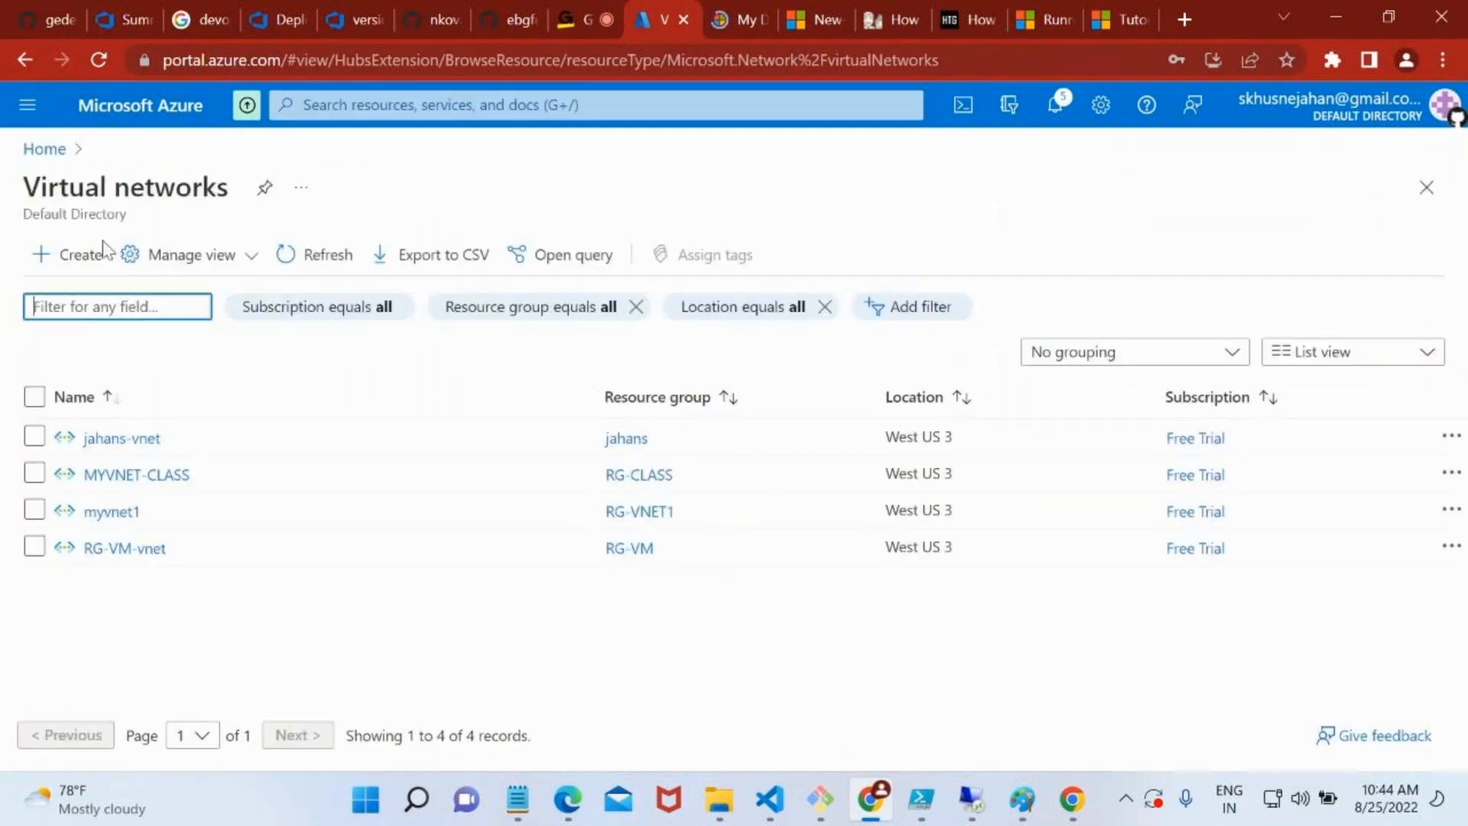
left_click(73, 253)
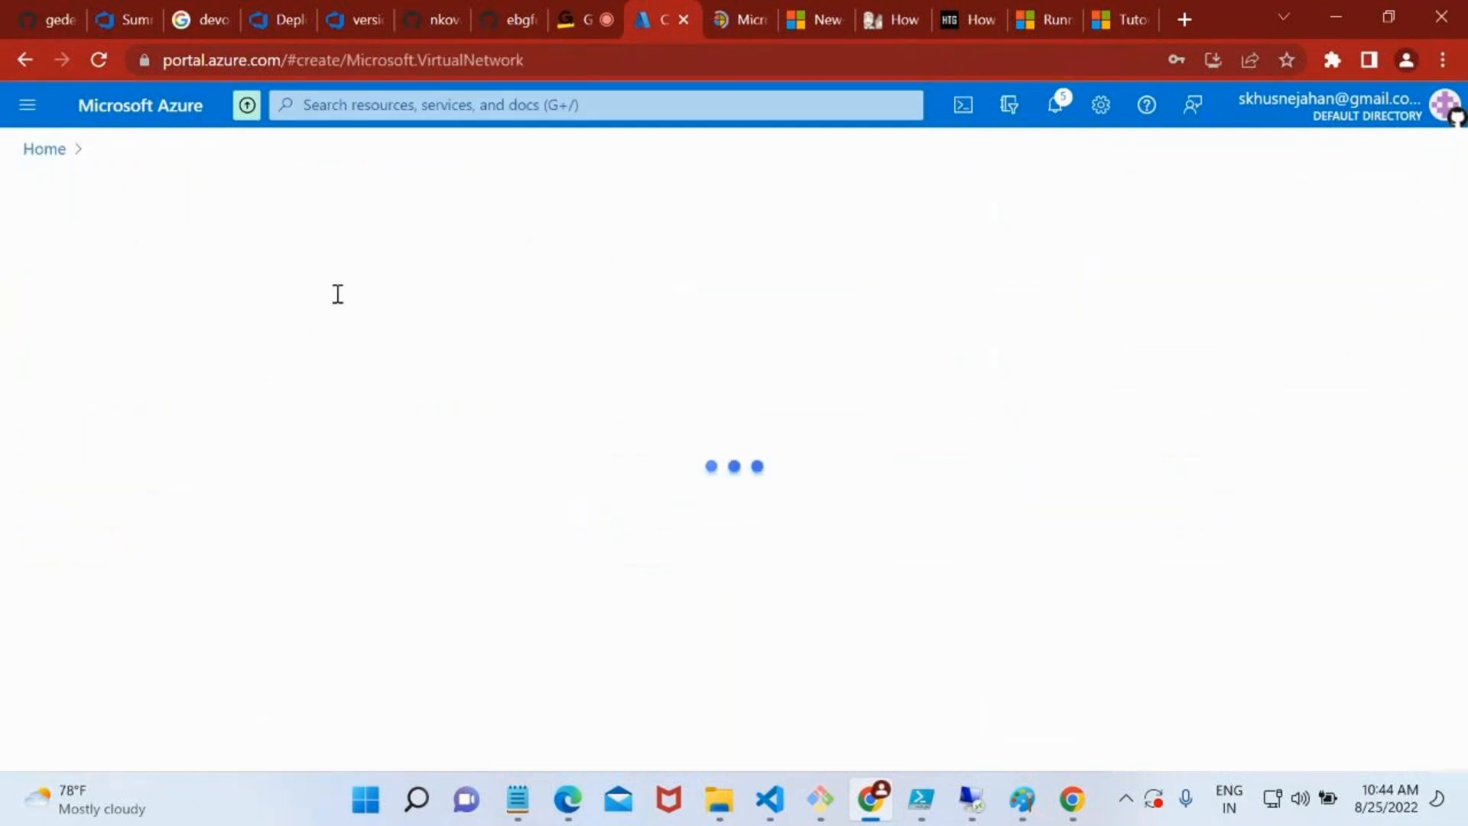
left_click(385, 539)
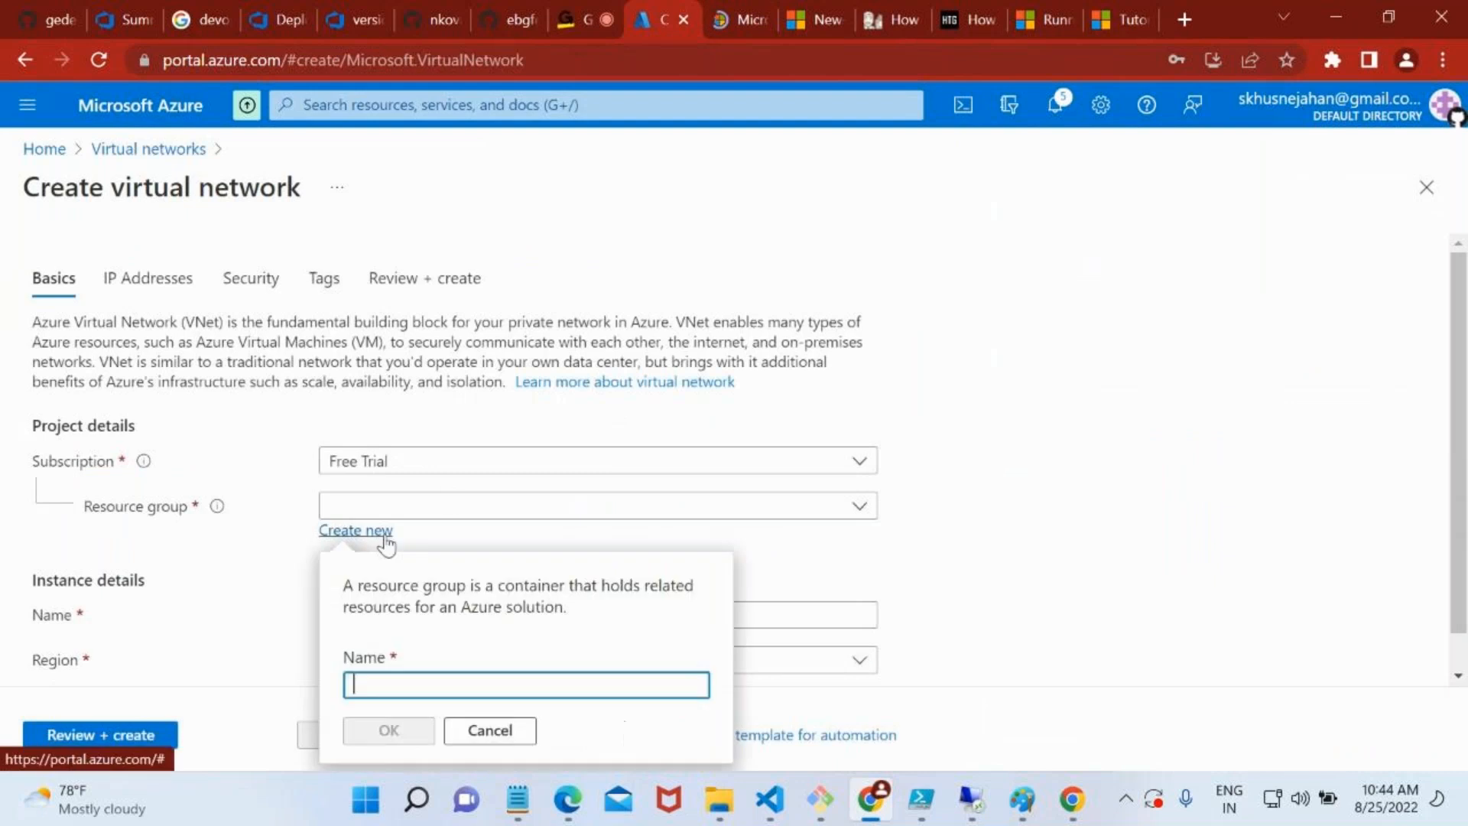
type("RG-VNET2")
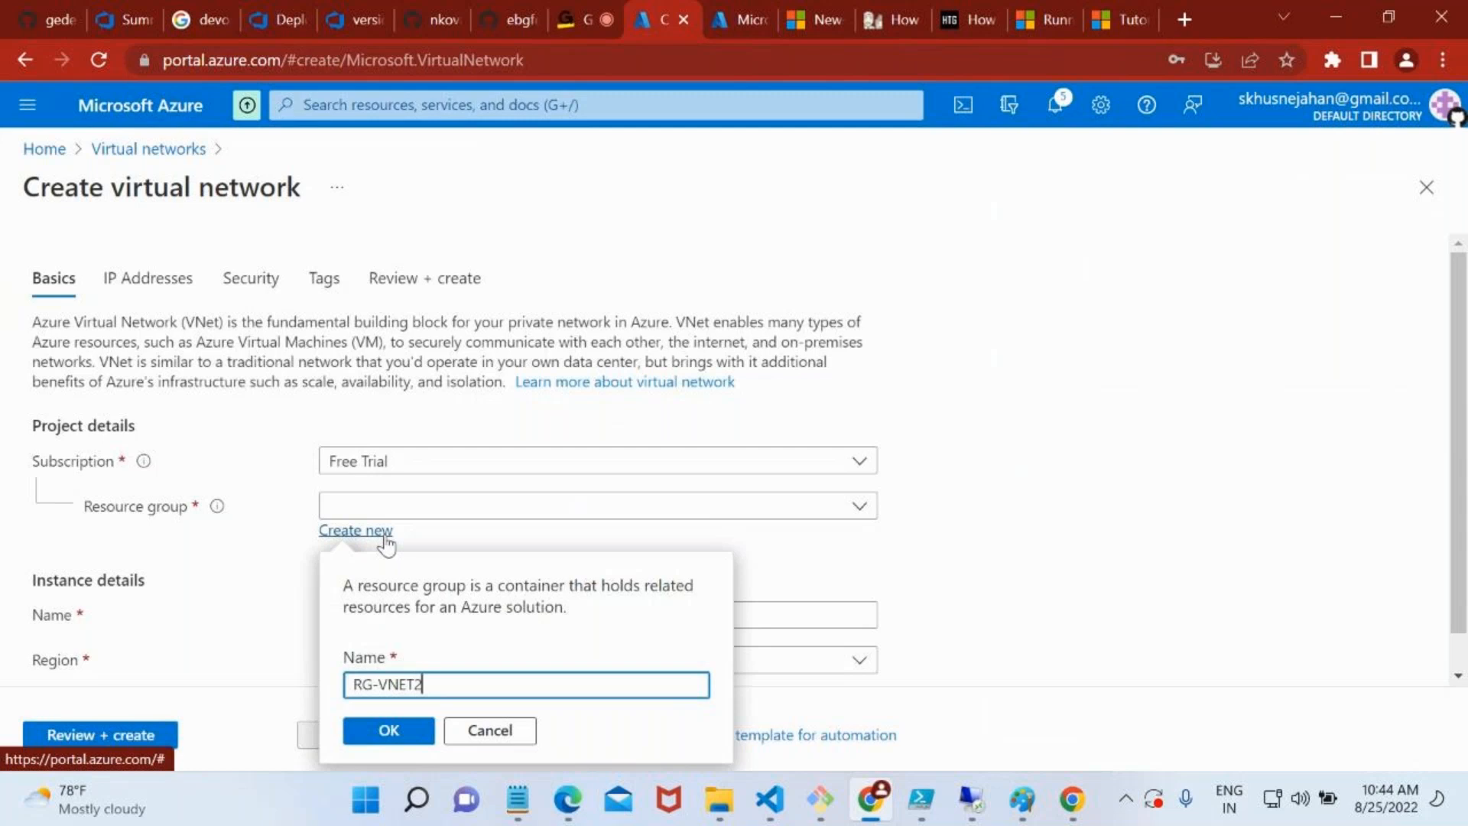
scroll(388, 535, "down", 1)
Create a new resource group named RG-VNET2 for the second virtual network
left_click(383, 505)
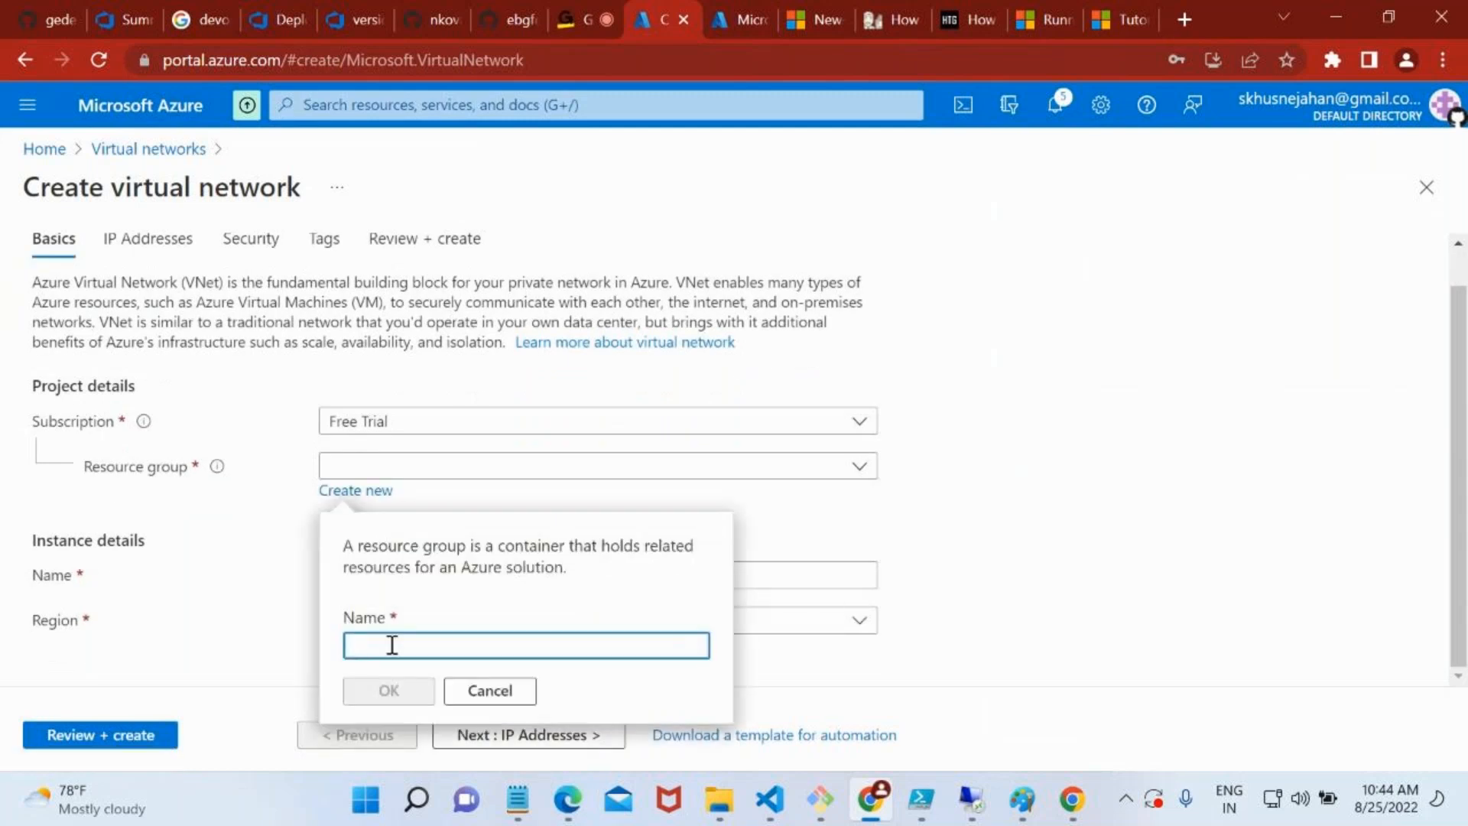
type("RG-VN")
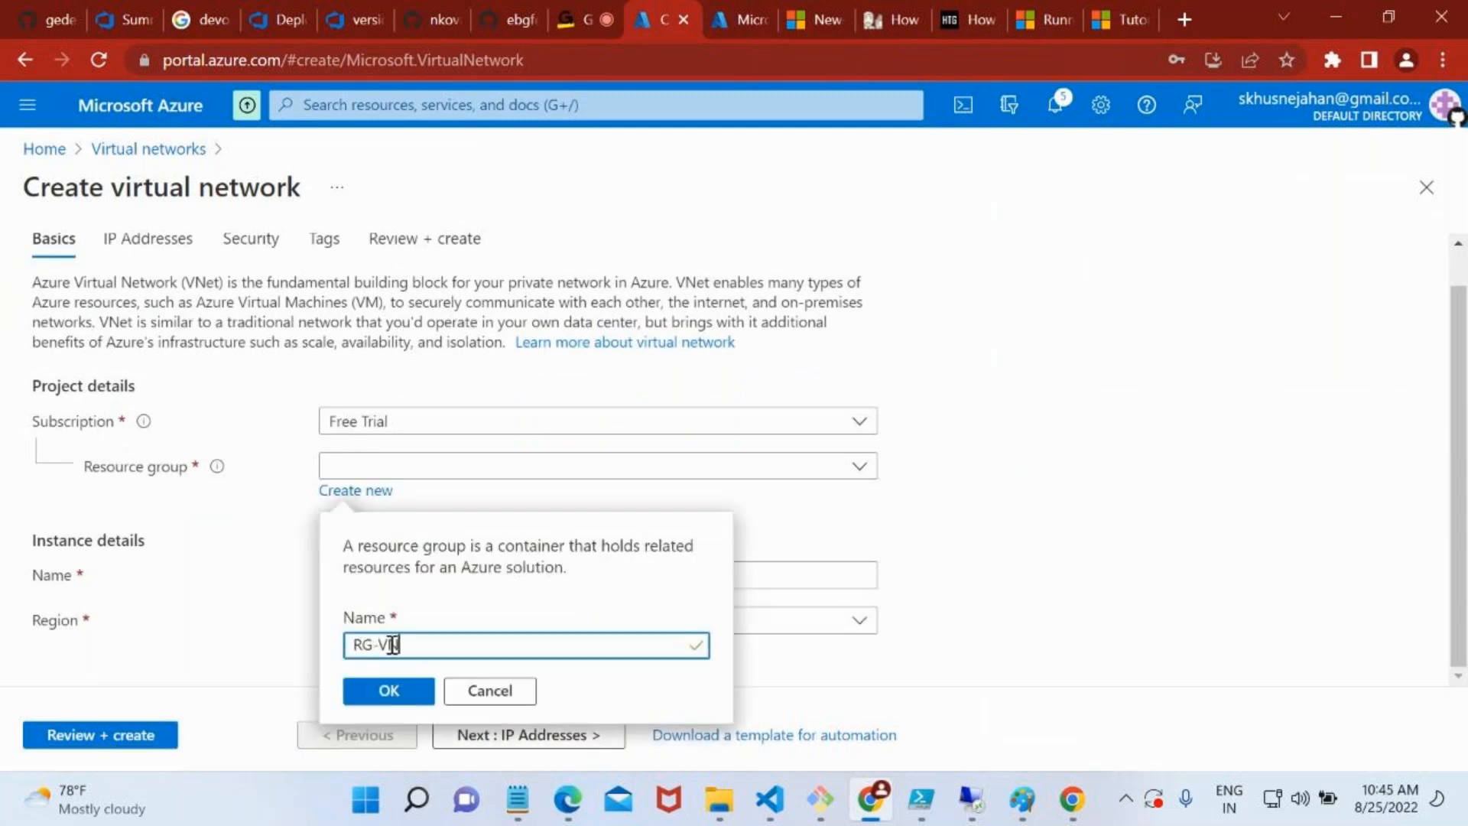
type("ET2")
left_click(396, 692)
Name the second virtual network myvnet2 and set its region to West US 3
left_click(398, 574)
type("myvnet2")
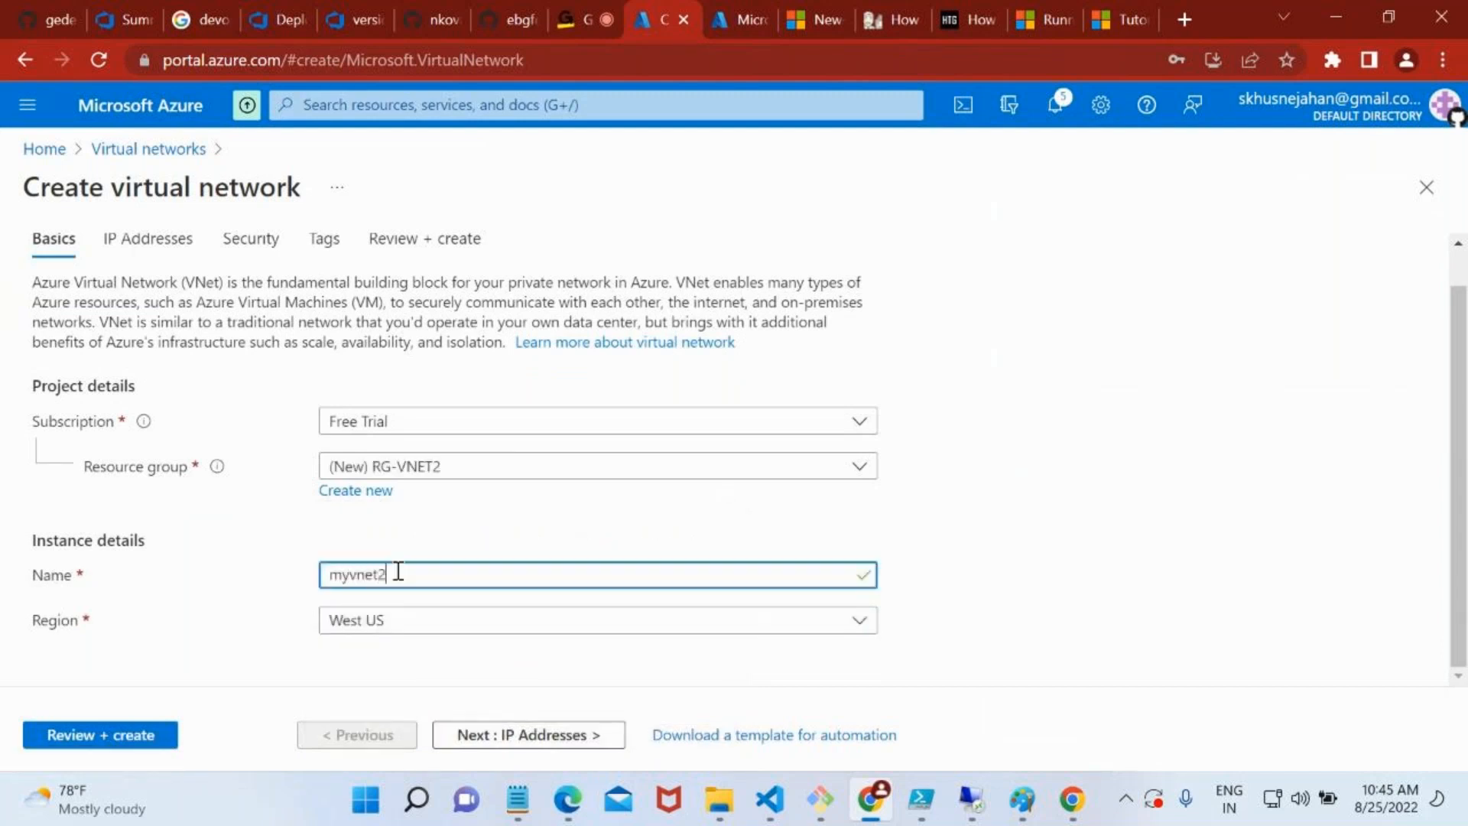
left_click(410, 616)
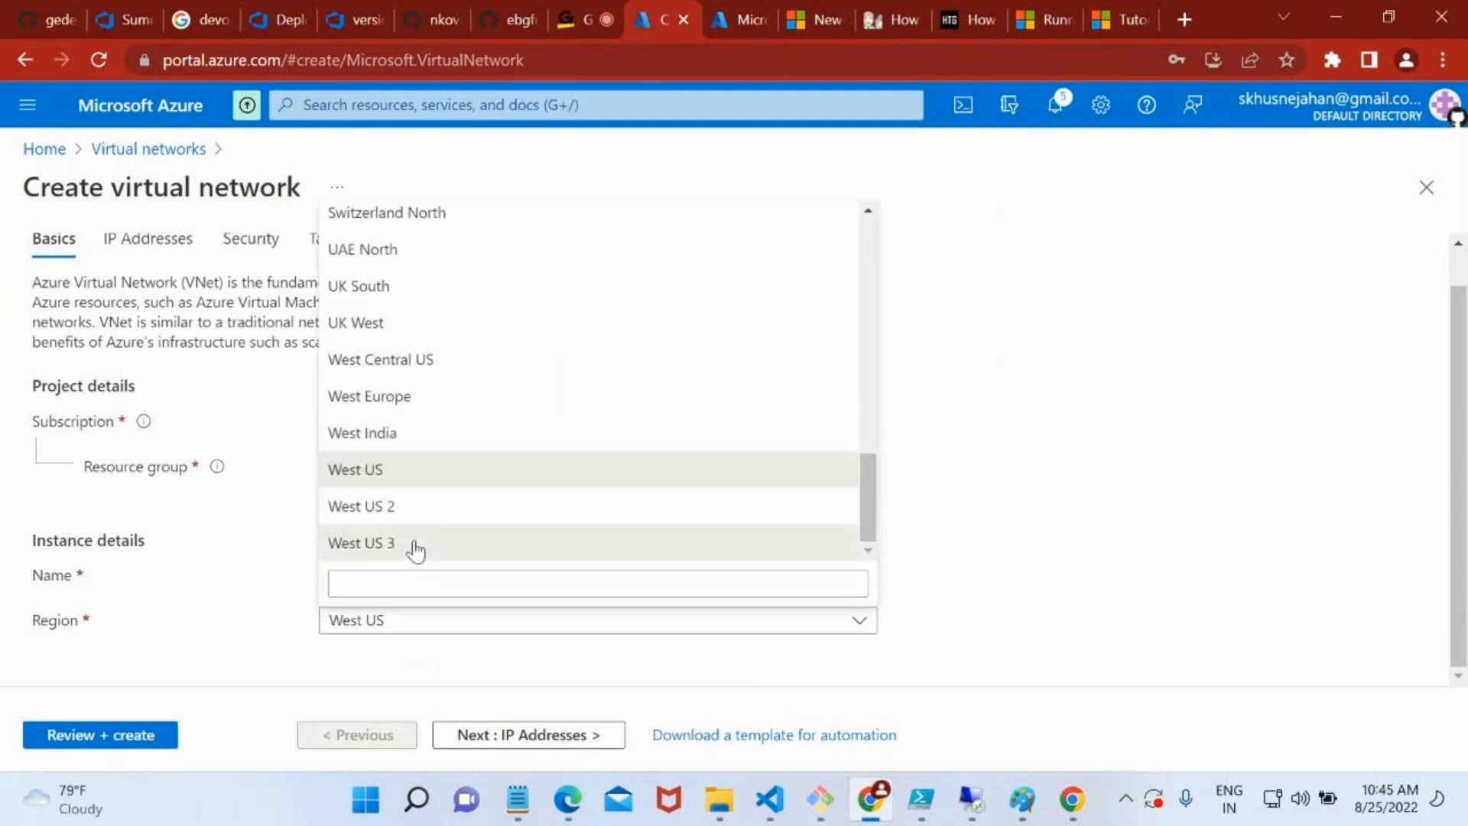
left_click(414, 544)
Check the IP address settings of myvnet2, keep the default address space, and validate and deploy the network
left_click(162, 732)
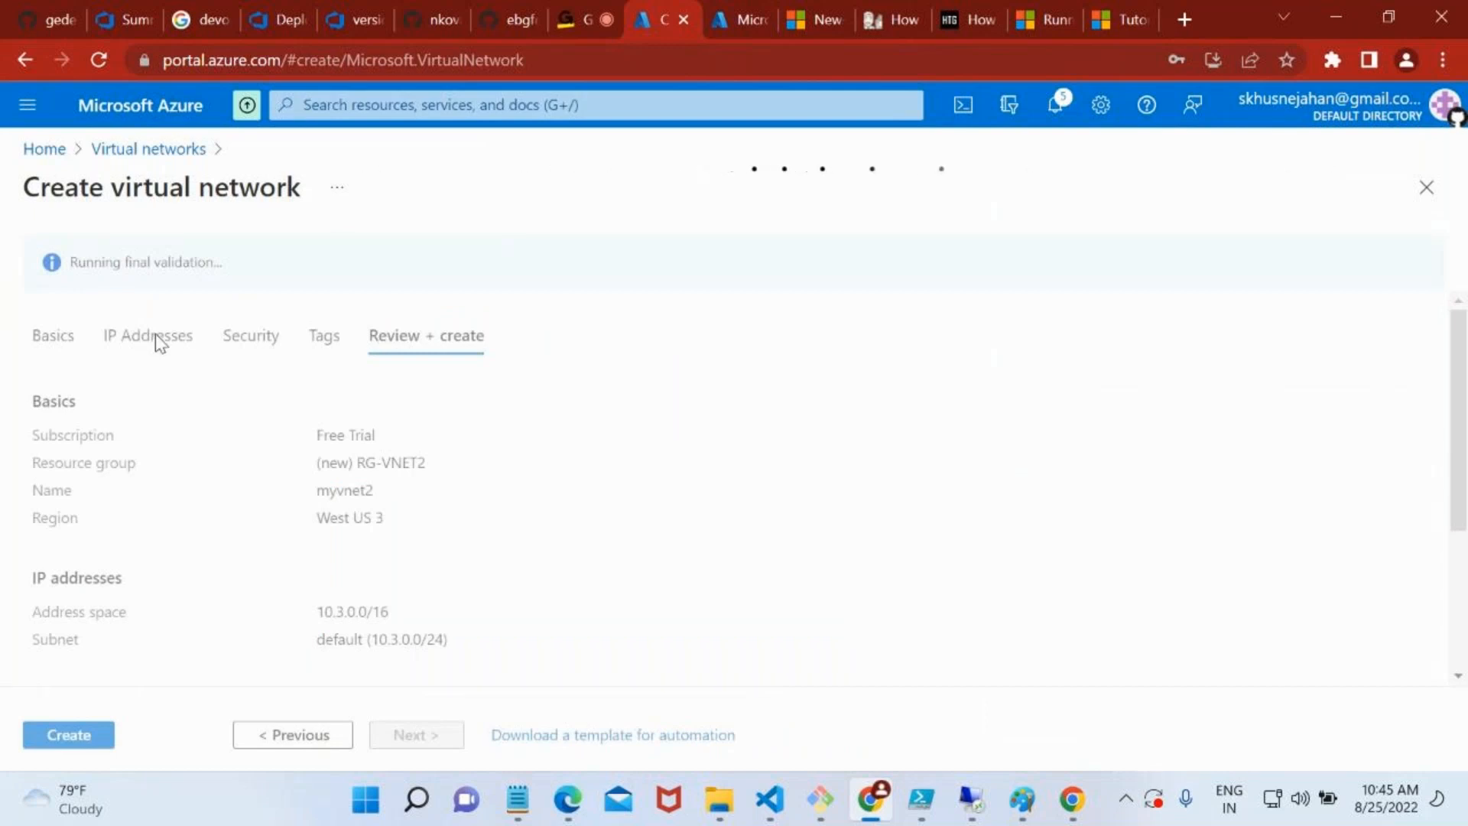
left_click(156, 342)
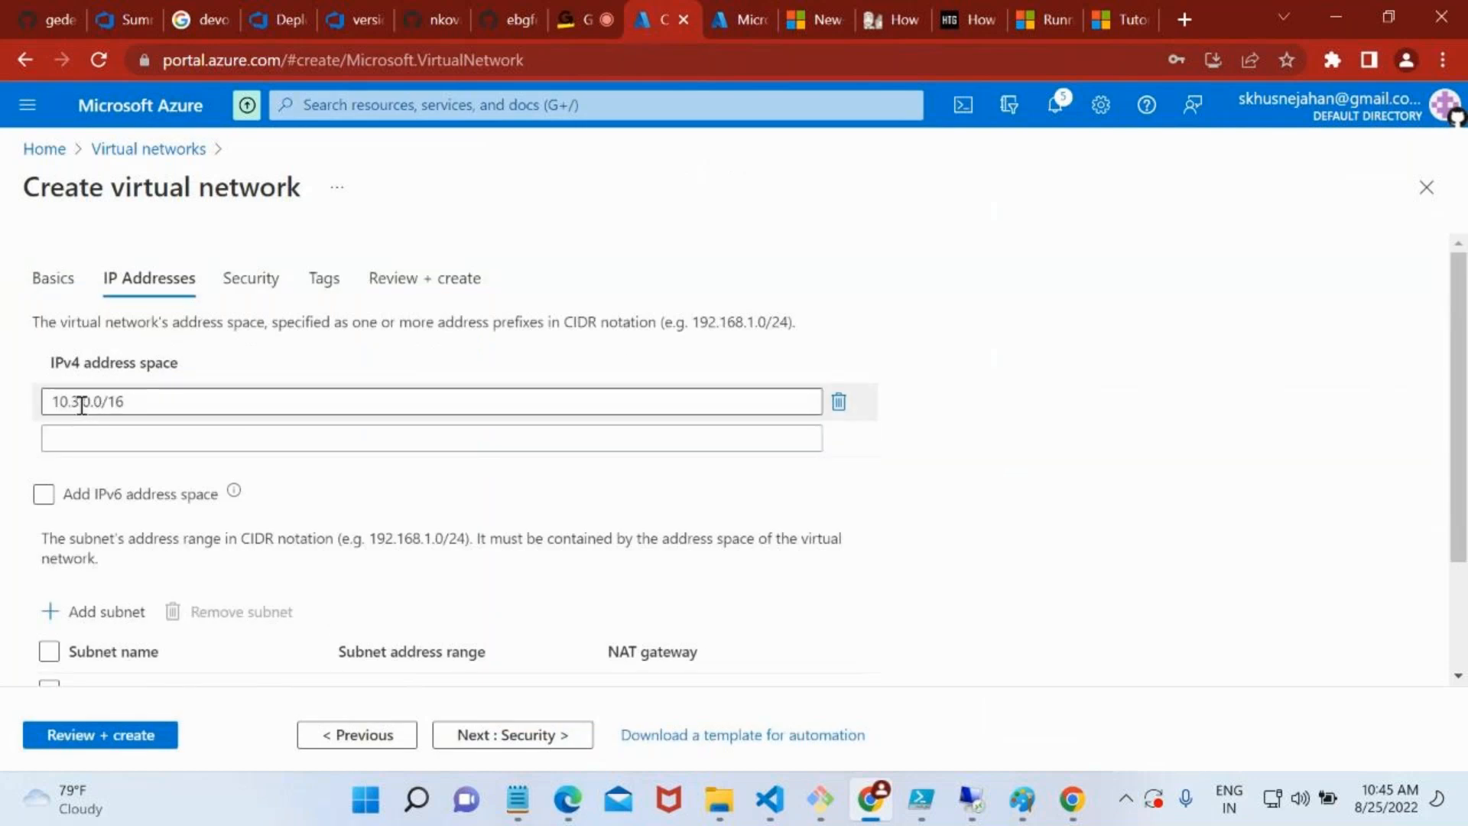
left_click(125, 735)
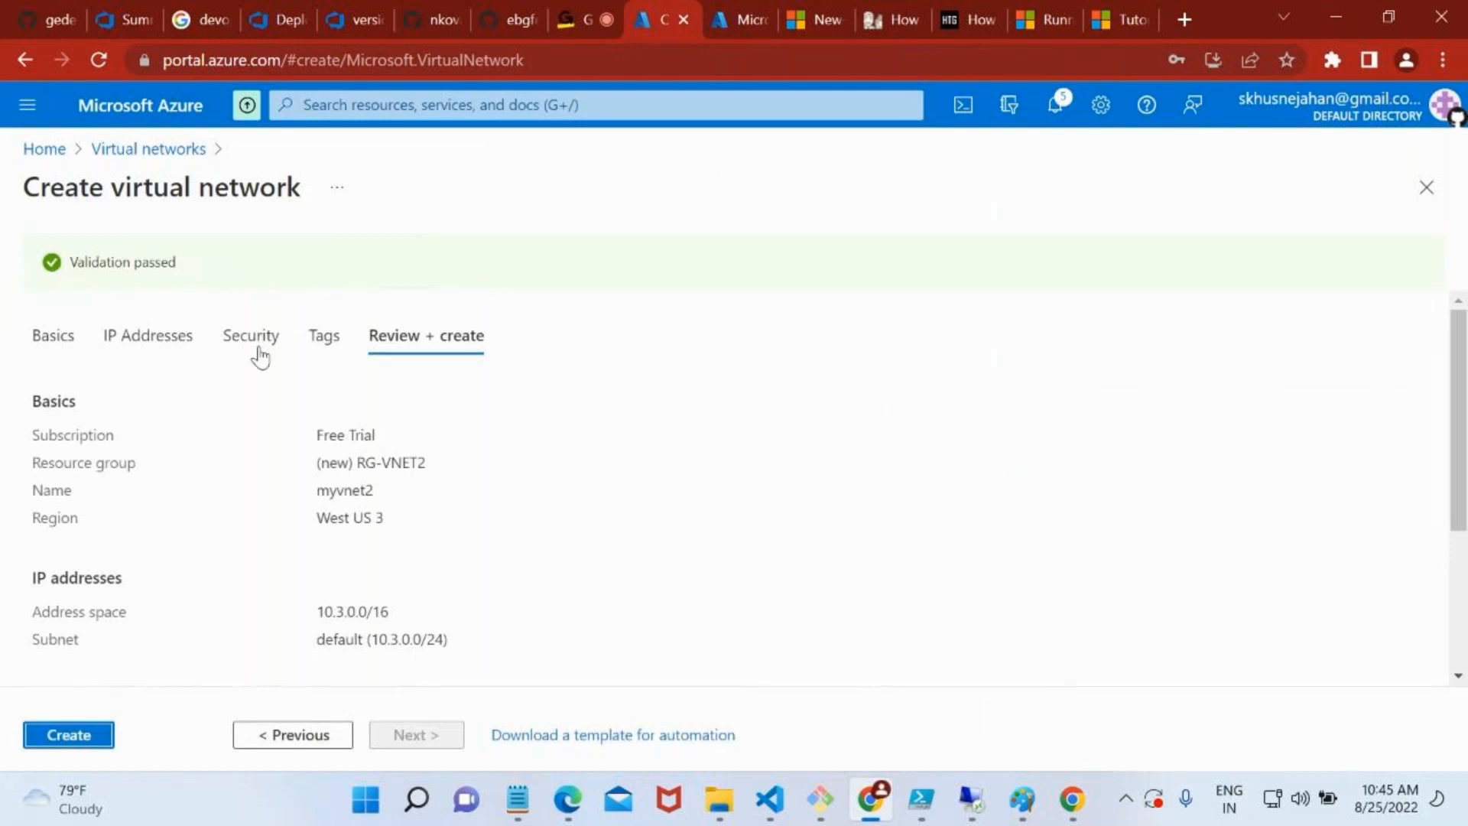
left_click(69, 735)
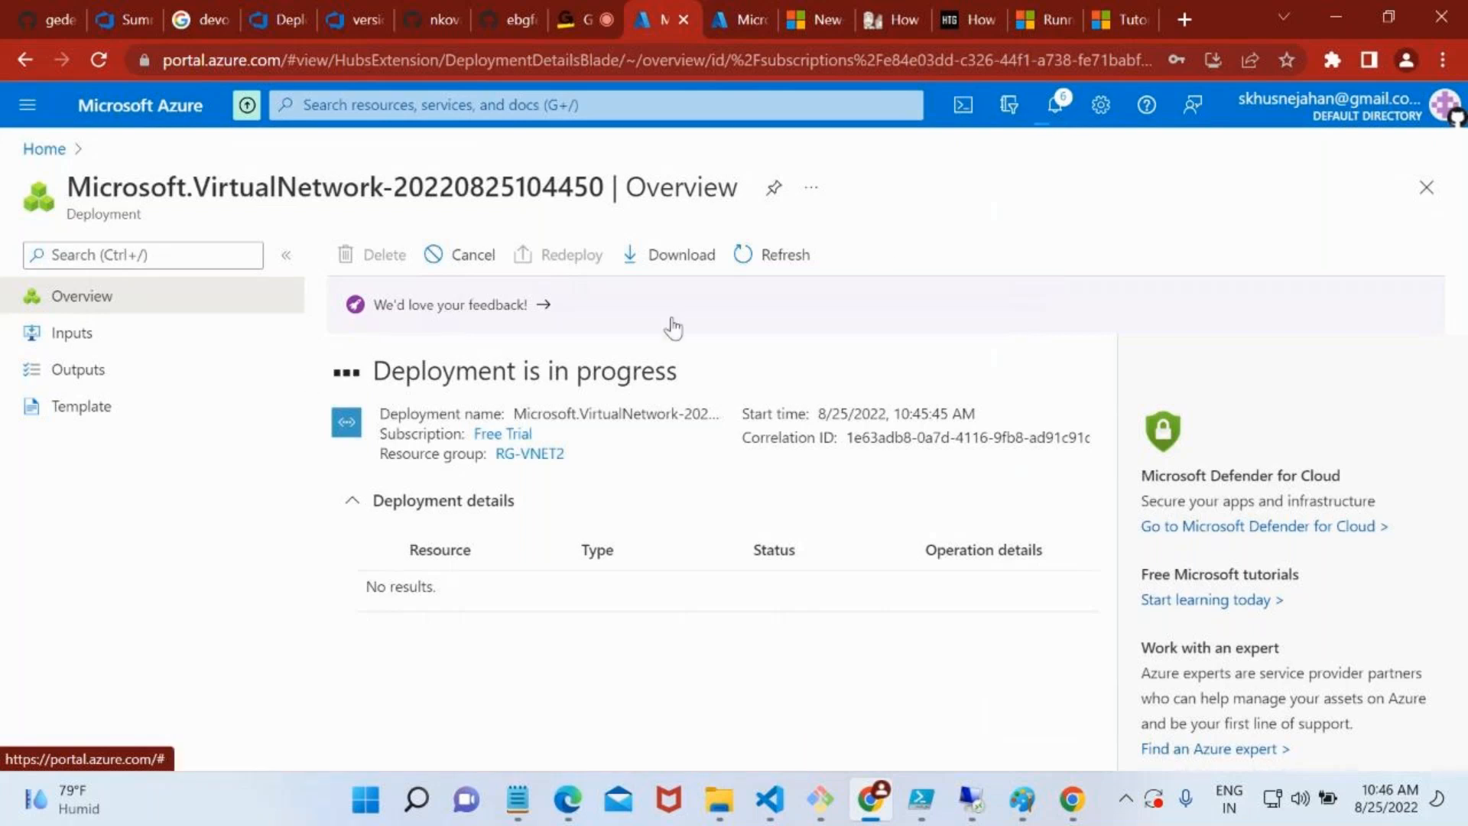
left_click(765, 287)
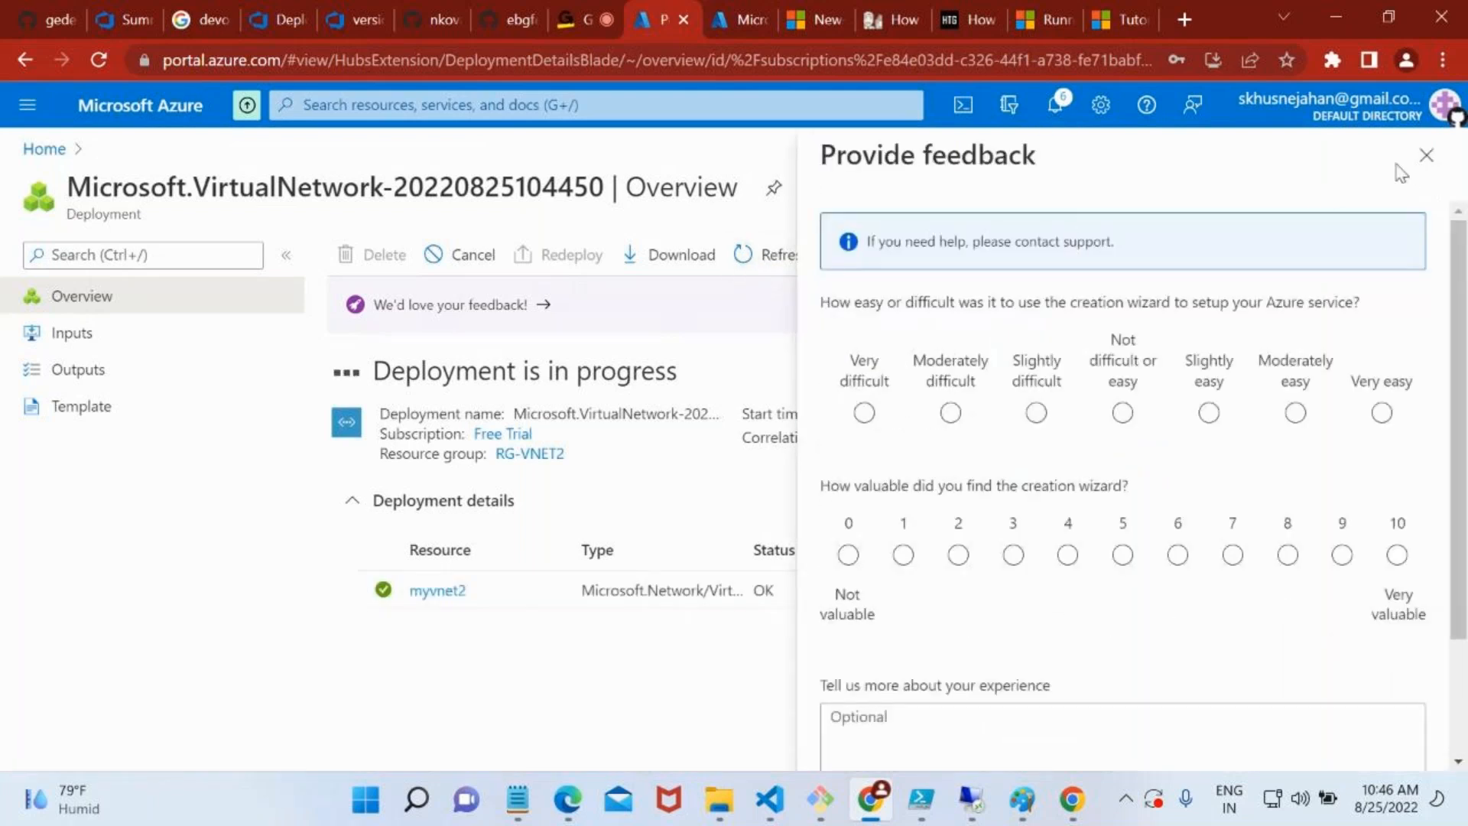
Dismiss the feedback form for the myvnet2 deployment and open myvnet1 from the Virtual networks list
left_click(1426, 155)
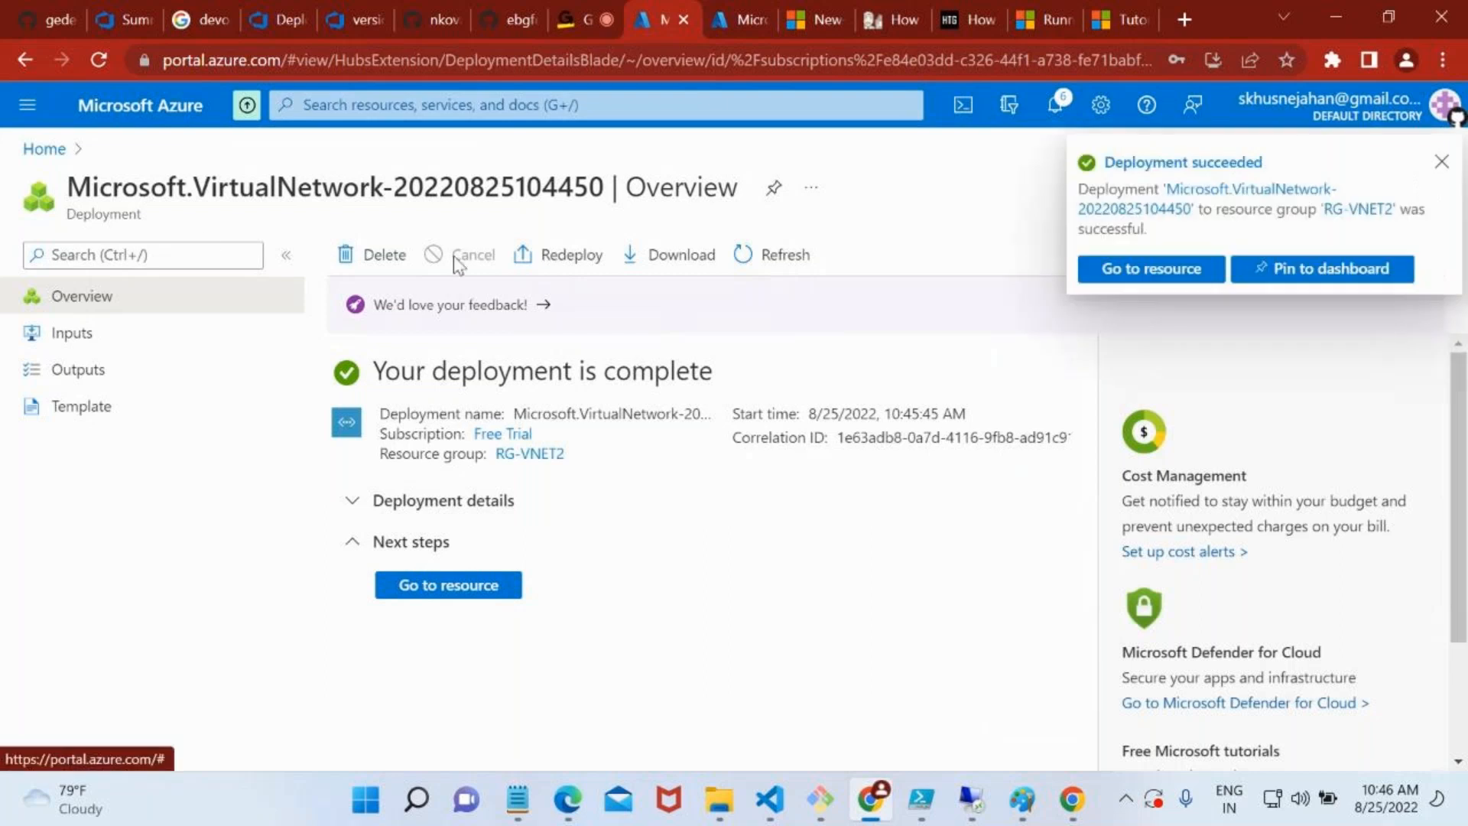
left_click(48, 151)
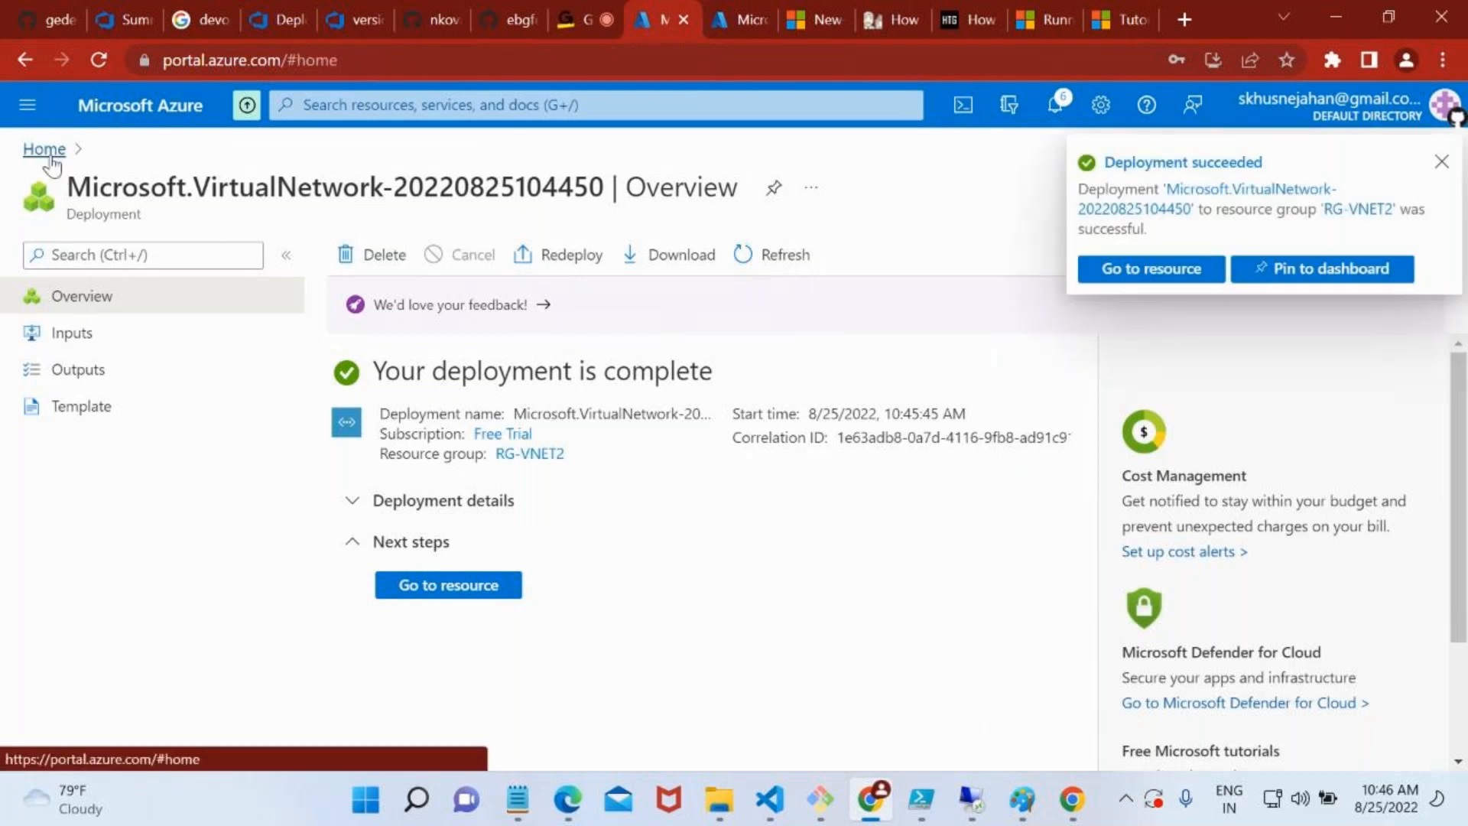
left_click(268, 255)
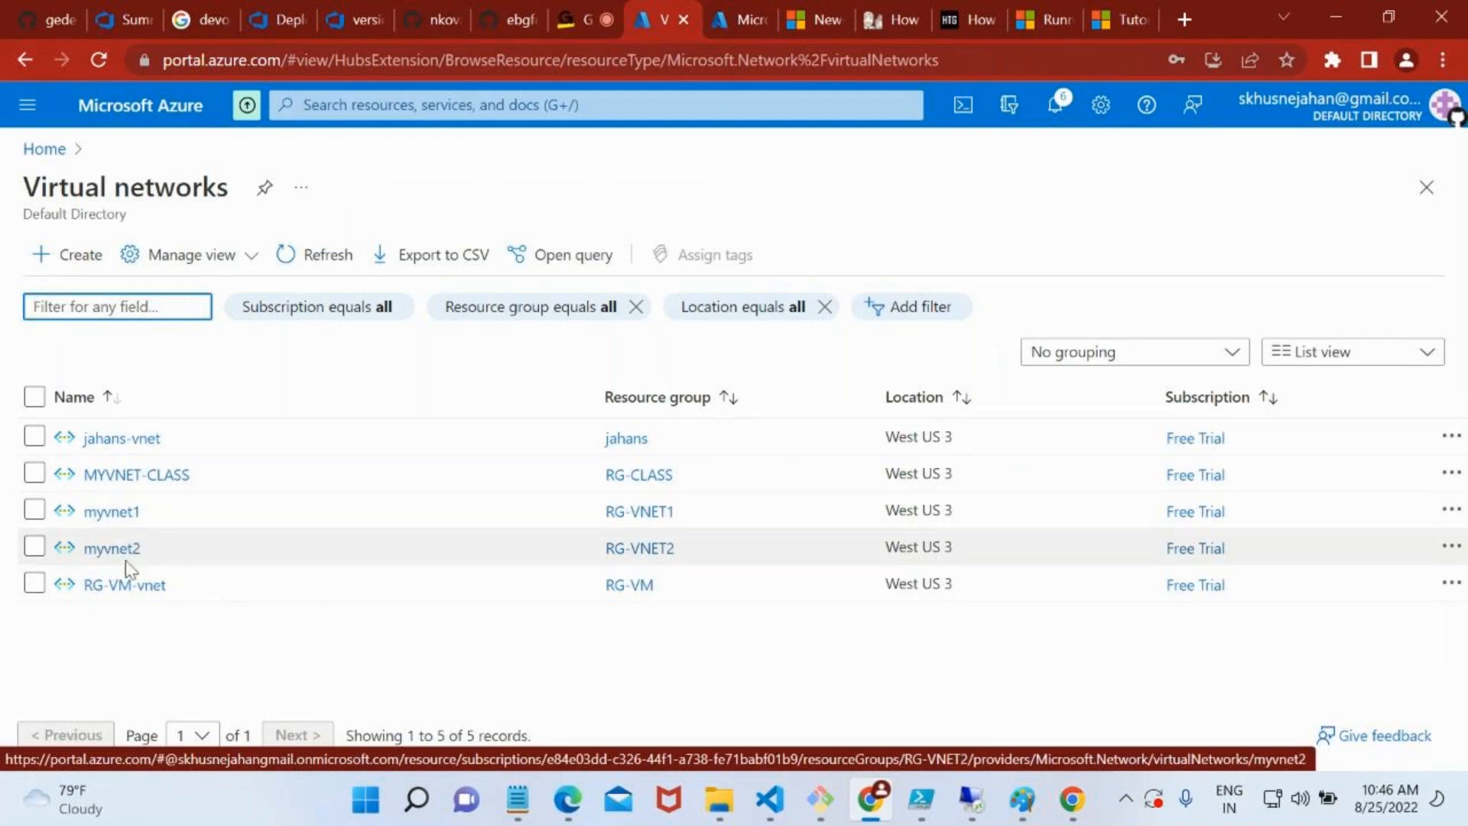
left_click(121, 512)
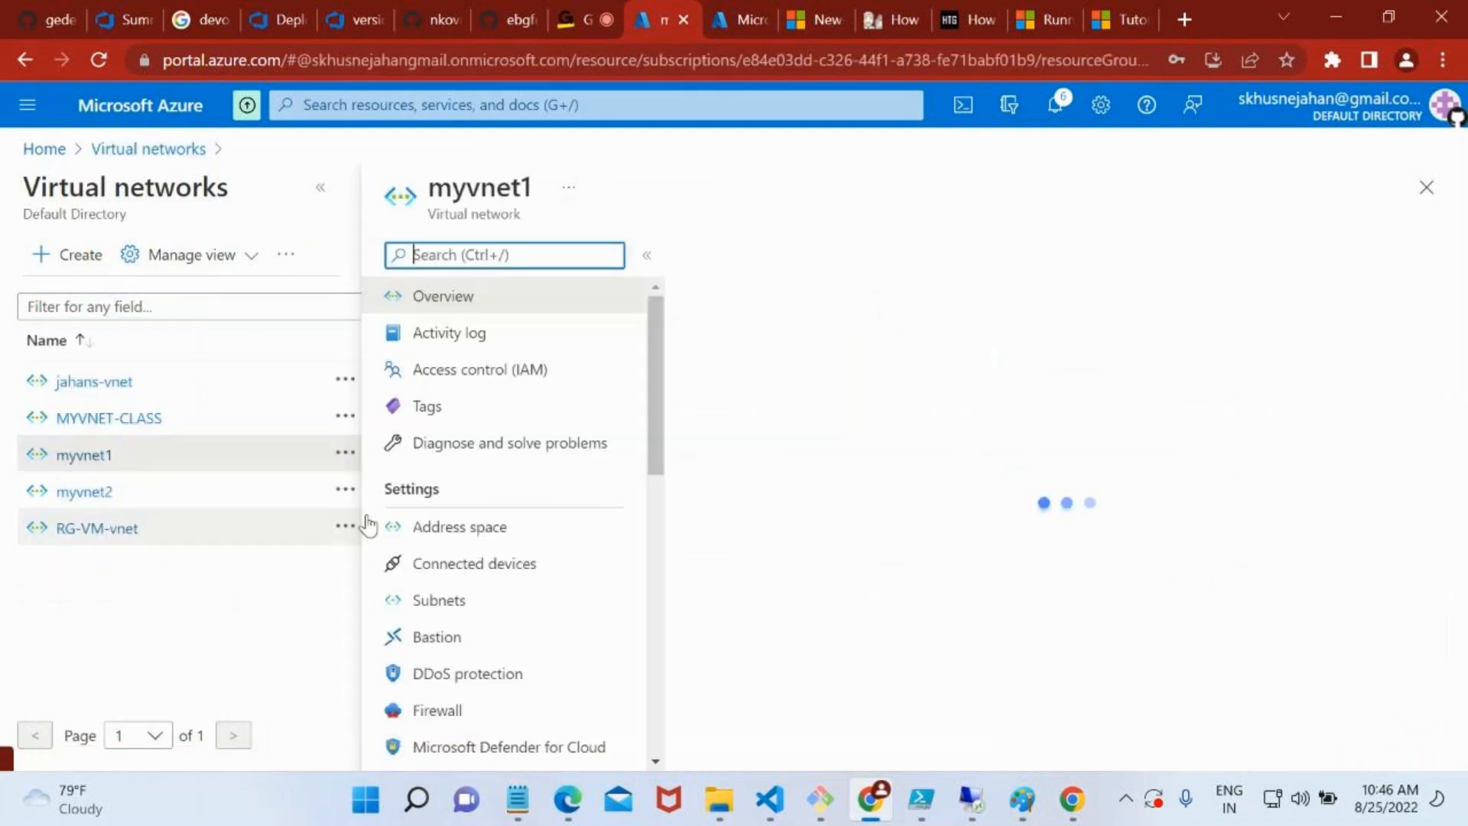
Open the peerings of myvnet1 and start adding a new peering
scroll(595, 575, "down", 1)
scroll(595, 575, "down", 3)
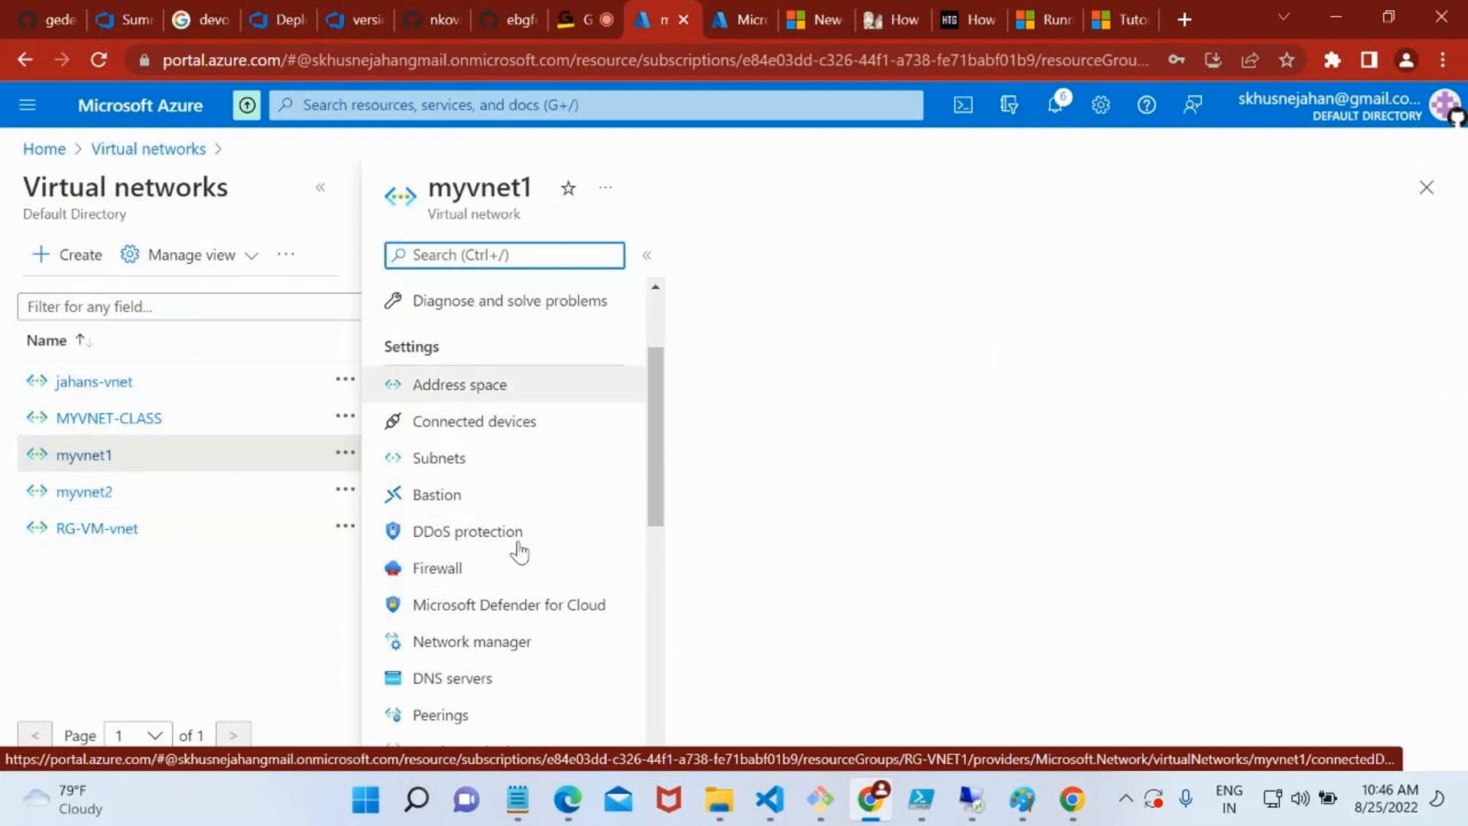
scroll(535, 596, "down", 4)
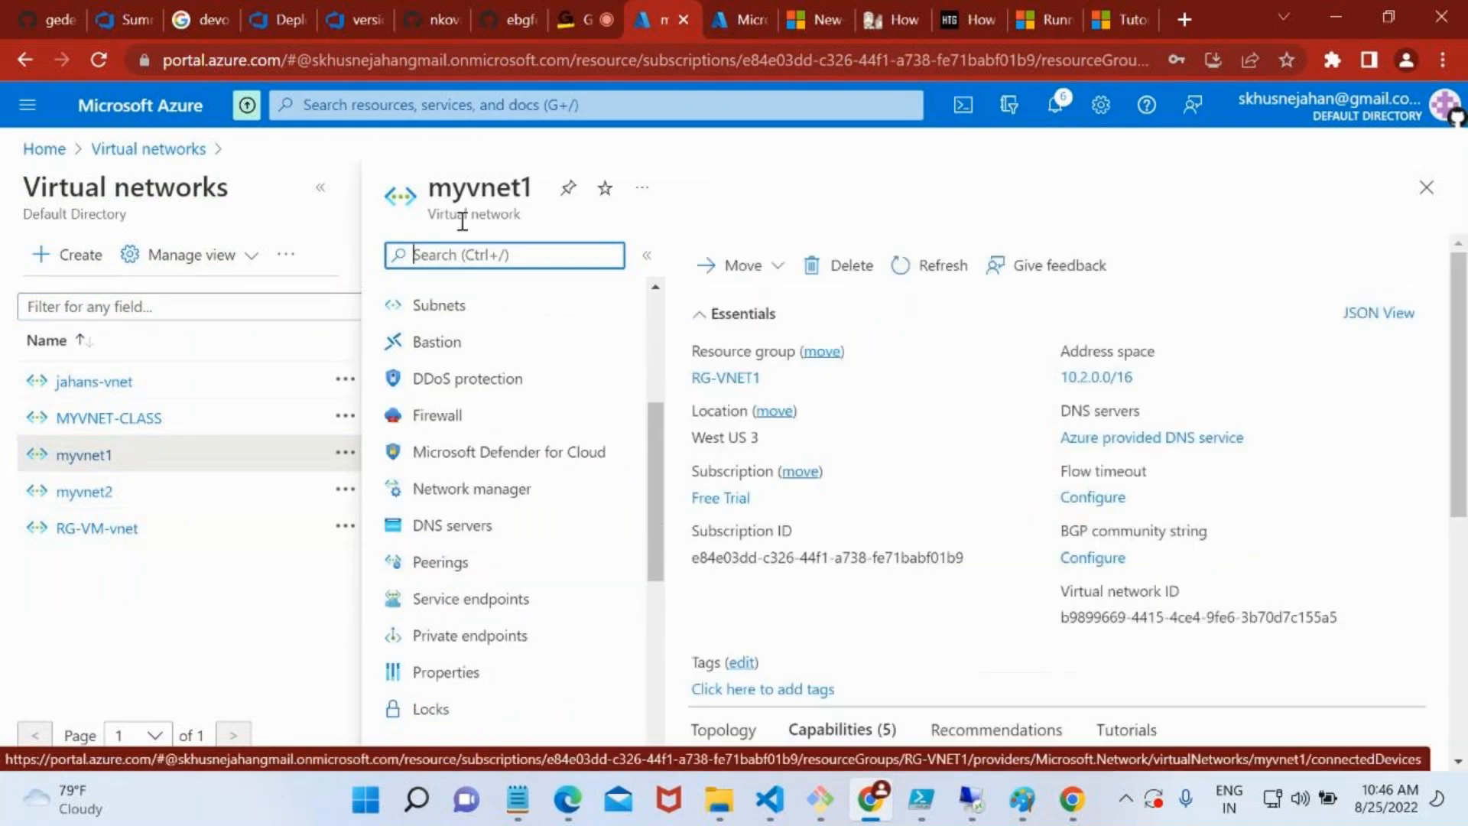
double_click(462, 219)
left_click(448, 566)
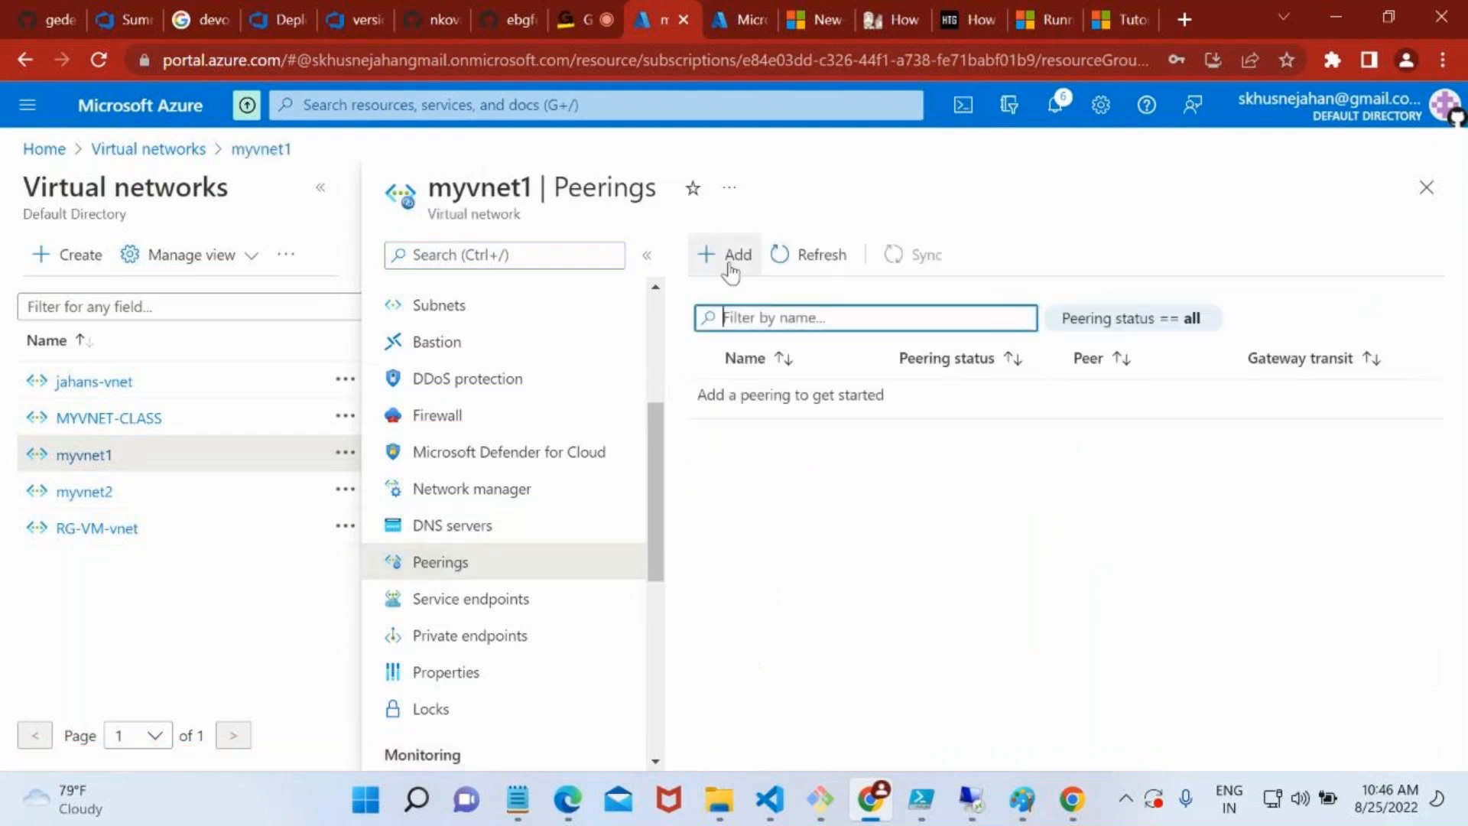
left_click(729, 264)
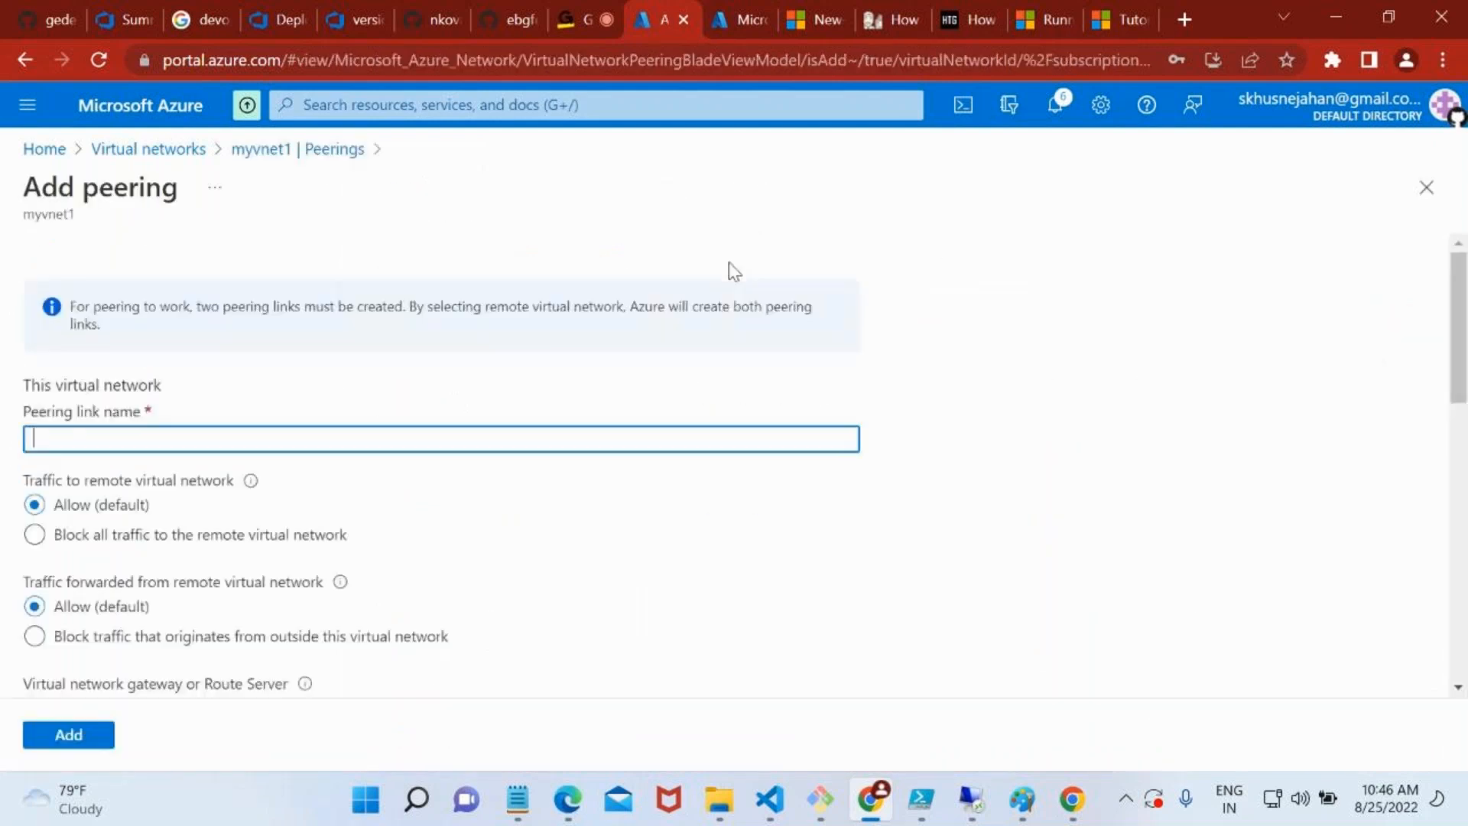
Name this virtual network's peering link peerlink1, keeping the default traffic and gateway options
type("peerlink1")
scroll(213, 428, "down", 2)
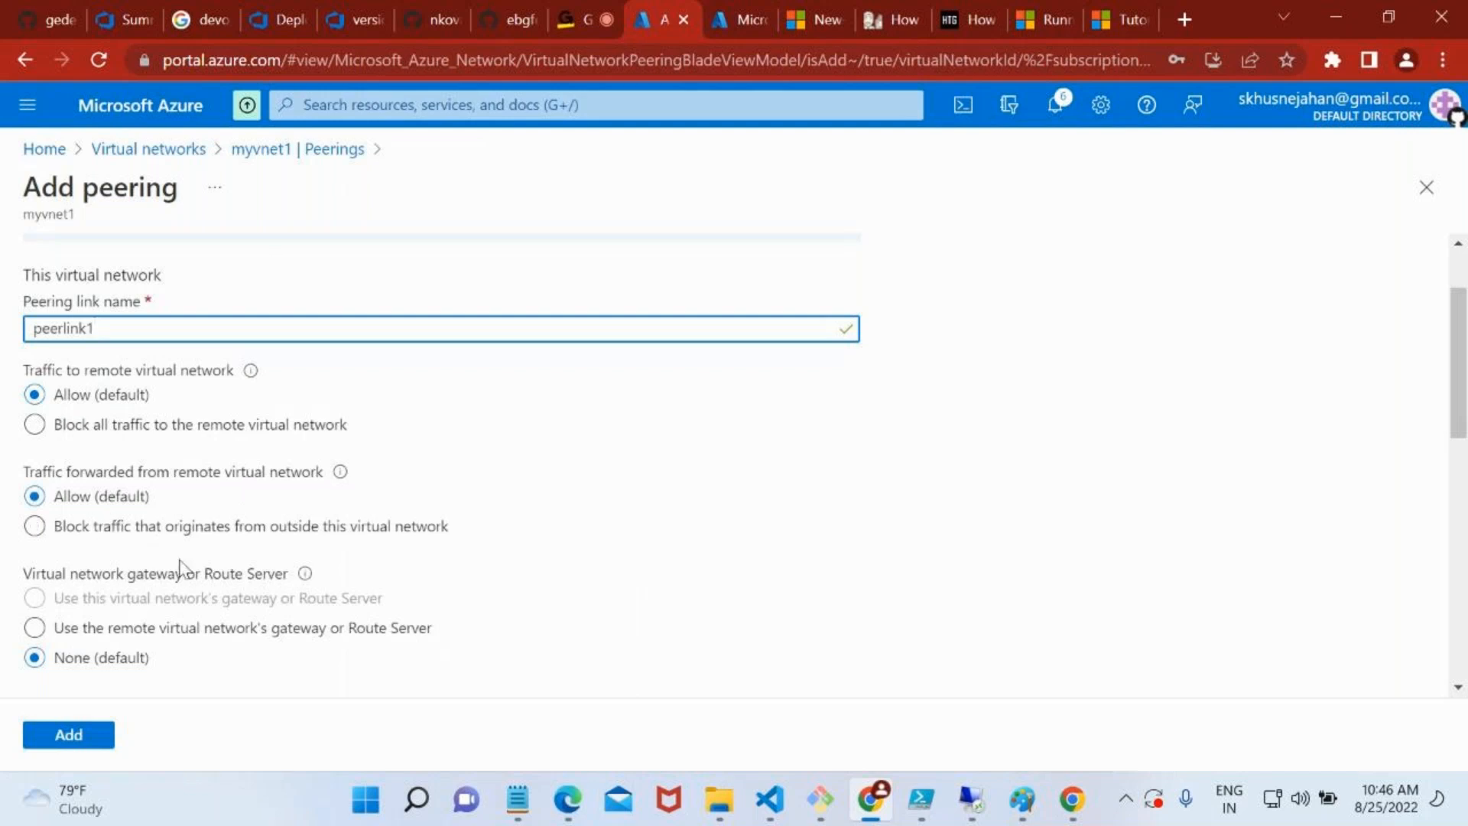
scroll(183, 570, "down", 1)
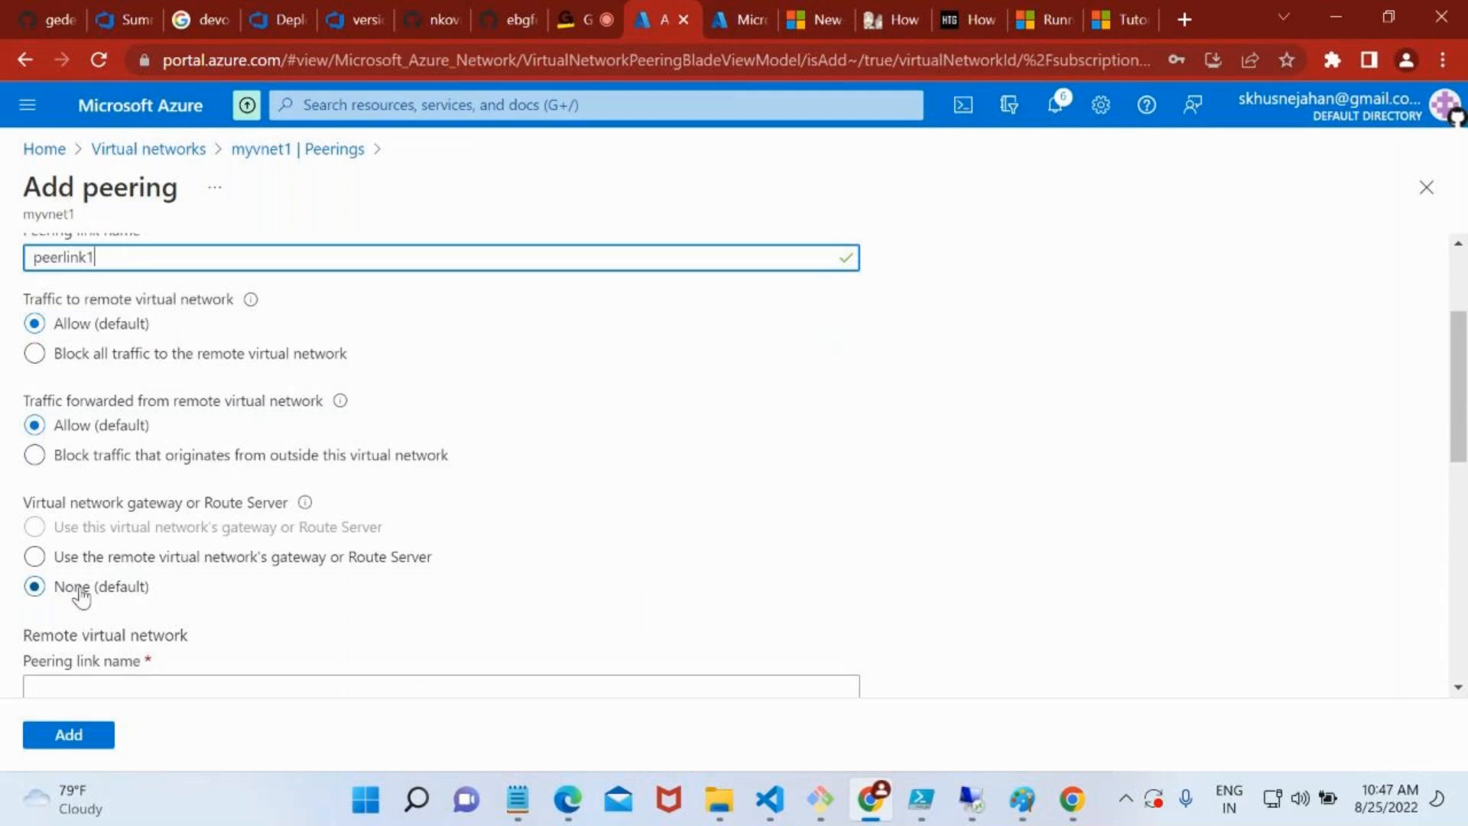
scroll(161, 582, "down", 3)
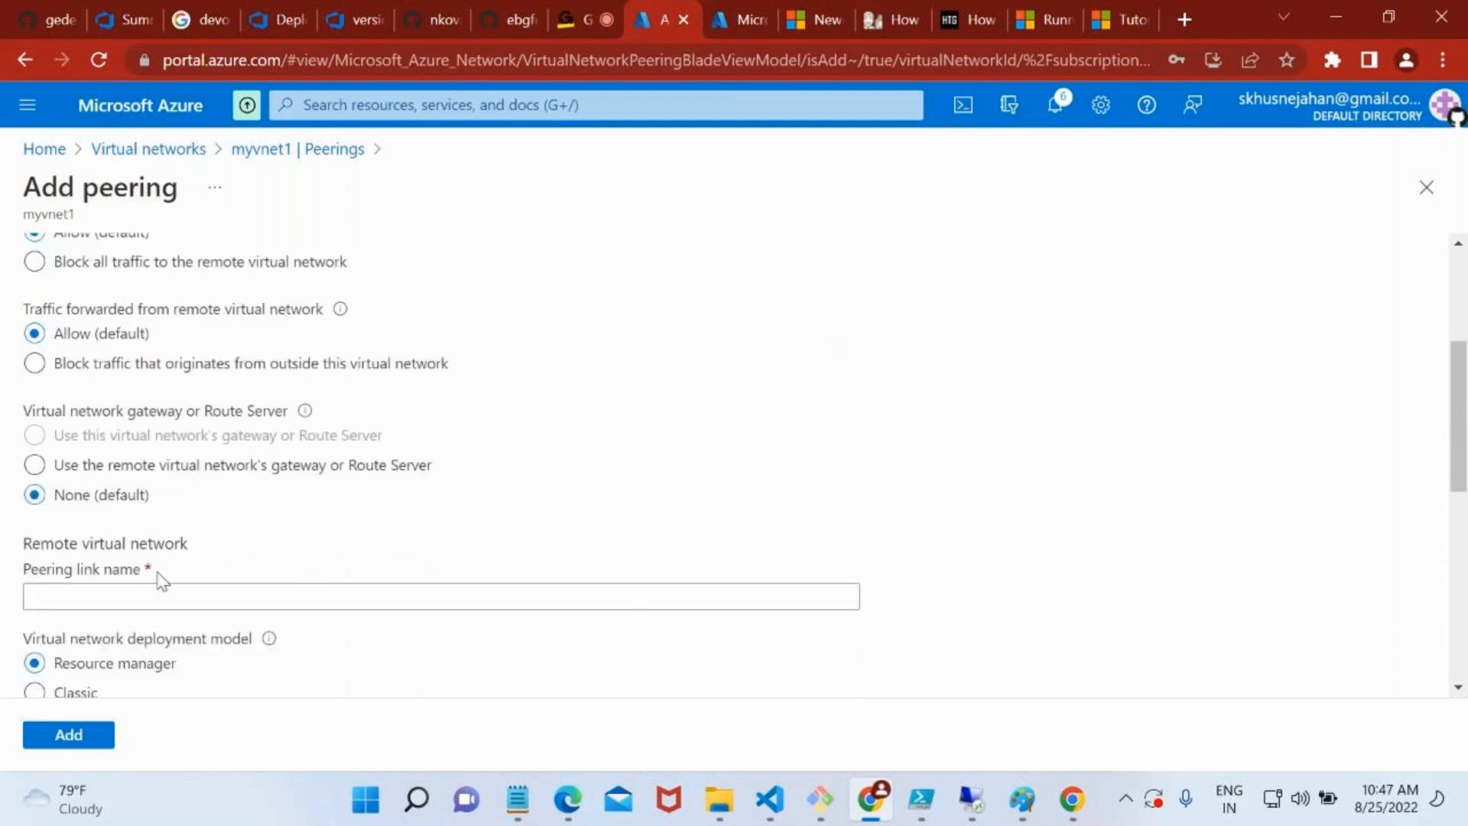
Name the remote virtual network's peering link peerlink2
left_click(118, 455)
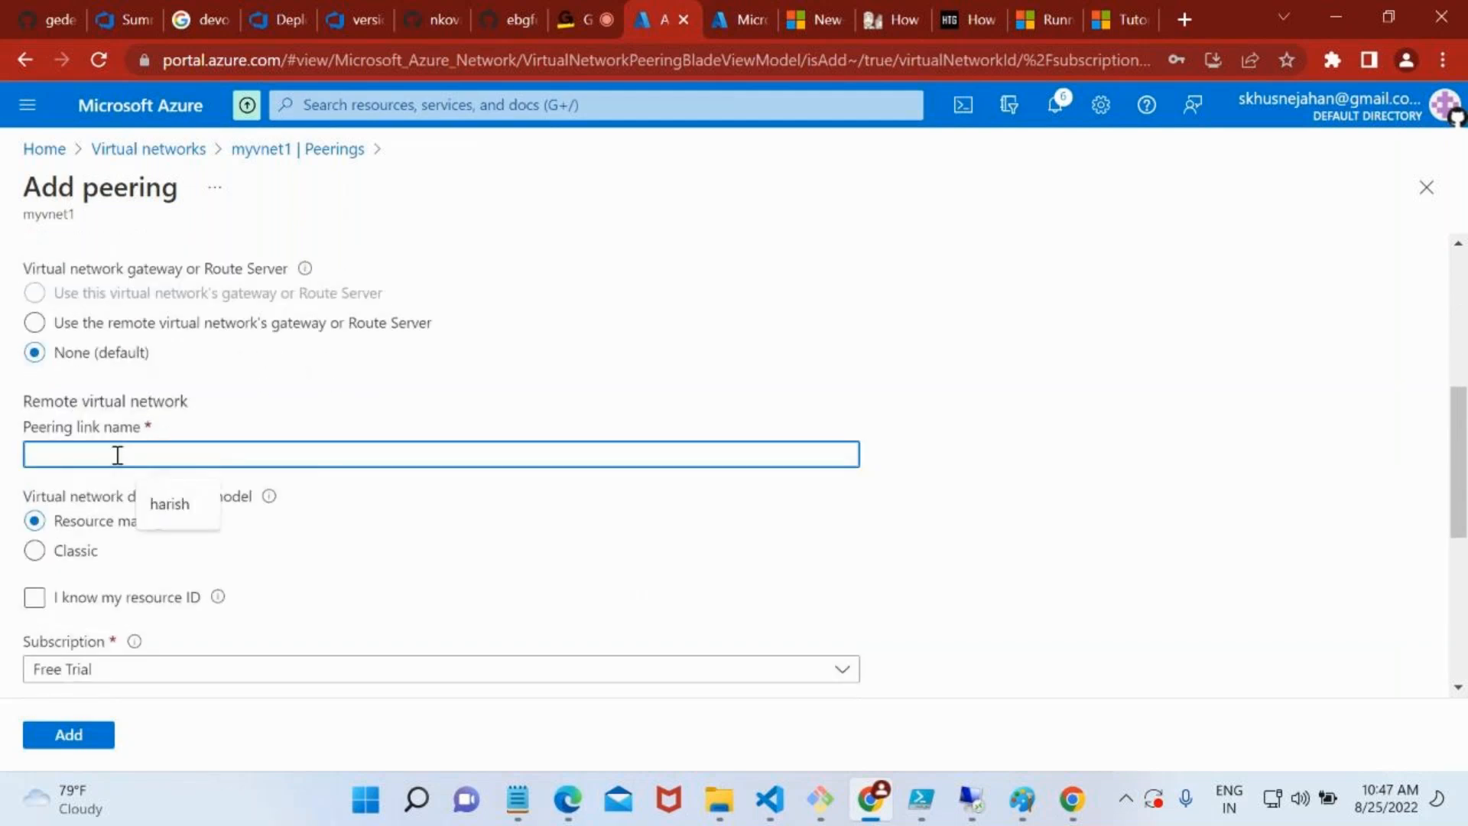
type("peerlink")
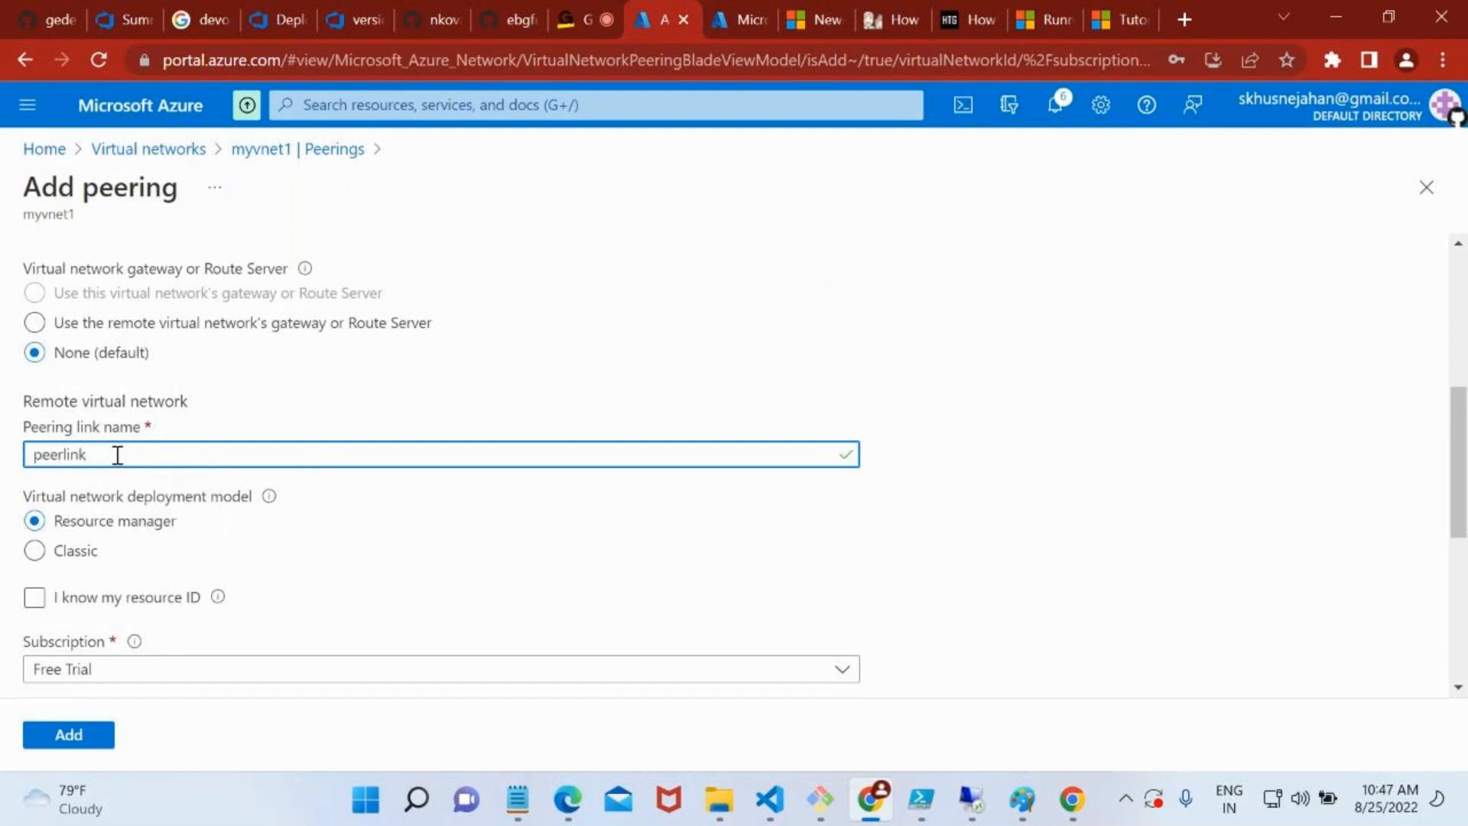
type("2")
scroll(186, 329, "up", 5)
scroll(197, 452, "down", 5)
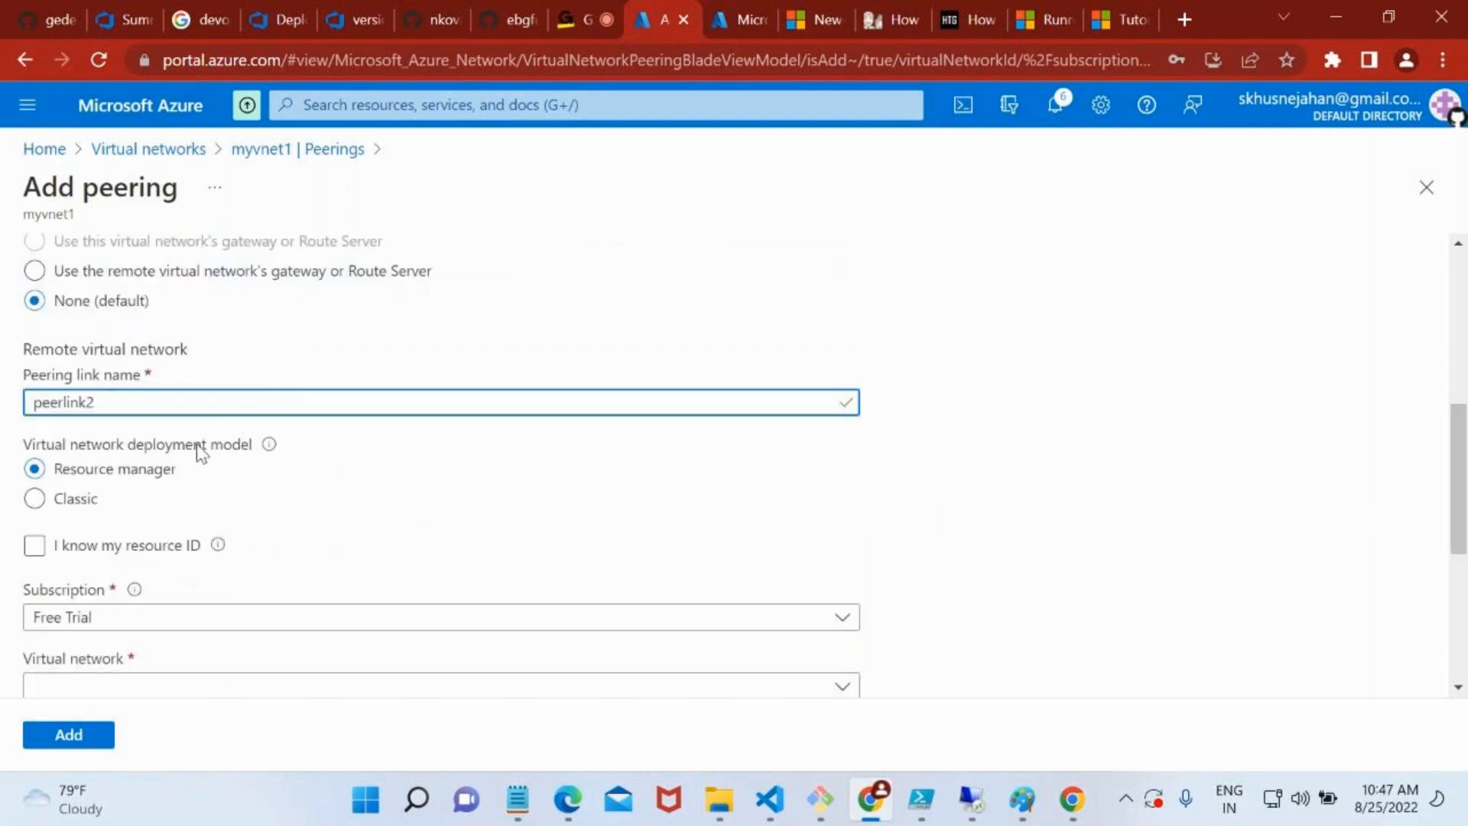
scroll(283, 475, "down", 2)
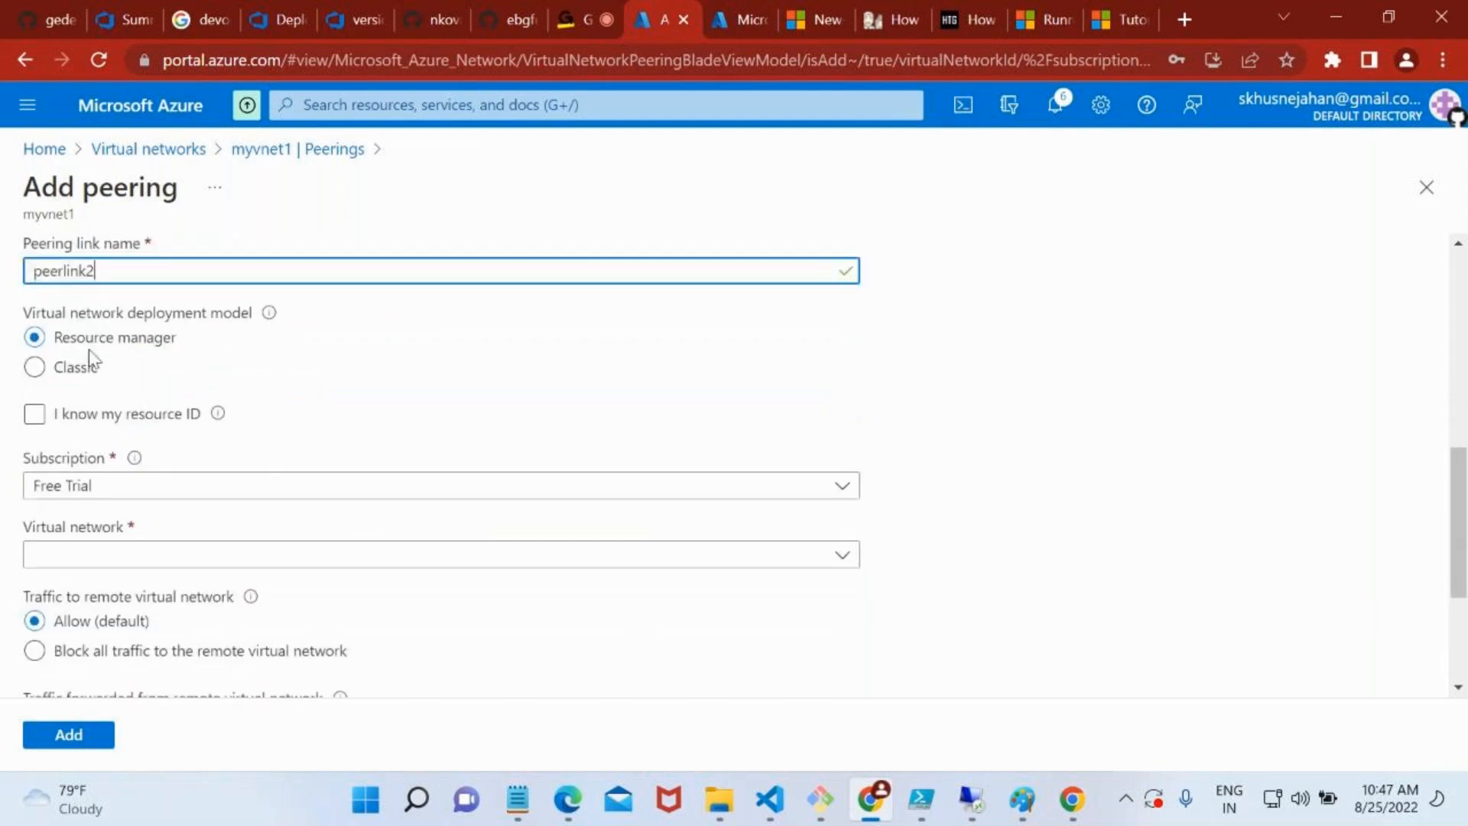
Try the Classic deployment model and the known resource ID option for the remote network, restoring the original choices
left_click(94, 369)
left_click(50, 346)
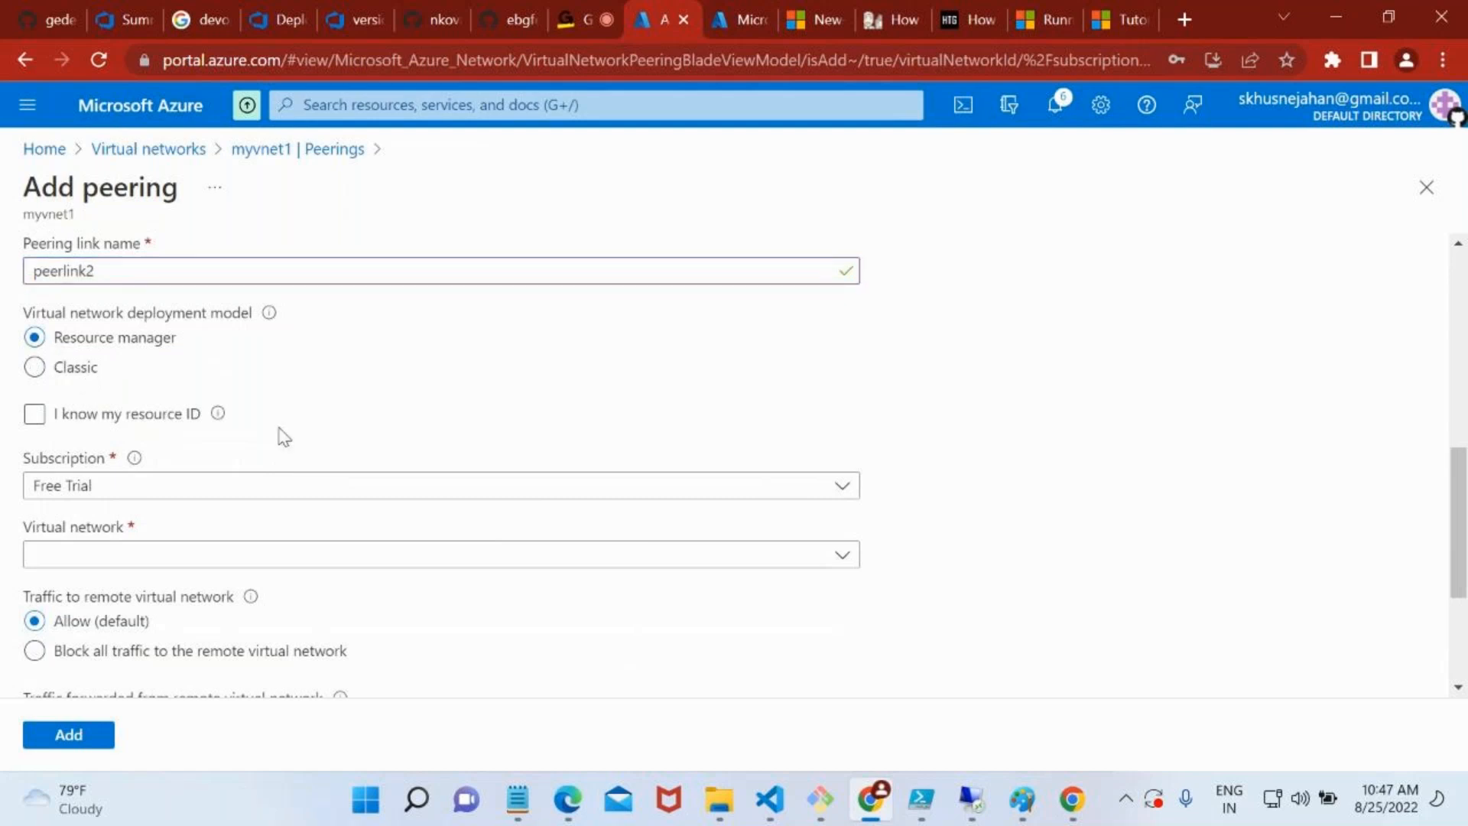
scroll(281, 436, "down", 1)
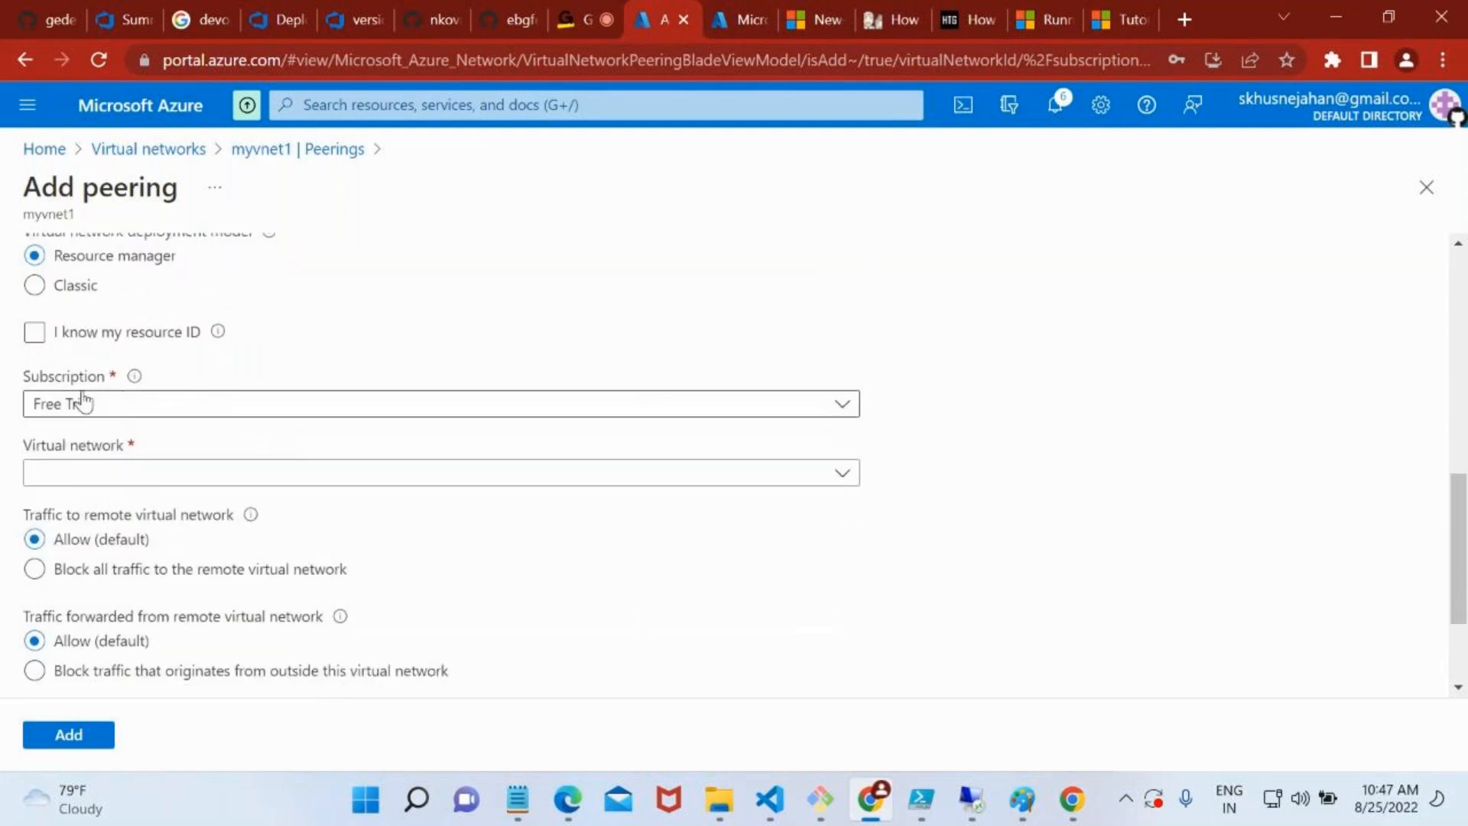
left_click(35, 336)
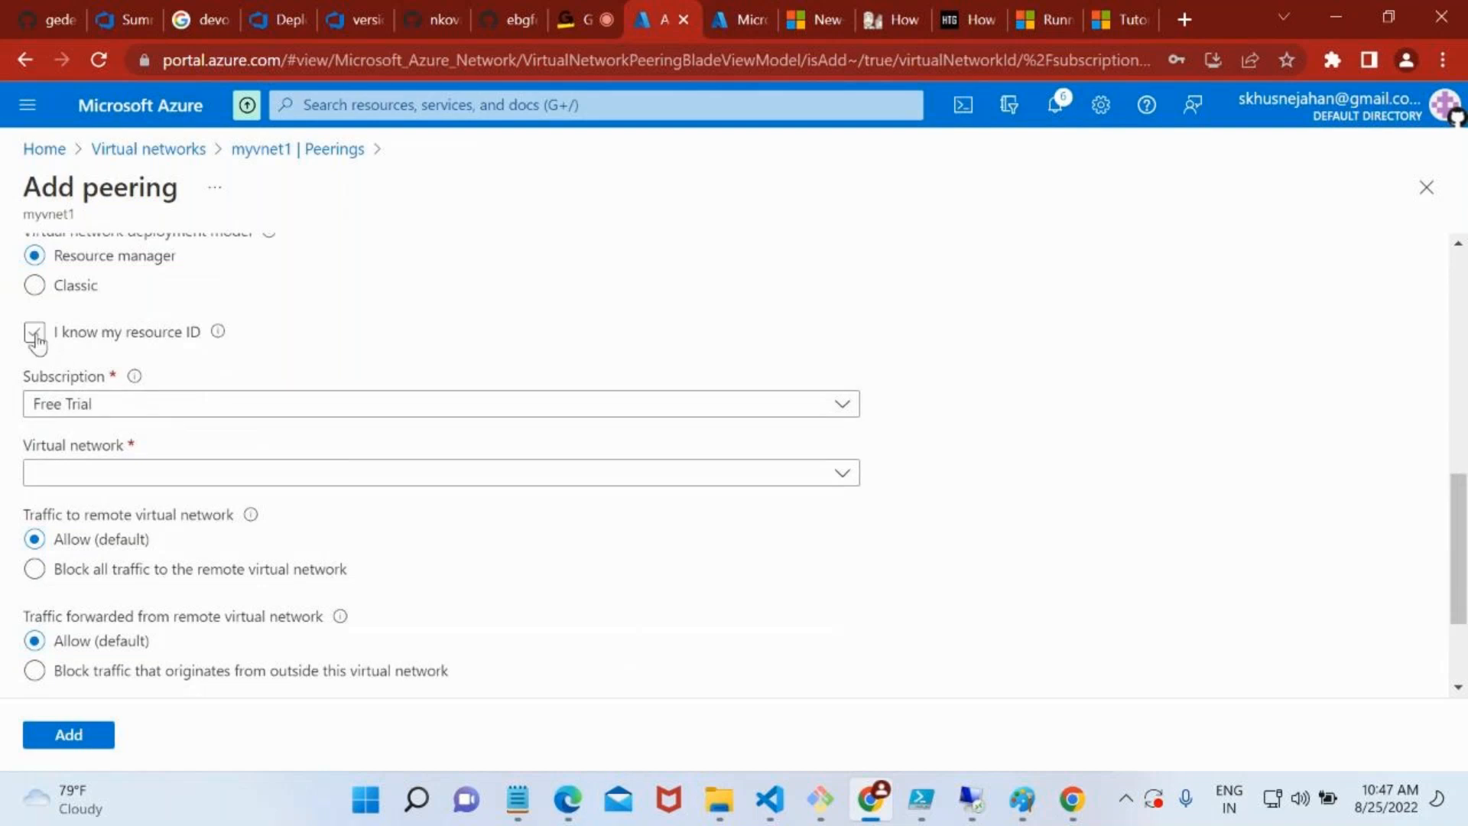
left_click(106, 398)
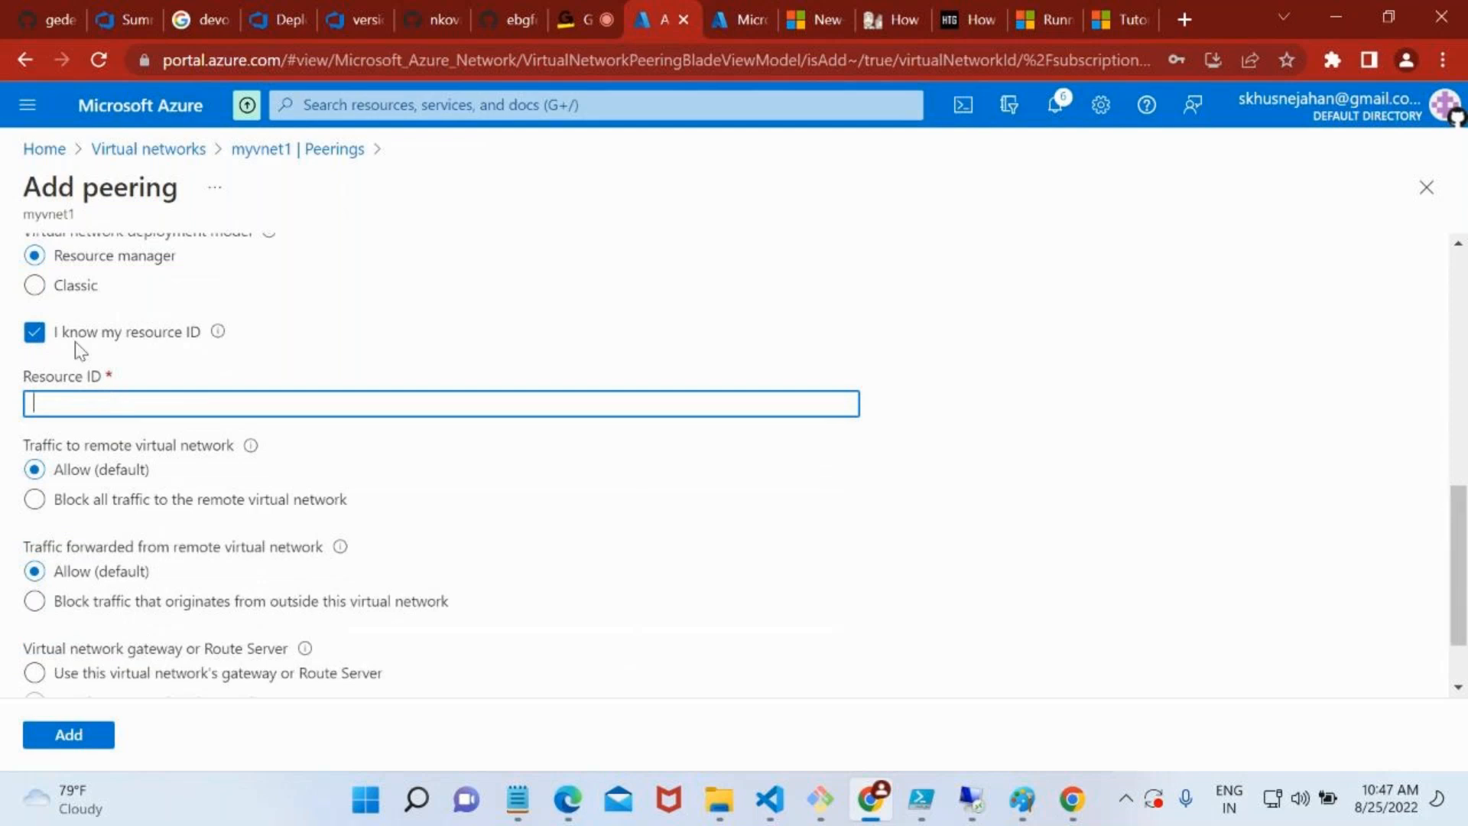
left_click(35, 336)
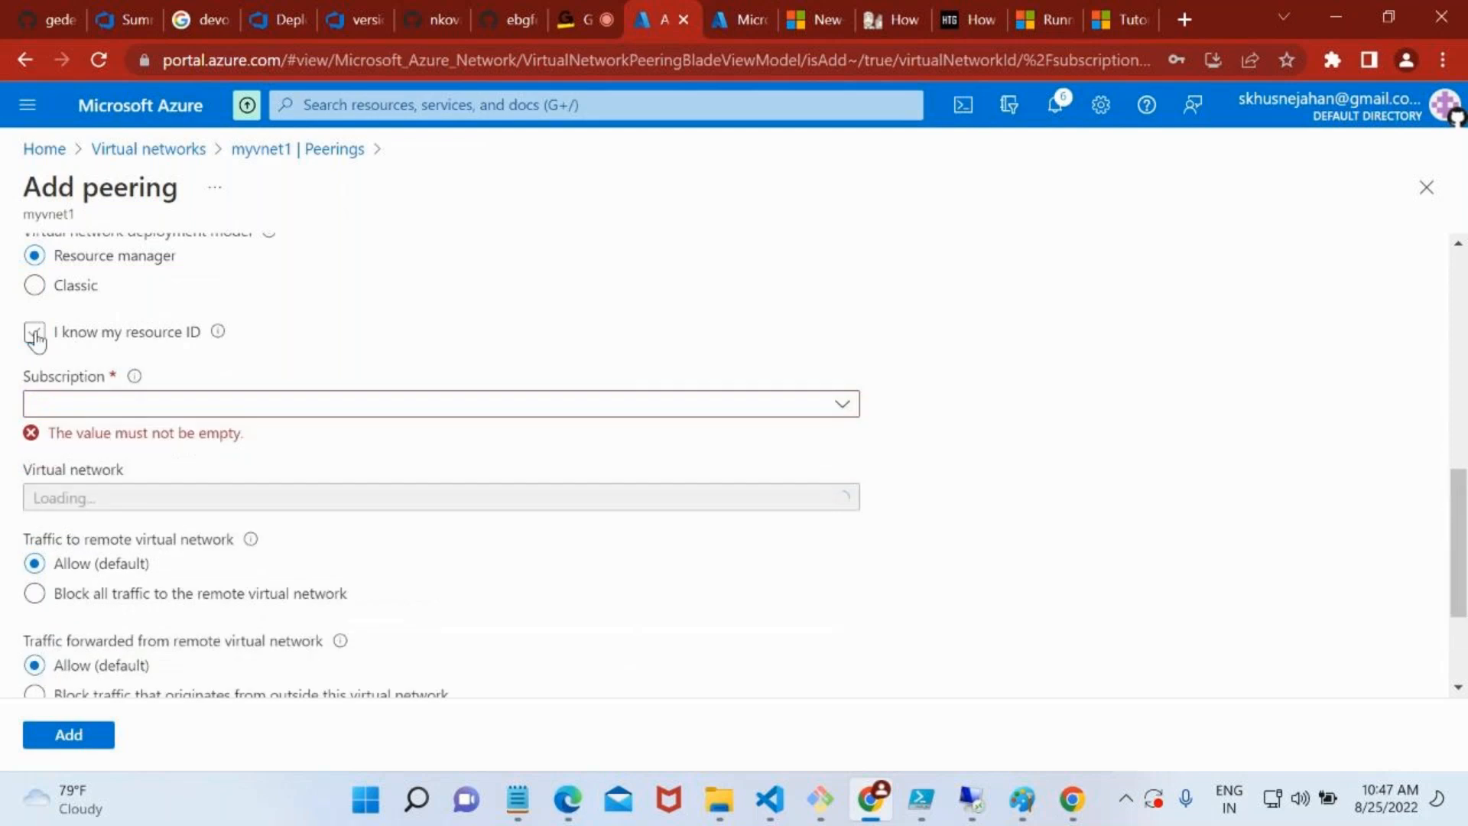
Choose the Free Trial subscription and myvnet2 as the remote virtual network to peer with
left_click(214, 411)
left_click(203, 483)
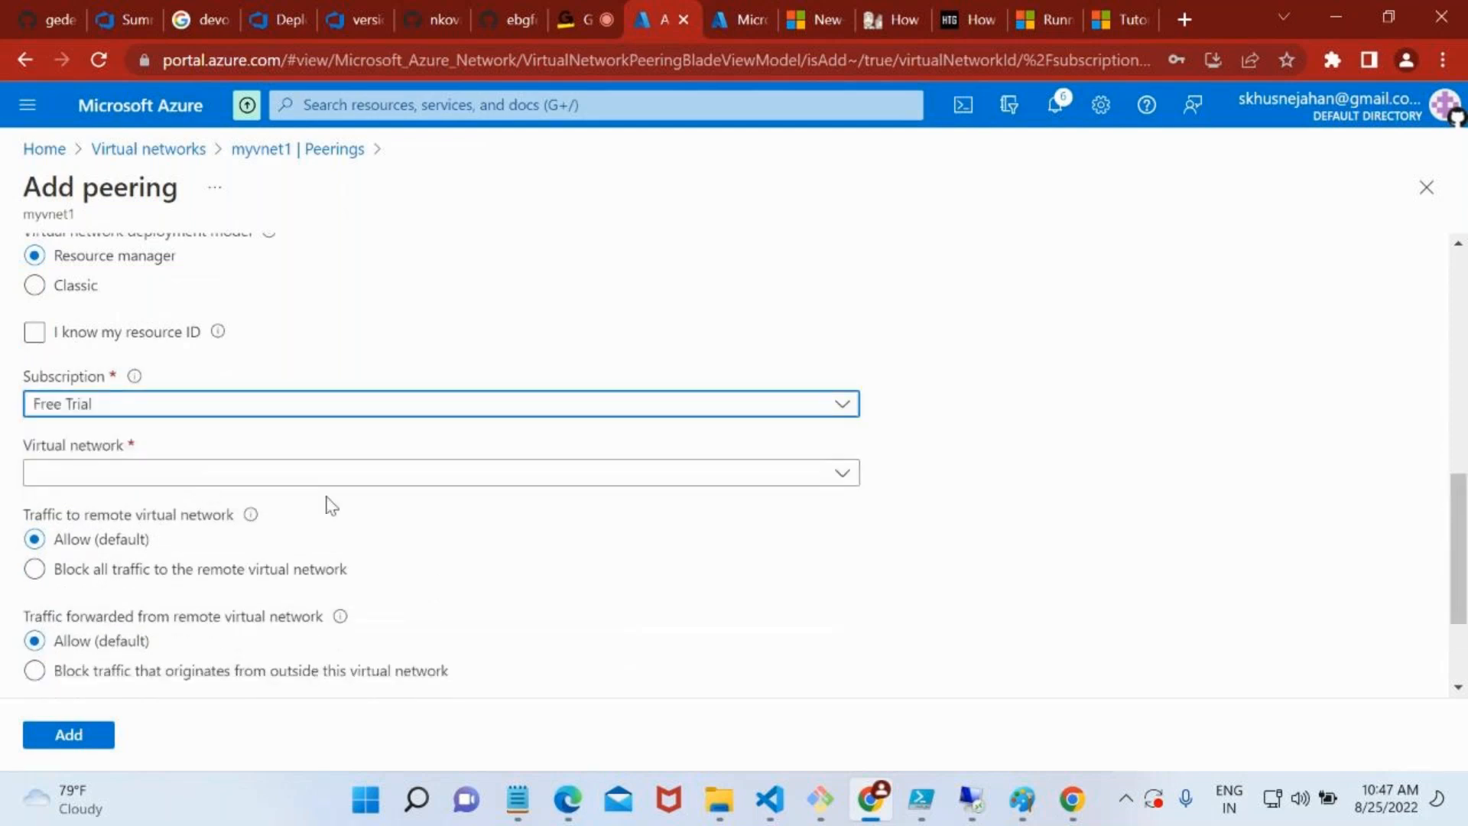
left_click(258, 489)
left_click(167, 696)
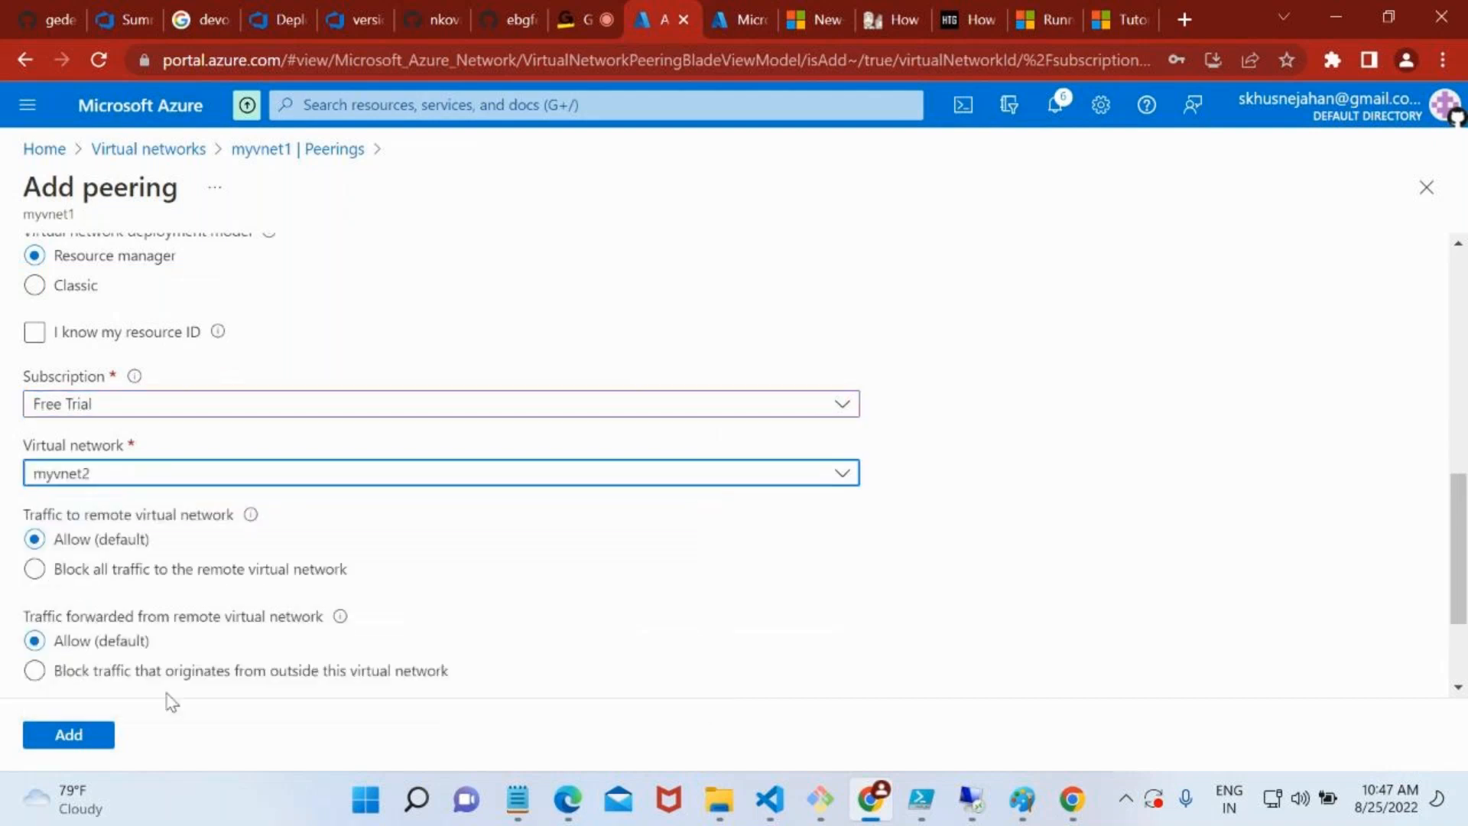
Review the traffic and gateway settings on both sides, keep the defaults, and add the peering
scroll(268, 468, "up", 10)
scroll(269, 466, "down", 3)
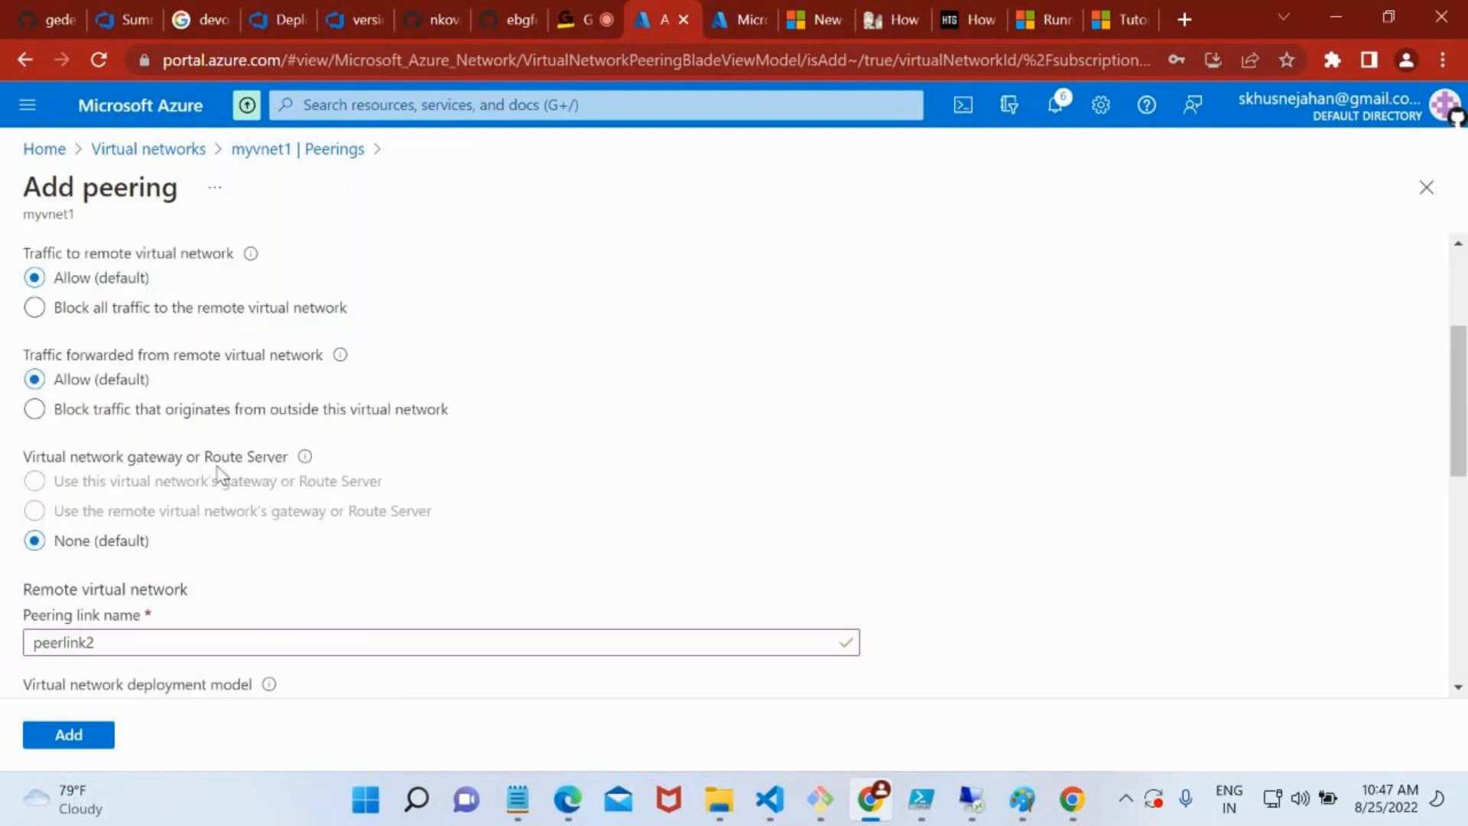
scroll(239, 489, "down", 7)
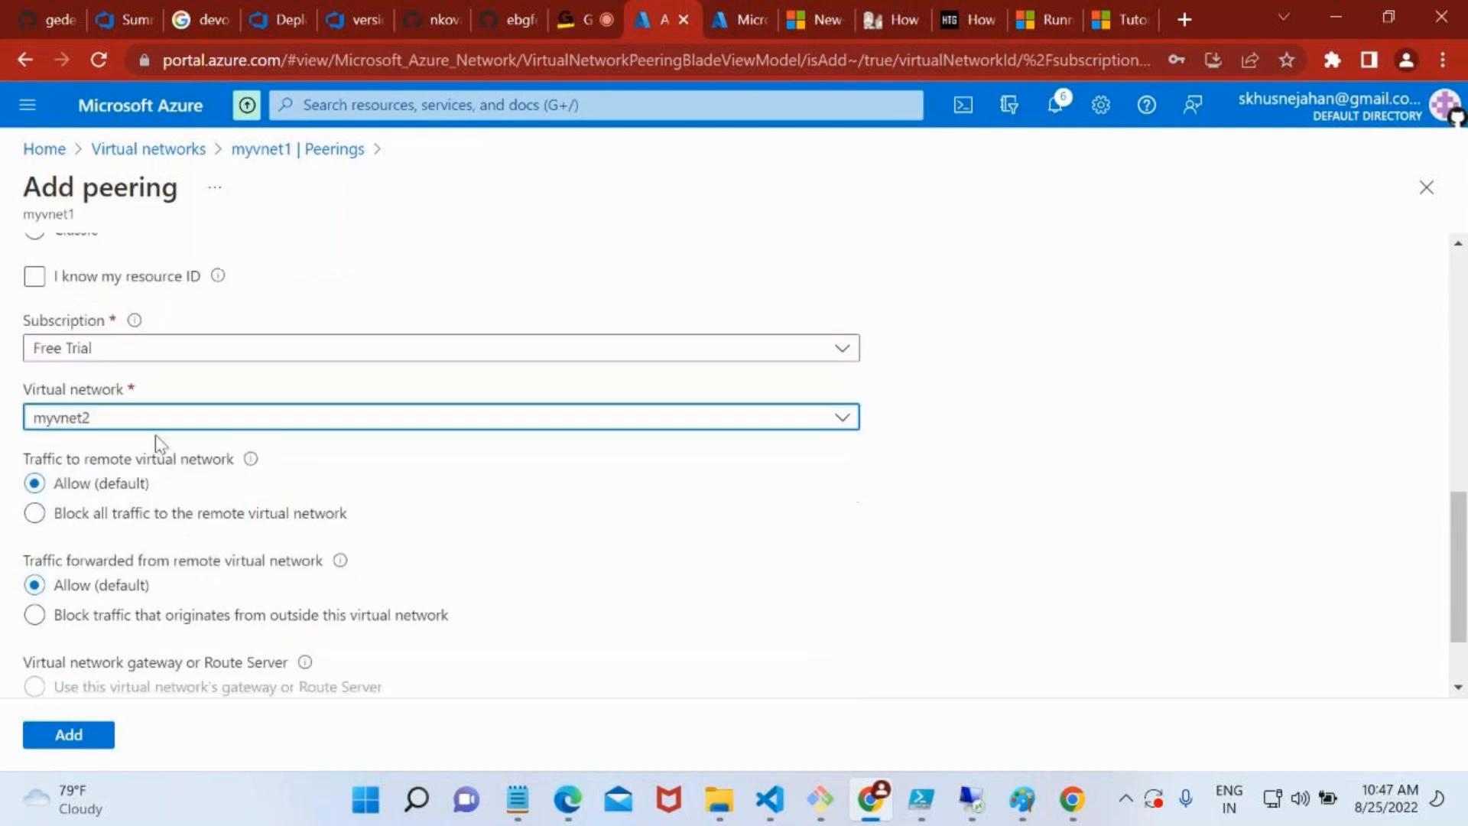
scroll(338, 508, "down", 1)
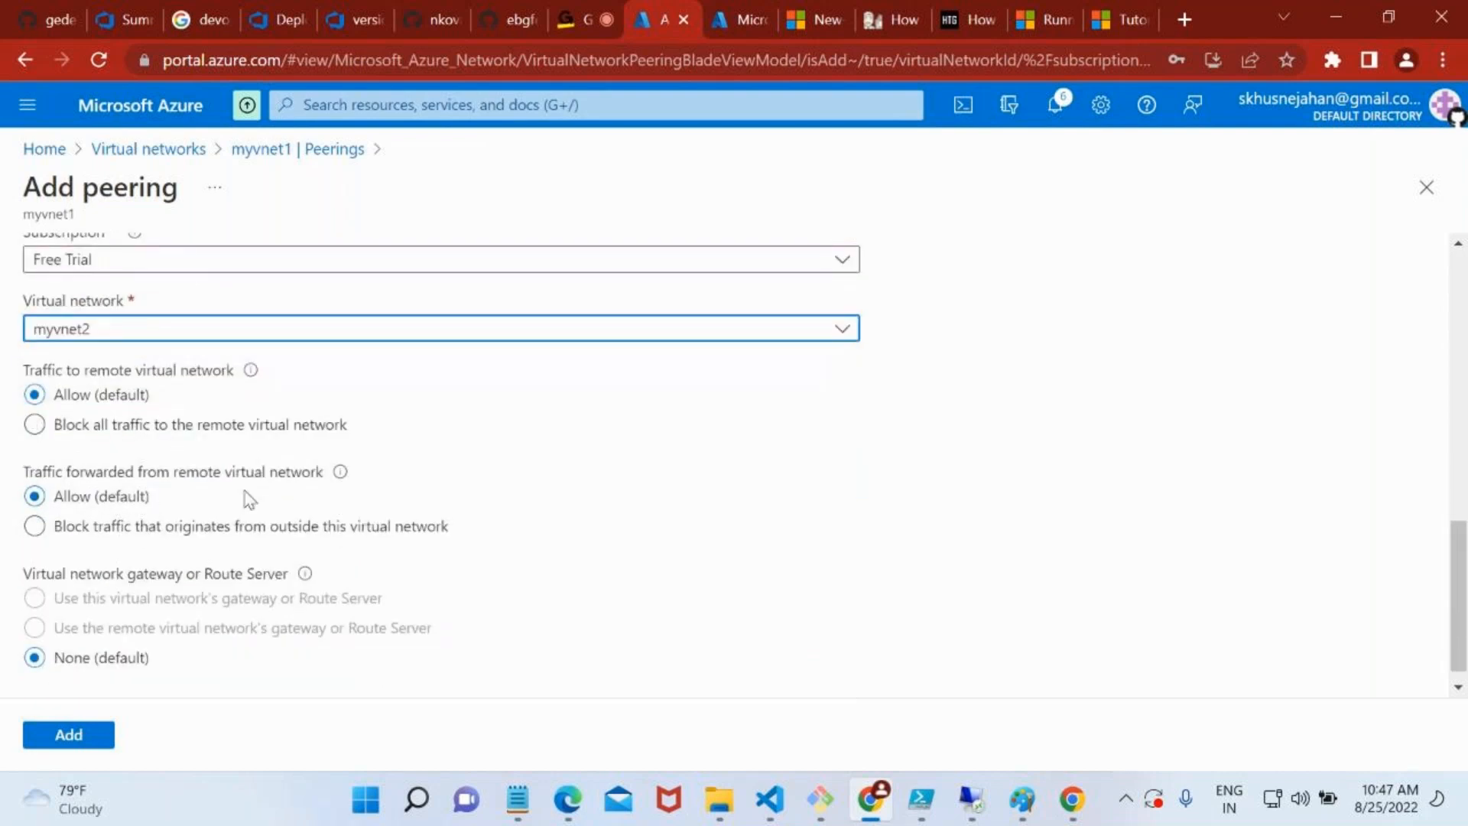
scroll(249, 501, "down", 1)
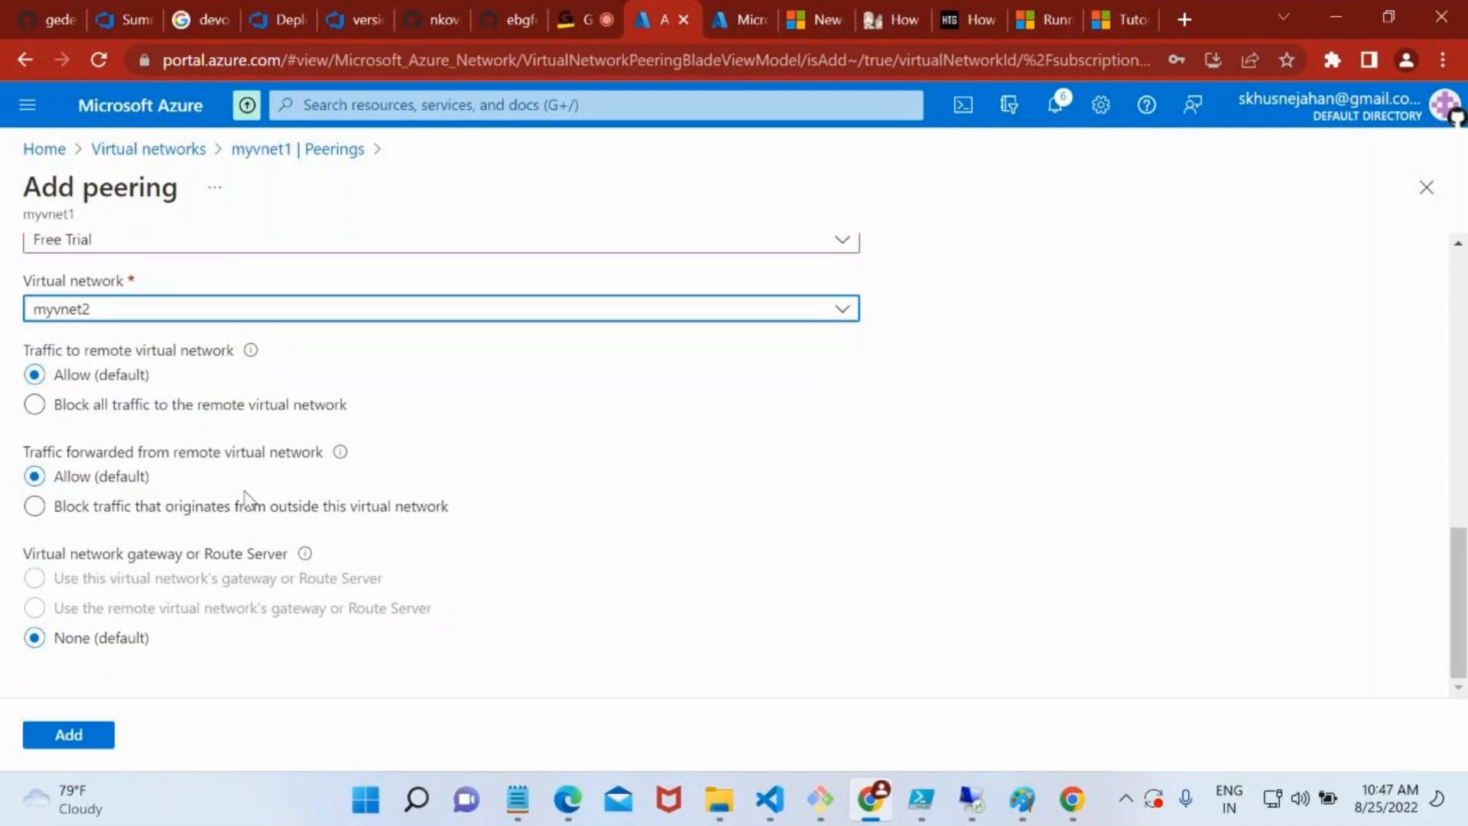
left_click(71, 737)
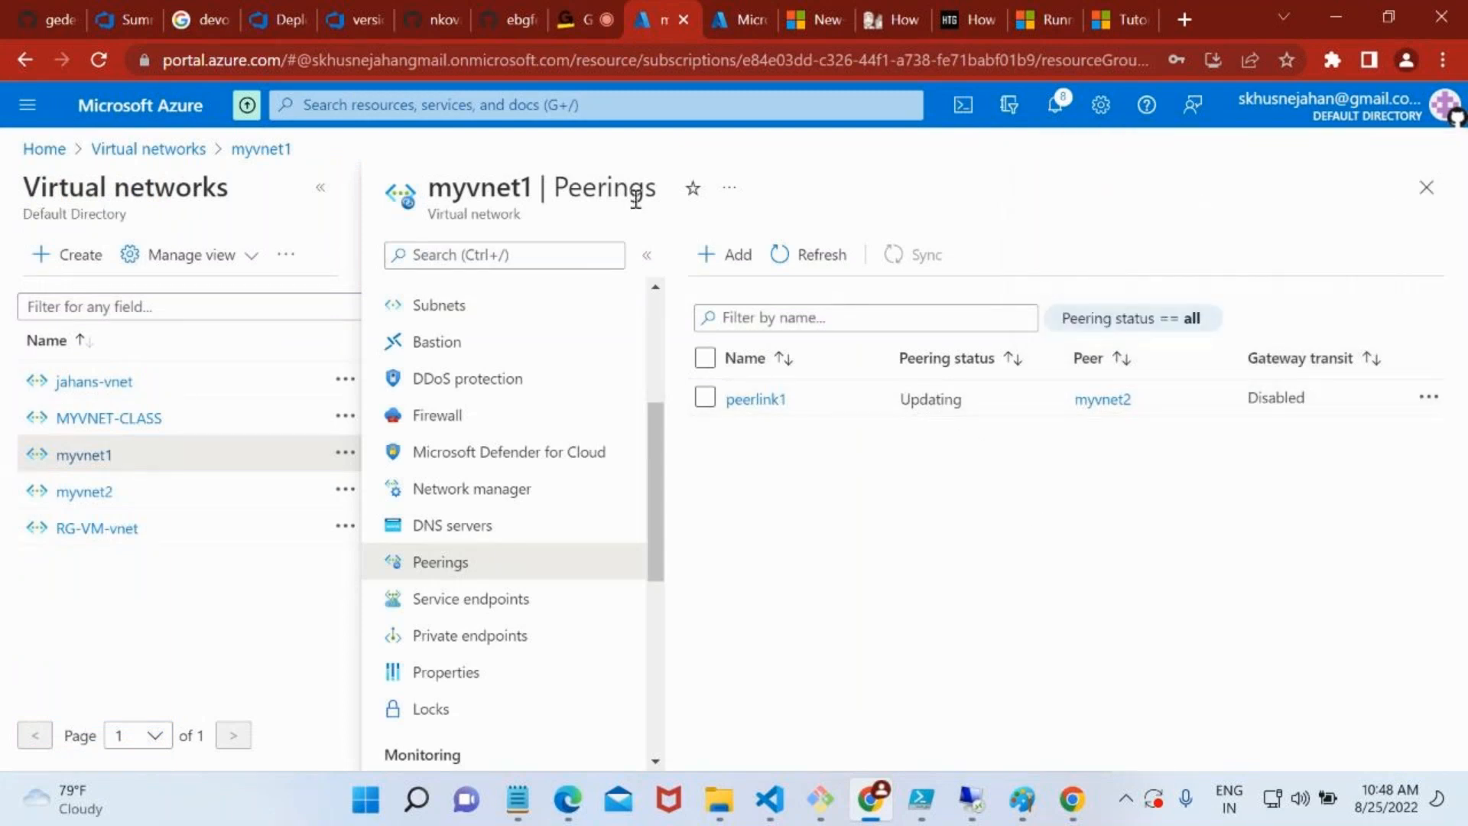
left_click(437, 104)
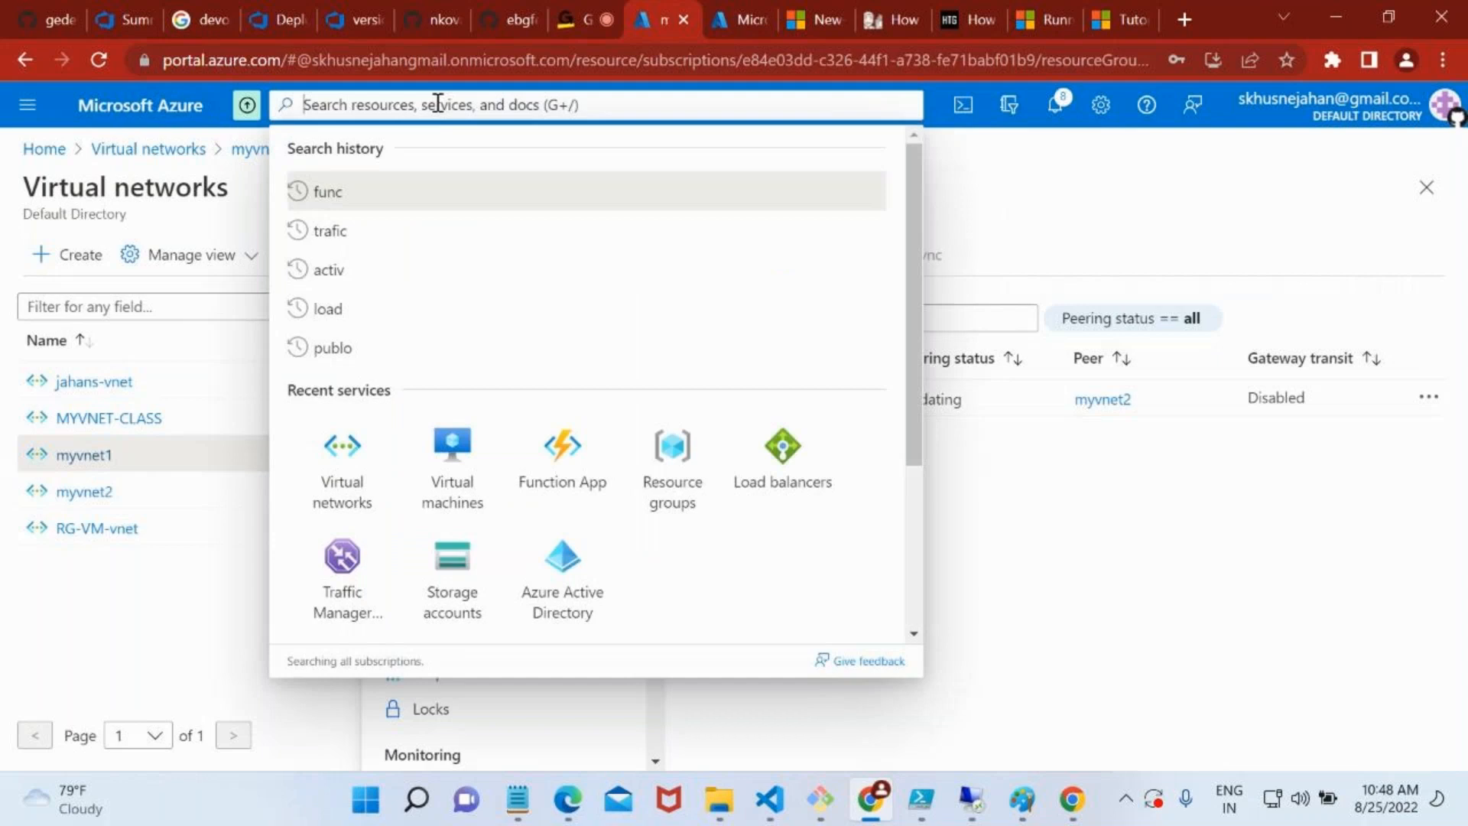
key("Escape")
left_click(459, 452)
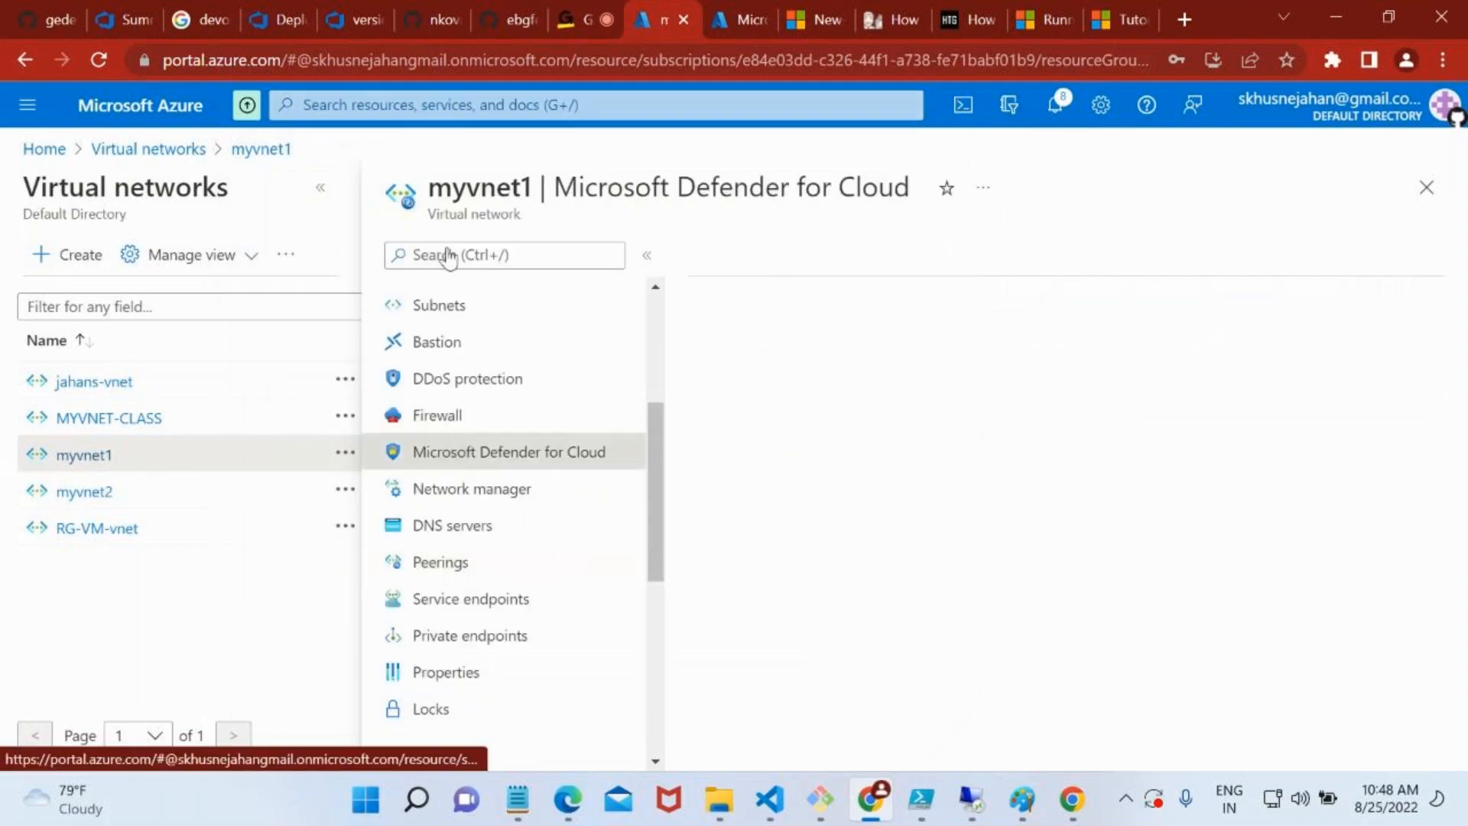
Go to the Virtual machines list and start creating an Azure virtual machine
left_click(397, 104)
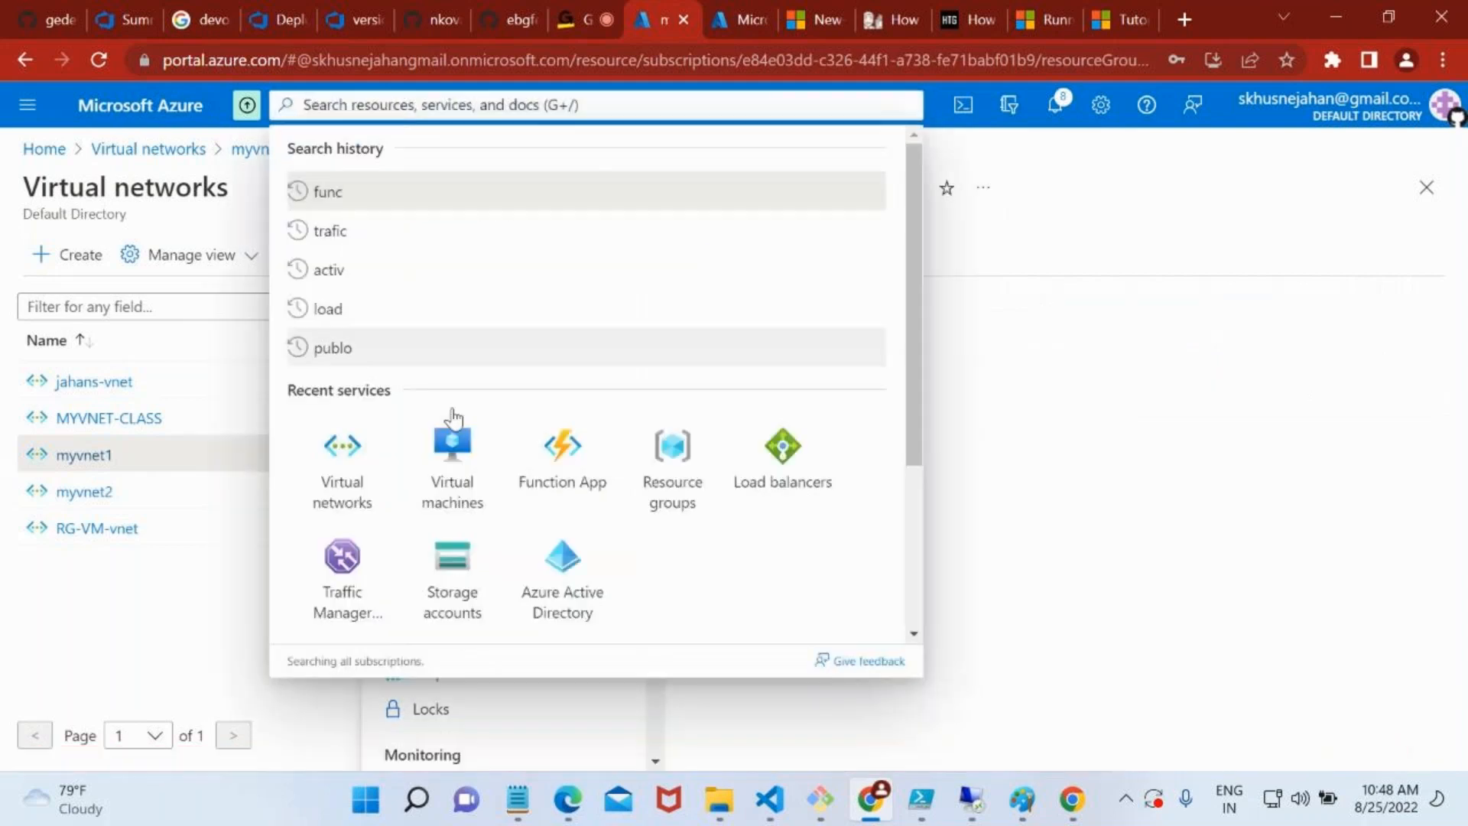
left_click(453, 428)
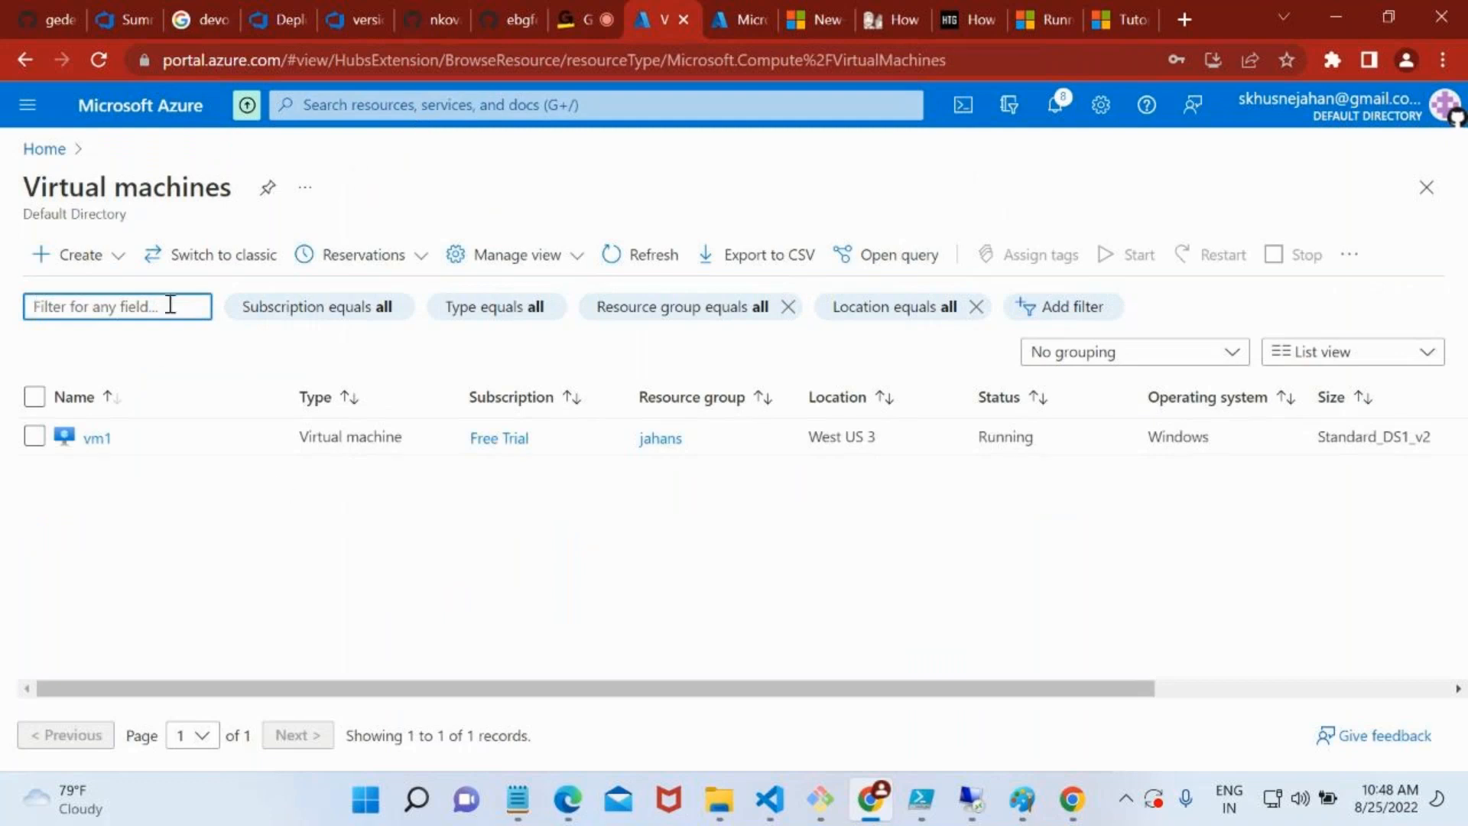
left_click(100, 270)
left_click(115, 308)
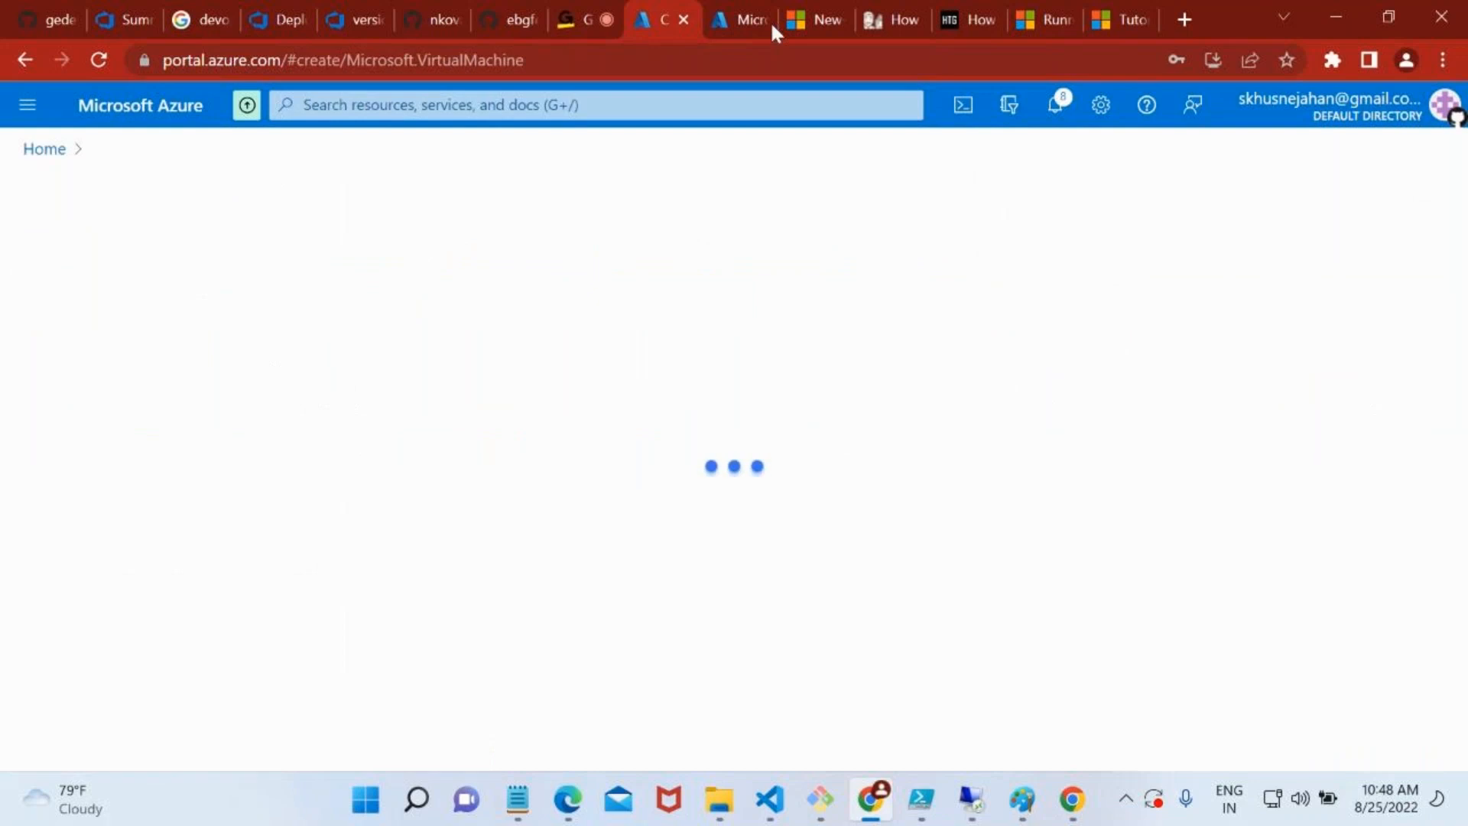
Open the Virtual machines list in the second Azure portal browser tab
left_click(738, 3)
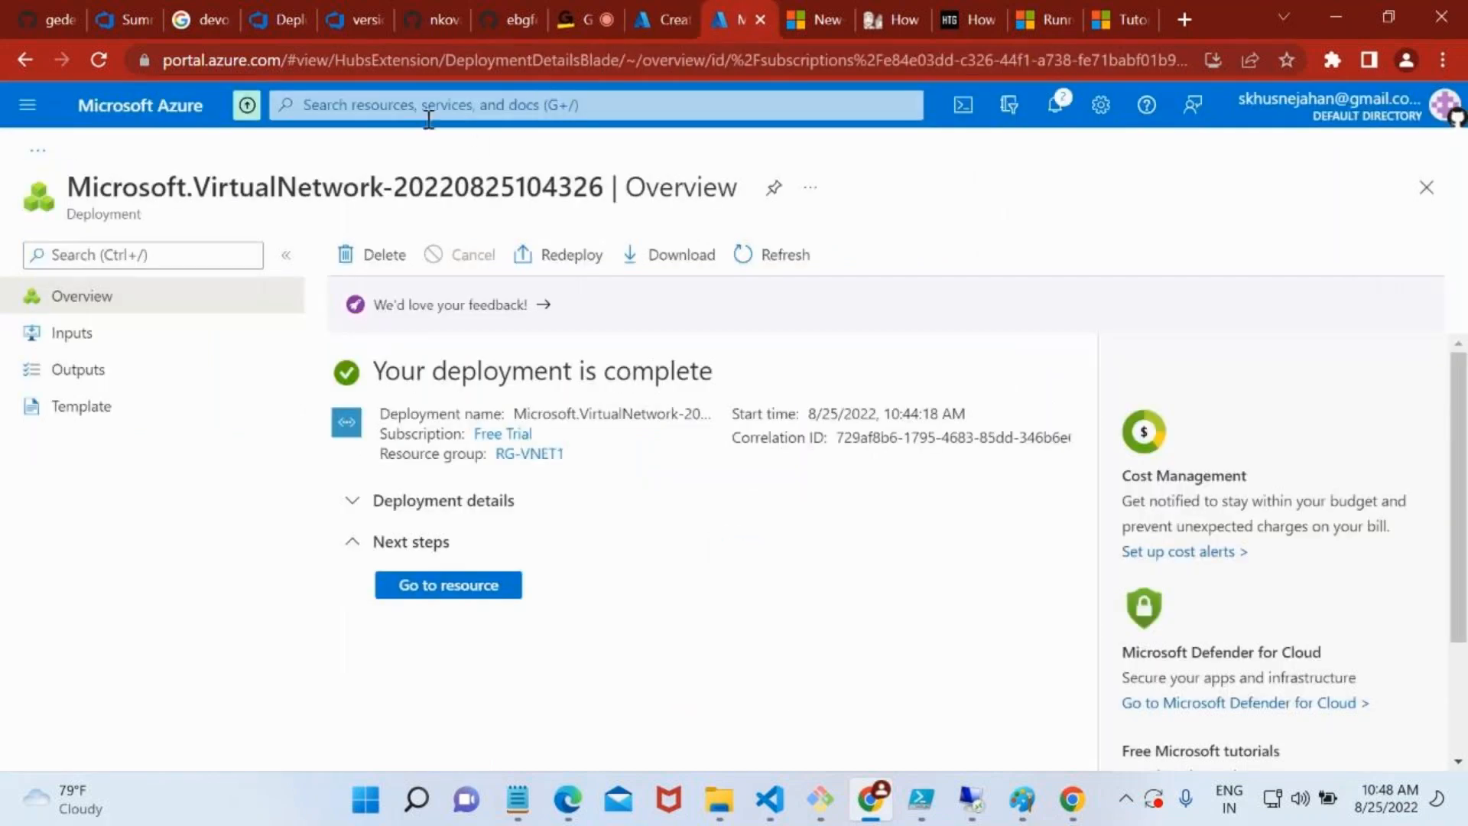
left_click(429, 116)
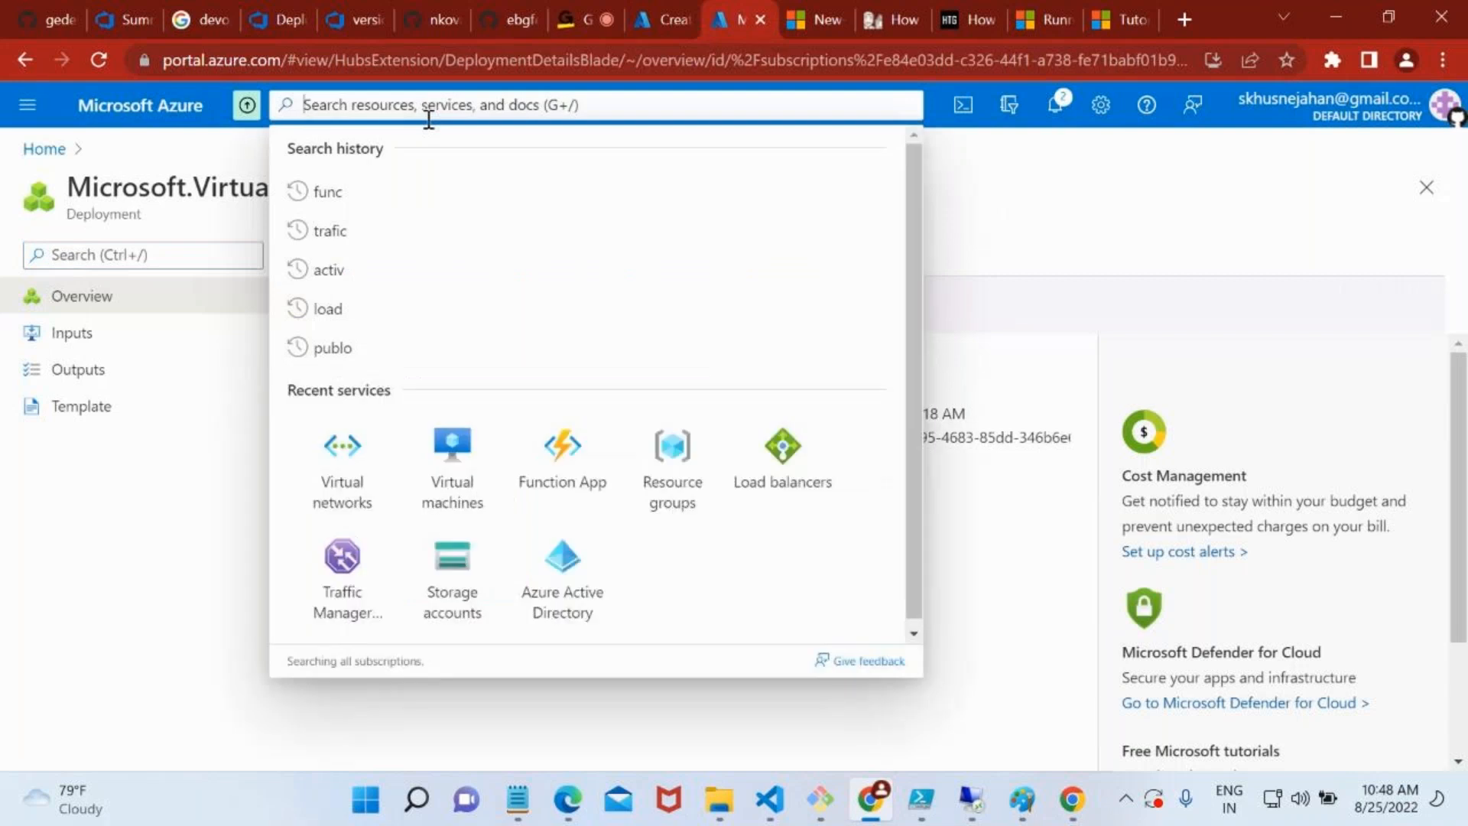
type("virt")
left_click(441, 298)
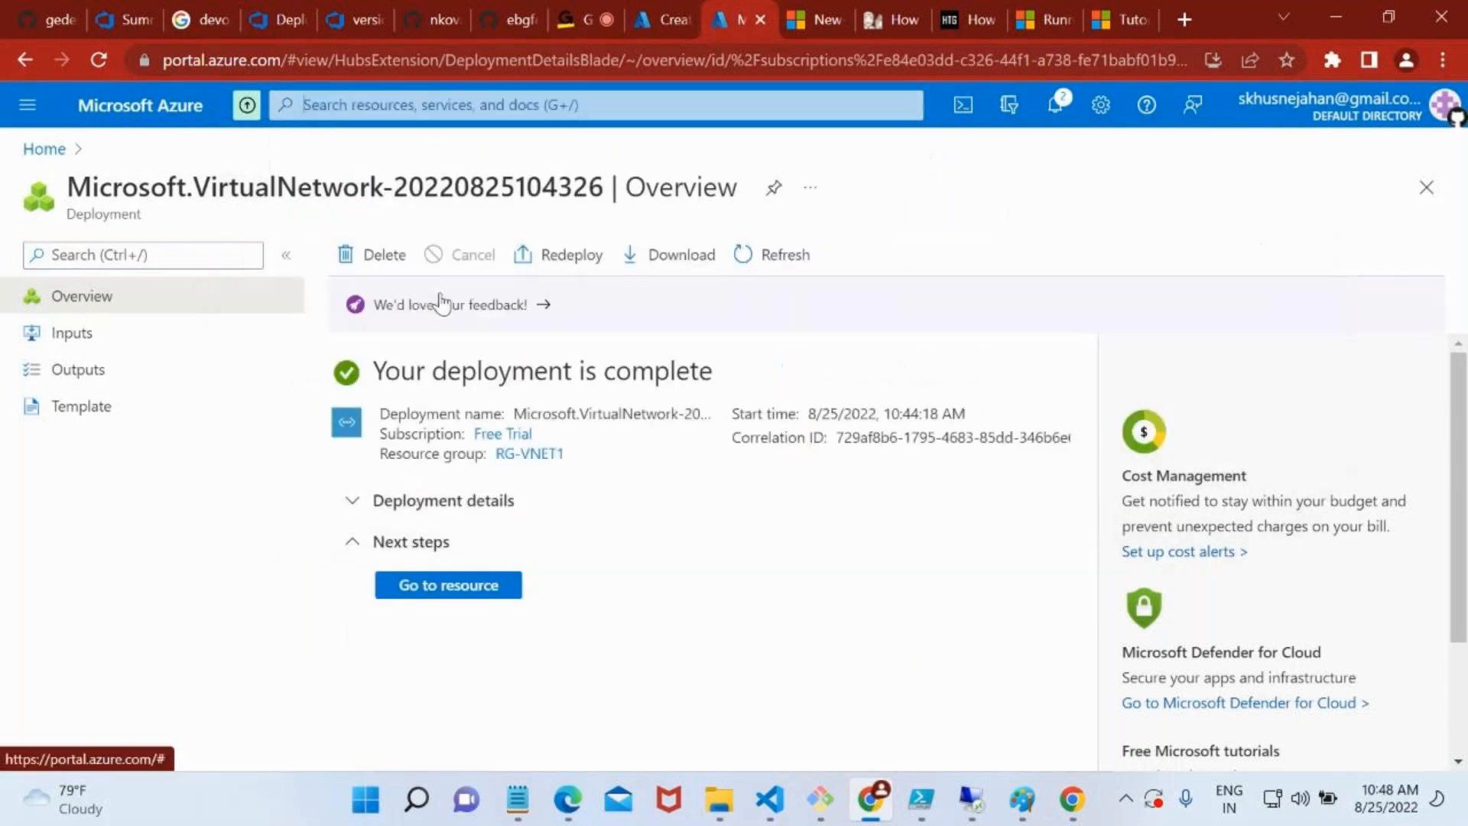
In the first tab's virtual machine form, choose resource group RG-VNET1 and name the machine vm-vnet1
left_click(645, 10)
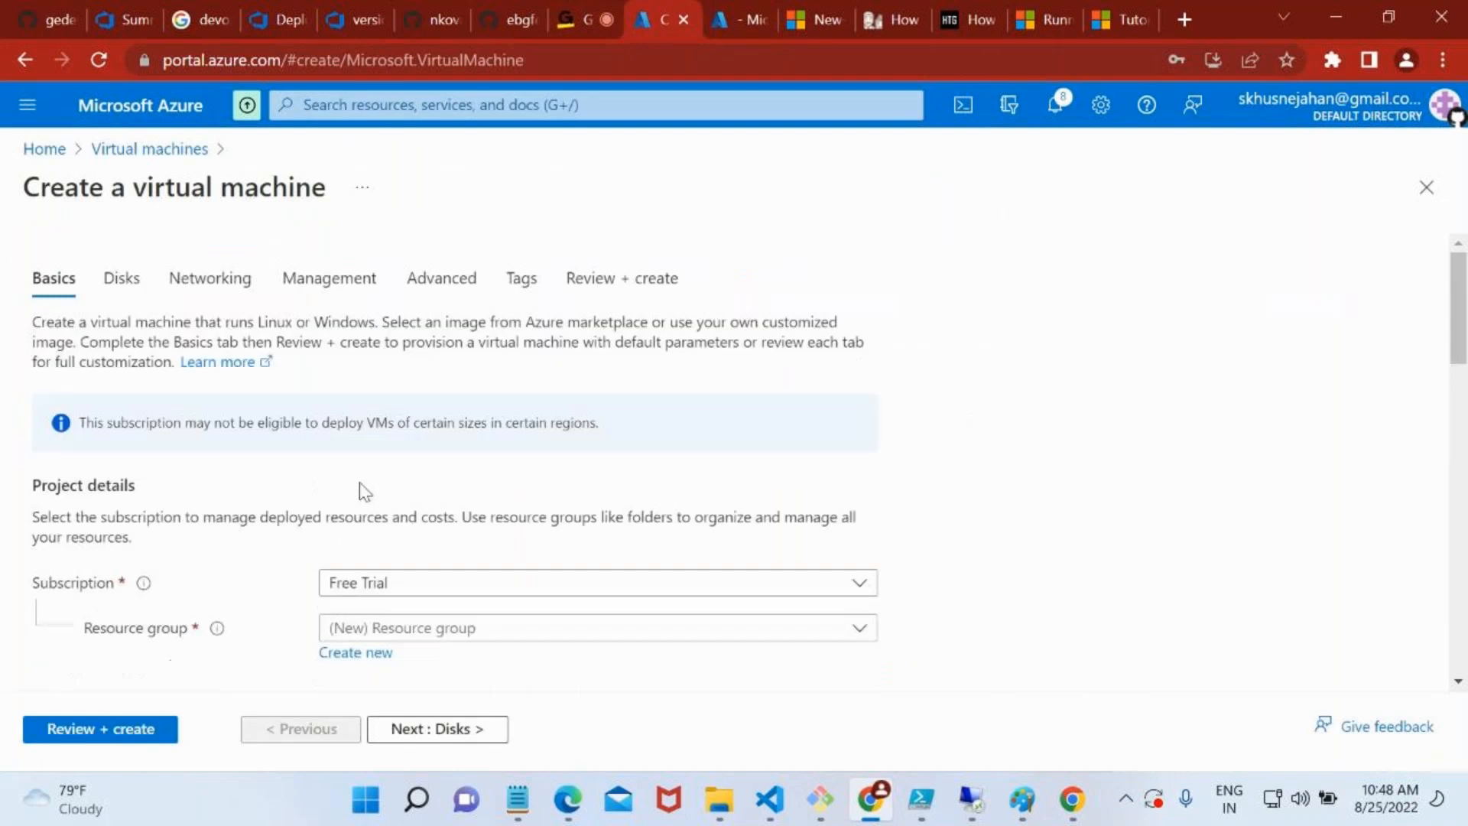
scroll(433, 610, "down", 1)
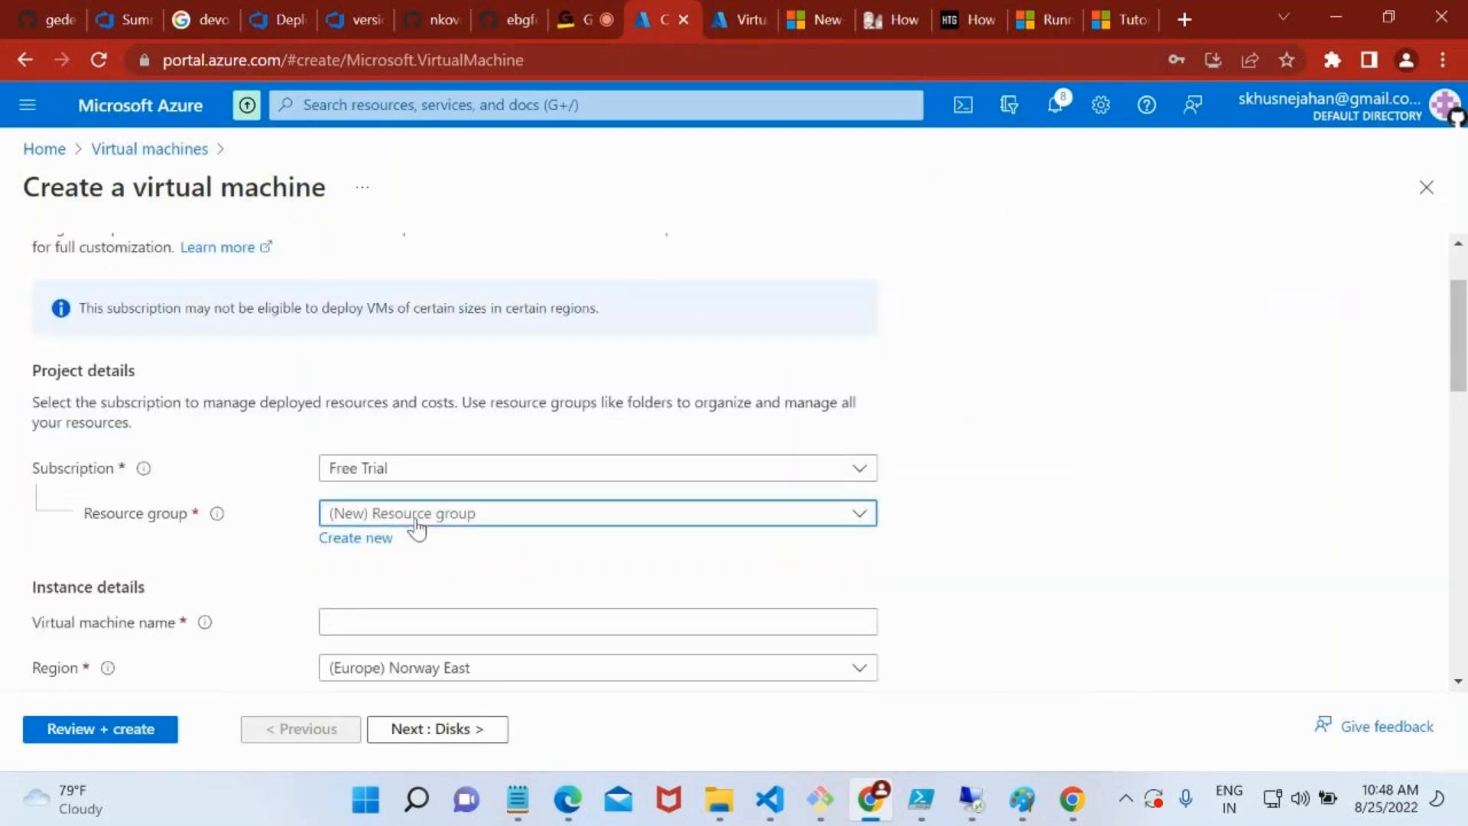
left_click(413, 516)
scroll(424, 411, "down", 4)
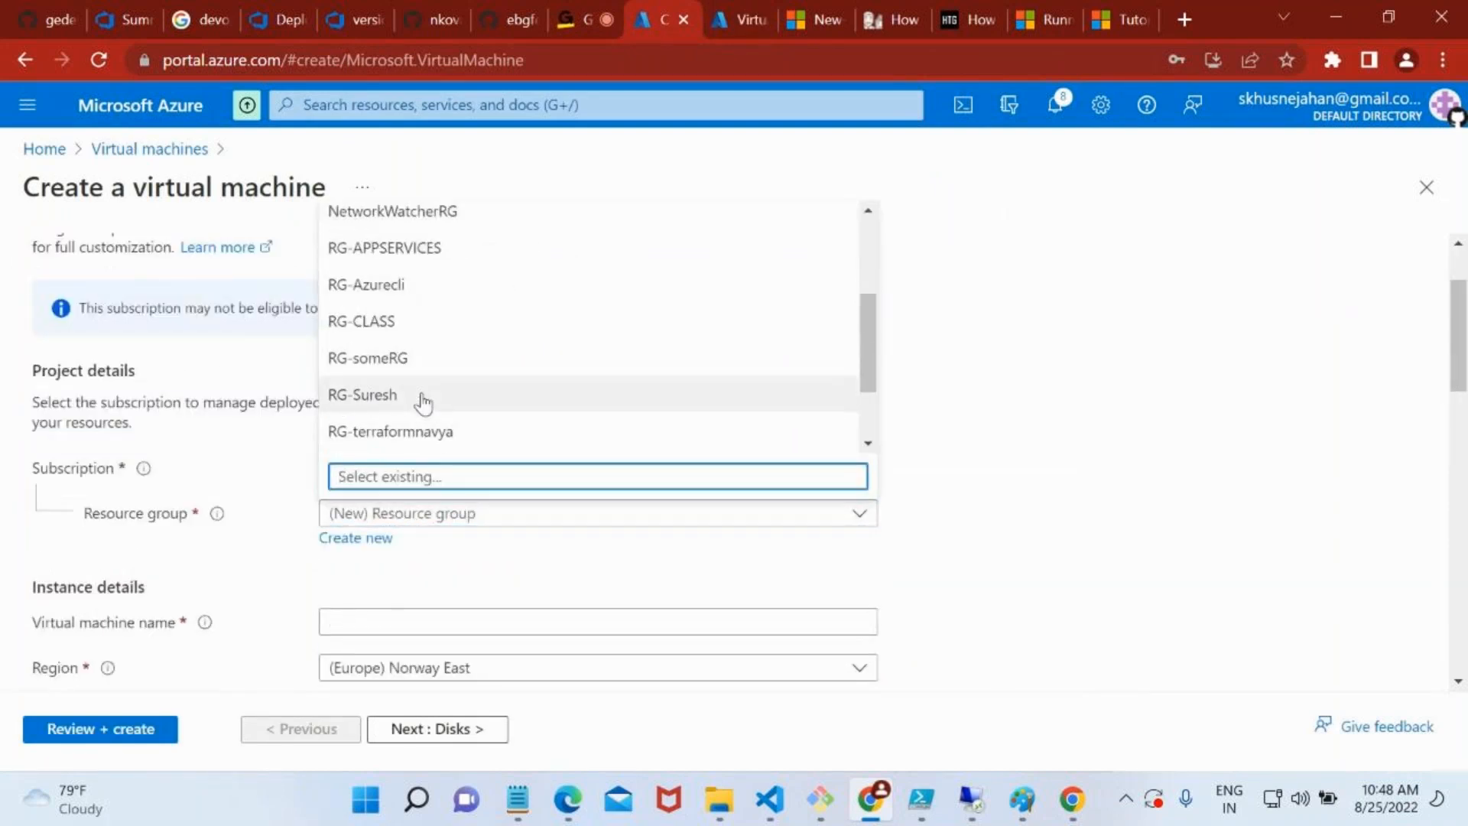
left_click(395, 400)
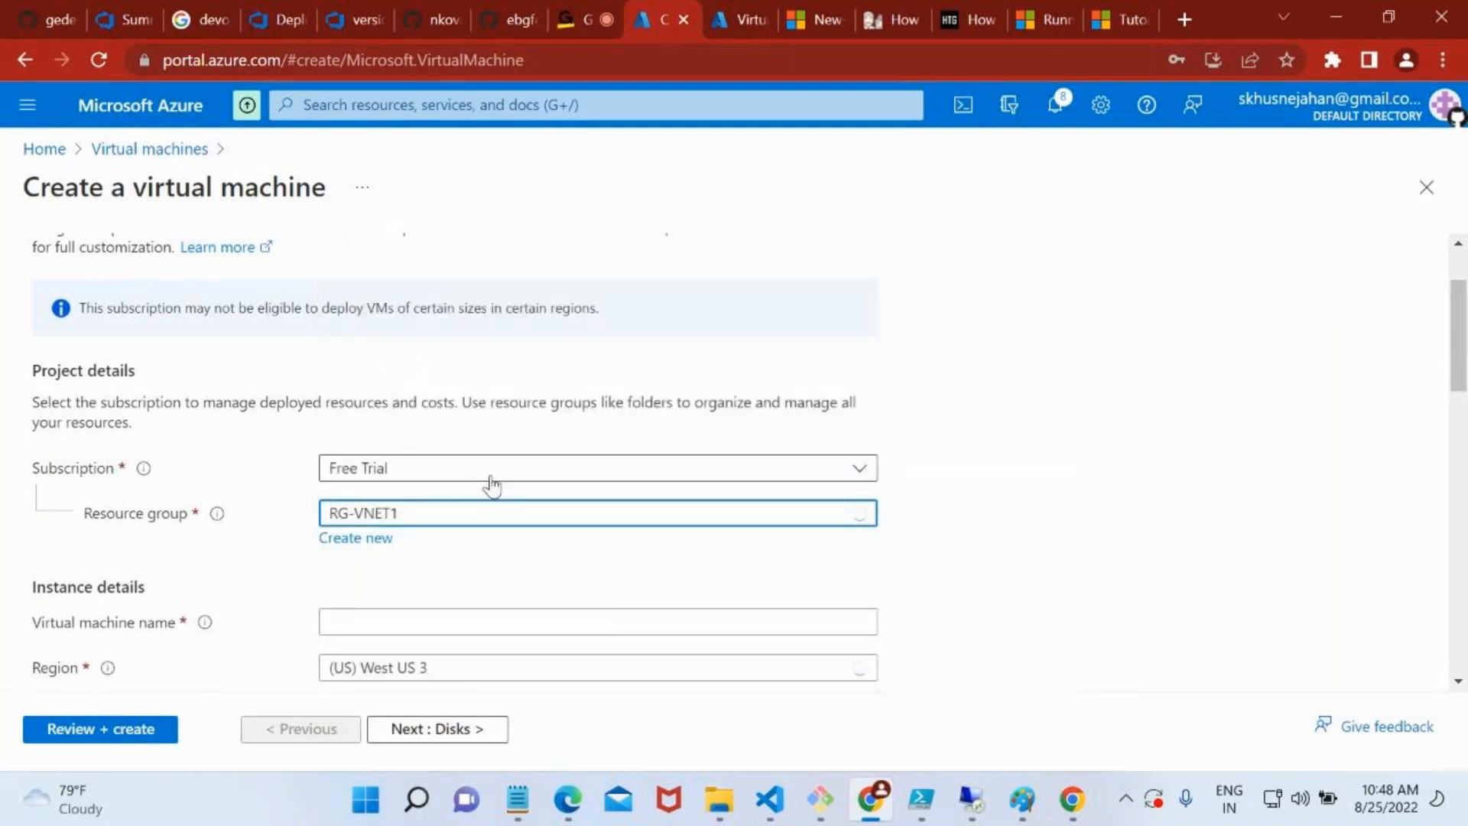
scroll(492, 484, "down", 2)
left_click(446, 426)
type("vm-vnet1")
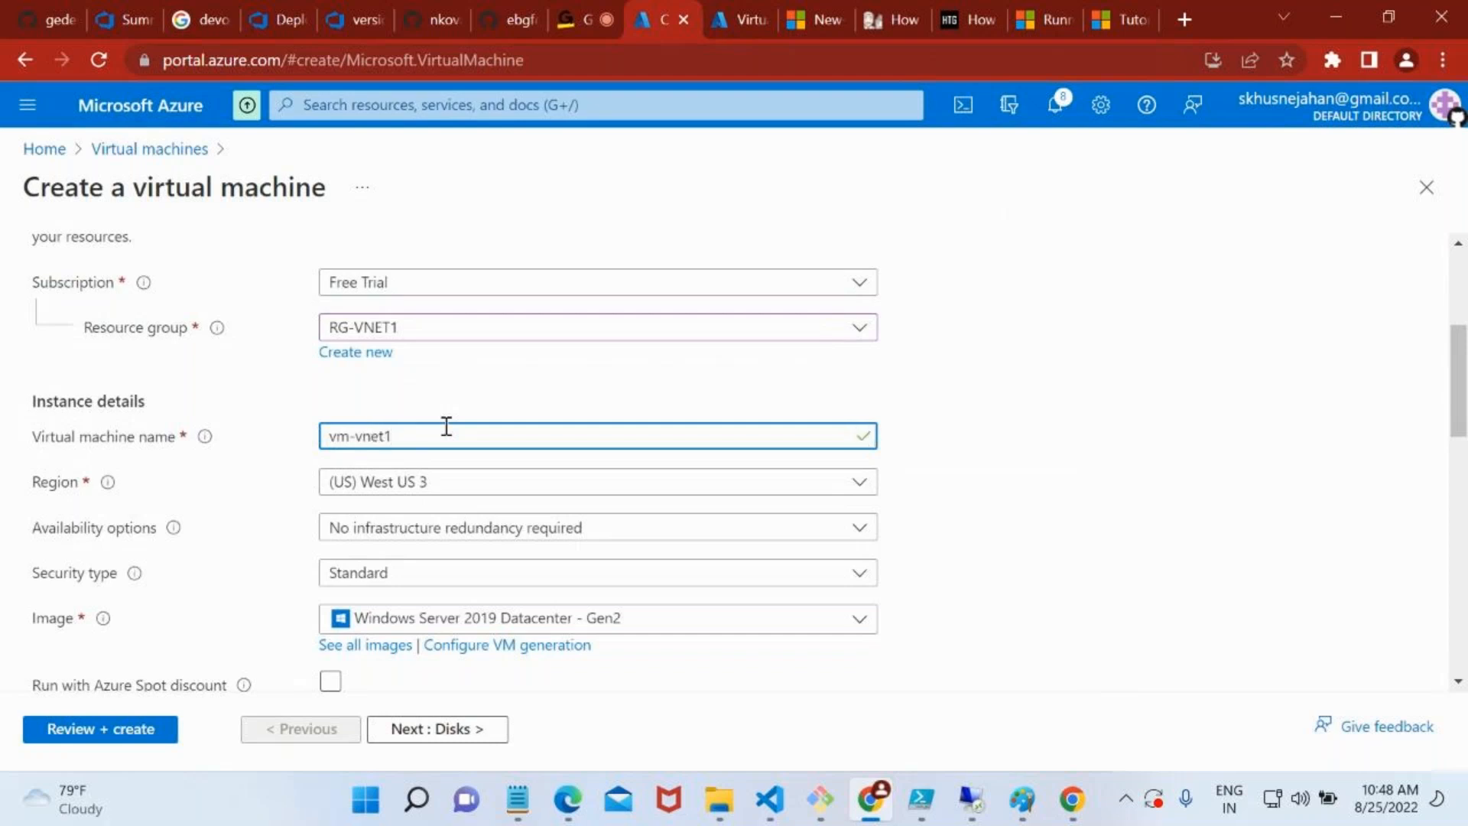
Keep the Windows Server 2019 Datacenter - Gen2 image and set the vm-vnet1 size to Standard_DS1_v2
scroll(446, 426, "down", 1)
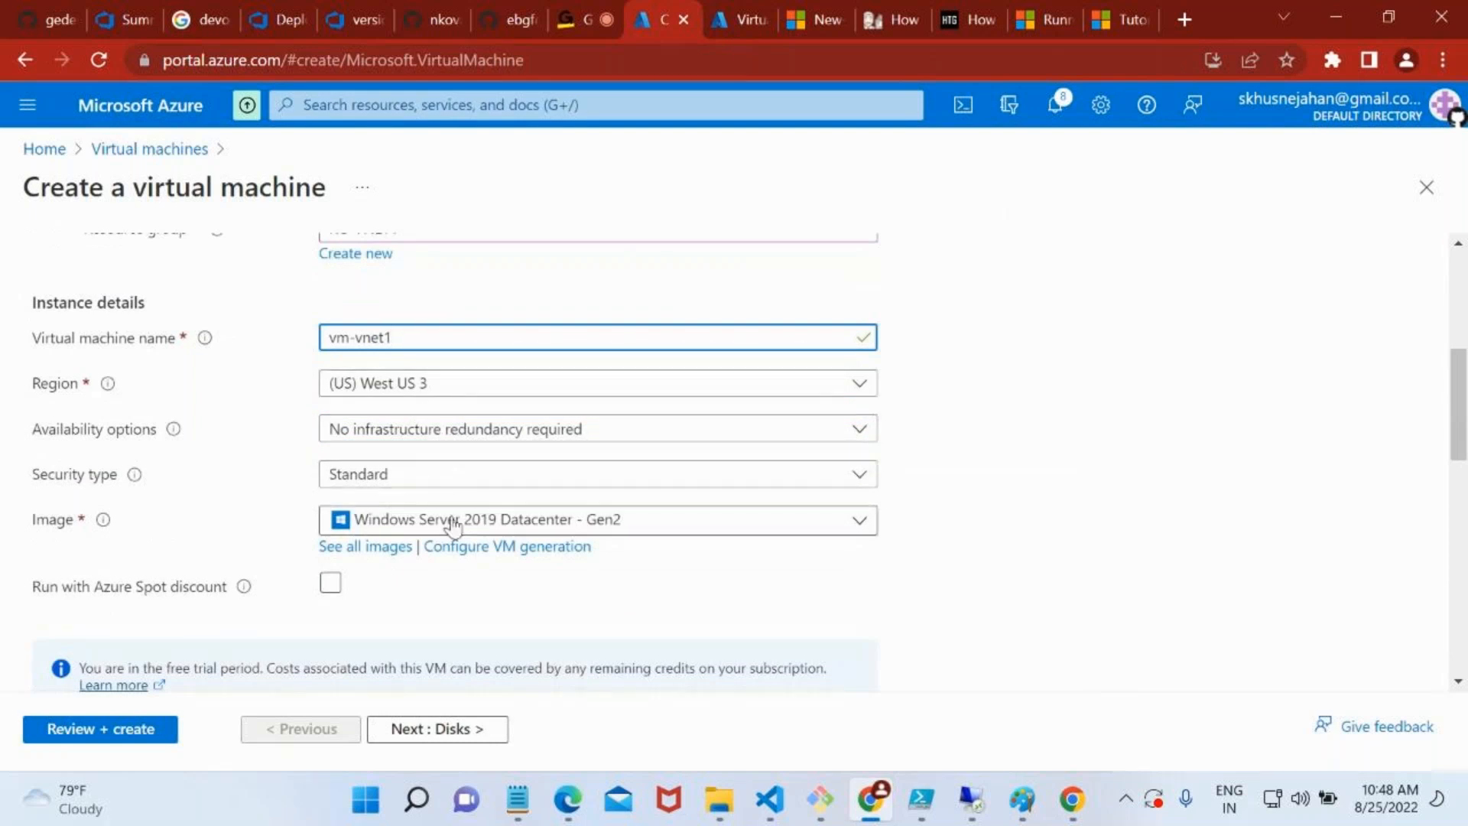
scroll(453, 526, "down", 2)
scroll(351, 576, "down", 2)
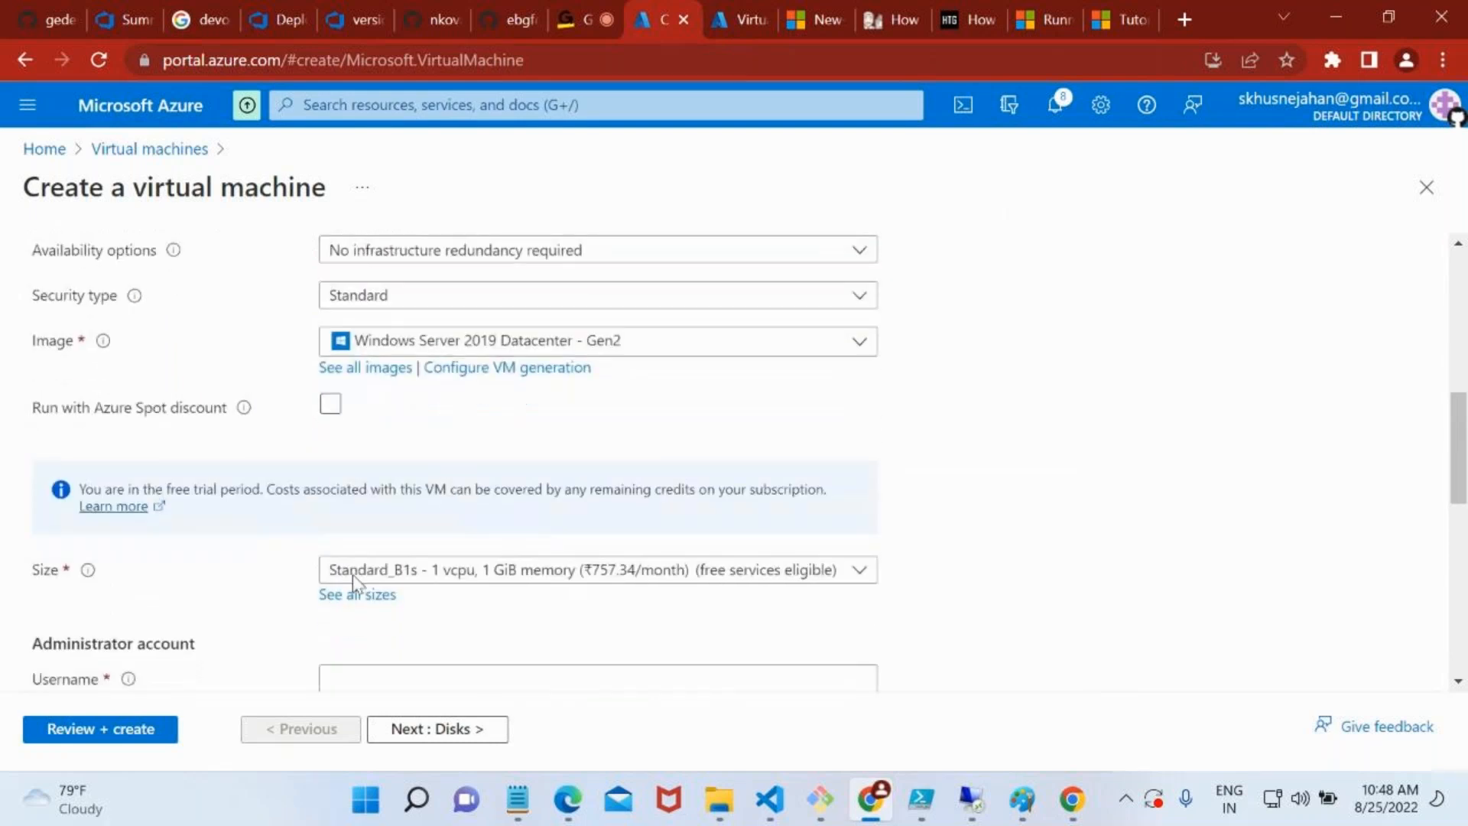
left_click(494, 475)
left_click(497, 366)
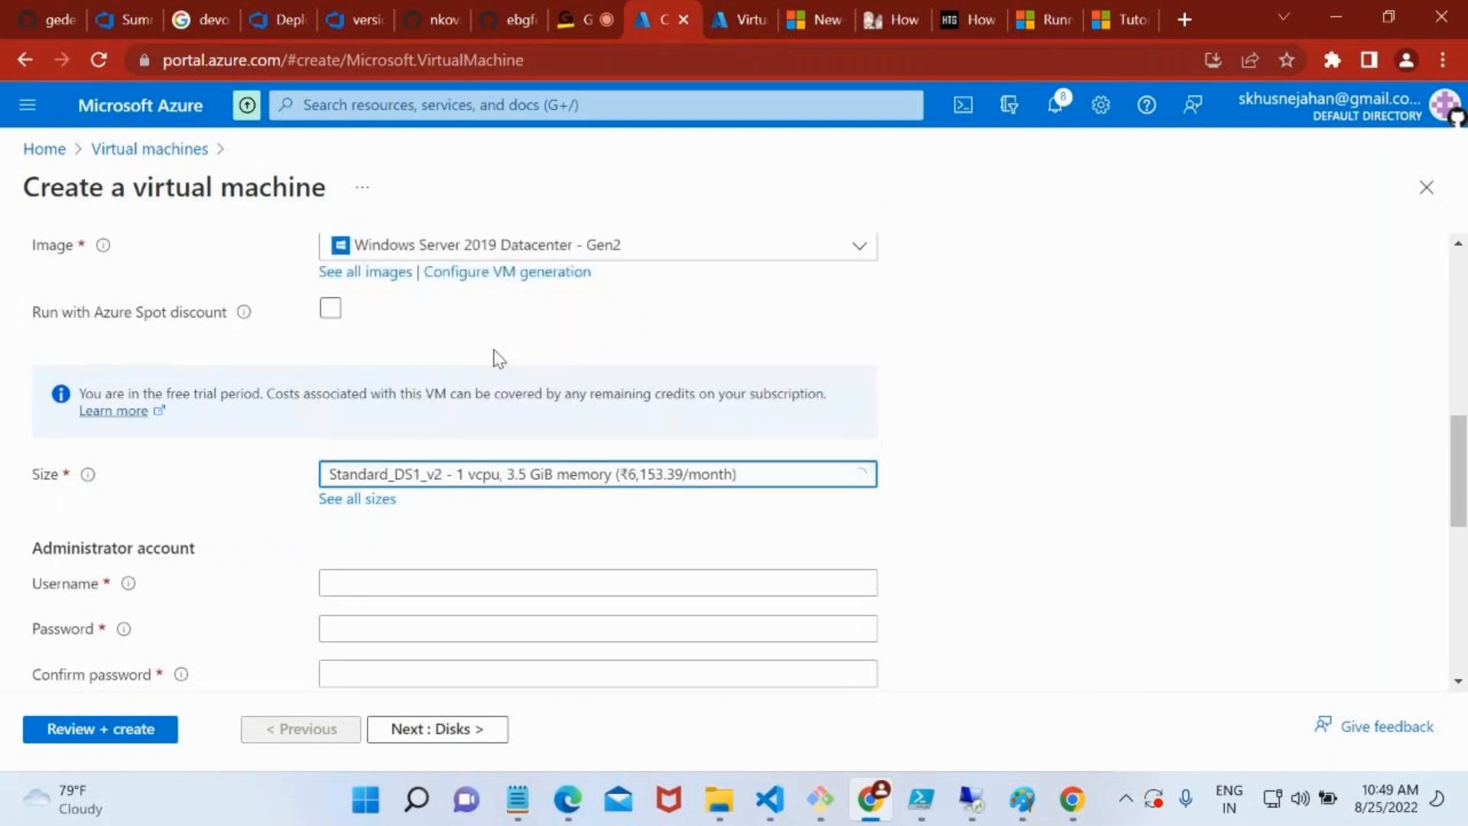
Fill in the administrator account with username saadmin, and enter and confirm the account password
scroll(492, 551, "down", 2)
left_click(372, 403)
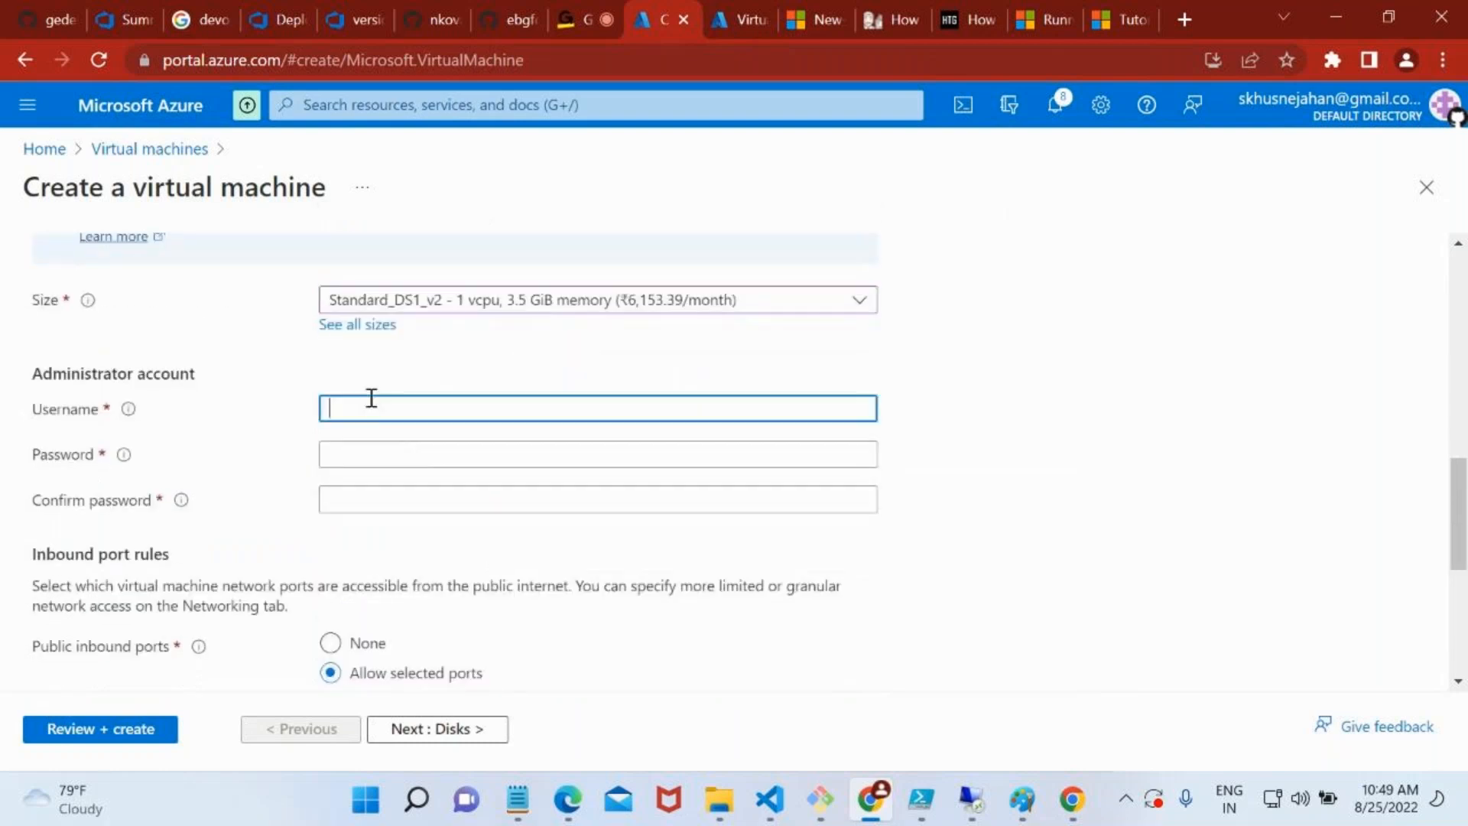
key("Tab")
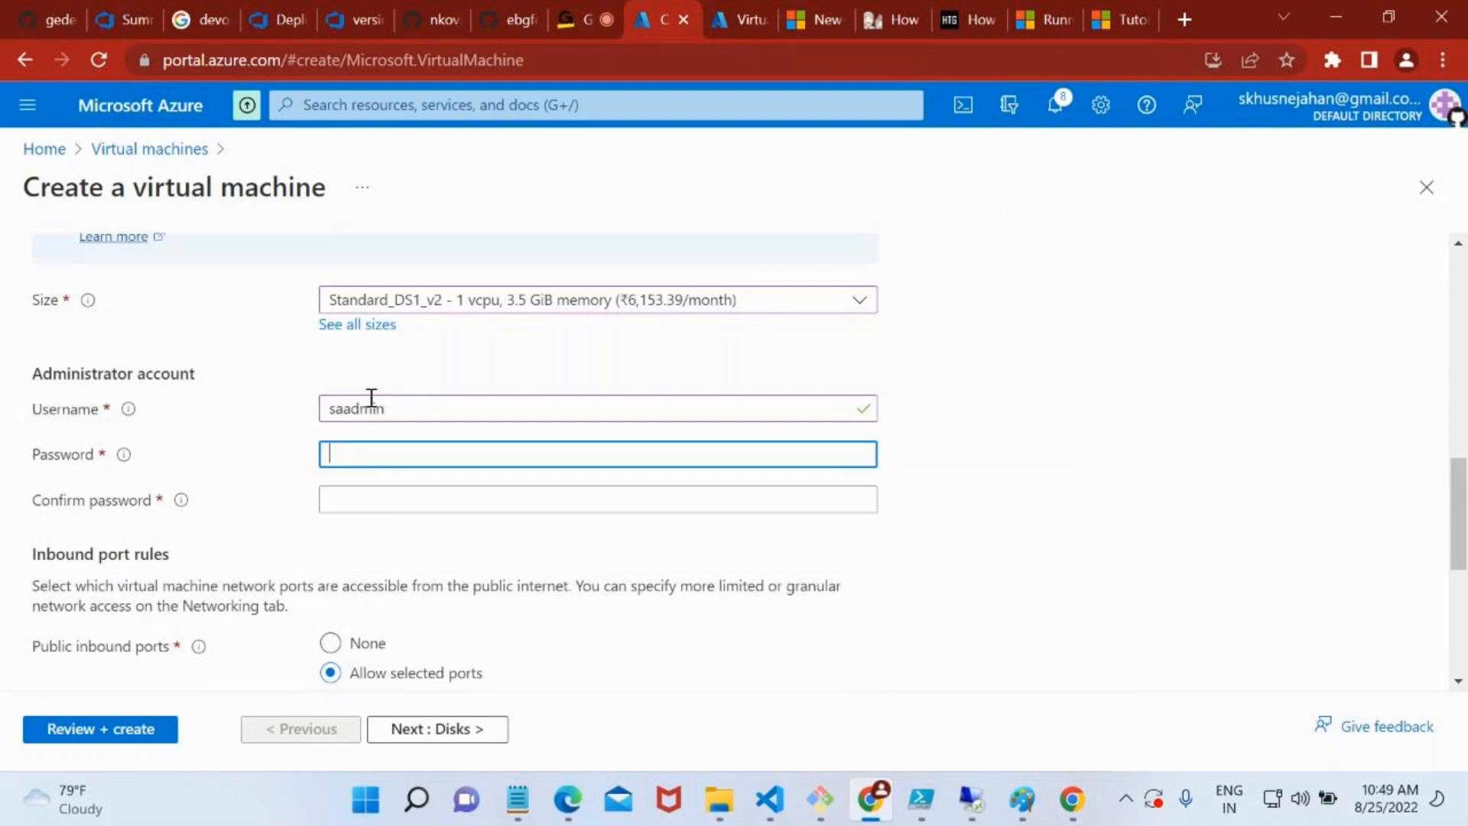
type("****")
key("BackSpace")
key("BackSpace")
key("BackSpace")
key("BackSpace")
key("BackSpace")
key("BackSpace")
key("BackSpace")
key("BackSpace")
key("BackSpace")
key("BackSpace")
key("BackSpace")
key("BackSpace")
key("BackSpace")
type("*****")
left_click(422, 501)
type("*****")
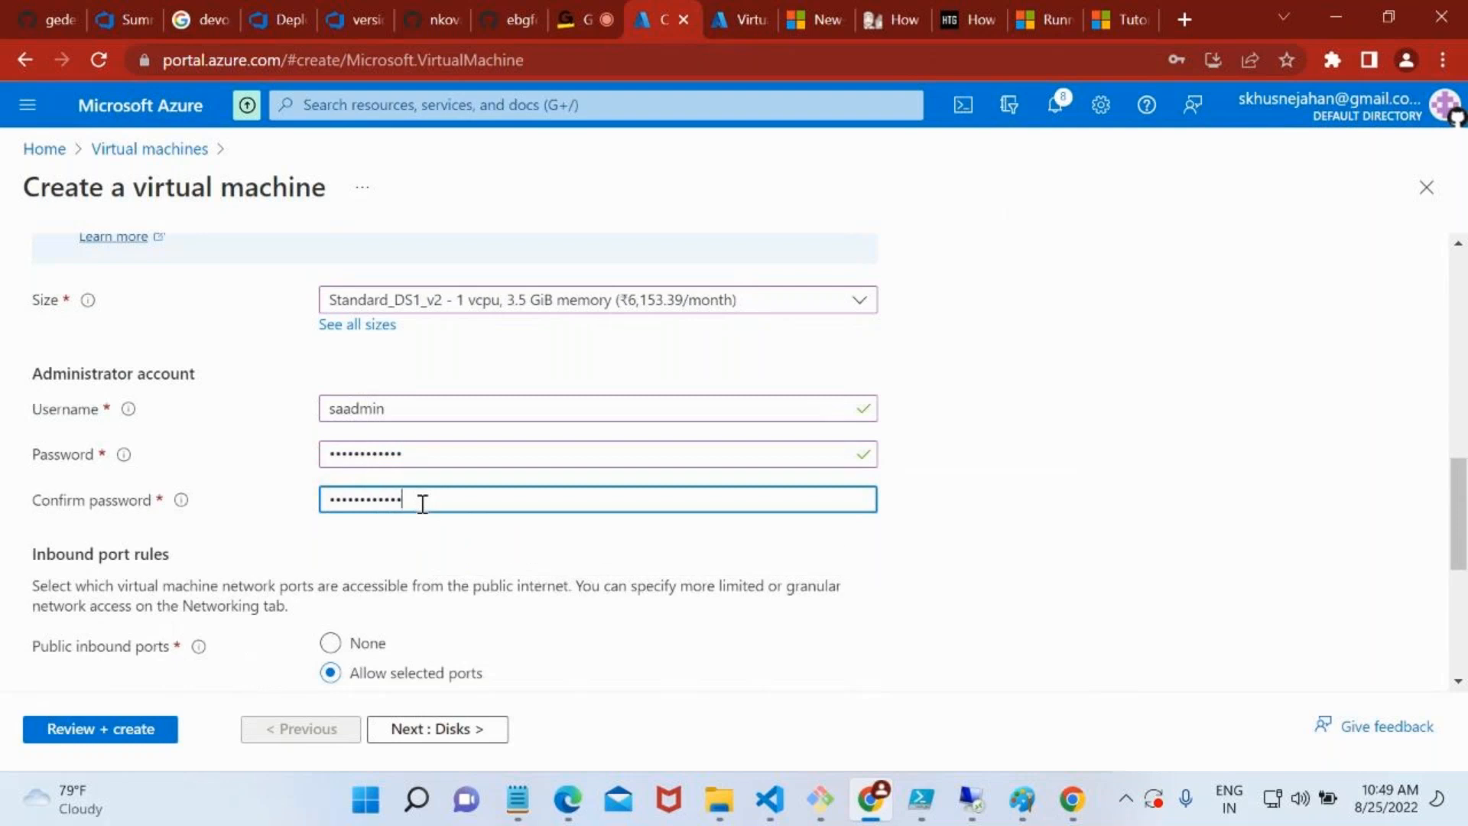
Check the available public inbound ports, keeping RDP (3389) allowed, and look over the licensing option
scroll(422, 504, "down", 2)
left_click(396, 561)
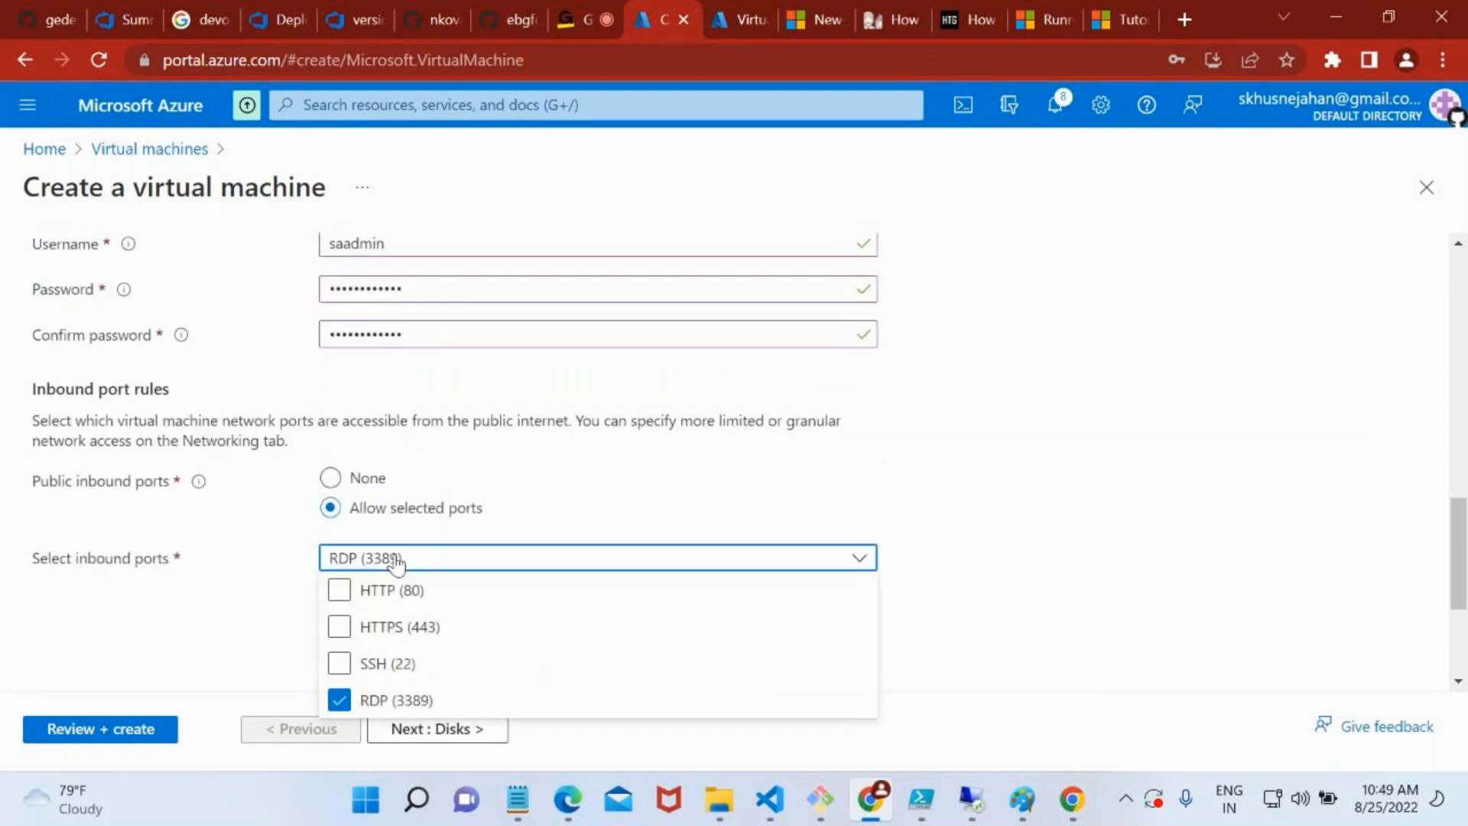
left_click(766, 512)
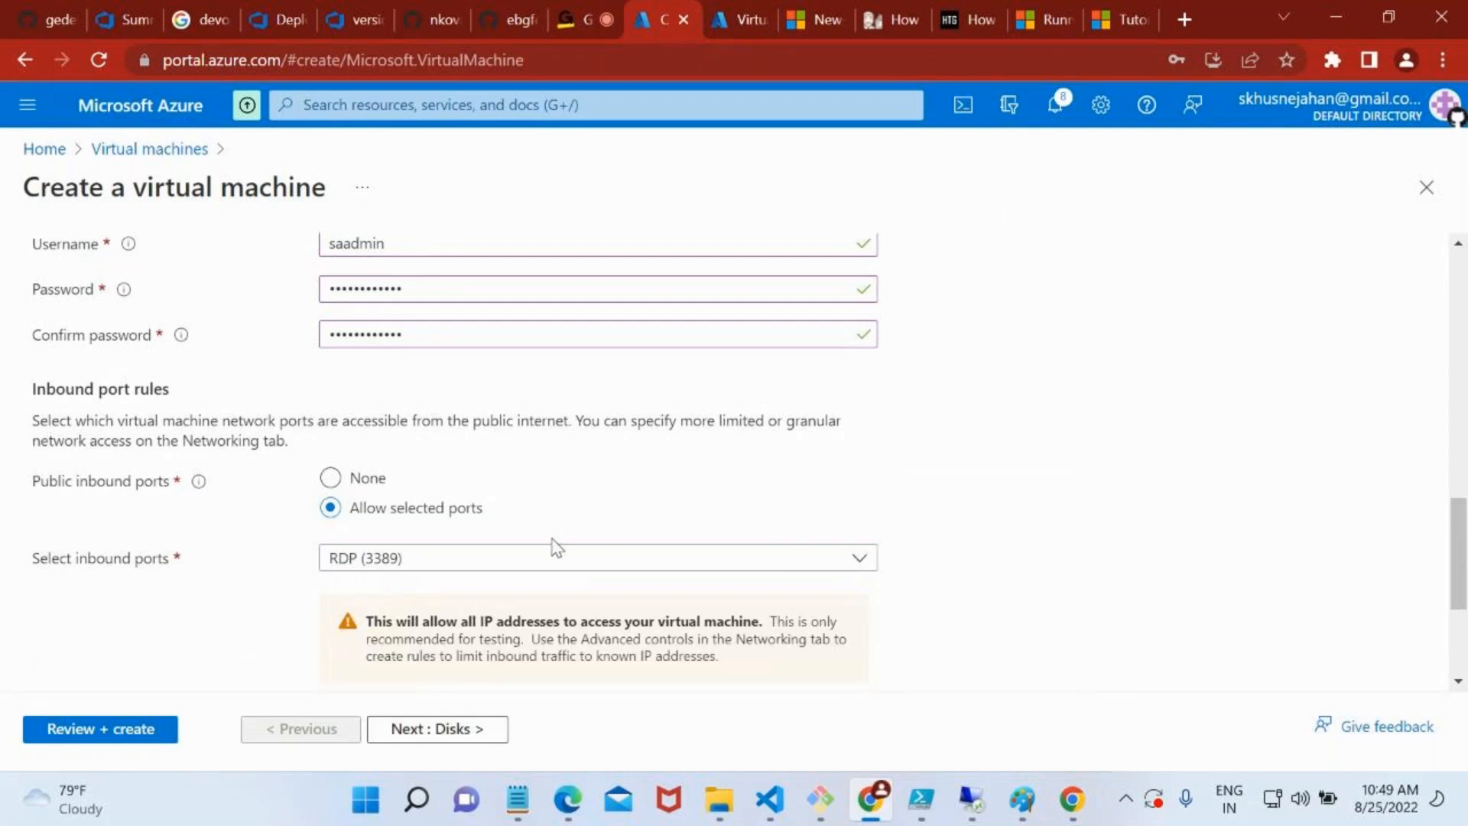
scroll(556, 548, "down", 3)
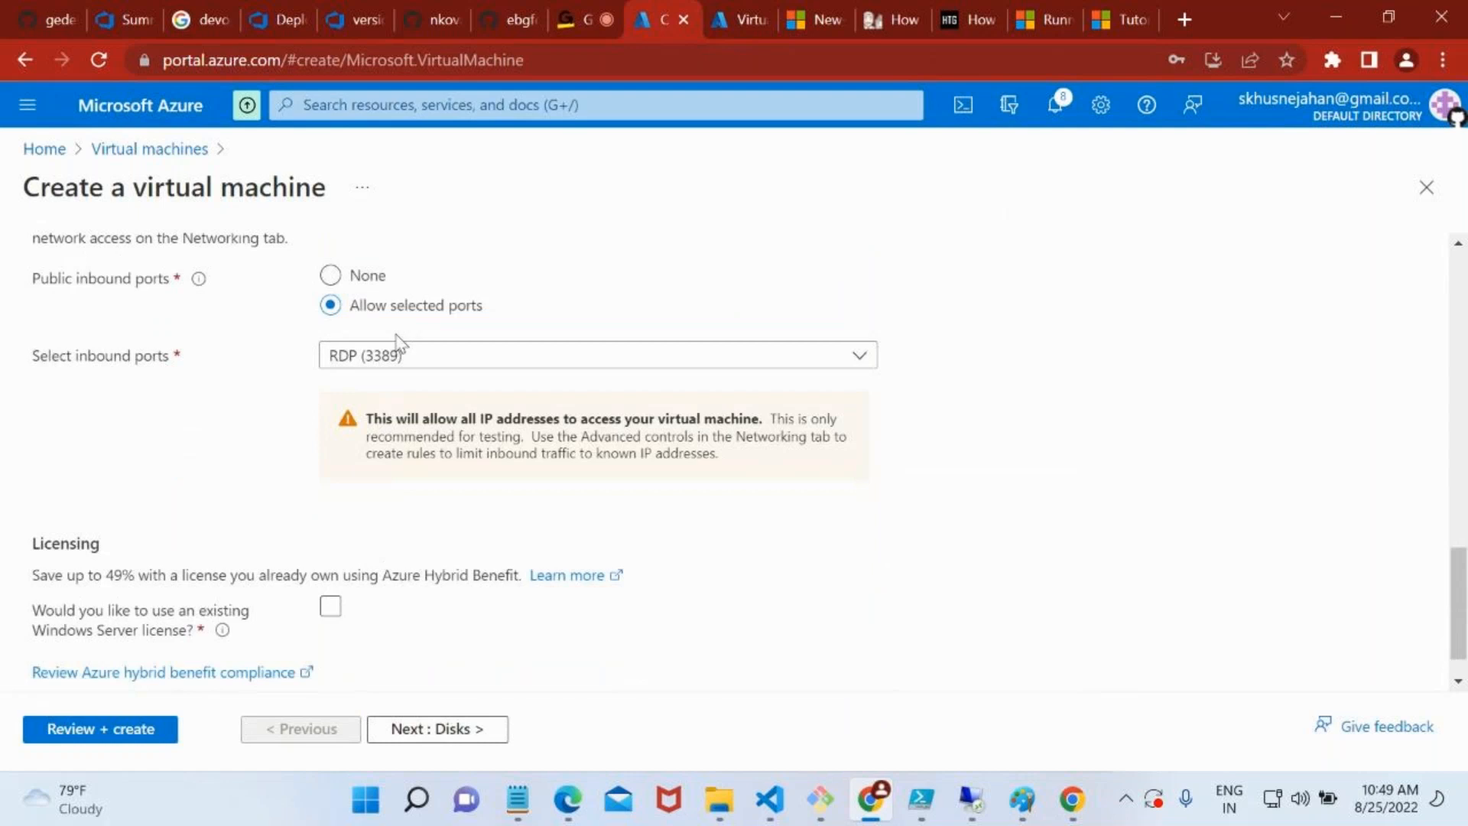
scroll(366, 532, "down", 1)
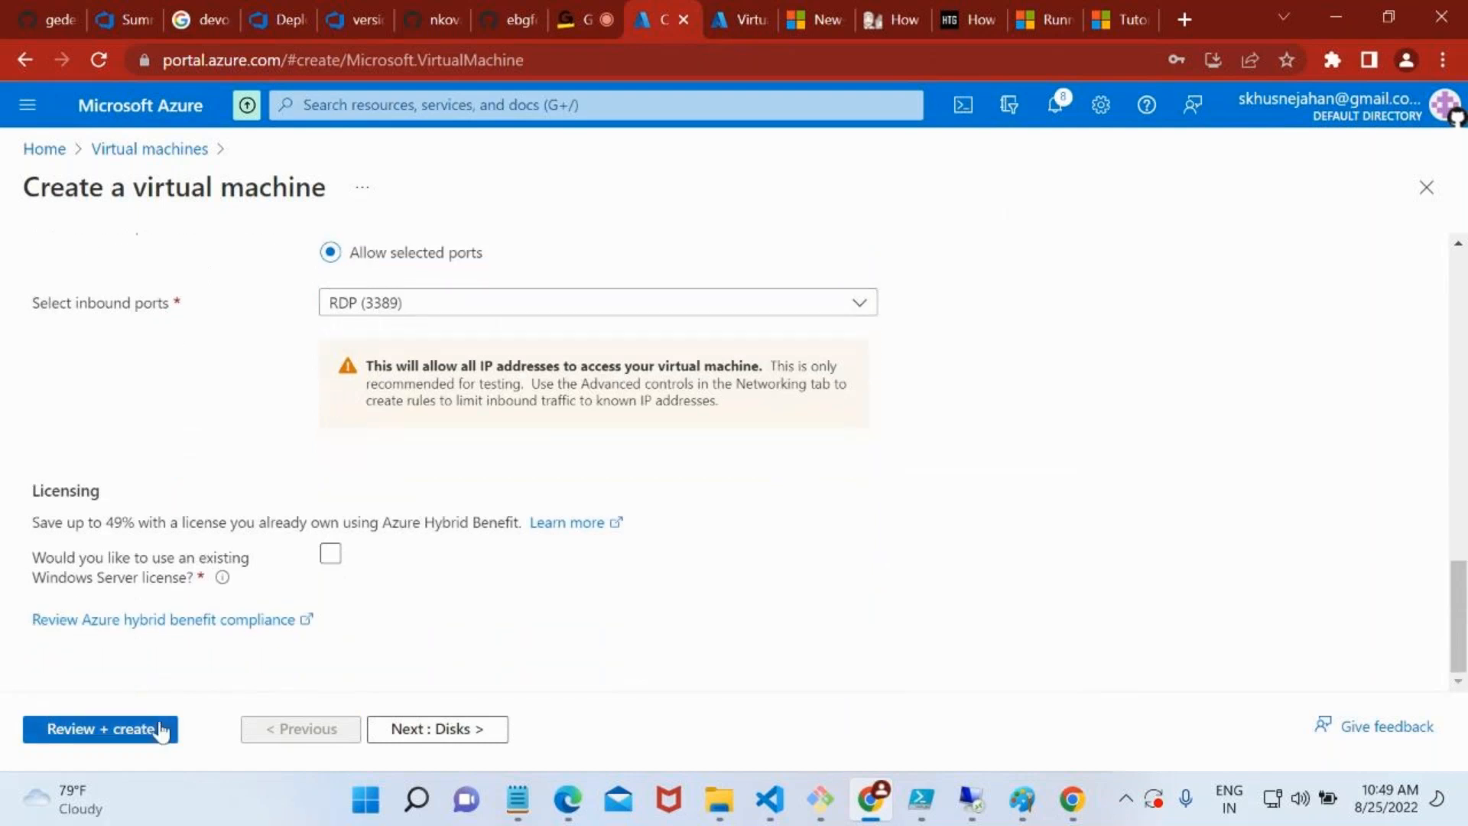
Check the networking settings for vm-vnet1, keep myvnet1 with its default subnet, and proceed to review and validation
scroll(247, 433, "up", 10)
scroll(247, 433, "up", 5)
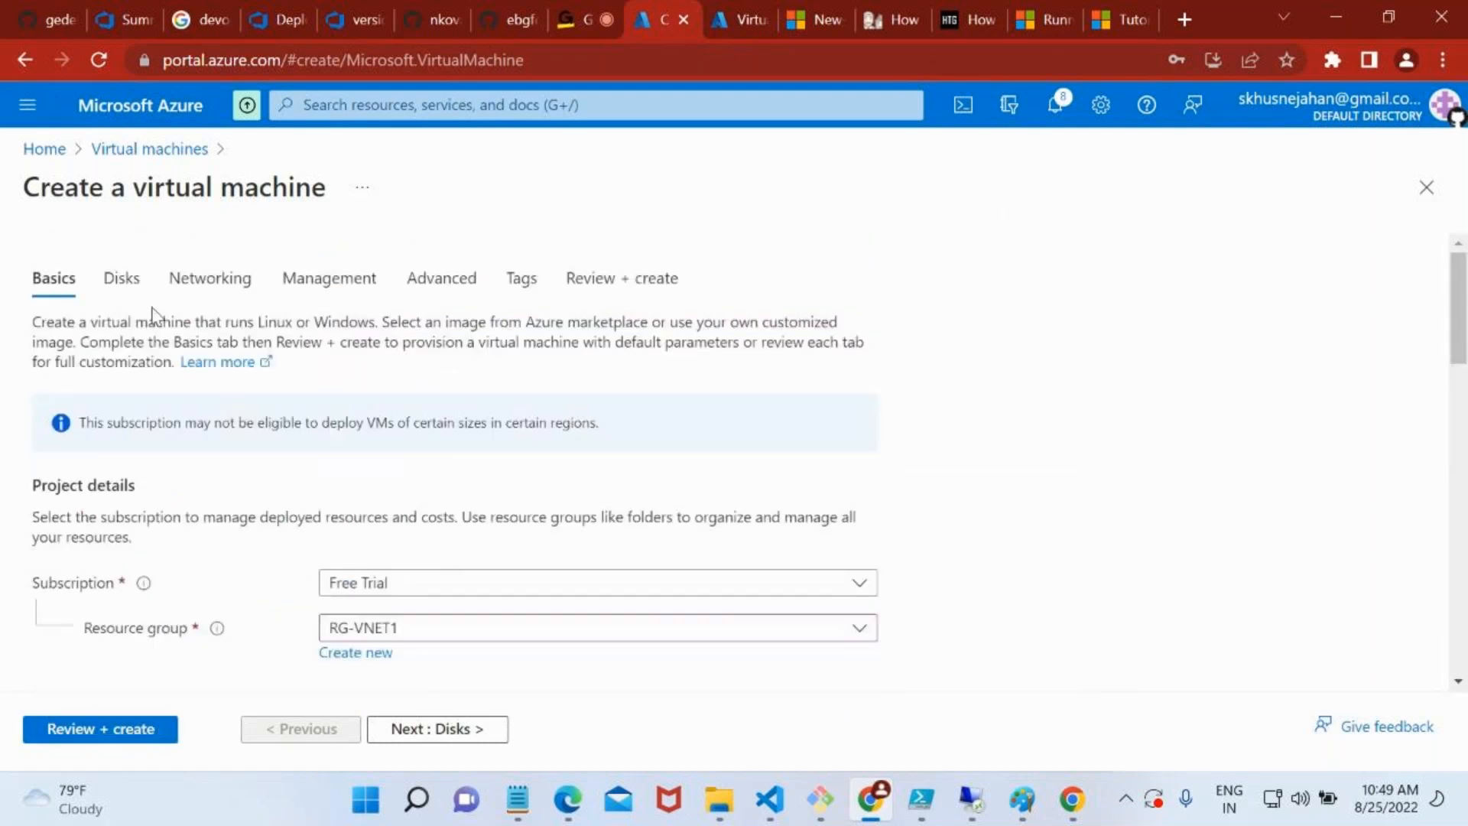
left_click(177, 292)
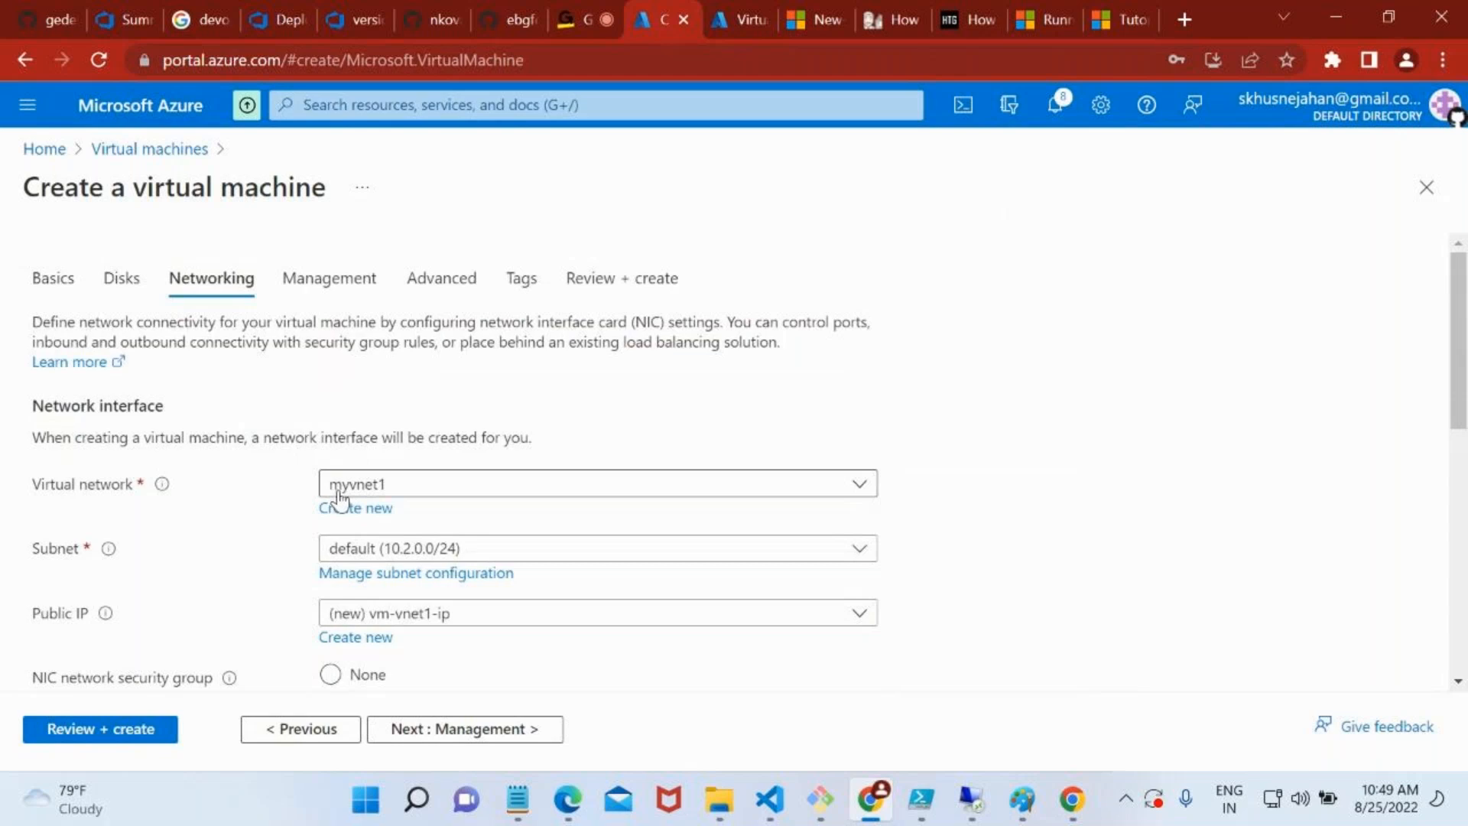
scroll(492, 557, "down", 1)
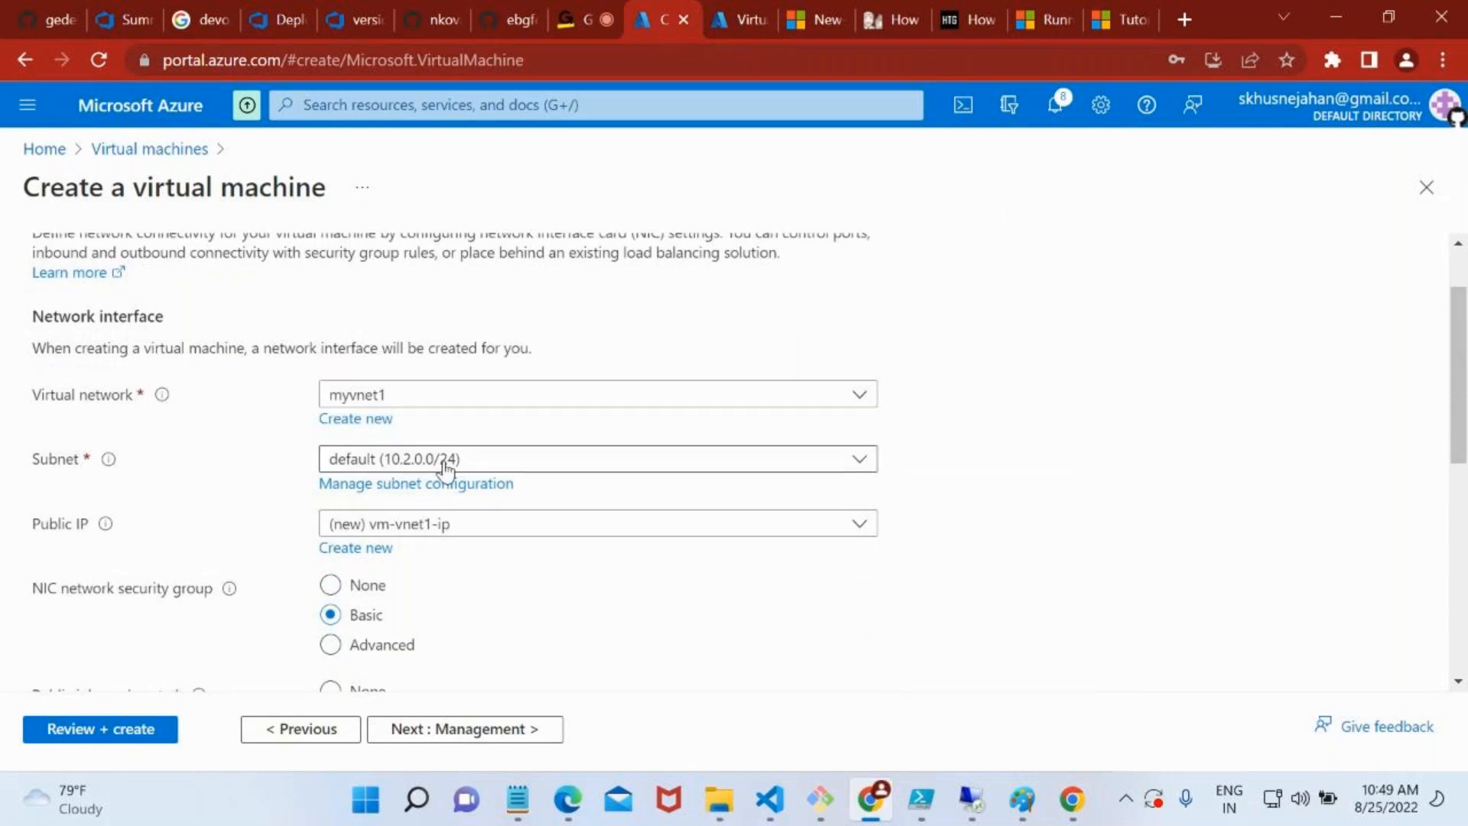
scroll(508, 520, "down", 1)
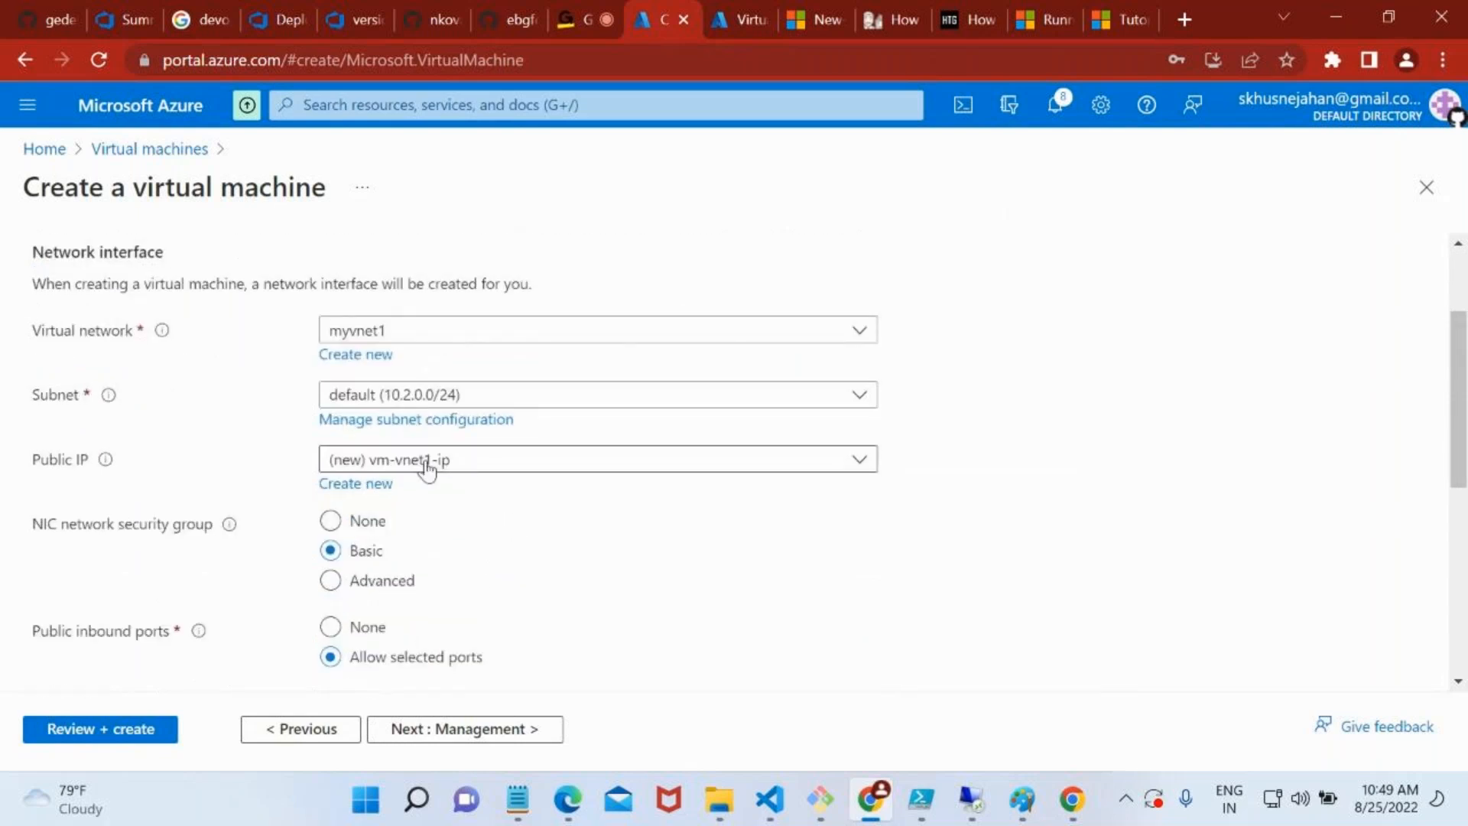
scroll(509, 643, "down", 3)
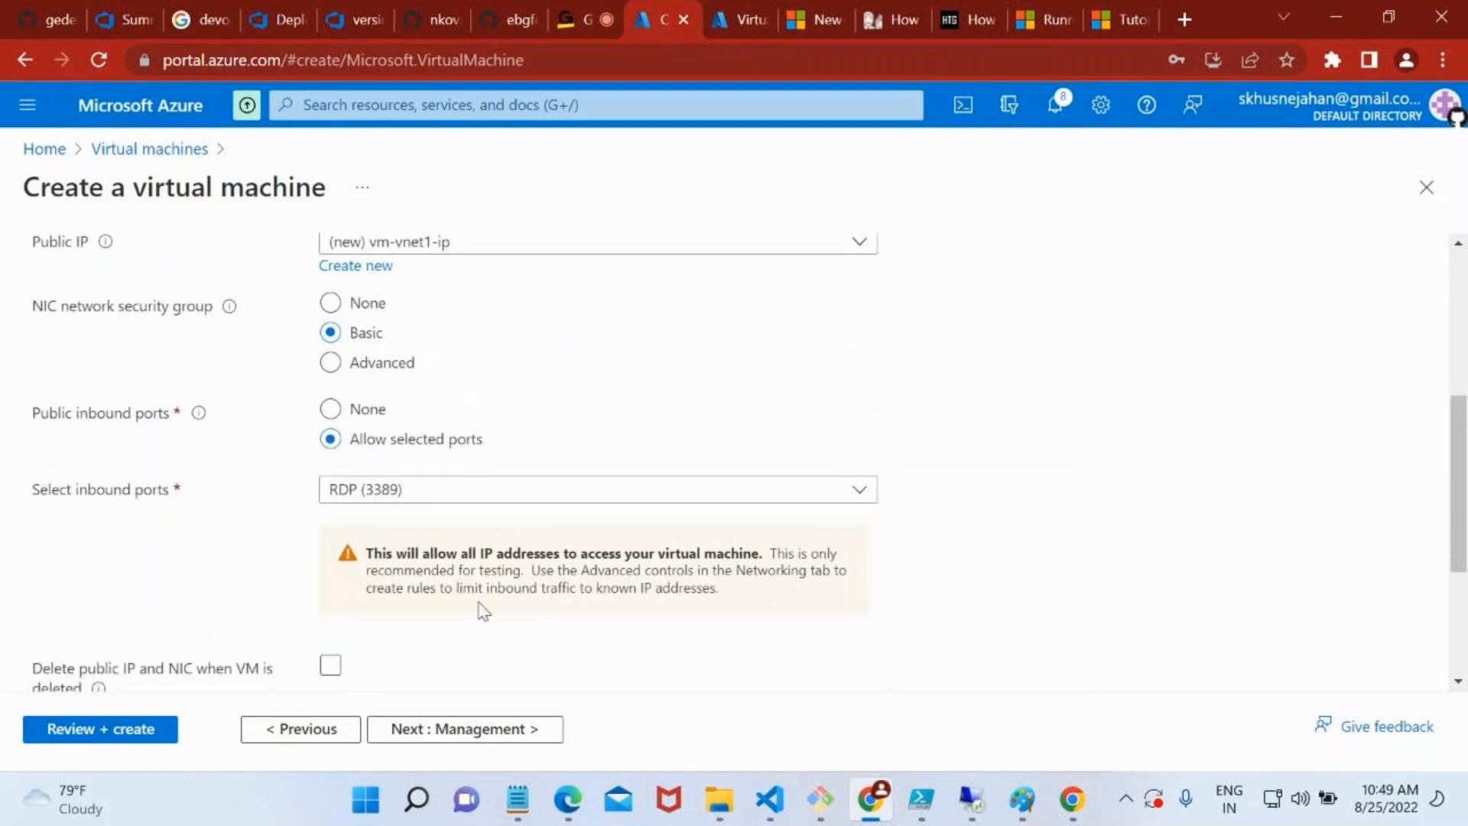
left_click(164, 730)
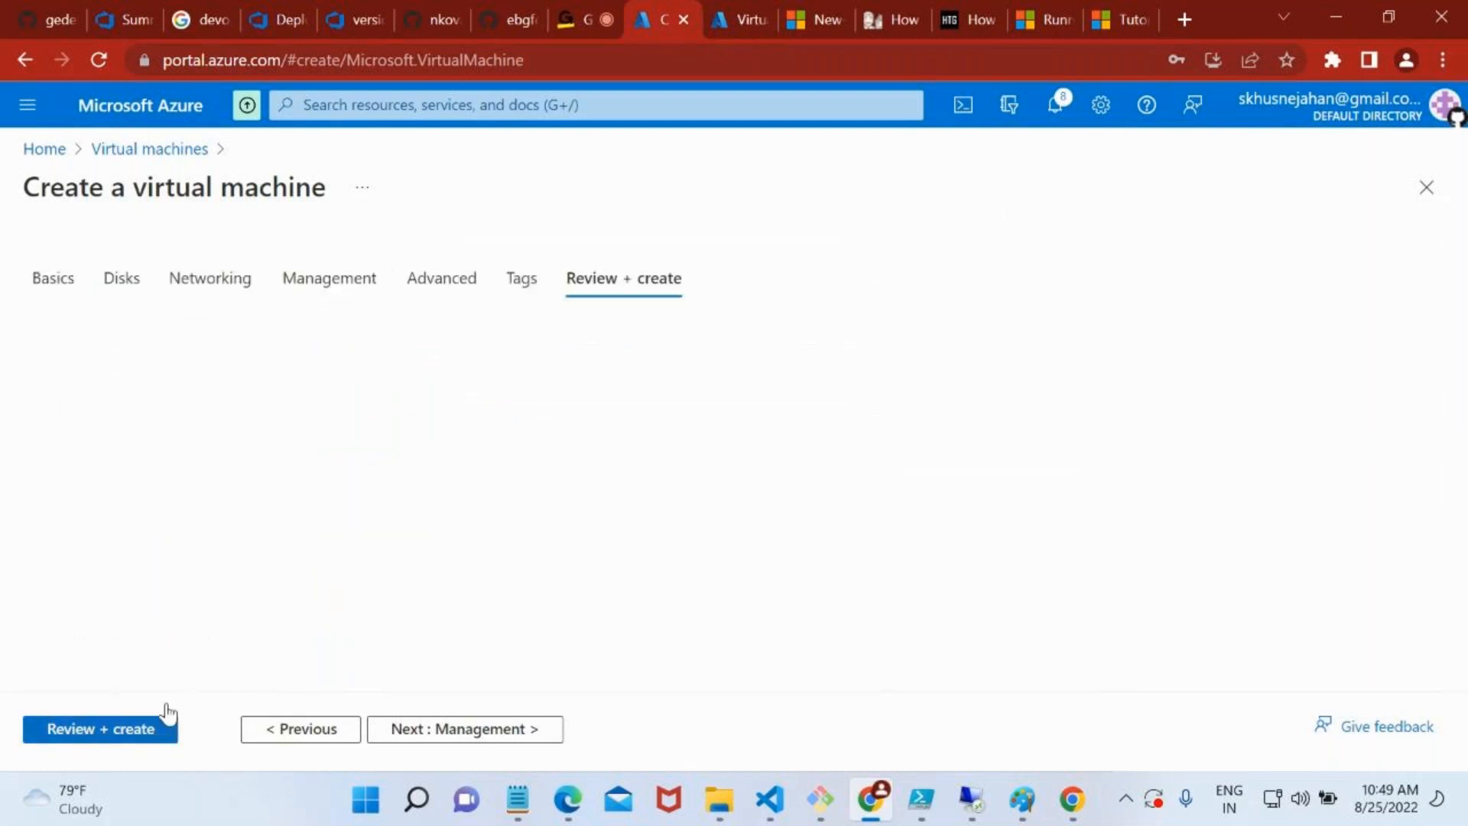
Start creating a second Azure virtual machine in the other portal tab and check the first machine's validation meanwhile
left_click(713, 10)
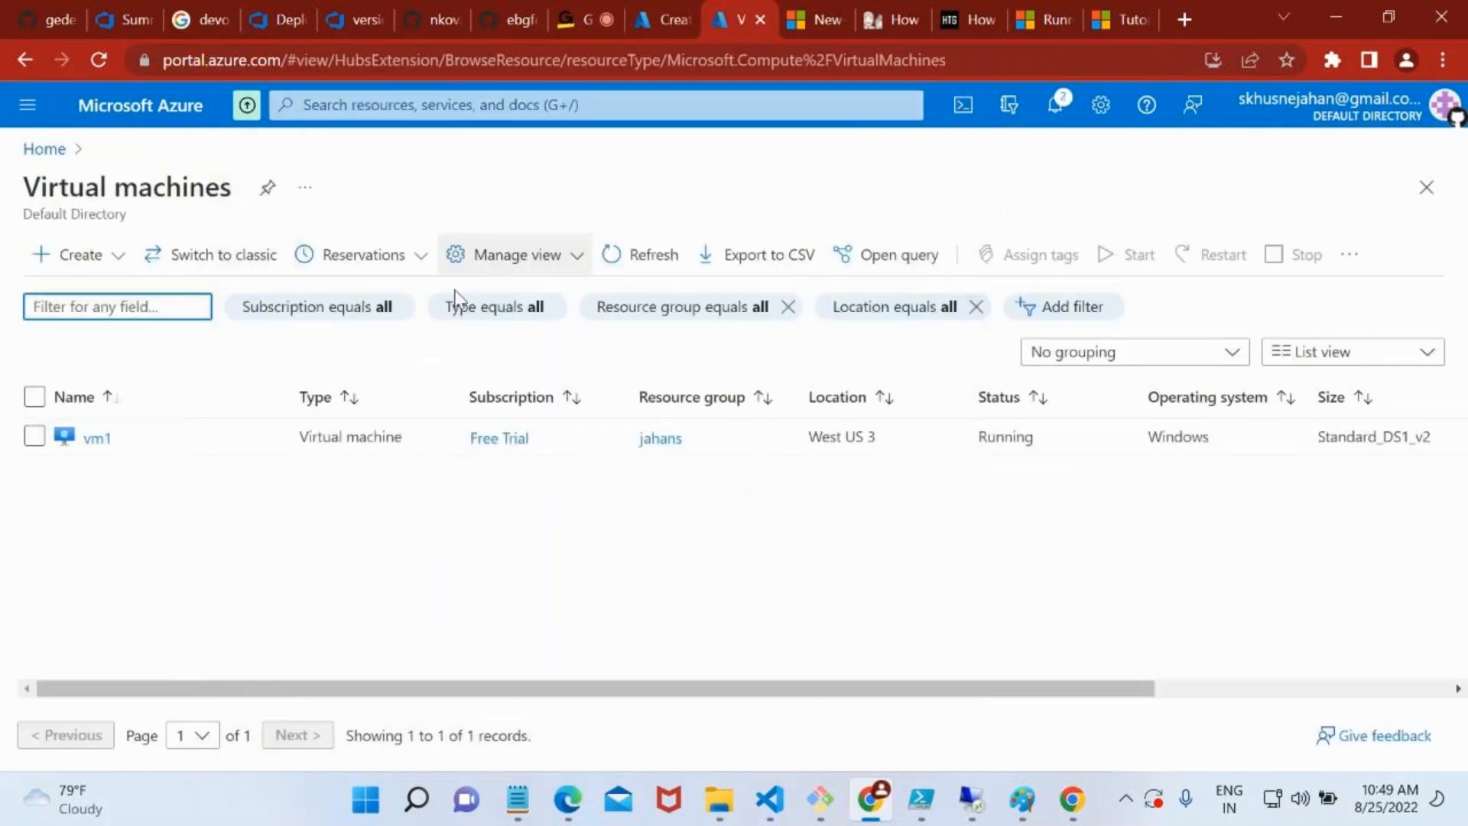
left_click(91, 256)
left_click(109, 309)
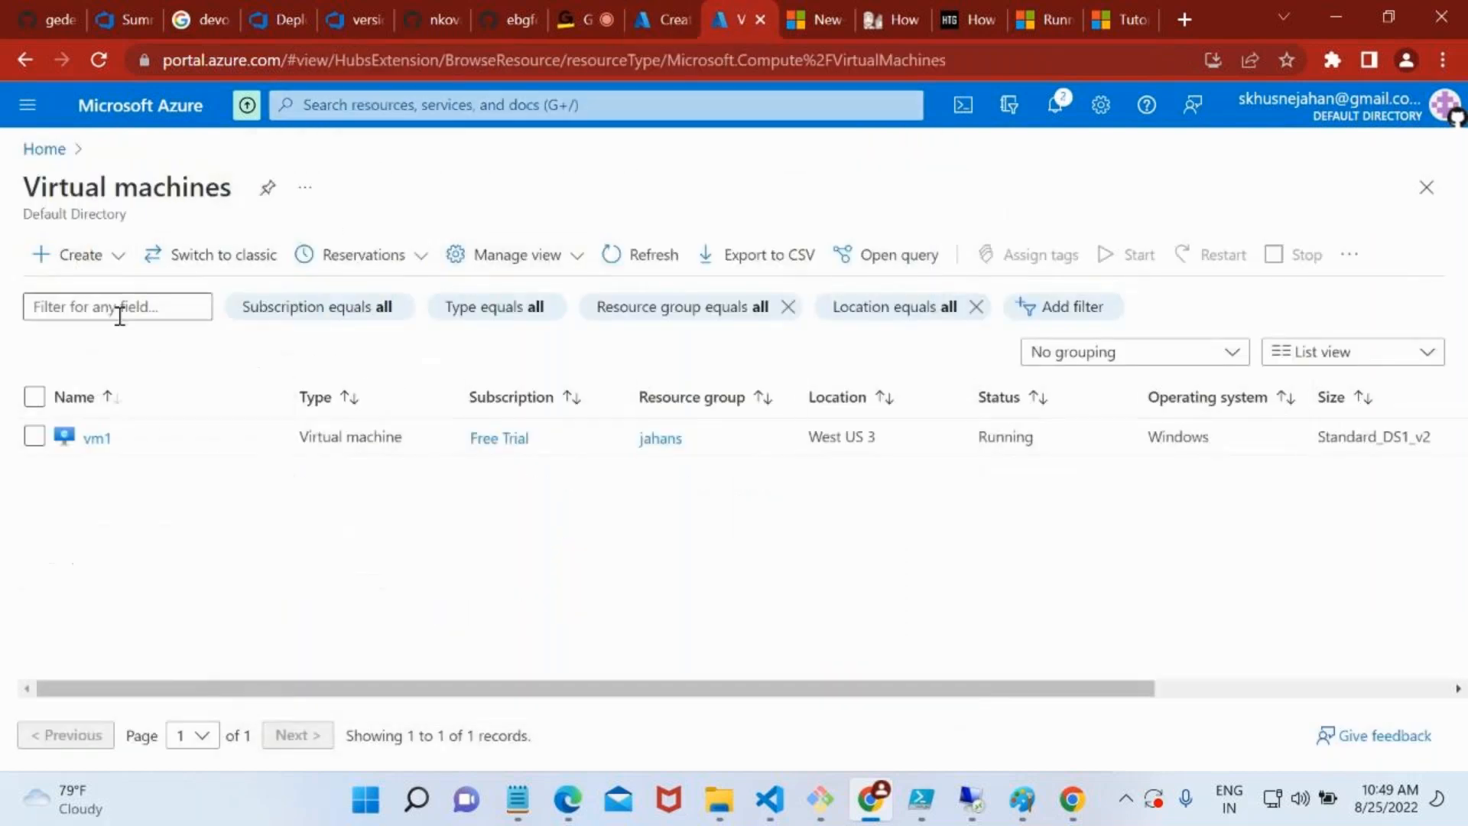
left_click(672, 18)
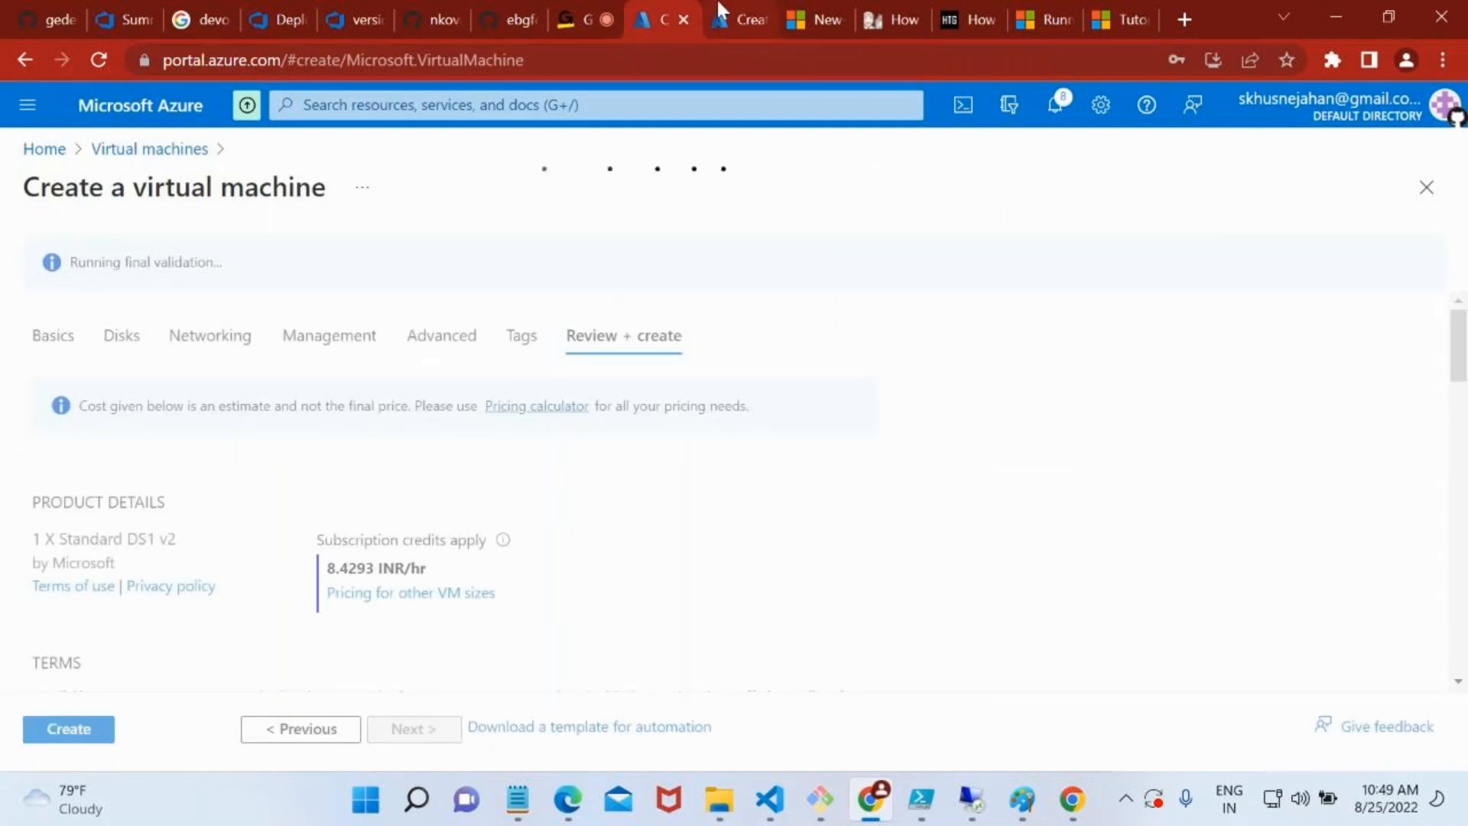
left_click(719, 8)
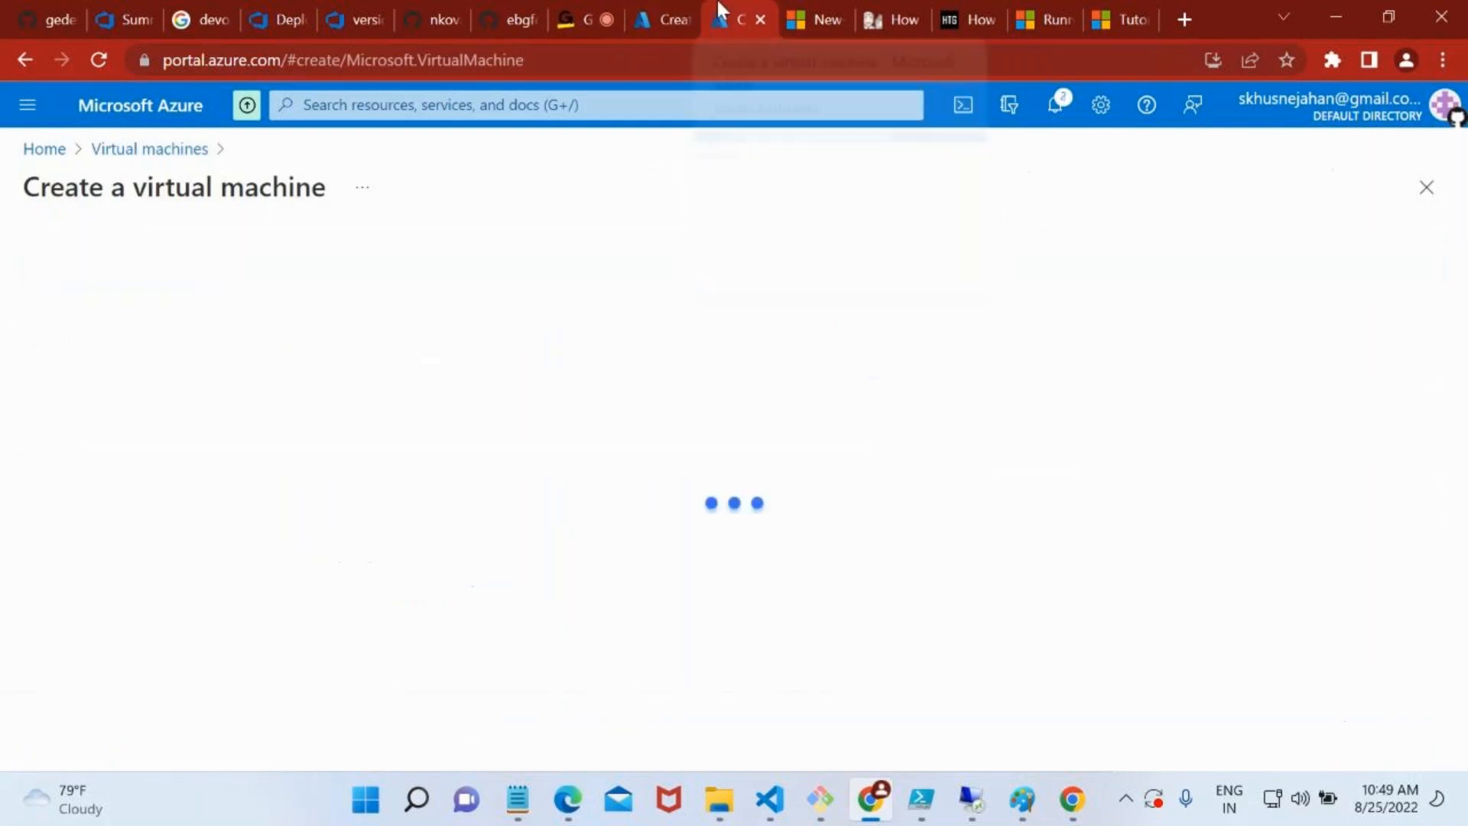
Choose resource group RG-VNET2 for the second virtual machine and name it vm-vnet2
scroll(327, 579, "down", 3)
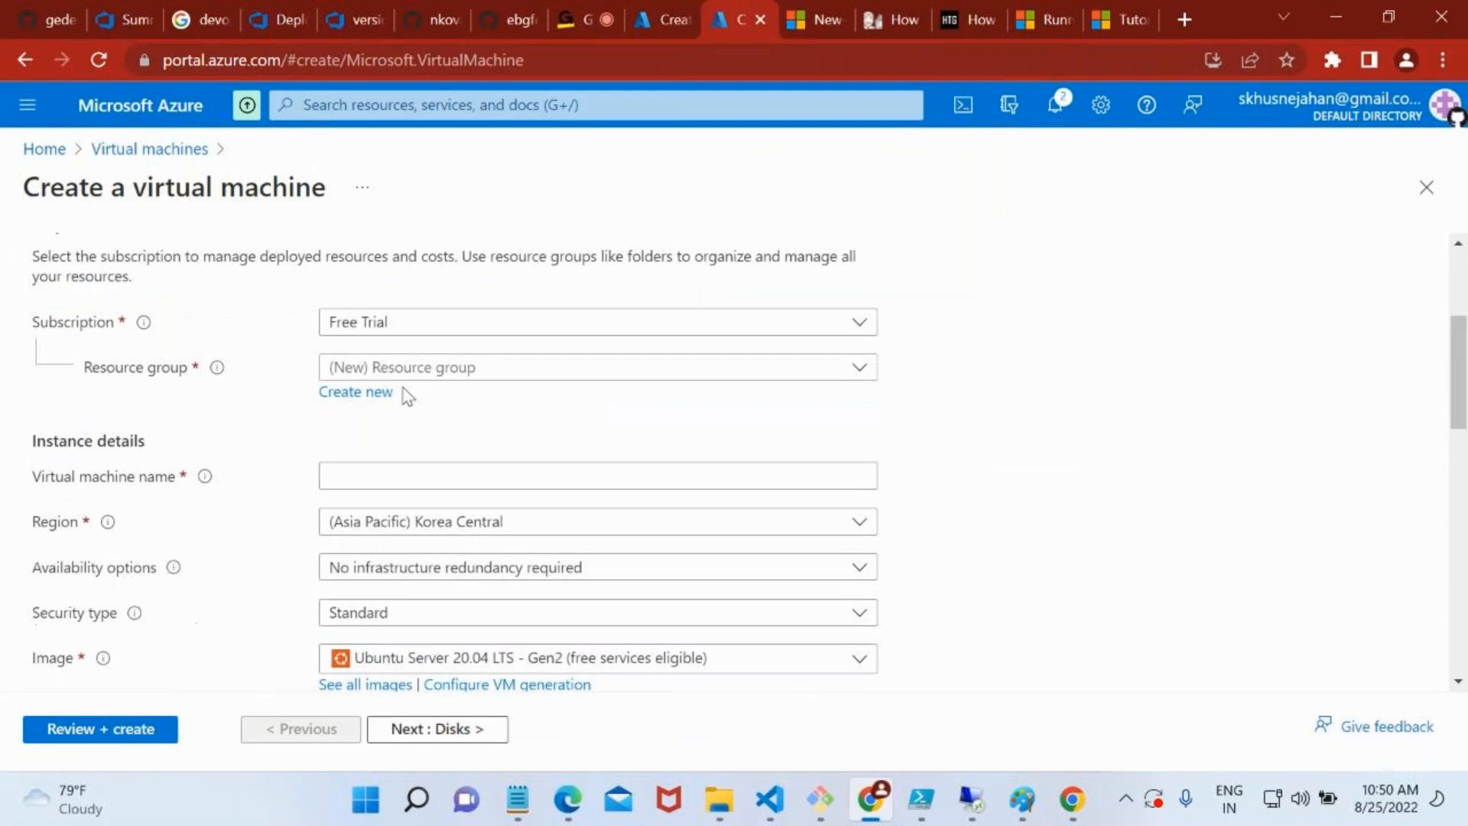
left_click(398, 368)
scroll(428, 688, "down", 2)
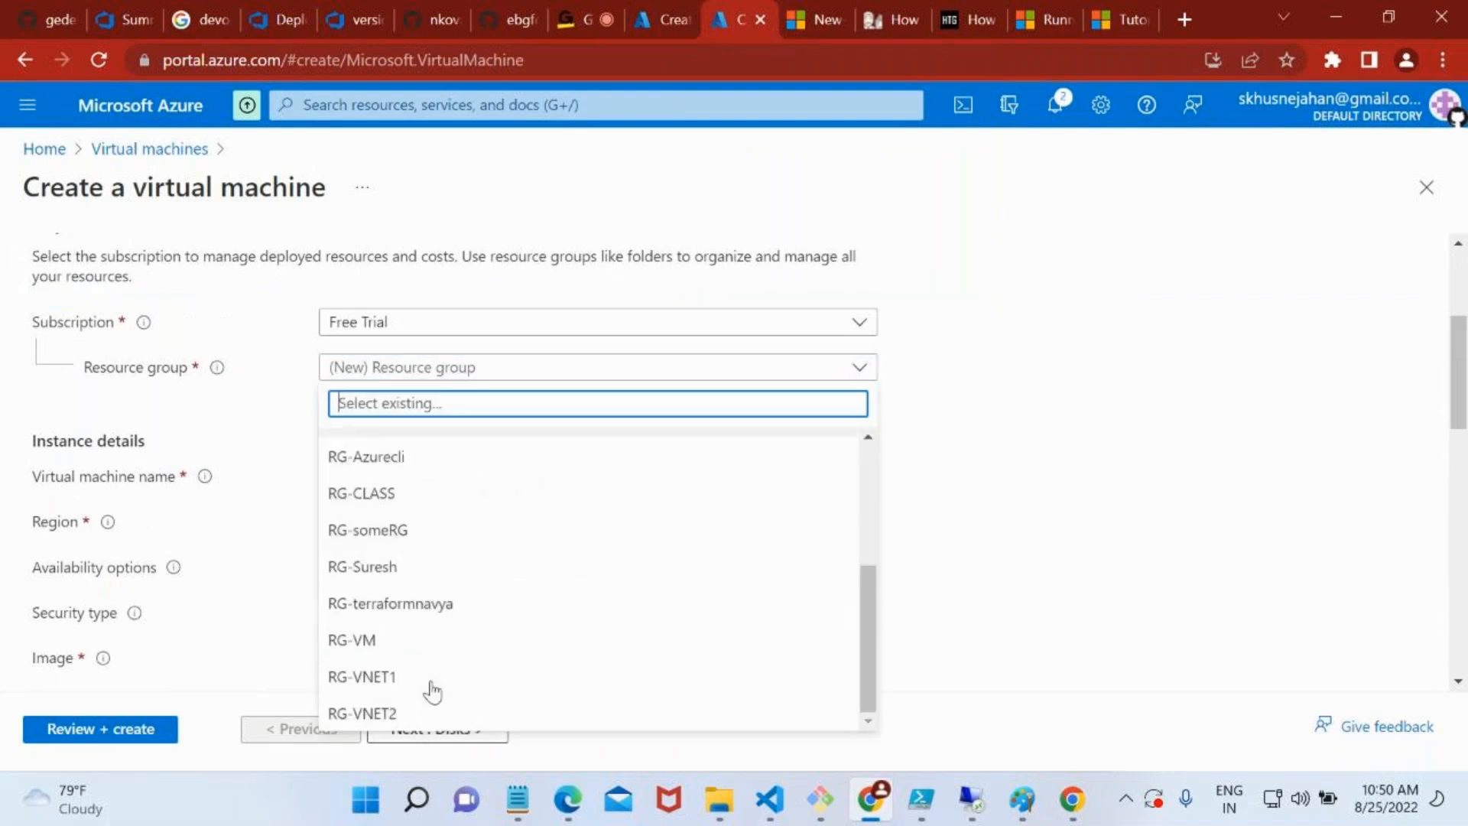
left_click(420, 713)
left_click(407, 475)
type("v")
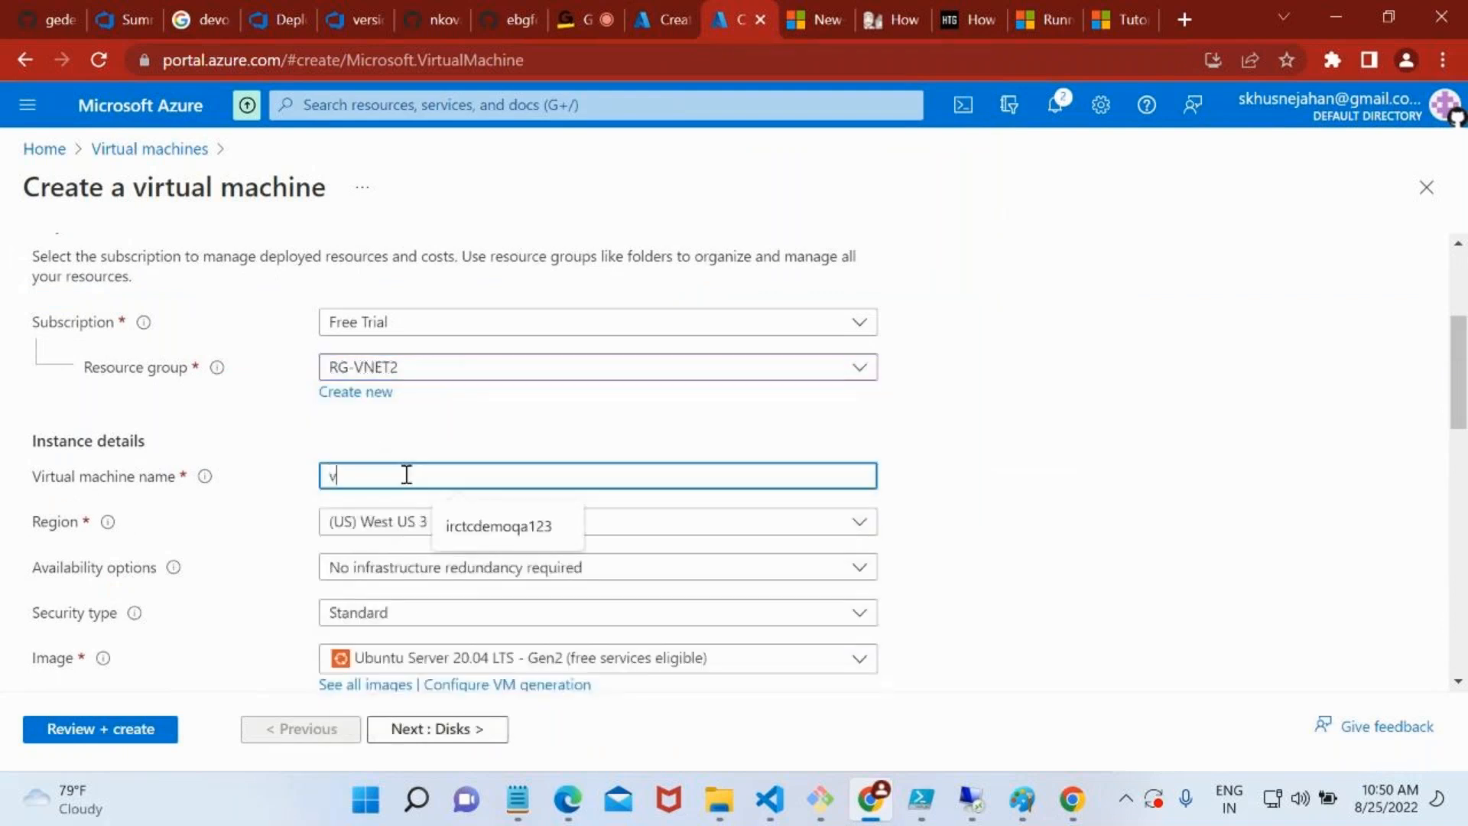
type("m-")
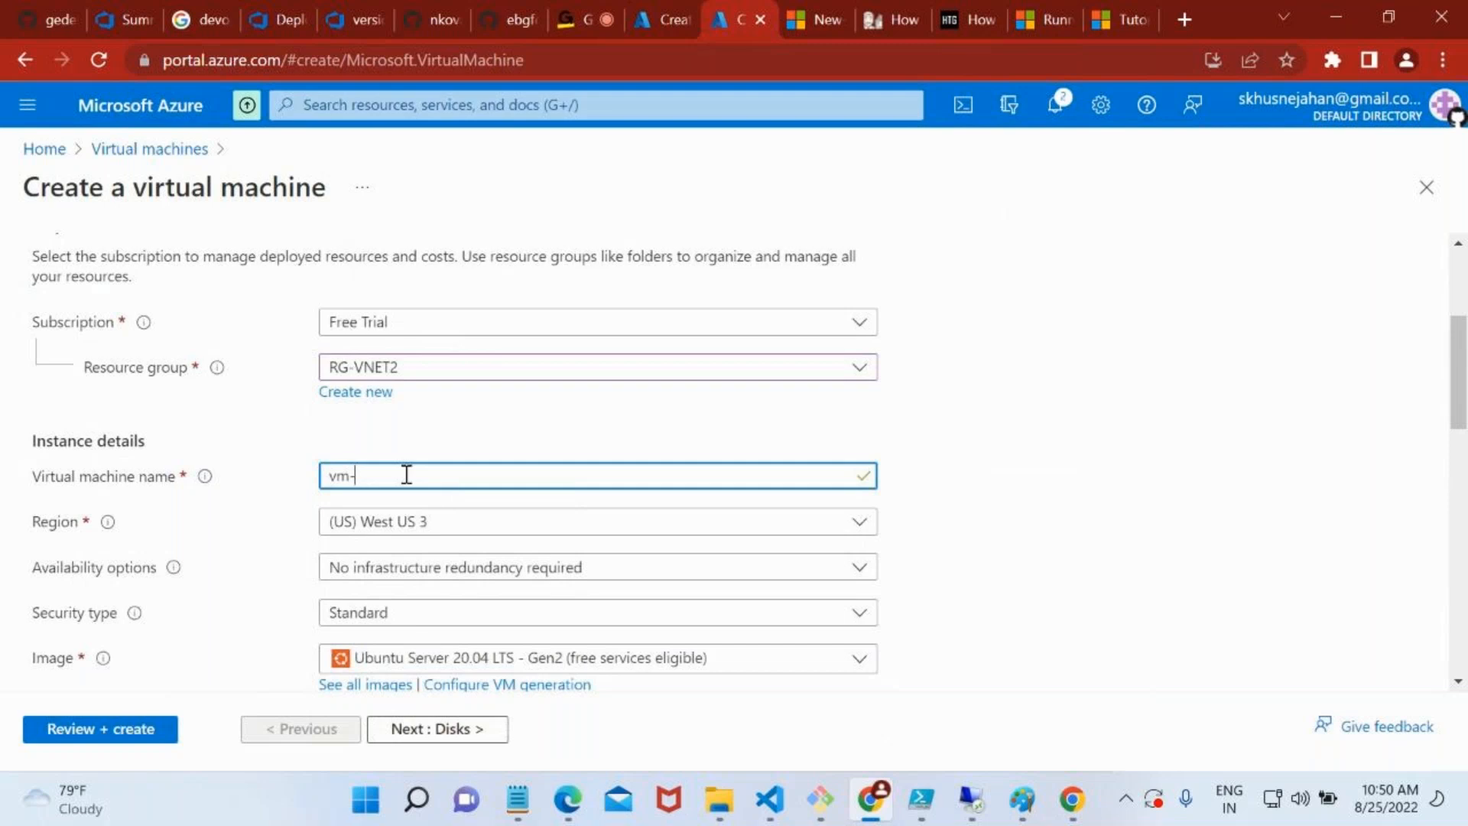
type("vnet2")
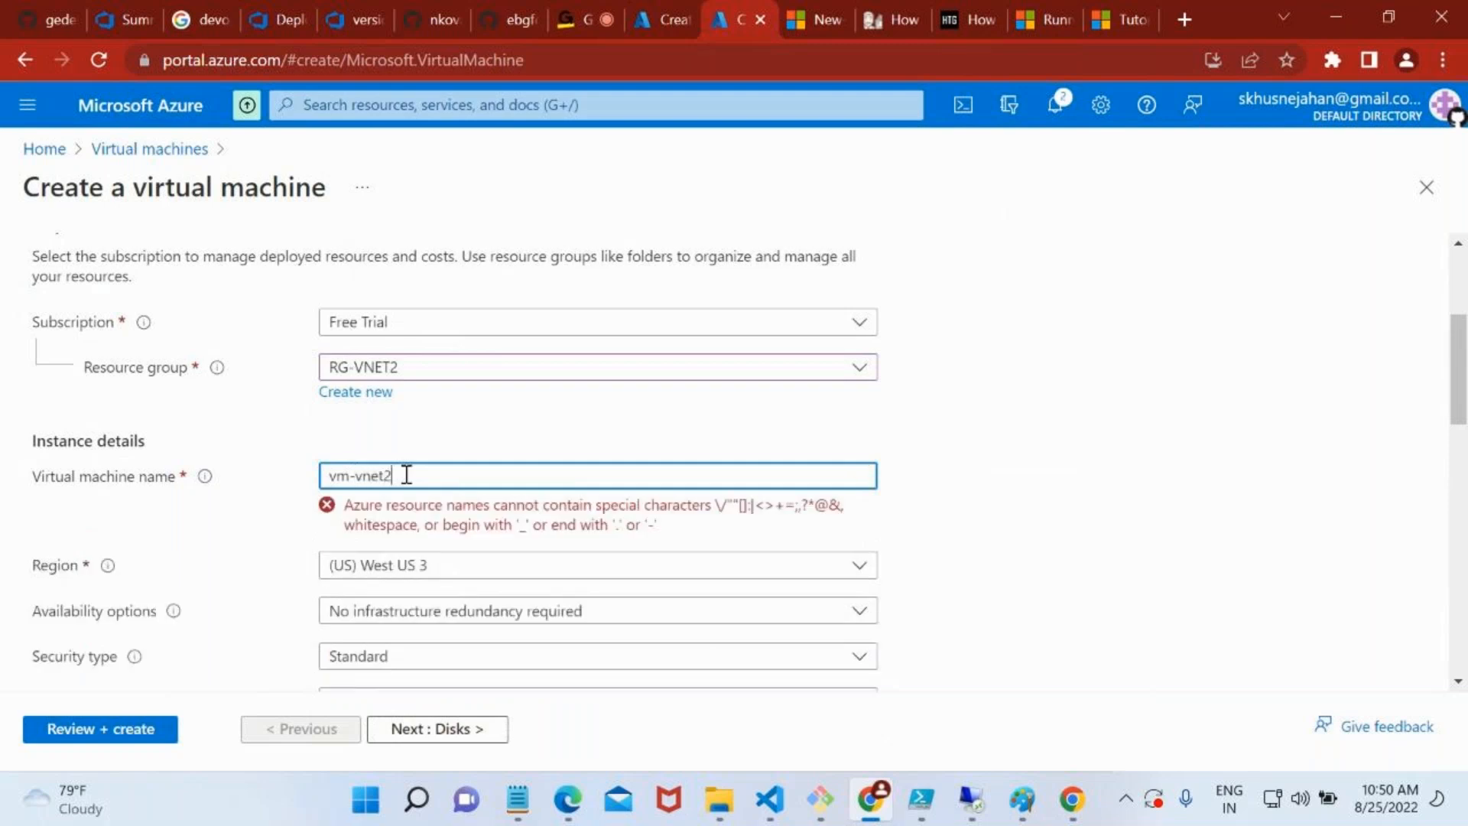
Set the image of vm-vnet2 to Windows Server 2019 Datacenter - Gen2
scroll(460, 464, "down", 2)
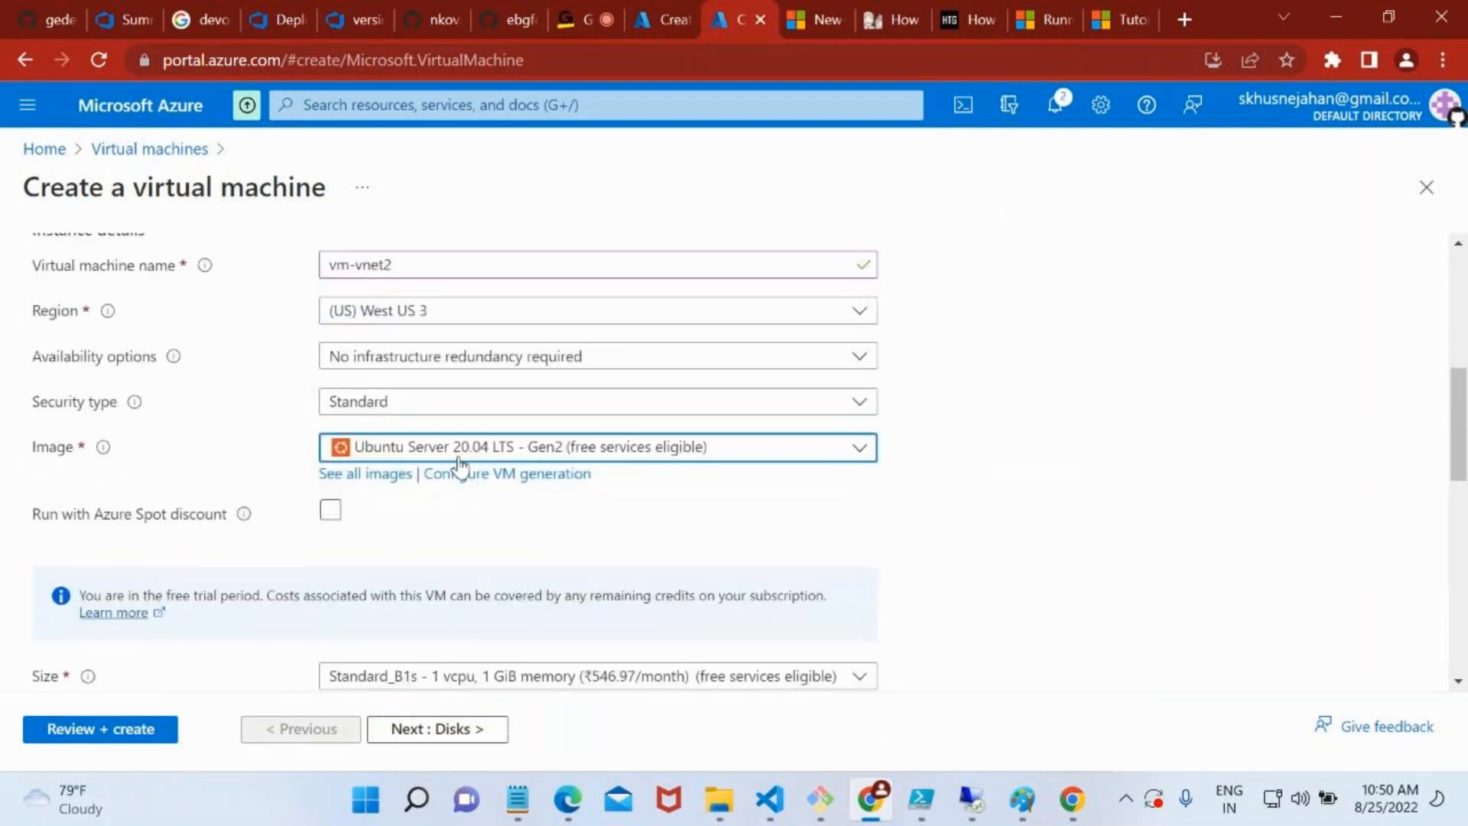
left_click(460, 459)
left_click(468, 577)
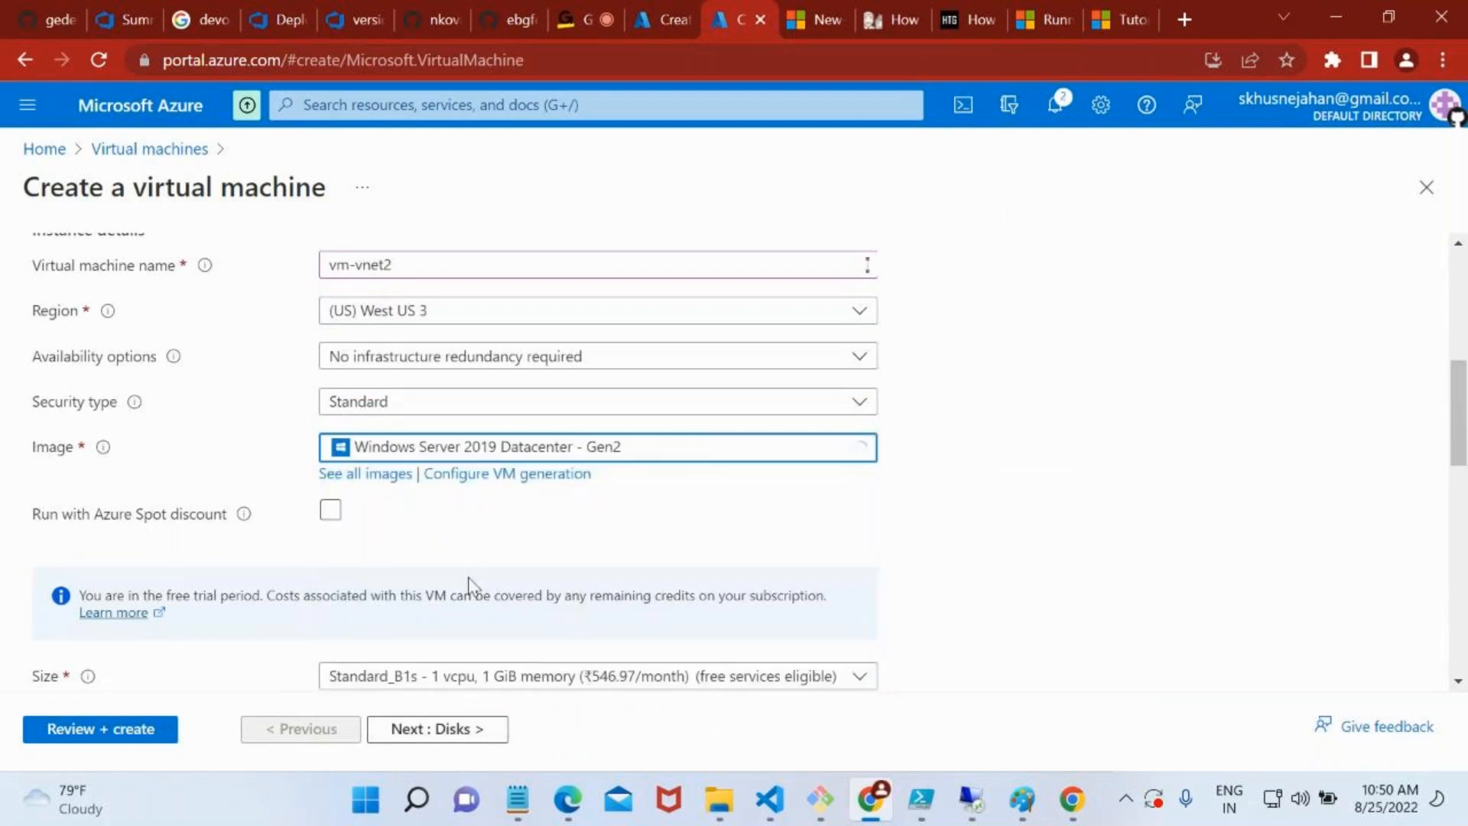
Set the size of vm-vnet2 to Standard_DS1_v2 with 1 vcpu and 3.5 GiB memory
scroll(468, 585, "down", 2)
left_click(459, 525)
left_click(567, 384)
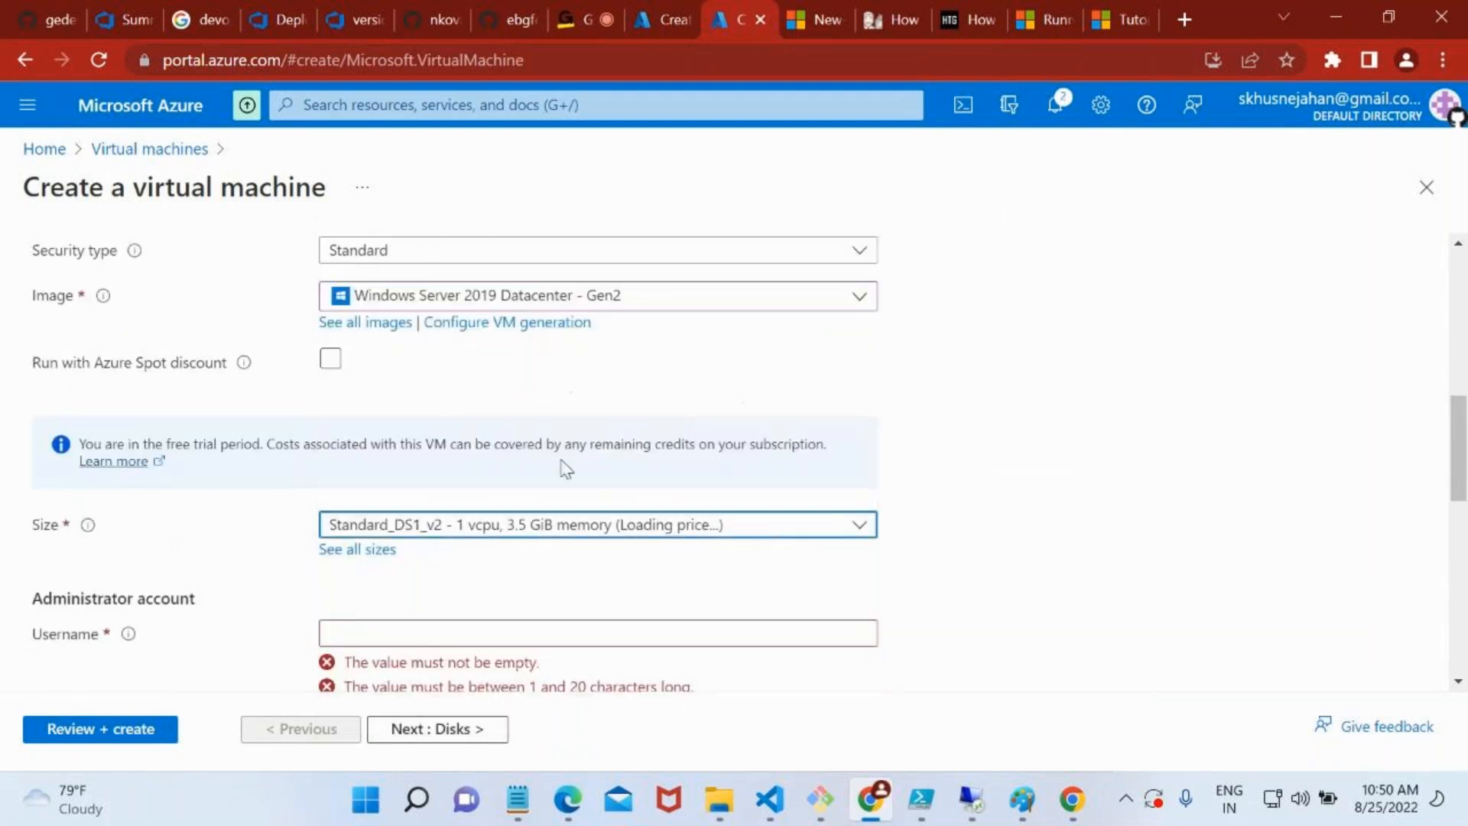
Fill in the administrator account of vm-vnet2 with username saadmin, and enter and confirm the account password
scroll(575, 549, "down", 2)
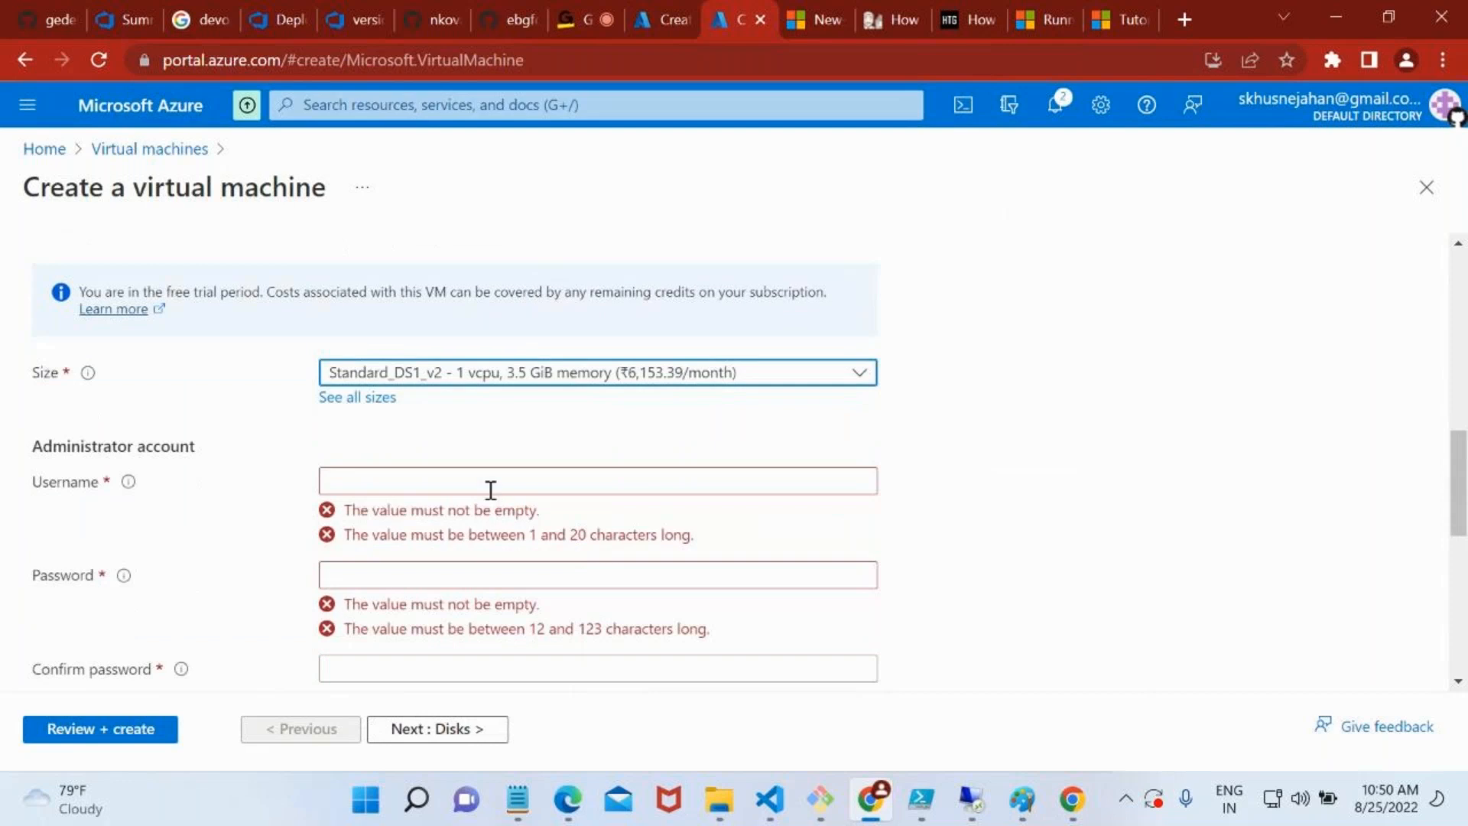
left_click(490, 482)
type("saadmin")
key("Tab")
type("••••••••")
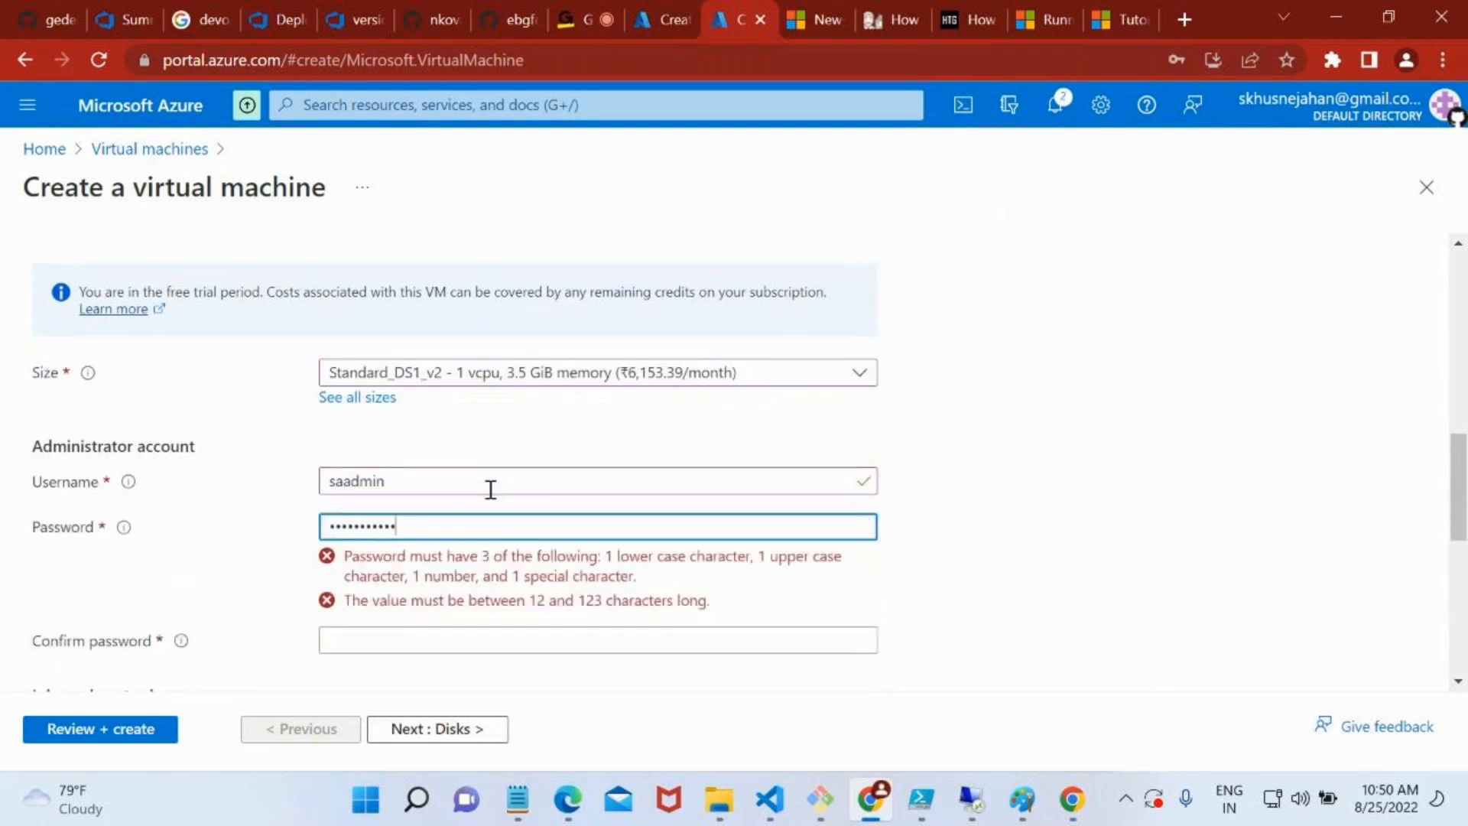
type("•")
scroll(491, 489, "down", 3)
left_click(426, 346)
type("••••••••")
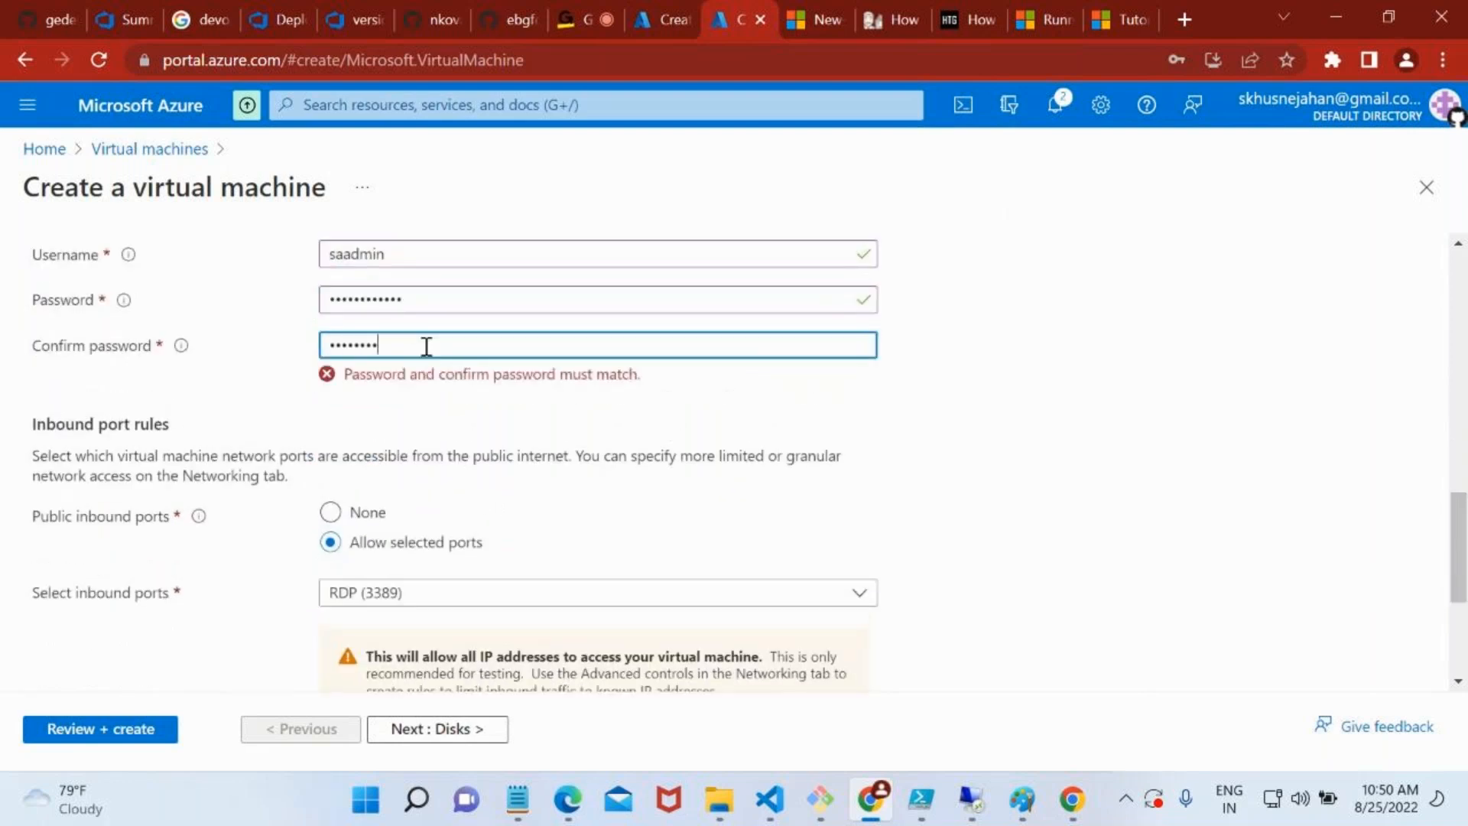
Check the inbound port options and licensing settings of vm-vnet2, keeping RDP (3389) as the only allowed port
scroll(426, 344, "down", 3)
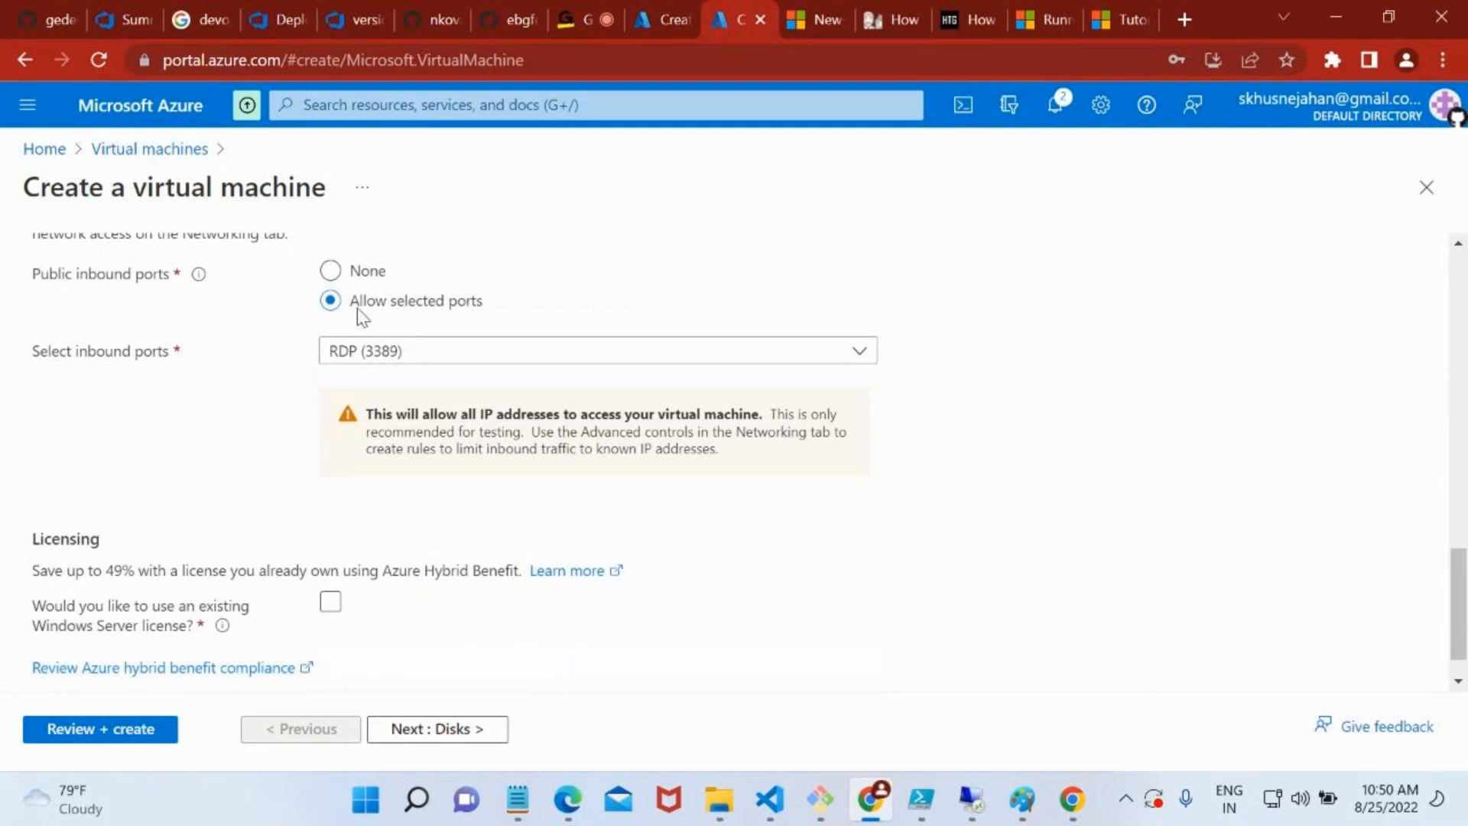
left_click(371, 353)
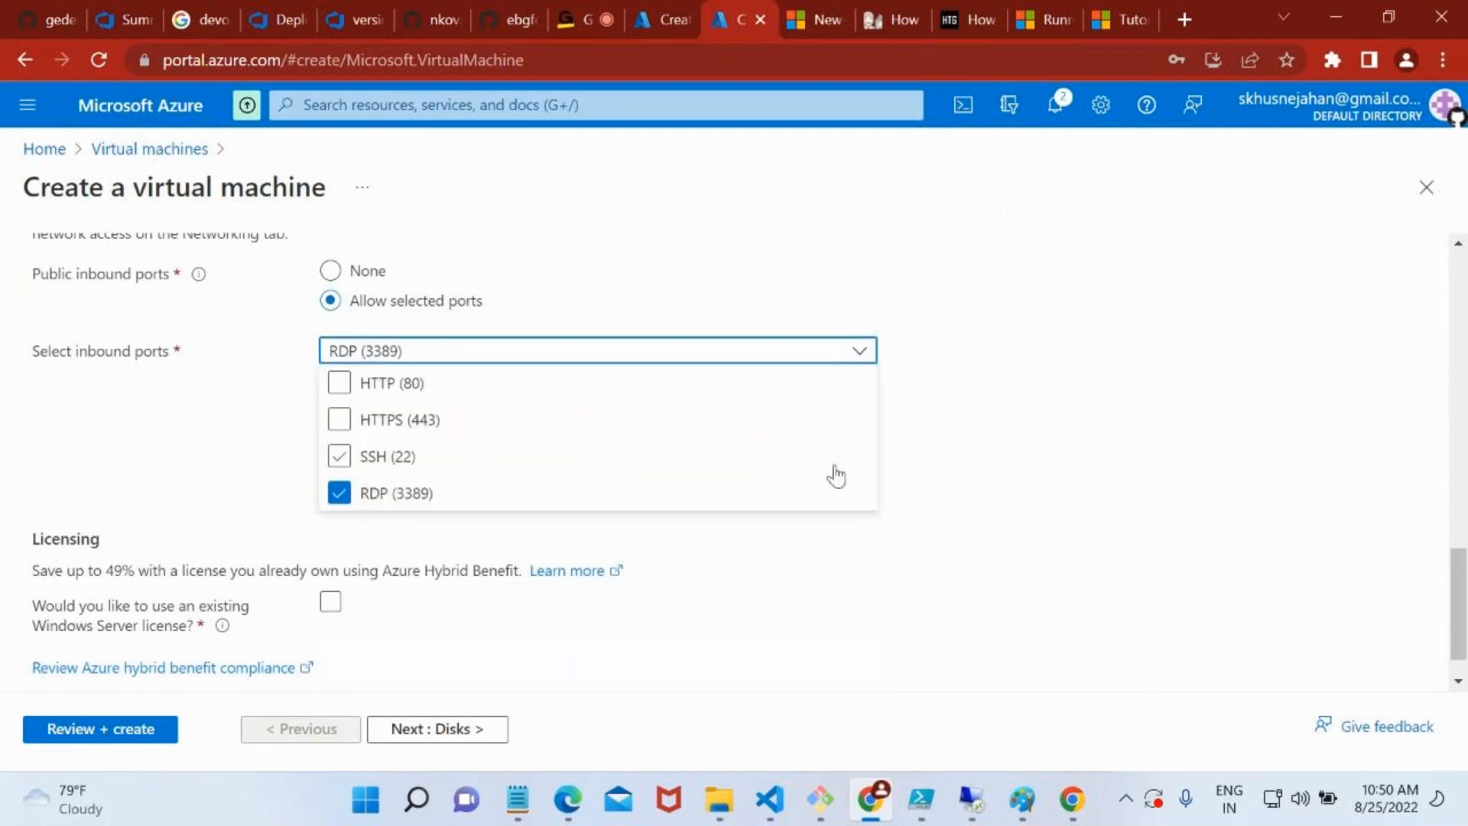
left_click(956, 472)
scroll(474, 545, "down", 1)
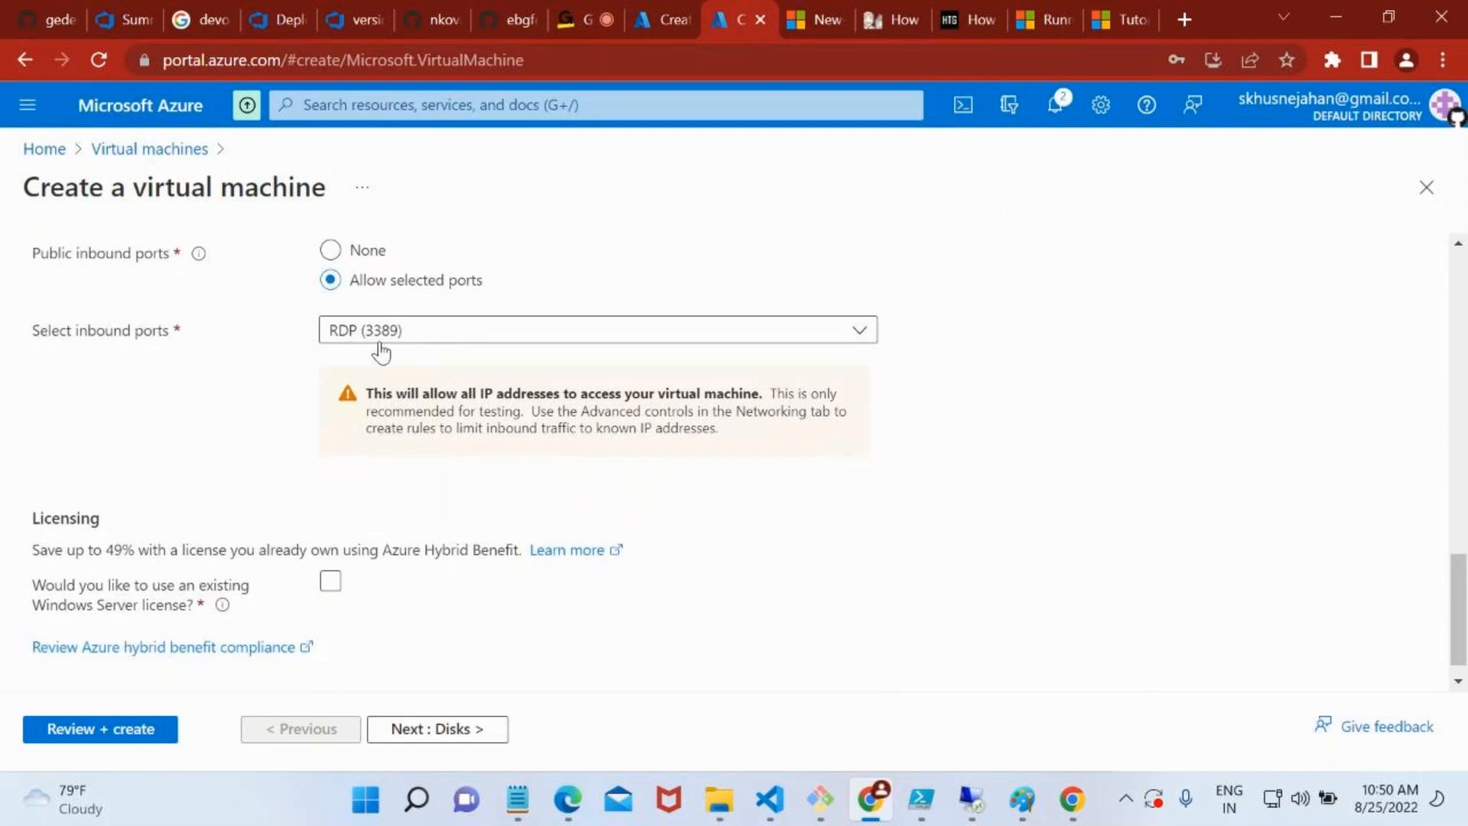
scroll(458, 675, "down", 1)
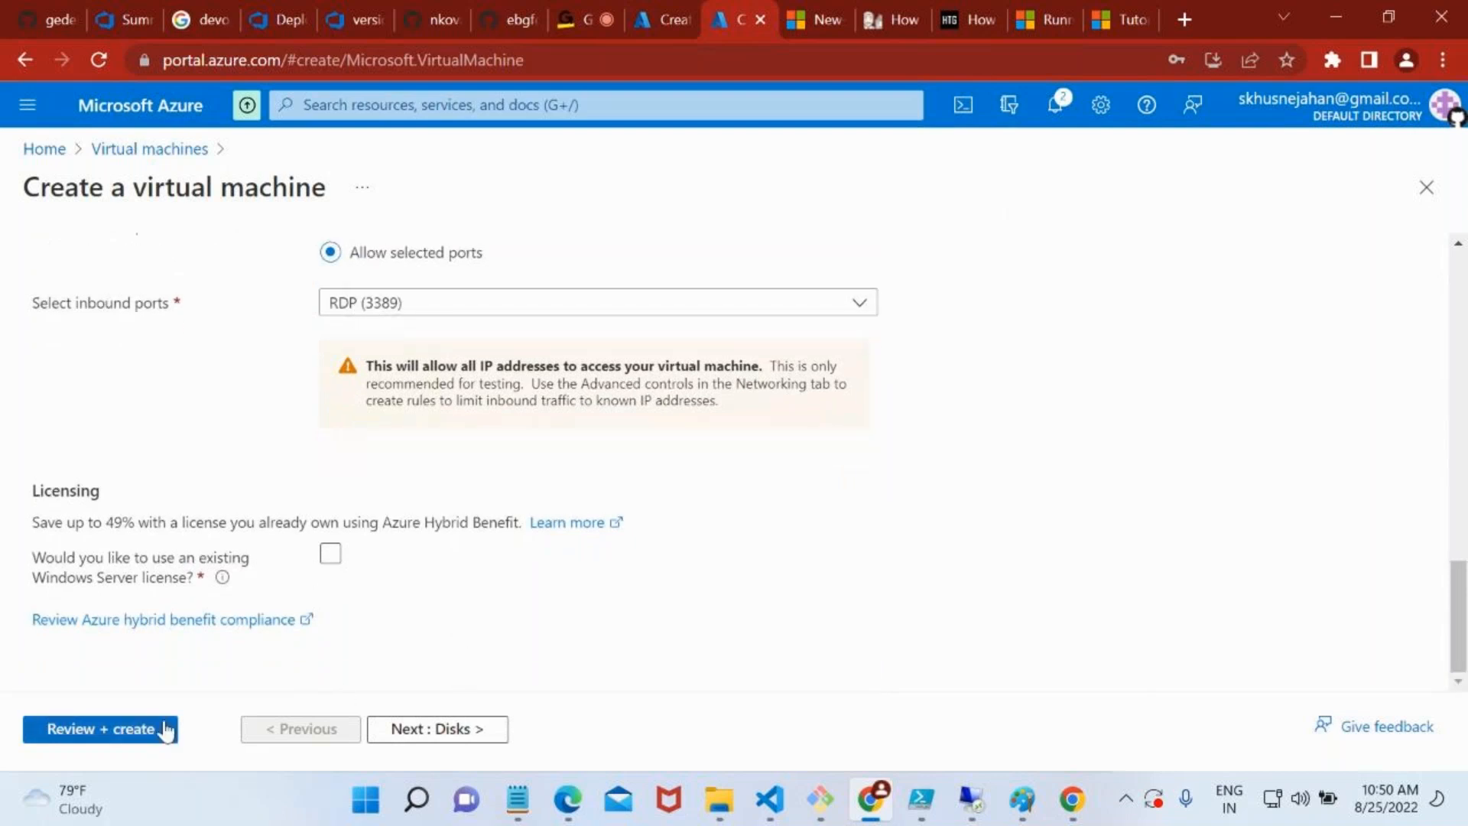
Check the networking settings for vm-vnet2, keep myvnet2 with its default subnet, and proceed to review and validation
scroll(237, 671, "up", 2)
scroll(237, 671, "up", 10)
left_click(212, 279)
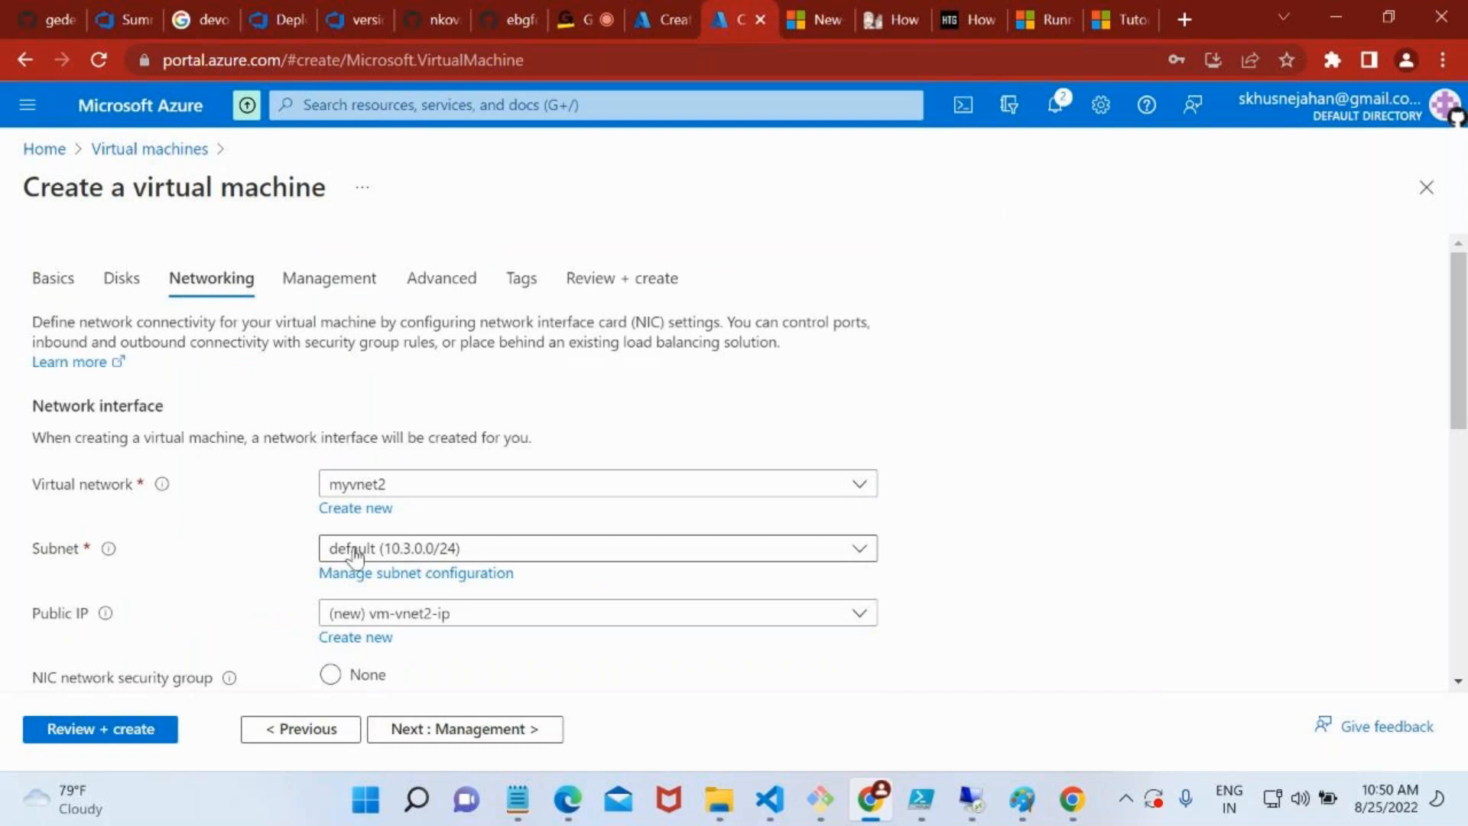
left_click(117, 735)
left_click(107, 734)
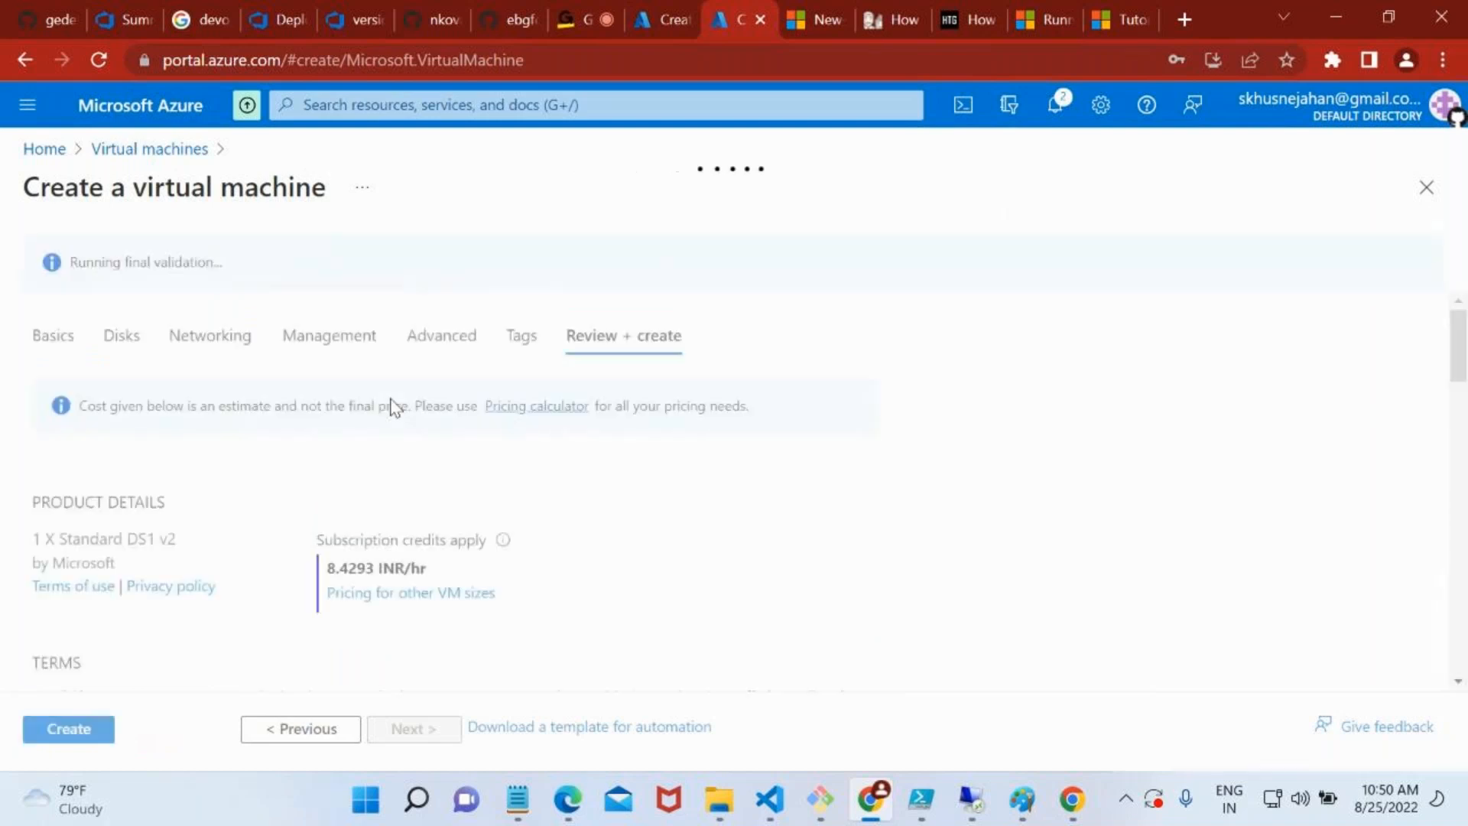
Create both validated virtual machines, vm-vnet1 first and vm-vnet2 second, and return to the first machine's portal tab
left_click(648, 11)
left_click(104, 729)
left_click(765, 23)
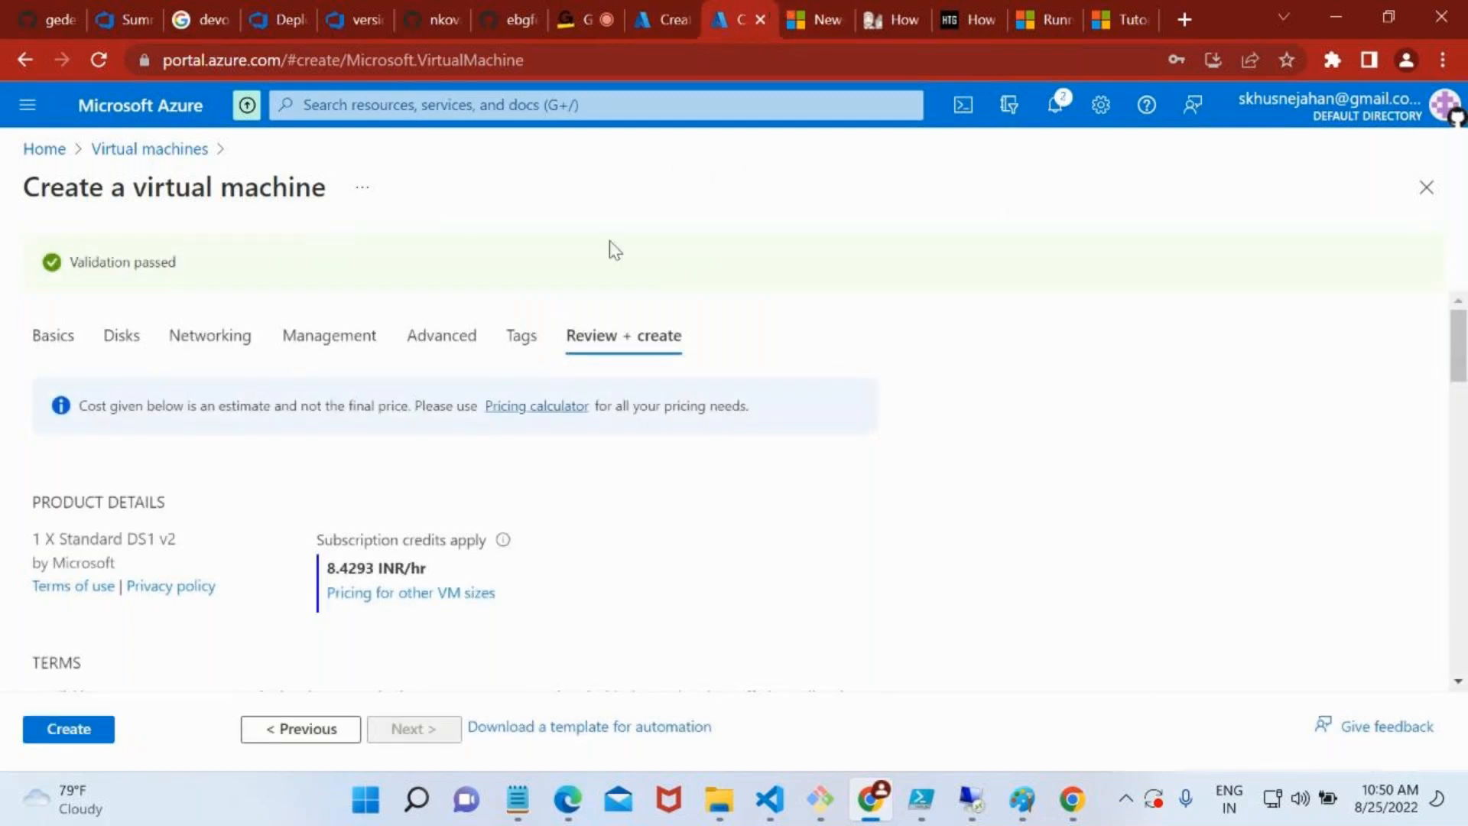
left_click(105, 729)
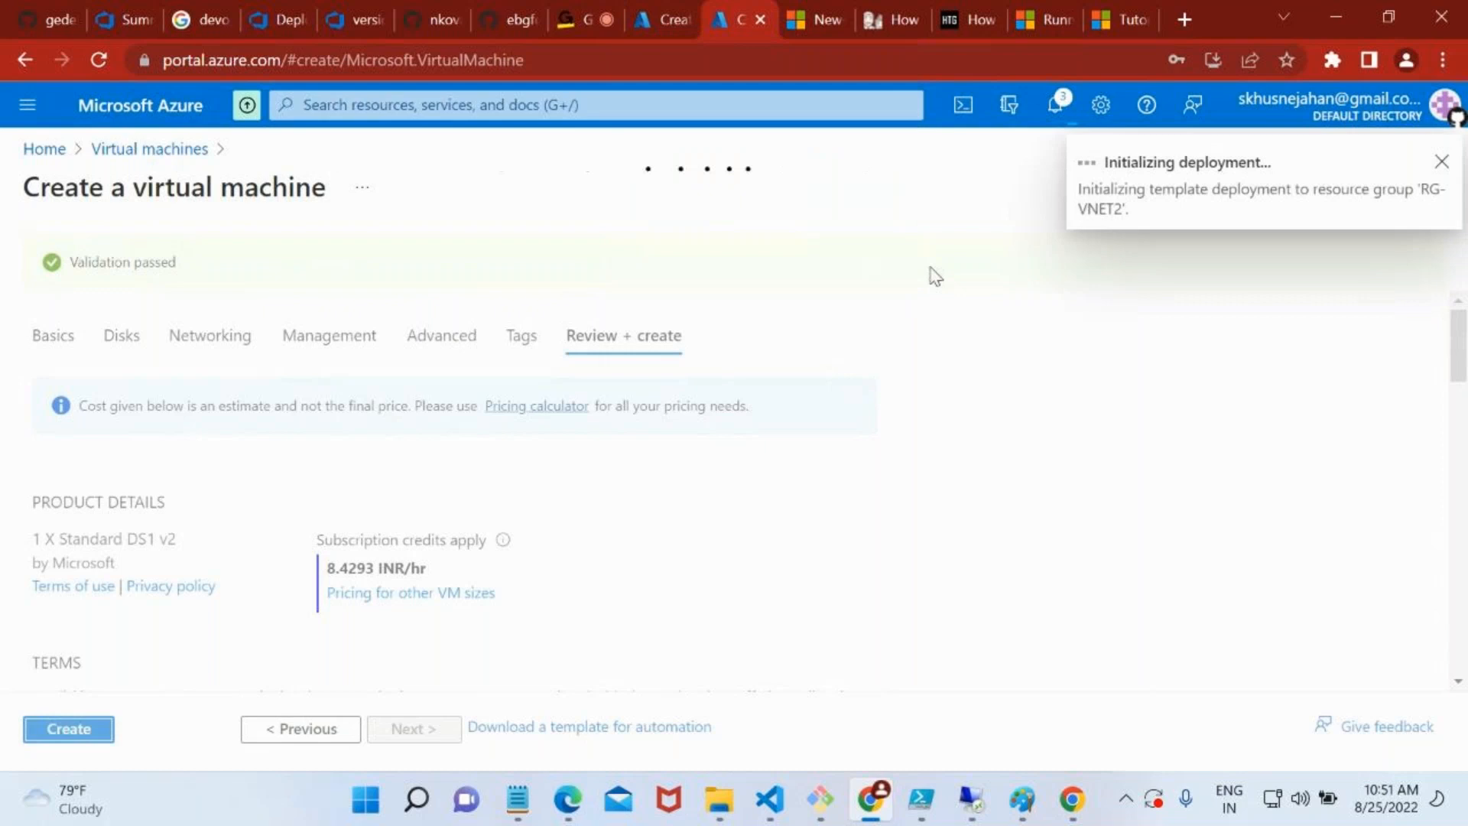
left_click(675, 5)
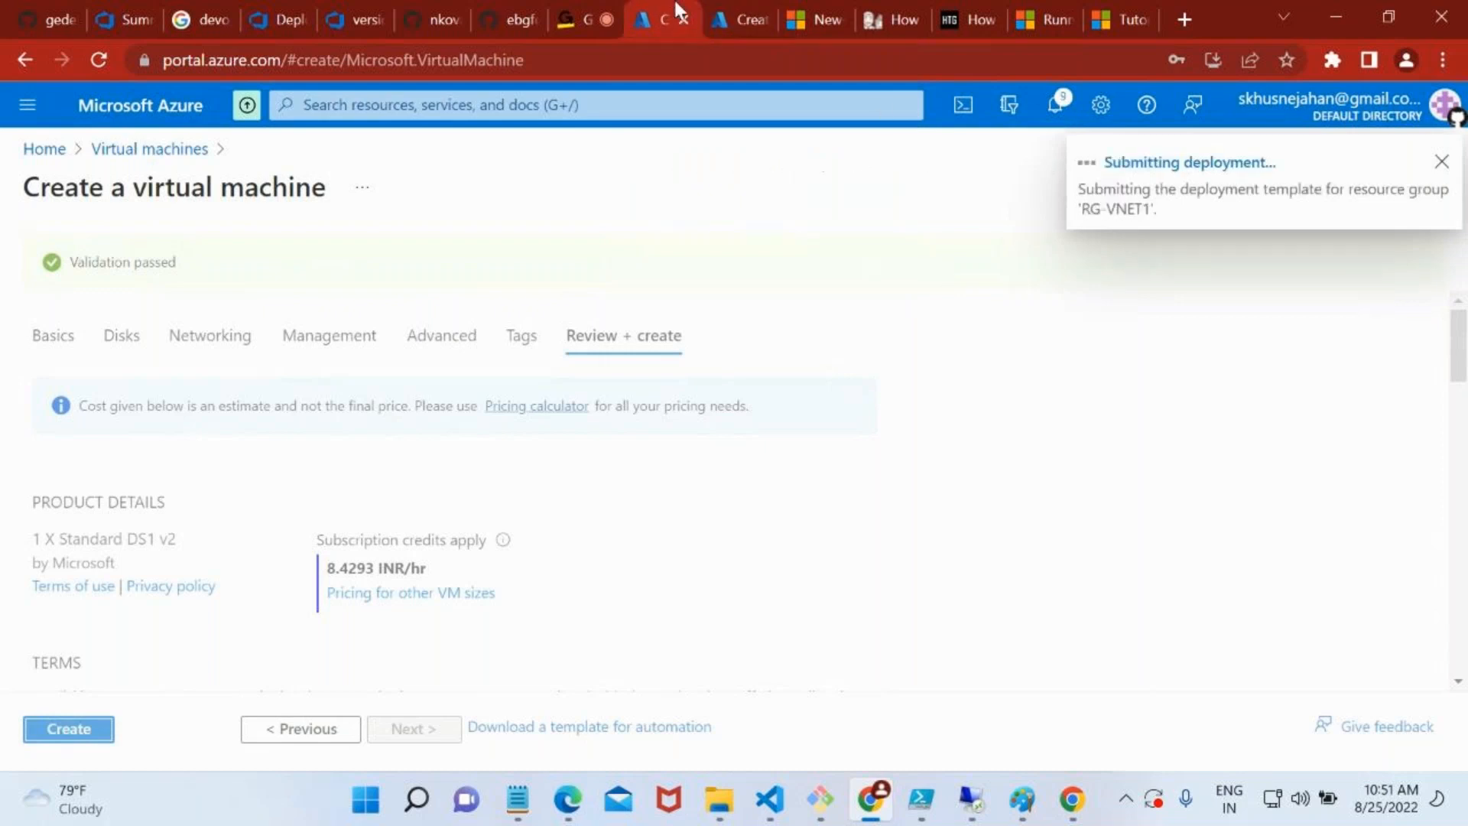
left_click(449, 103)
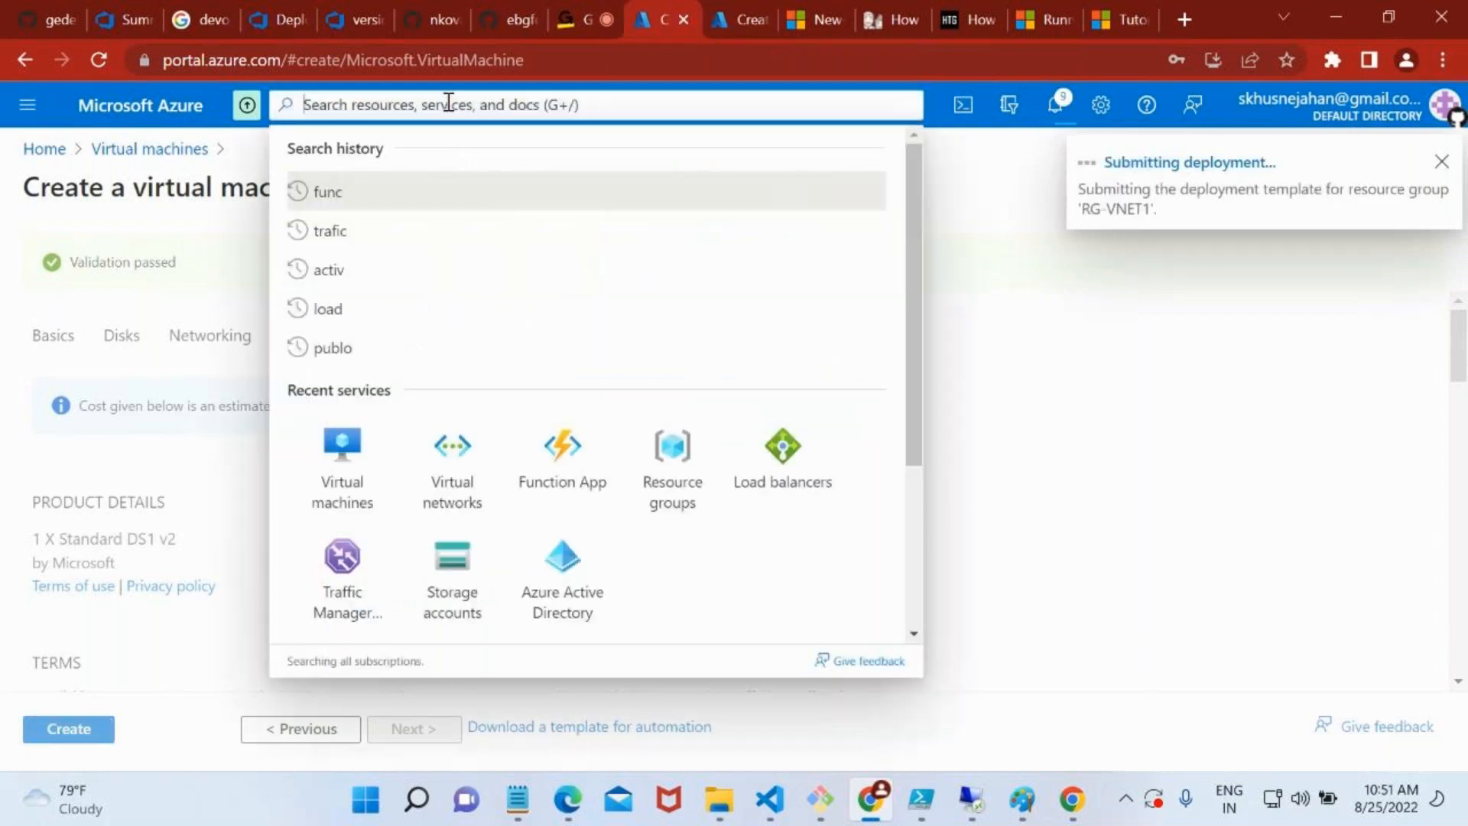
left_click(460, 471)
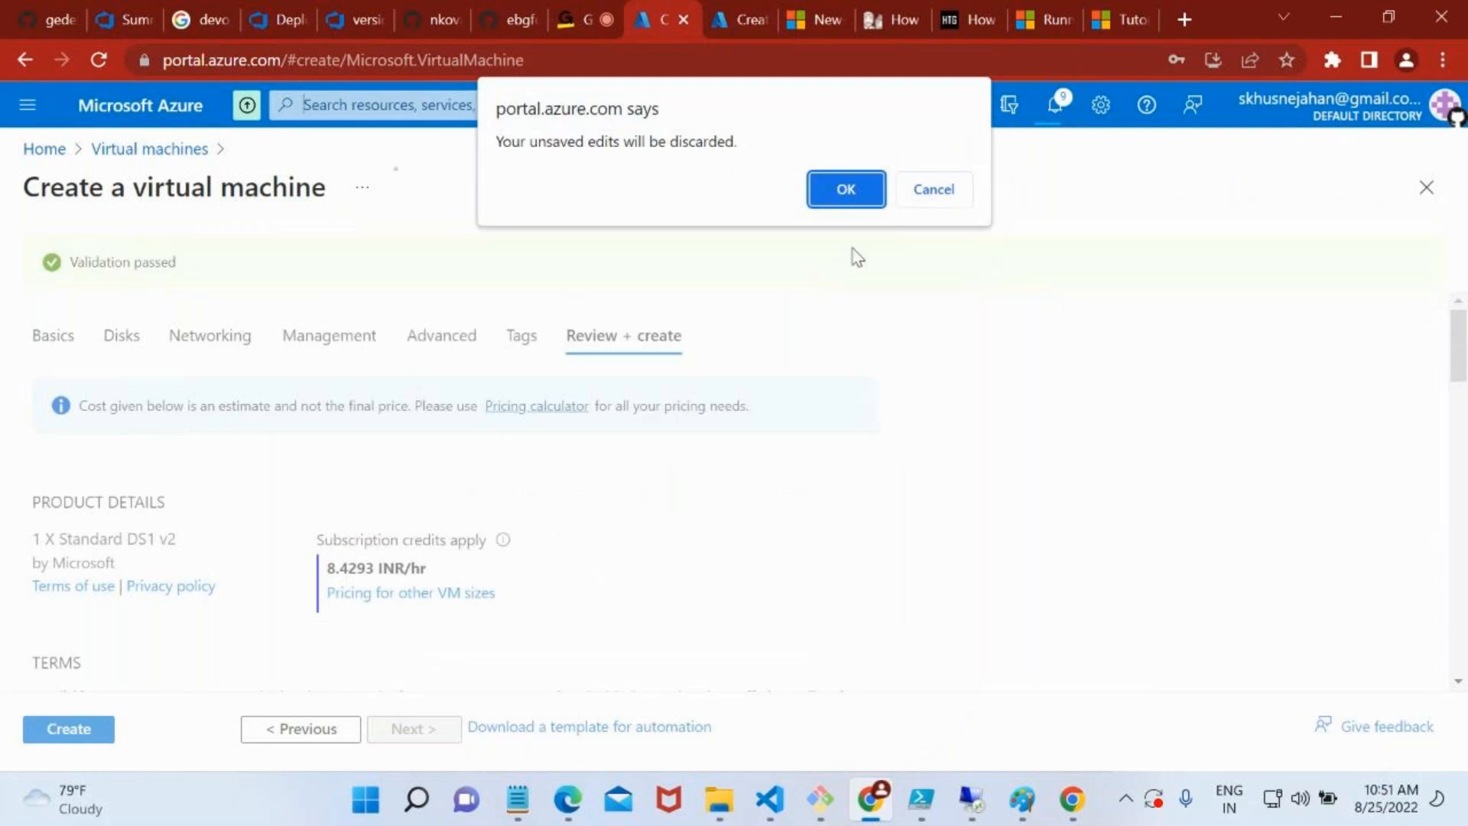
left_click(961, 189)
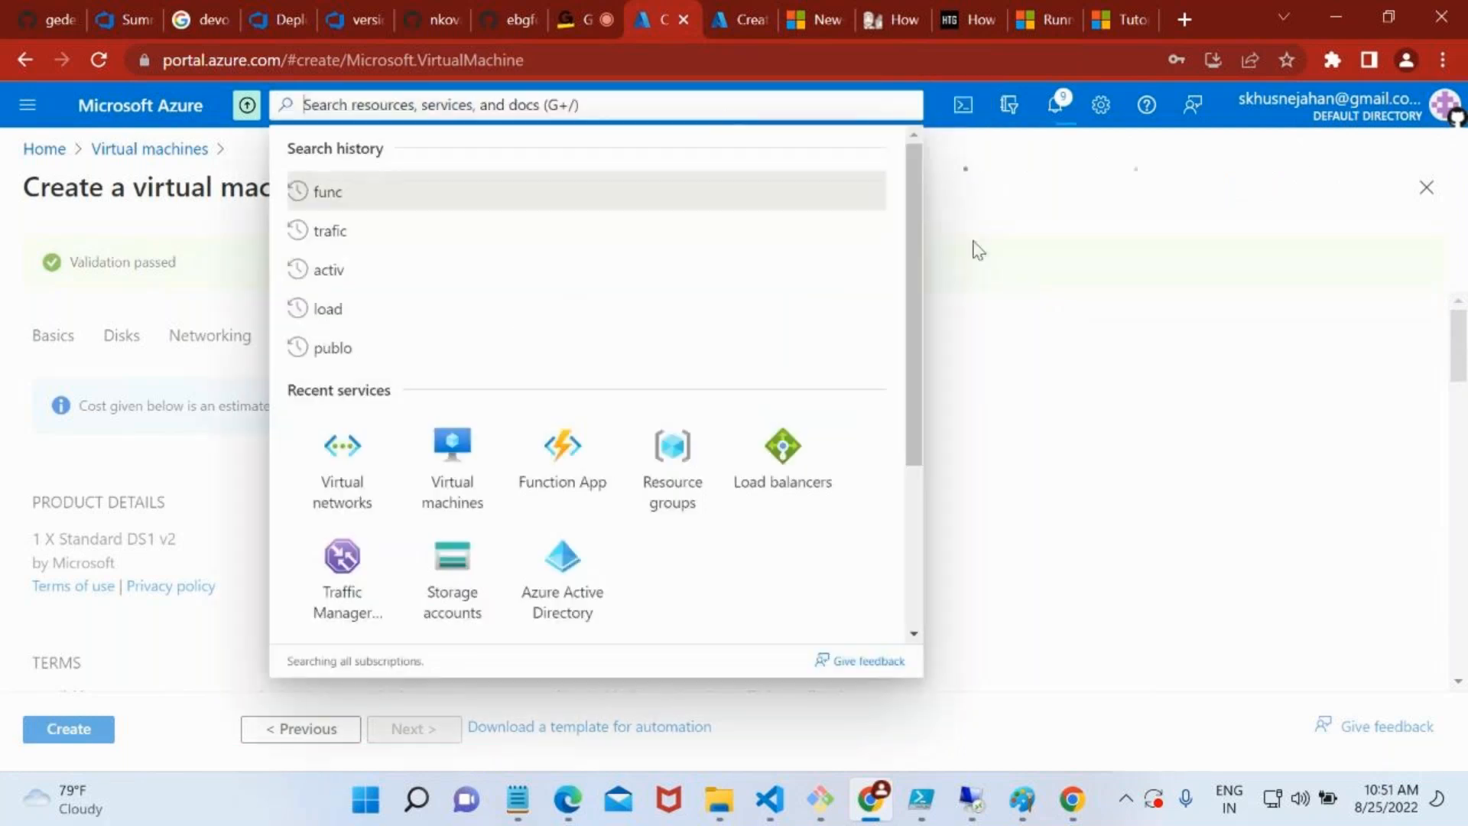
left_click(970, 245)
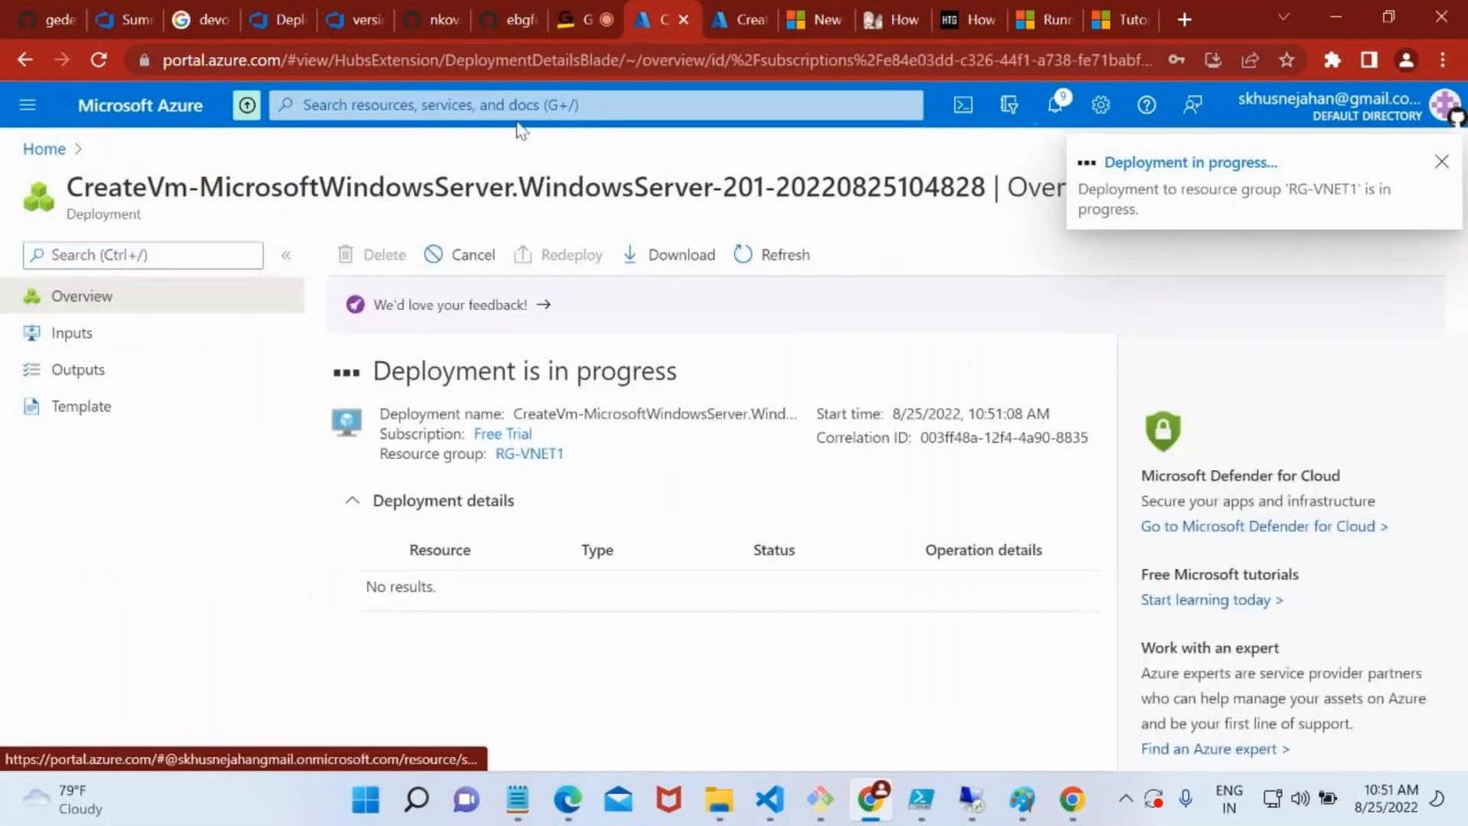
Open the peerings of virtual network myvnet1 and check the peering status of peerlink1
left_click(386, 105)
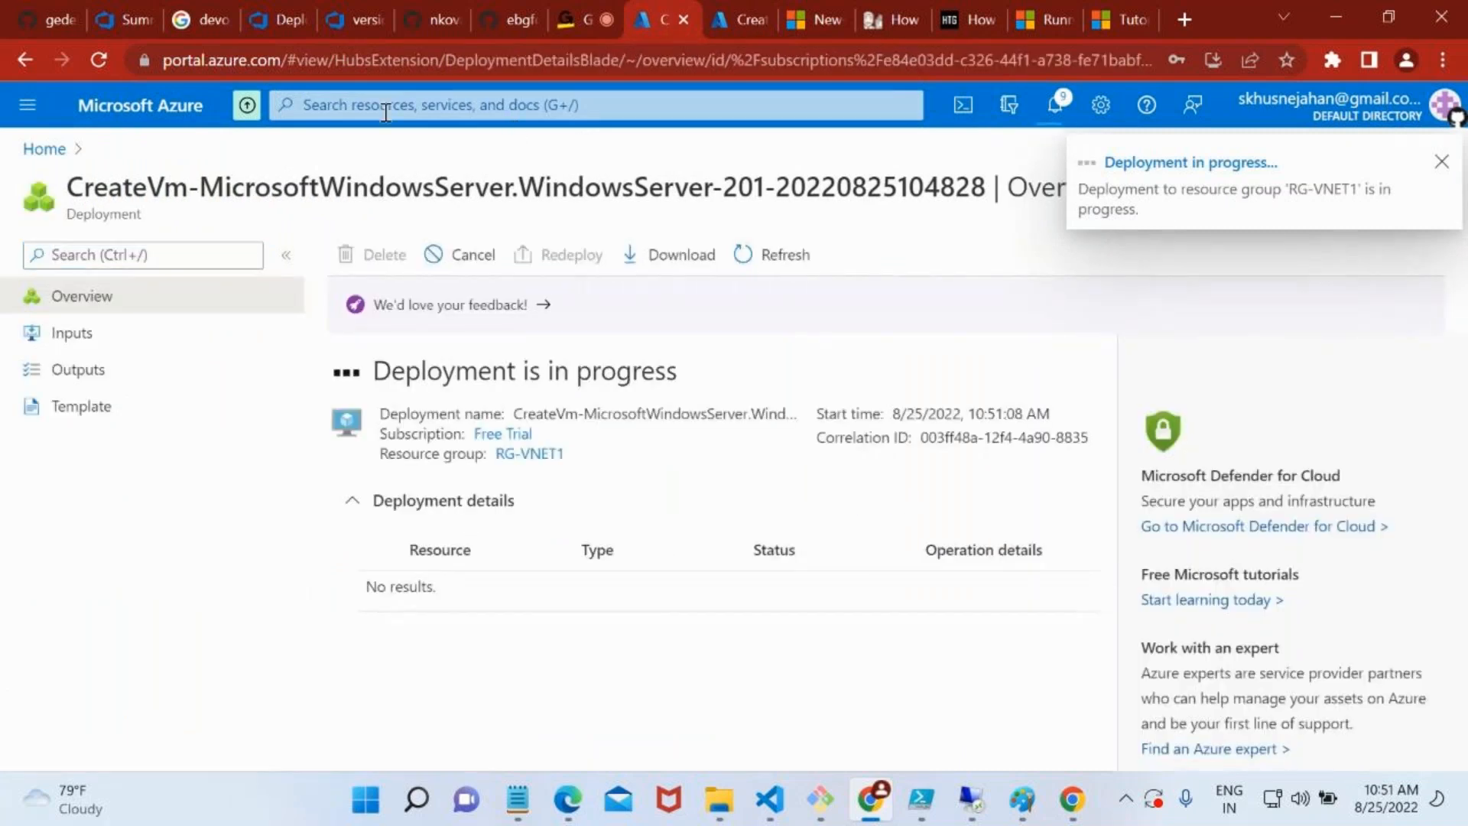
left_click(342, 463)
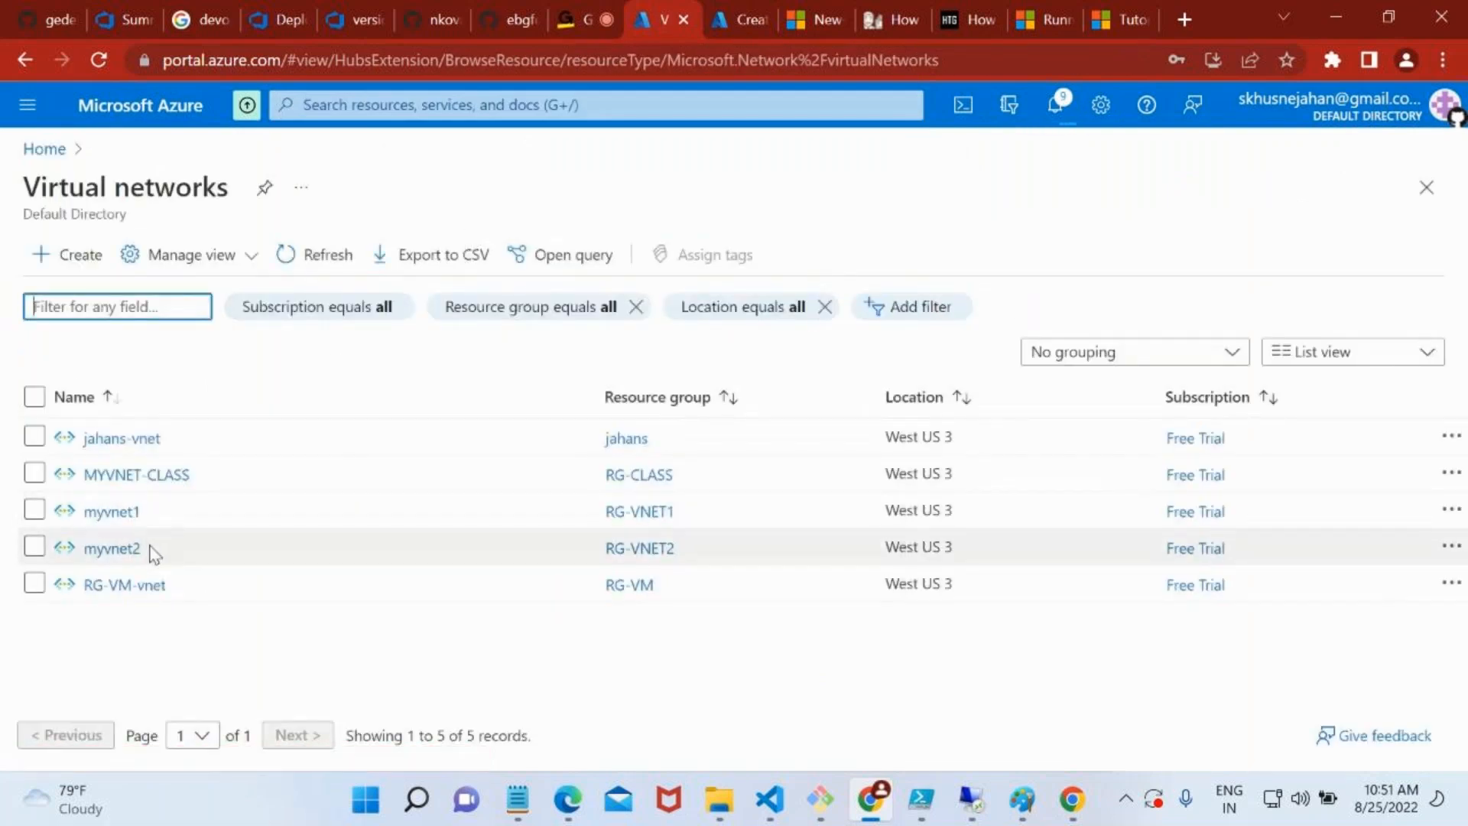
left_click(117, 514)
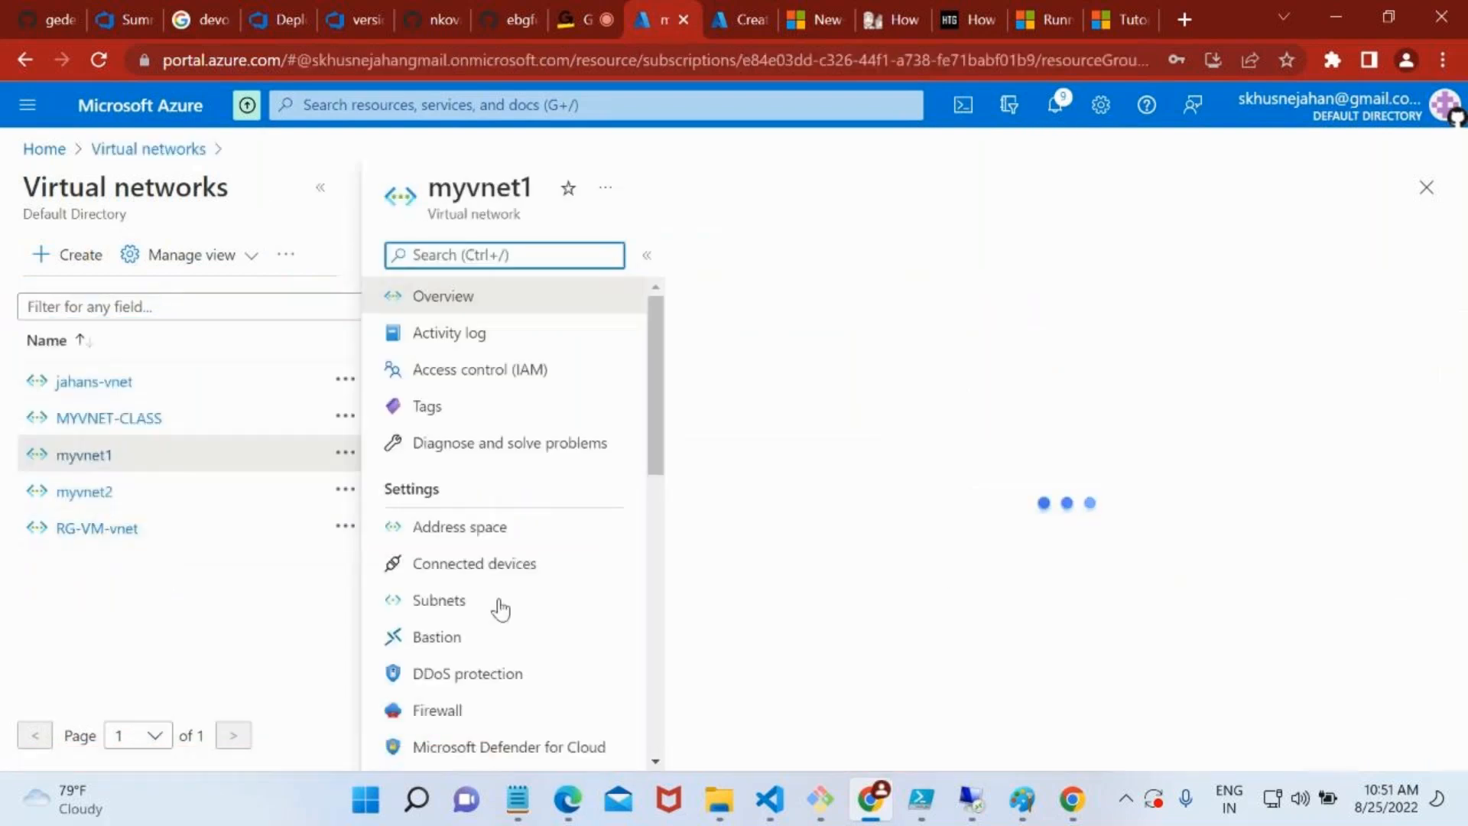
scroll(501, 610, "down", 3)
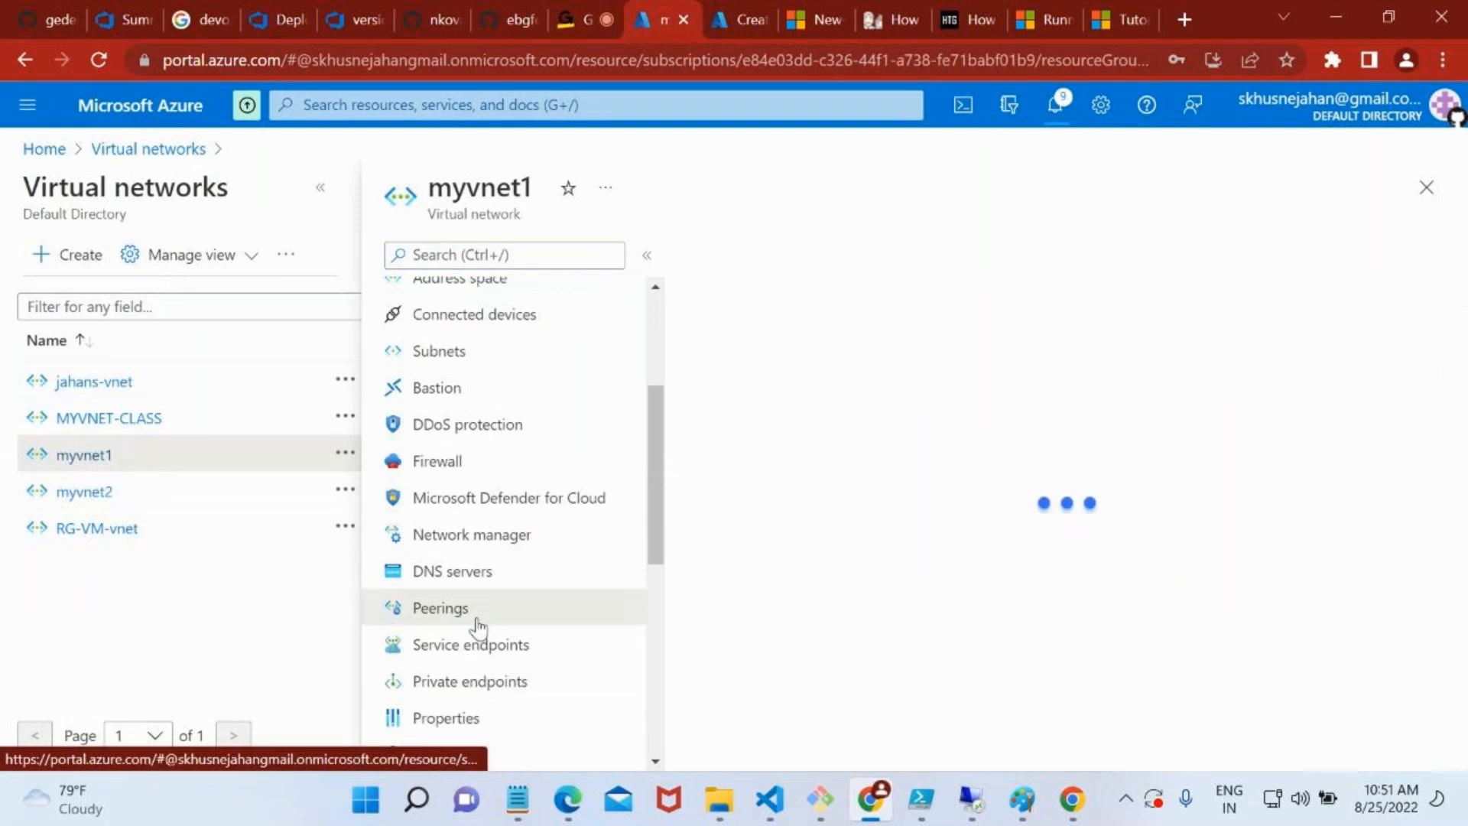
left_click(477, 624)
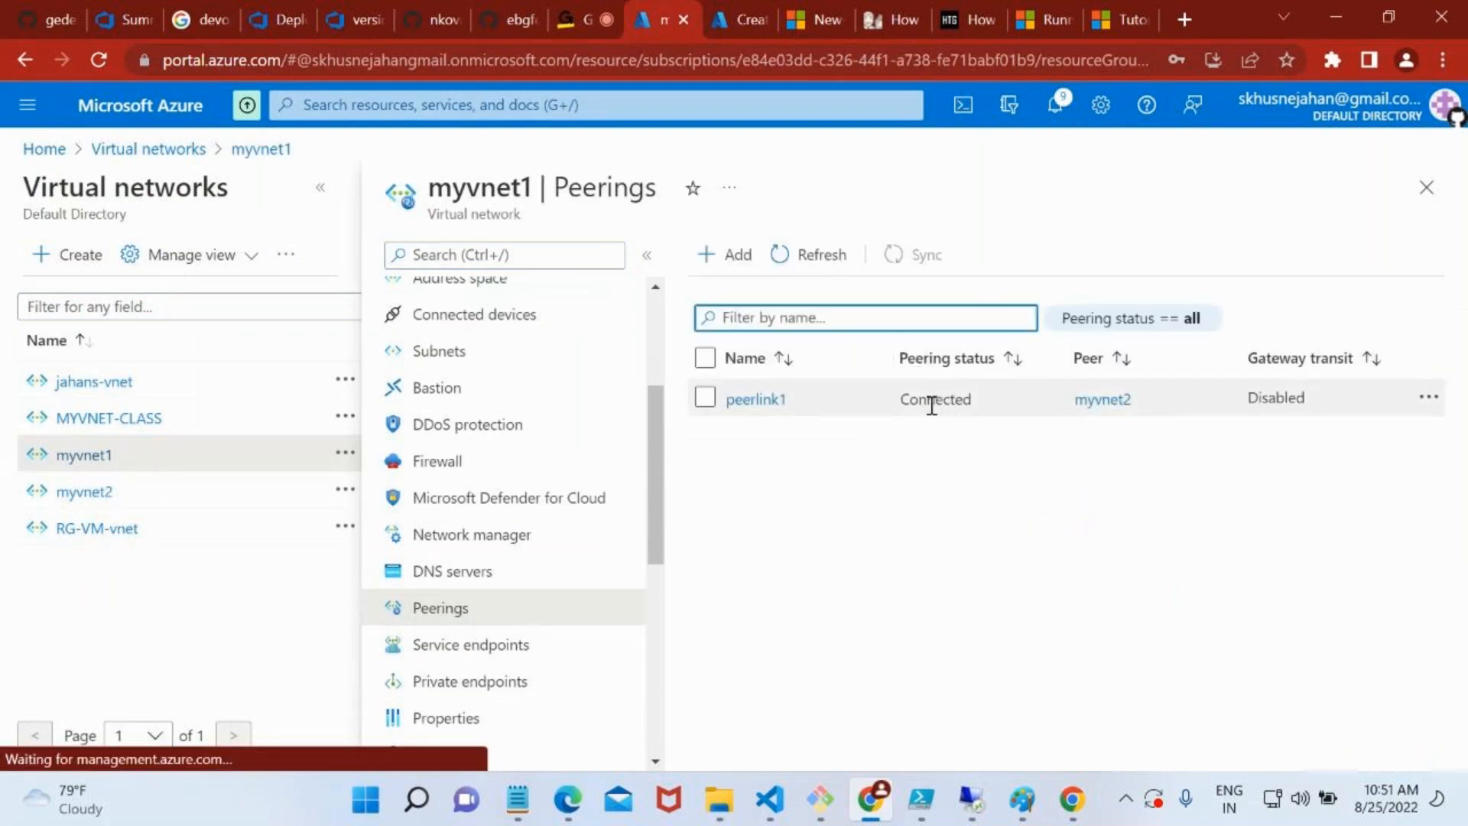
double_click(931, 405)
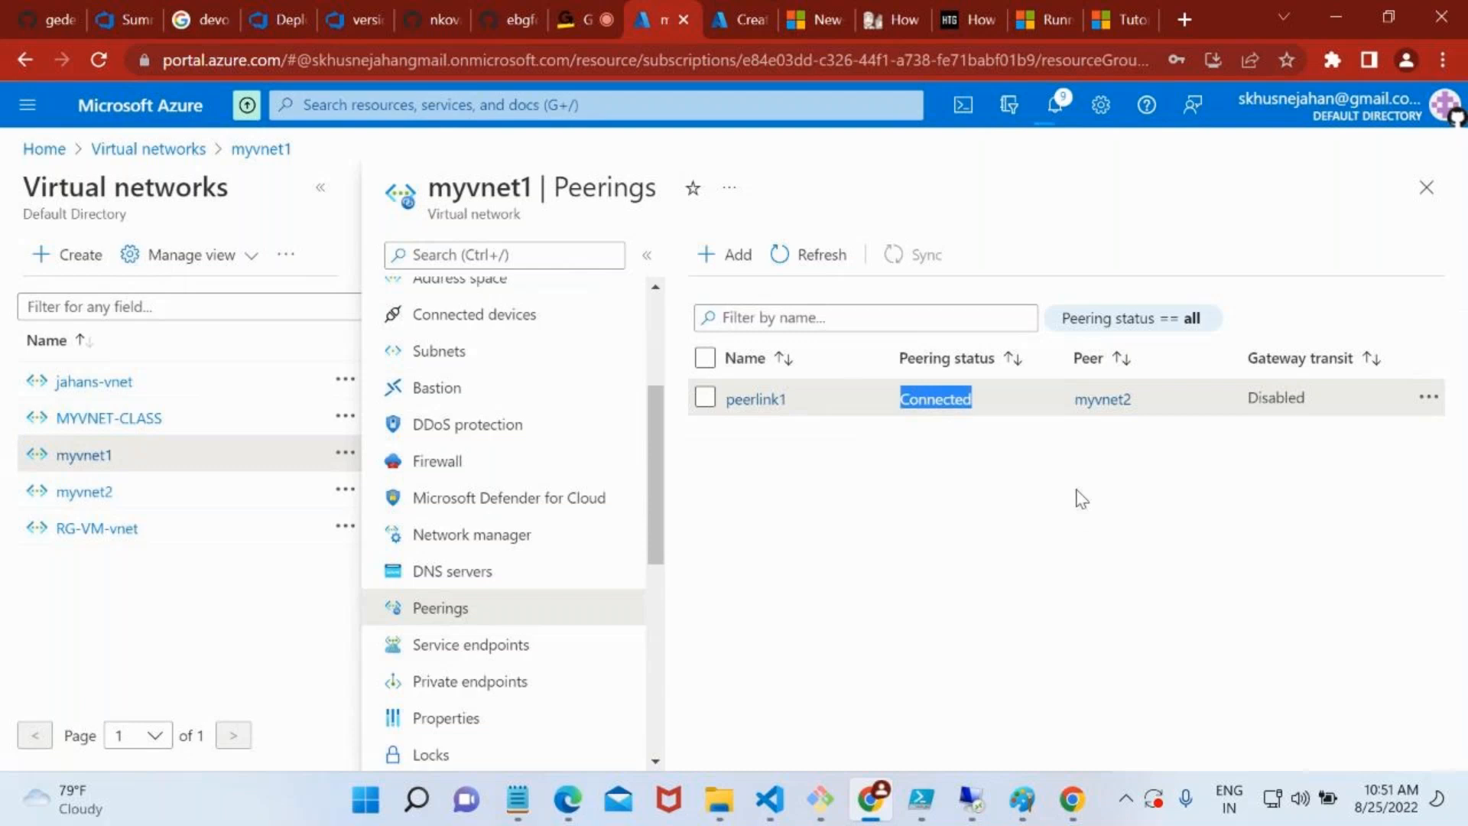
Check the deployment progress of vm-vnet2 and launch Remote Desktop Connection with the mstsc command
left_click(750, 11)
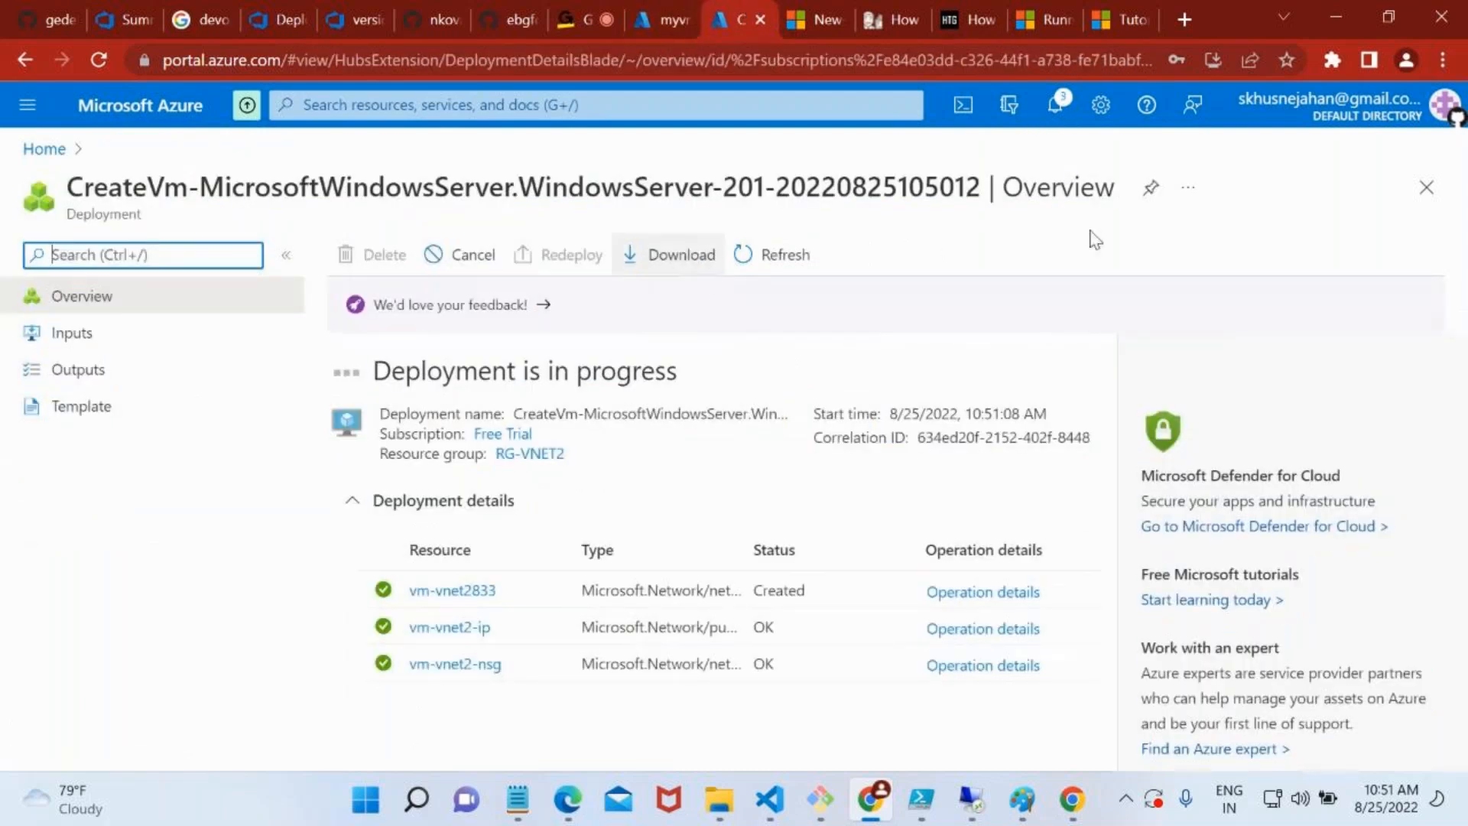
key("super+r")
type("mstsc")
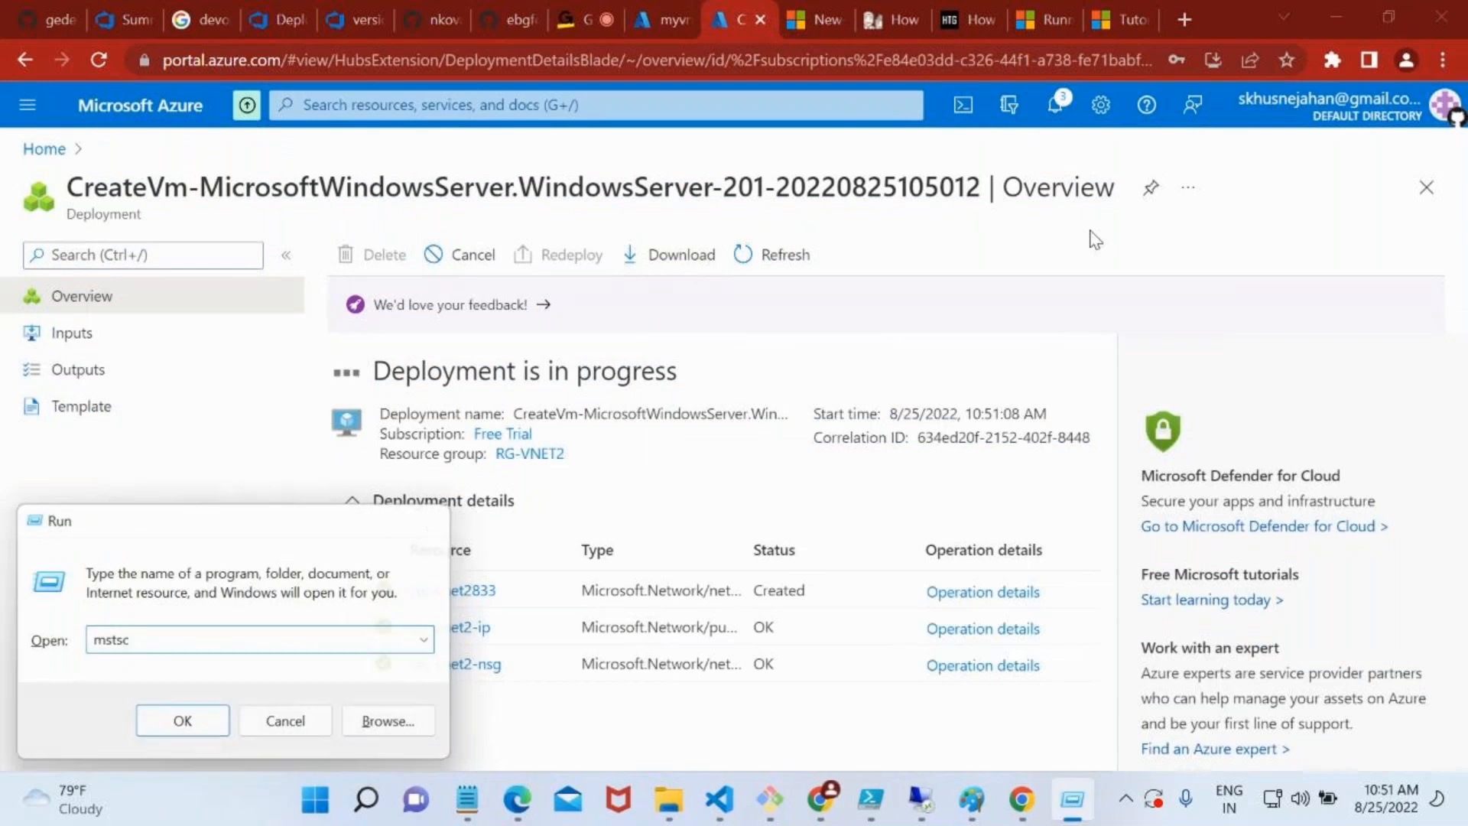
key("Return")
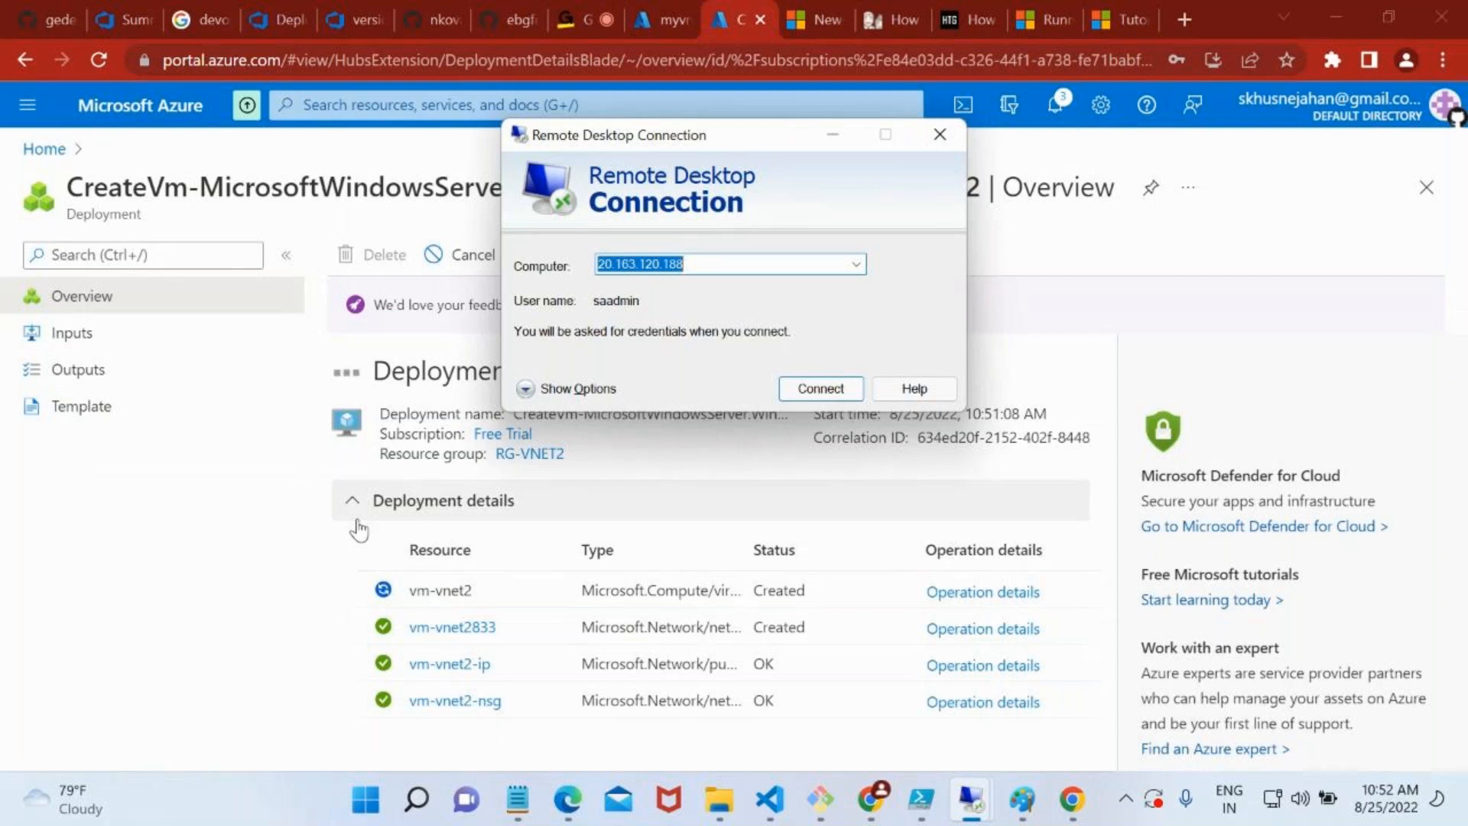
Search the web from the documentation tab for global vnet peering in azure portal and look through the results
left_click(1124, 11)
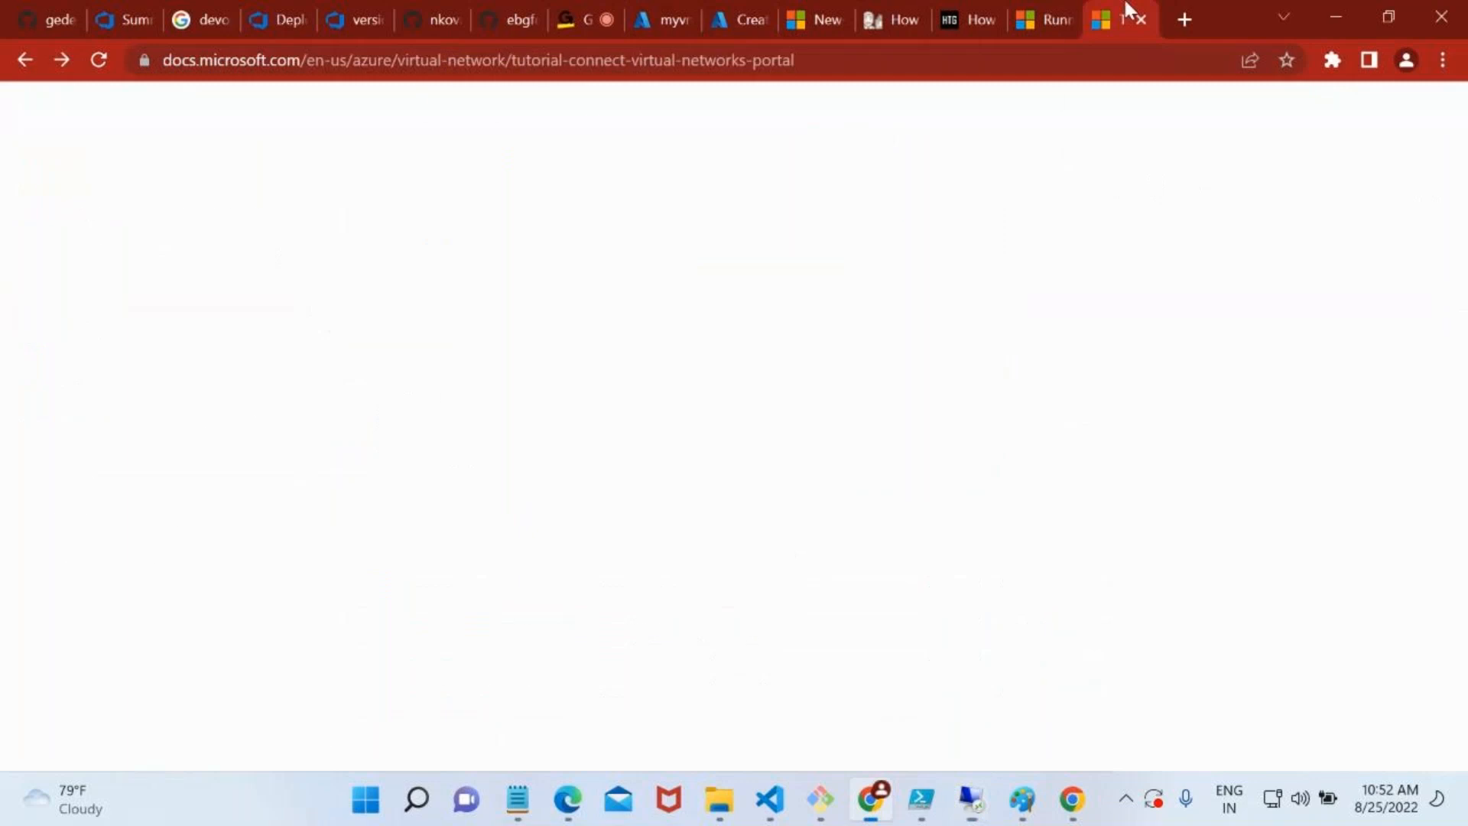
left_click(660, 72)
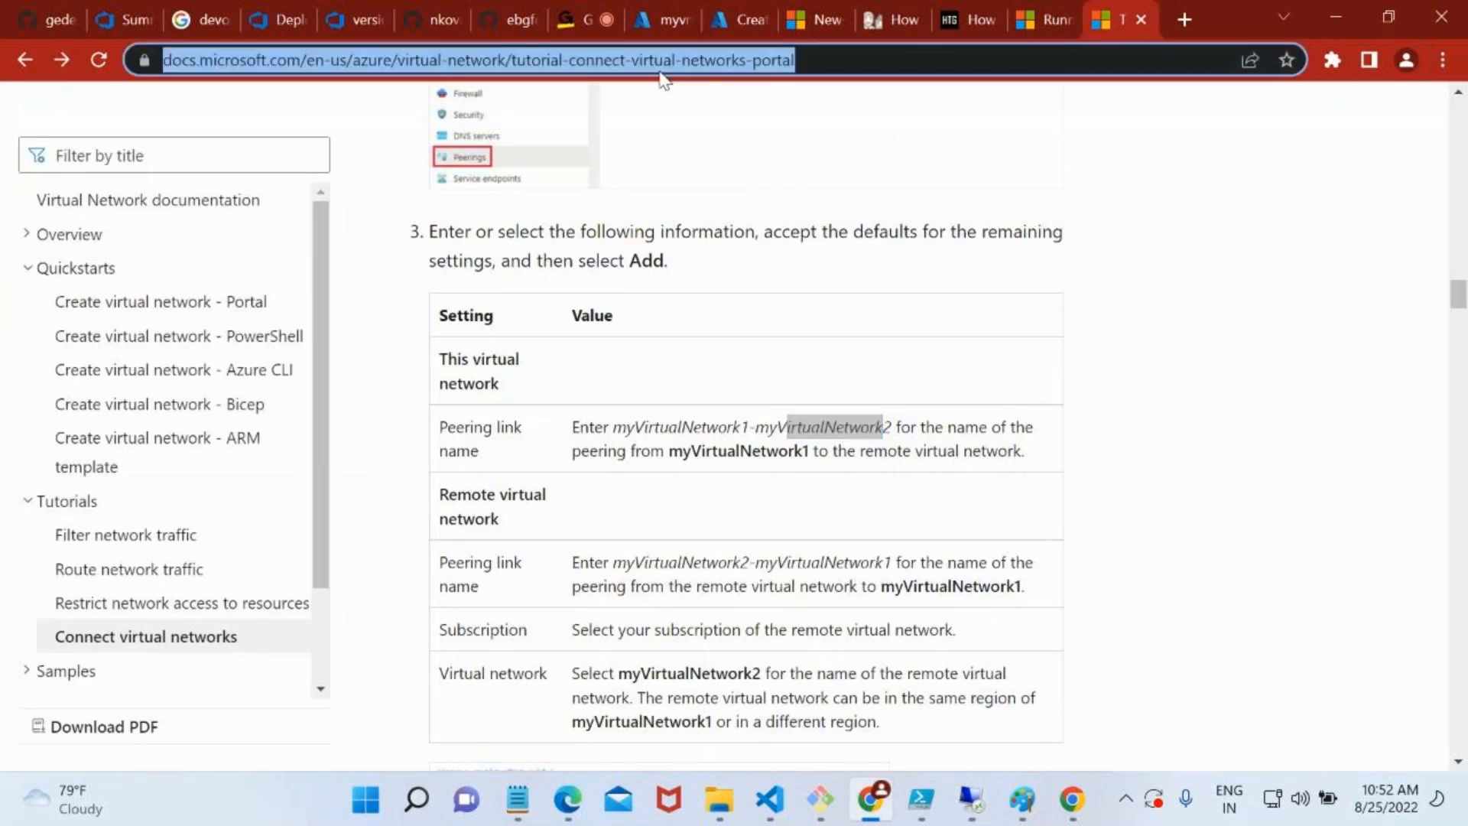
type("global v")
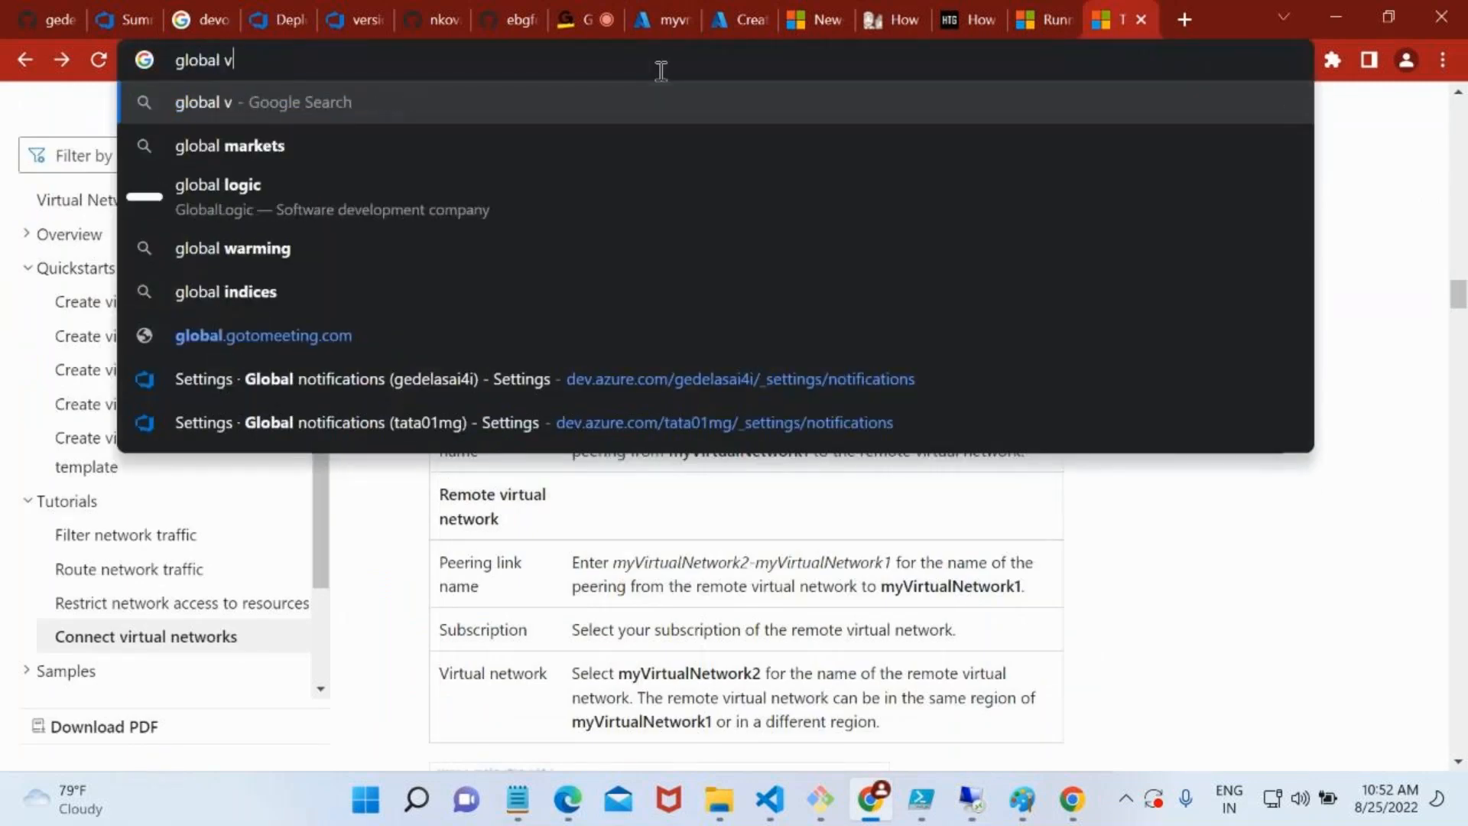
type("net peerign in azyre poerta")
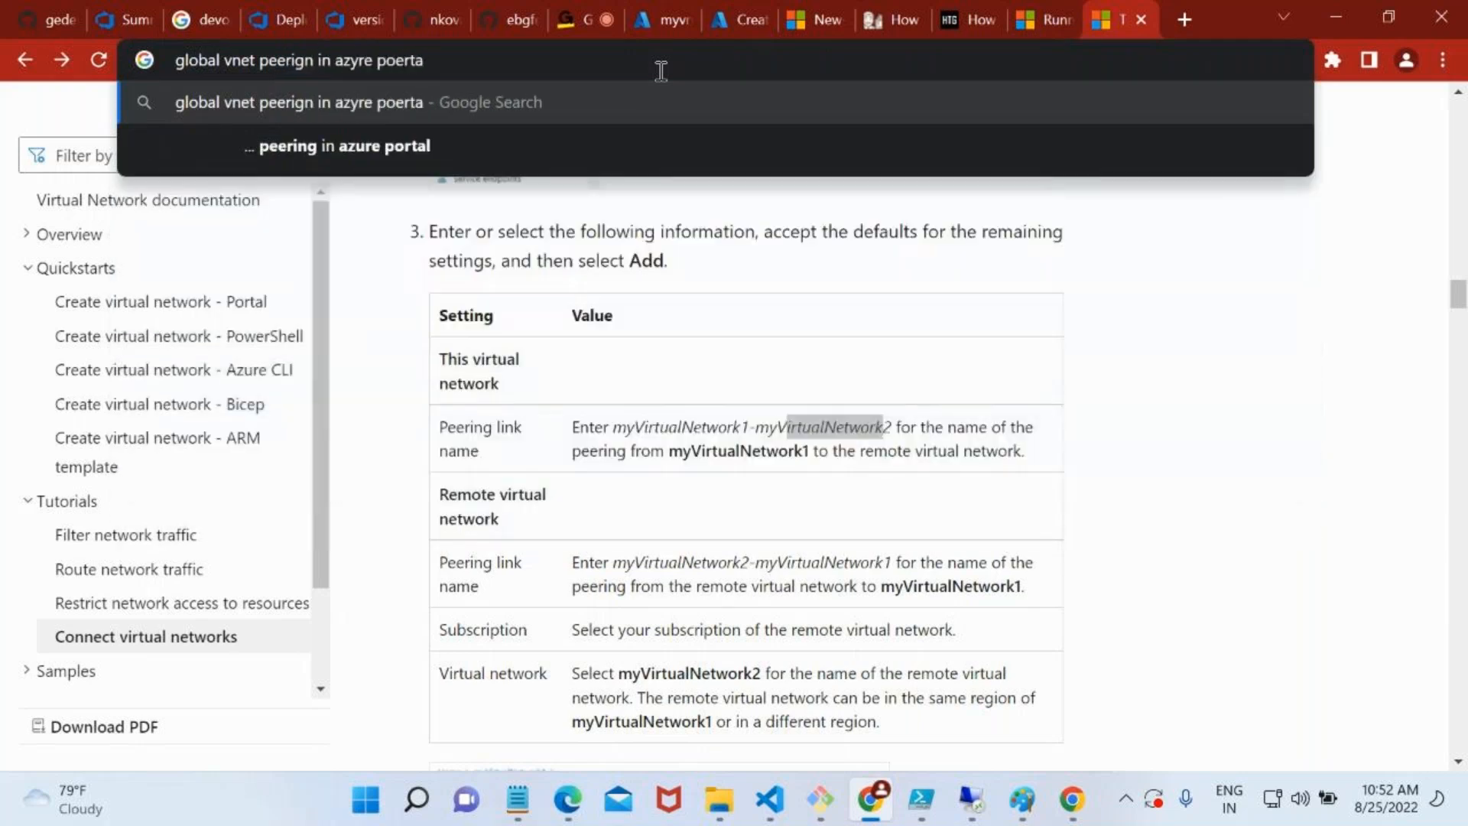
key("Return")
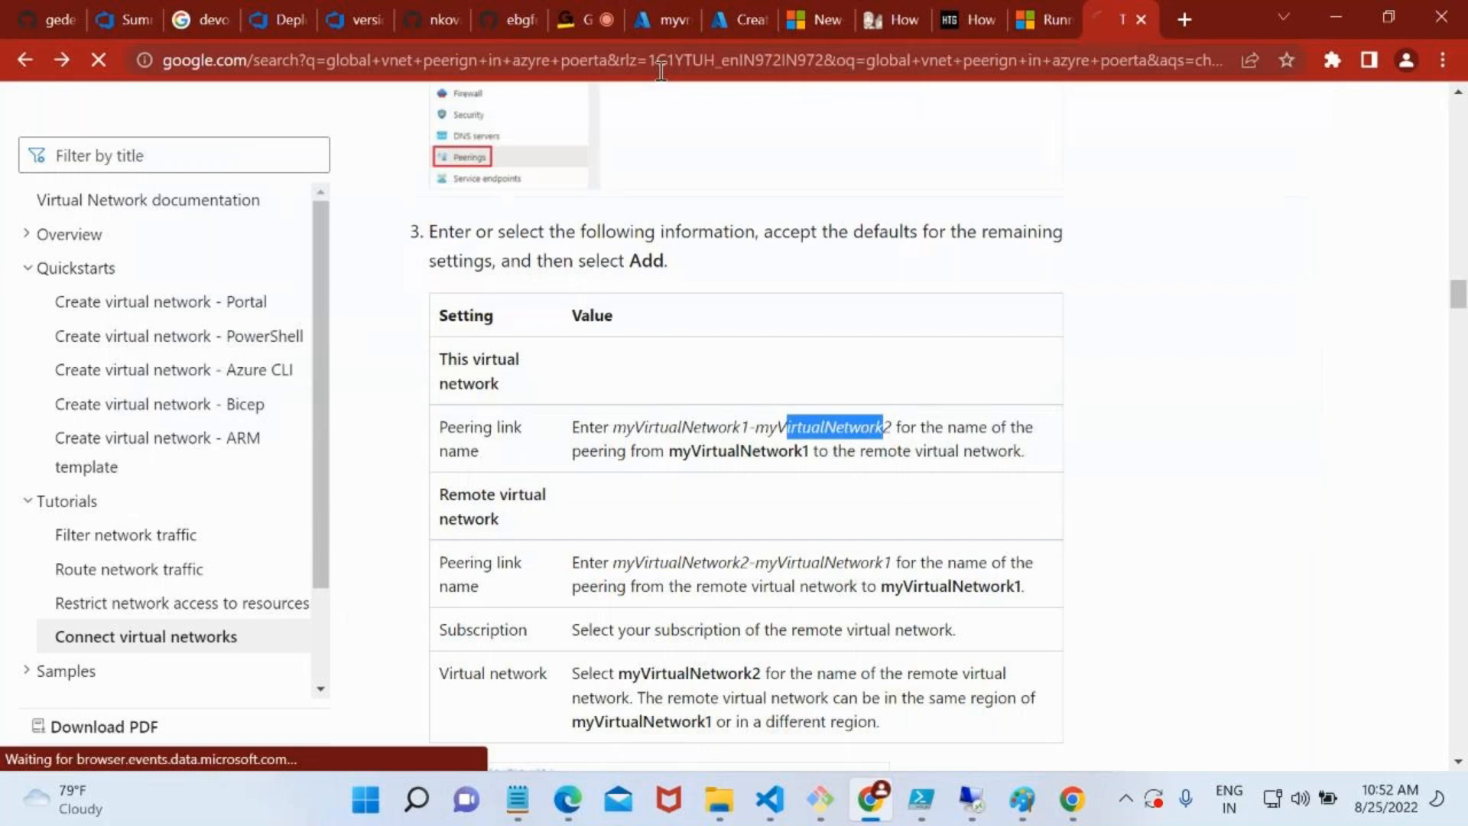
left_click(490, 315)
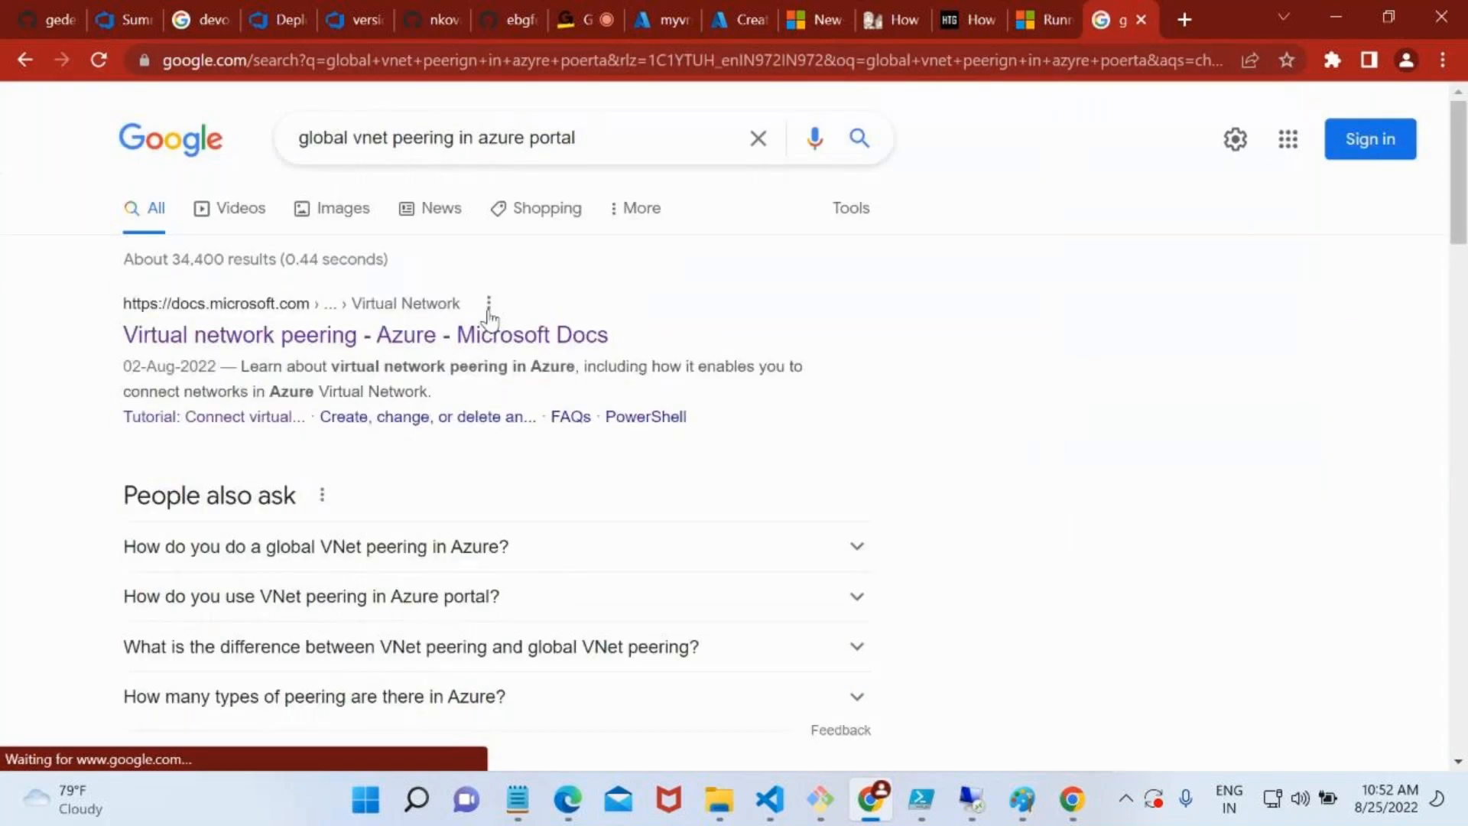
scroll(392, 438, "down", 4)
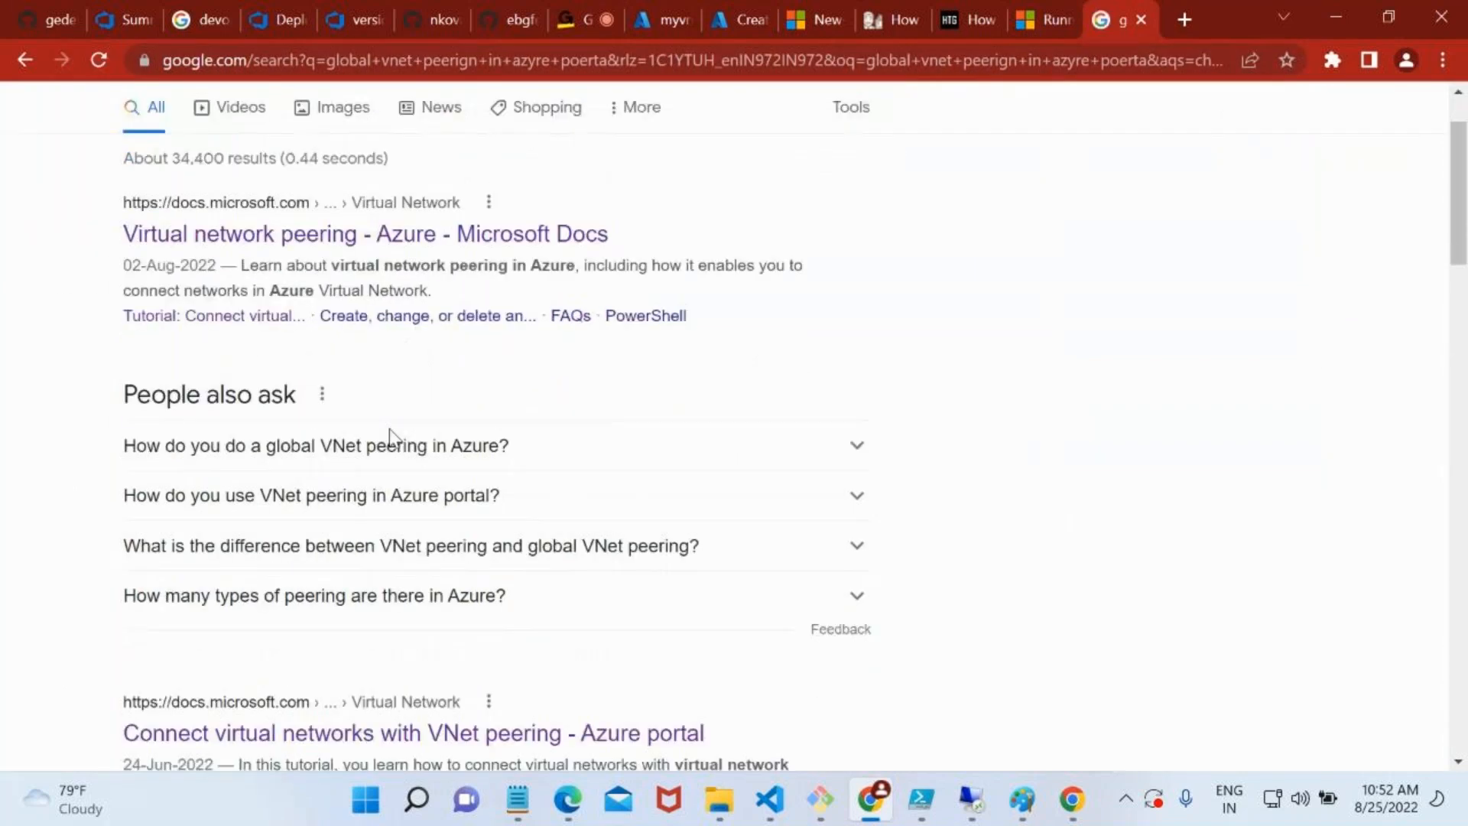
scroll(490, 536, "down", 6)
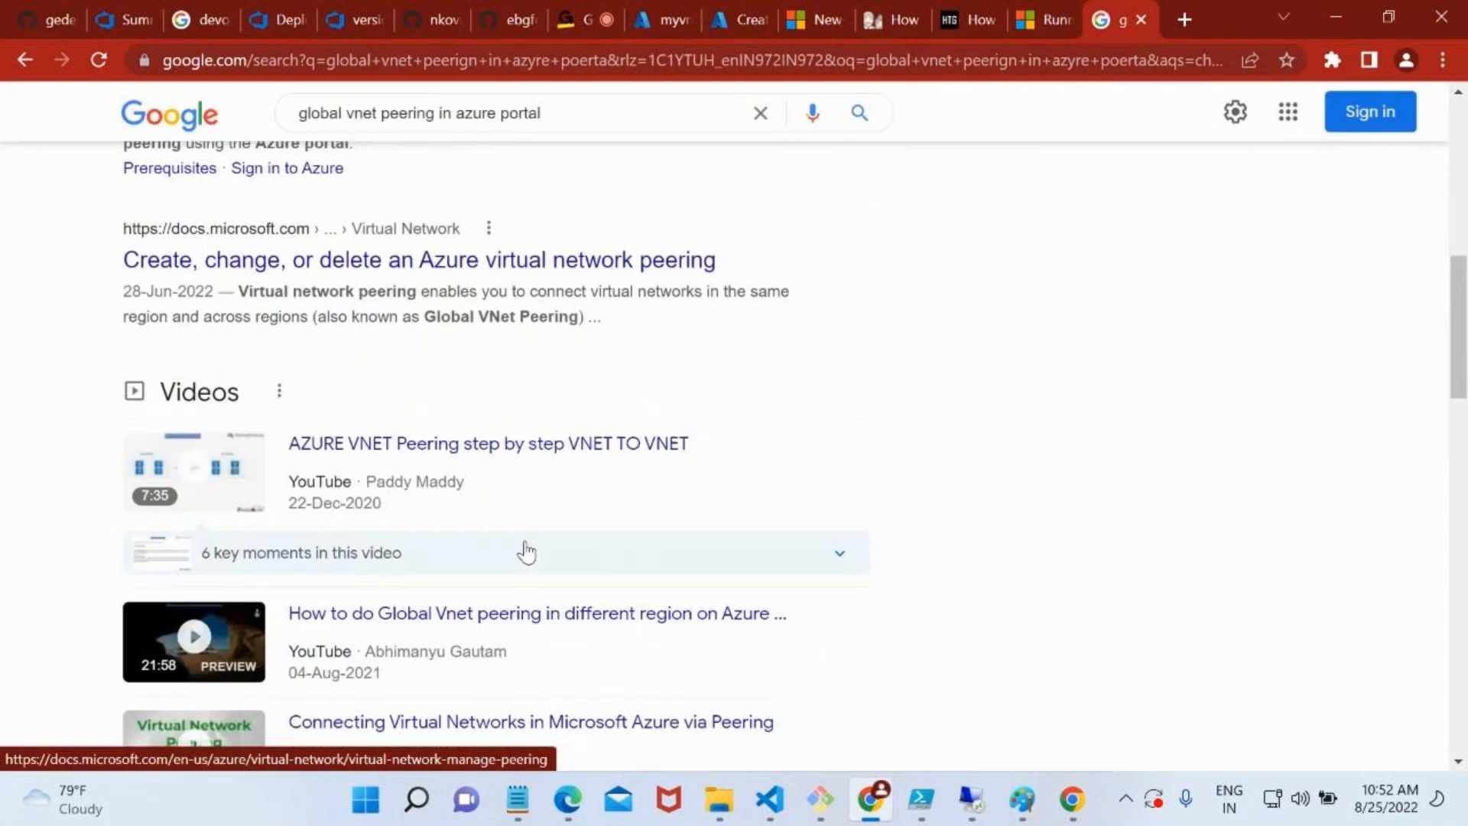
scroll(527, 553, "down", 8)
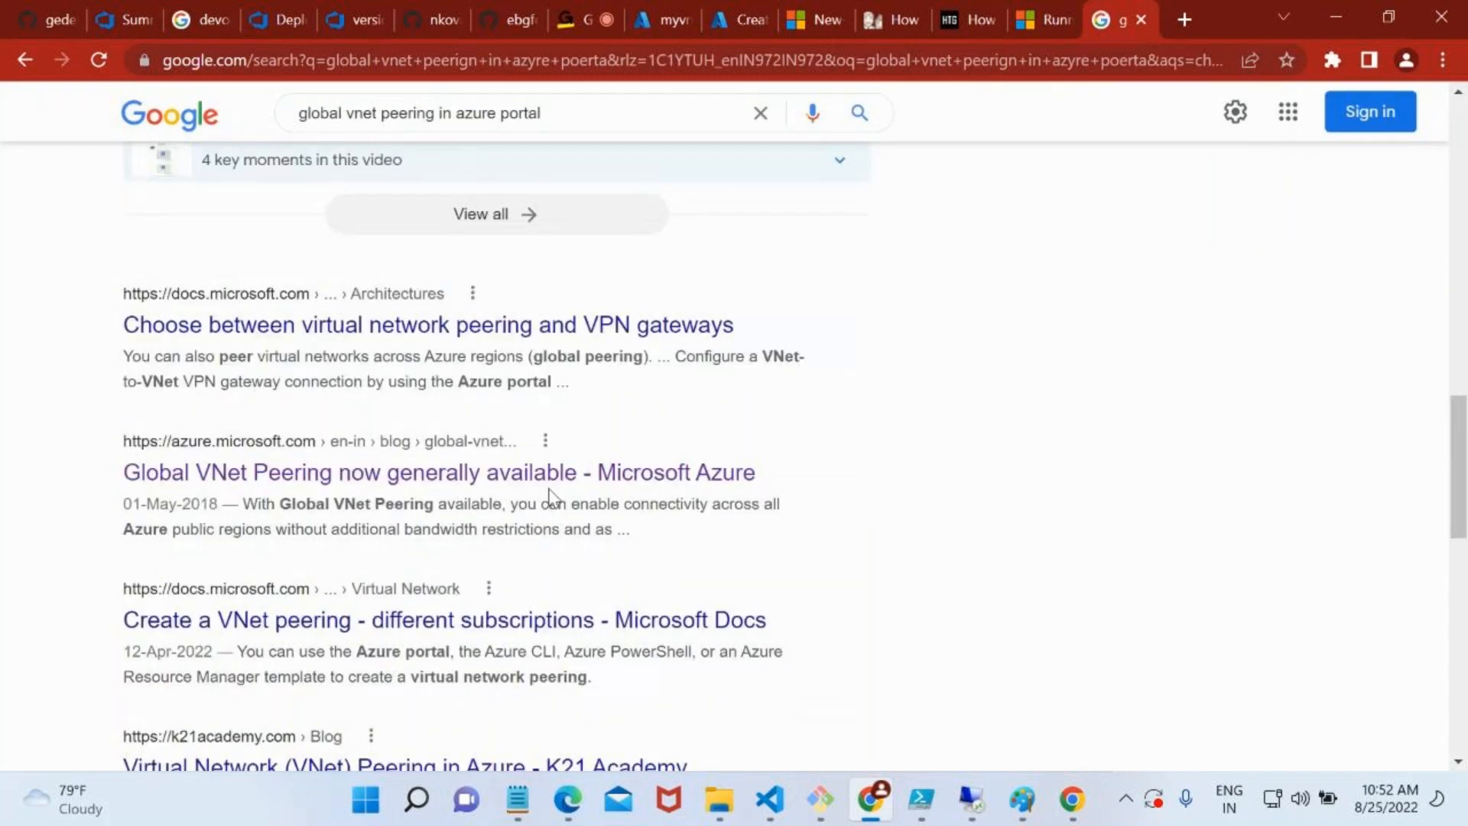
Rerun the search for global vnet peering in azure portal and read through the Virtual network peering article on Microsoft Docs
scroll(551, 495, "up", 20)
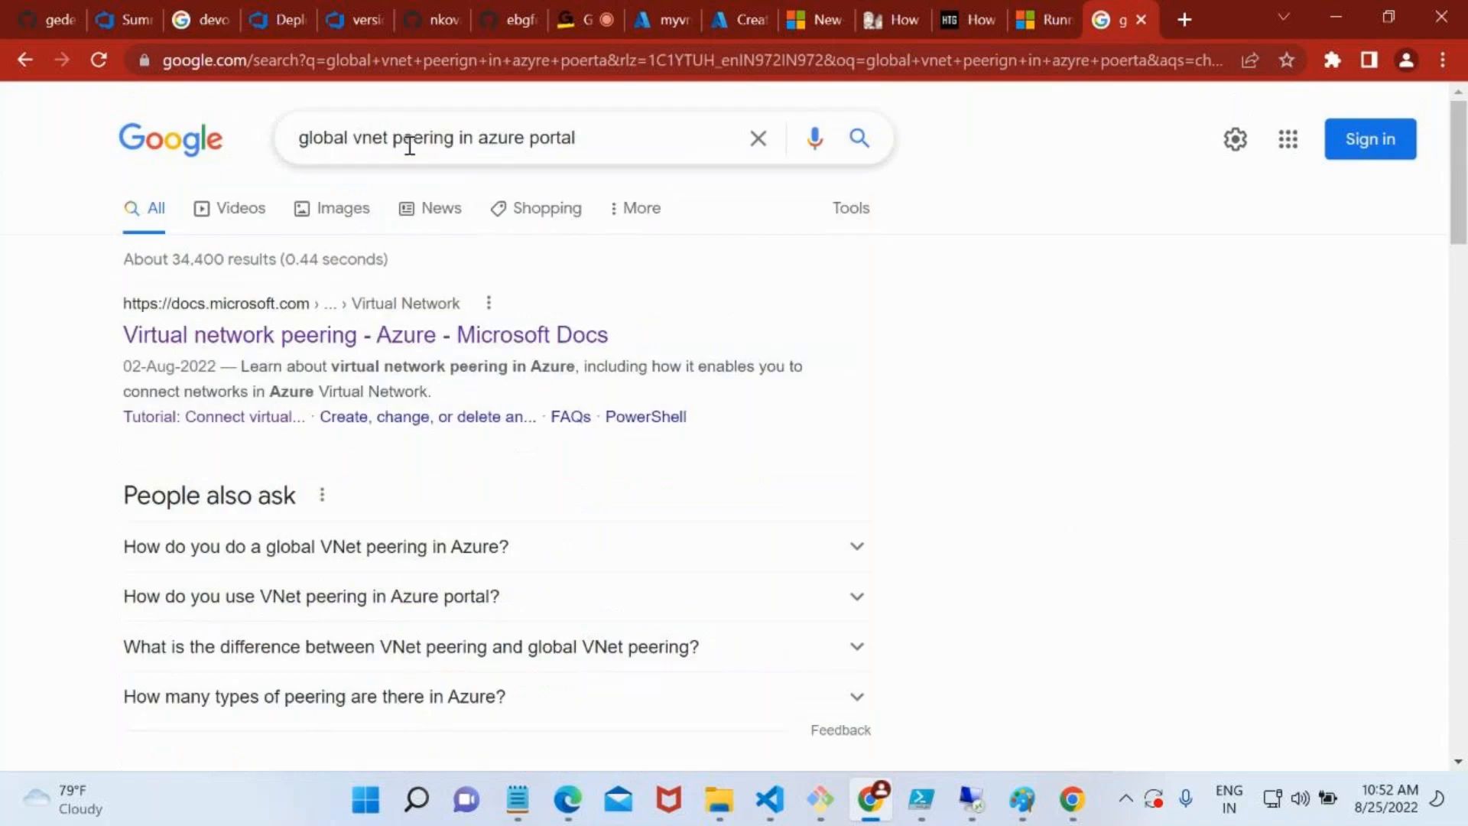
left_click(598, 144)
key("Return")
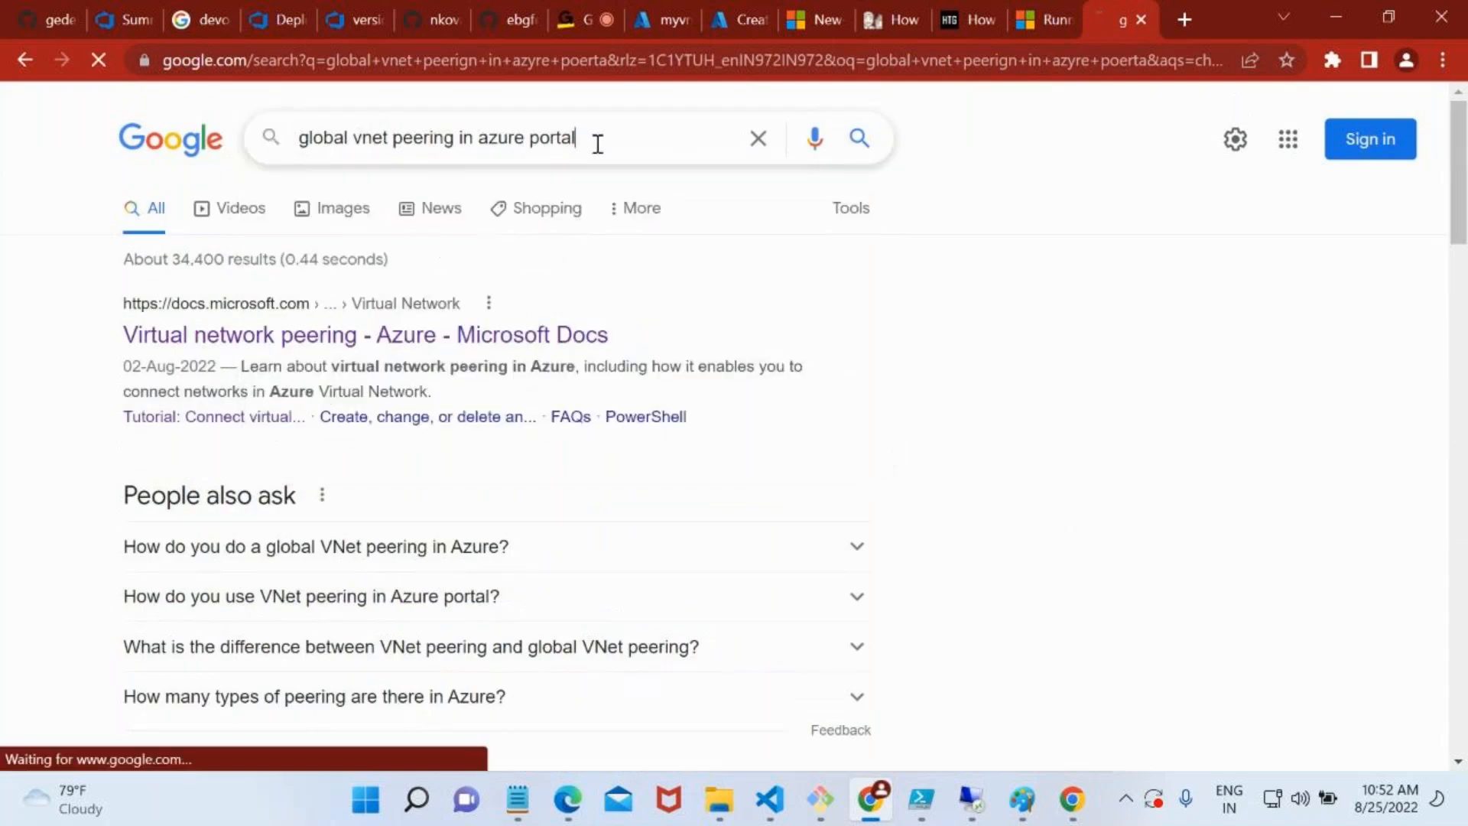
left_click(397, 331)
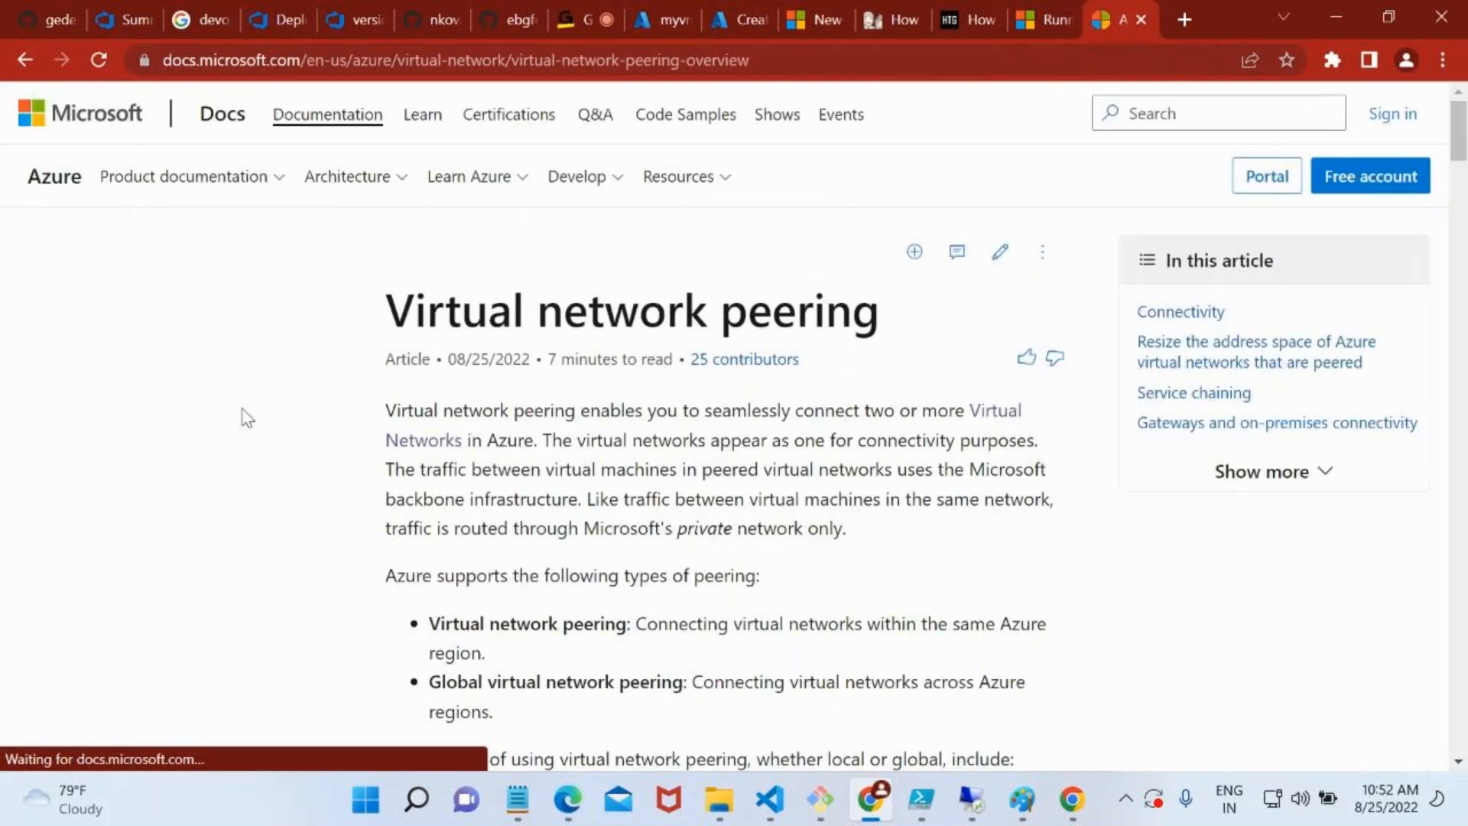
scroll(658, 520, "down", 4)
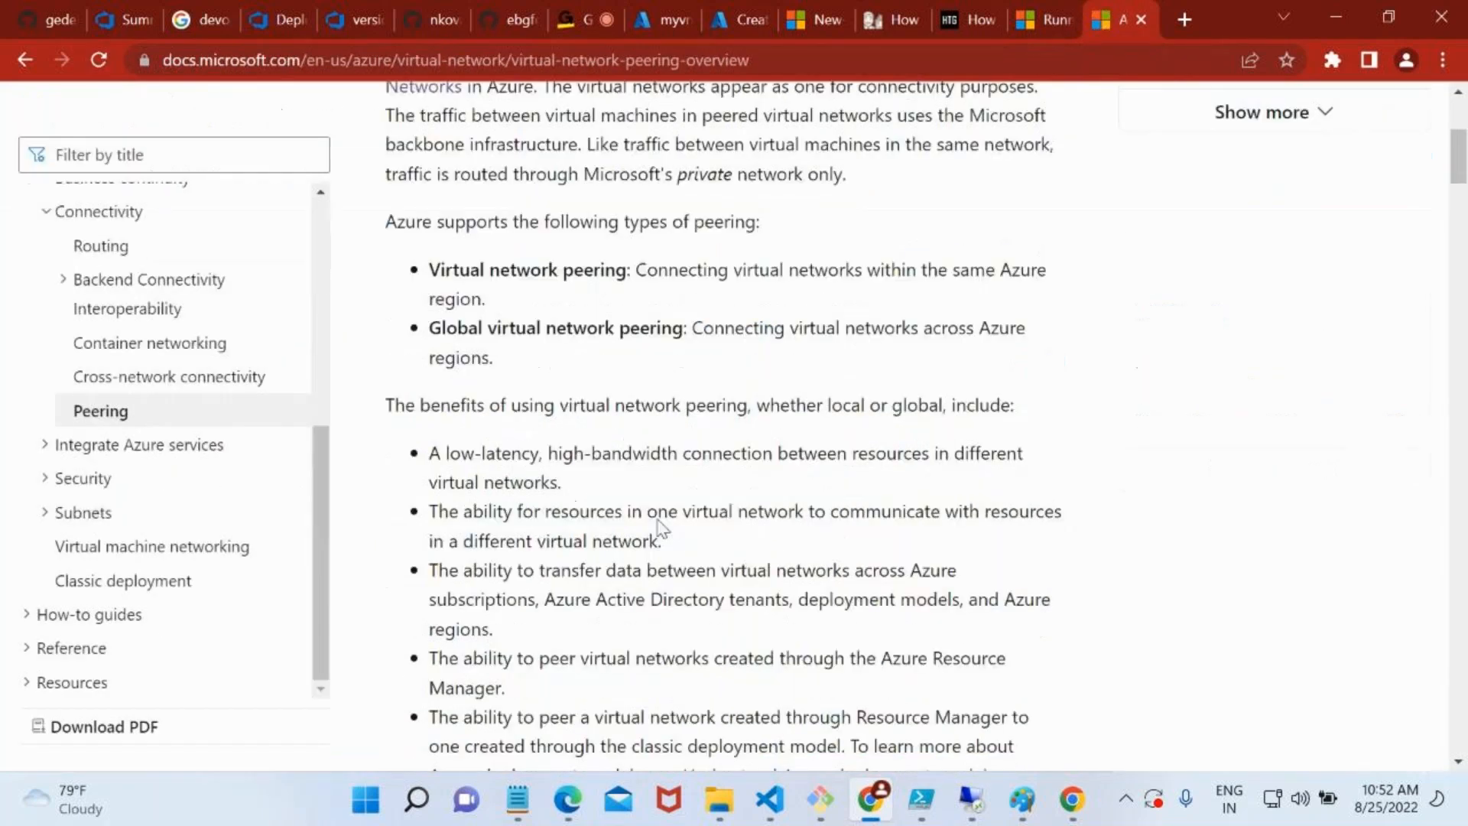
scroll(659, 528, "down", 15)
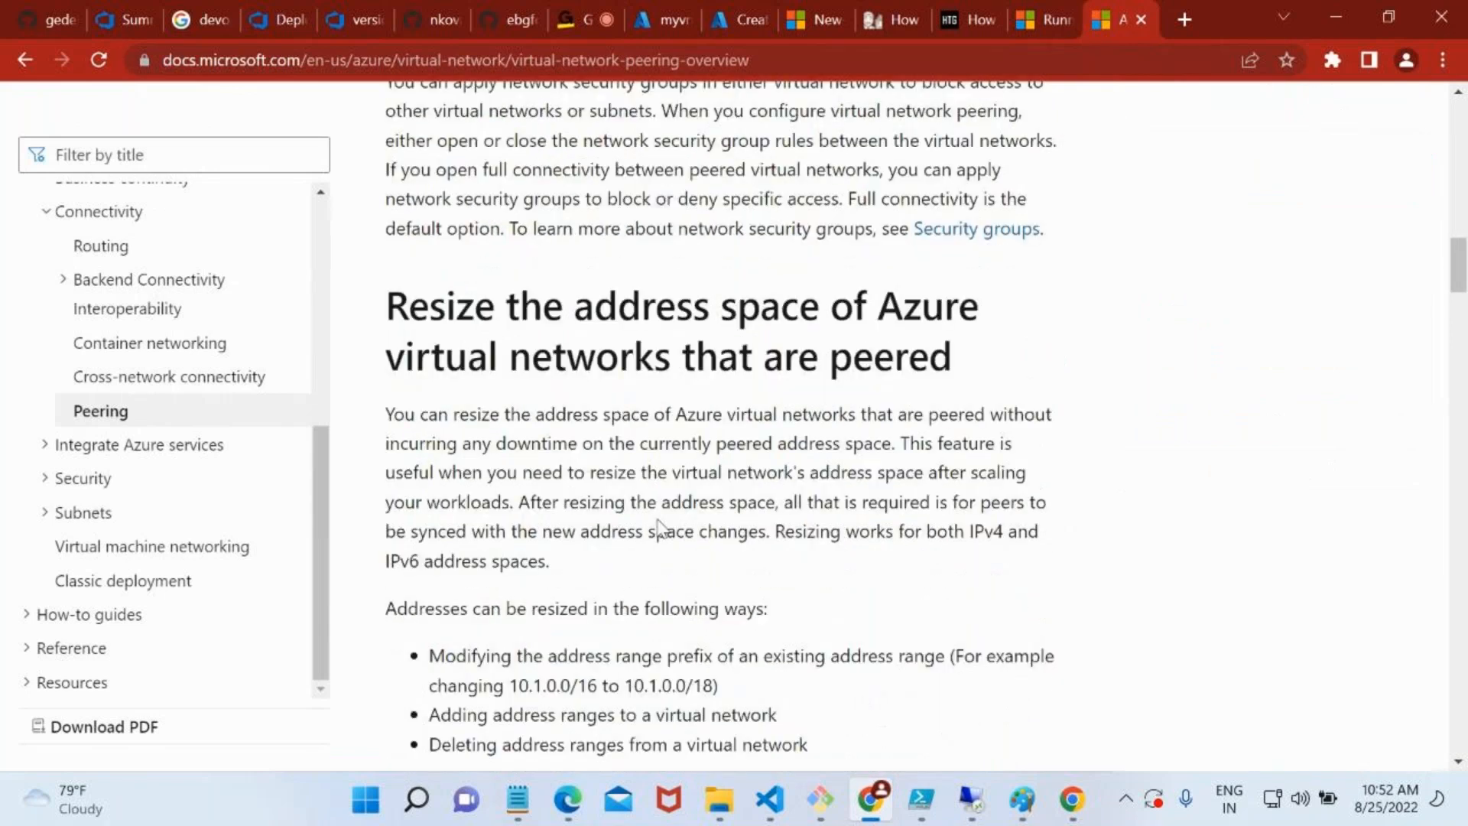
scroll(658, 521, "down", 18)
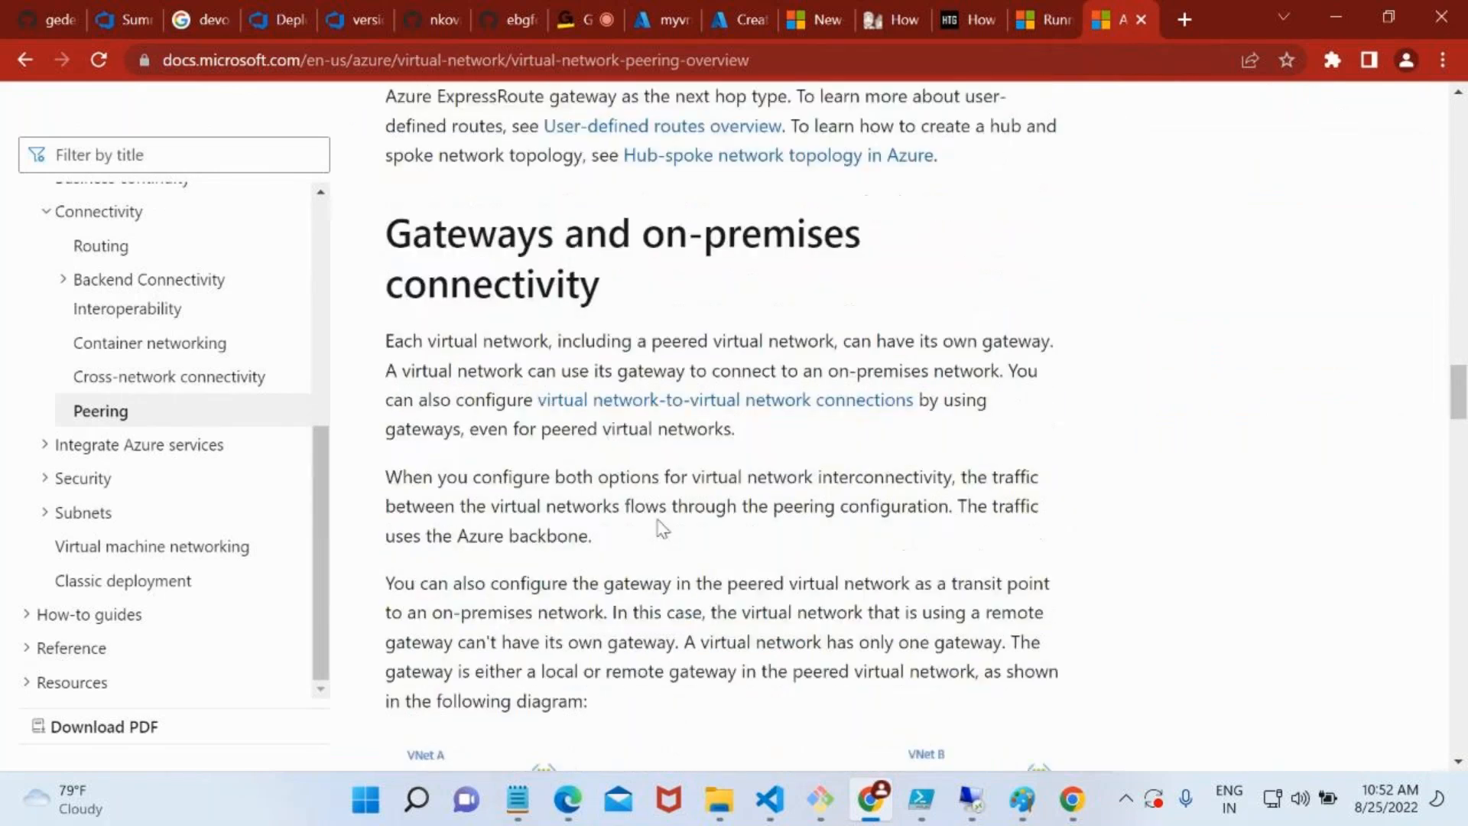
scroll(662, 527, "down", 14)
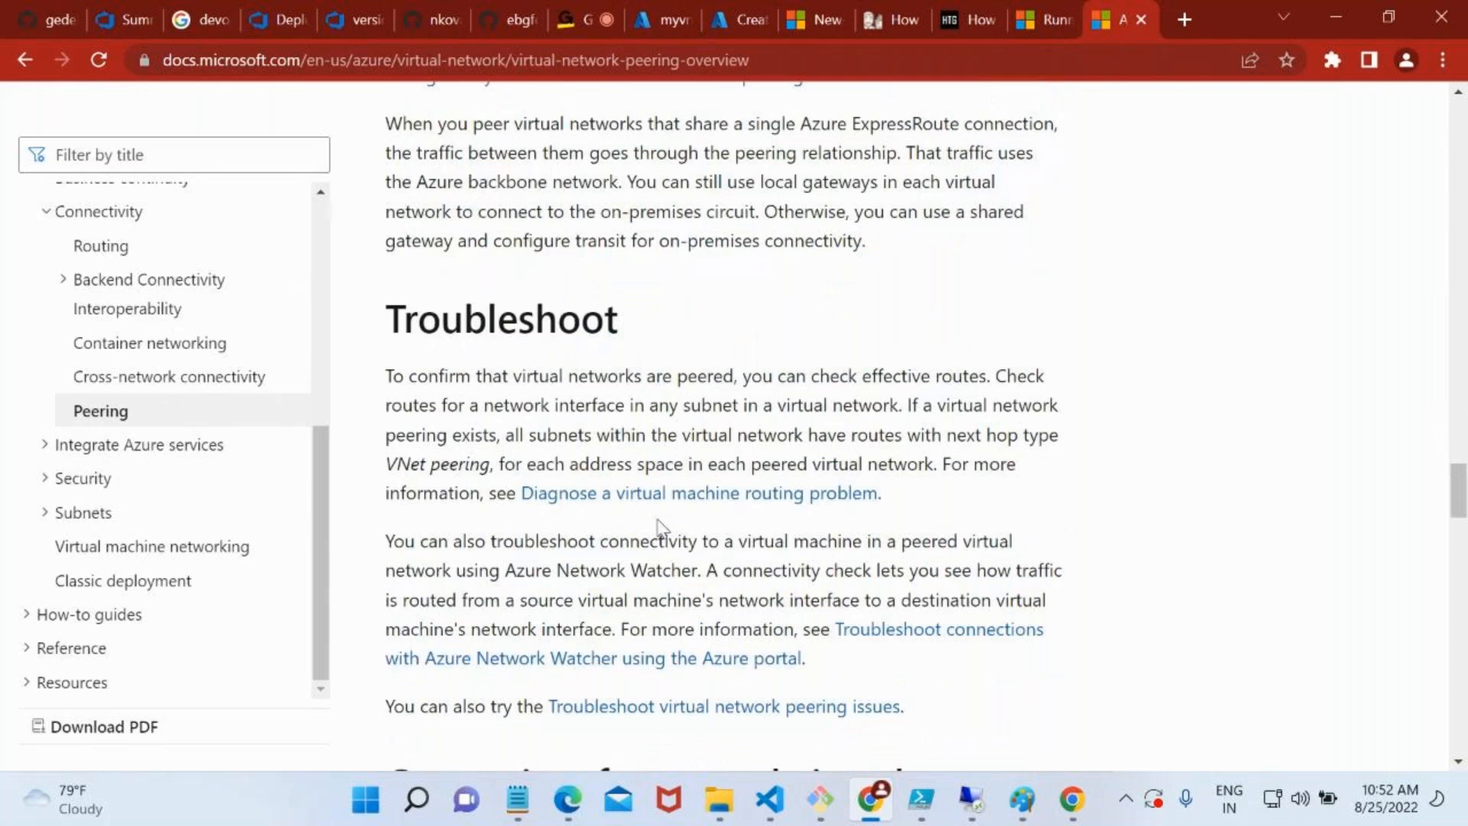
scroll(662, 527, "down", 5)
scroll(658, 521, "down", 6)
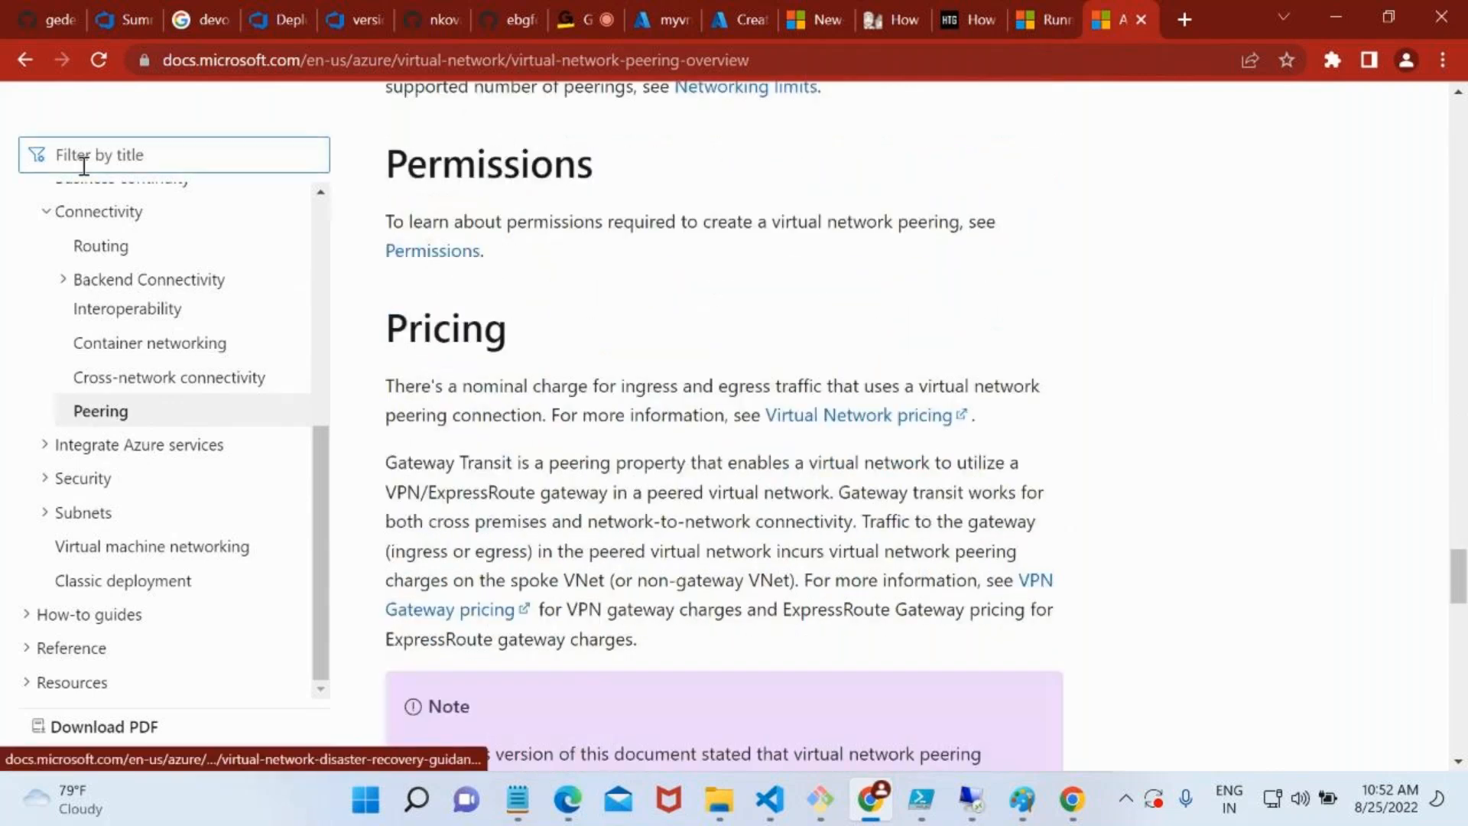
Return to the search results and read the tutorial on connecting virtual networks with VNet peering using the Azure portal
left_click(26, 61)
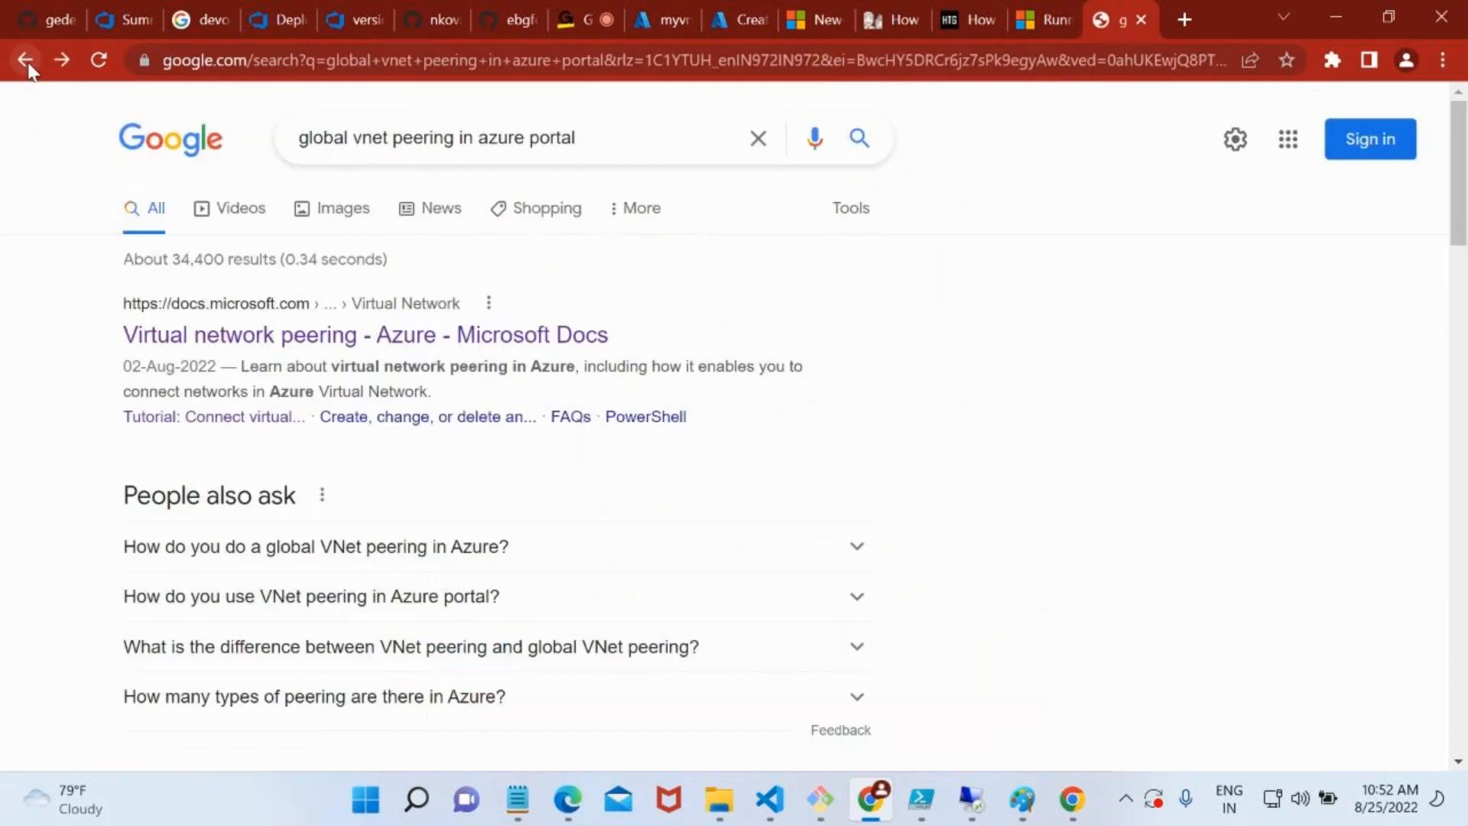
scroll(718, 515, "down", 4)
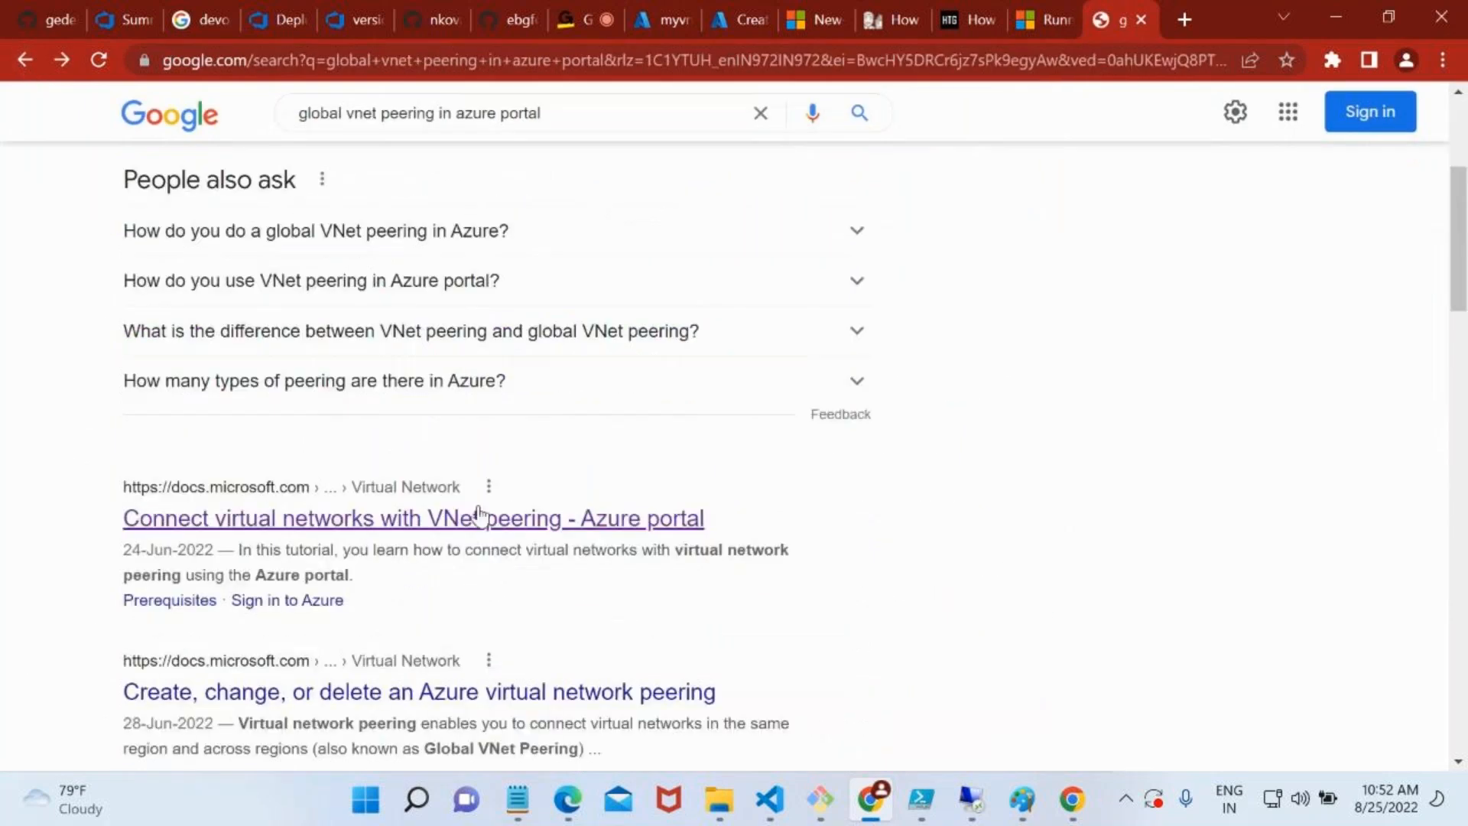
left_click(459, 520)
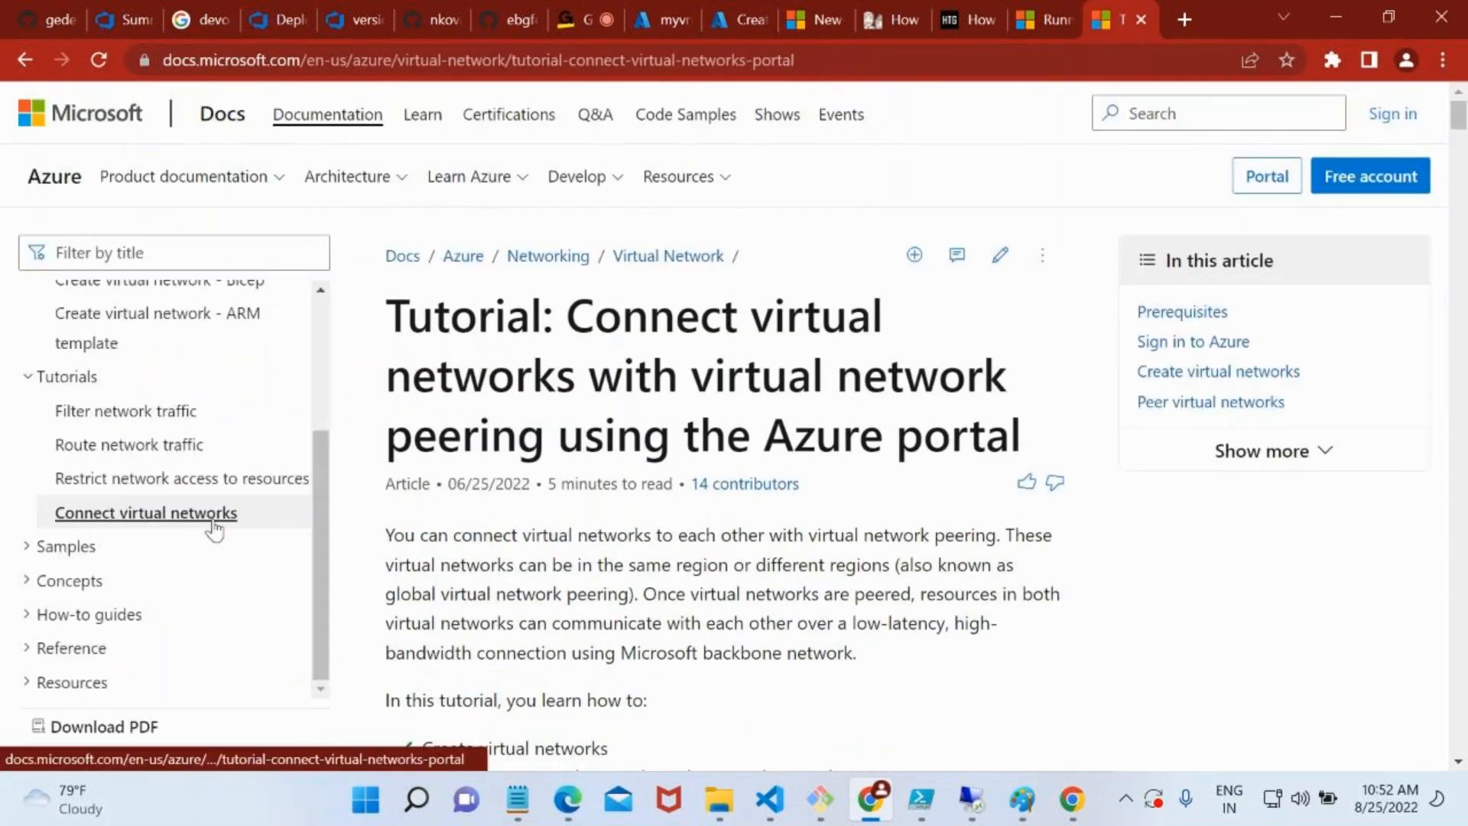
scroll(516, 560, "down", 10)
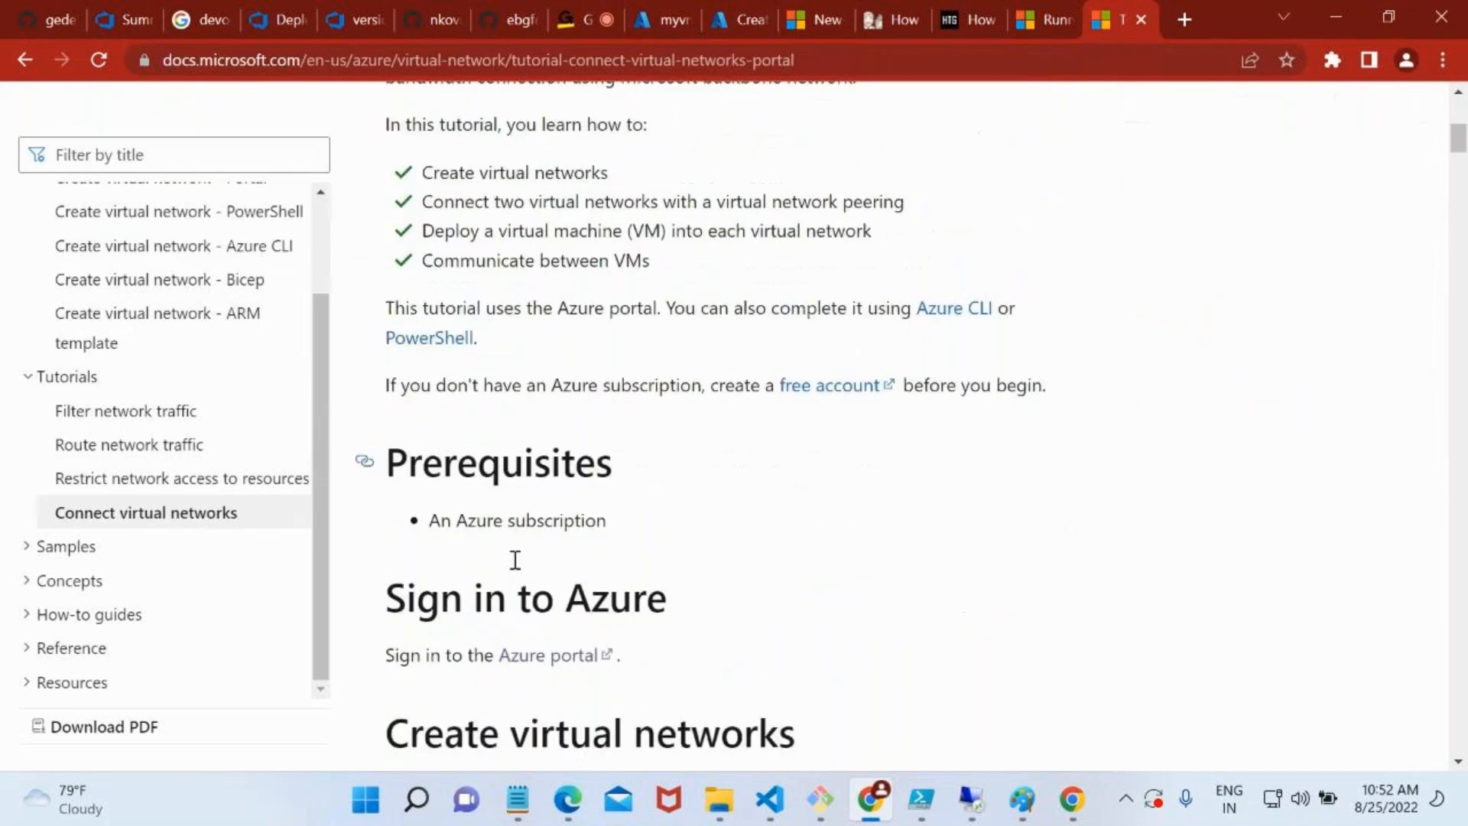
scroll(516, 560, "down", 12)
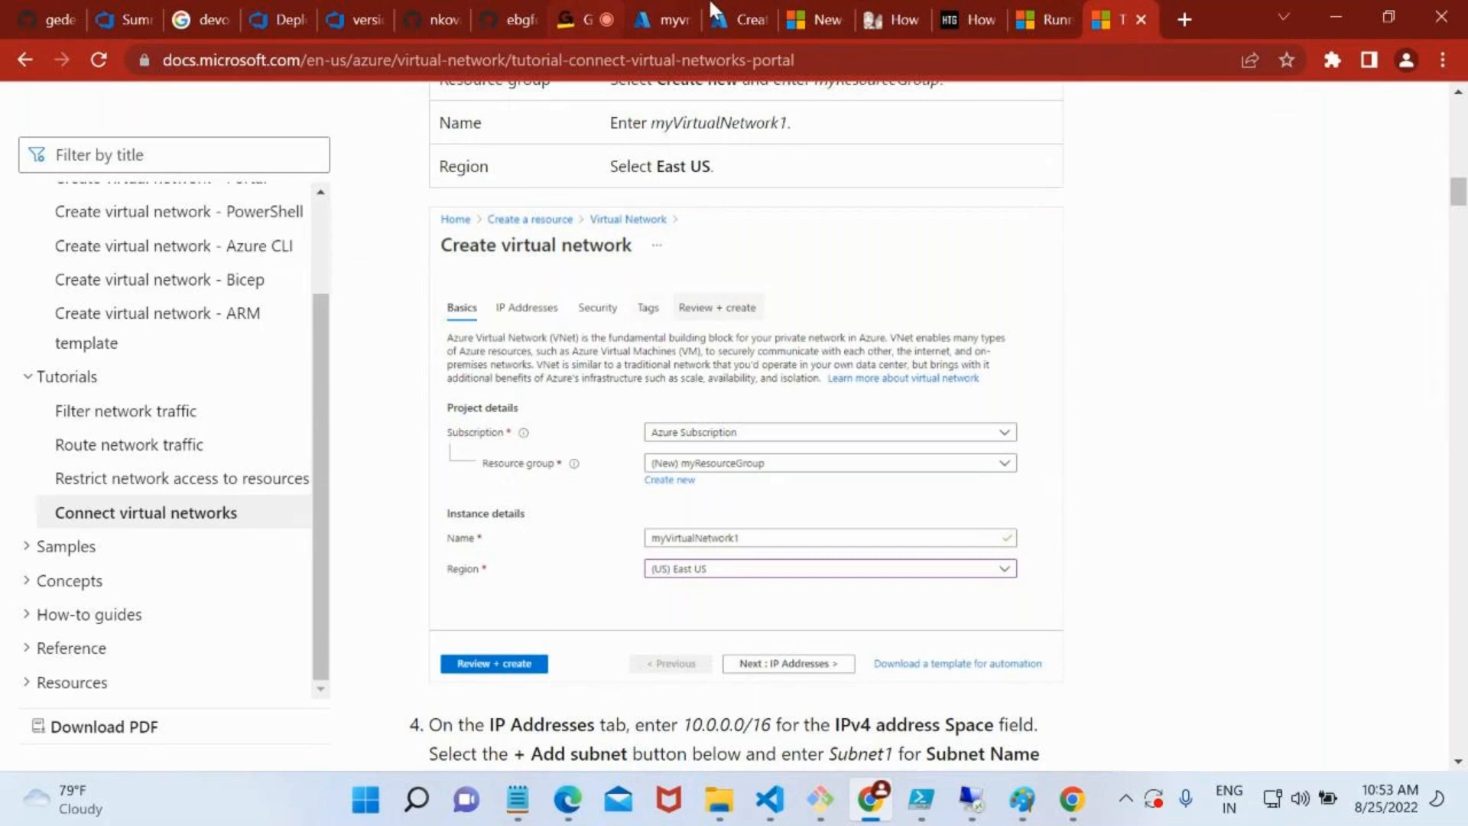
Find the virtual machines list in the Azure portal, open vm-vnet1 and copy its public IP address
left_click(676, 4)
left_click(732, 13)
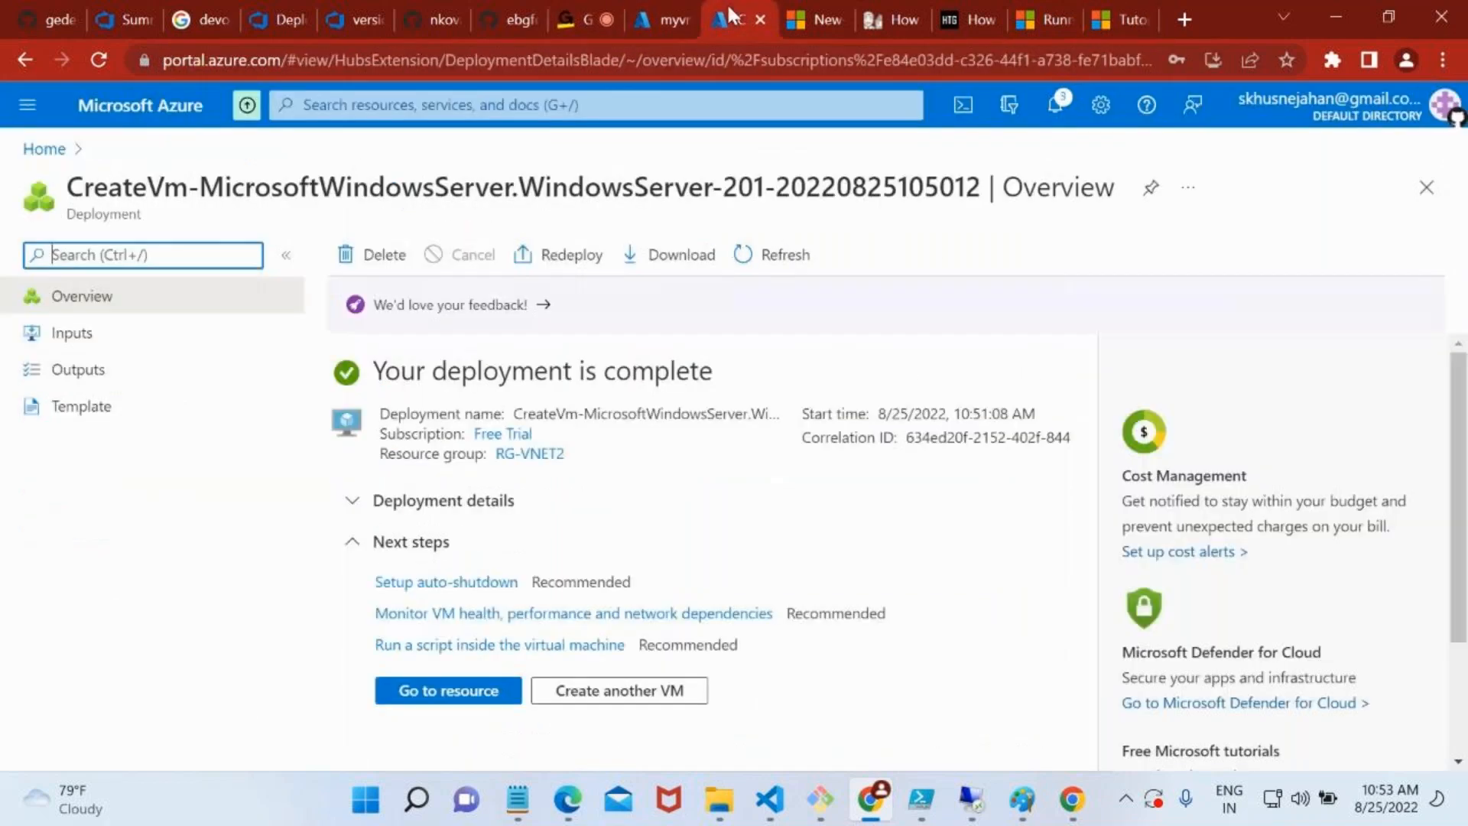
left_click(361, 106)
type("virtua")
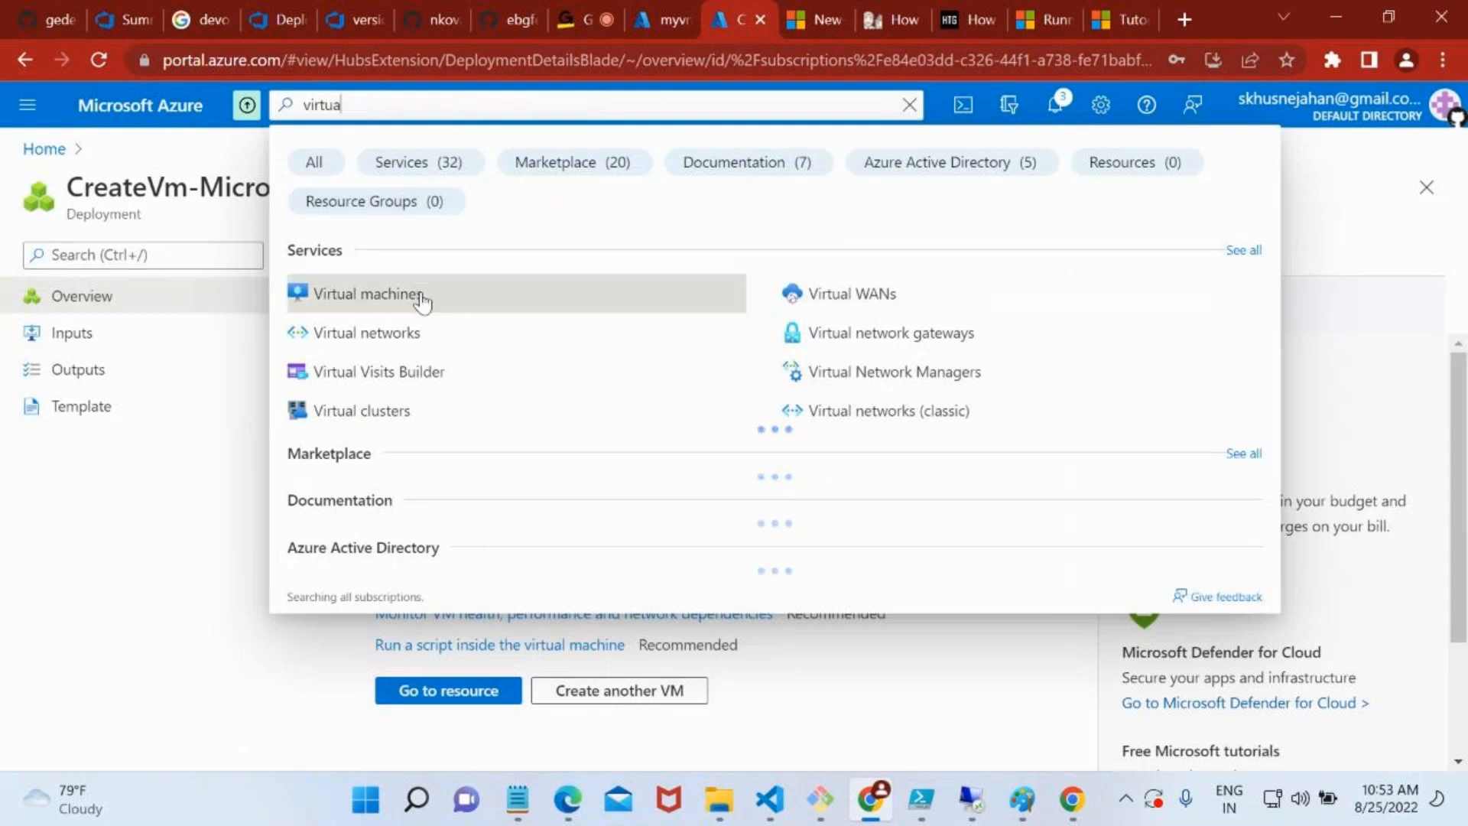
left_click(420, 298)
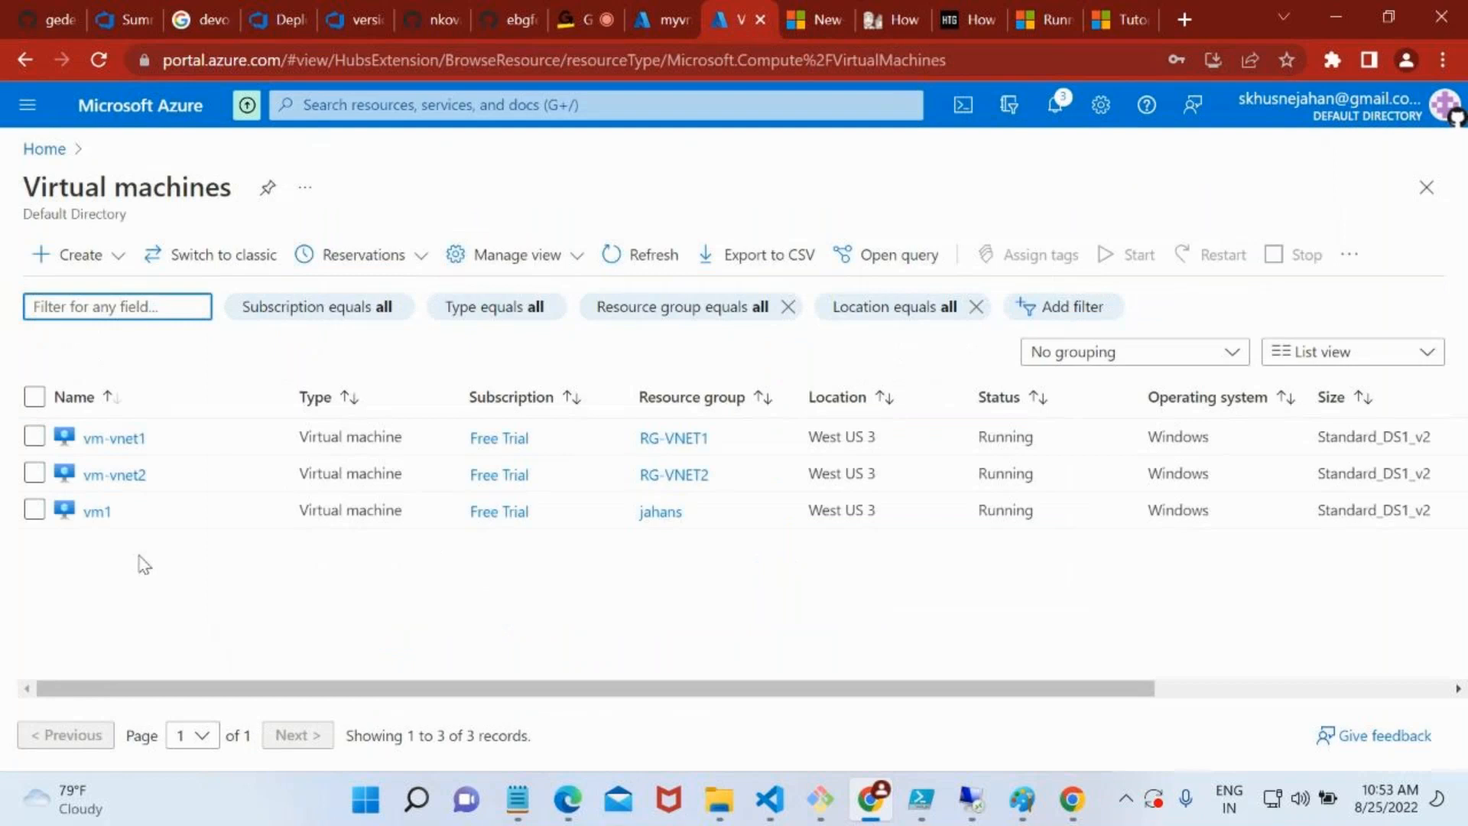
left_click(98, 450)
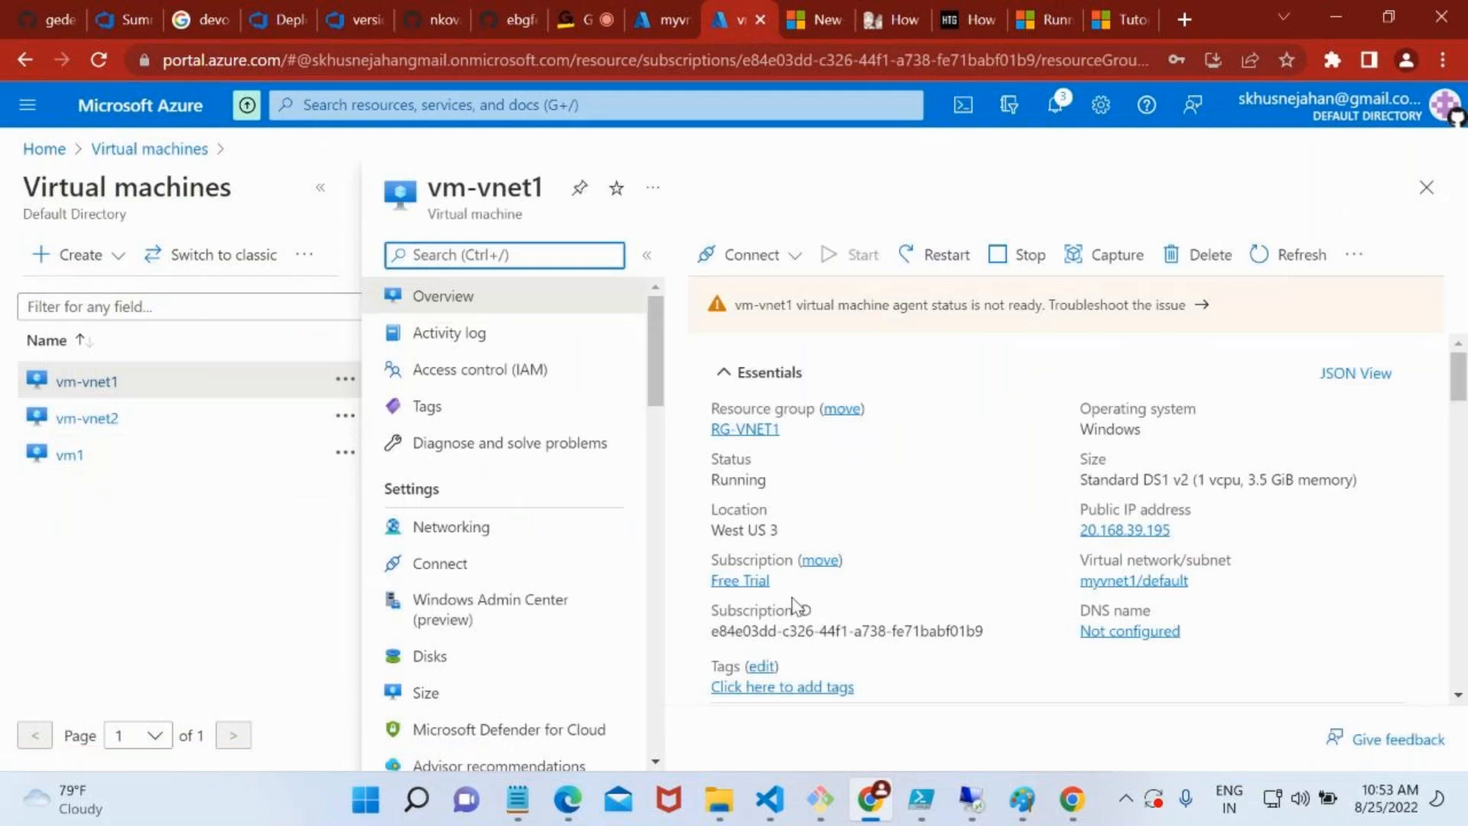
left_click(1185, 531)
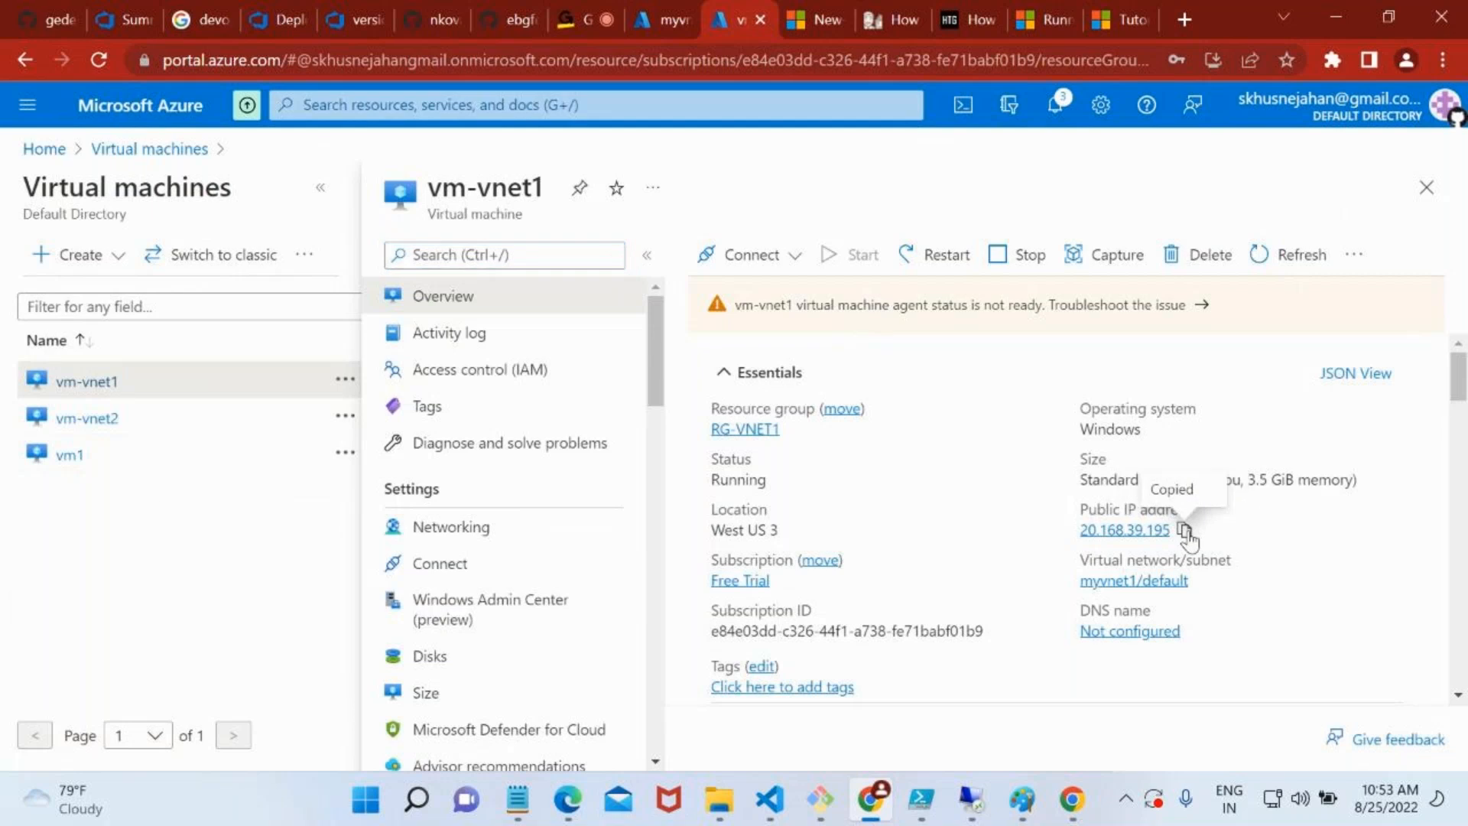
Launch Remote Desktop Connection with the mstsc command and connect to vm-vnet1 at the copied address 20.168.39.195
key("super+r")
type("mstsc")
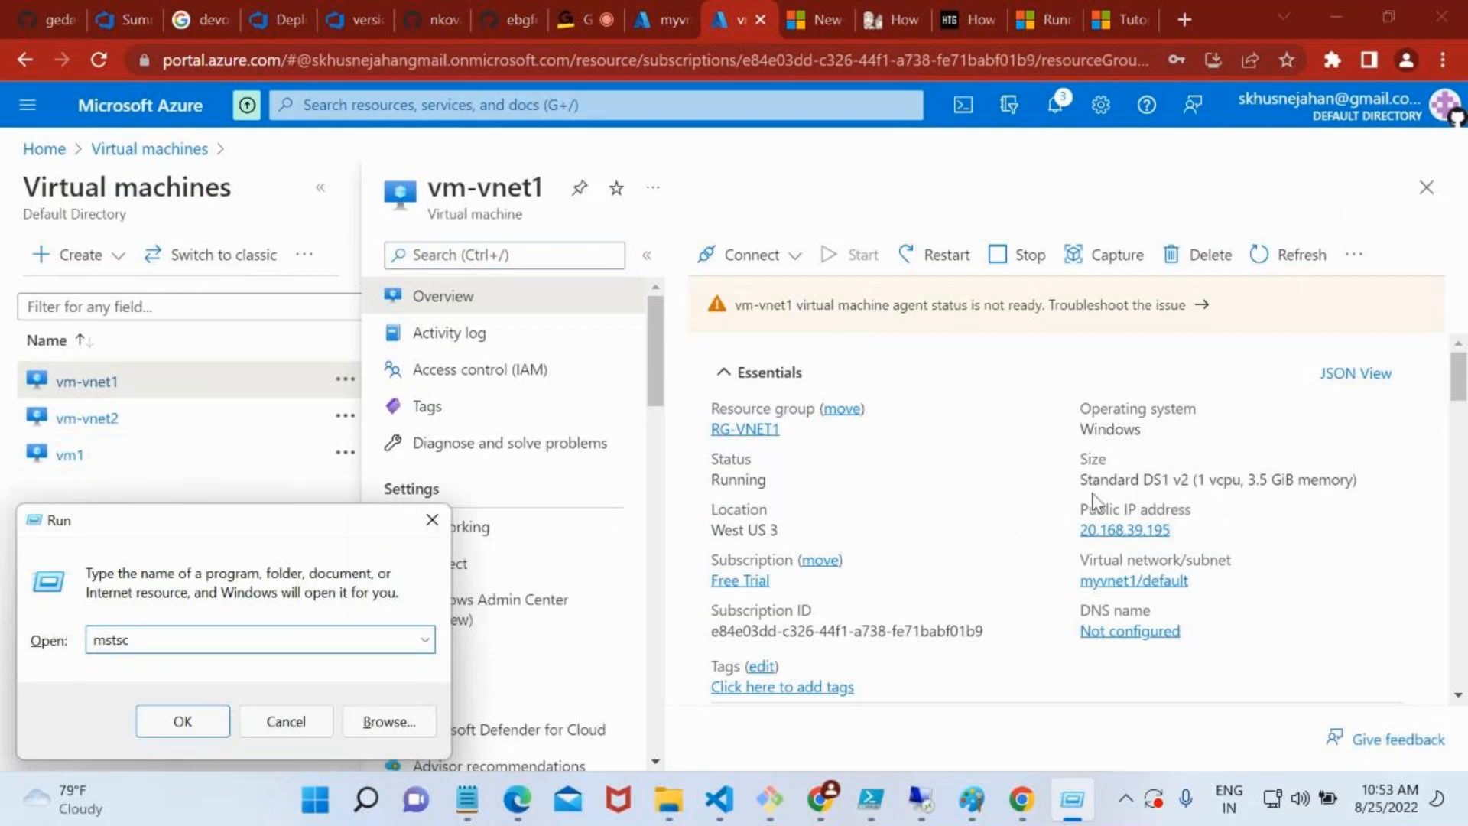
left_click(197, 725)
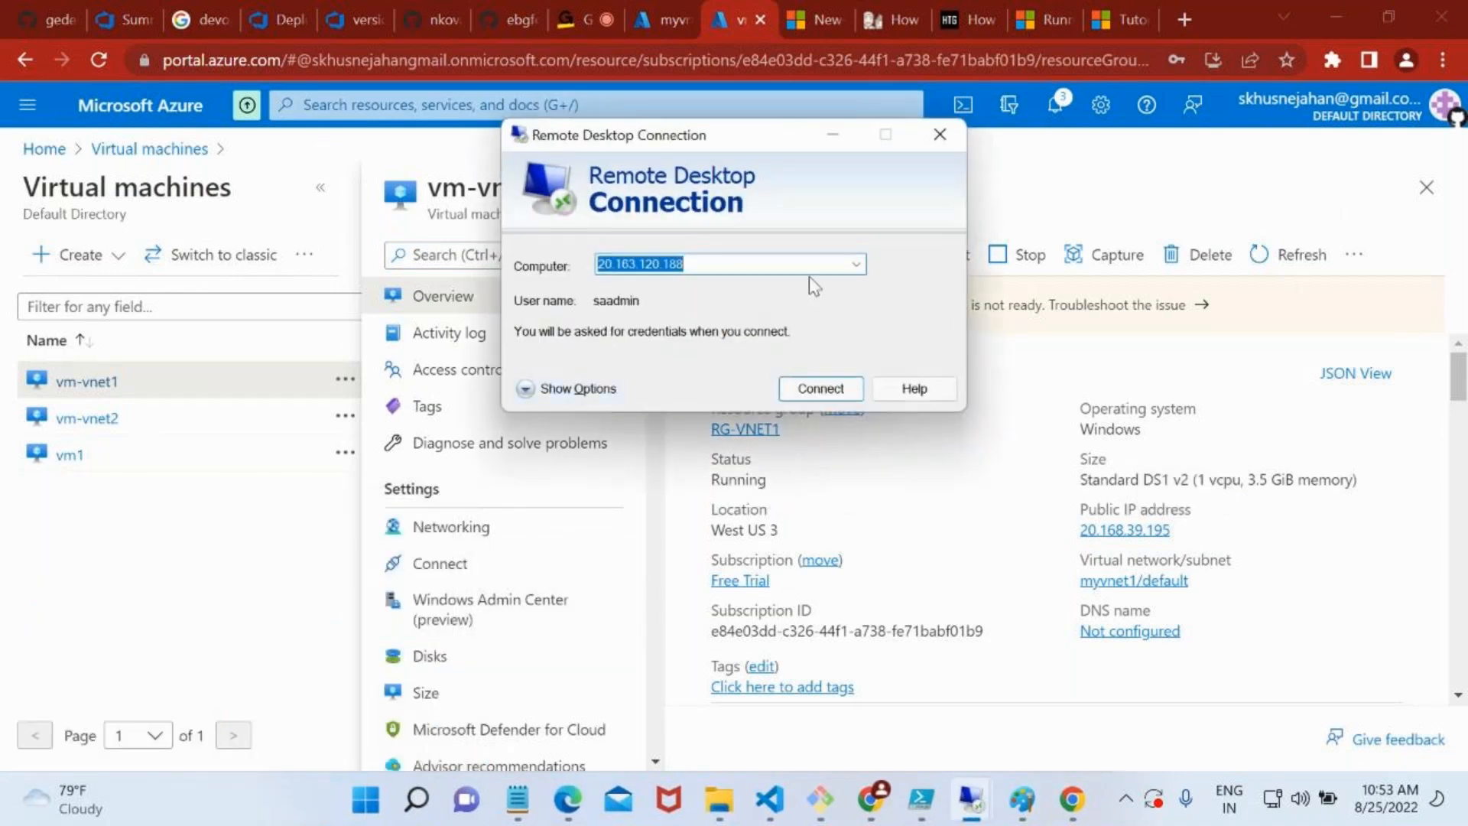
key("ctrl+v")
left_click(799, 390)
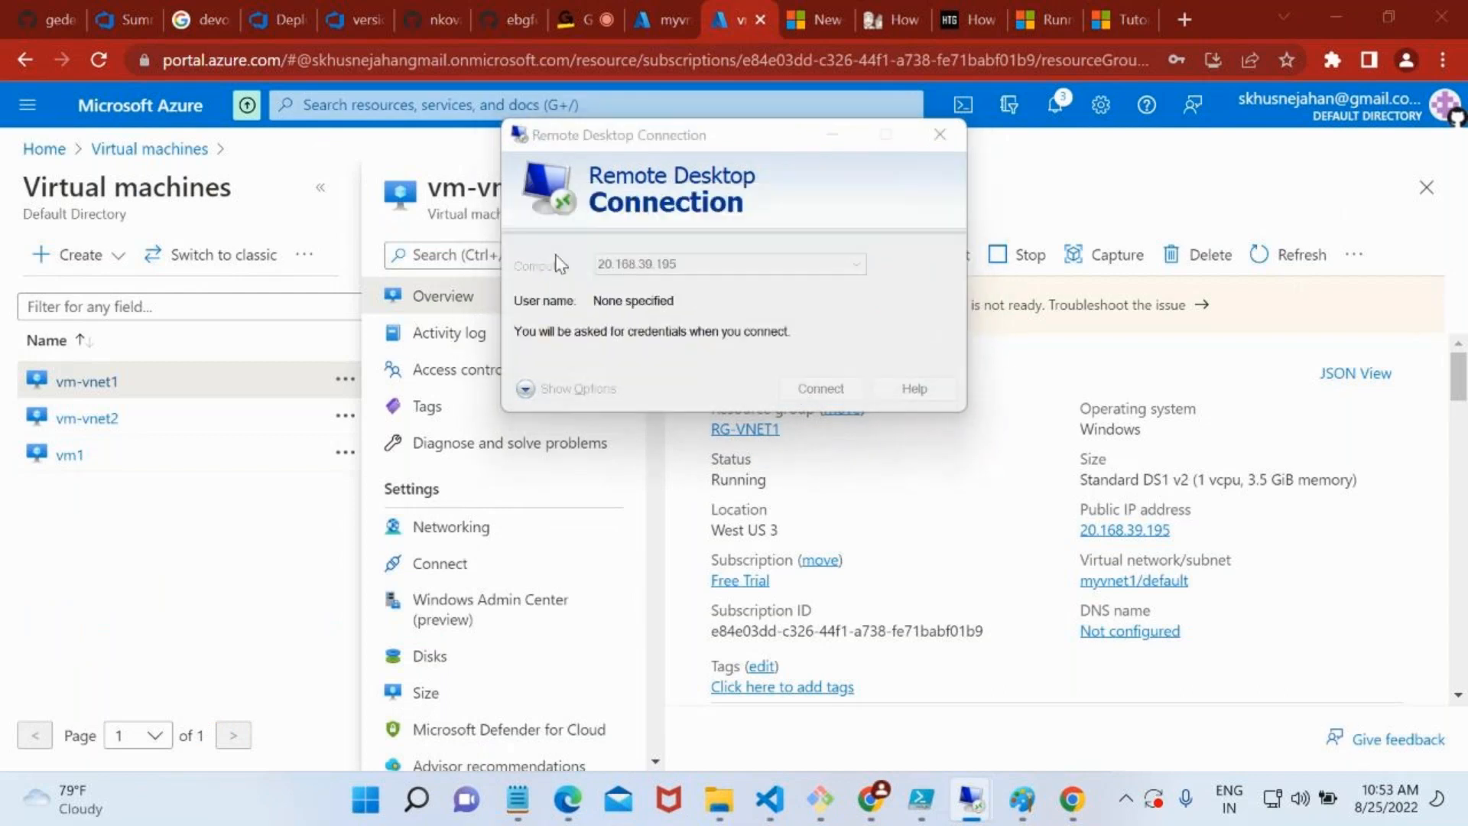
Sign in to the remote machine as saadmin with the account password and accept its unverified certificate
type("saadmin")
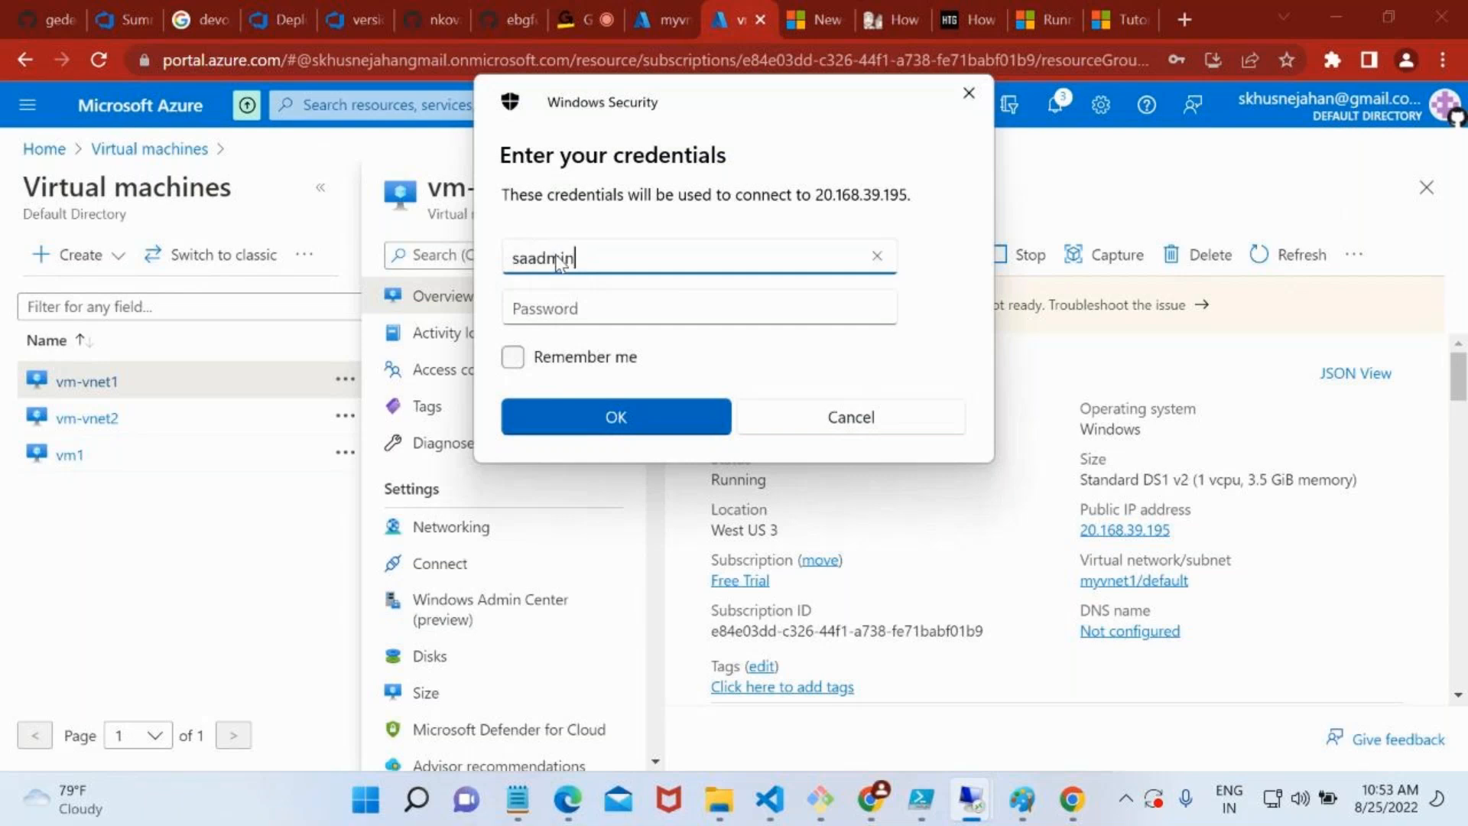
key("Tab")
type("••••••••••")
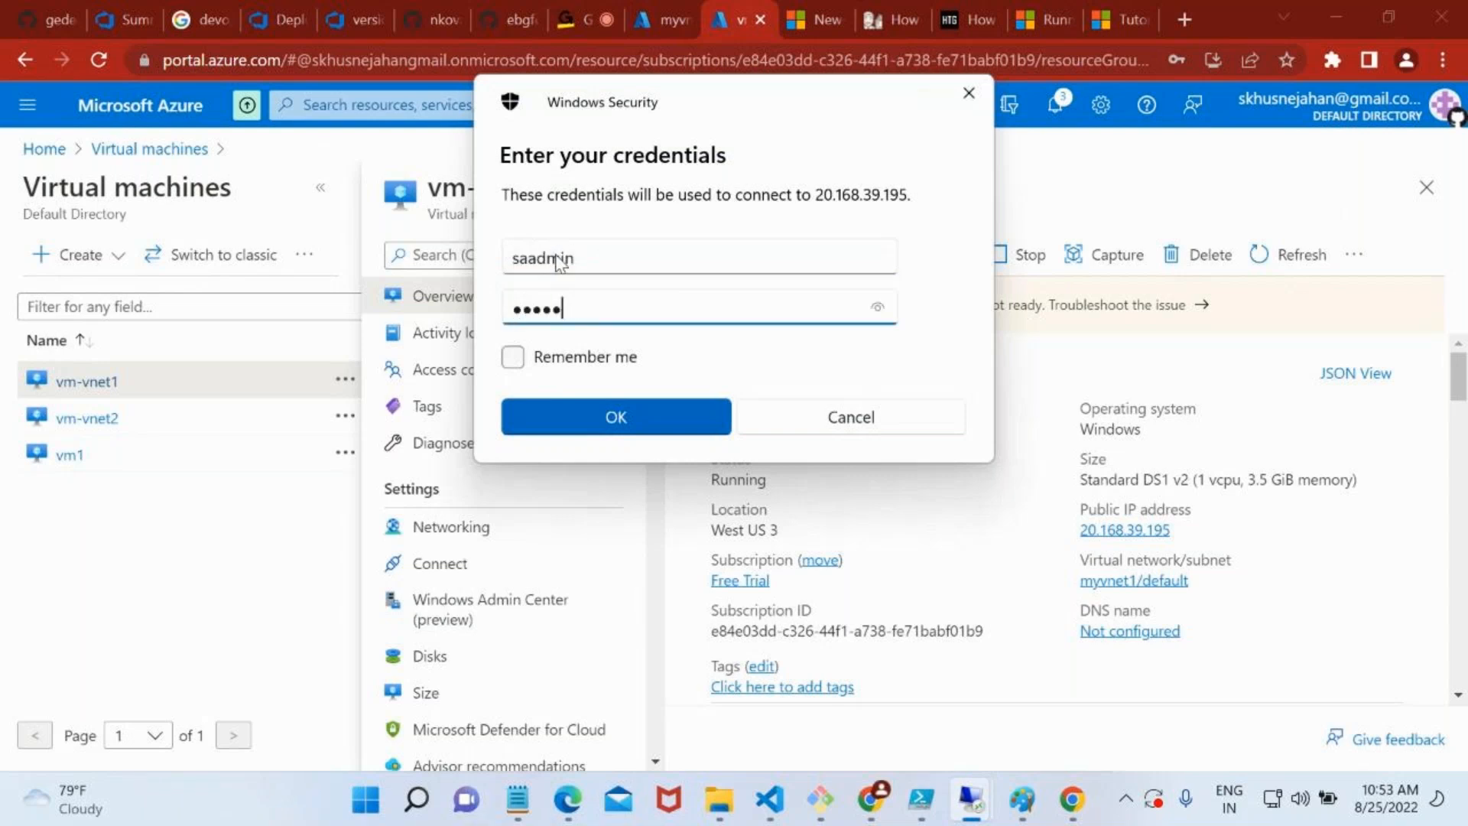
type("••")
key("Return")
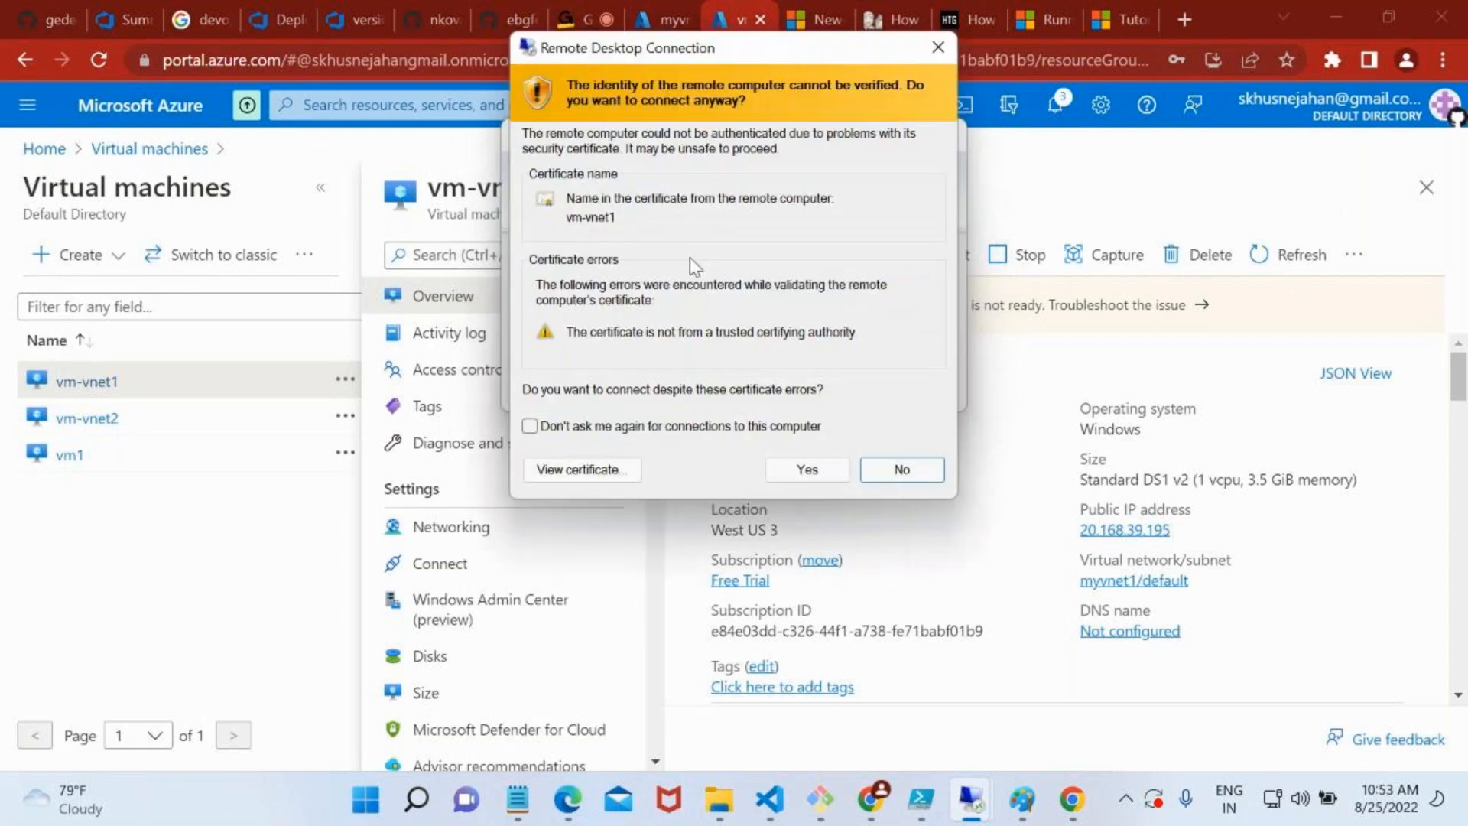
left_click(839, 479)
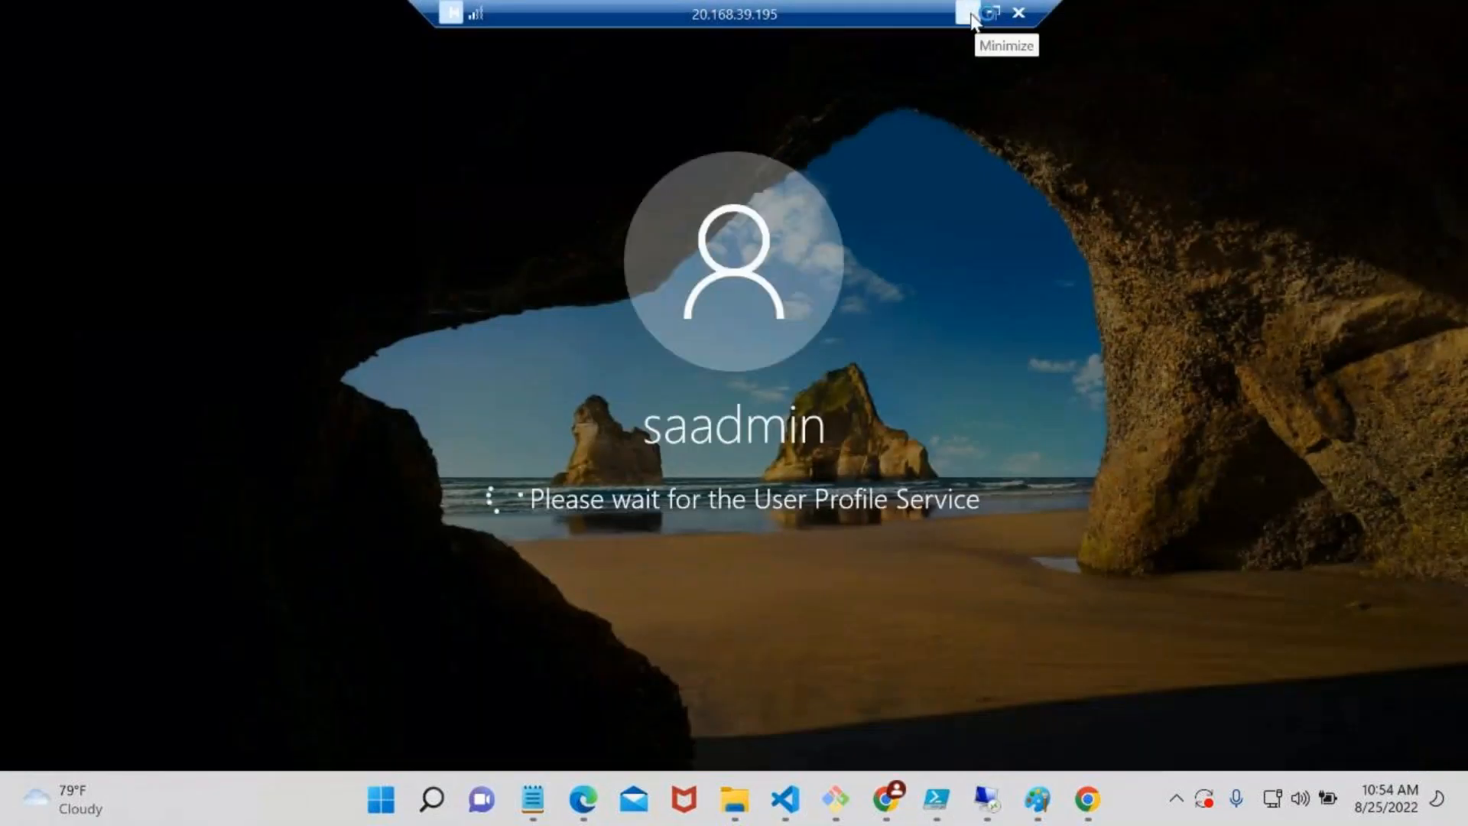
Minimise the remote session, open vm-vnet2 in the Azure portal and select its private IP address in the networking properties
left_click(968, 15)
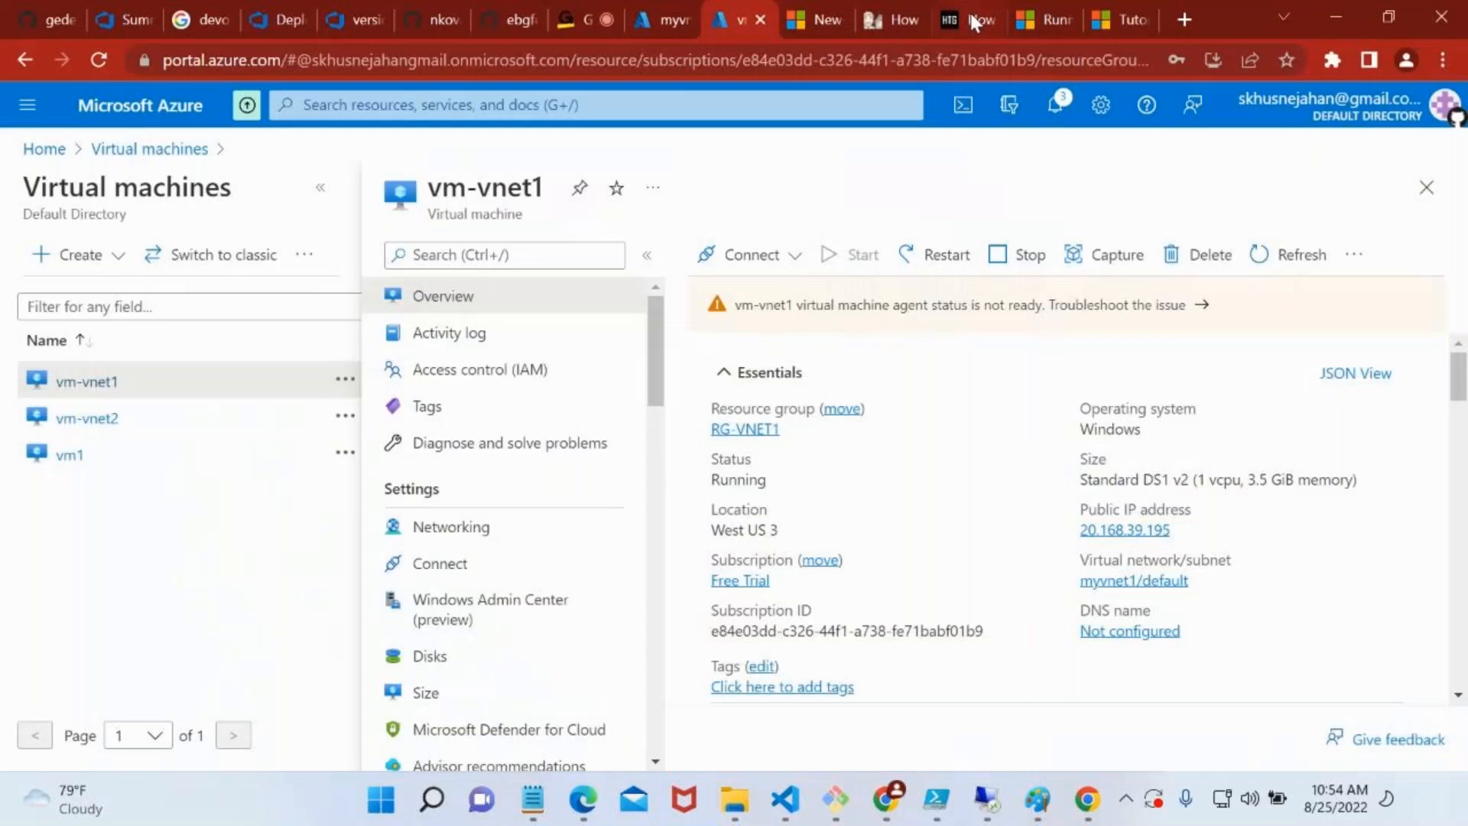
left_click(114, 428)
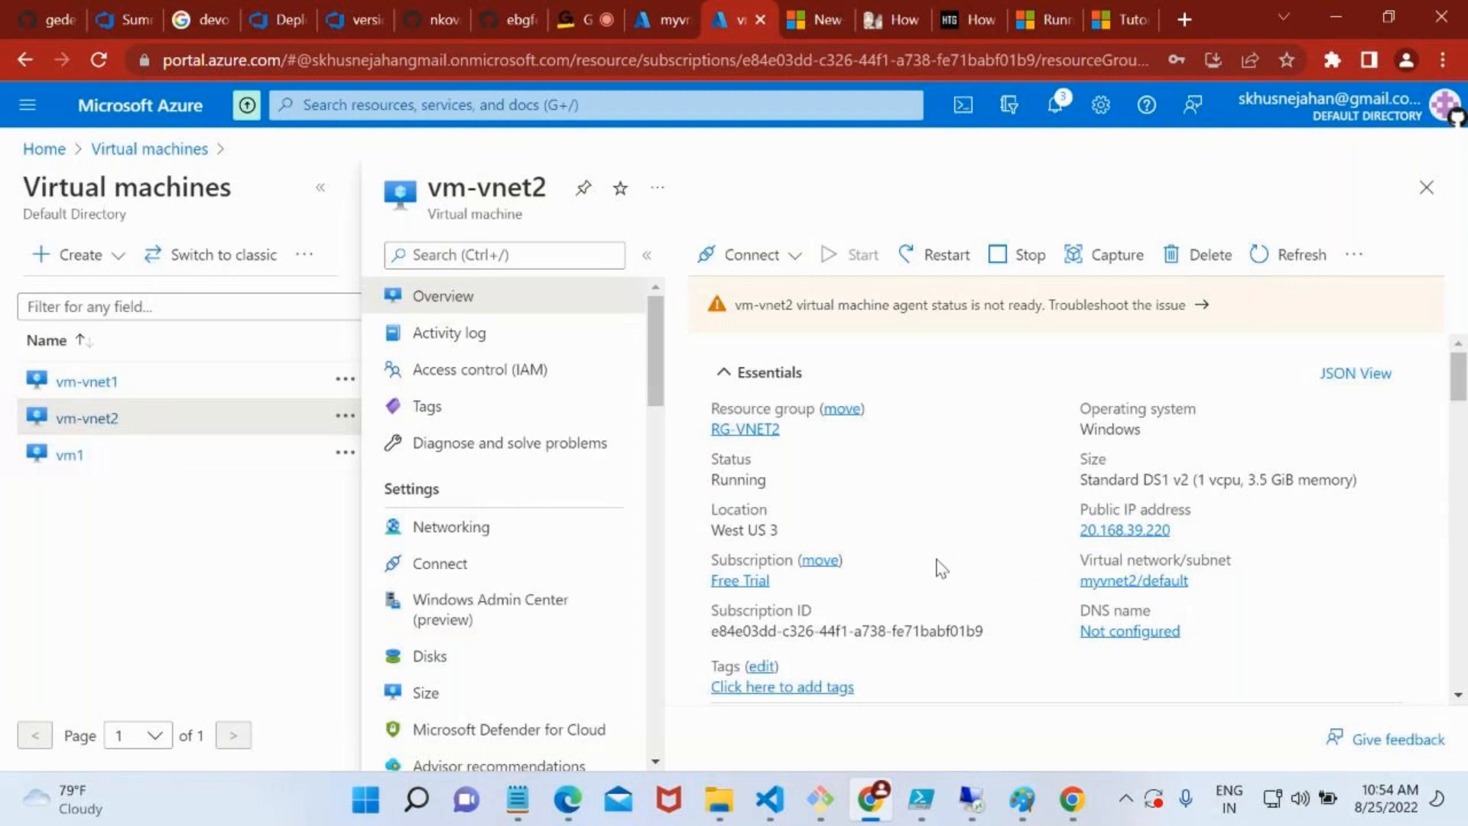
scroll(941, 570, "down", 5)
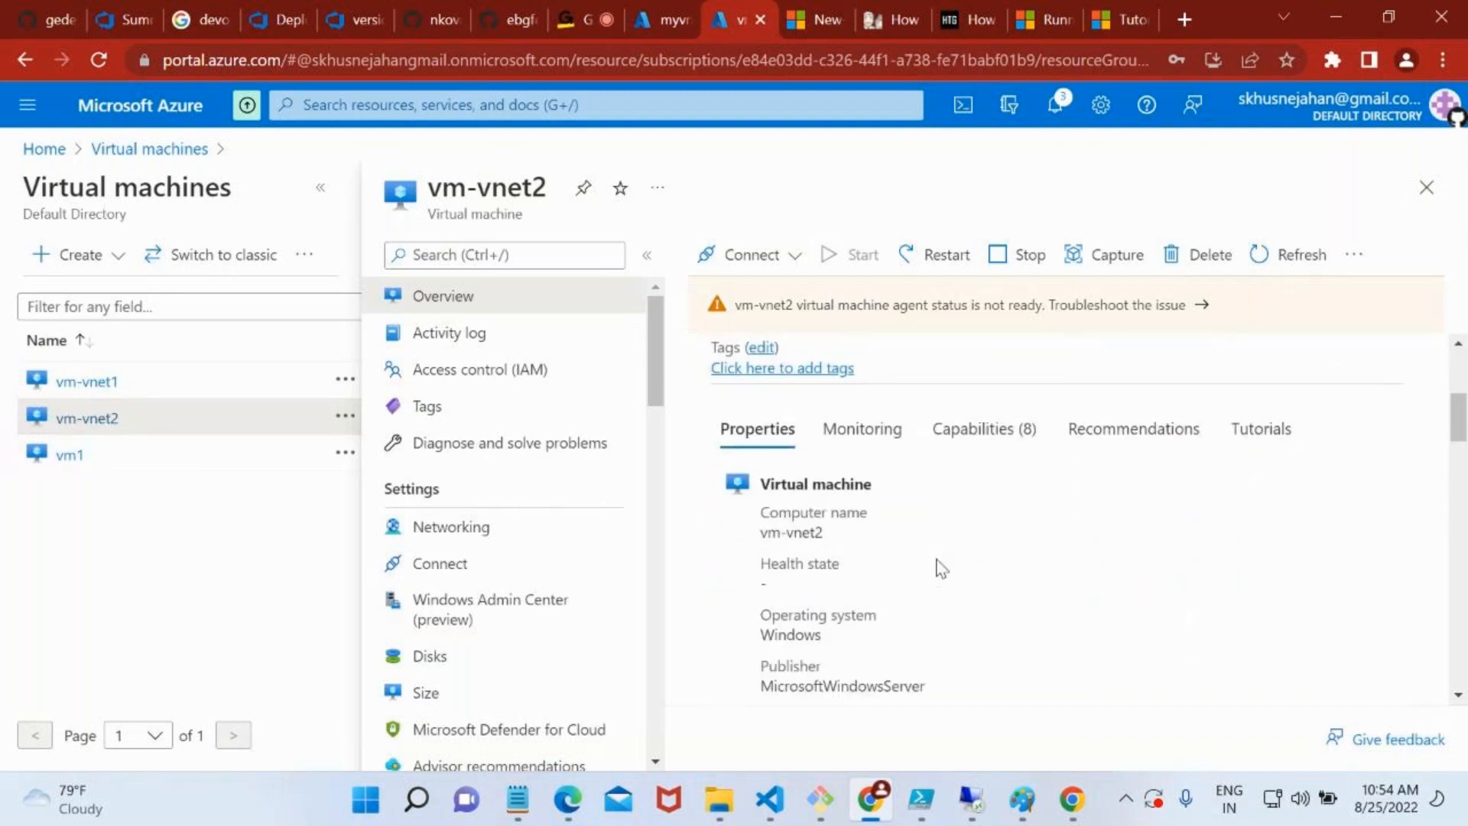
scroll(941, 570, "down", 10)
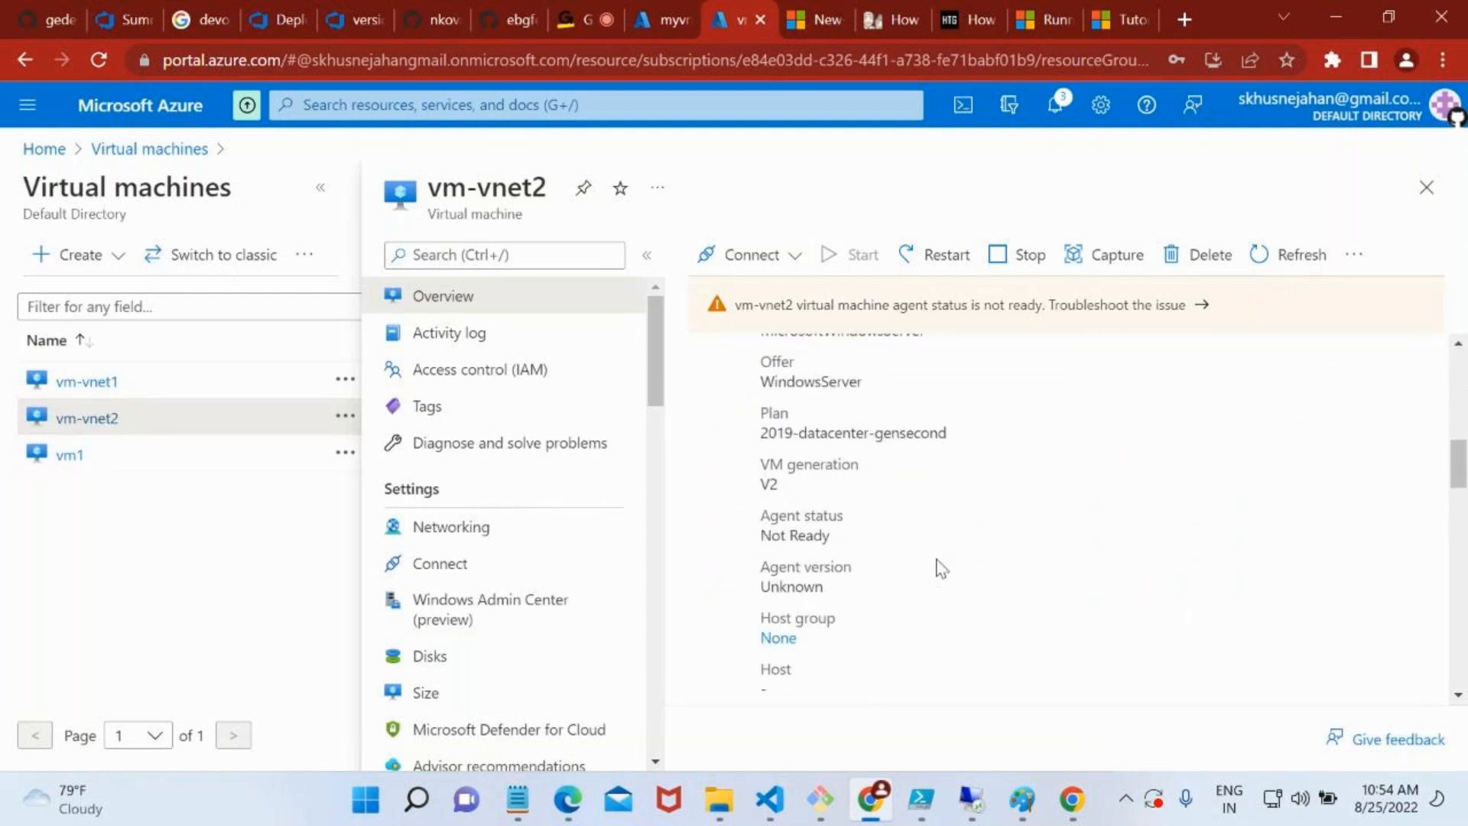
scroll(939, 570, "down", 3)
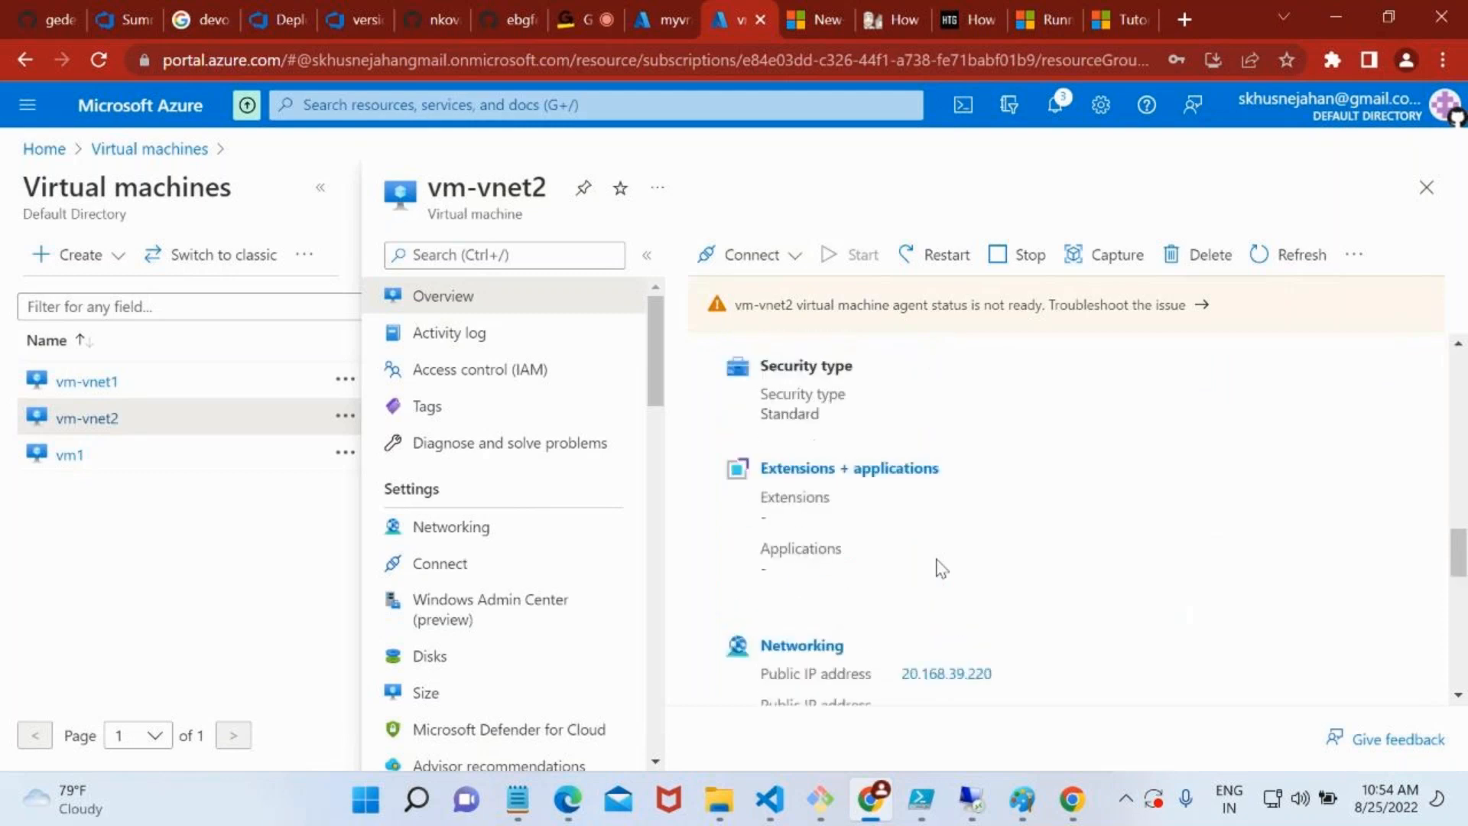
scroll(938, 570, "down", 1)
double_click(924, 584)
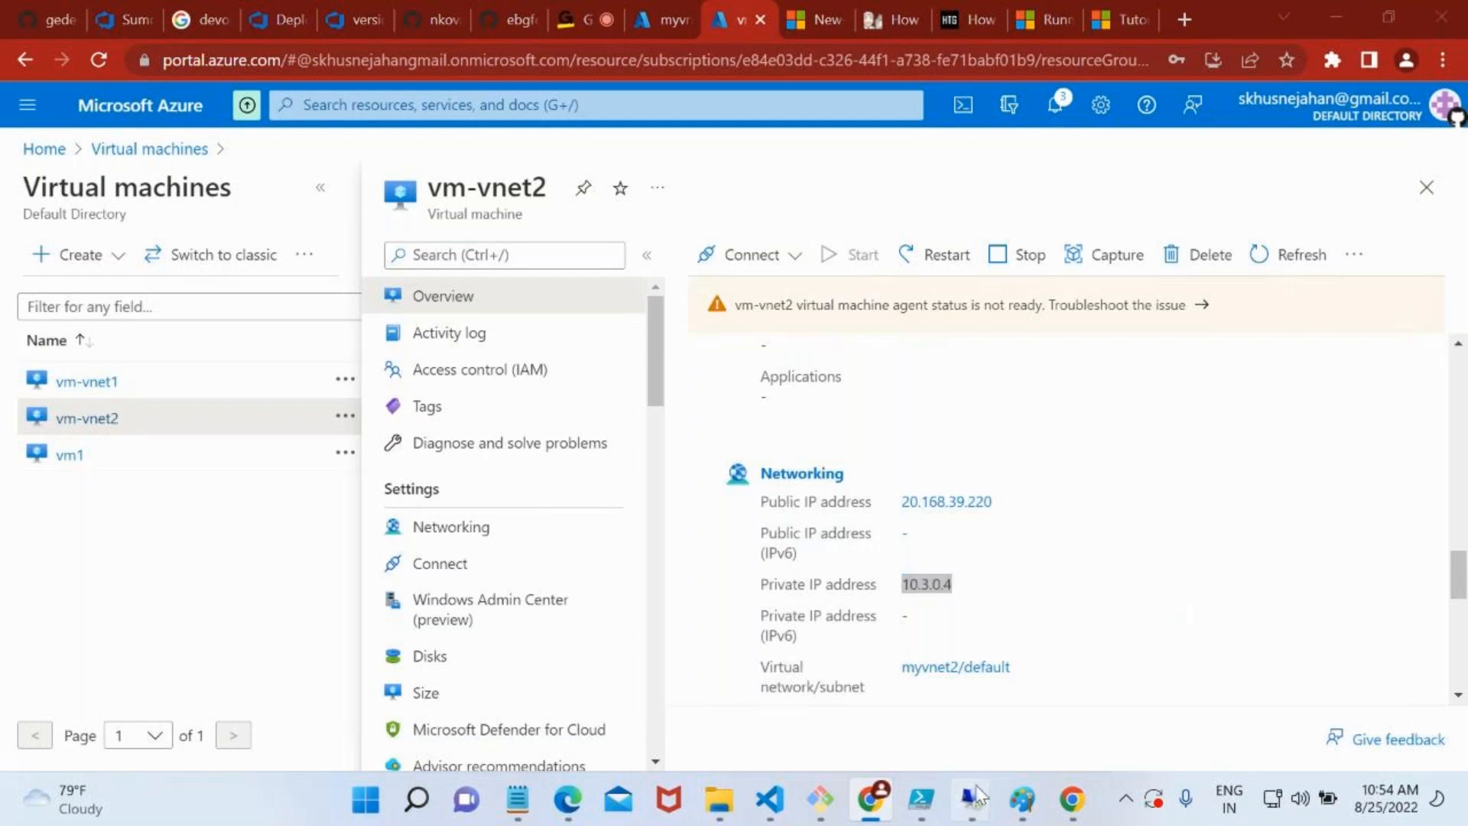
Switch to the old remote desktop session to 20.125.150.81 and disconnect it
mouse_move(971, 798)
mouse_move(1146, 667)
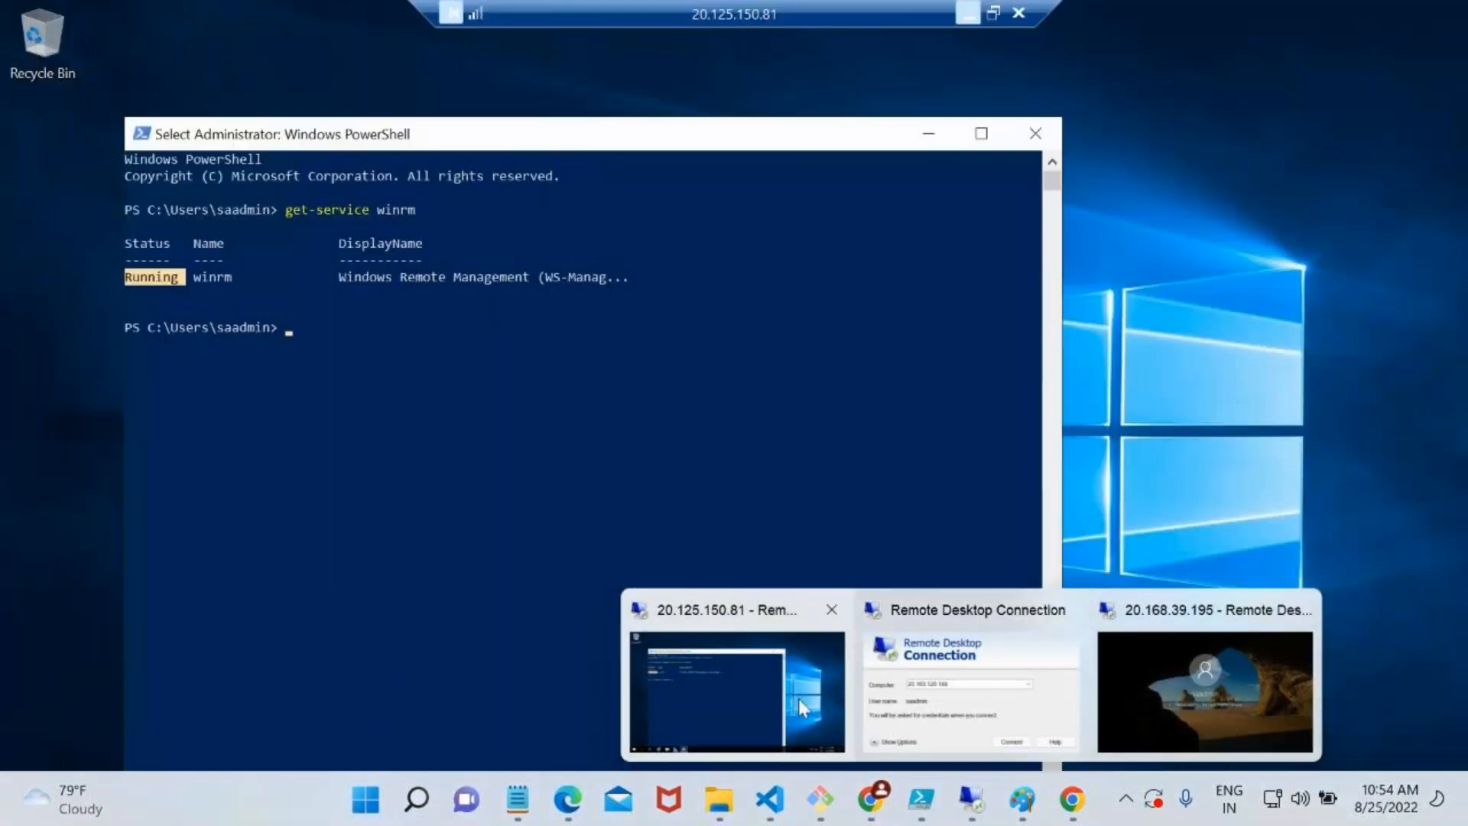
left_click(799, 699)
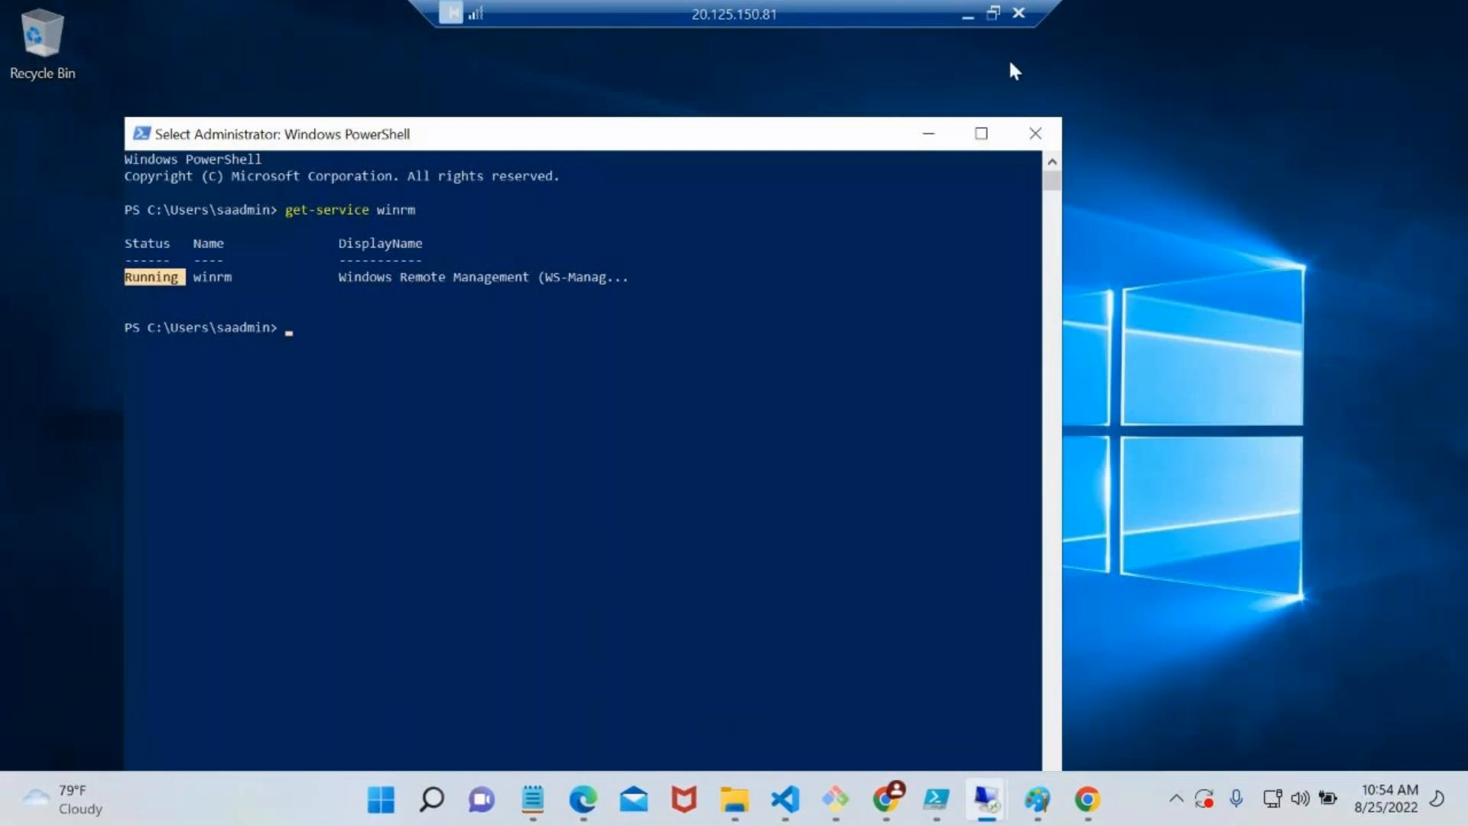
left_click(1018, 13)
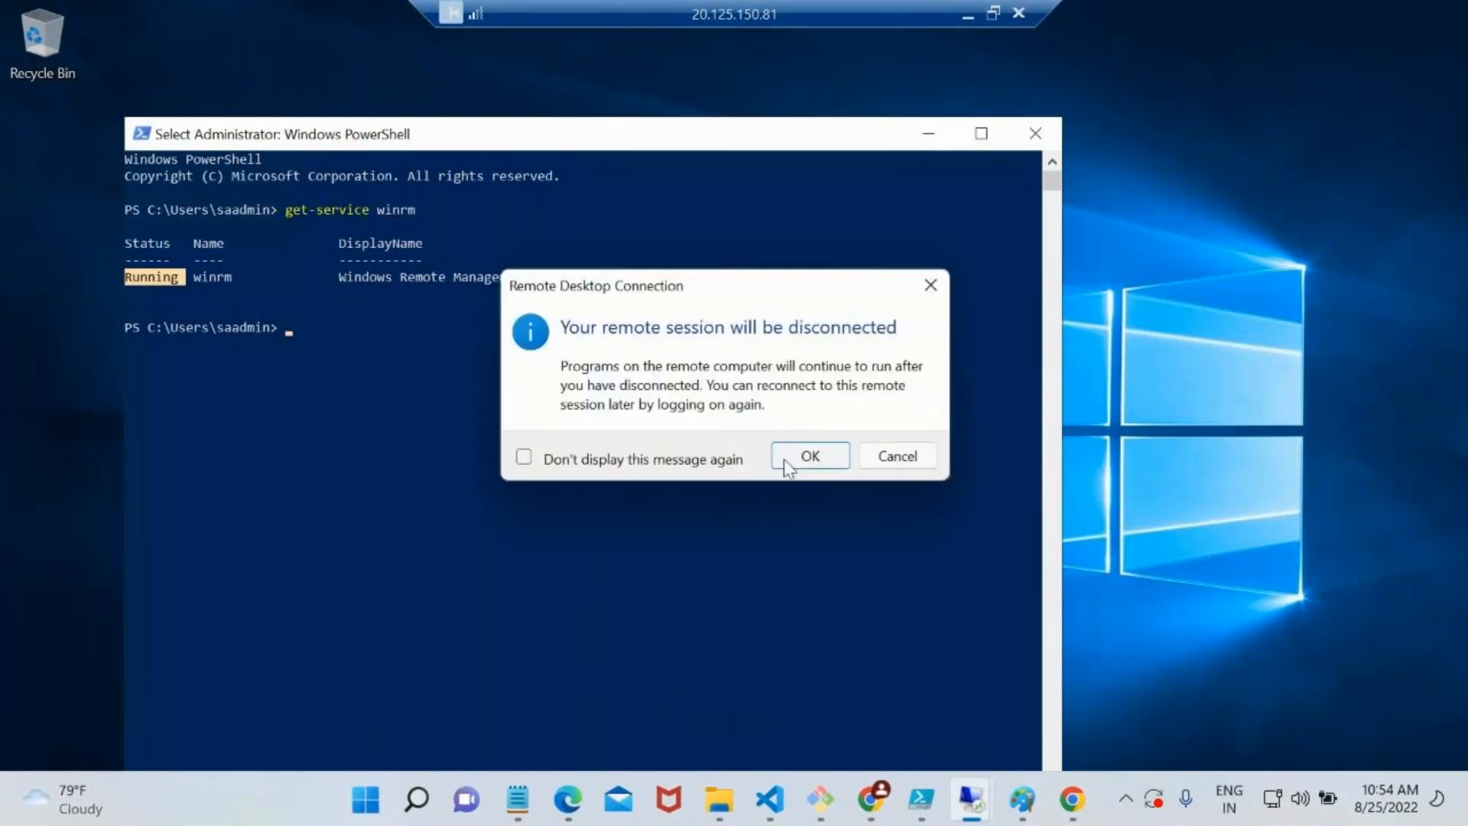
left_click(784, 459)
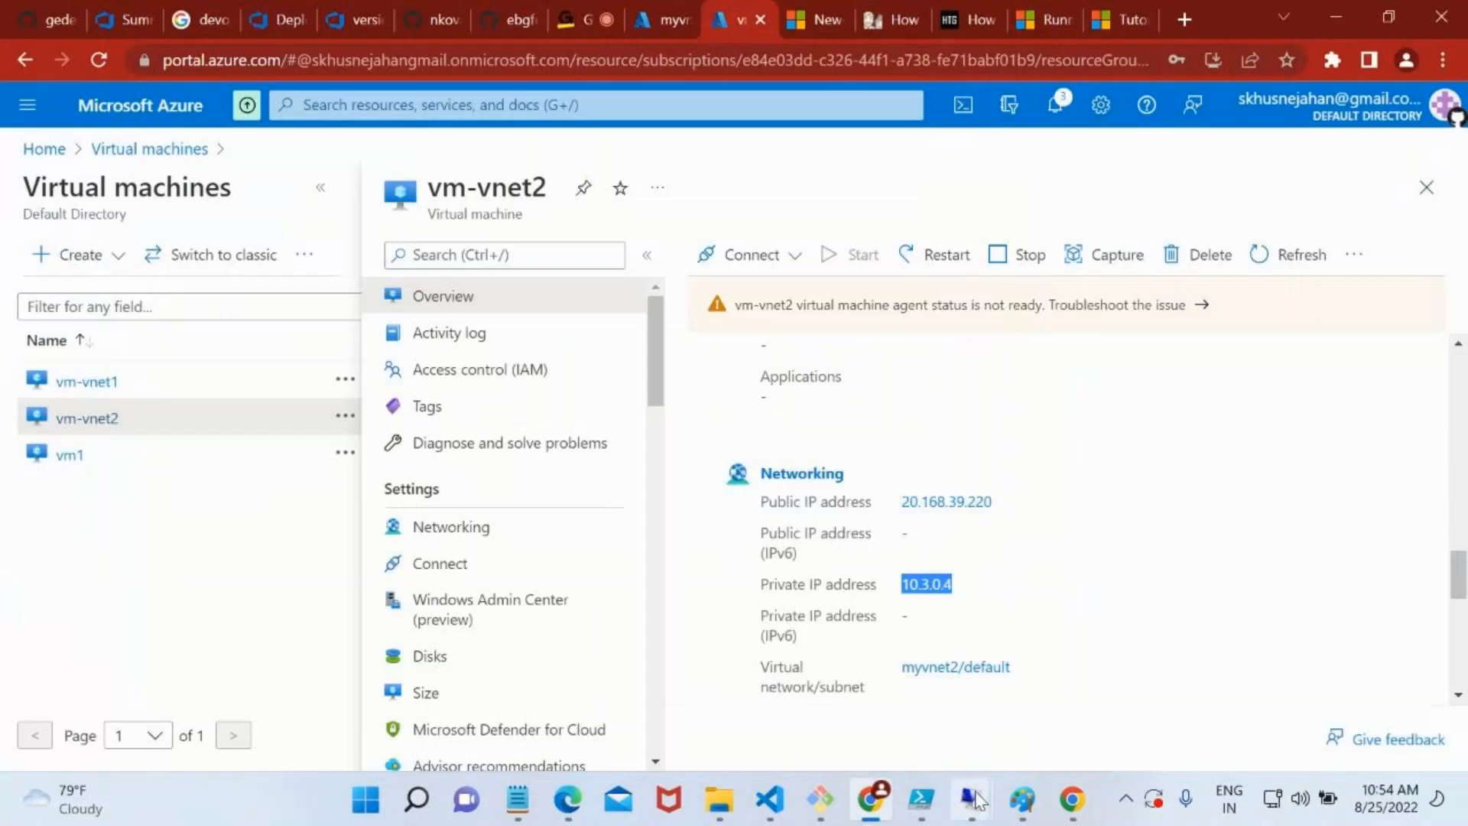
Close the spare Remote Desktop Connection window, return to the 20.168.39.195 session and minimise Server Manager there
mouse_move(970, 797)
left_click(948, 692)
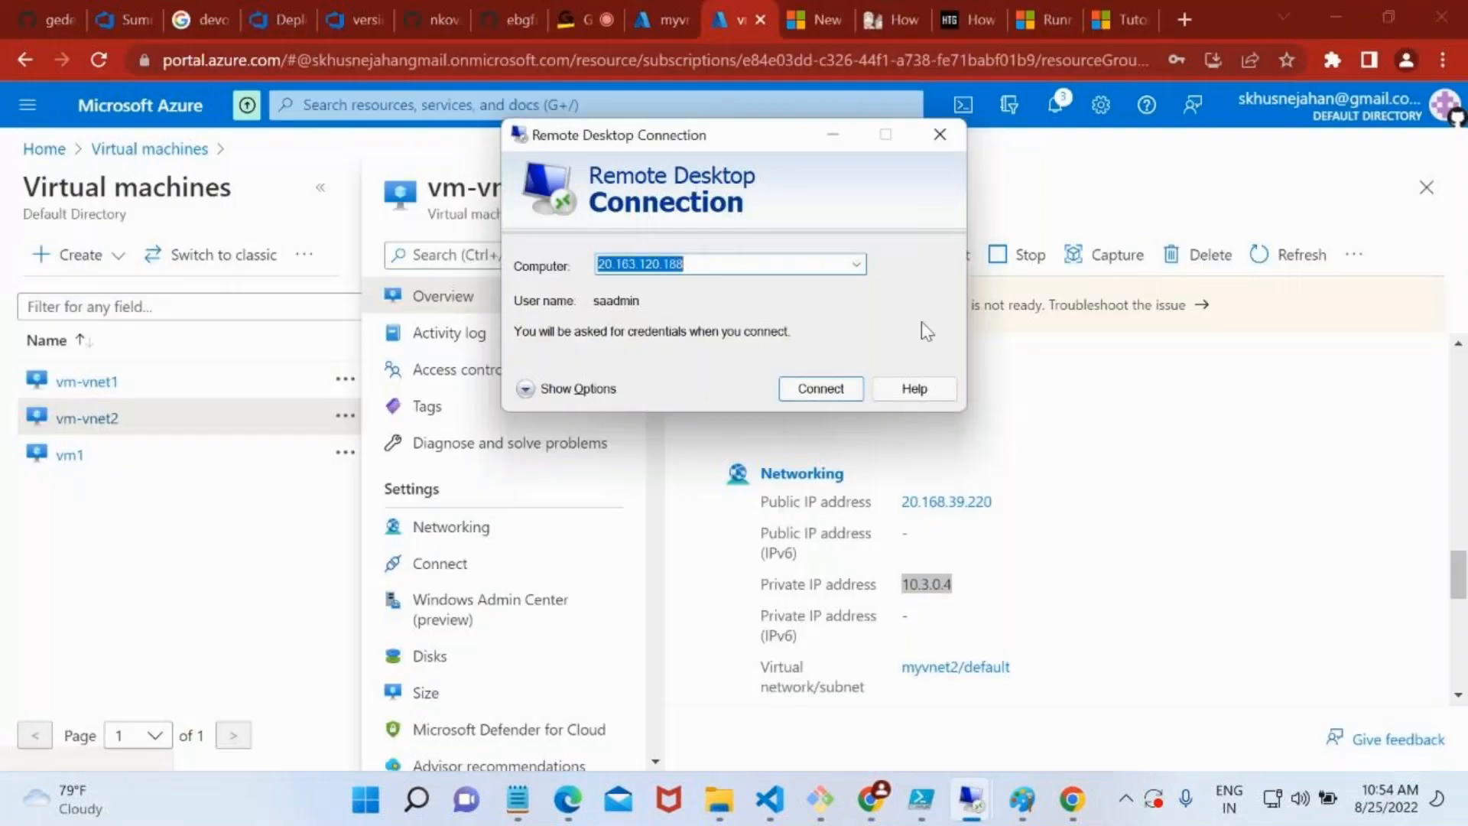
left_click(940, 134)
left_click(958, 793)
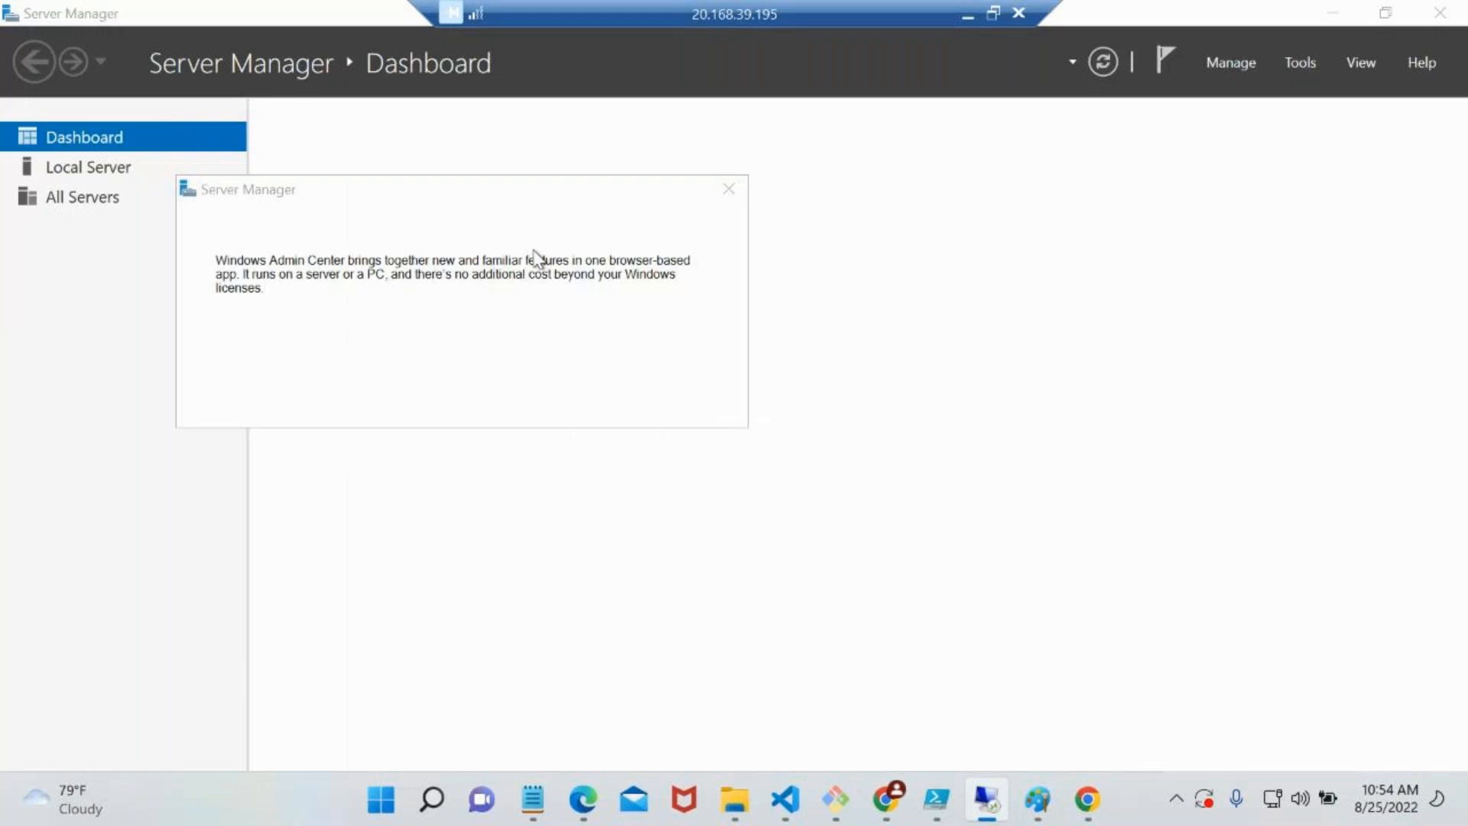
left_click(1334, 10)
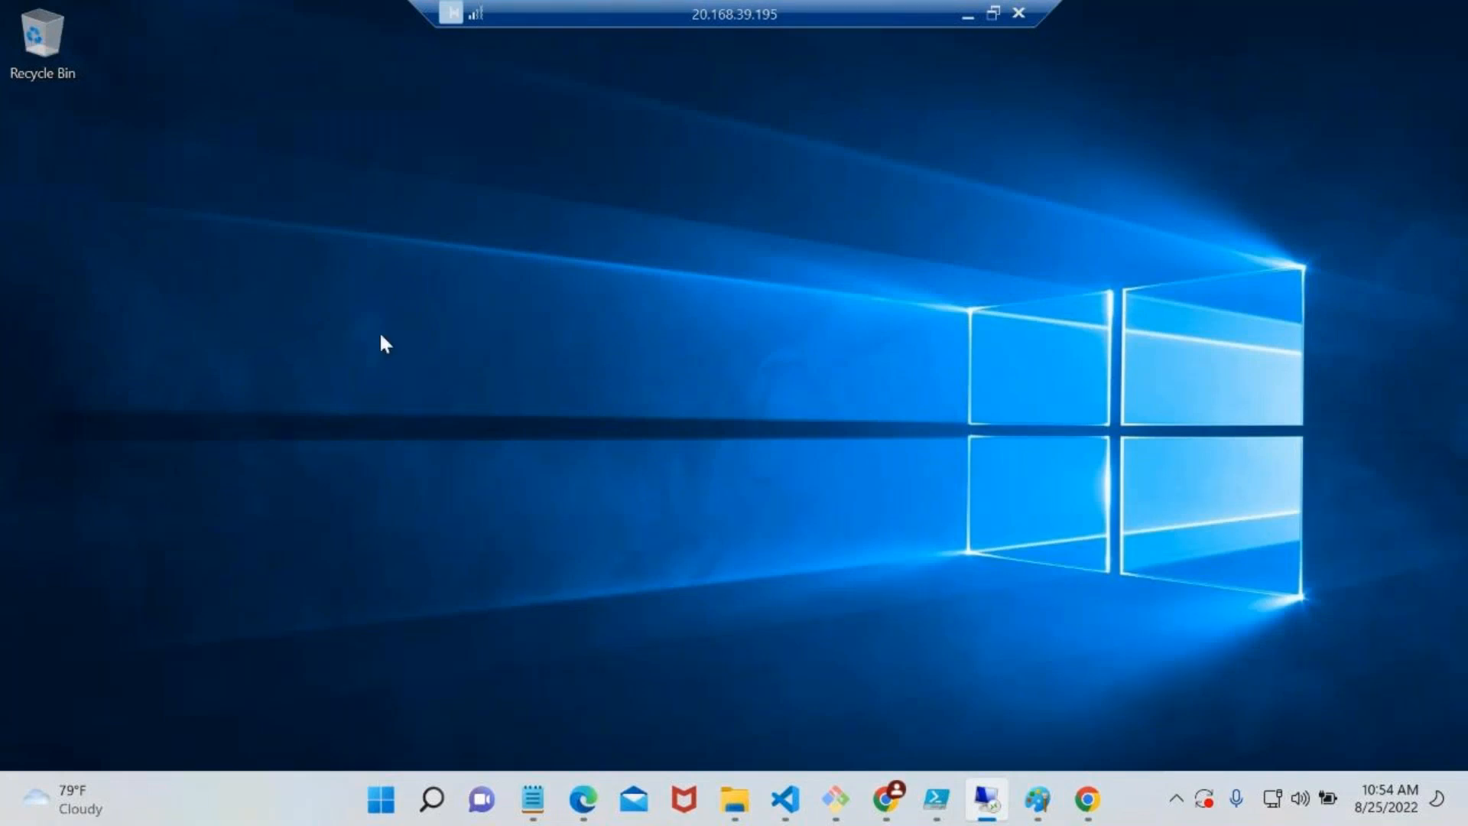
Launch Remote Desktop Connection inside vm-vnet1 with the mstsc command and connect to 10.3.0.4
key("super+r")
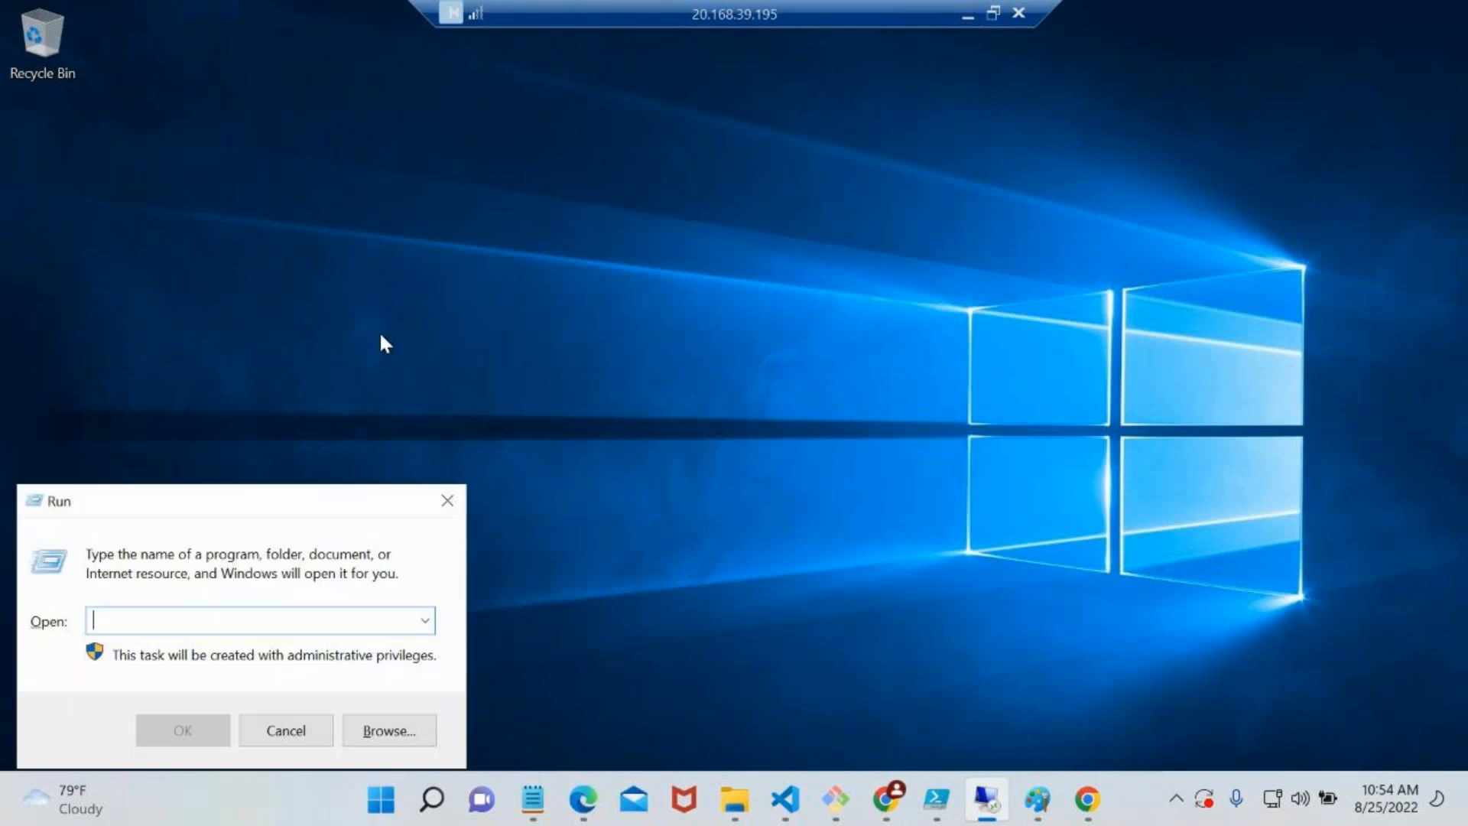
type("mstsc")
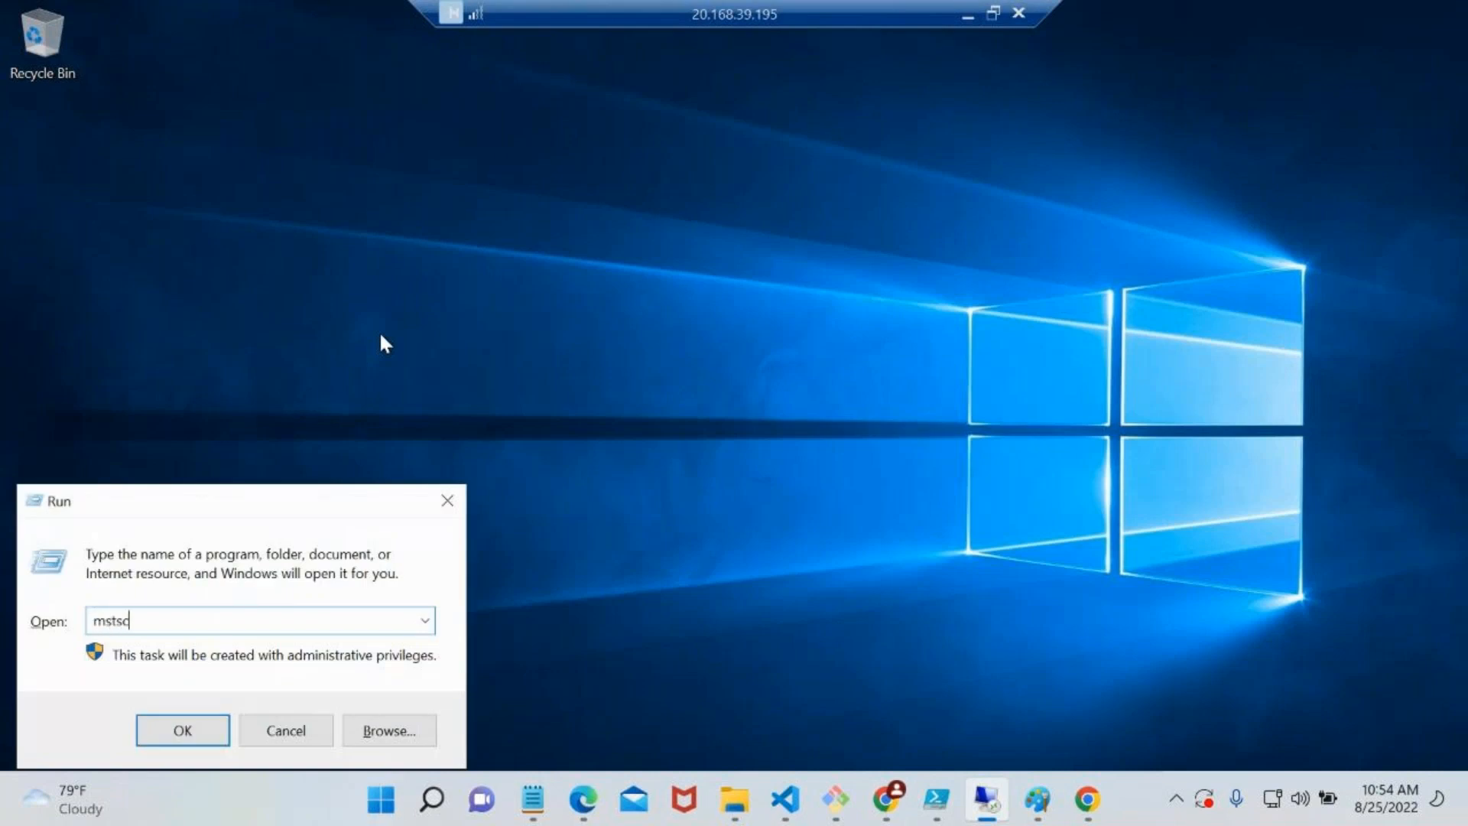
key("Return")
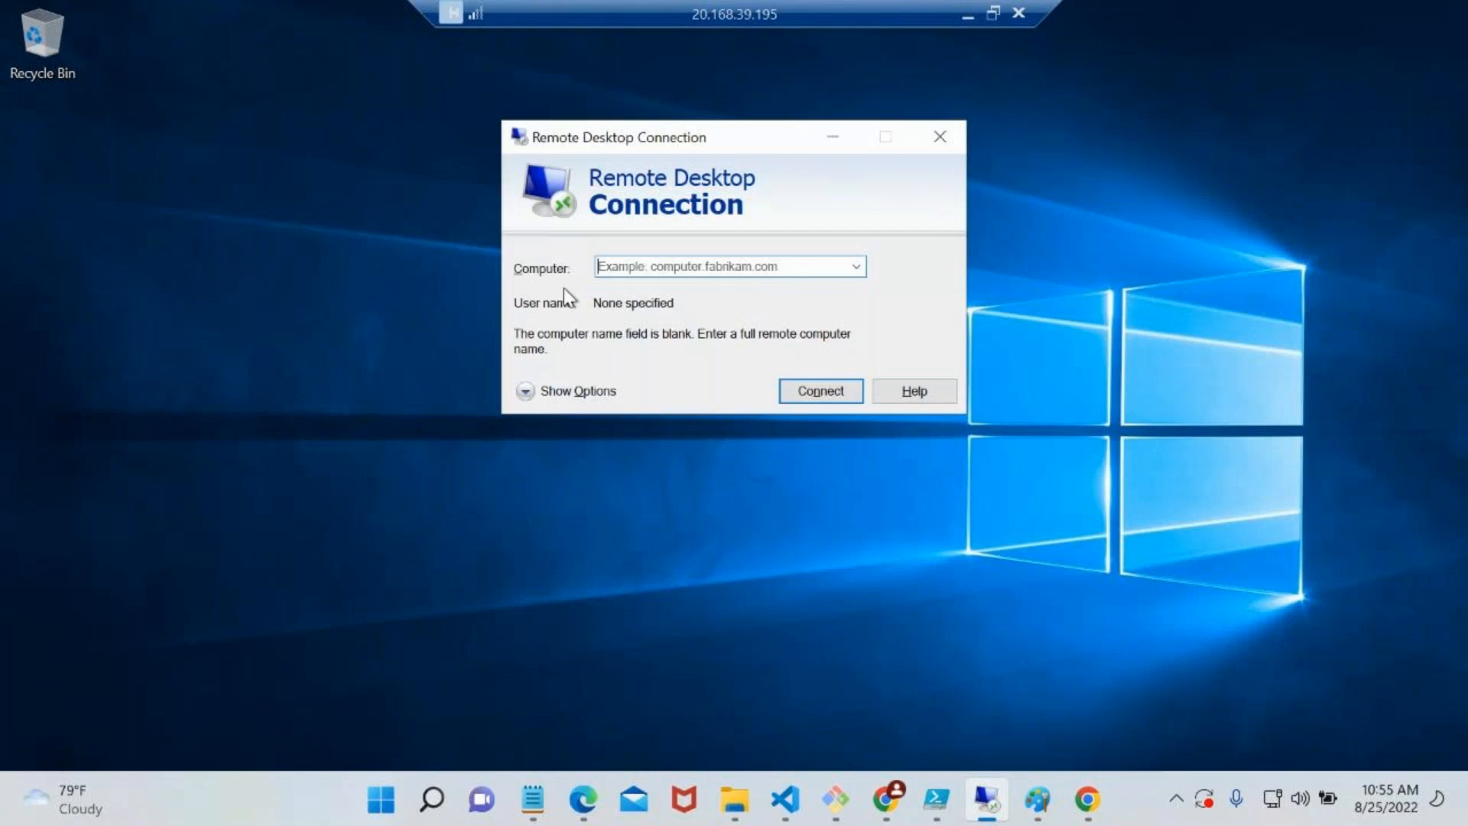
type("10.3.0.4")
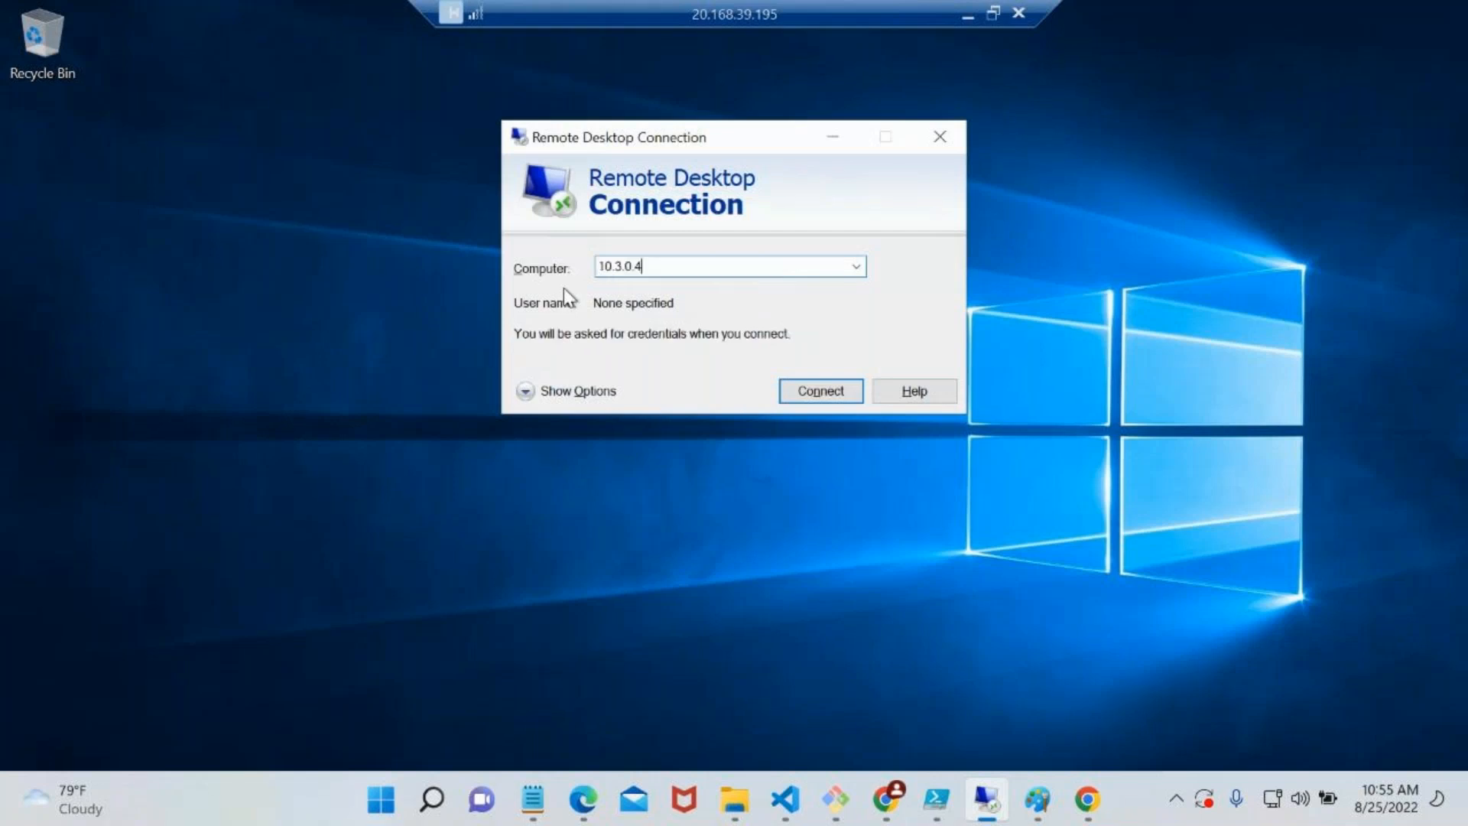
left_click(795, 398)
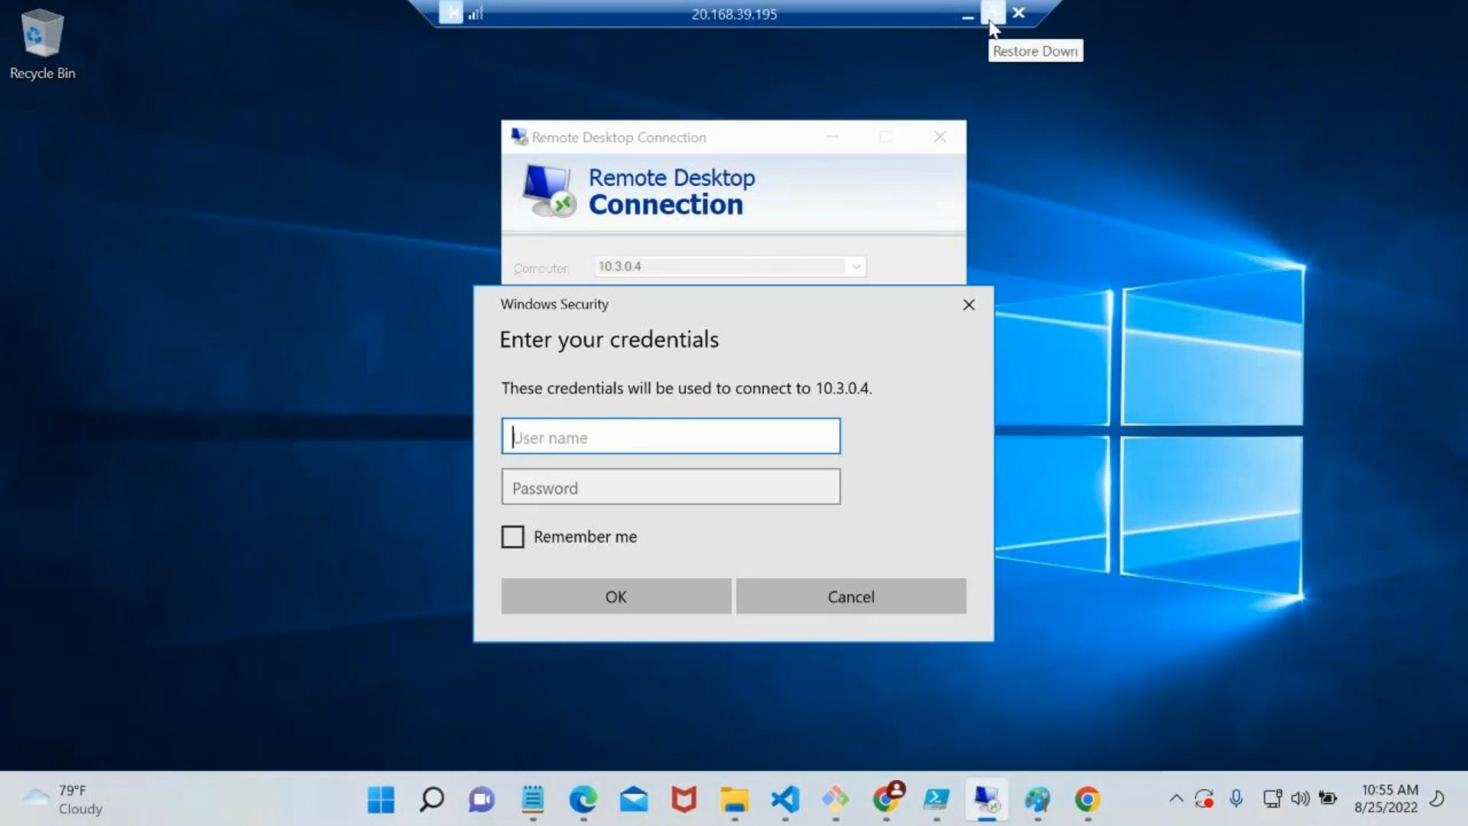
Sign in to 10.3.0.4 as saadmin with the account password and accept vm-vnet2's unverified certificate
type("saadmin")
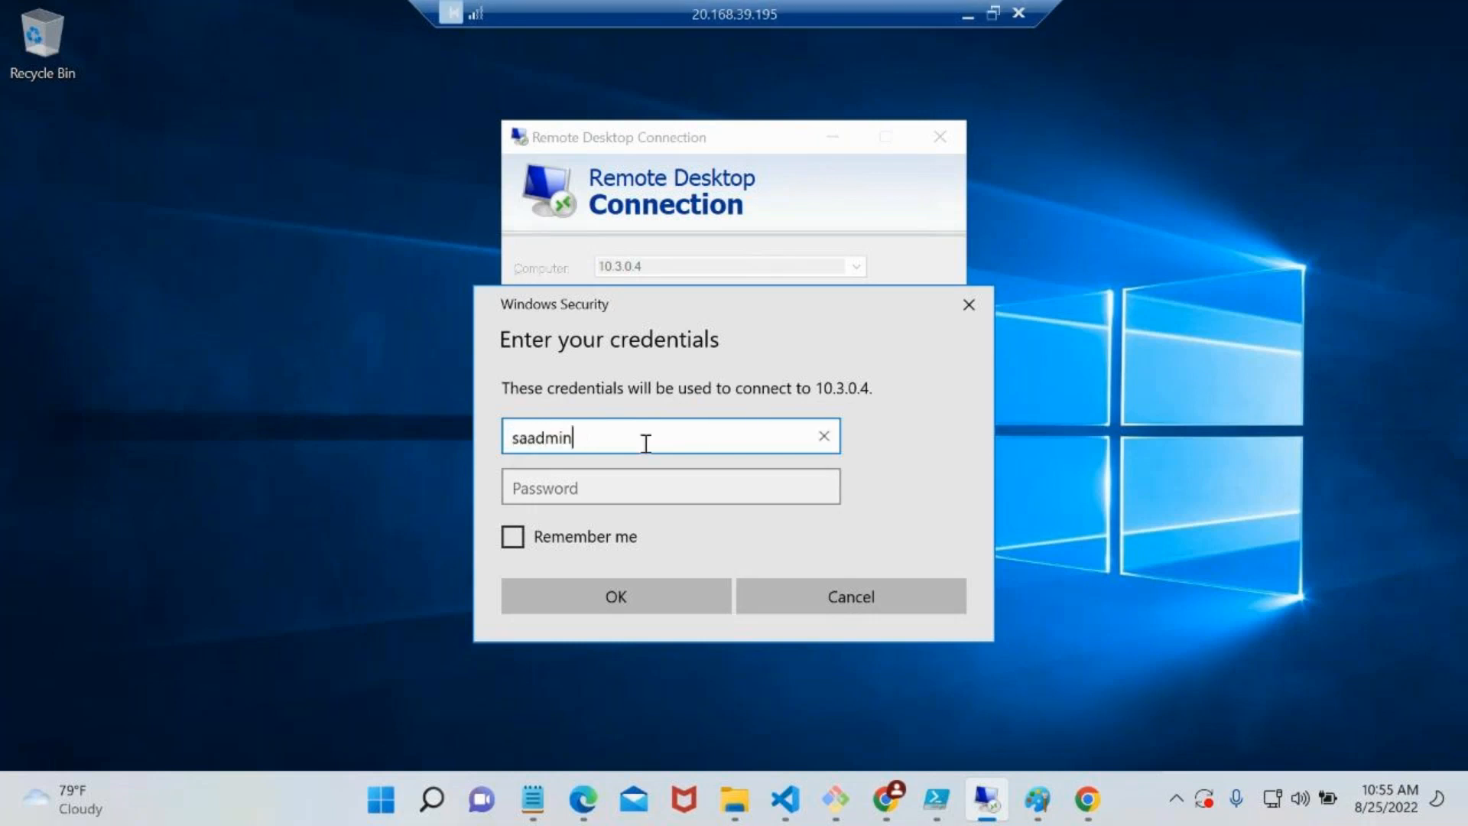
key("Tab")
type("••••••••••••")
left_click(624, 595)
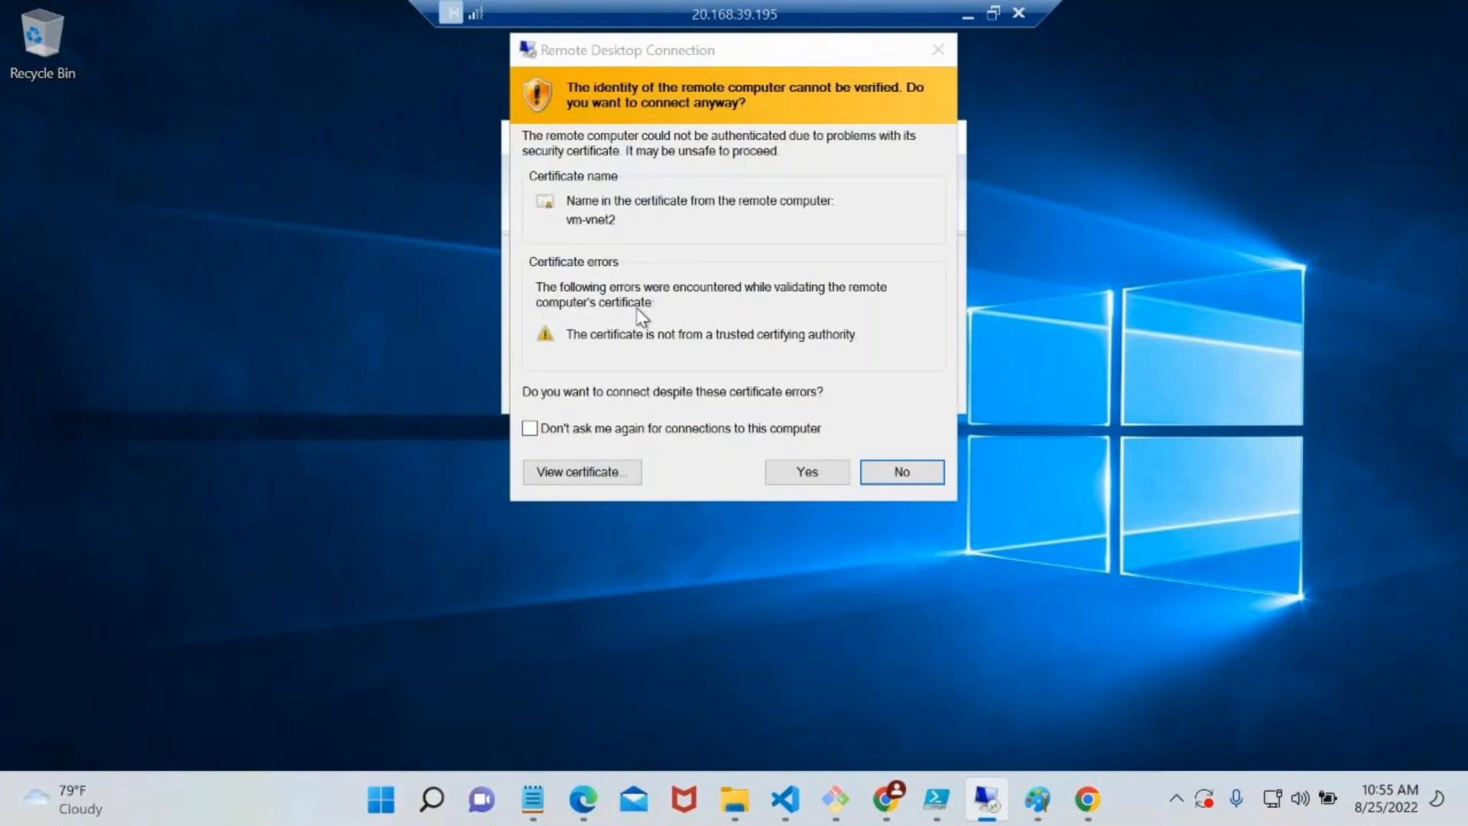
left_click(812, 471)
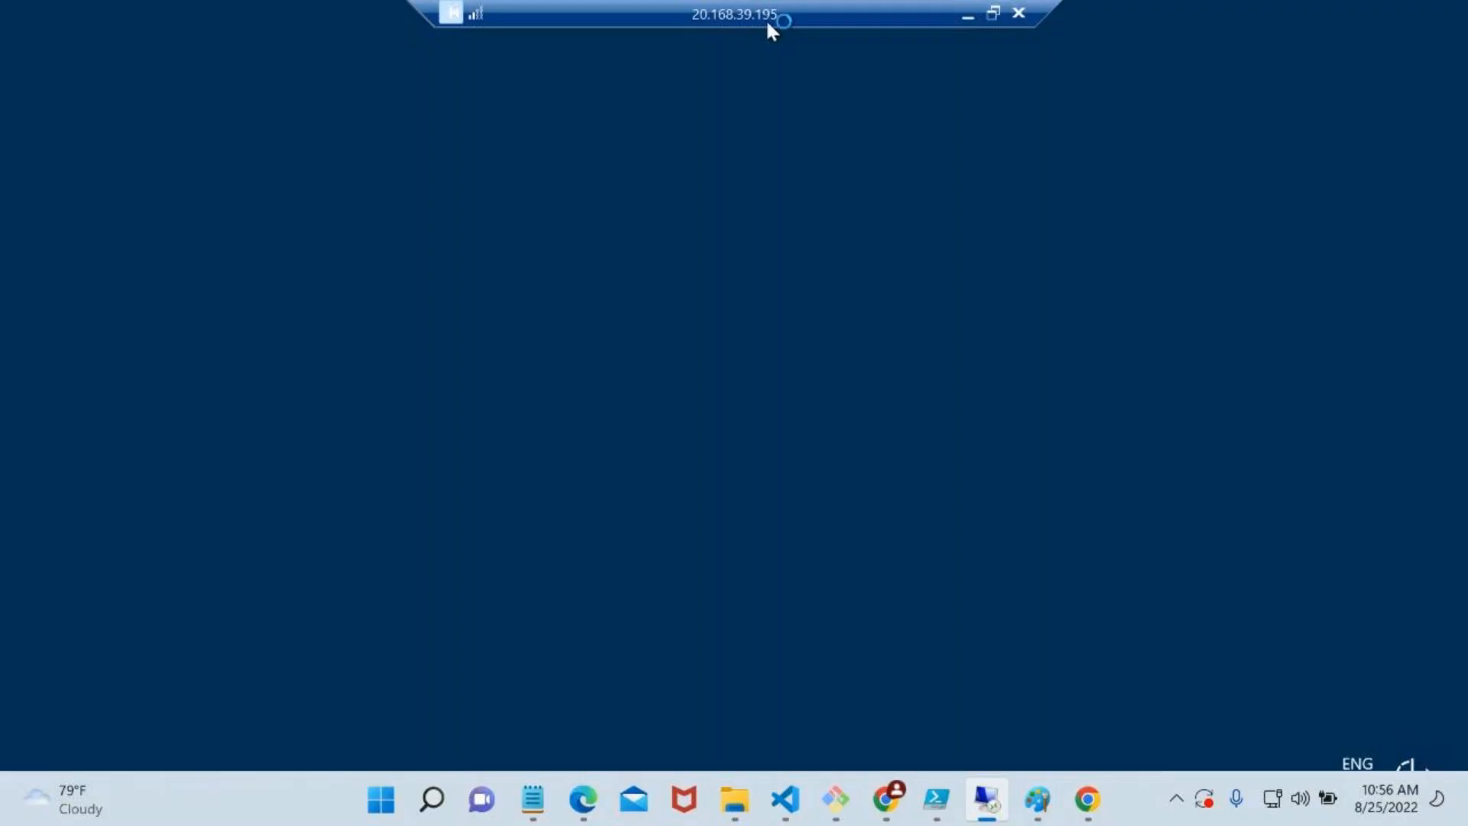
Move the two sessions' connection bars apart and restore the 10.3.0.4 session to a movable window on vm-vnet1's desktop
left_click_drag(765, 19, 382, 30)
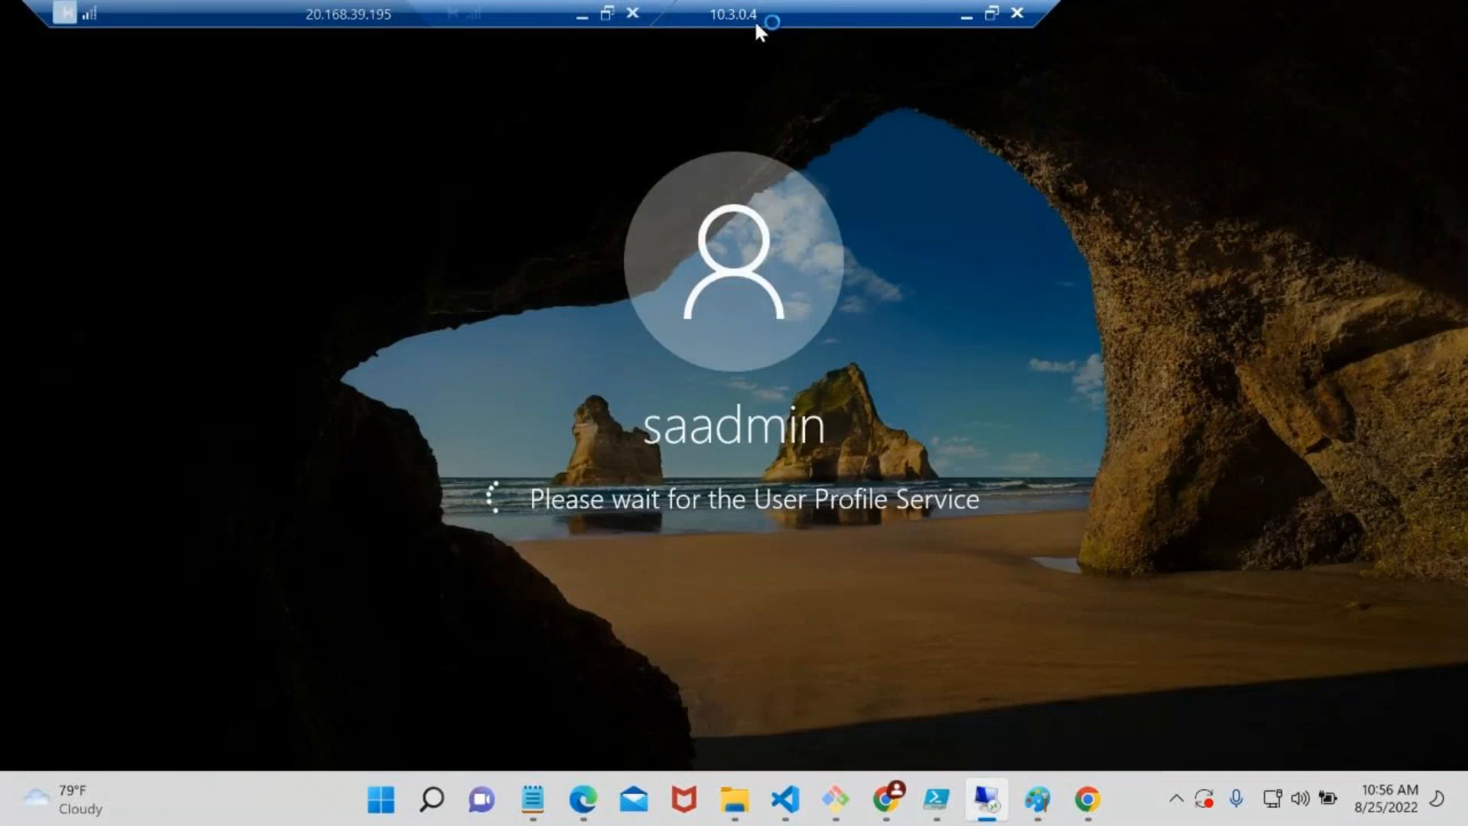
left_click_drag(755, 24, 924, 15)
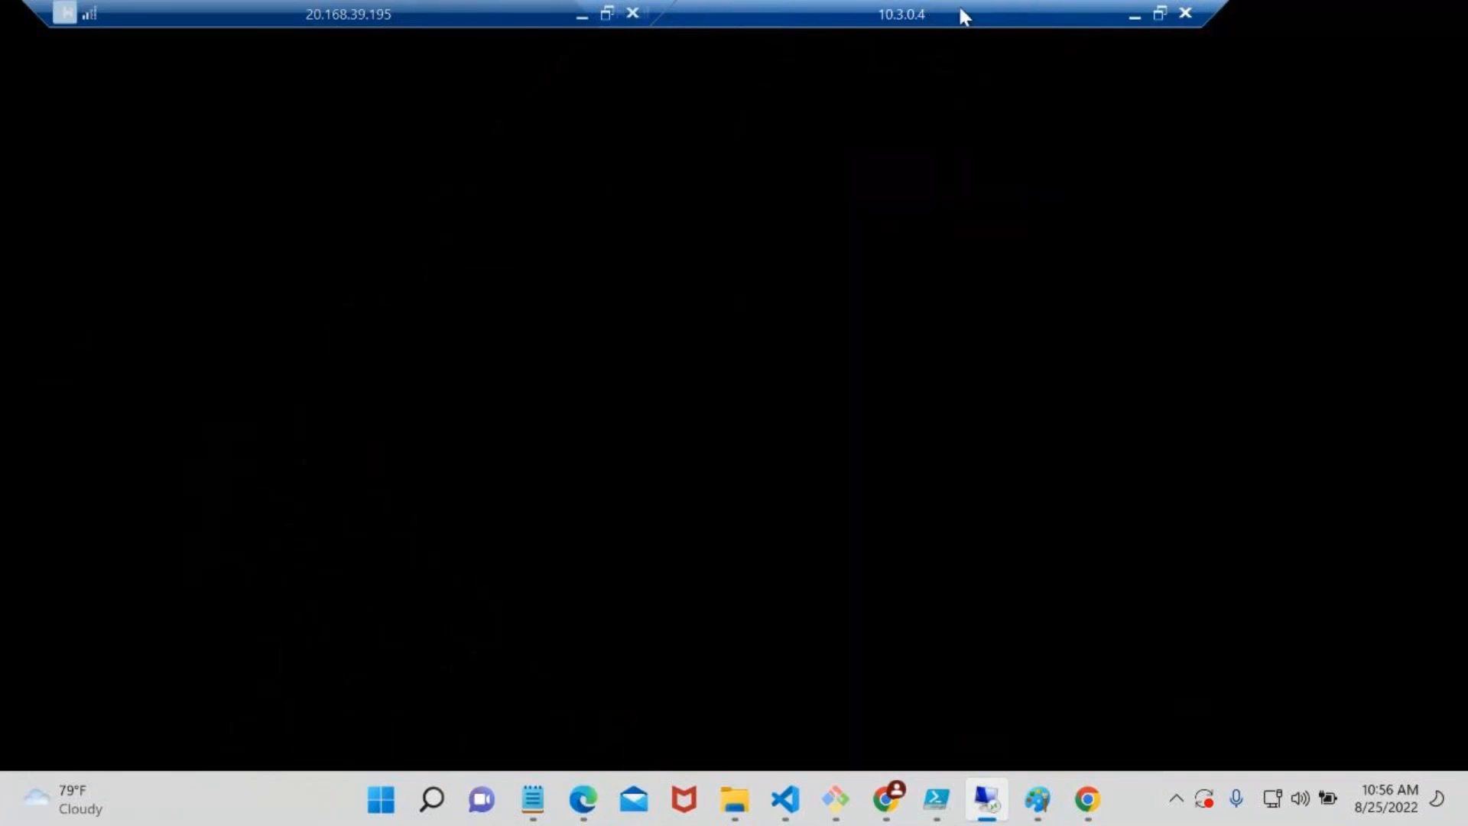
double_click(960, 10)
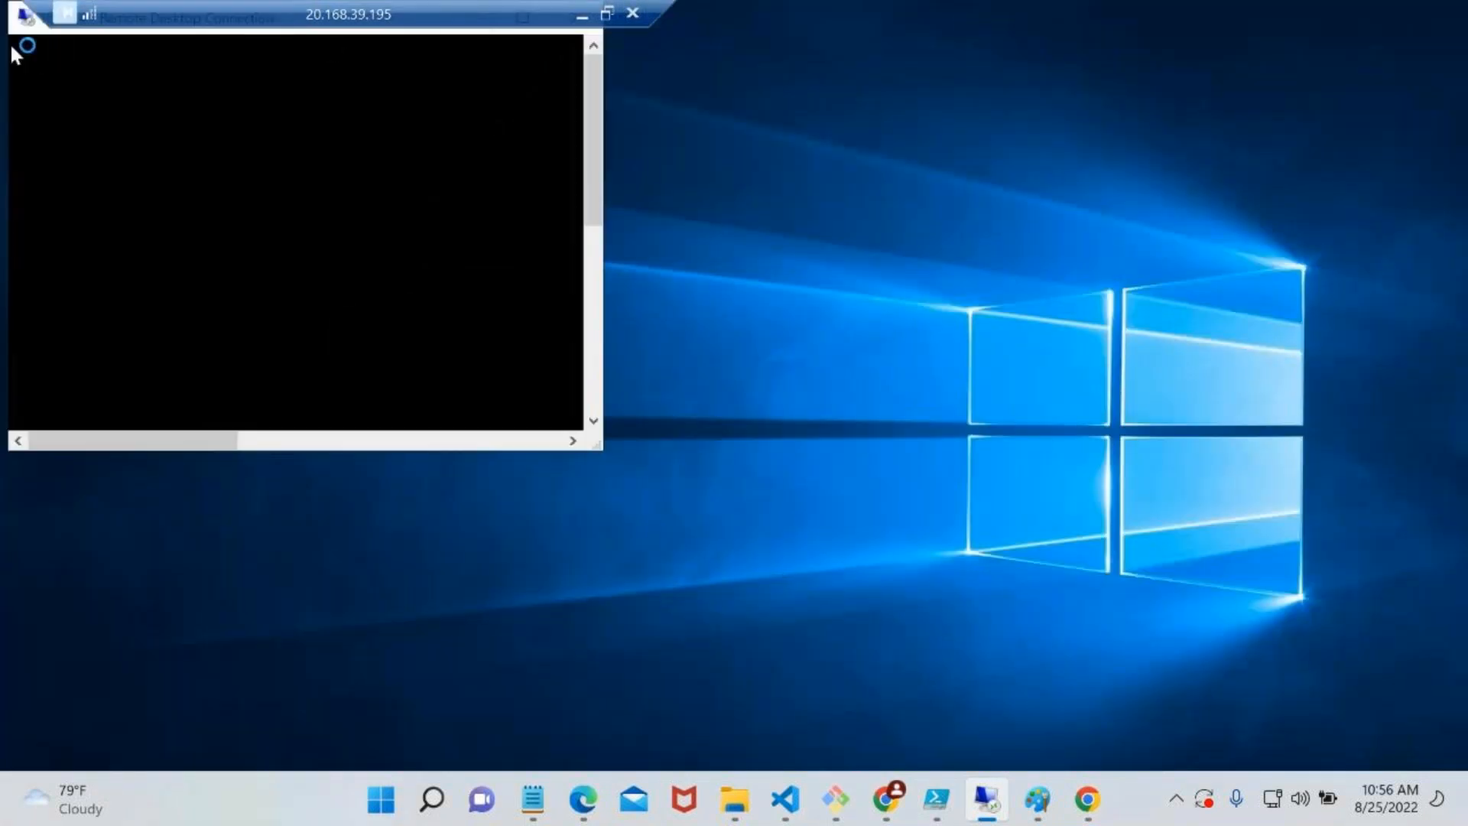
left_click_drag(13, 30, 64, 49)
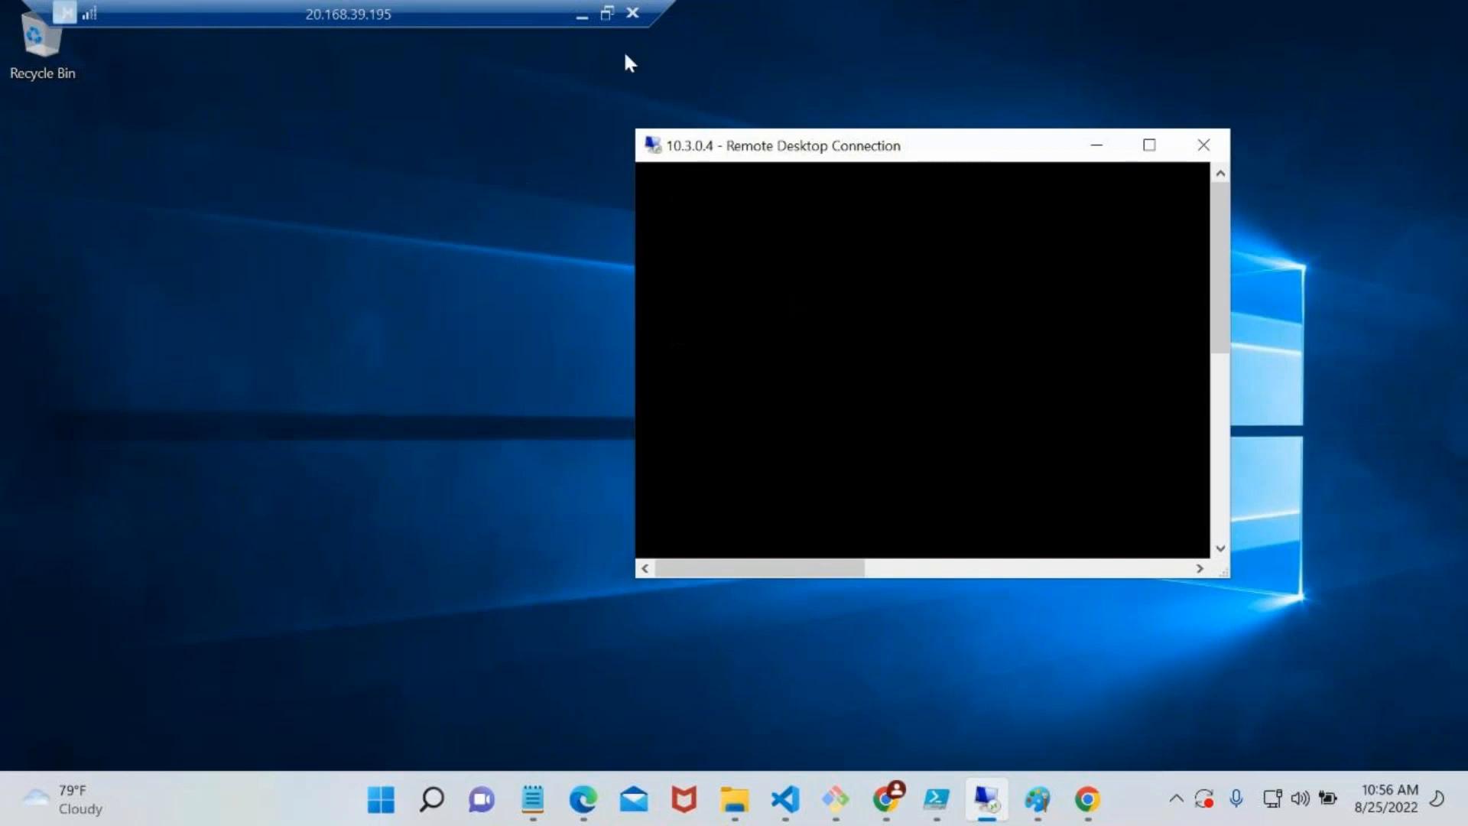
Minimise the remote session and delete the peerlink1 peering of myvnet1, including its corresponding peer, in the Azure portal
left_click(581, 17)
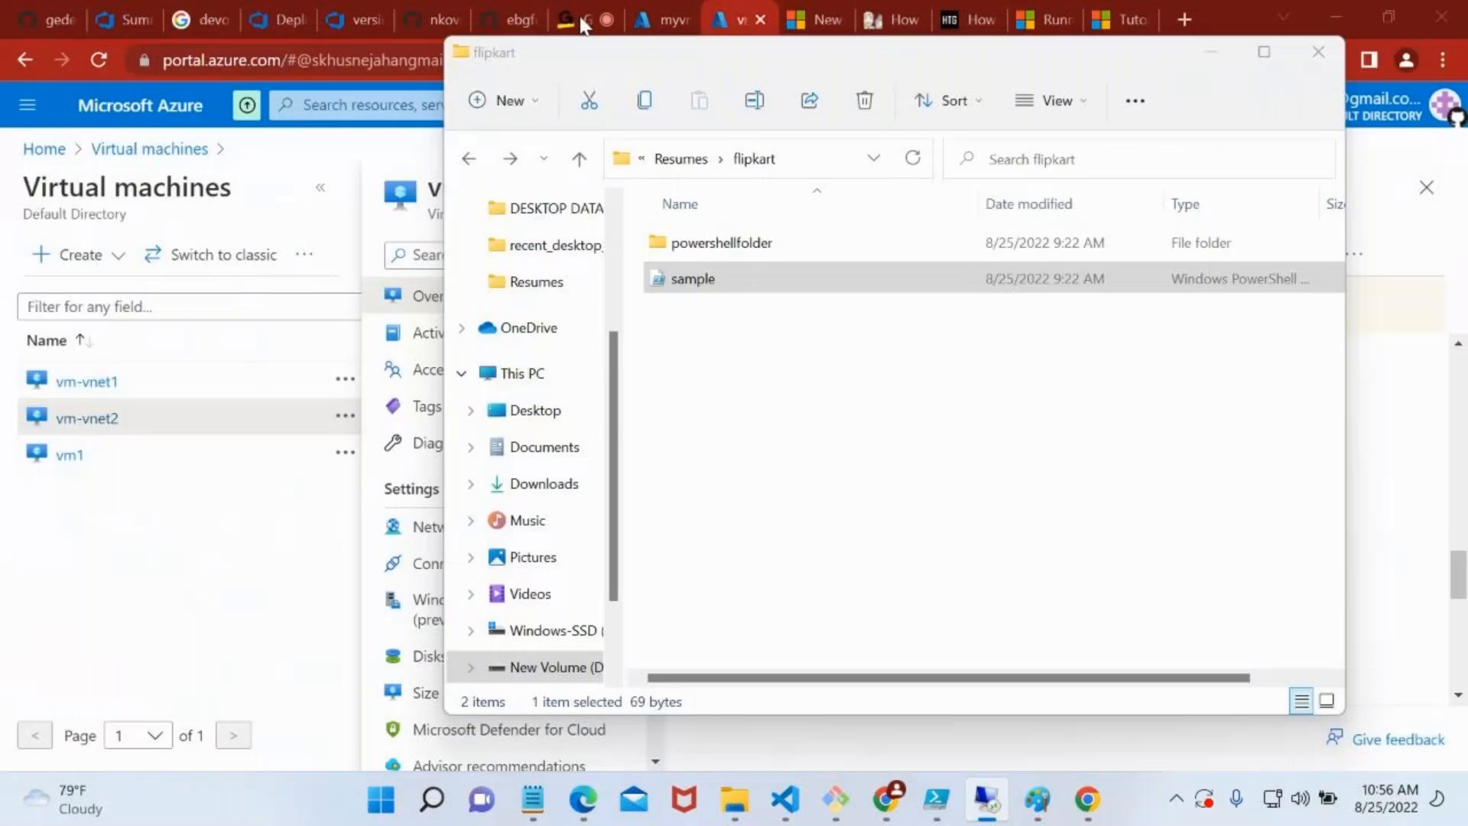
left_click(659, 18)
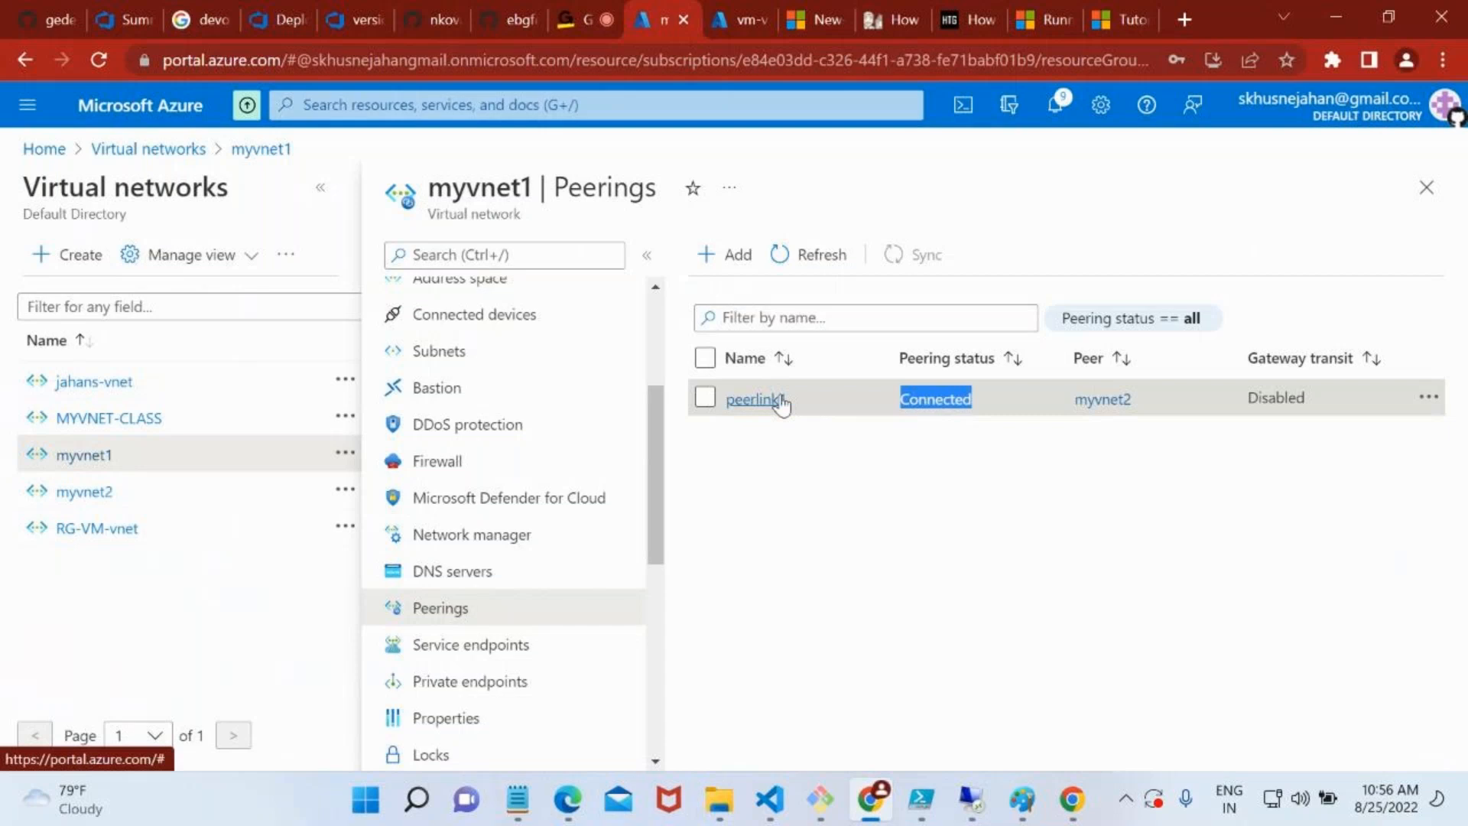
left_click(824, 554)
left_click(1429, 397)
left_click(1338, 433)
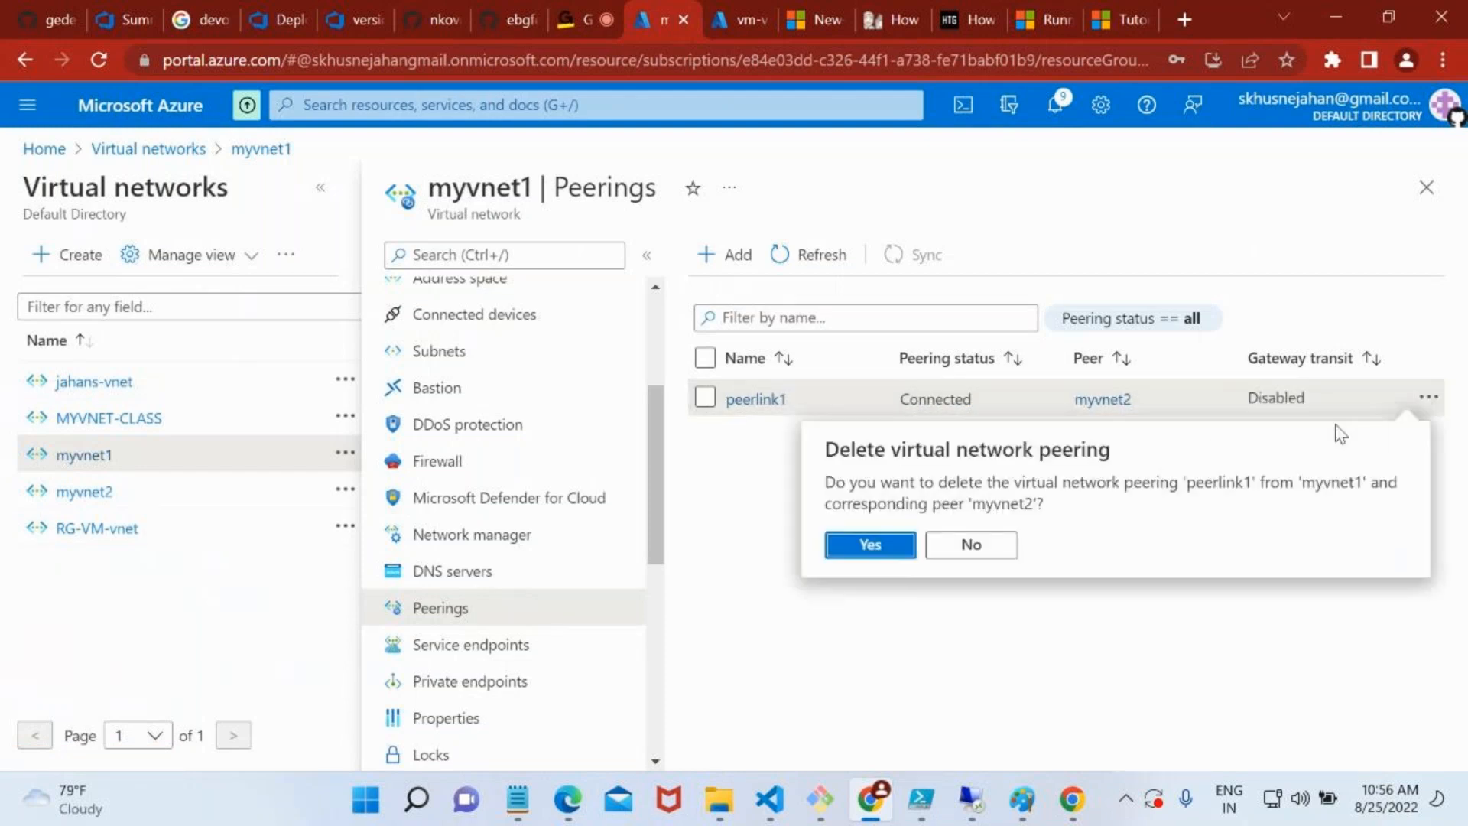
left_click(896, 547)
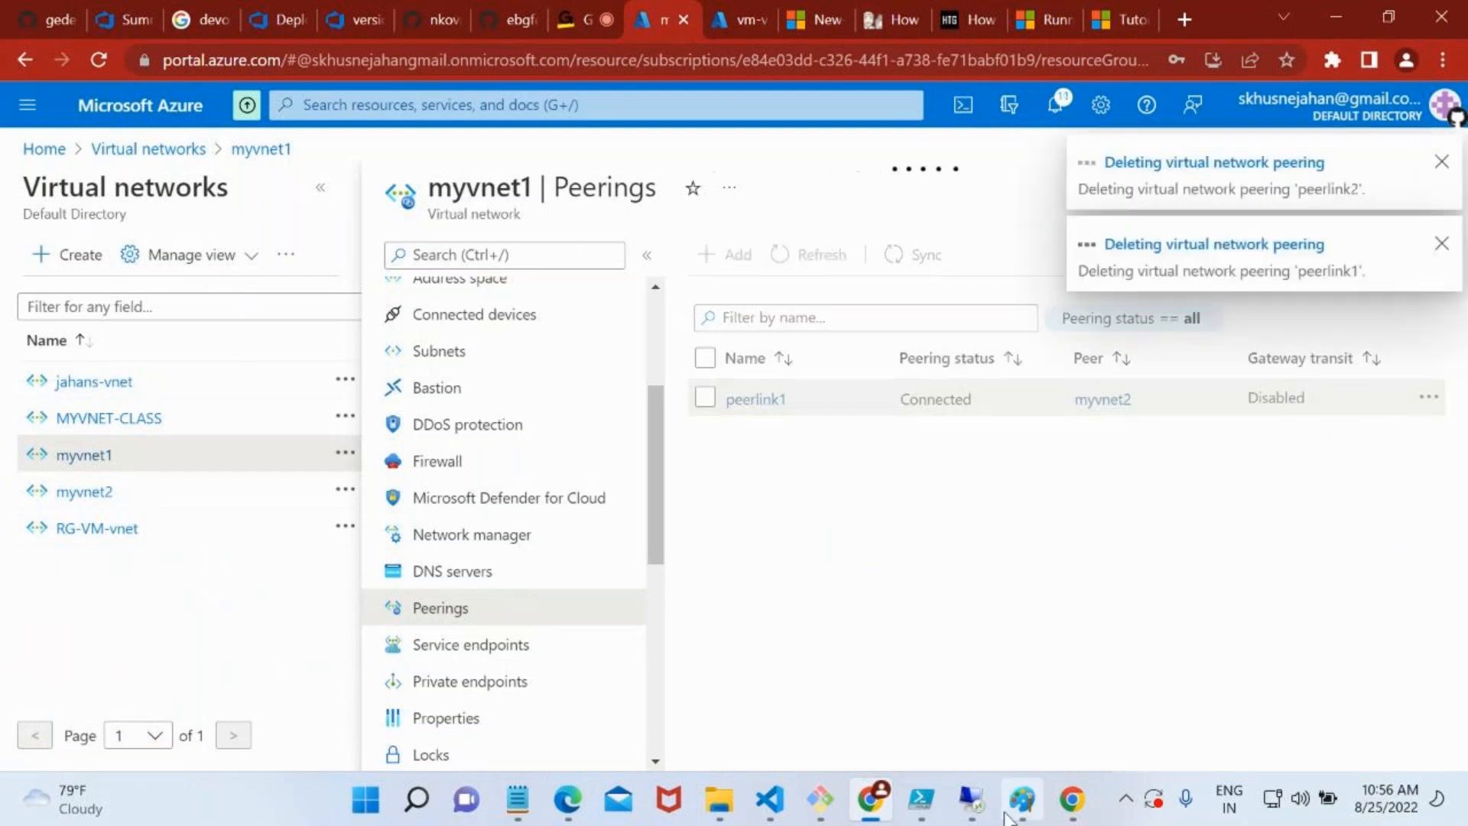
Check the nested 10.3.0.4 session after the peering deletion, cancel its reconnection attempt and minimise the outer session
left_click(971, 799)
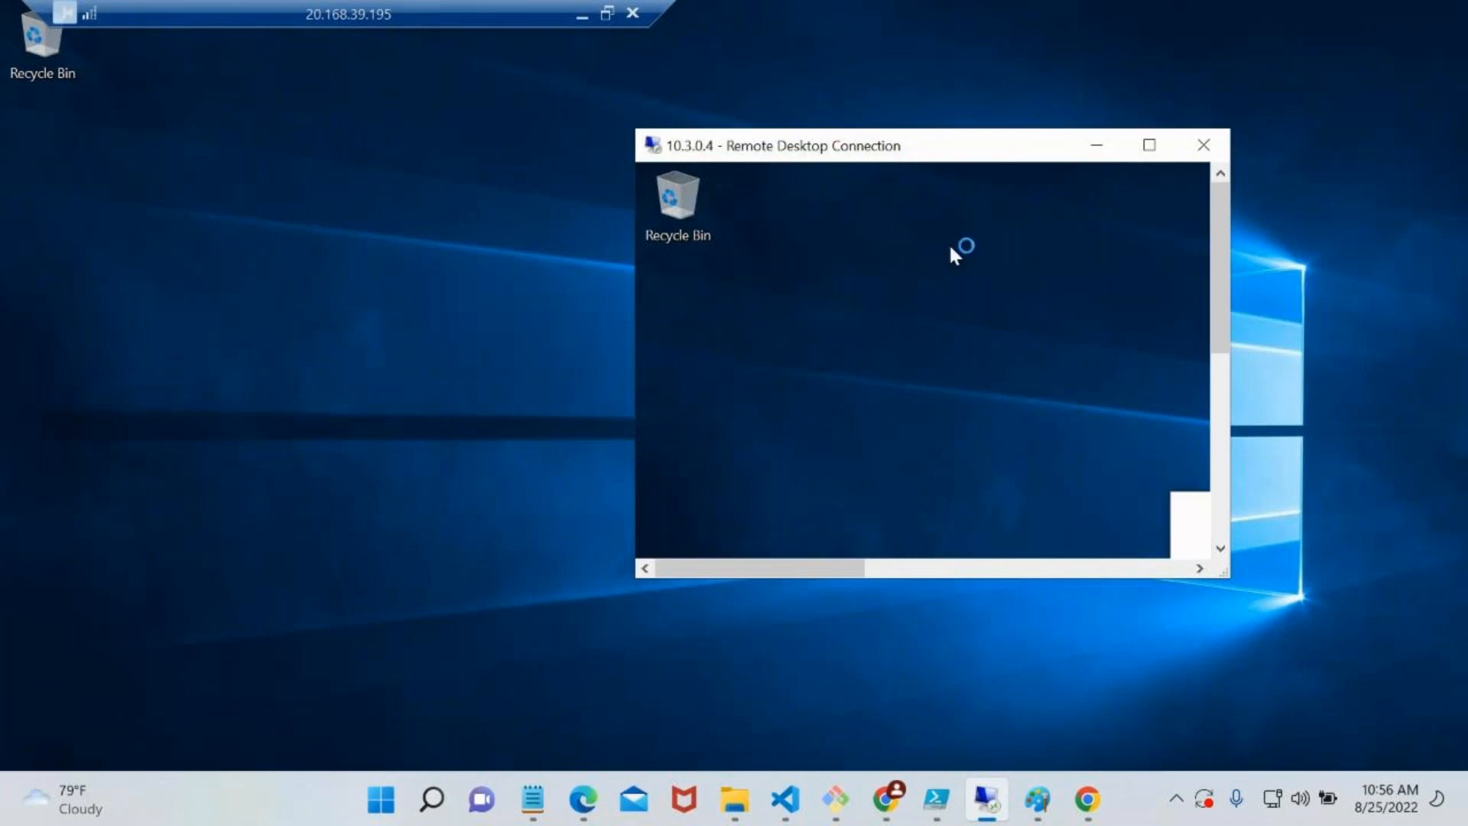
left_click(586, 21)
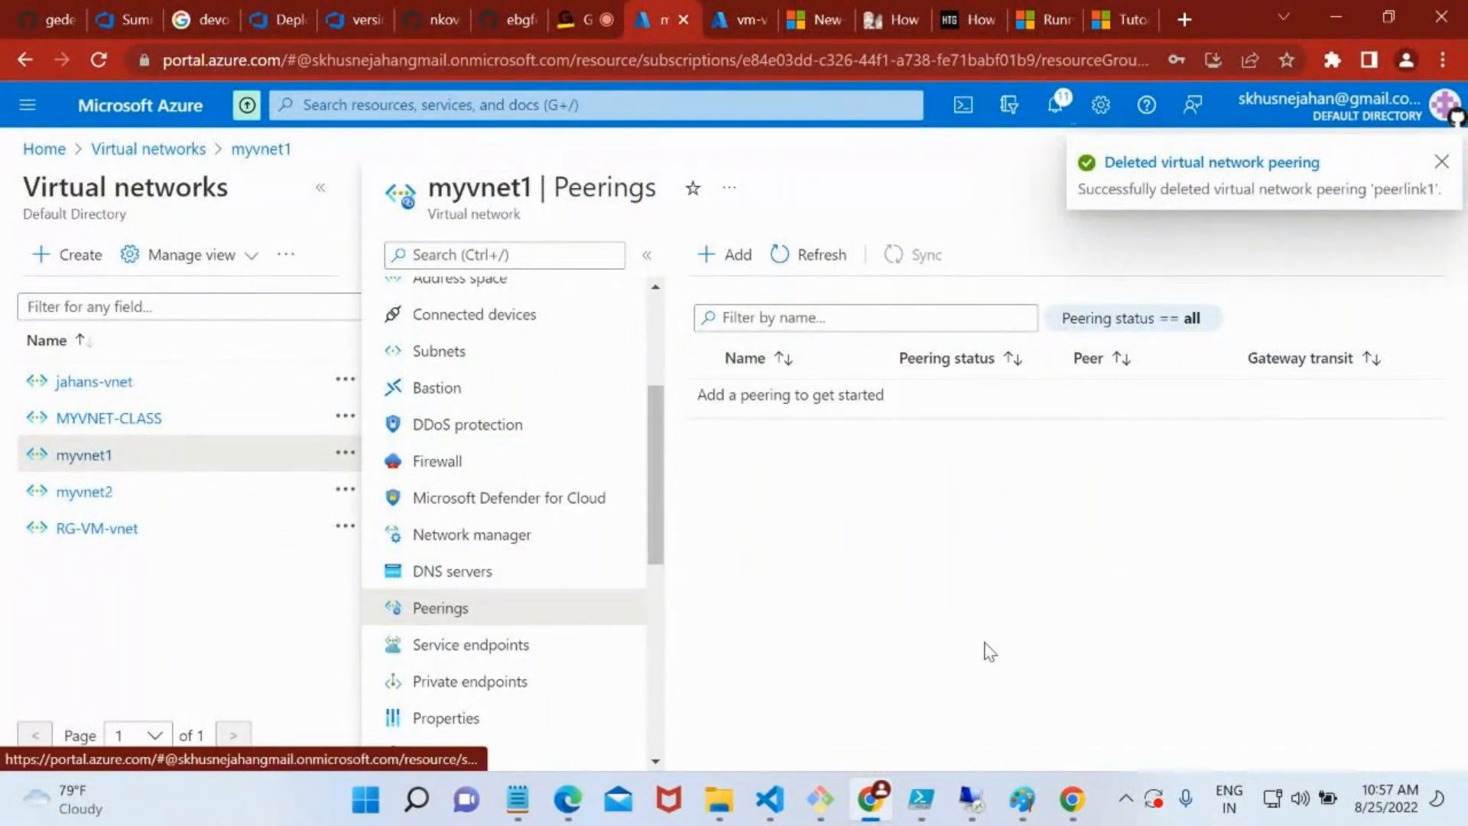
left_click(975, 802)
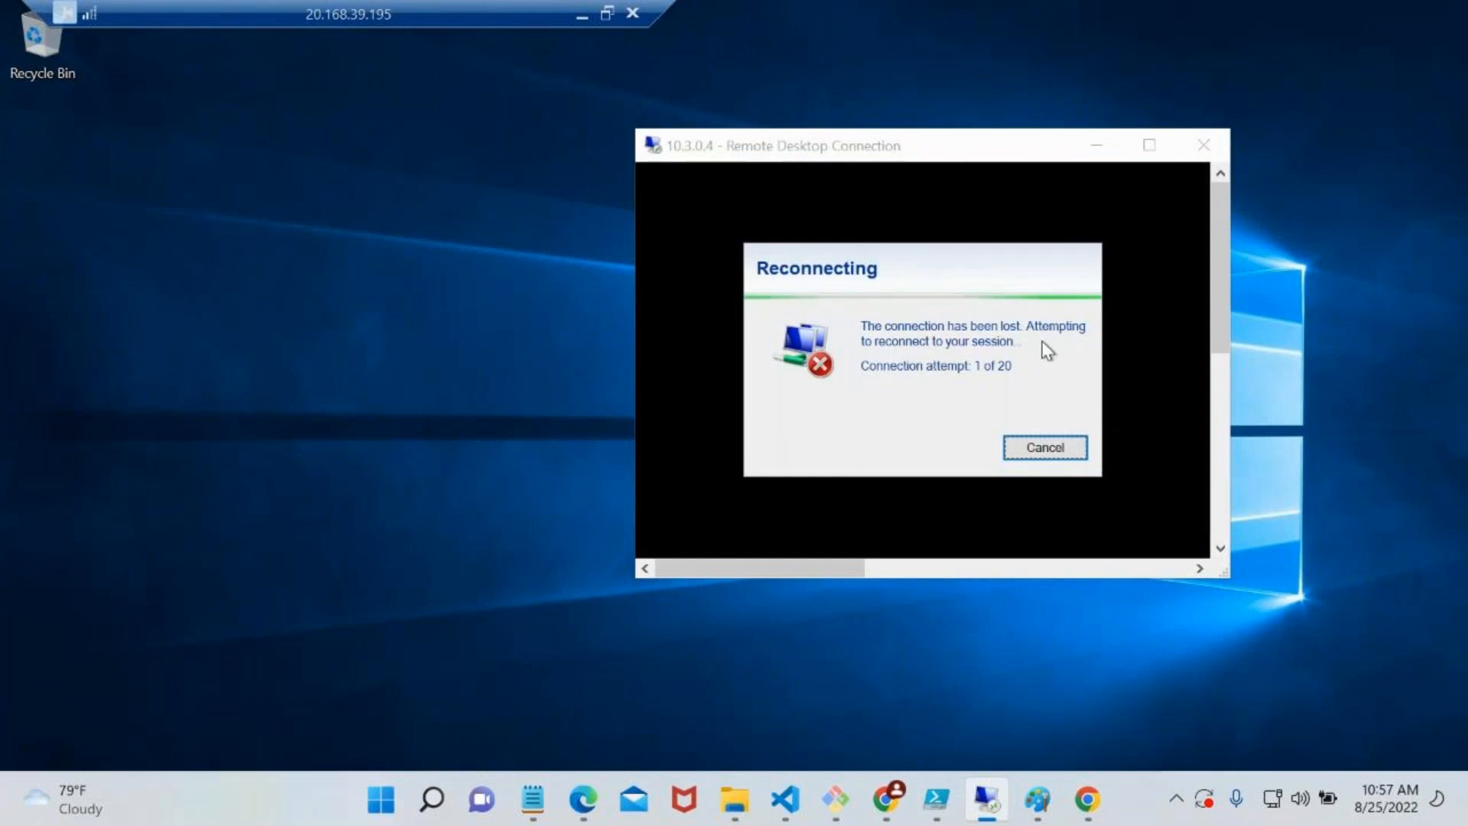
left_click(1057, 453)
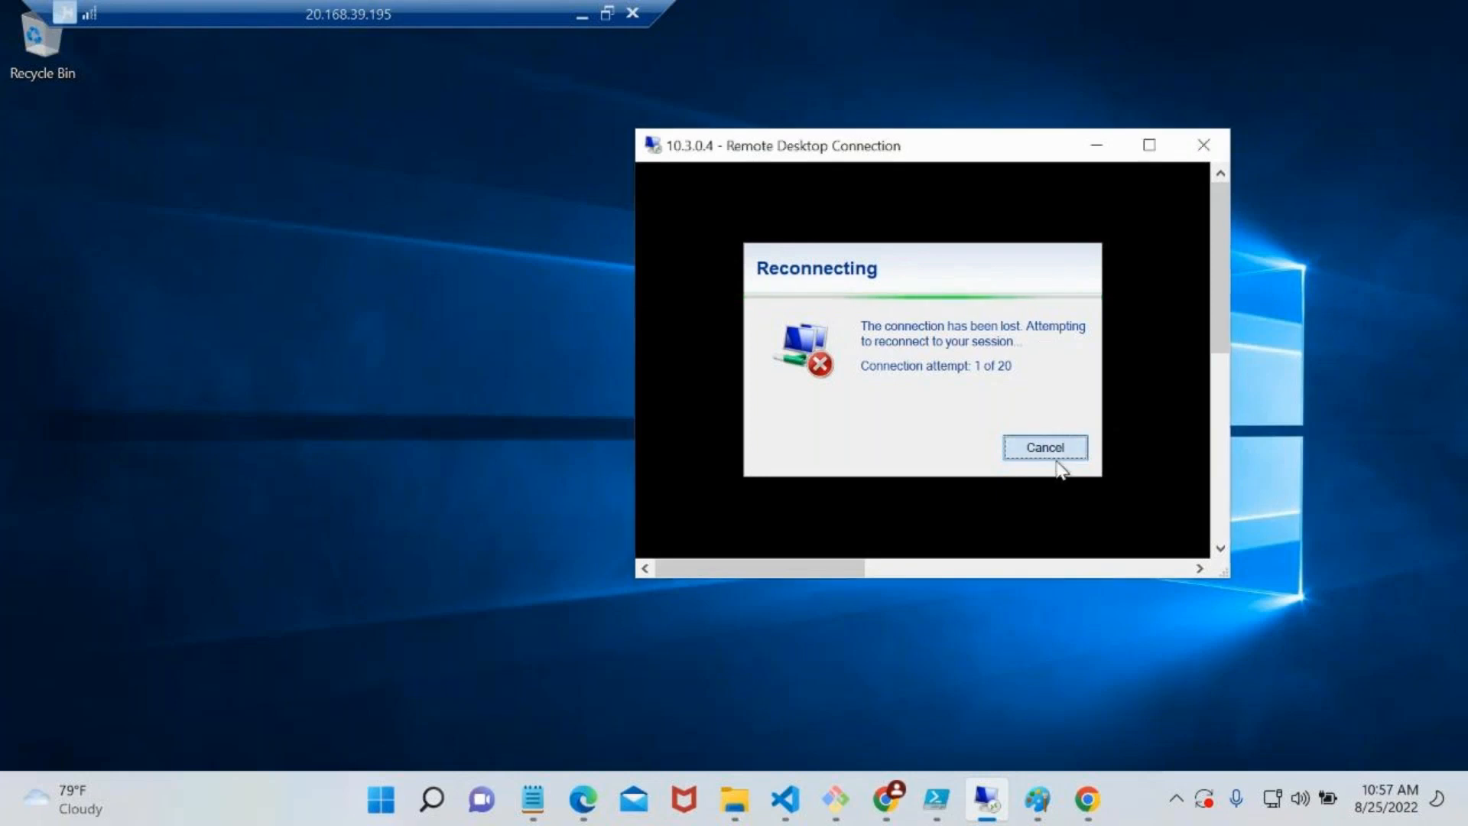
left_click(582, 16)
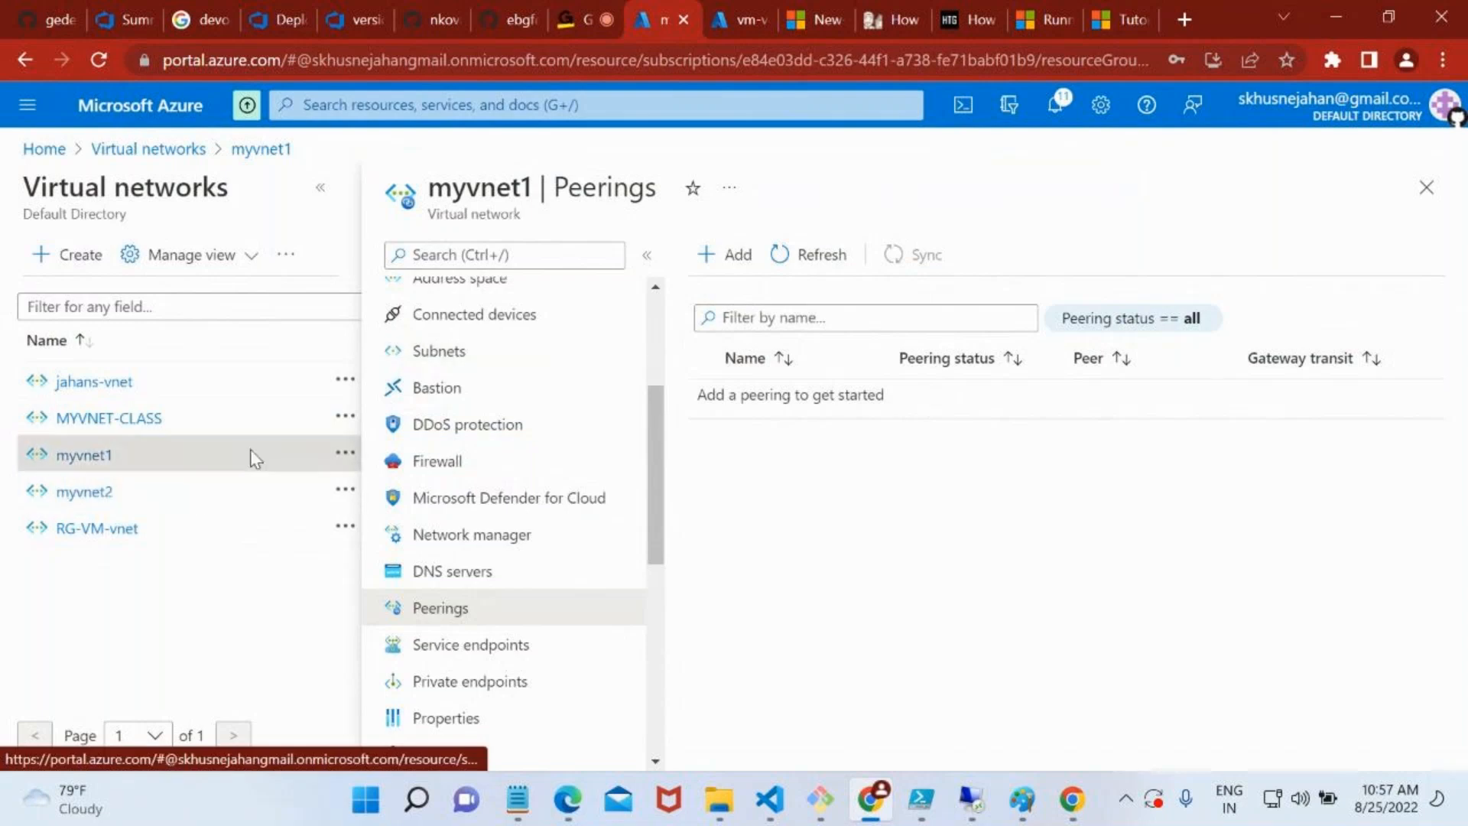
Reopen the remote desktop session to 20.168.39.195 and disconnect it
left_click(973, 799)
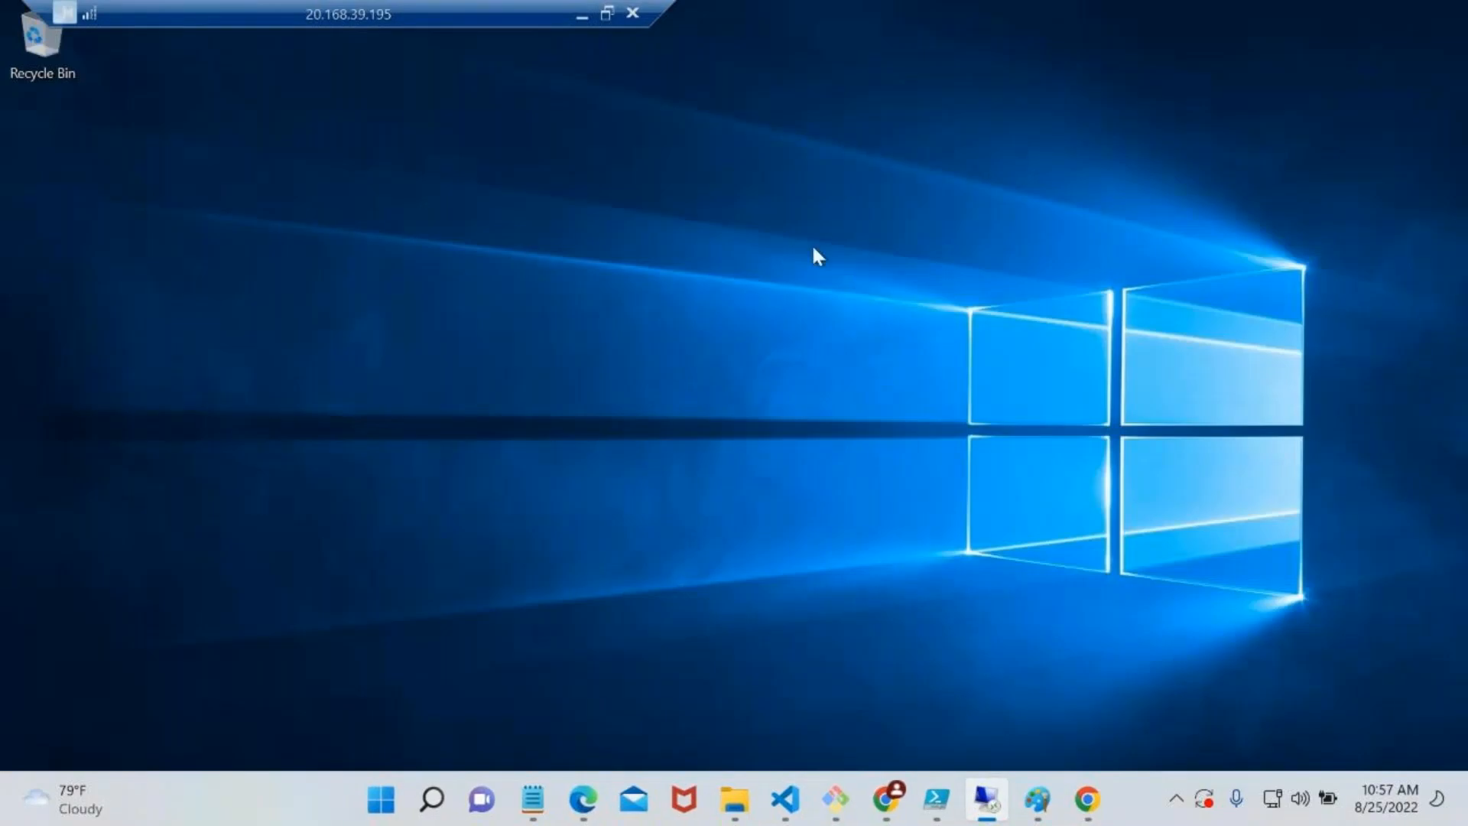
left_click(633, 13)
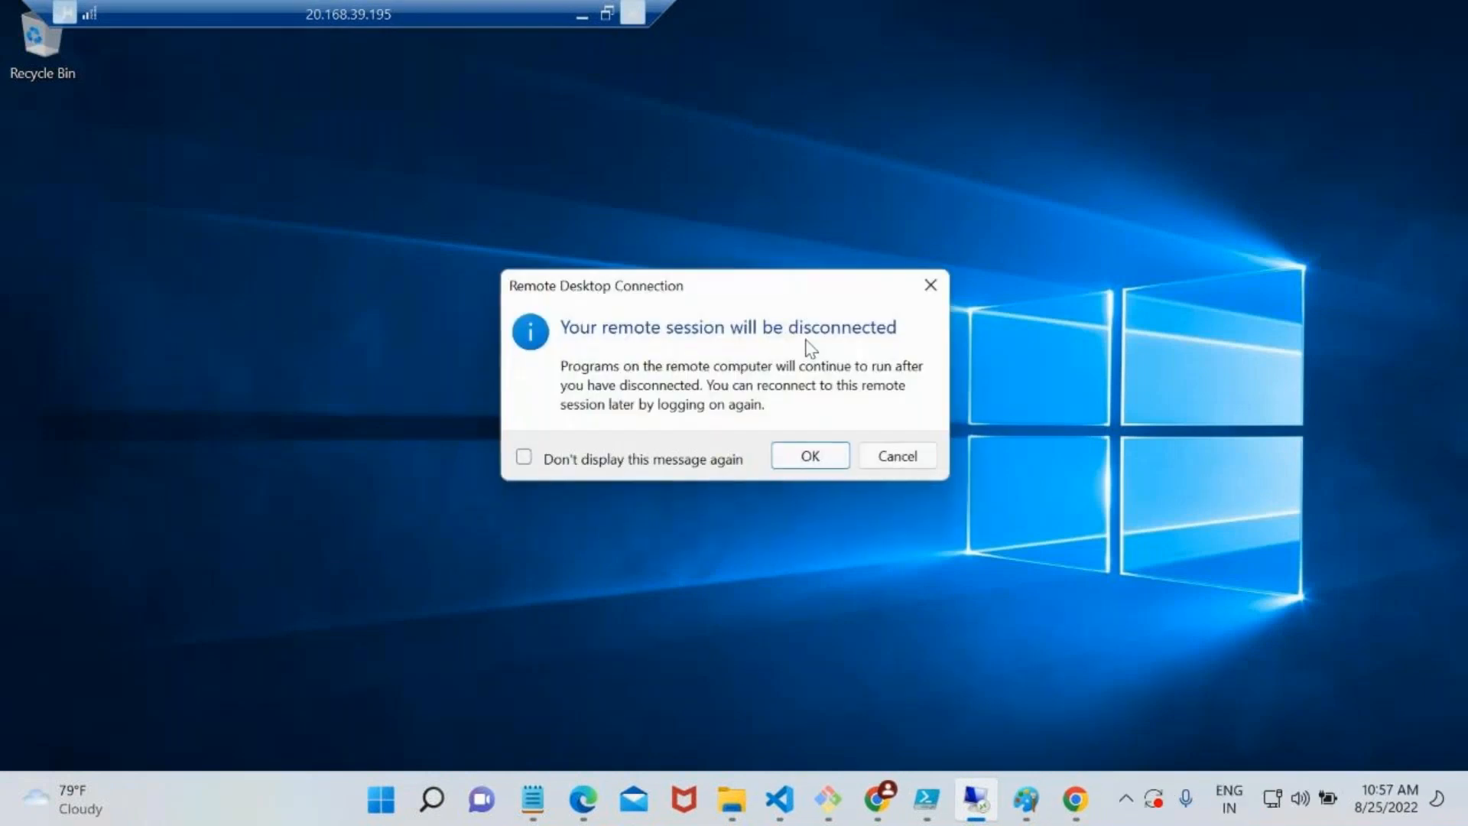
left_click(809, 456)
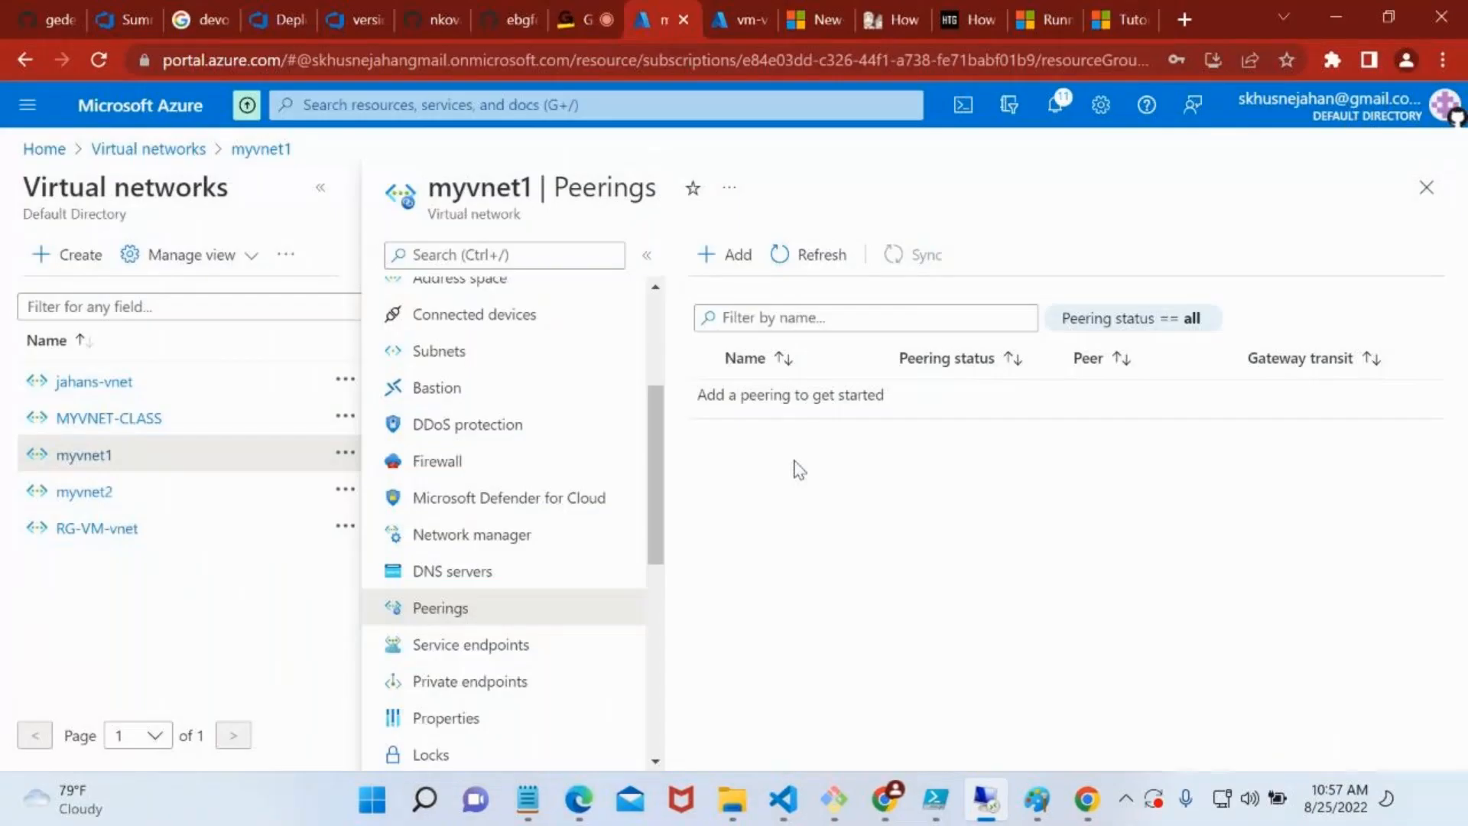
left_click(721, 15)
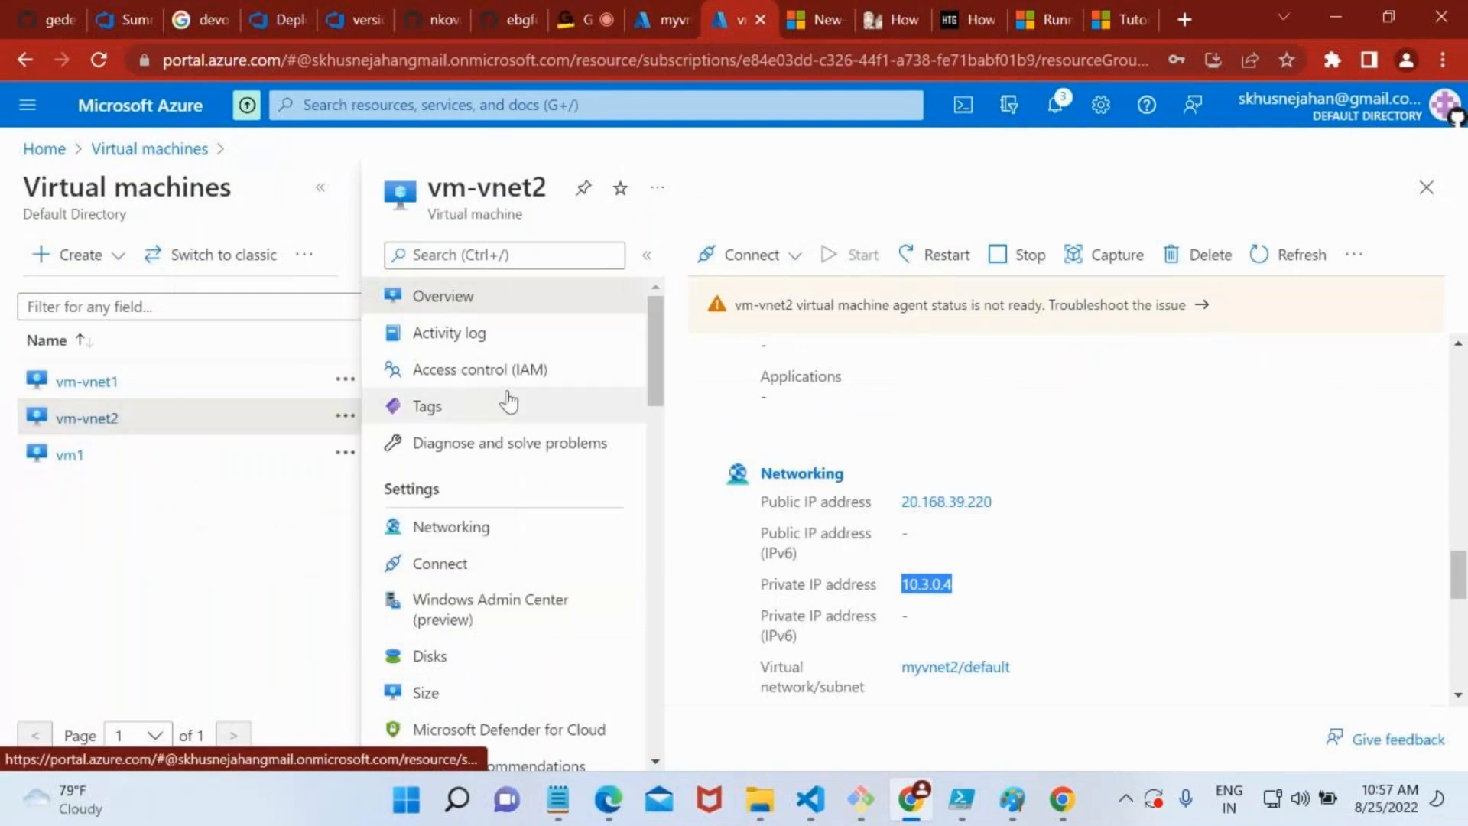
left_click(663, 15)
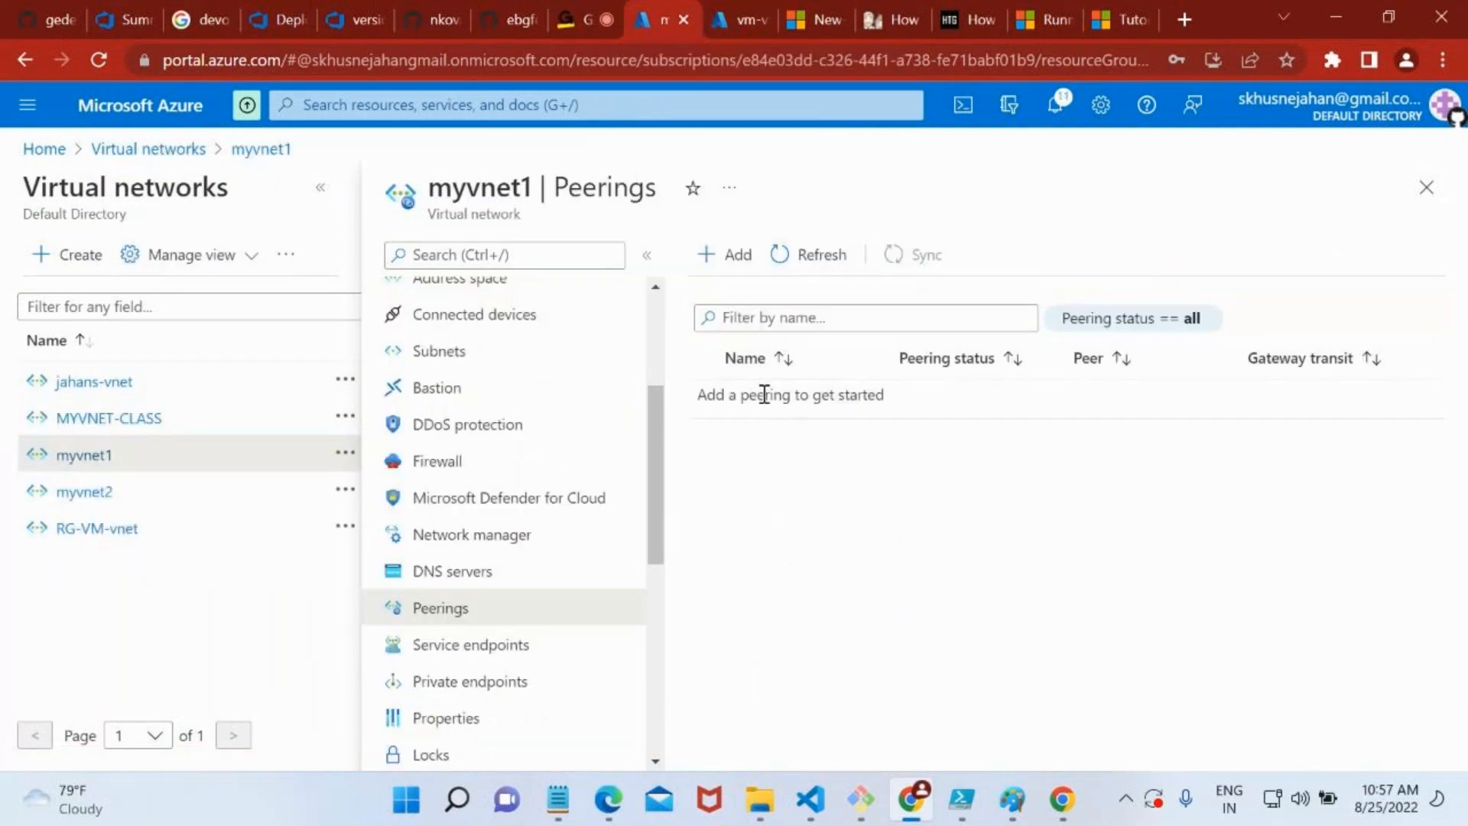
left_click(727, 255)
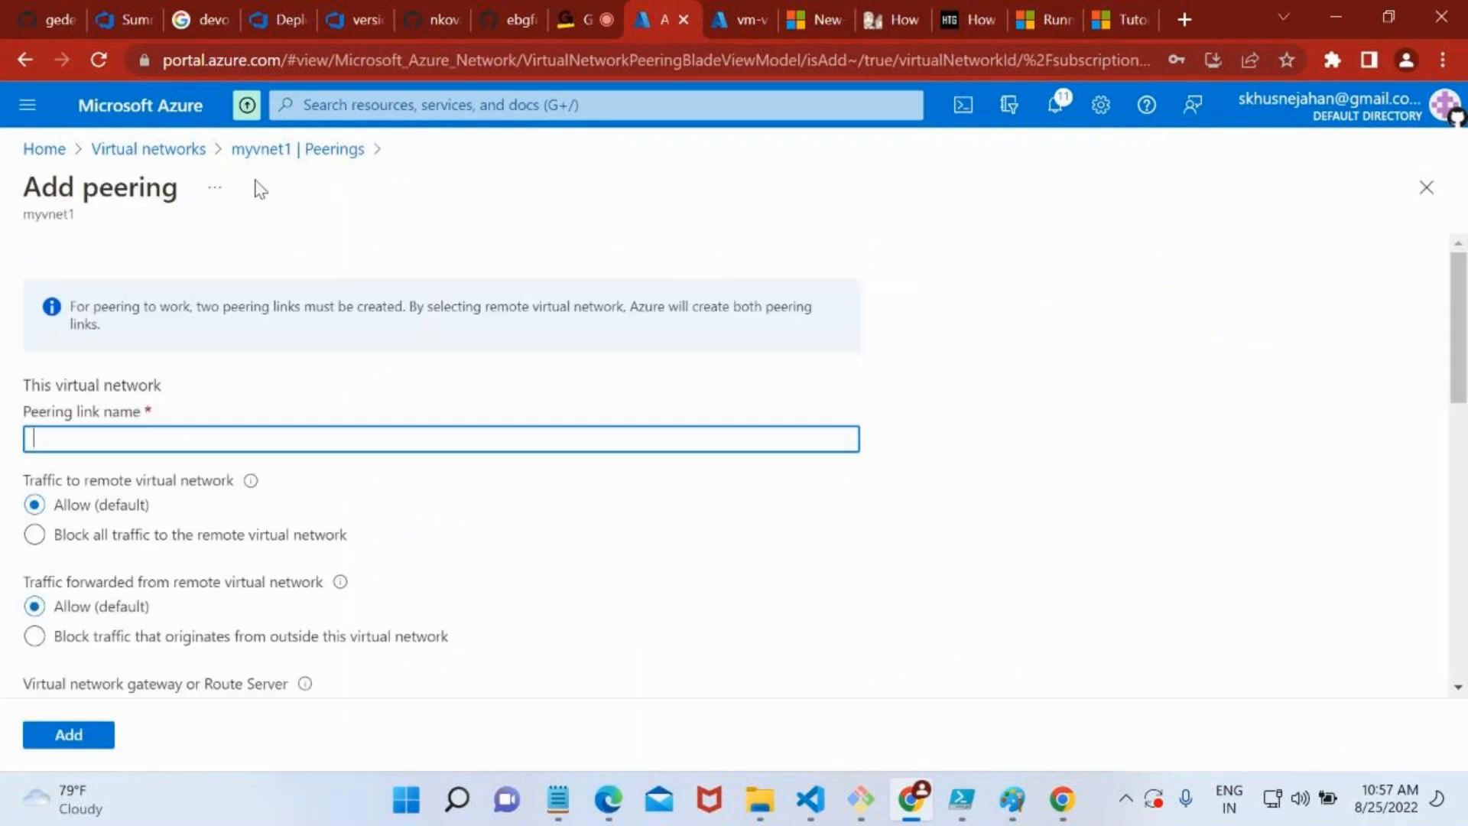
left_click(274, 161)
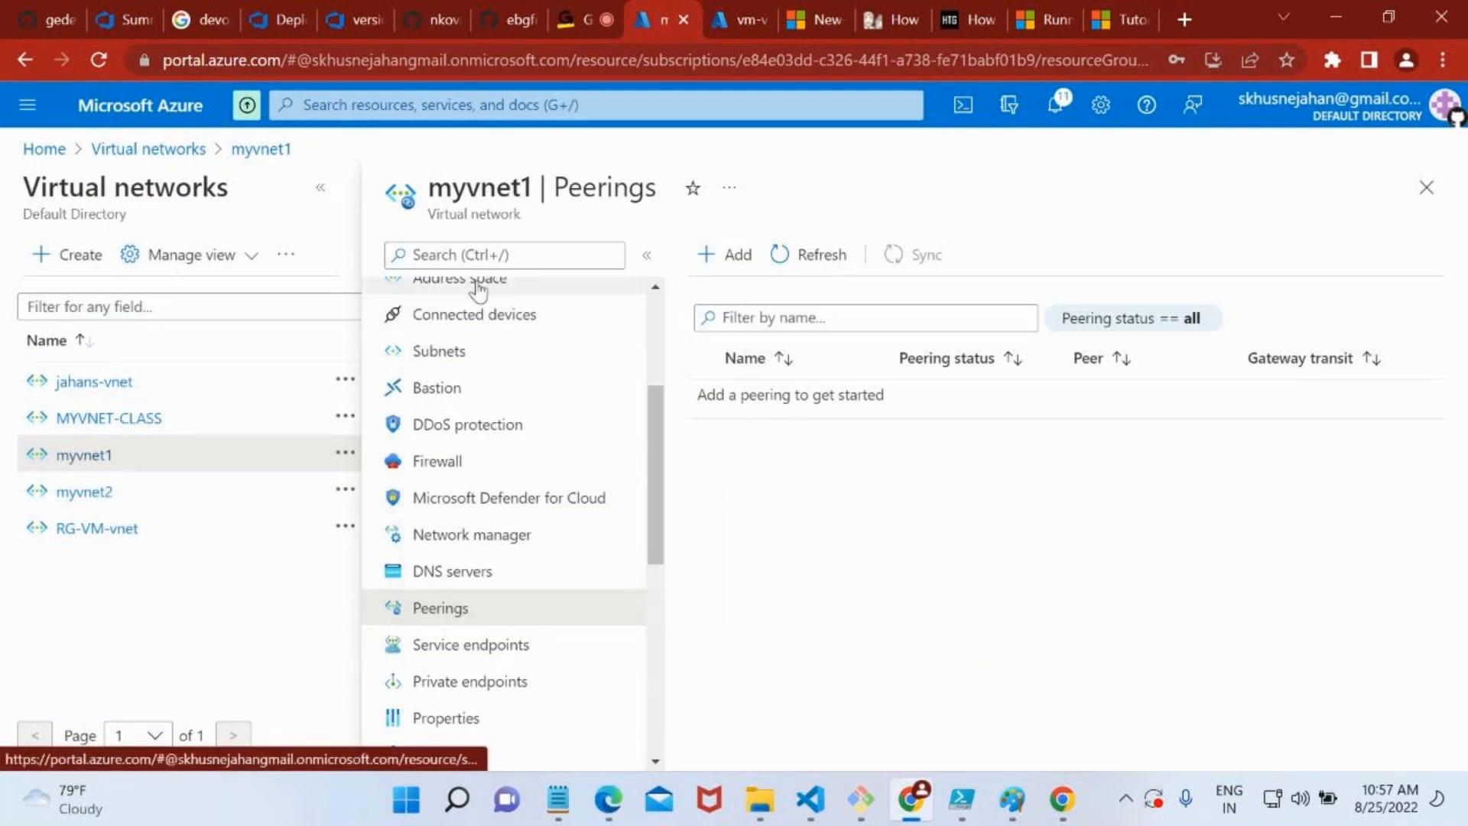
Start a new peering on myvnet1, naming its link peerlink1 and the remote virtual network's link peerlink2
double_click(468, 191)
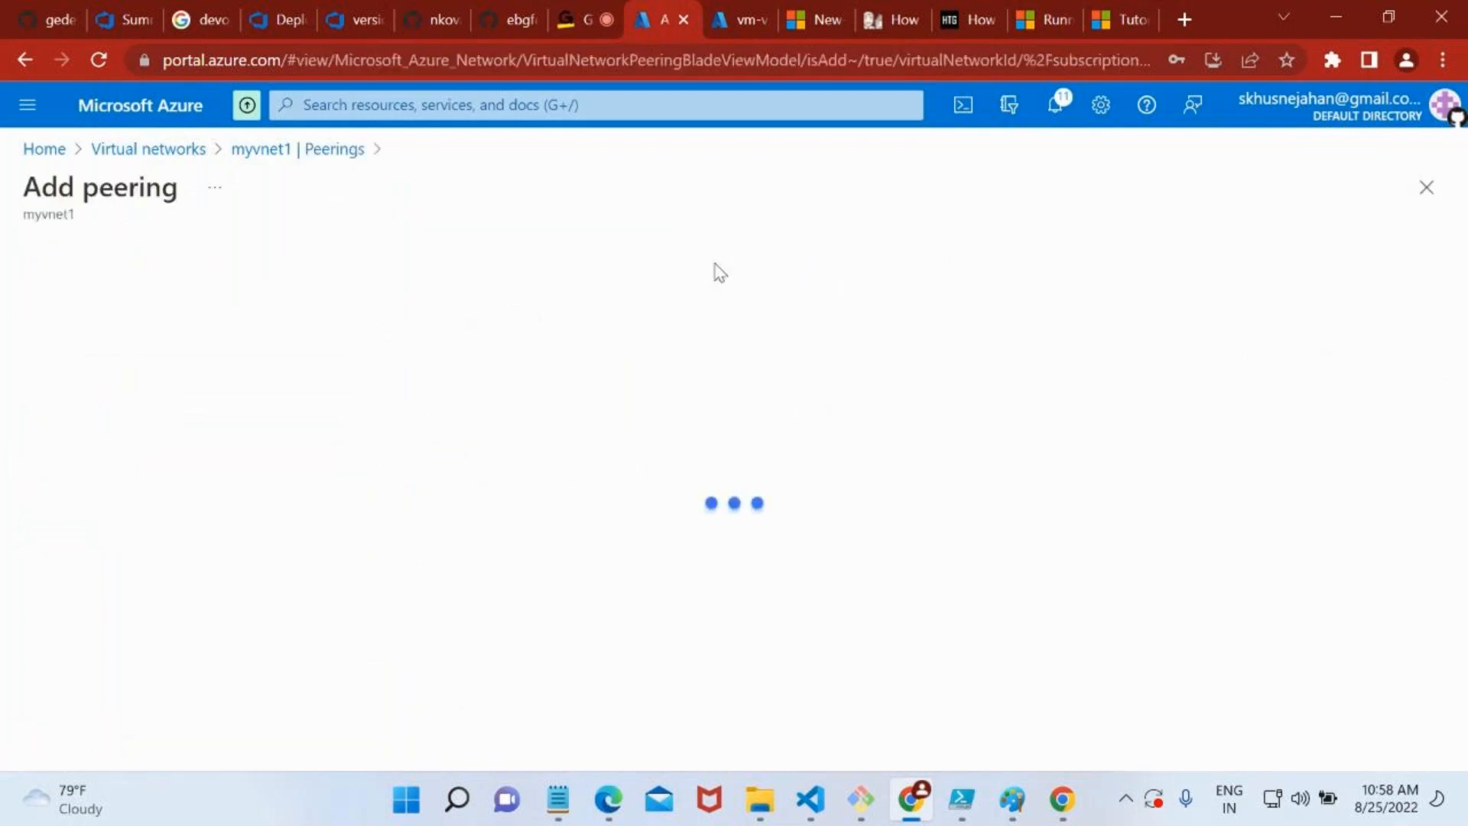
type("peerlink1")
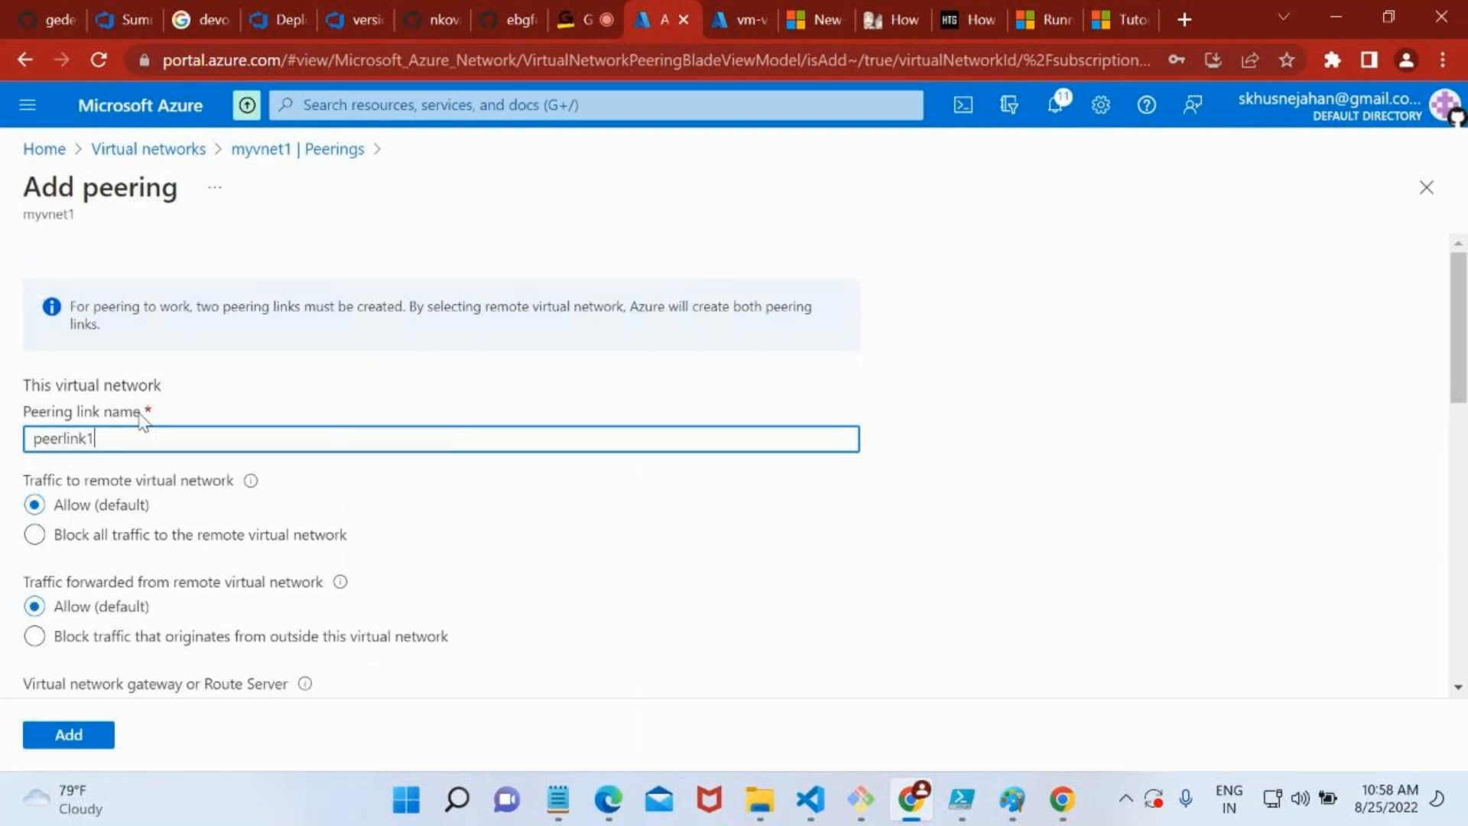
scroll(141, 421, "down", 7)
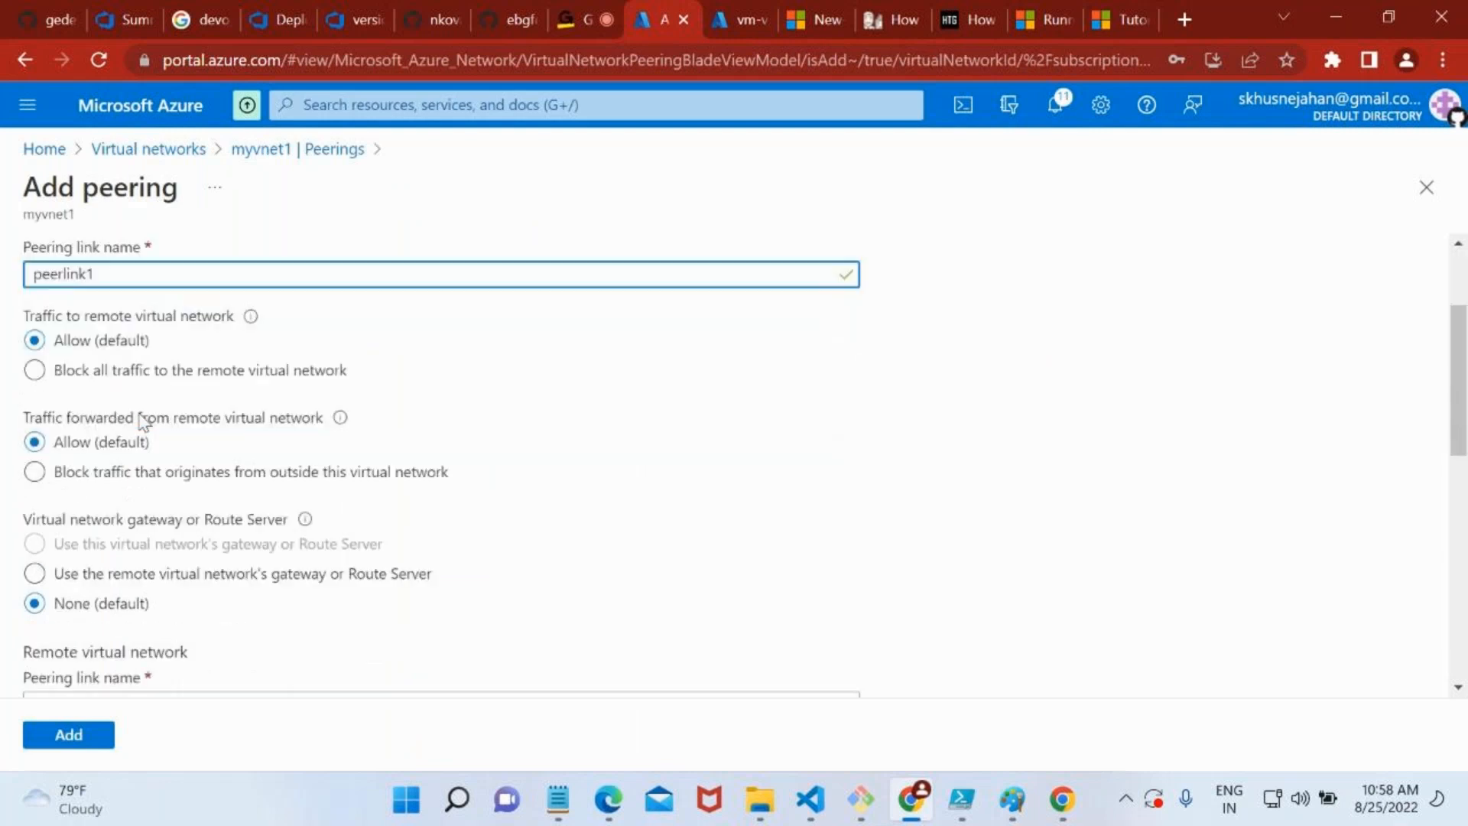
left_click(96, 354)
type("peerlink2")
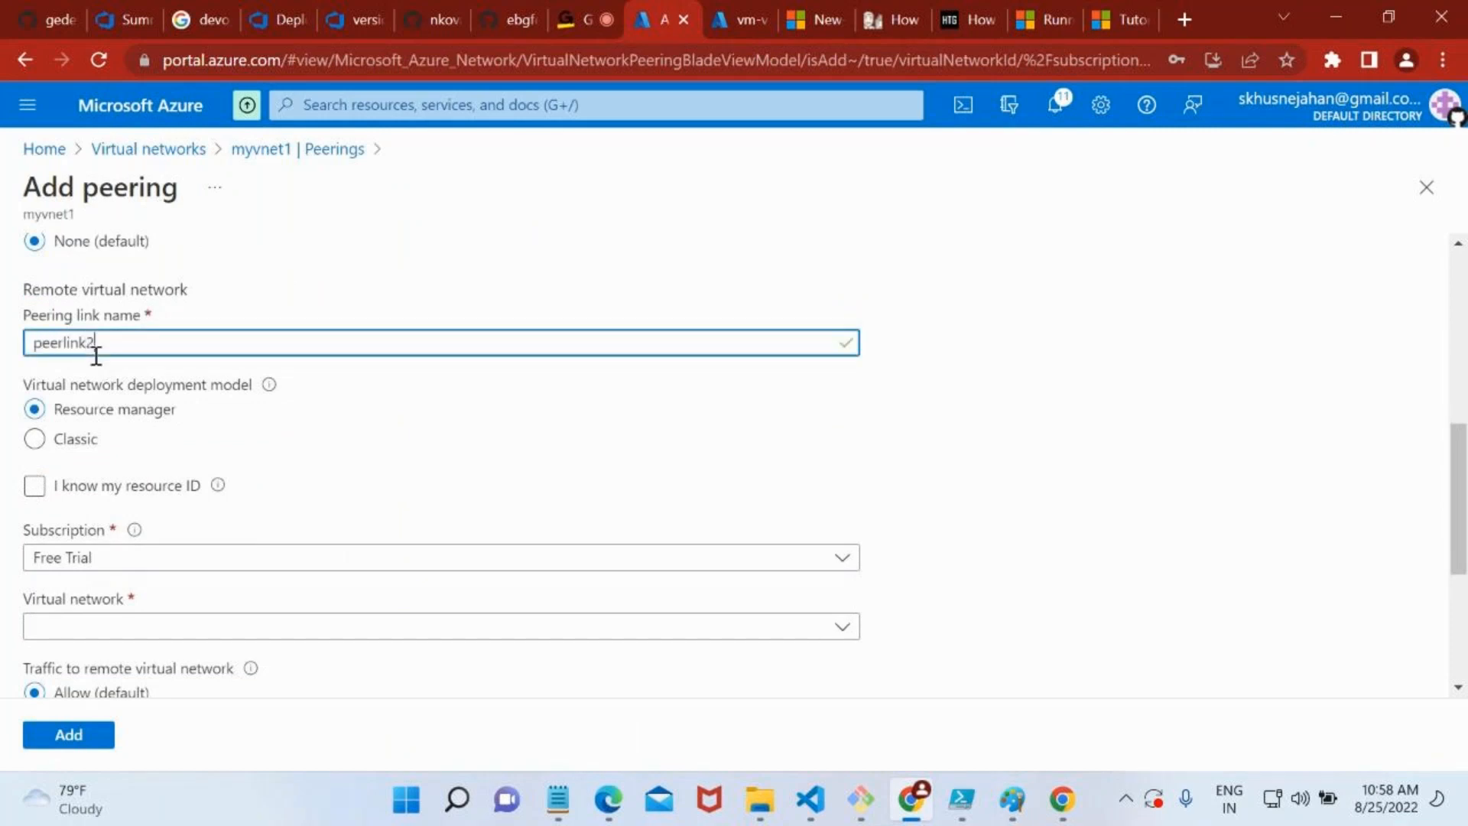
Select myvnet2 as the remote virtual network and add the peering with the default traffic and gateway settings
scroll(97, 359, "down", 2)
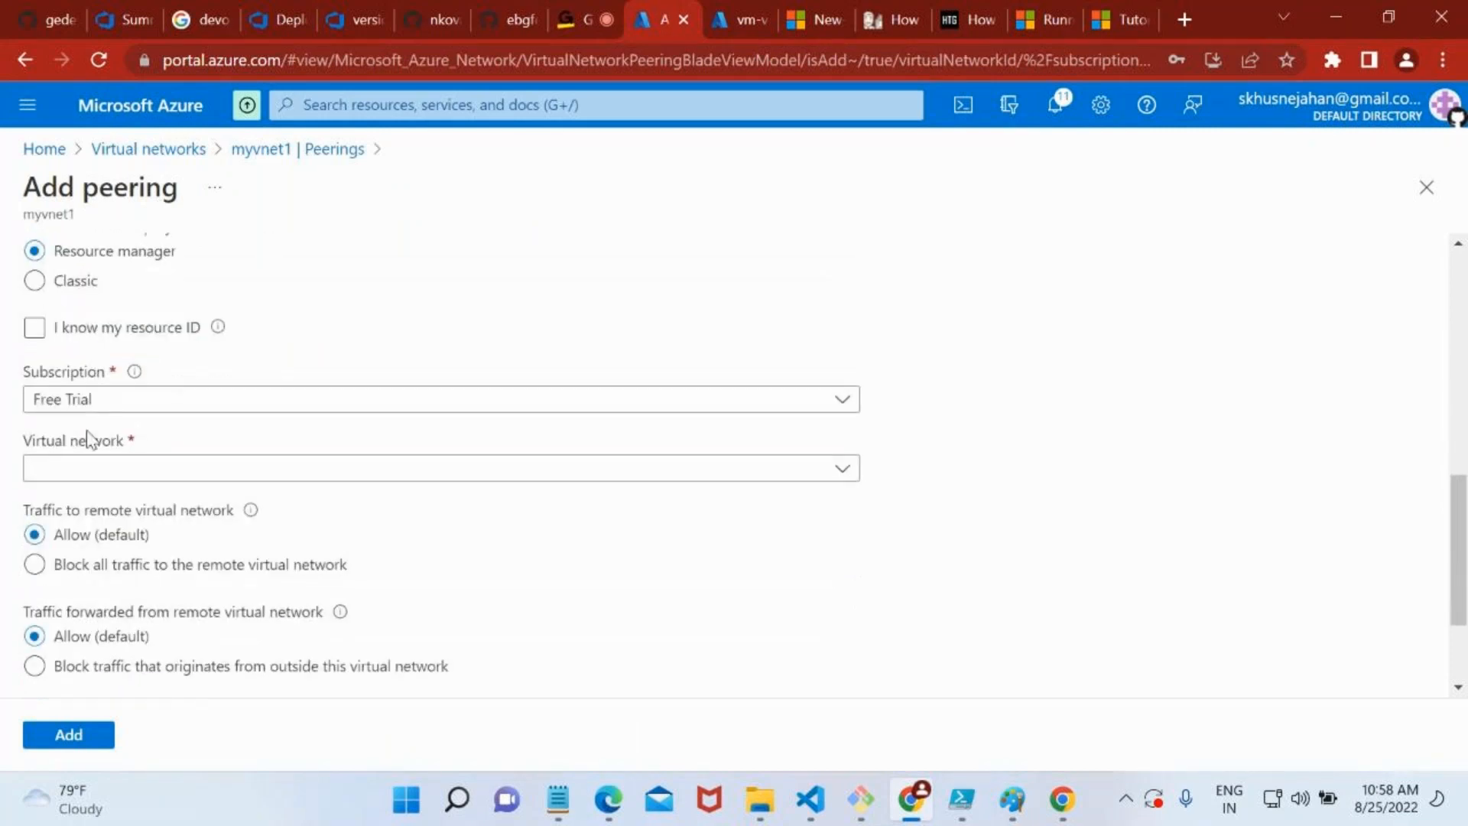
left_click(92, 467)
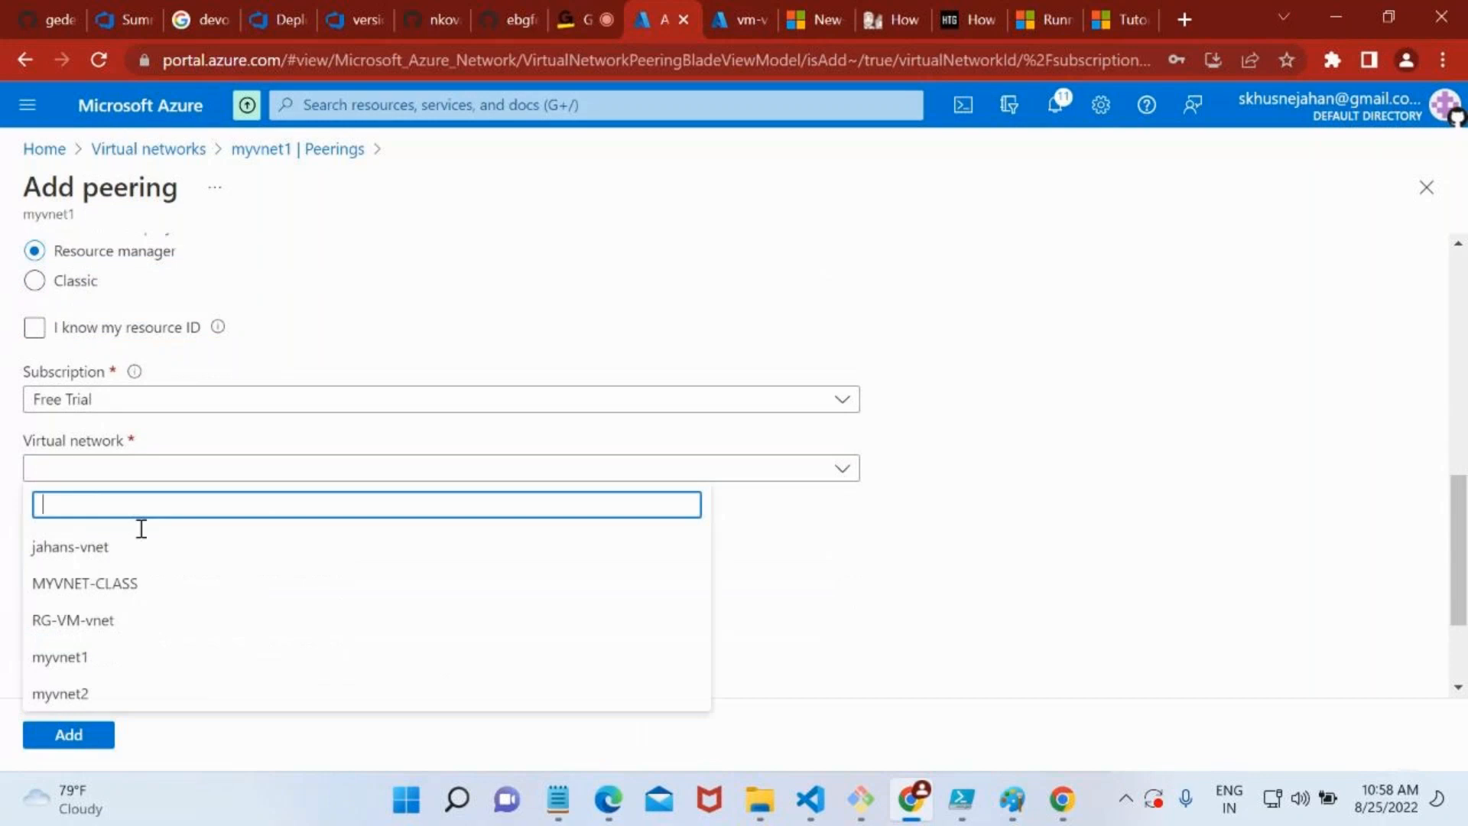
left_click(155, 692)
scroll(228, 650, "down", 2)
scroll(230, 650, "down", 1)
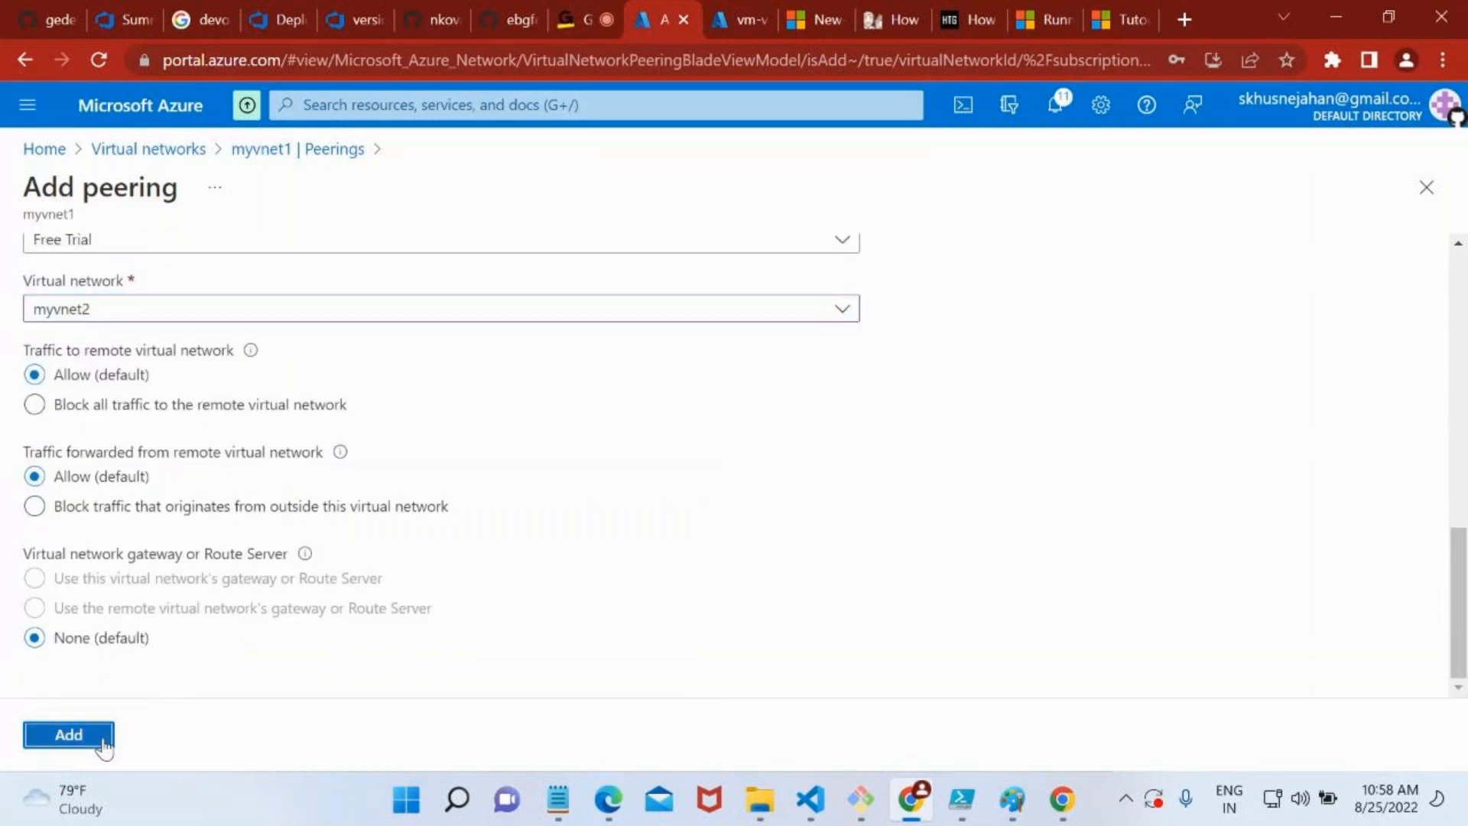
left_click(97, 737)
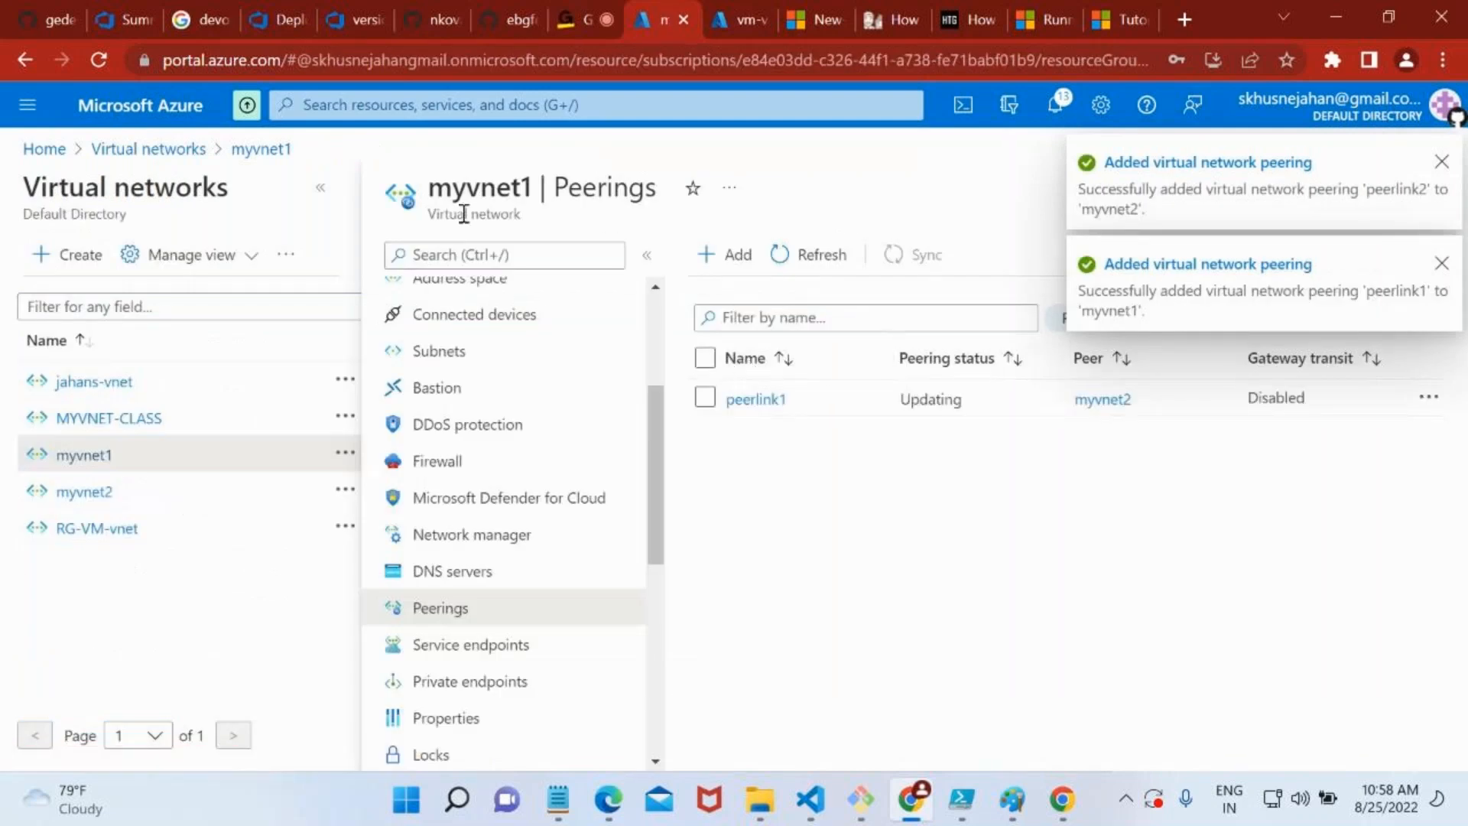
Refresh myvnet1's peerings list to check the status of peerlink1
double_click(445, 191)
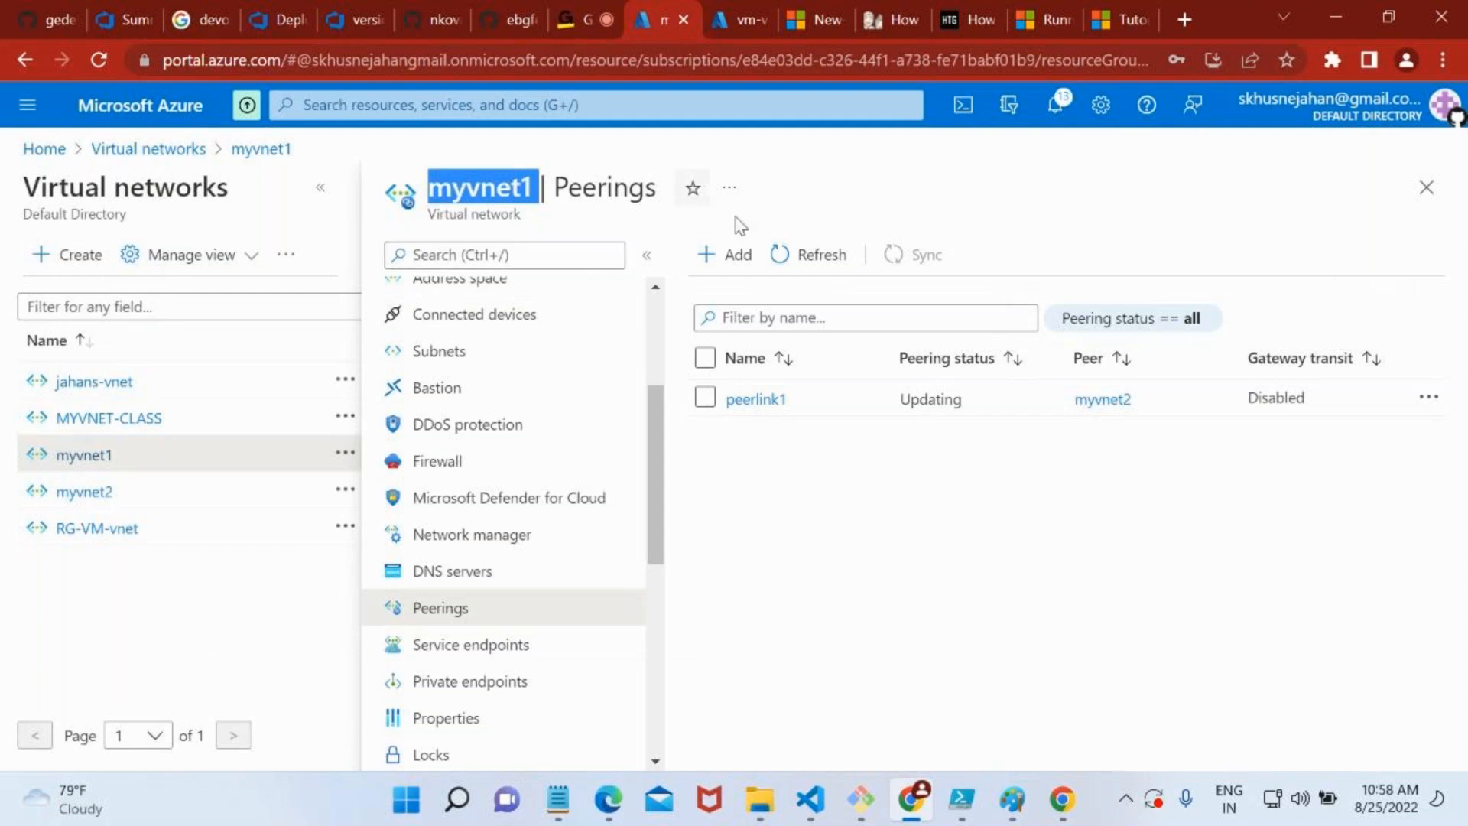
left_click(800, 260)
left_click(806, 264)
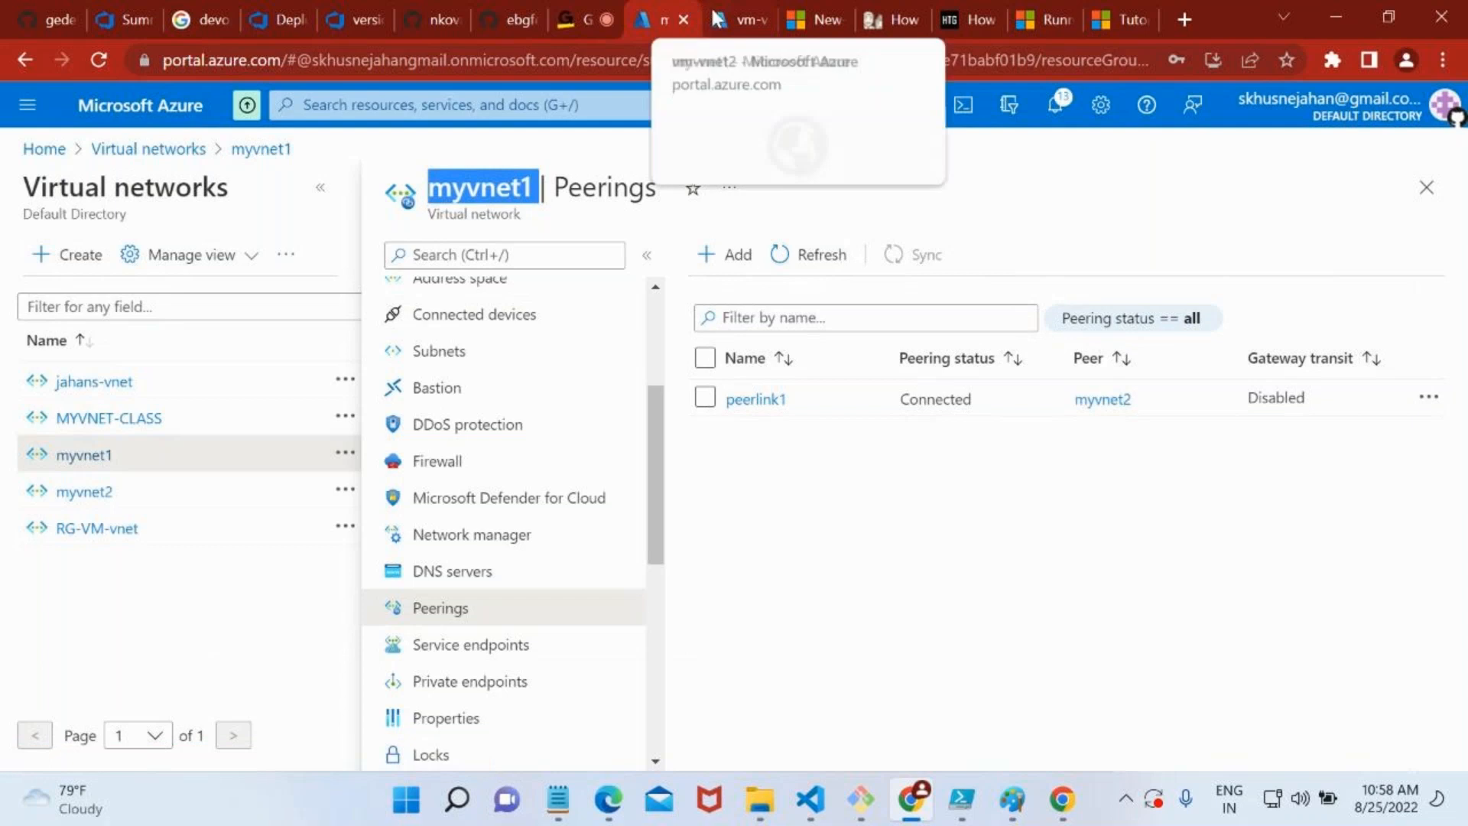
Copy vm-vnet2's public IP address and start a remote desktop connection to 20.168.39.220
left_click(736, 19)
left_click(113, 433)
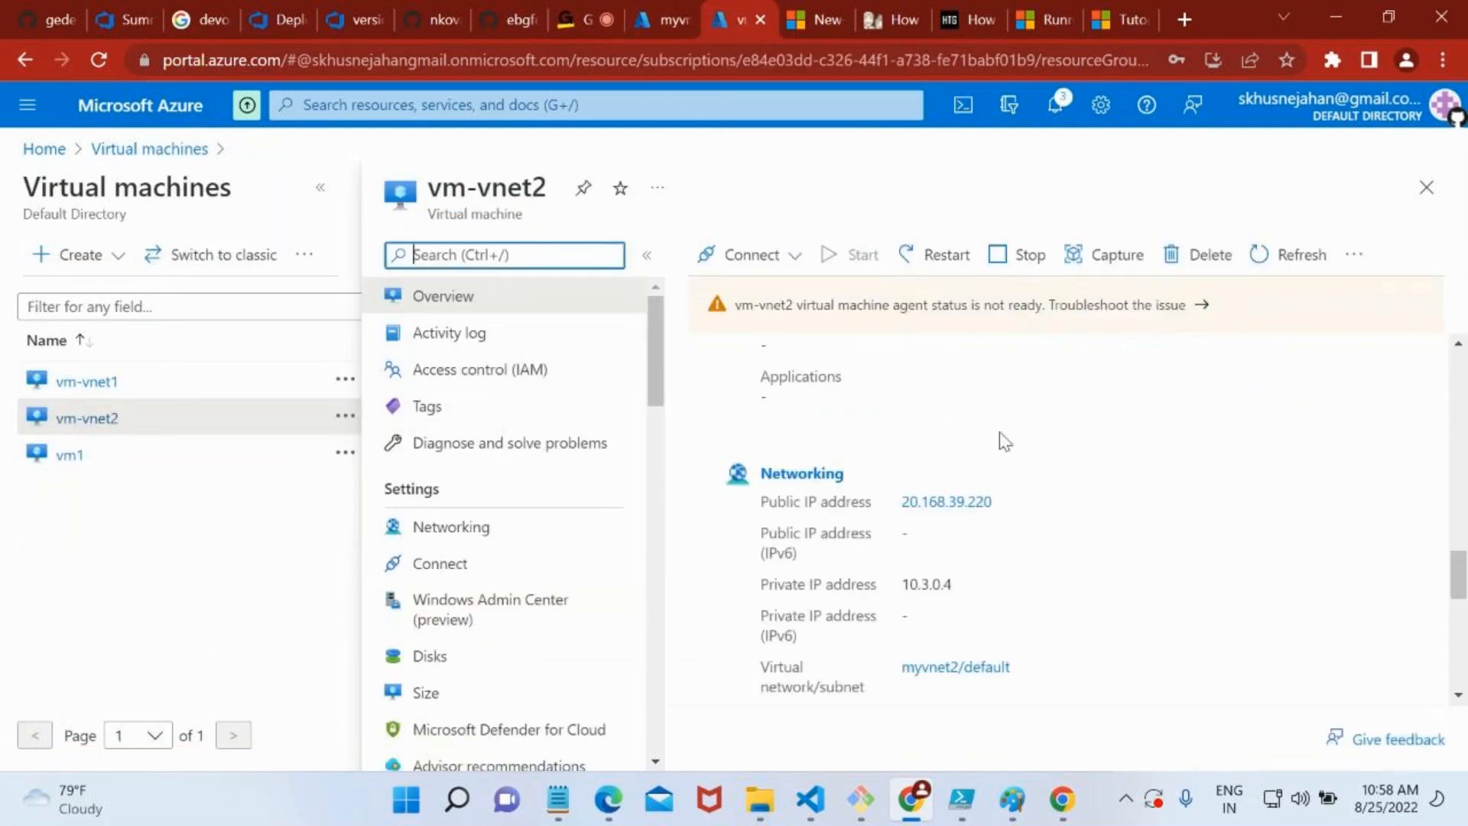
scroll(998, 439, "up", 10)
left_click(1184, 529)
key("super+r")
type("mstsc")
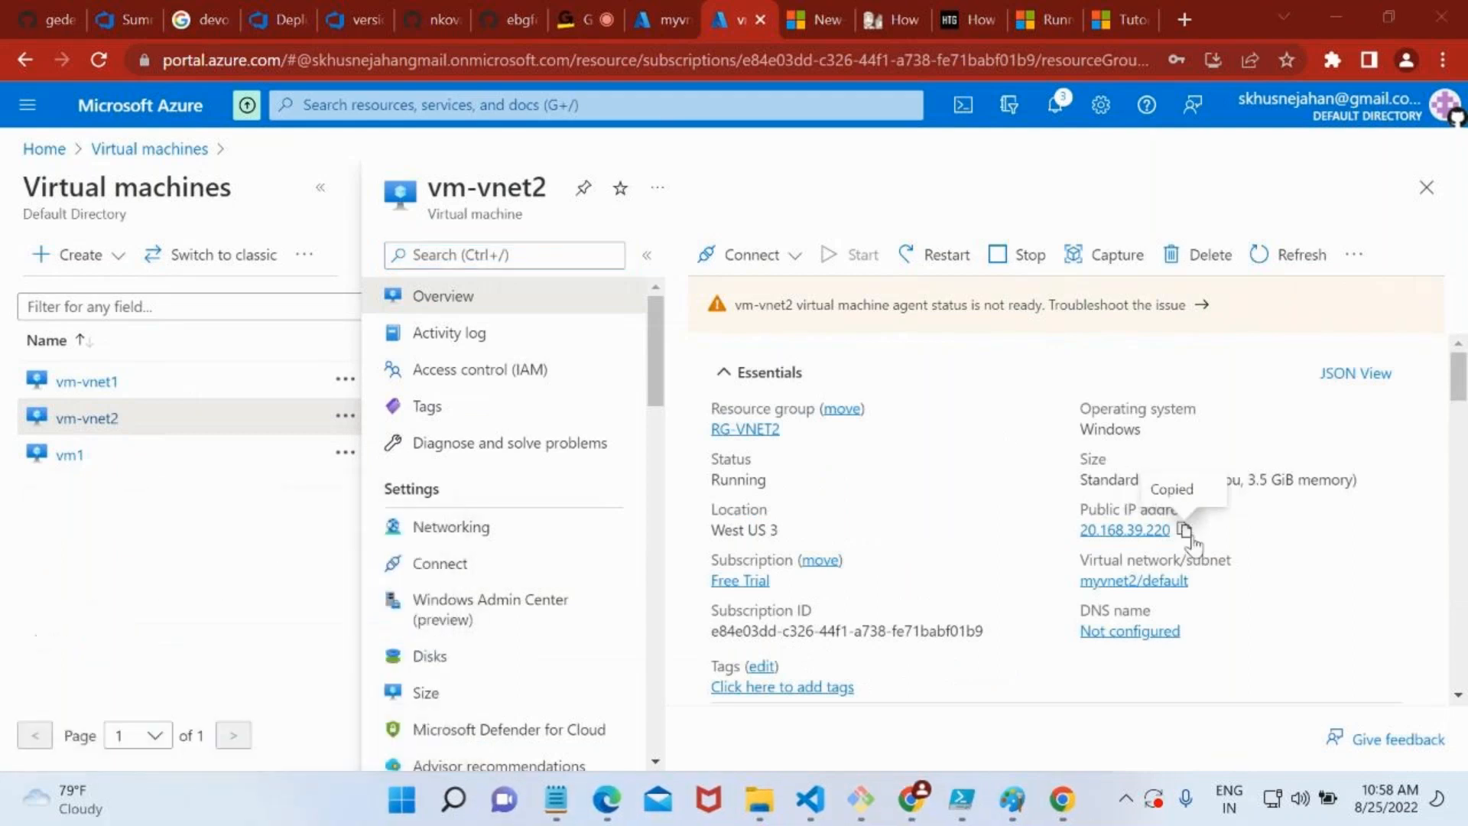
key("ctrl+v")
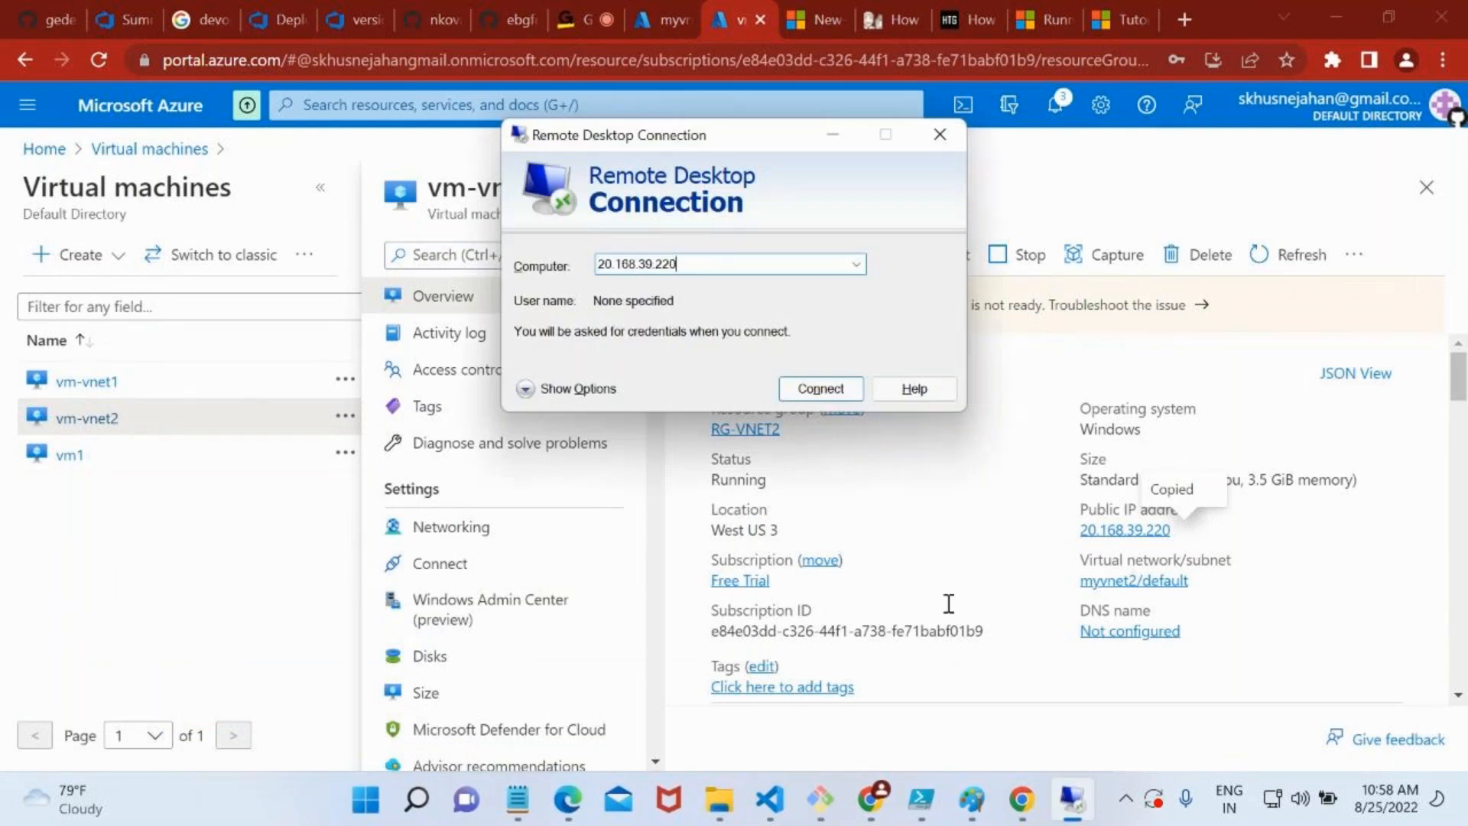
left_click(806, 394)
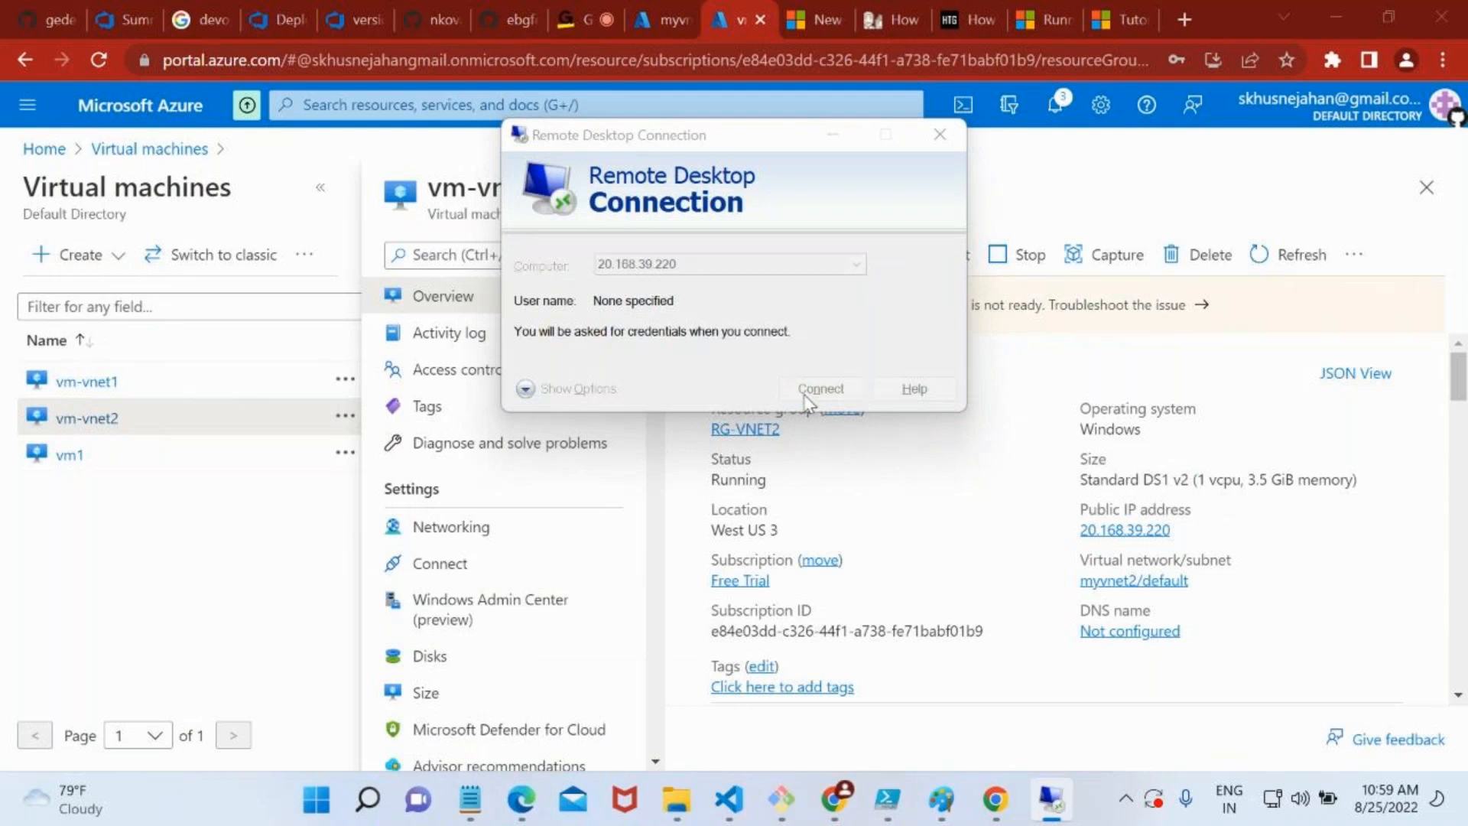
Sign in to the 20.168.39.220 session with the administrator user name and password, and accept the connection prompt
type("saadmin")
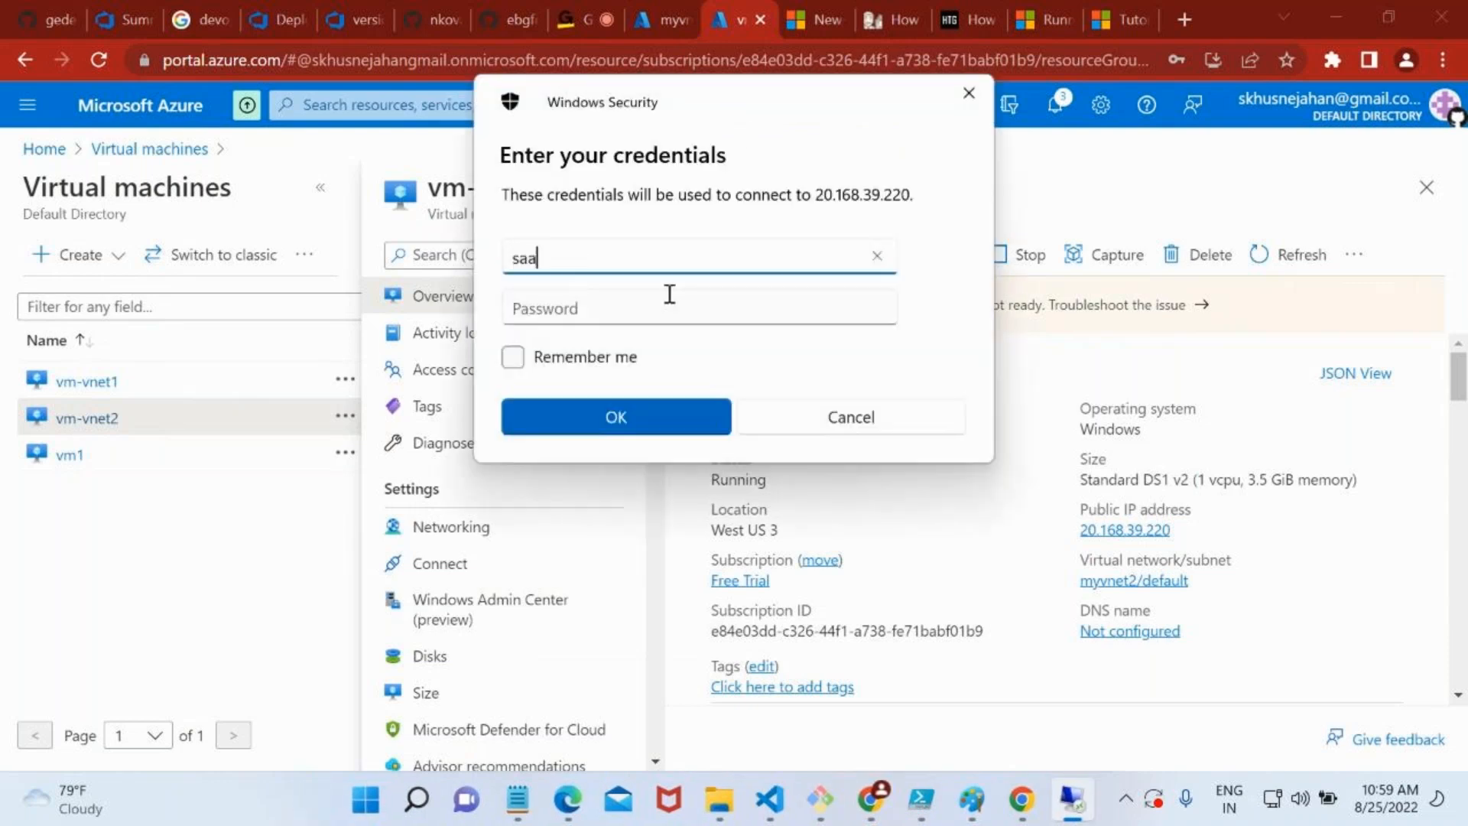
key("Tab")
type("••••••••••••")
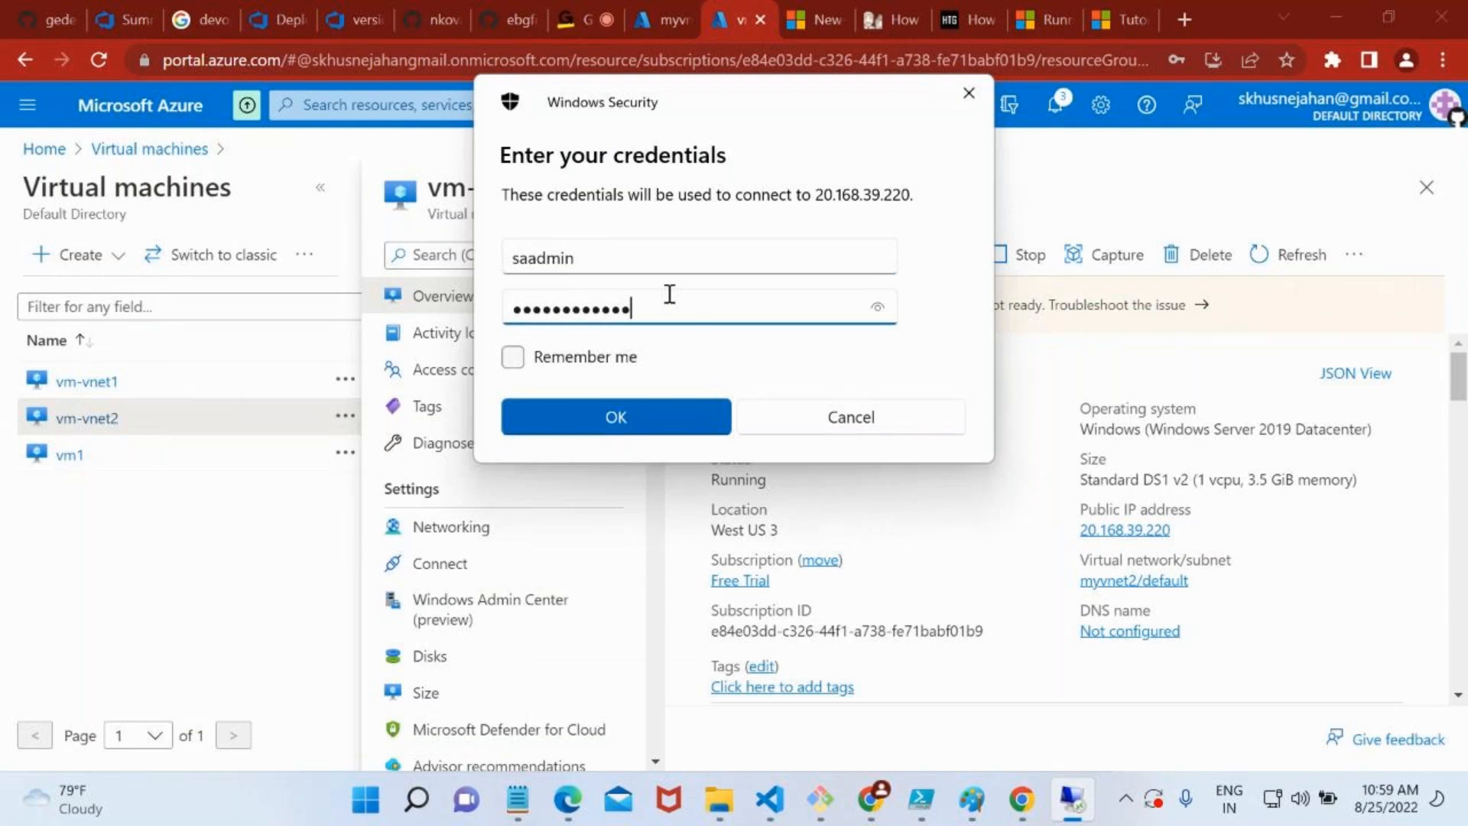
key("Return")
left_click(807, 469)
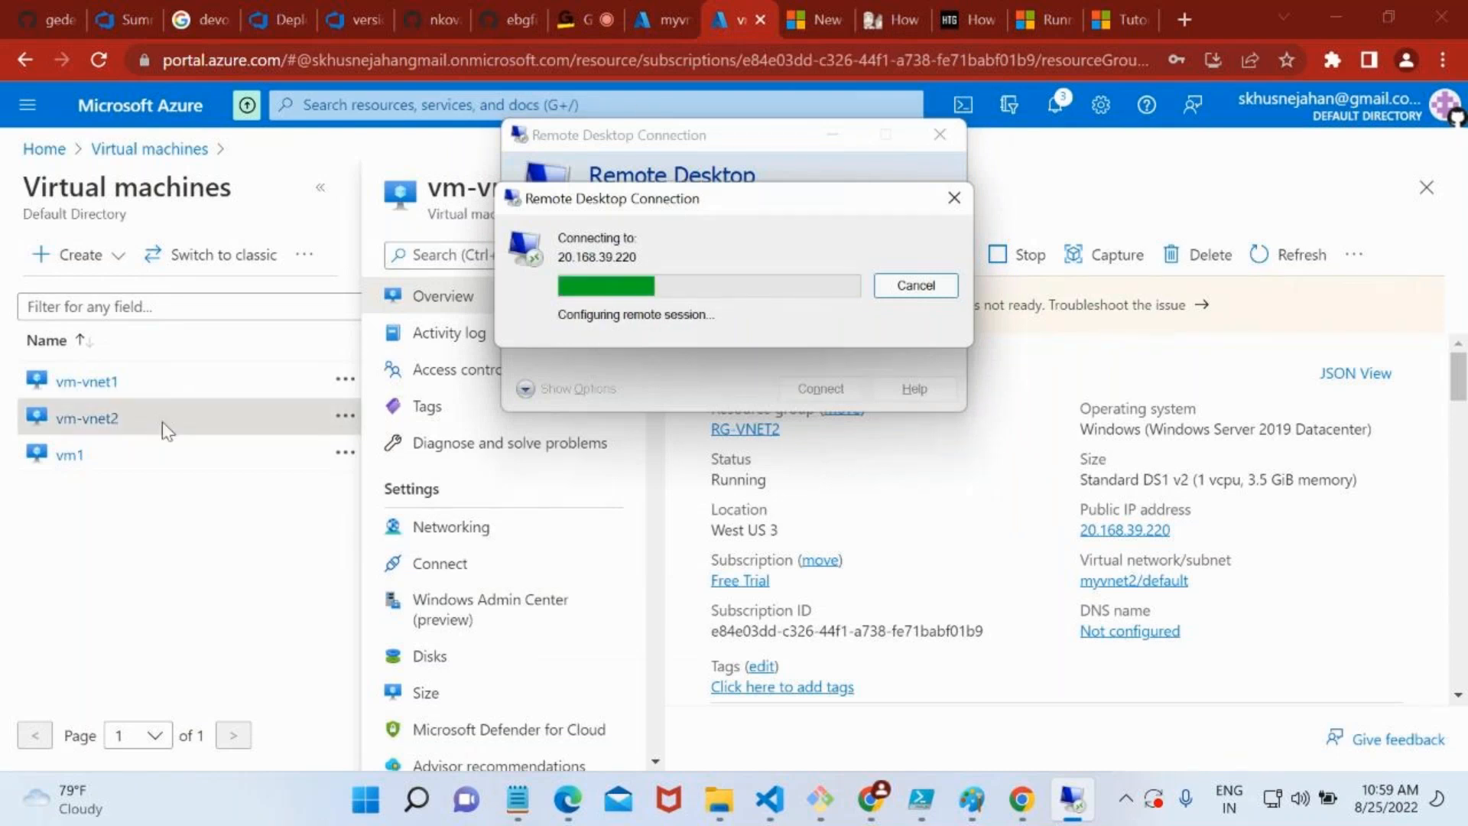
Look up vm-vnet1's private IP address in the networking properties of its overview
left_click(112, 382)
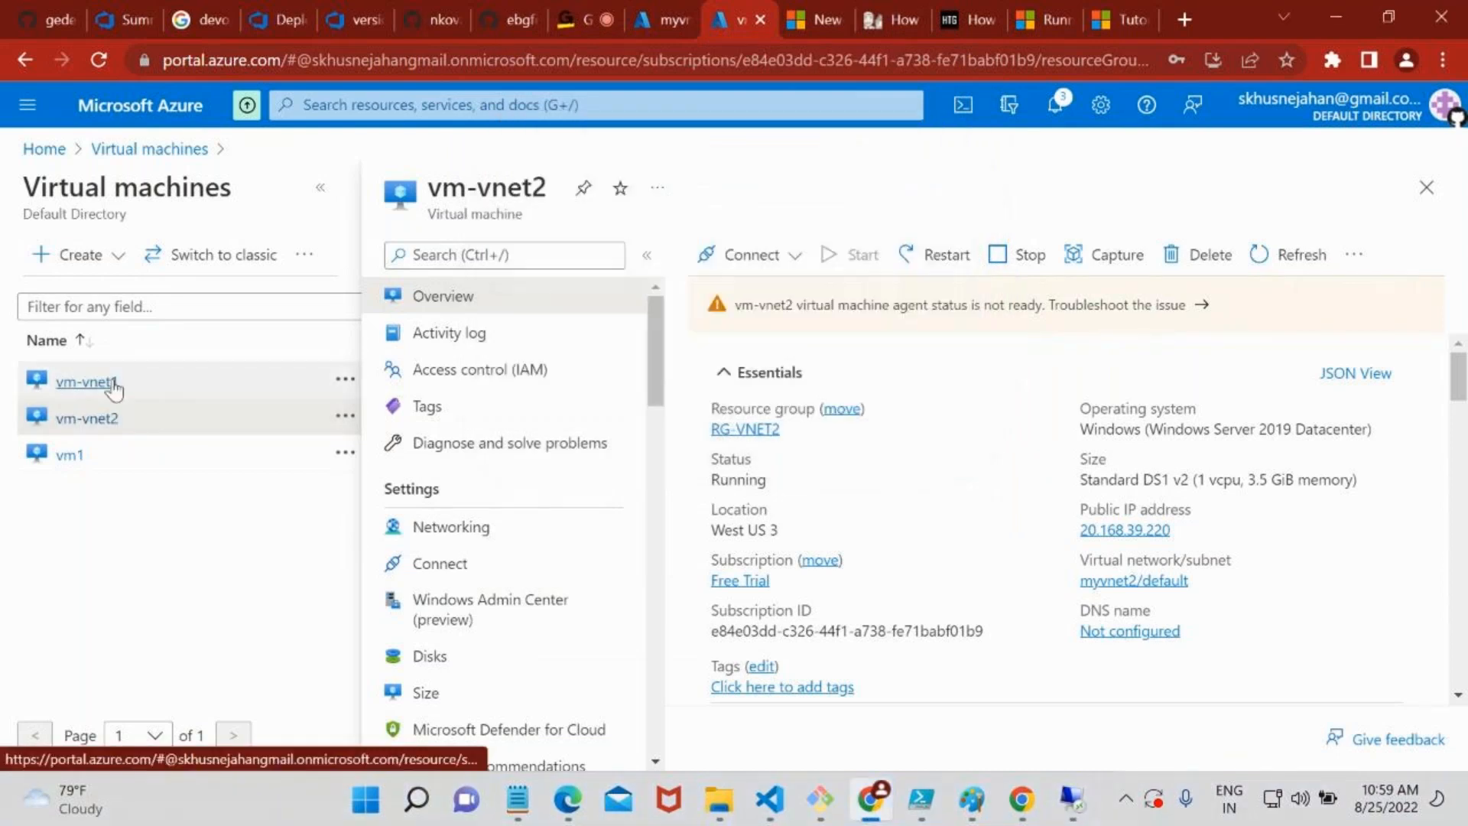
left_click(113, 383)
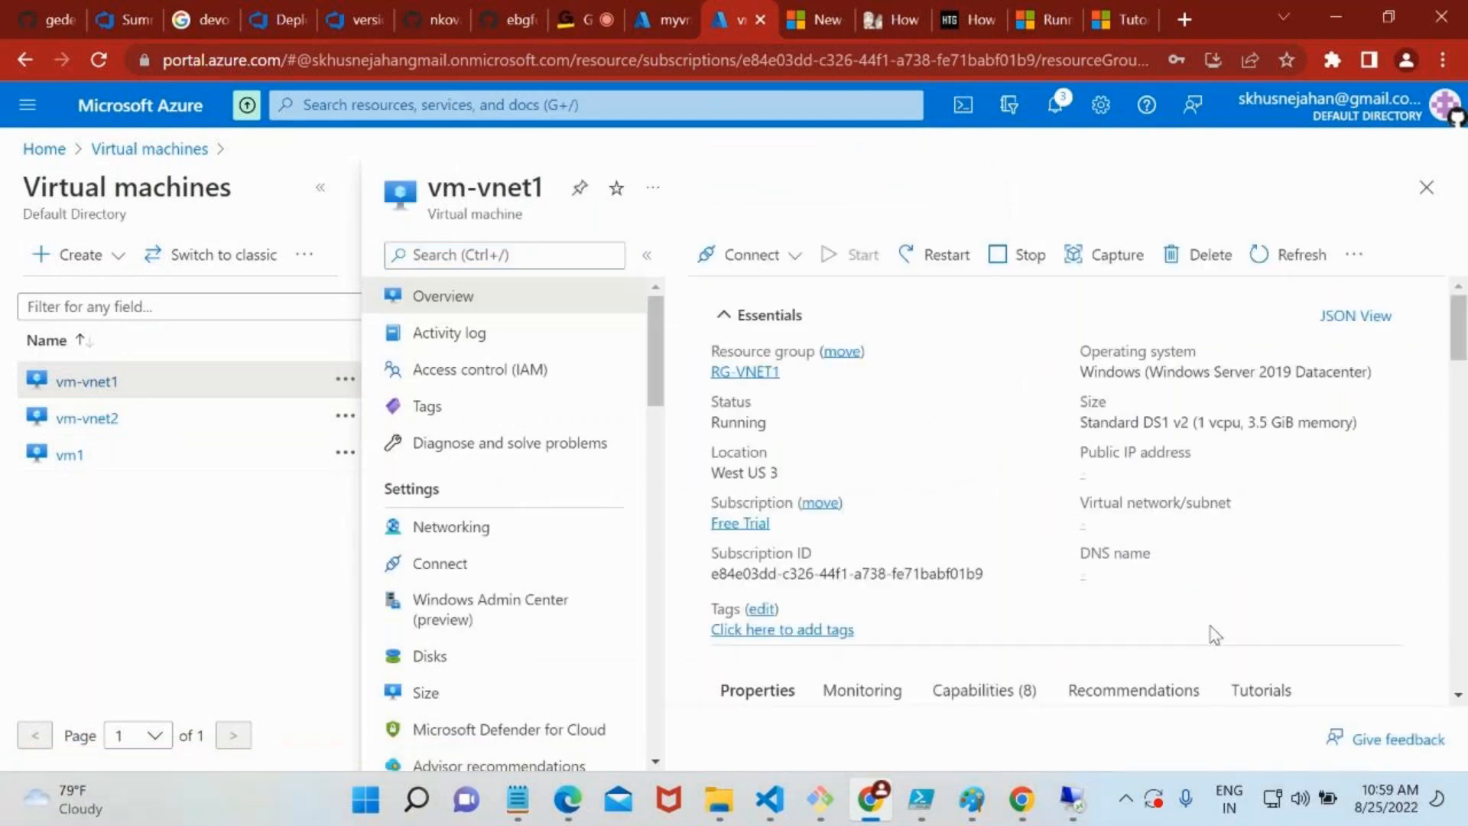
scroll(1214, 634, "down", 10)
scroll(1215, 634, "up", 2)
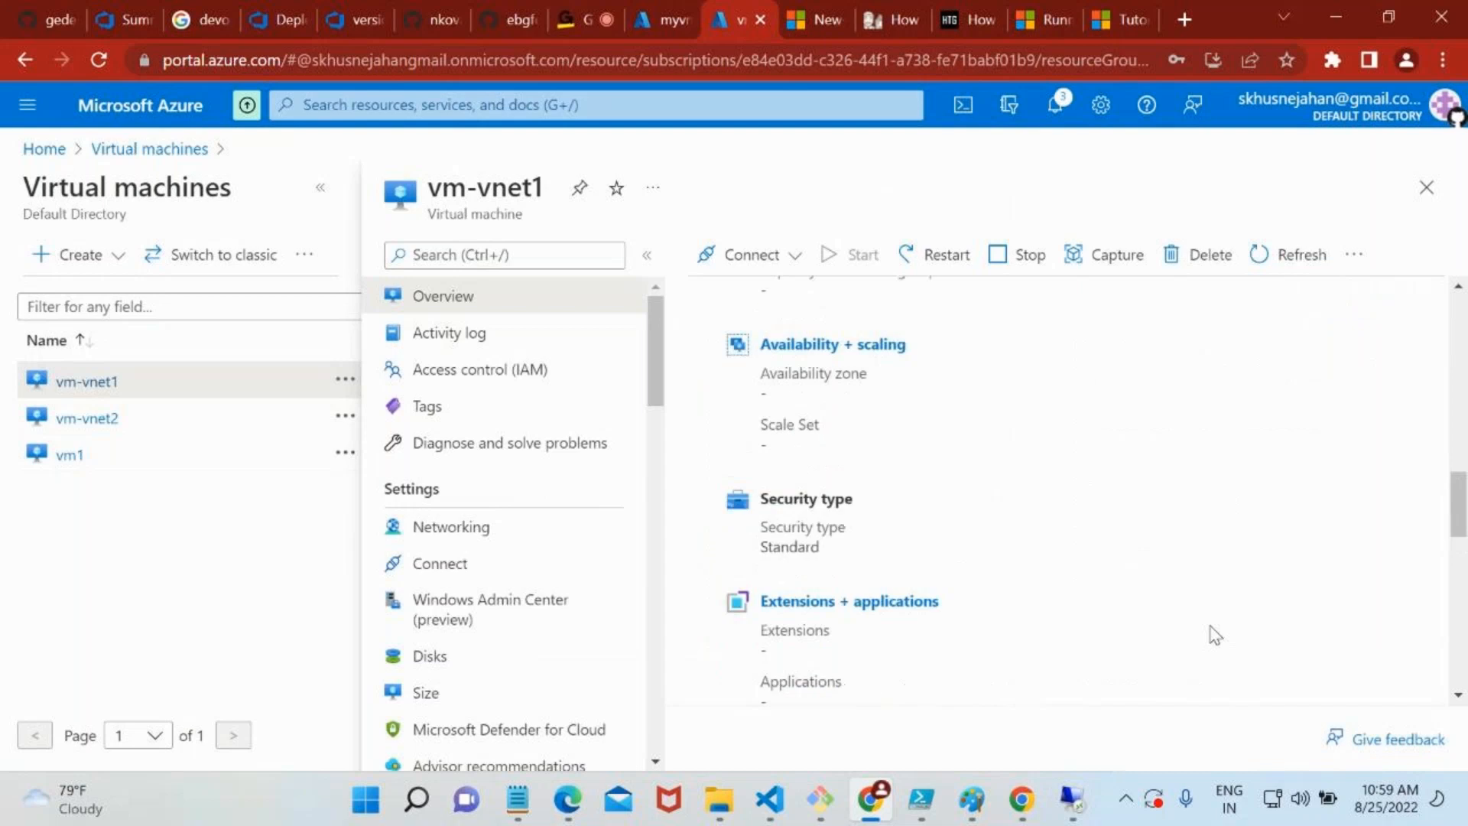
scroll(967, 573, "down", 5)
left_click_drag(954, 562, 905, 562)
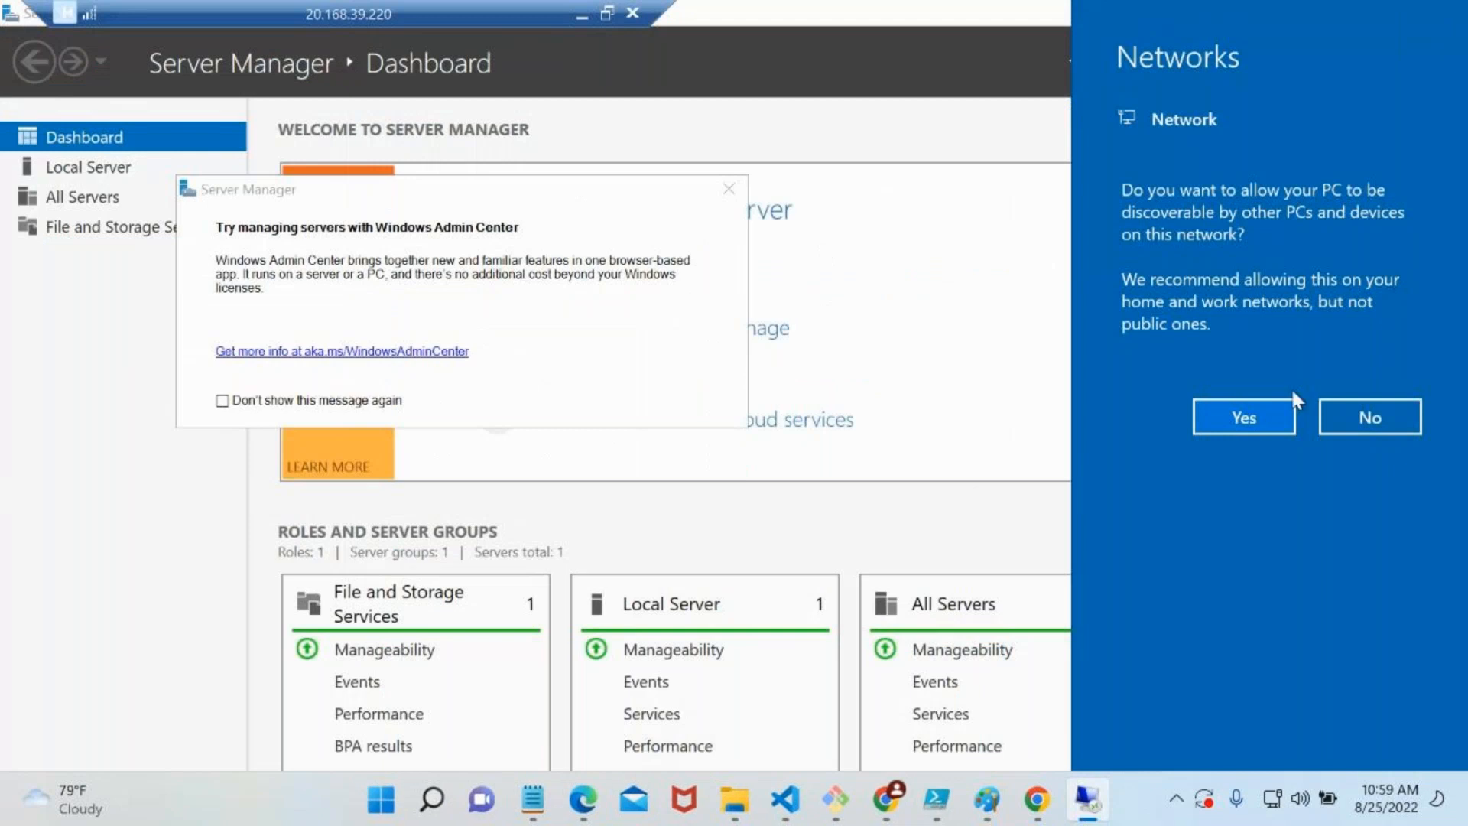
Decline network discovery on the remote machine, dismiss the Windows Admin Center message and minimise Server Manager
left_click(1354, 416)
left_click(729, 189)
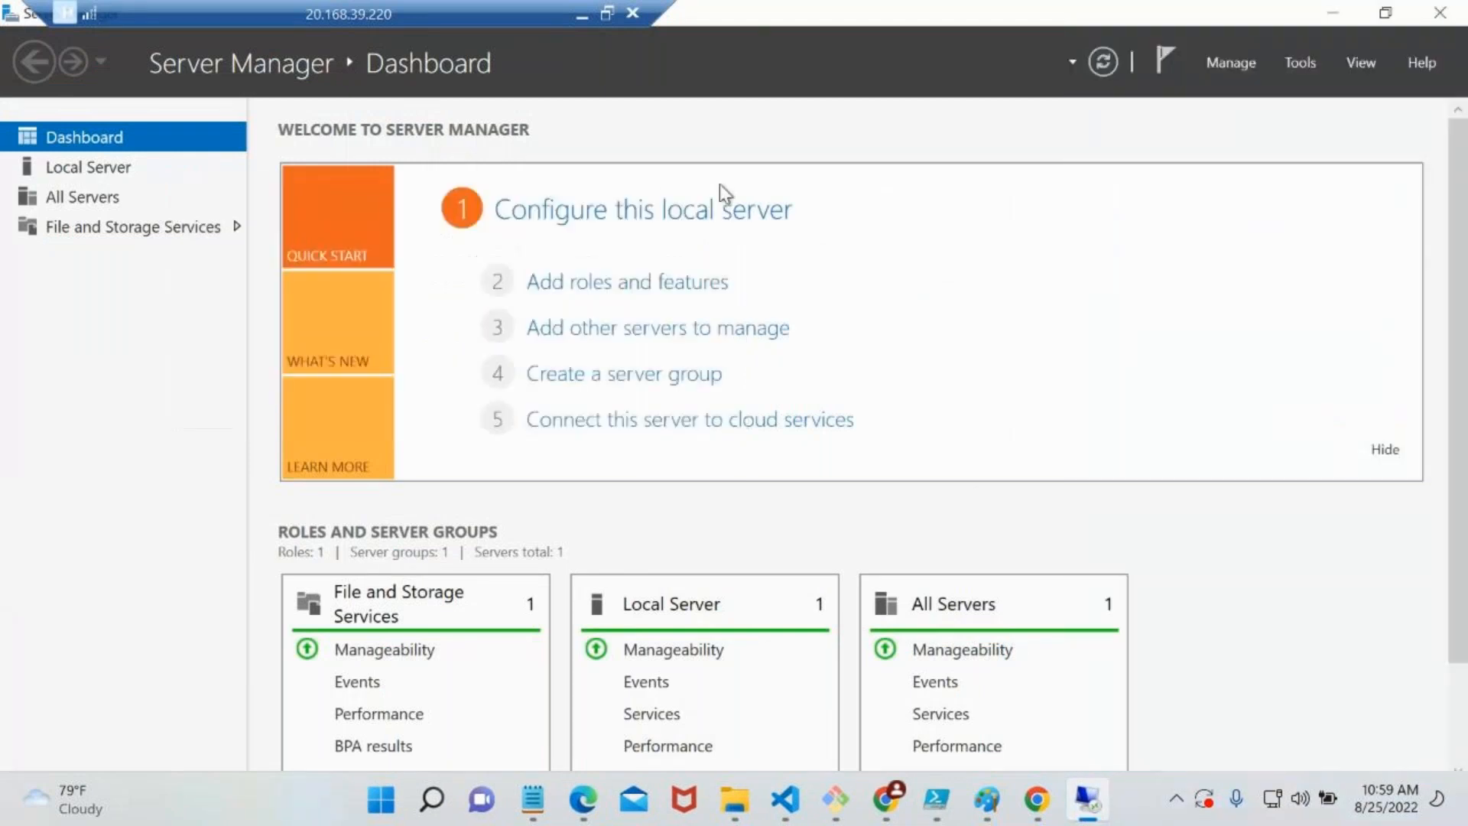
left_click(1317, 14)
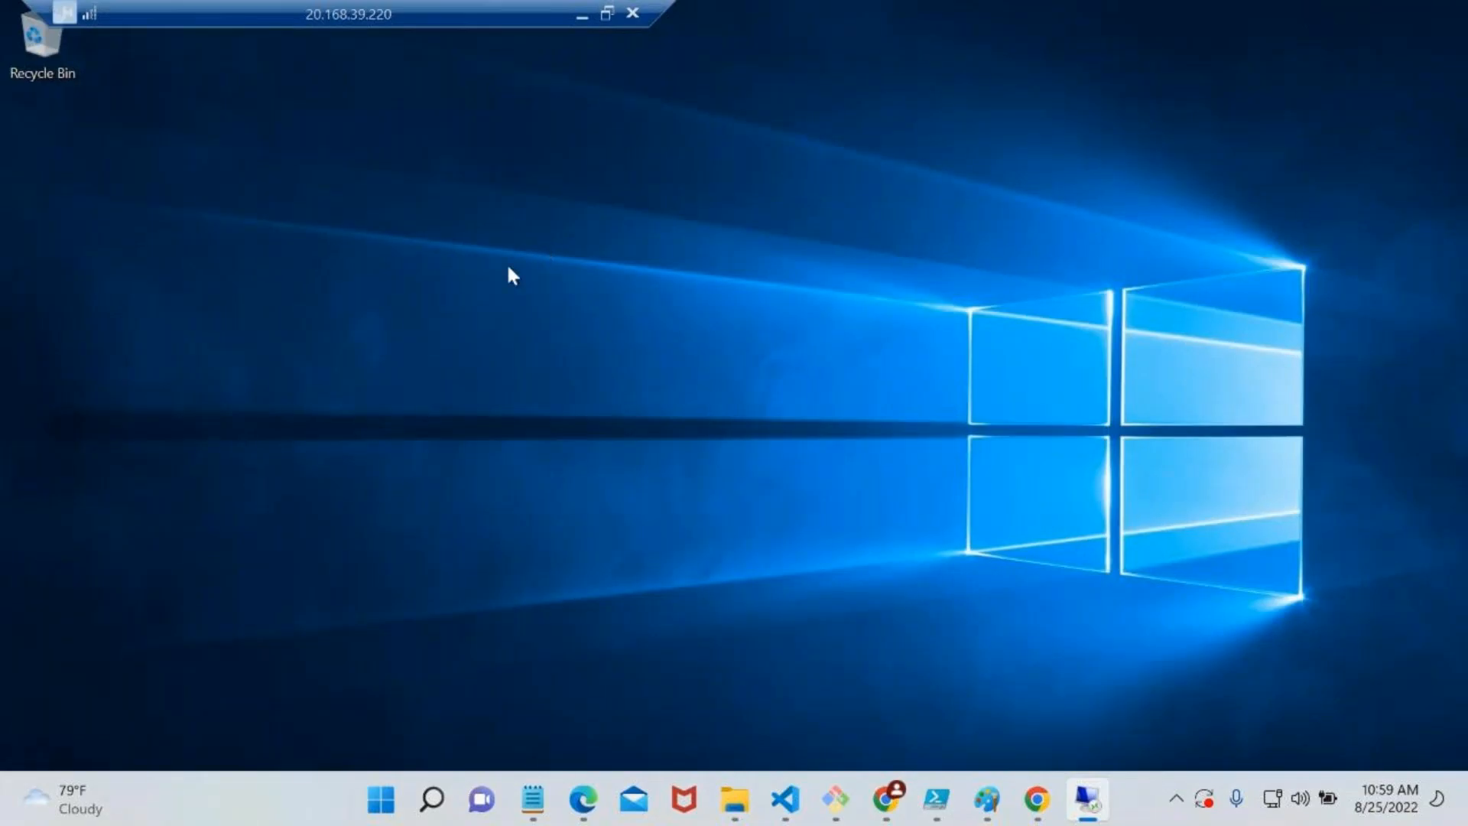
Run mstsc inside the 20.168.39.220 session and connect to vm-vnet1's private address 10.2.0.4
key("super+r")
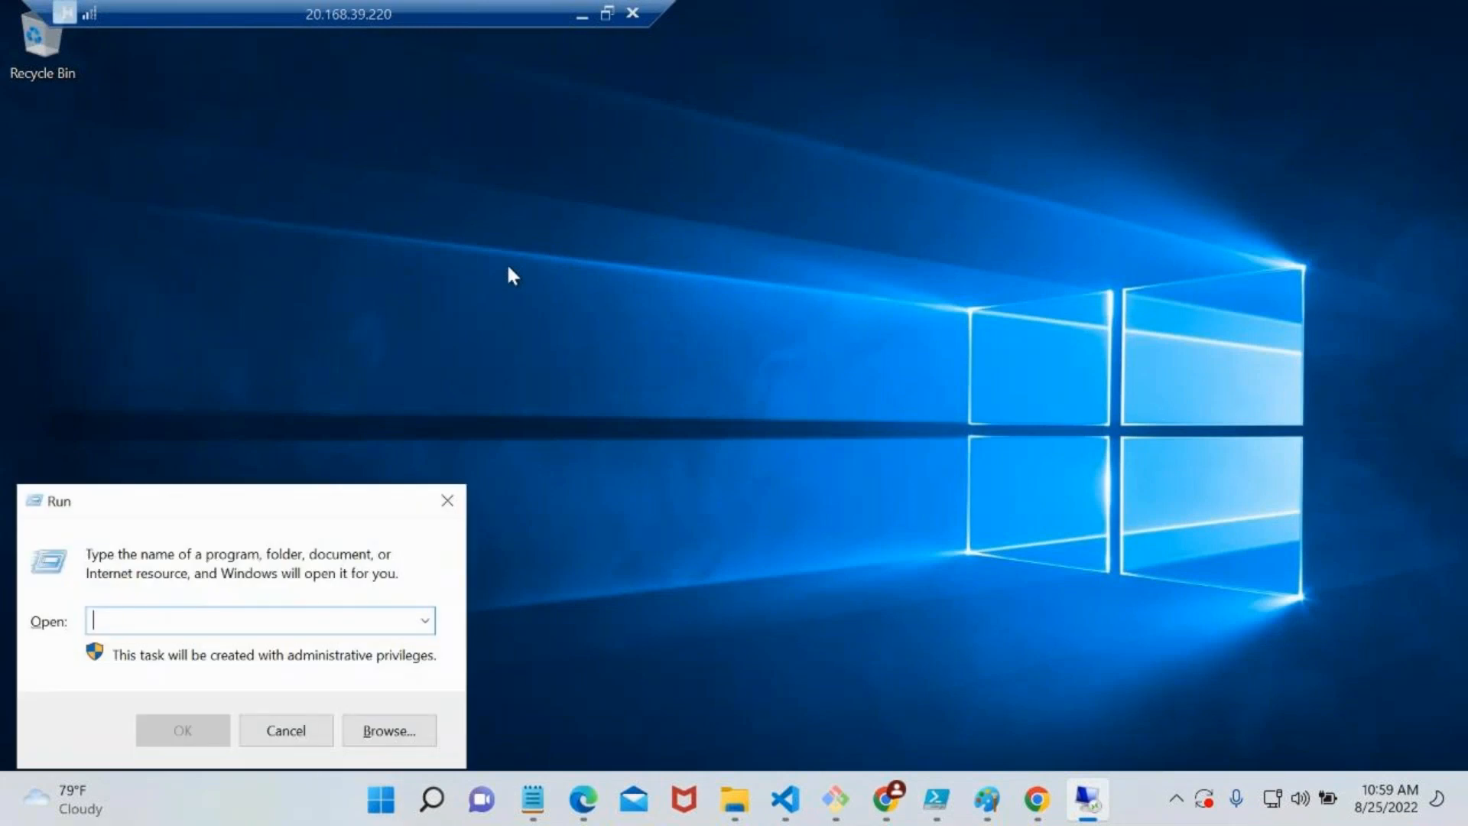
type("mstsc")
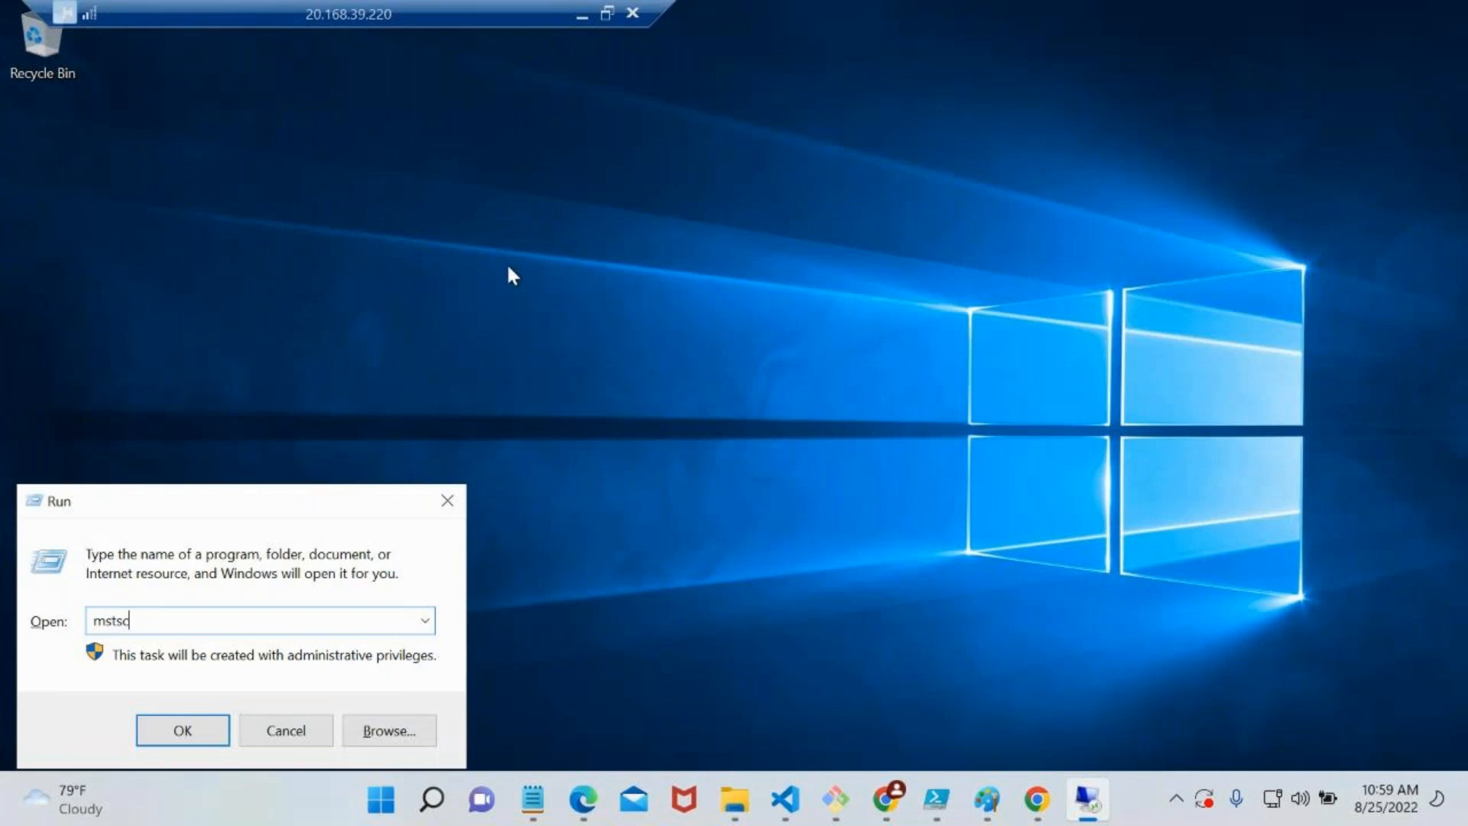
key("Return")
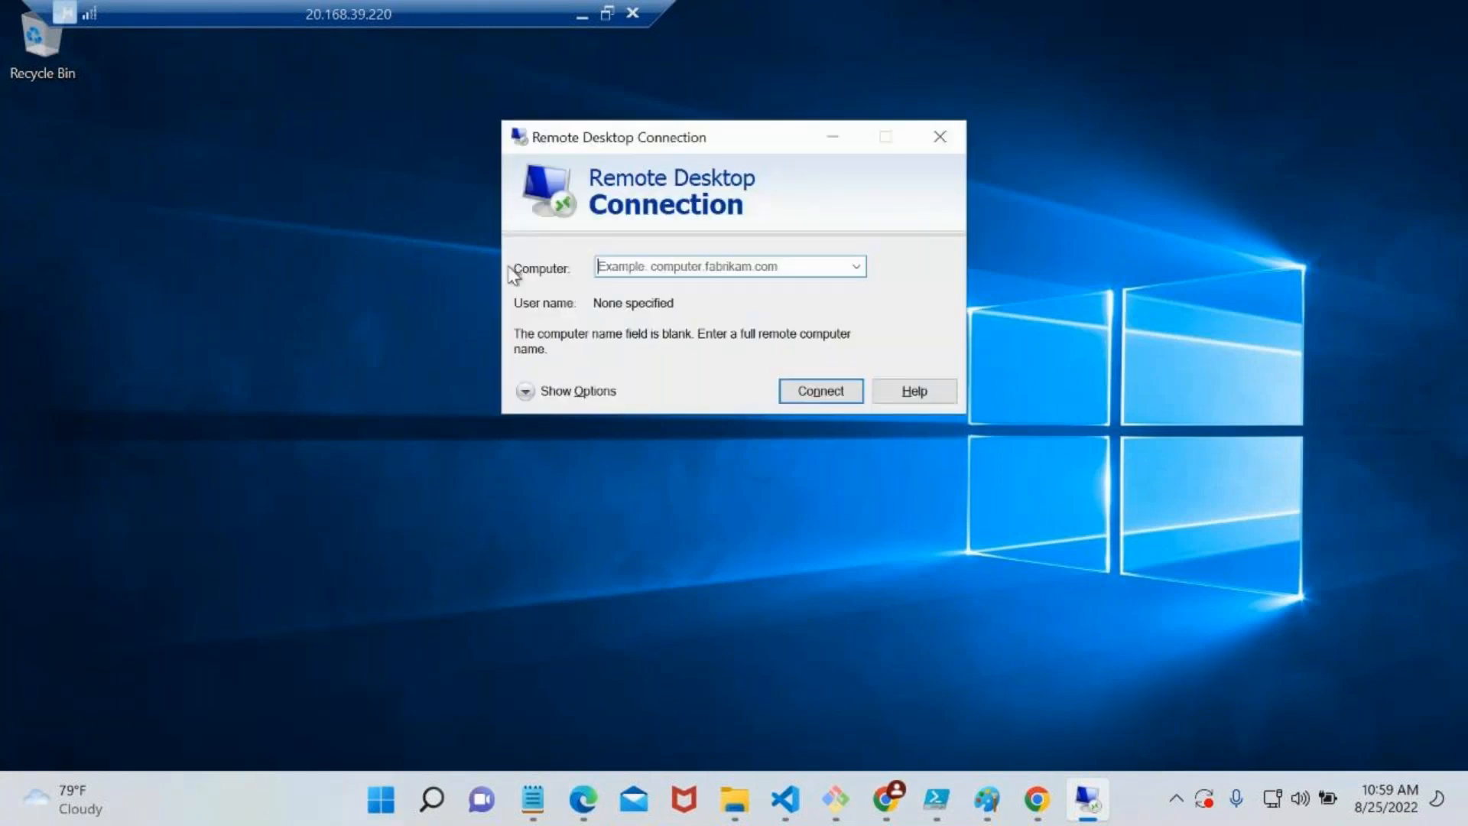
type("10.2.0.4")
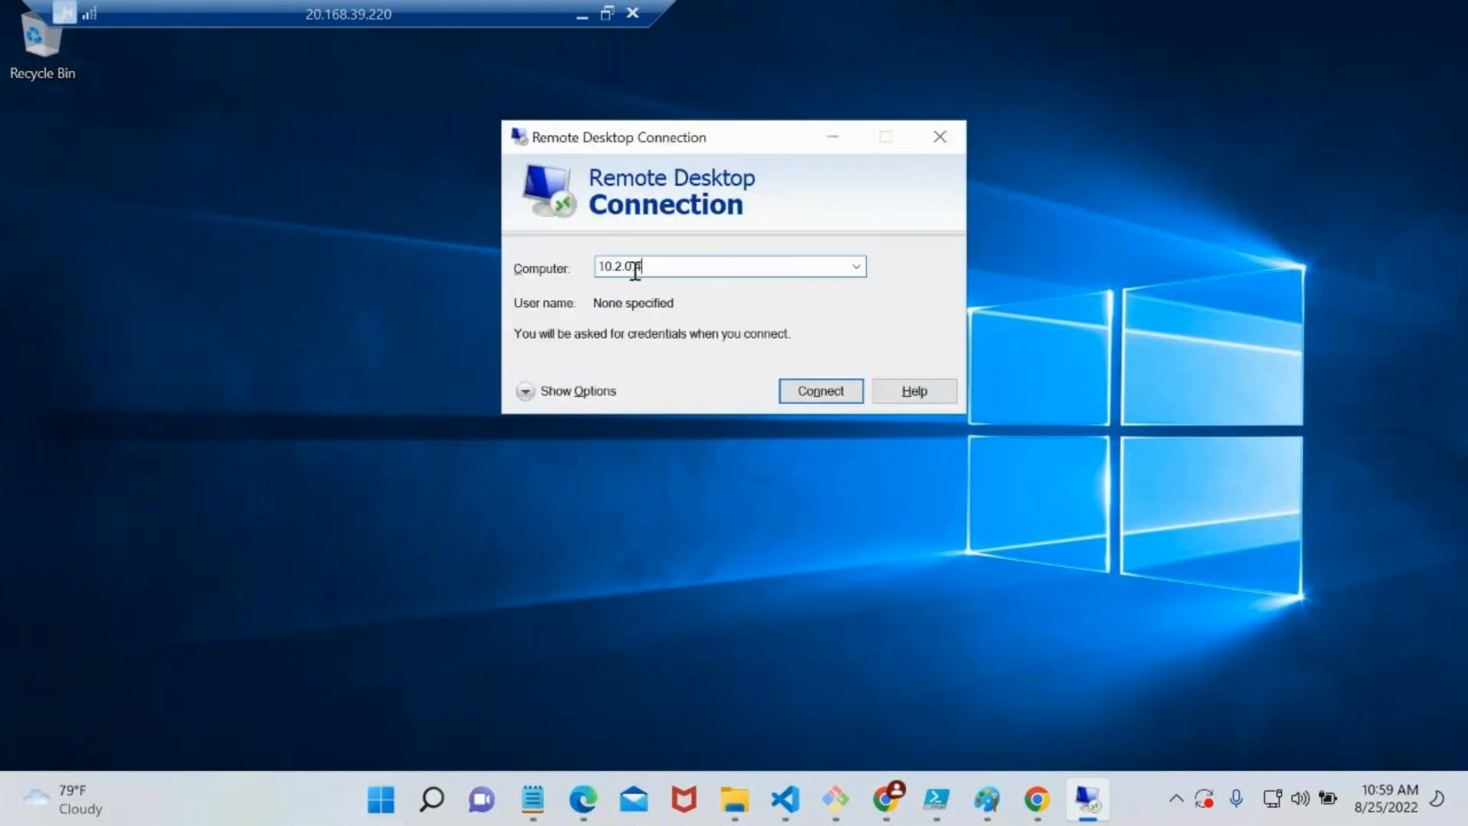
left_click(808, 392)
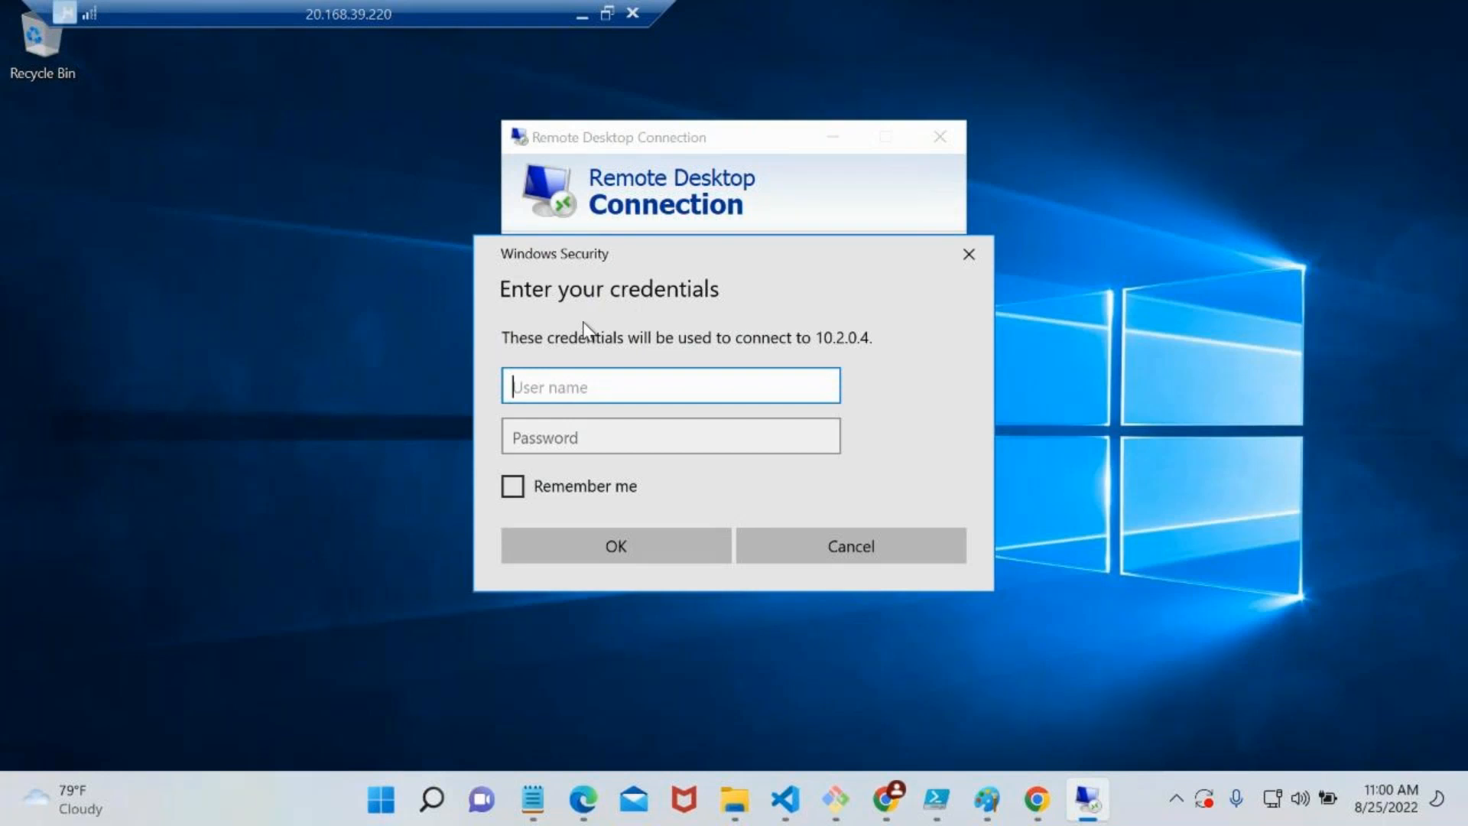
Minimise the remote session and open the disk options of a new virtual machine in the Azure portal
left_click(582, 15)
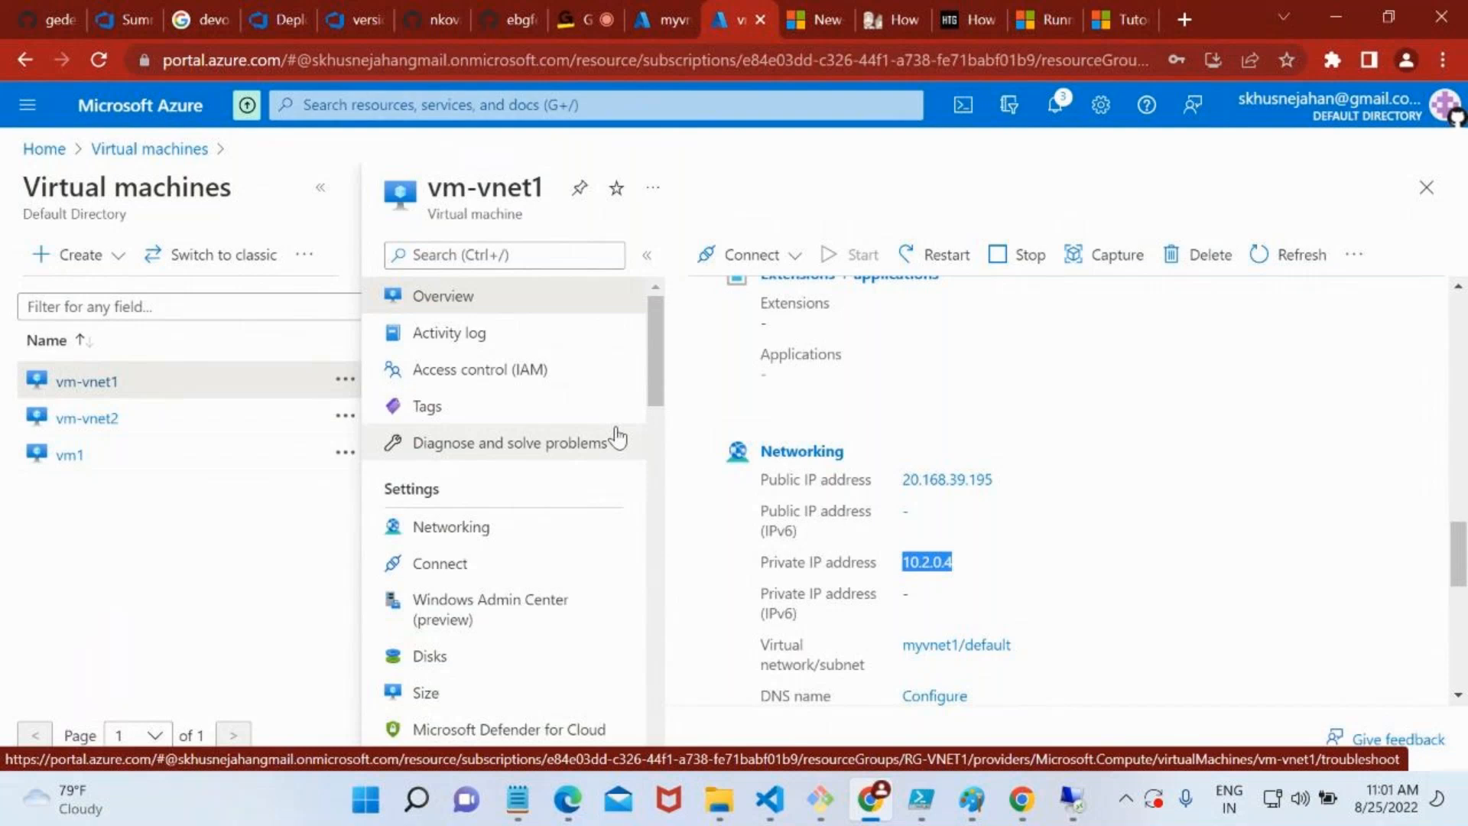
left_click(138, 155)
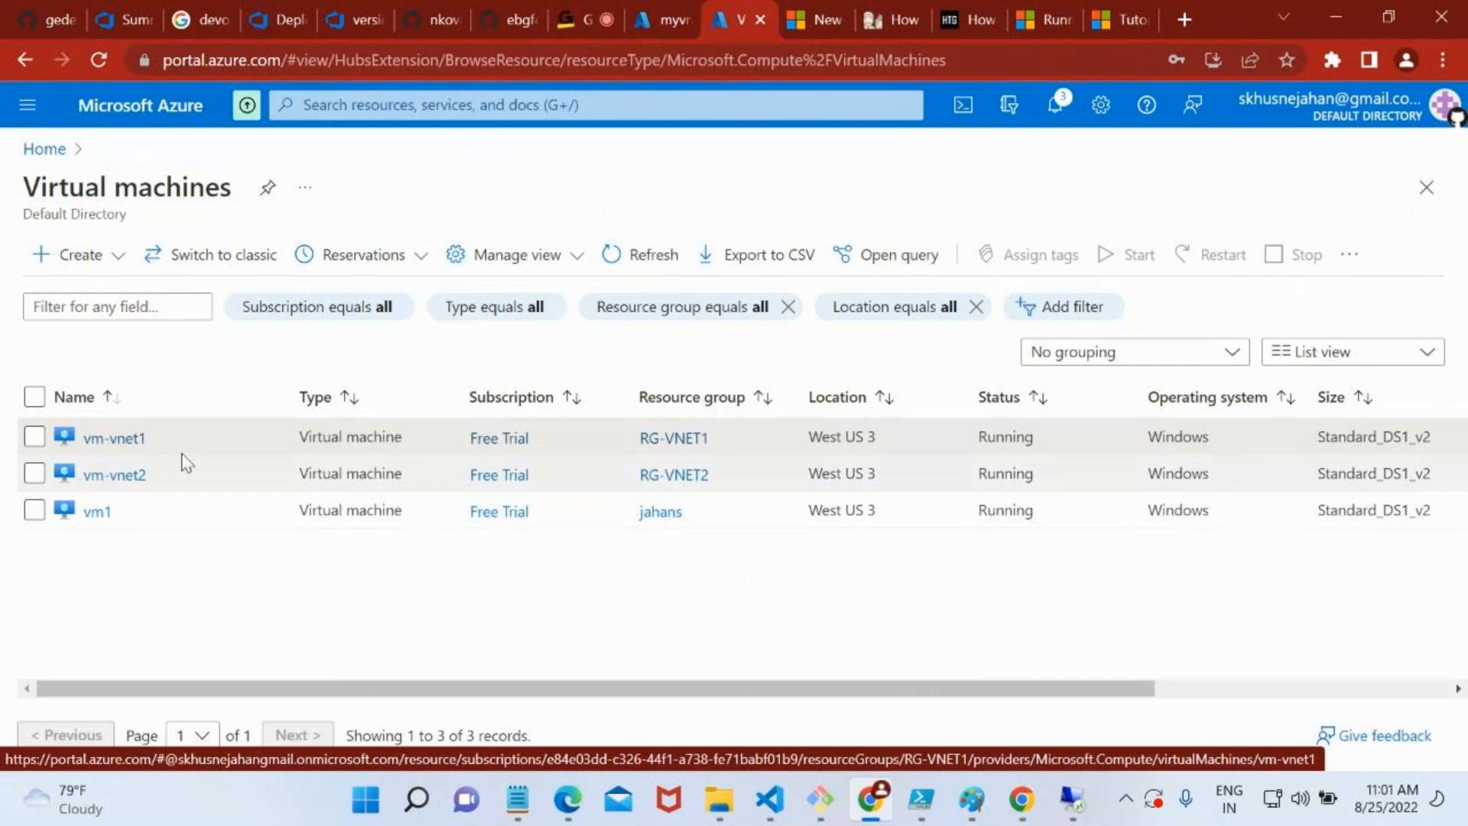
left_click(126, 440)
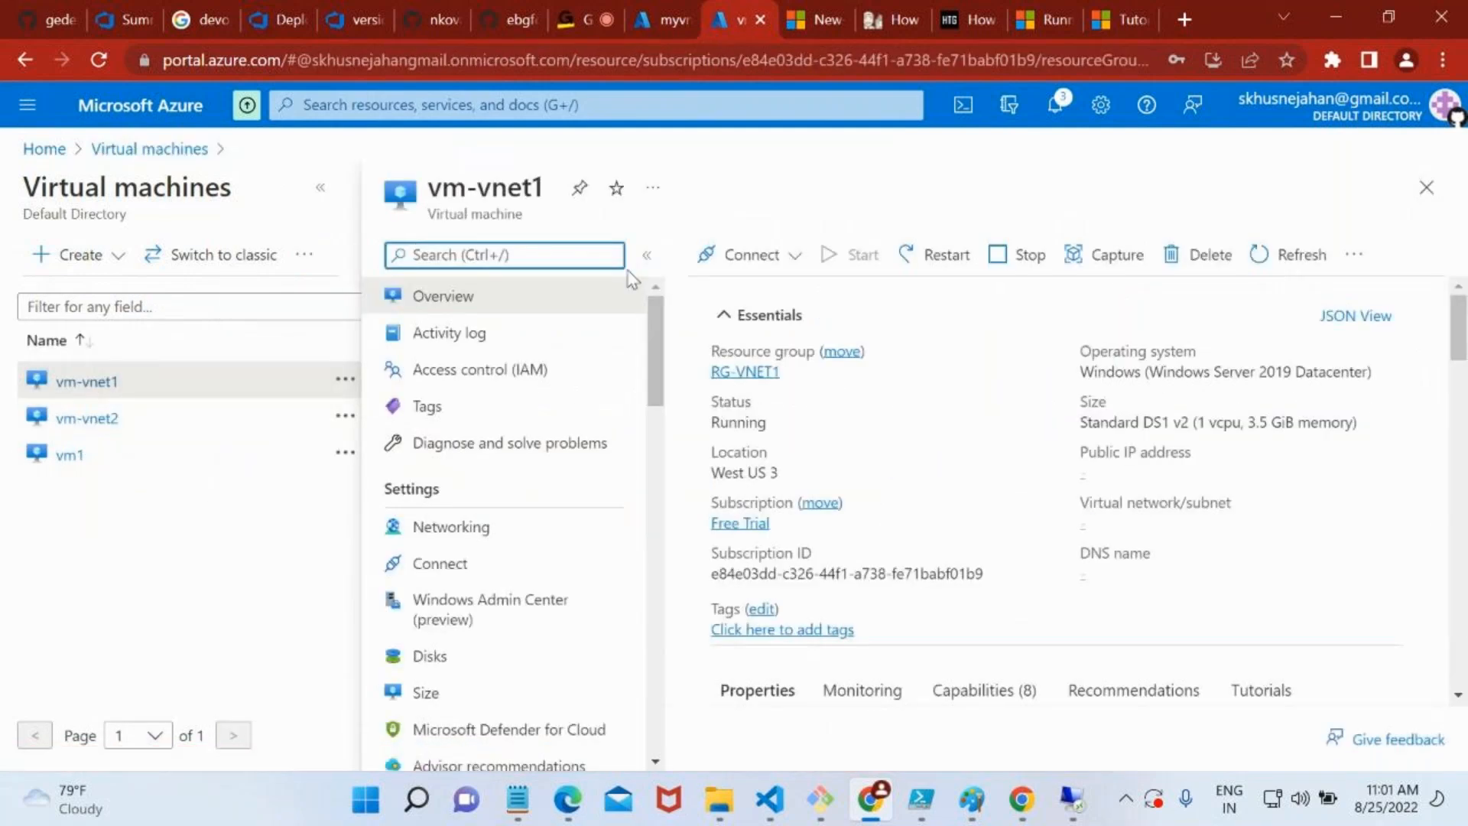
left_click(77, 255)
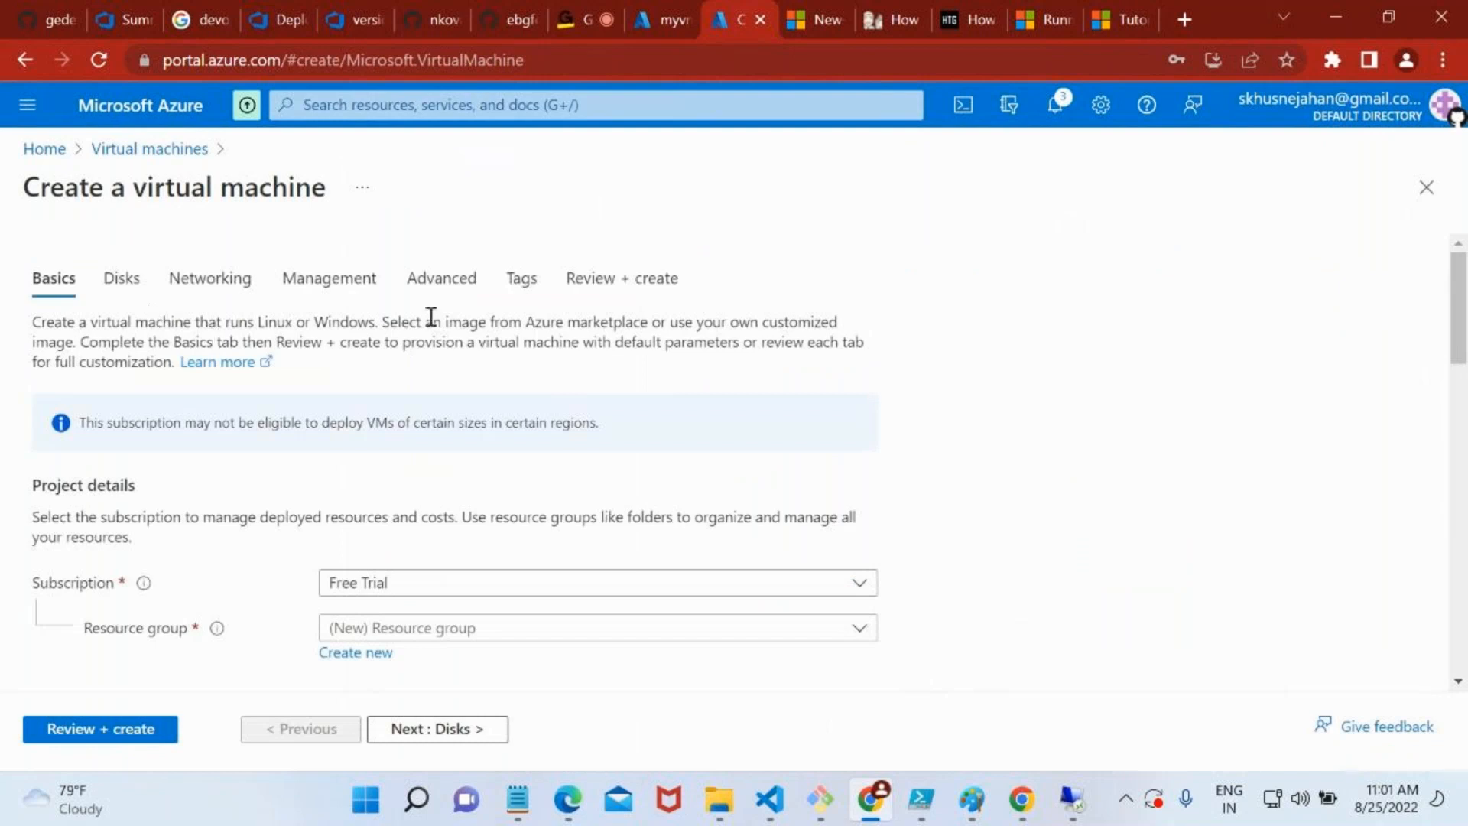
left_click(140, 292)
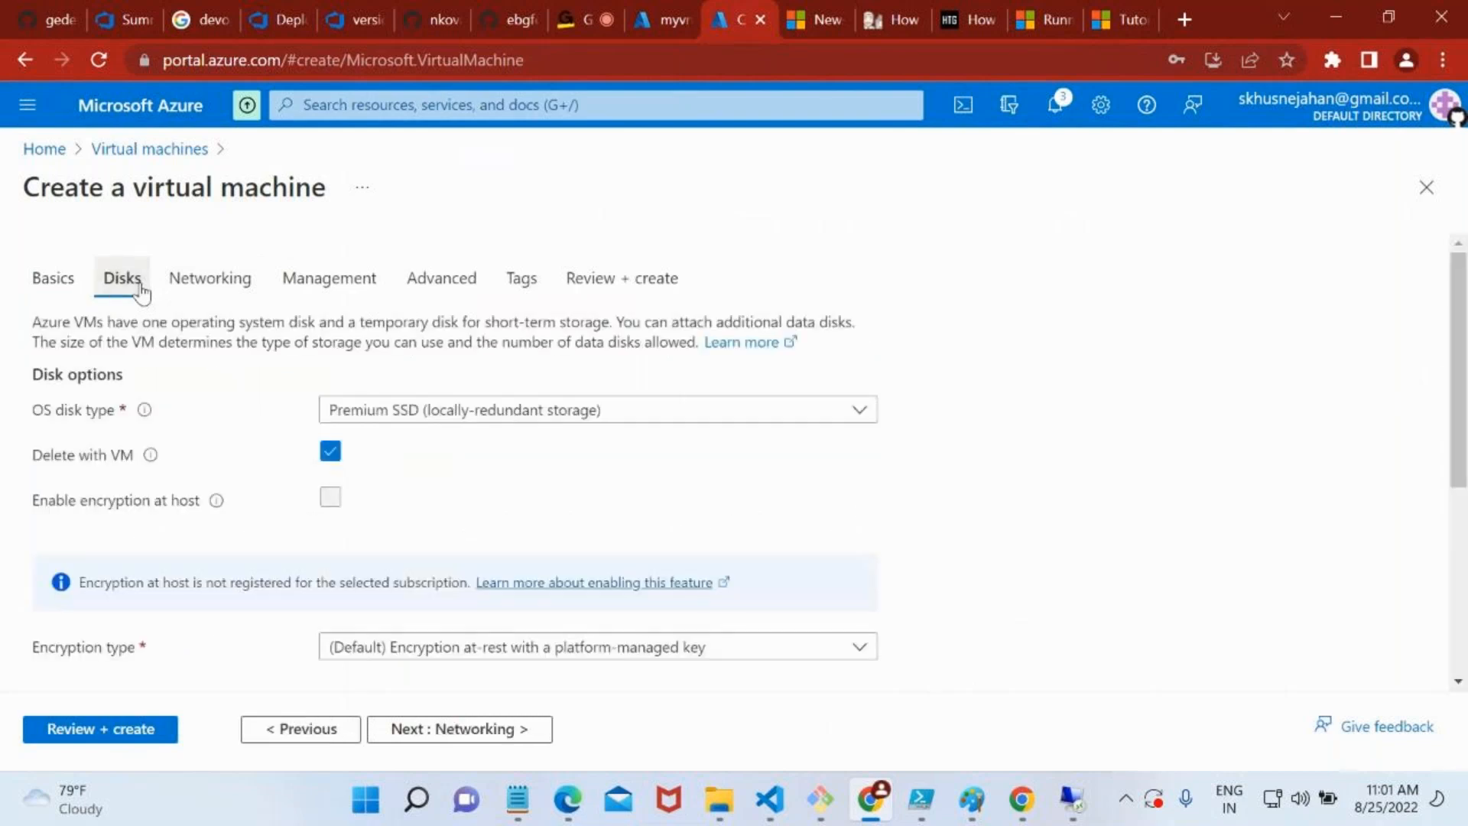
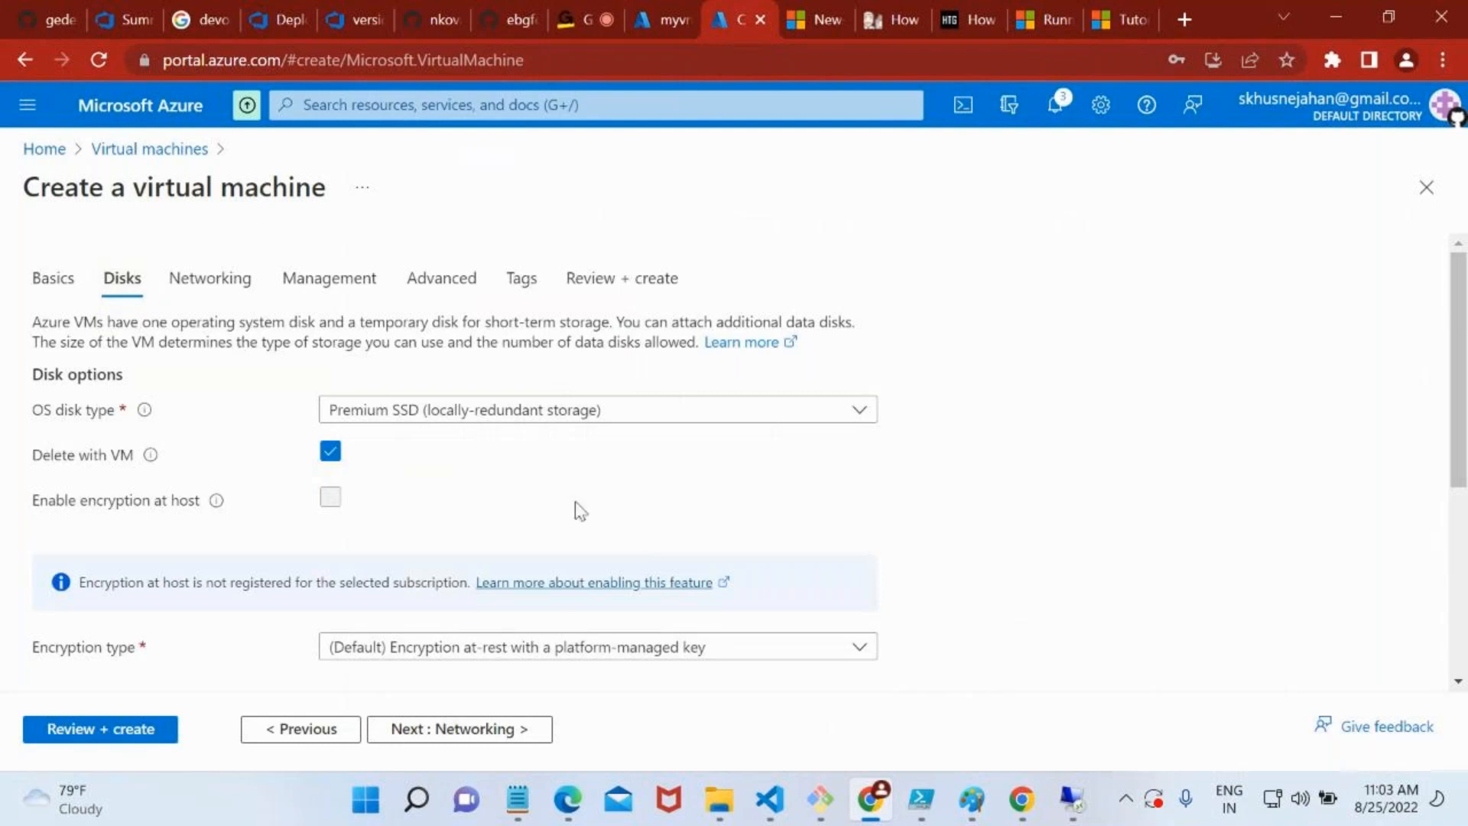
Examine the available OS disk types and the Delete with VM option for the new virtual machine
scroll(576, 507, "down", 1)
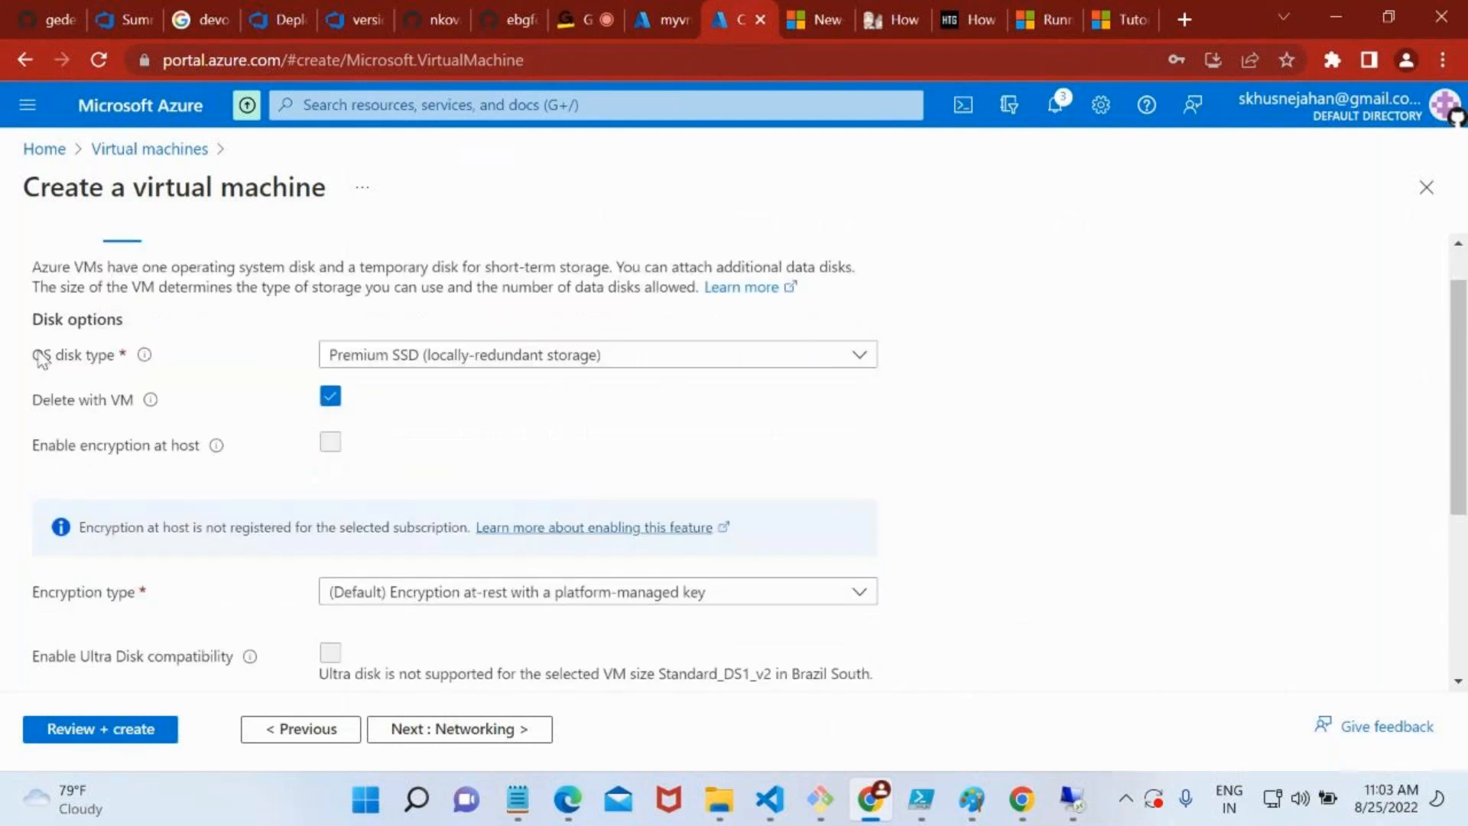
left_click(377, 354)
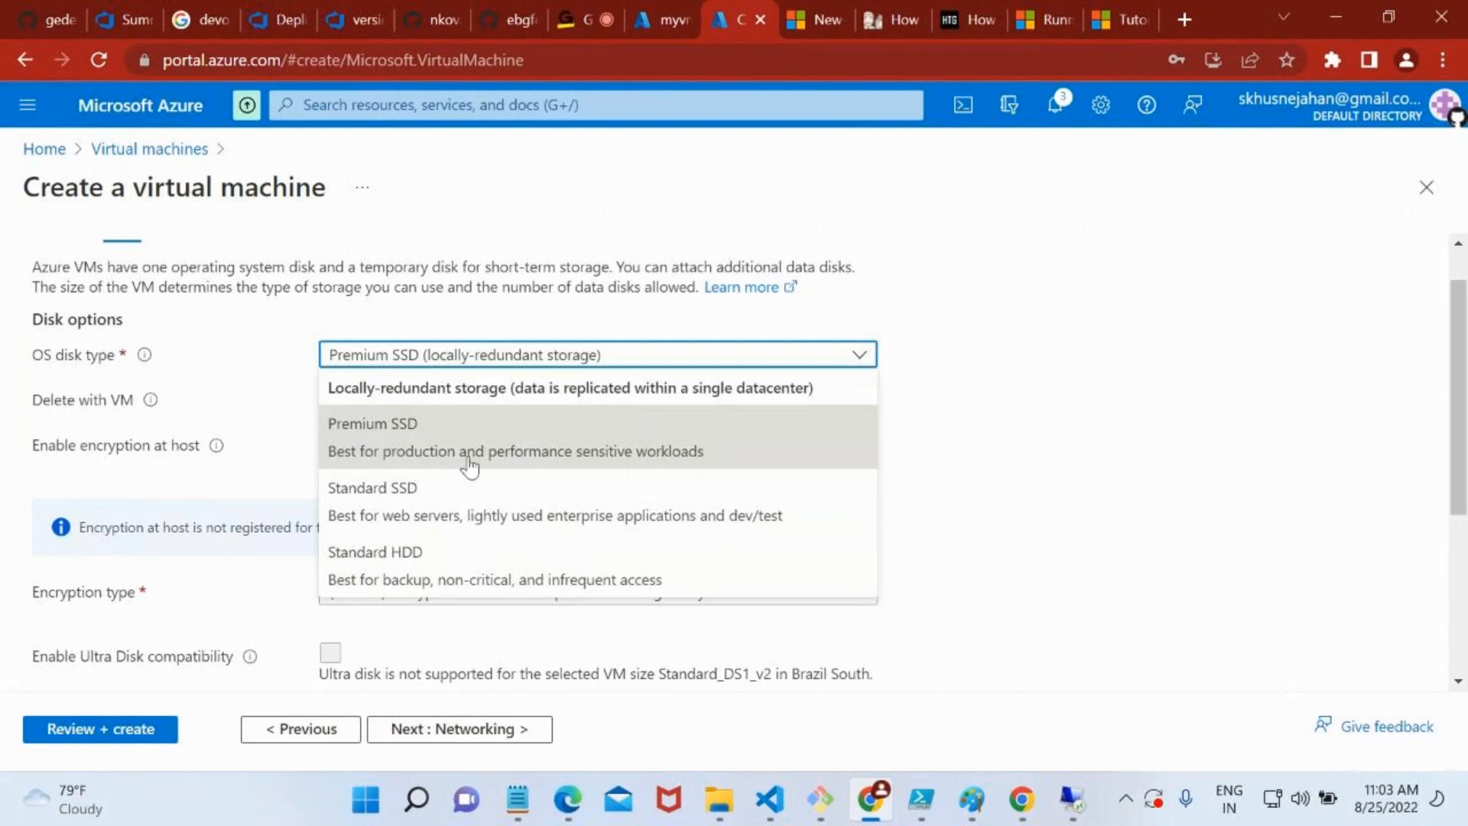
left_click(1060, 356)
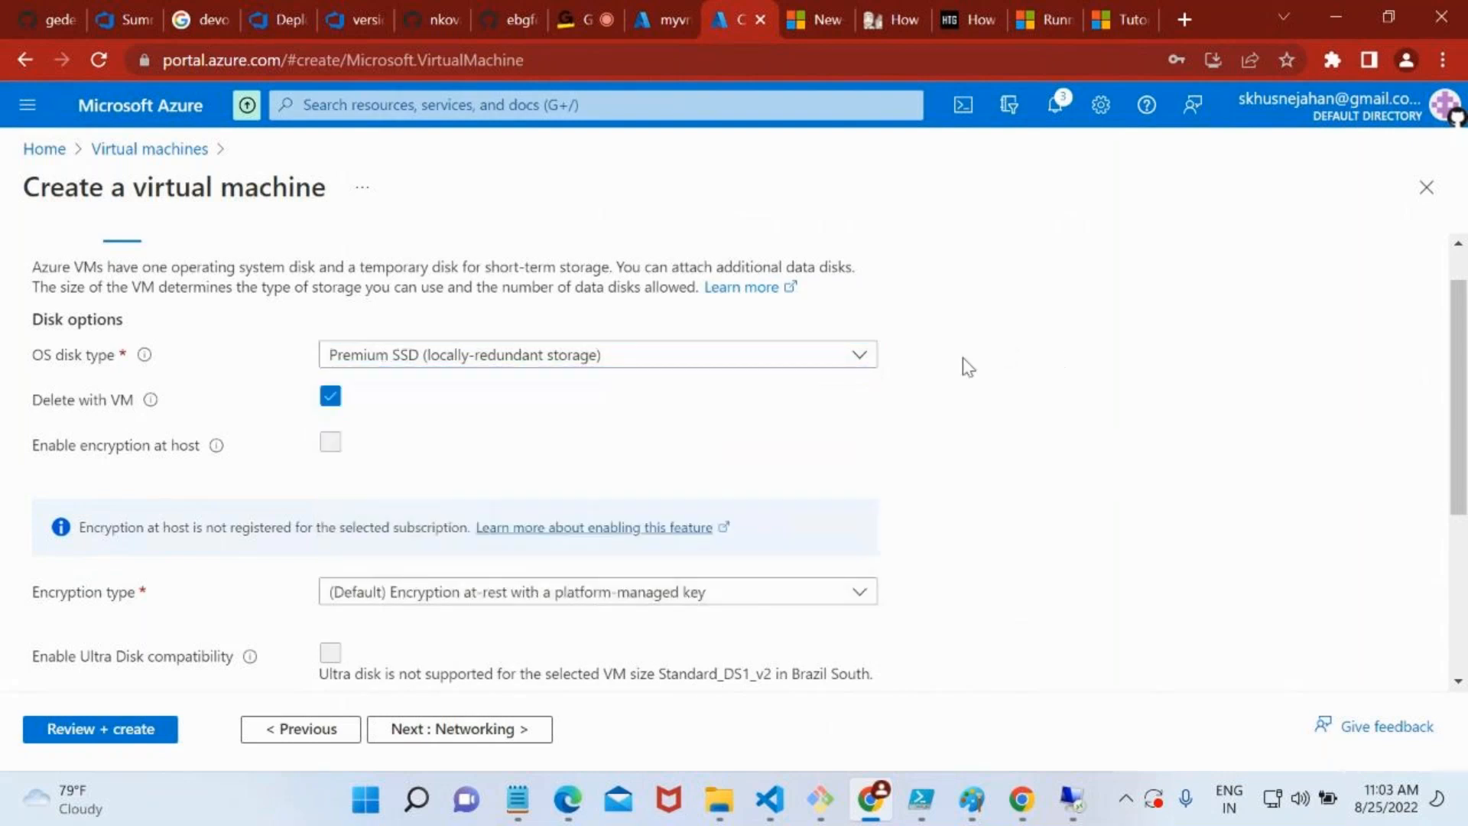
scroll(670, 425, "down", 1)
scroll(668, 419, "down", 1)
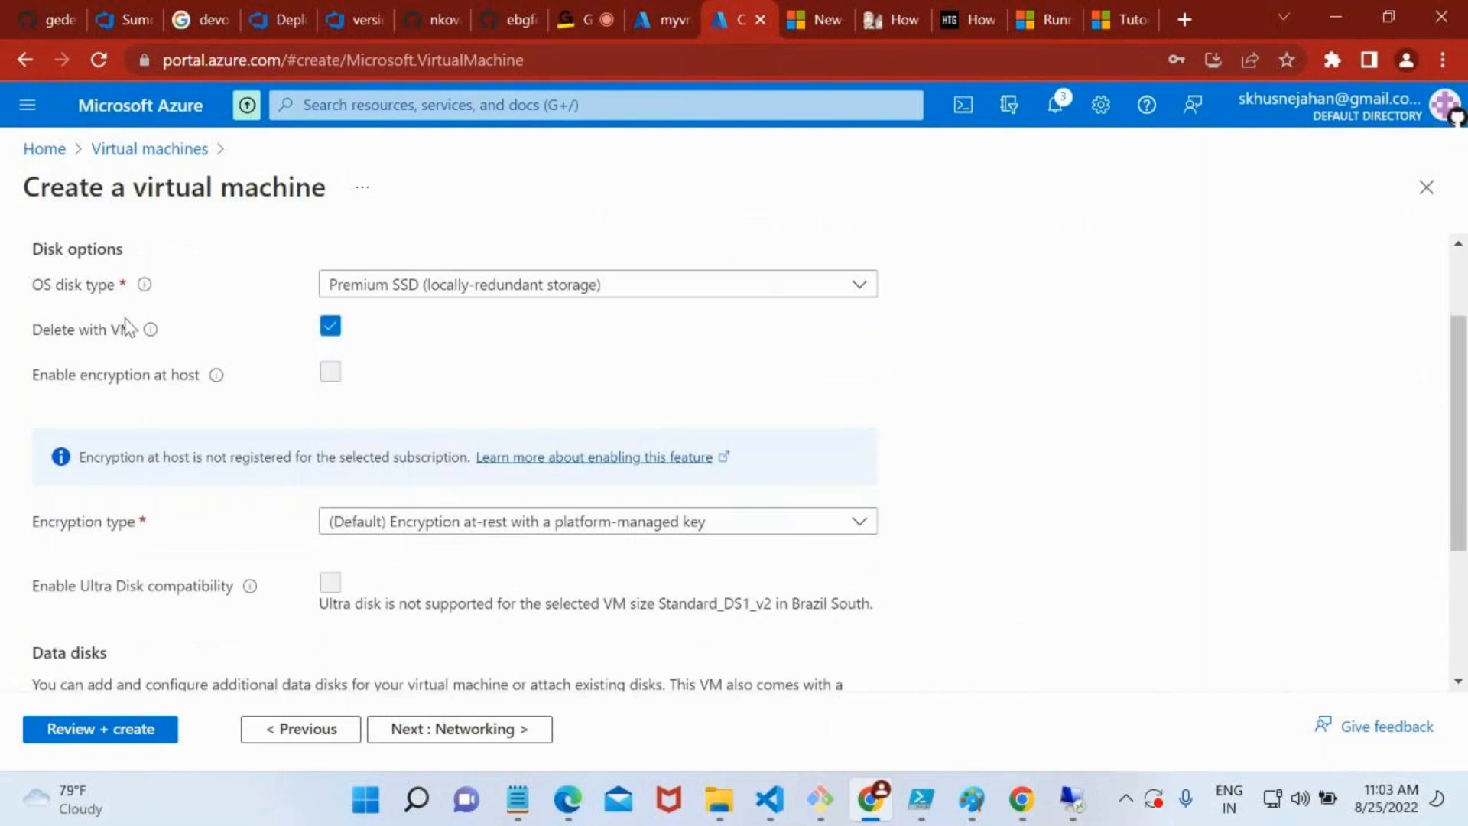
mouse_move(137, 334)
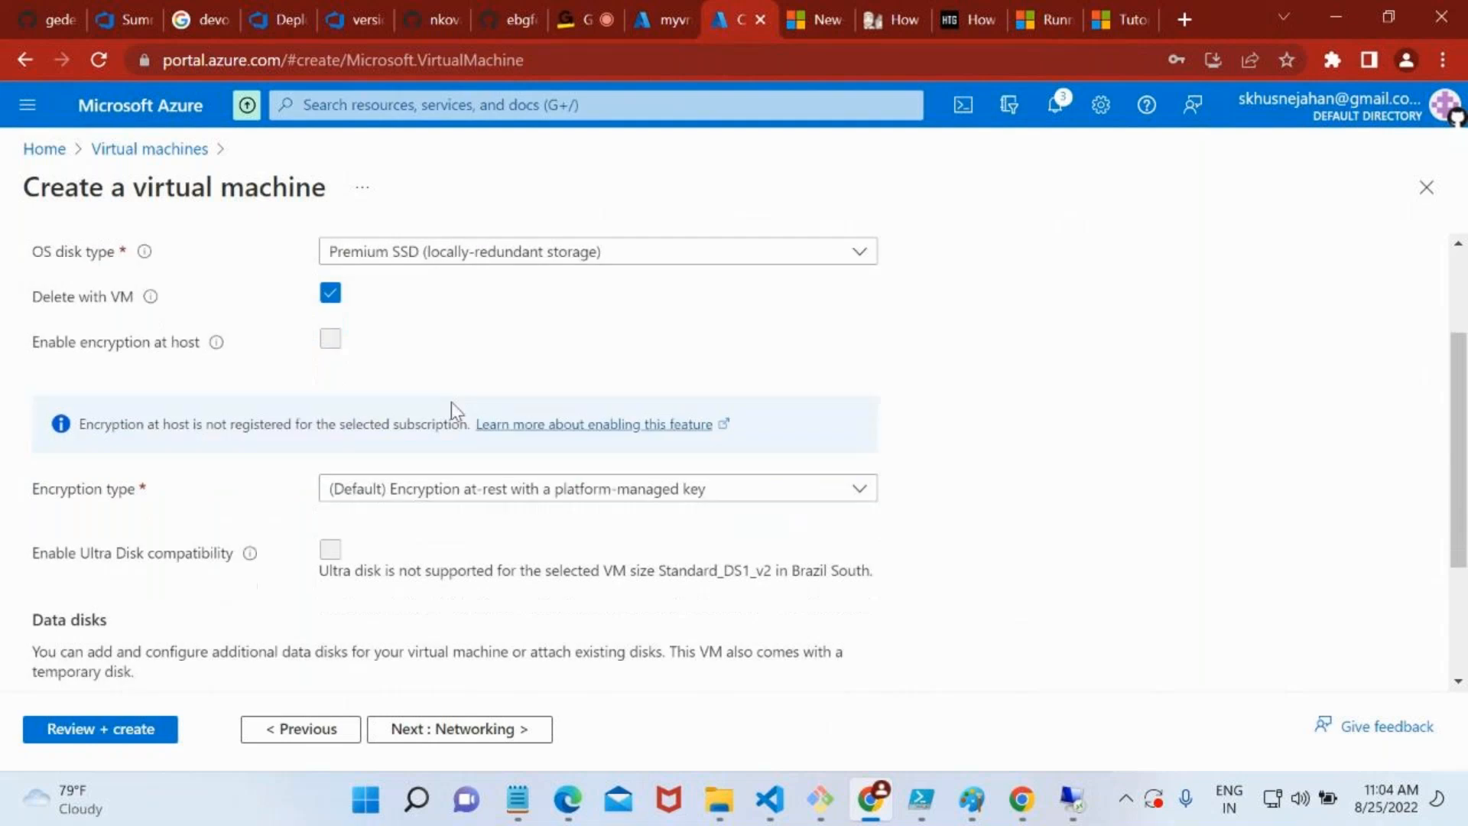
Review the encryption type choices and the data disks section of the new virtual machine's disk options
scroll(452, 402, "down", 1)
scroll(350, 398, "down", 2)
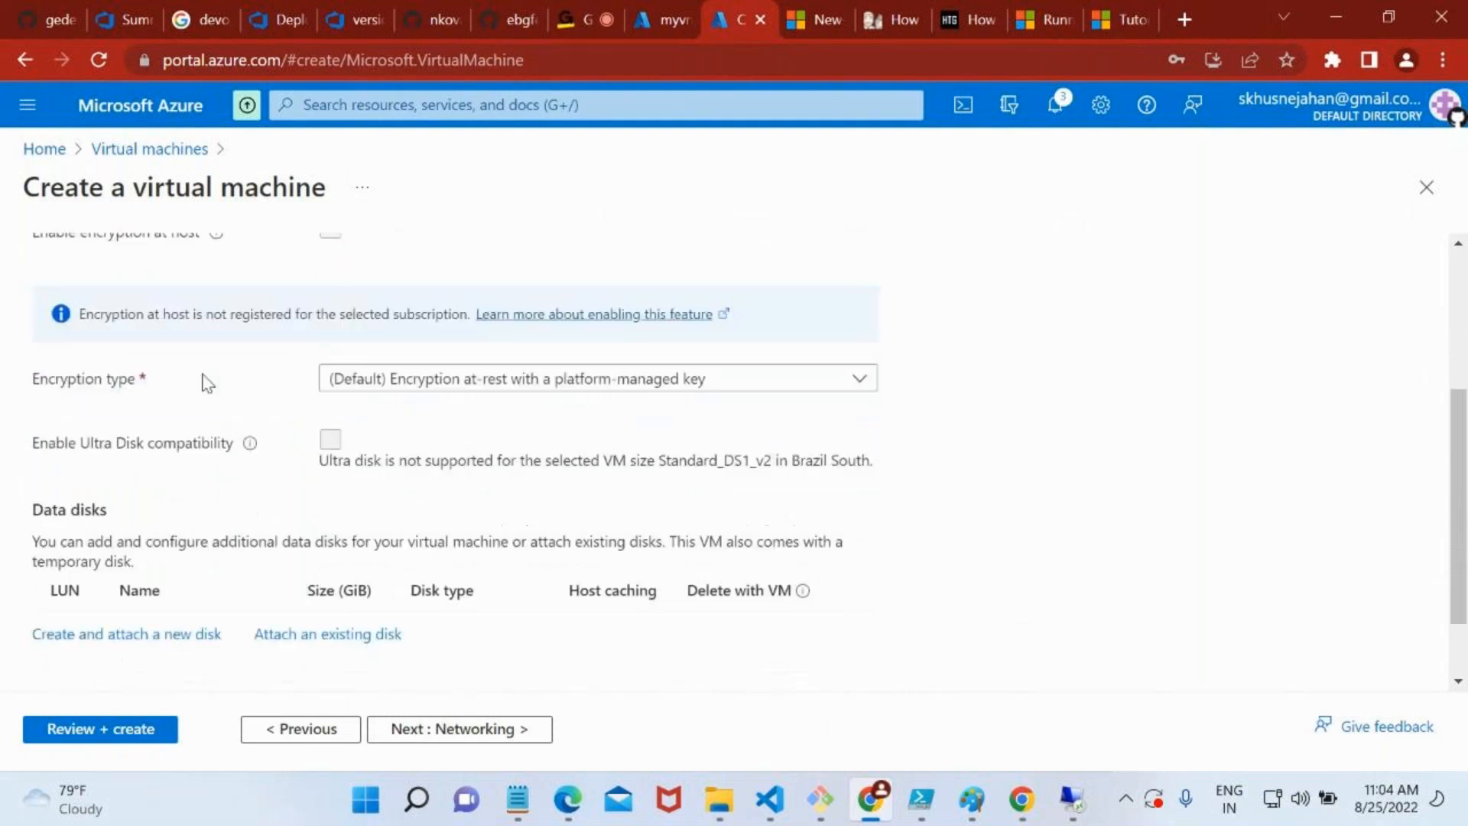
left_click(592, 388)
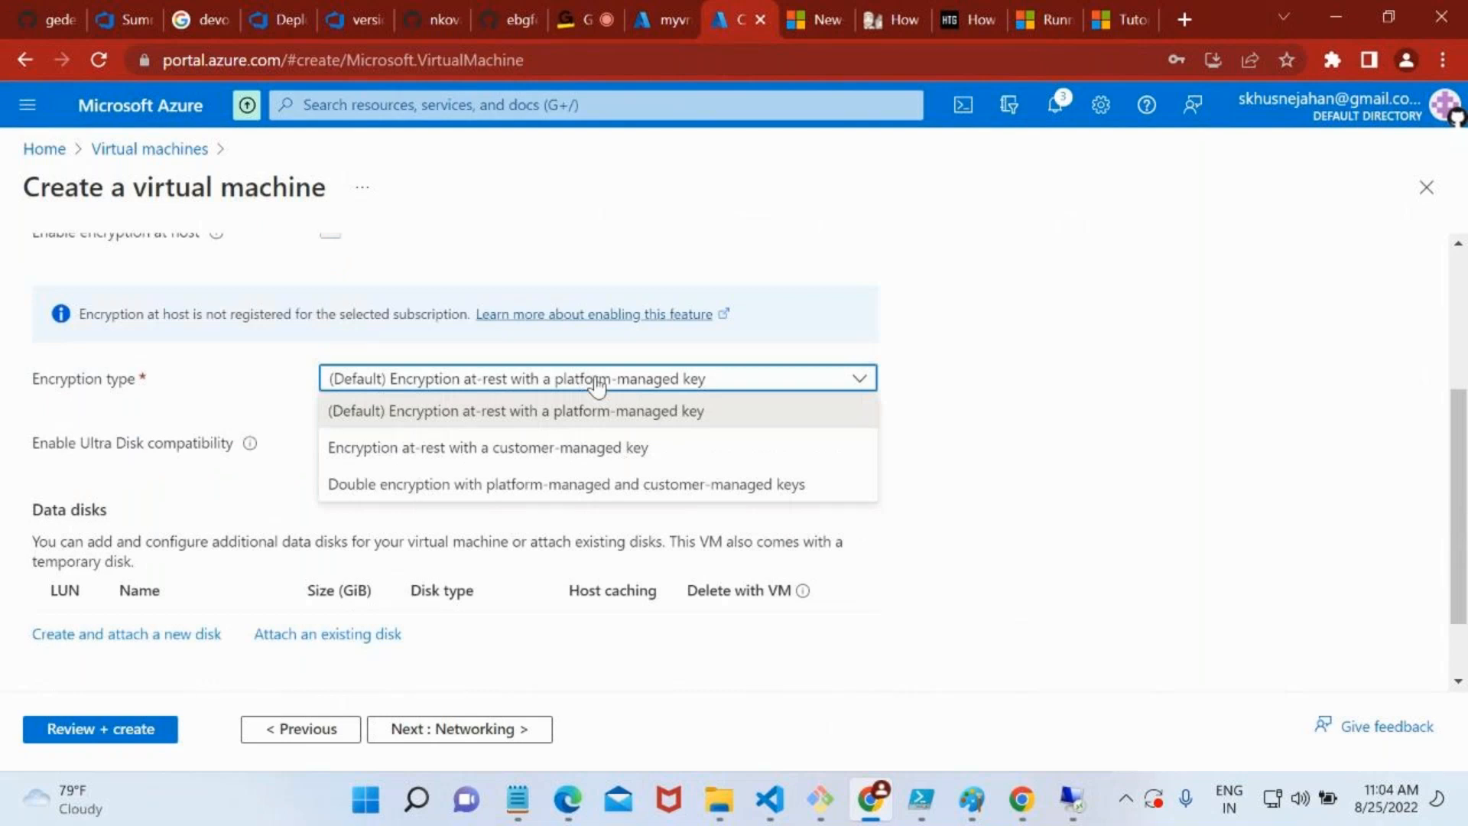
left_click(1023, 486)
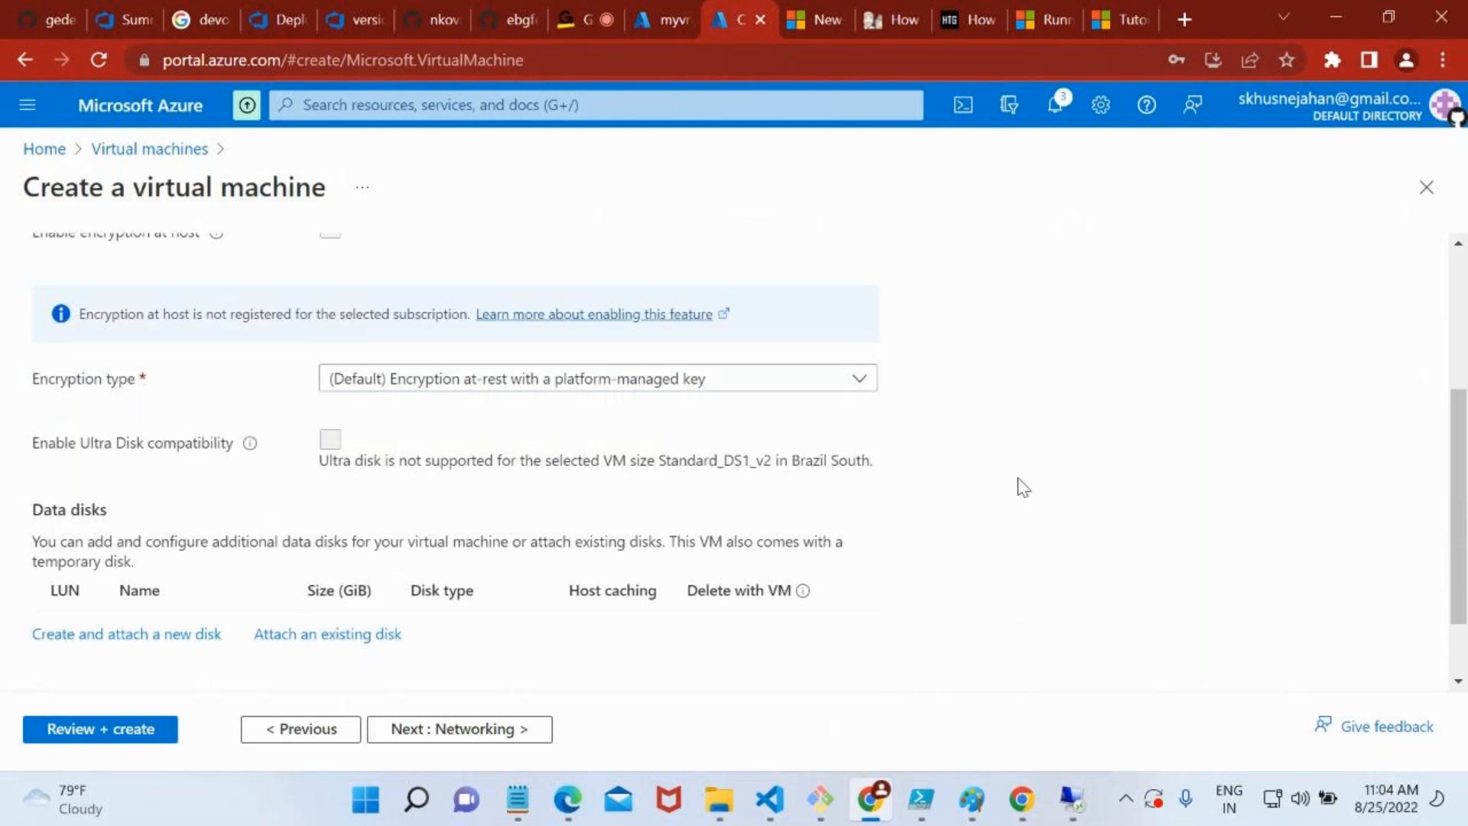
scroll(1024, 487, "down", 1)
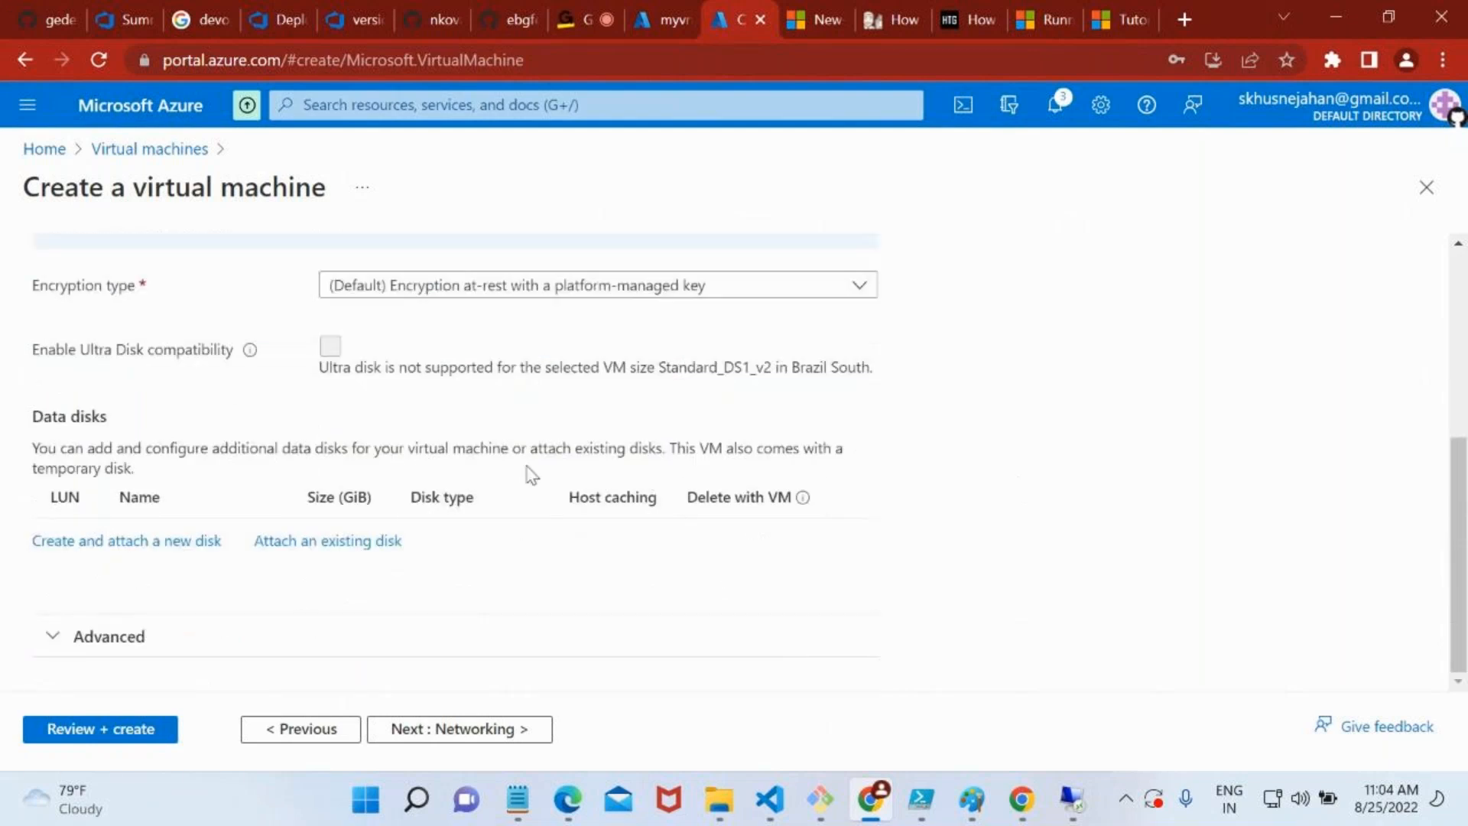
Read the explanation of Ultra Disk compatibility, highlighting its throughput and IOPS benefits
mouse_move(252, 355)
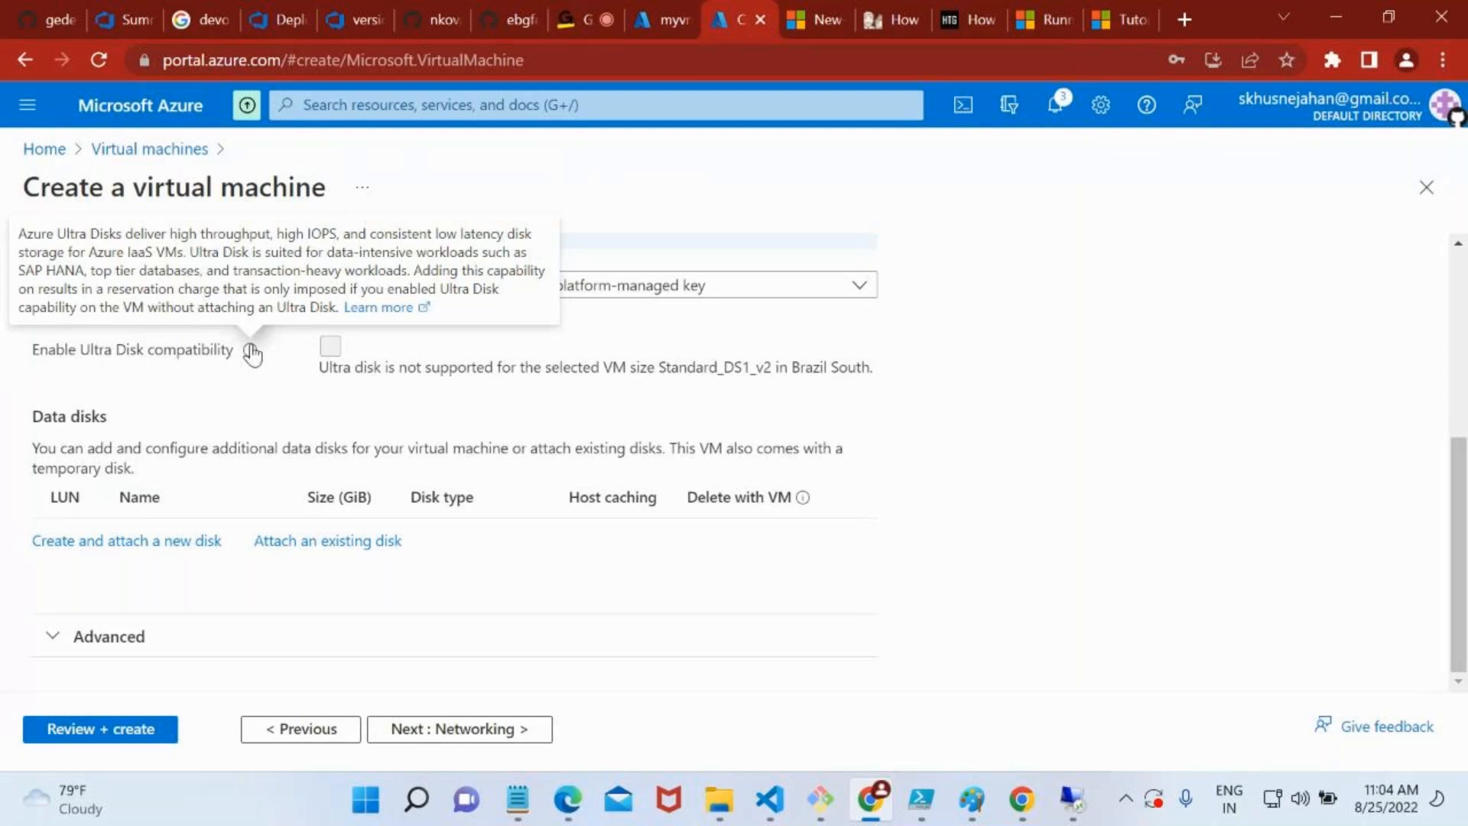
left_click_drag(170, 234, 337, 234)
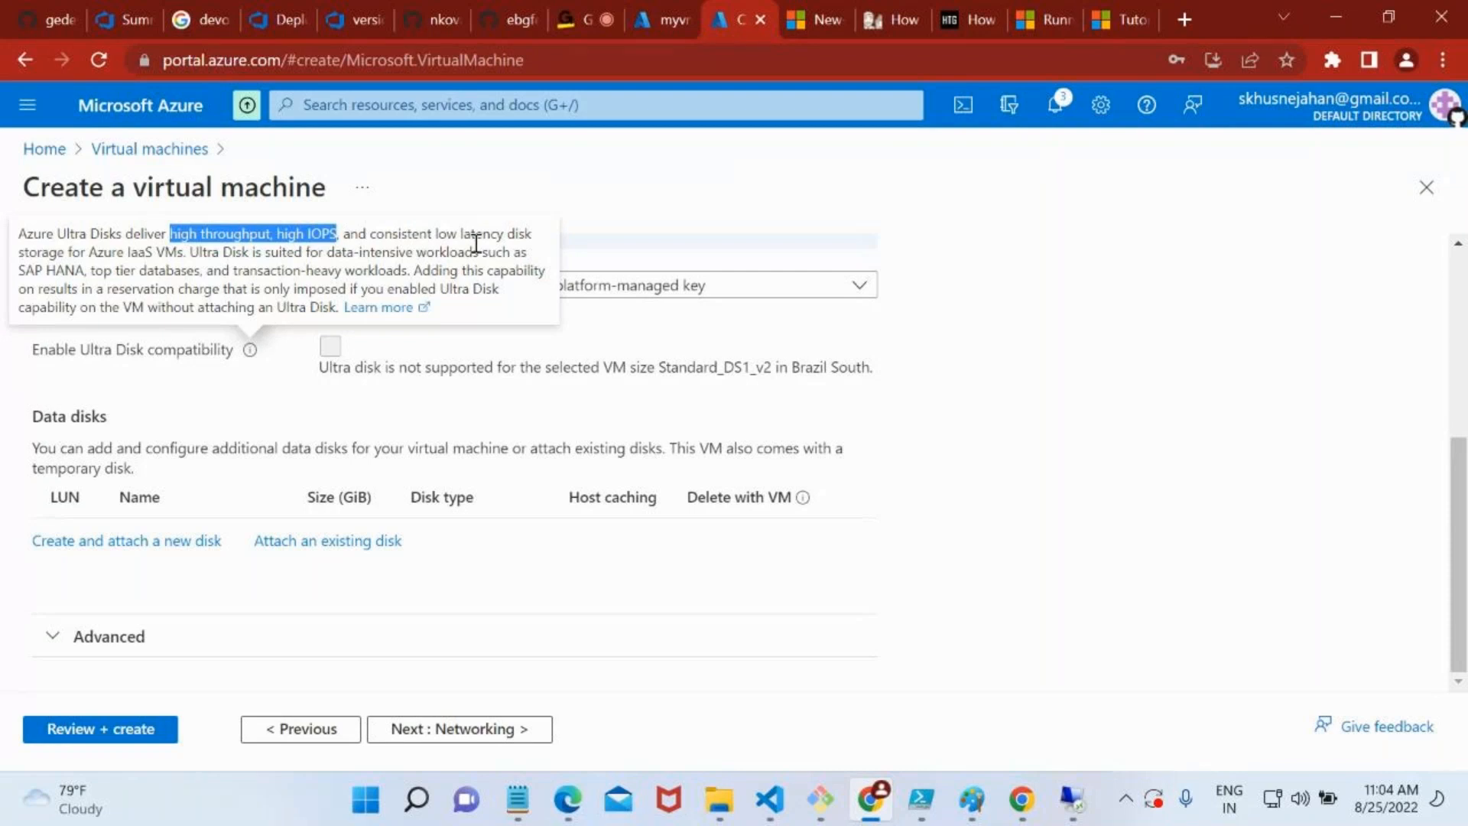
left_click_drag(166, 258, 181, 258)
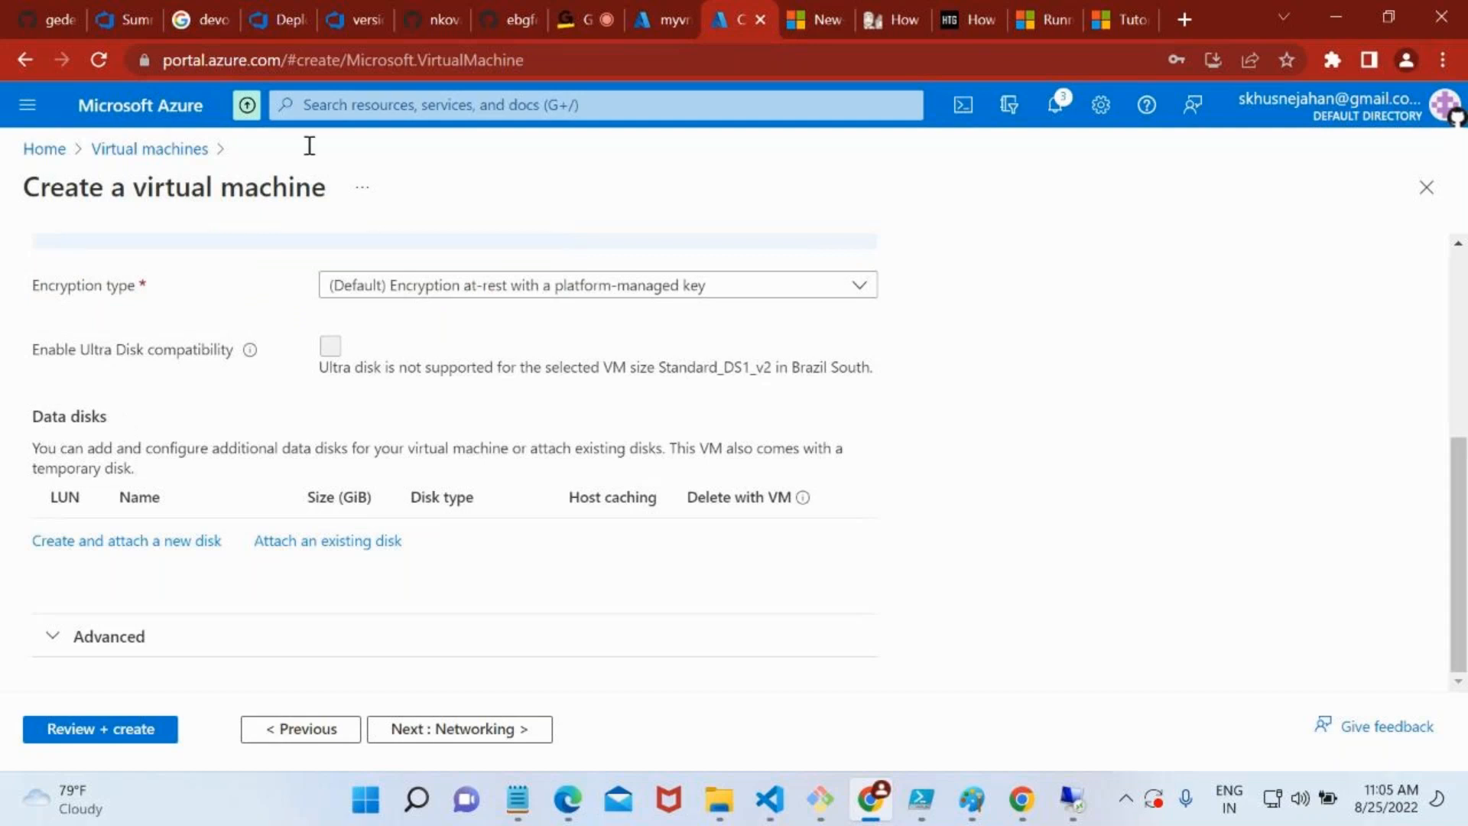
Switch from the VM creation form to the existing virtual machines and review the overview of vm-vnet1
left_click(692, 4)
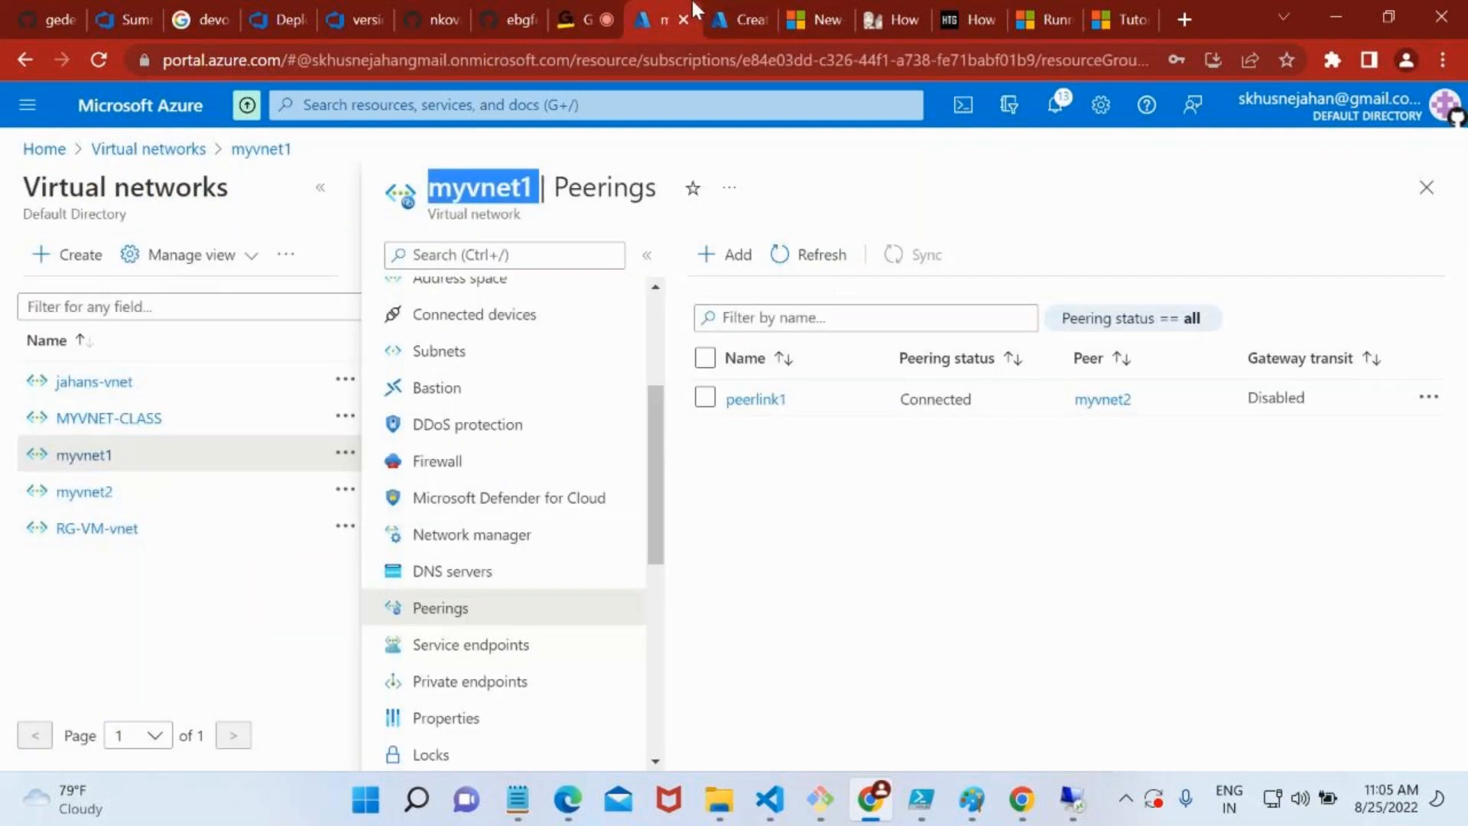
left_click(316, 109)
left_click(449, 424)
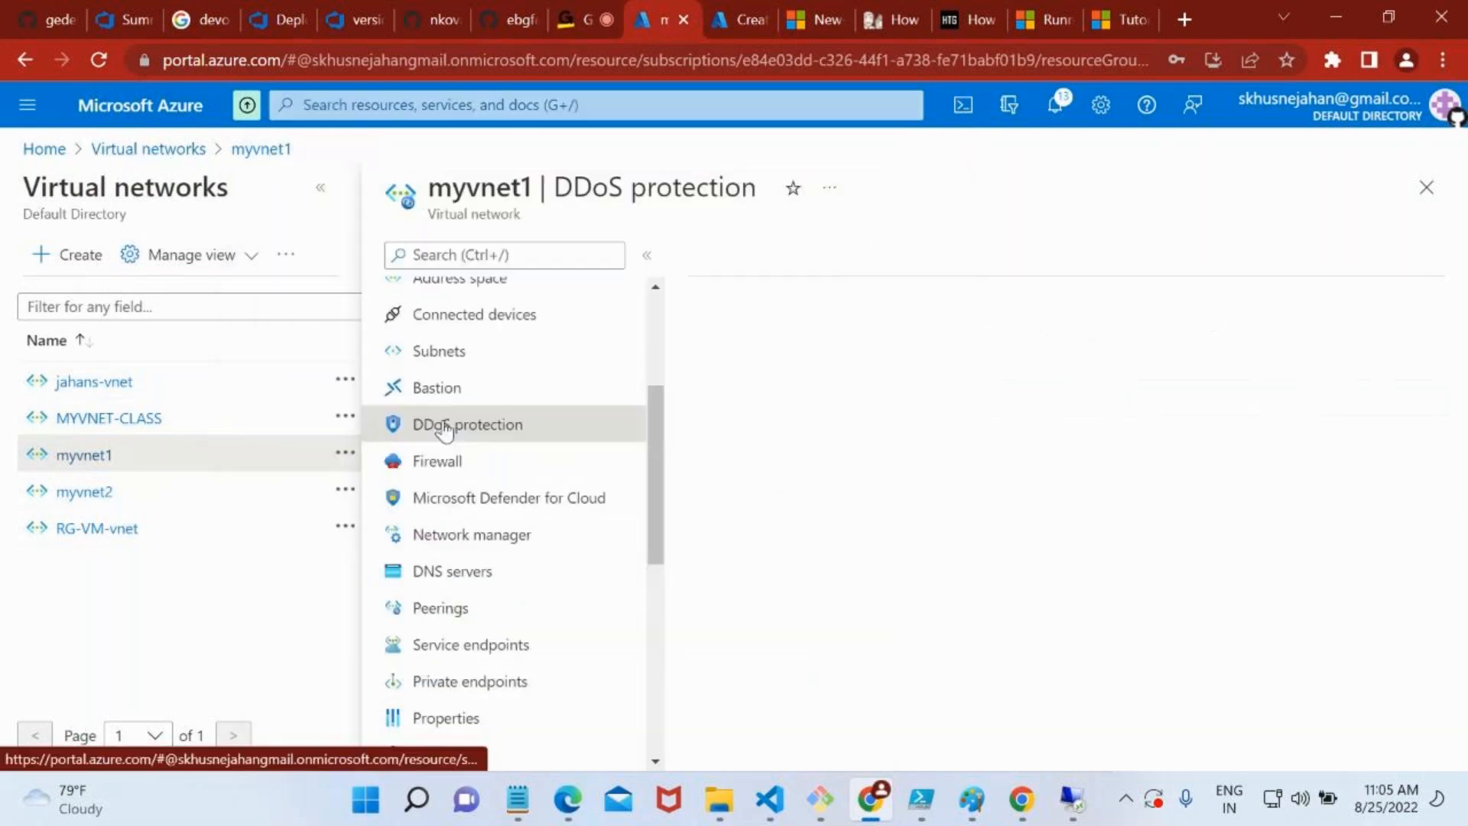
left_click(371, 107)
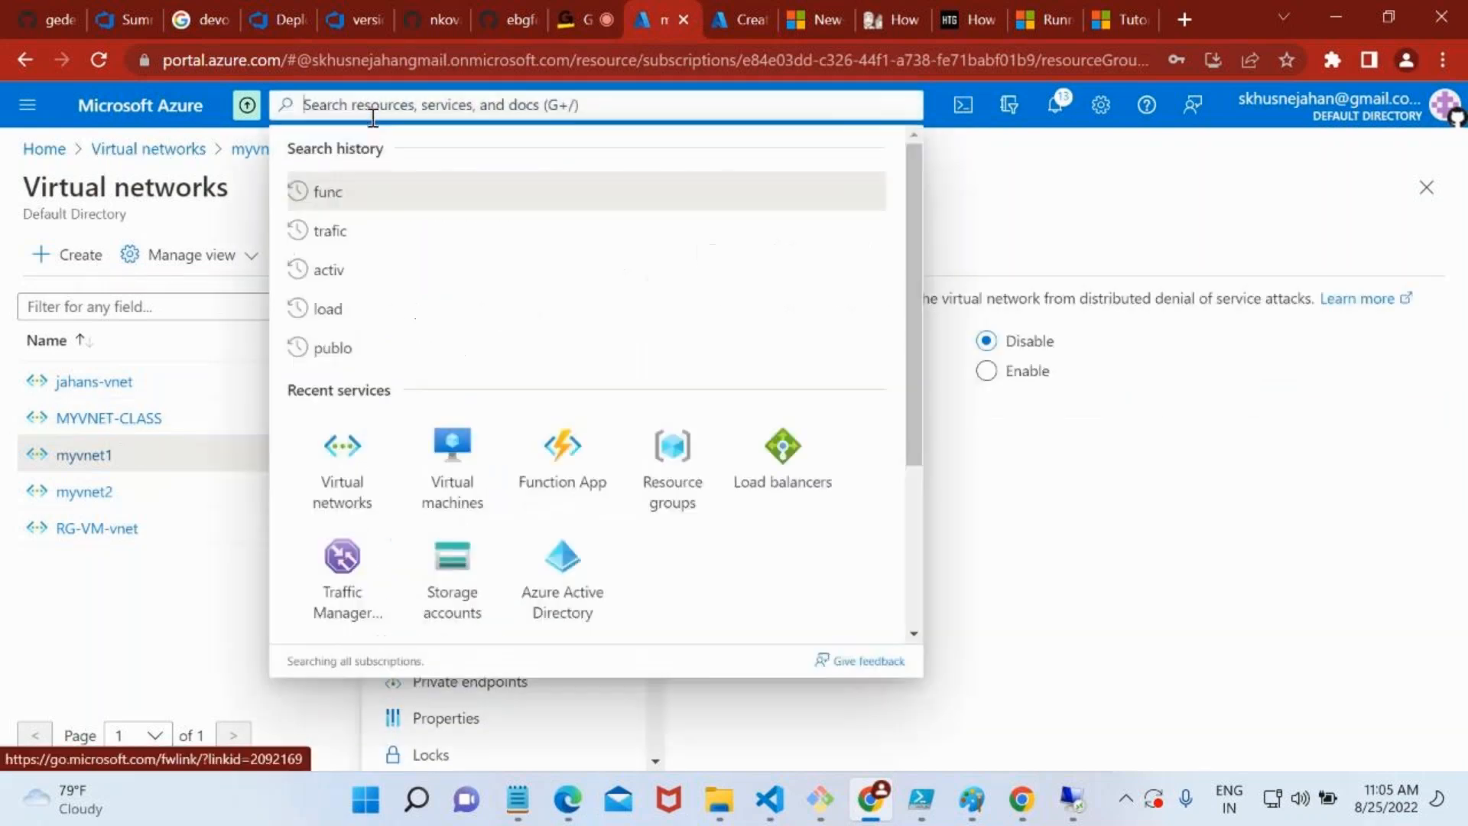
left_click(480, 443)
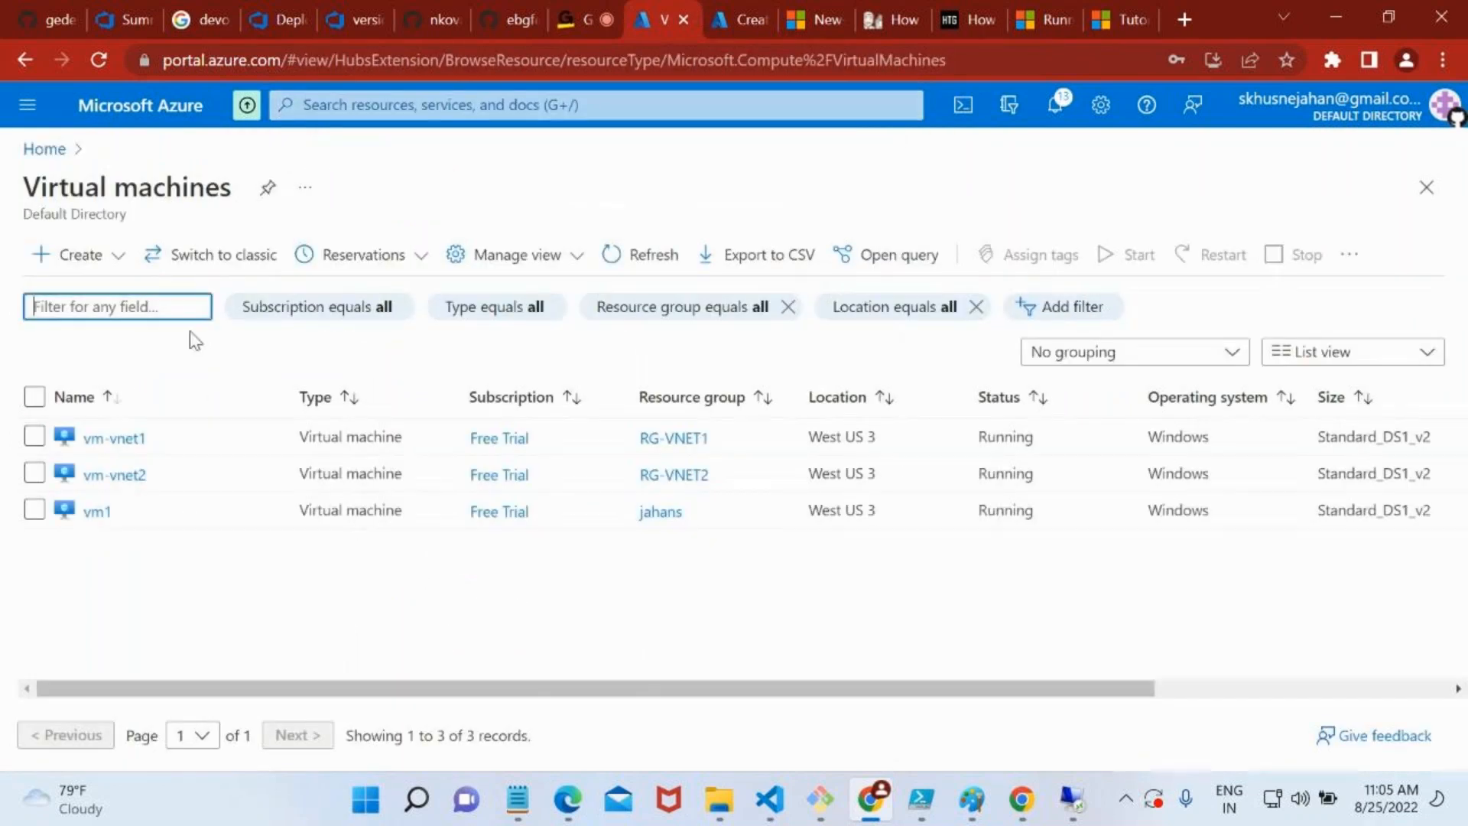
left_click(116, 441)
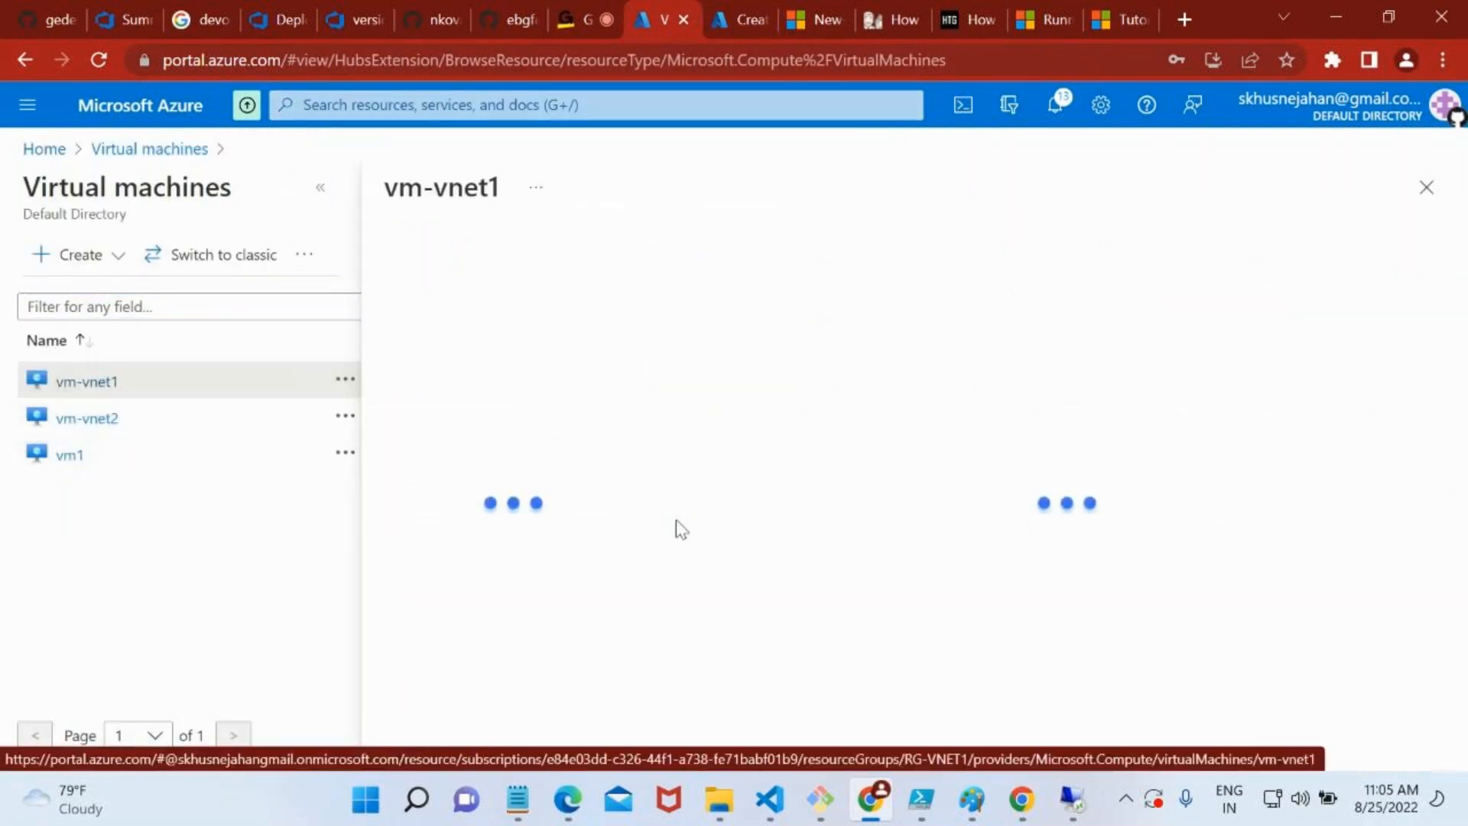
scroll(1007, 593, "down", 5)
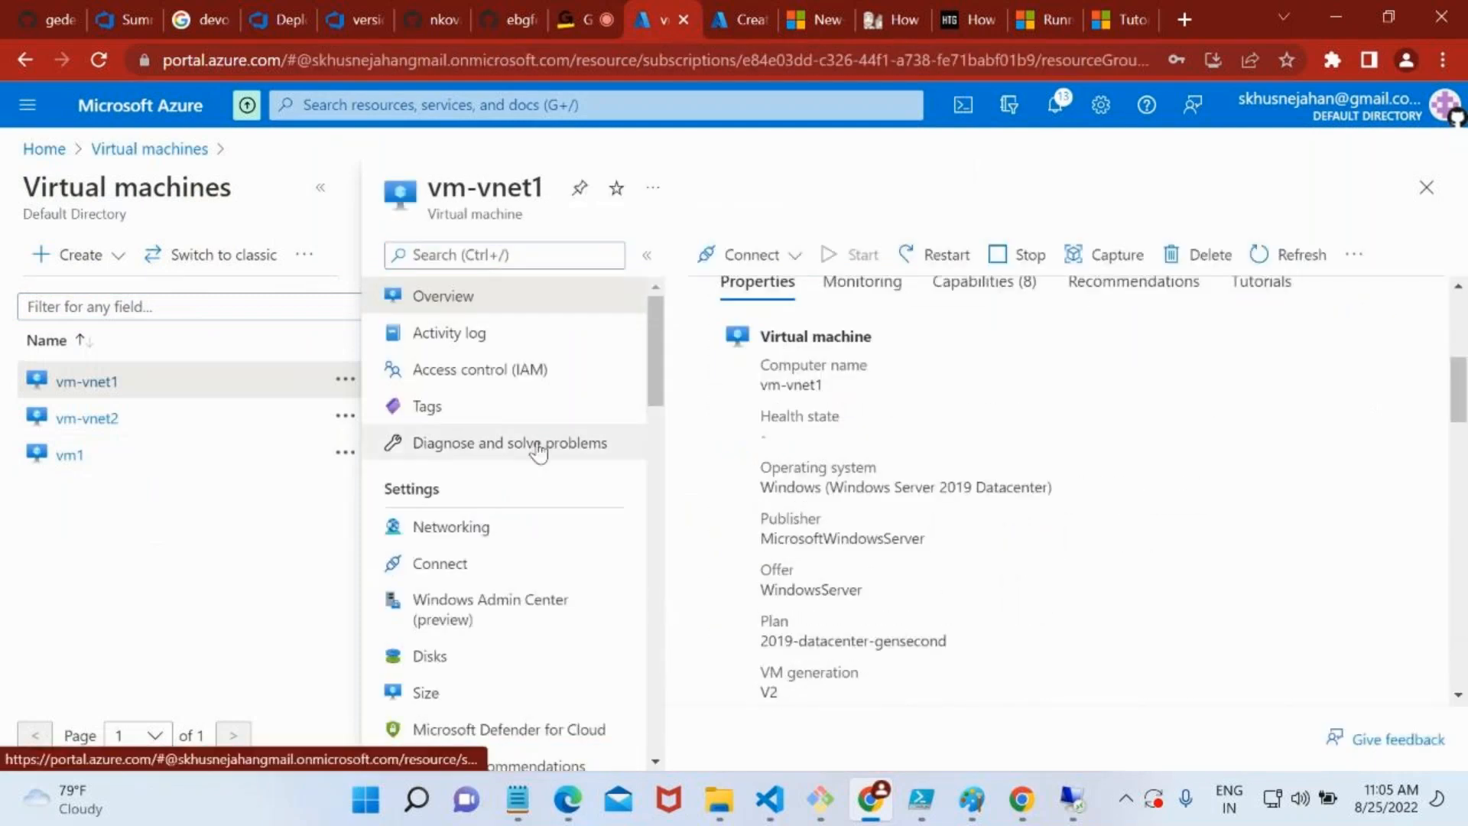
scroll(773, 334, "up", 5)
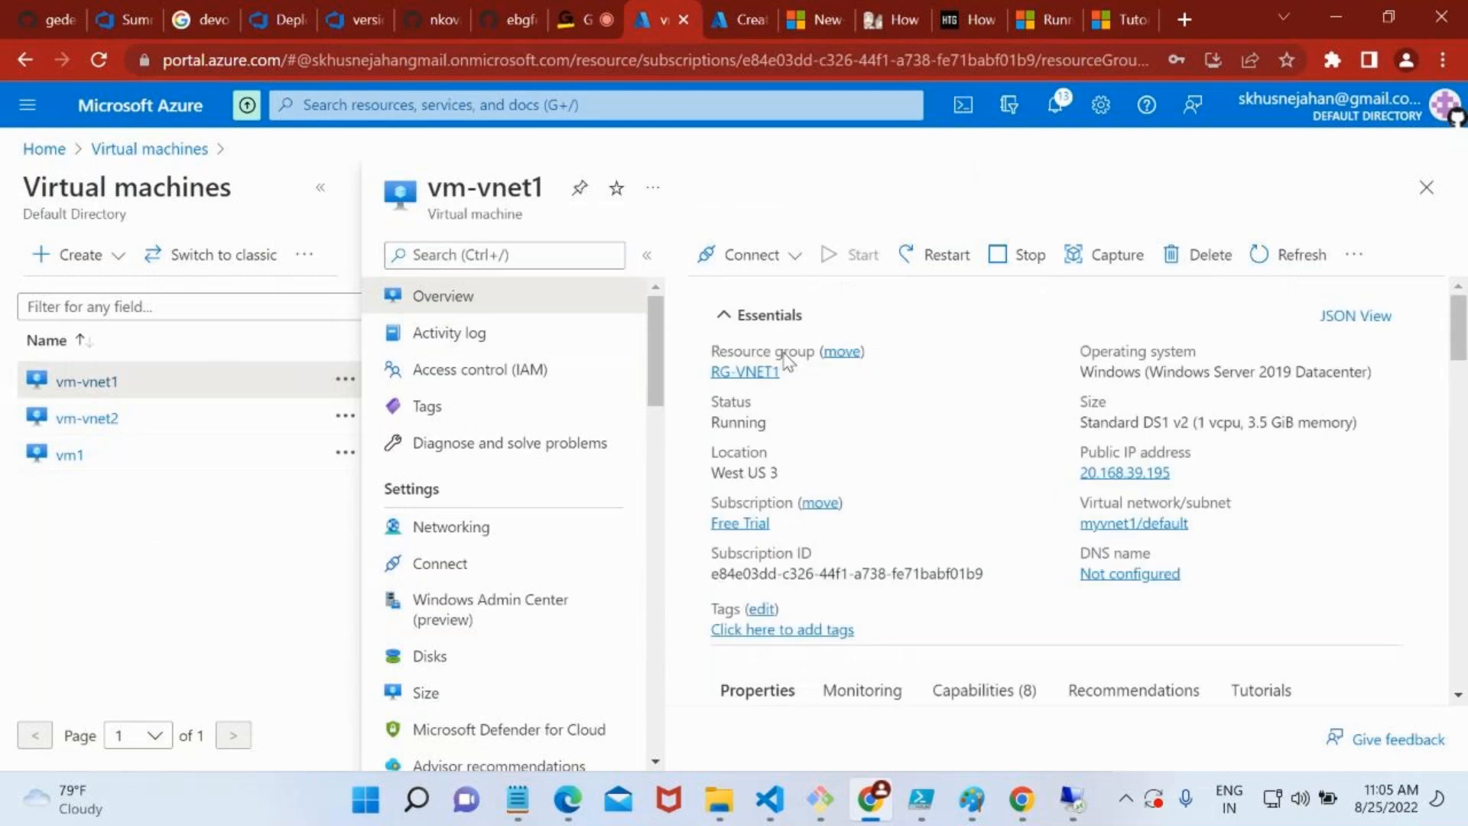
Open vm-vnet1's OS disk through resource group RG-VNET1, check its disk SKU, and return to the virtual machine's overview
left_click(742, 373)
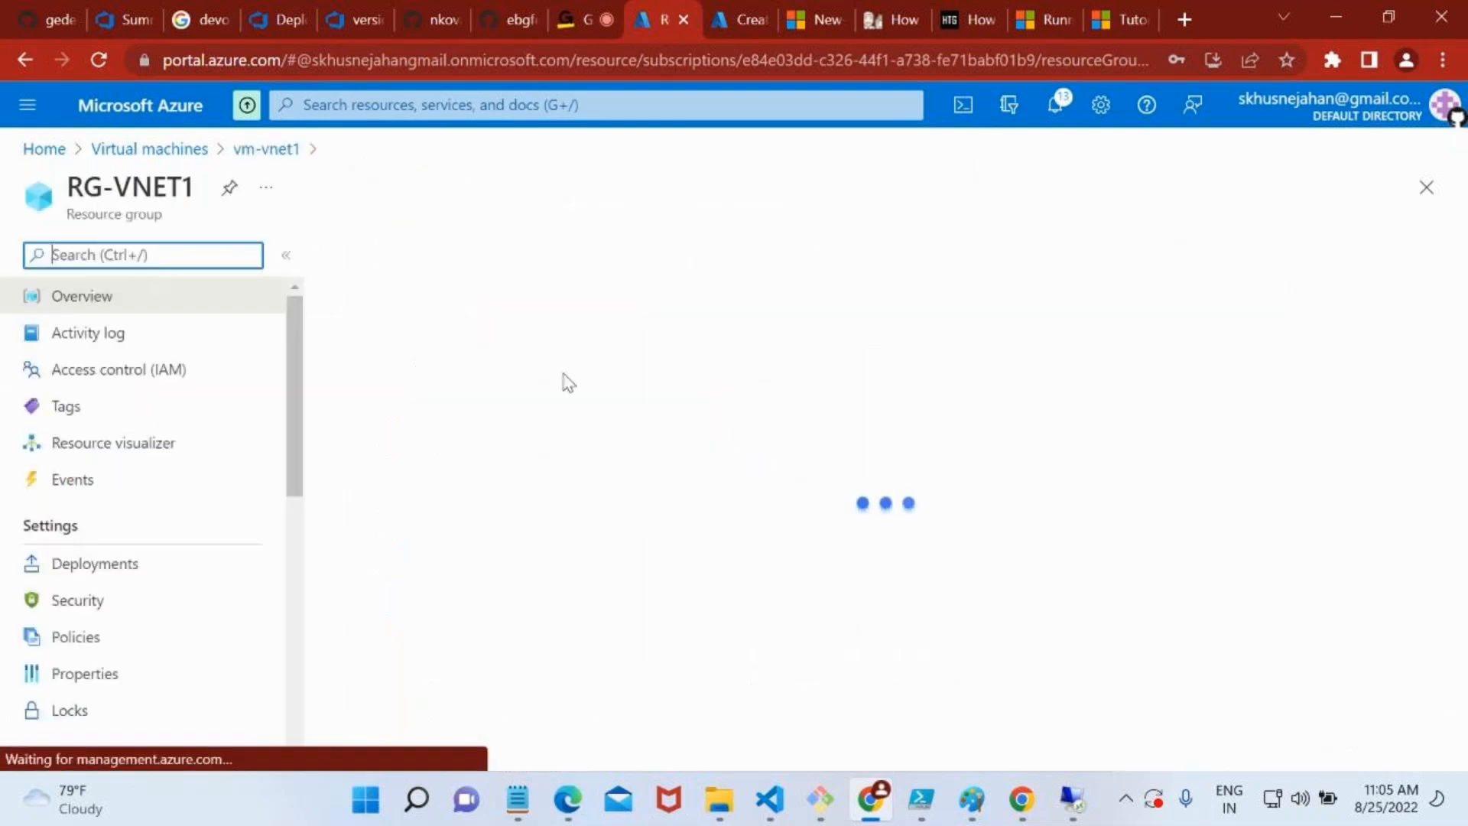
scroll(824, 625, "down", 3)
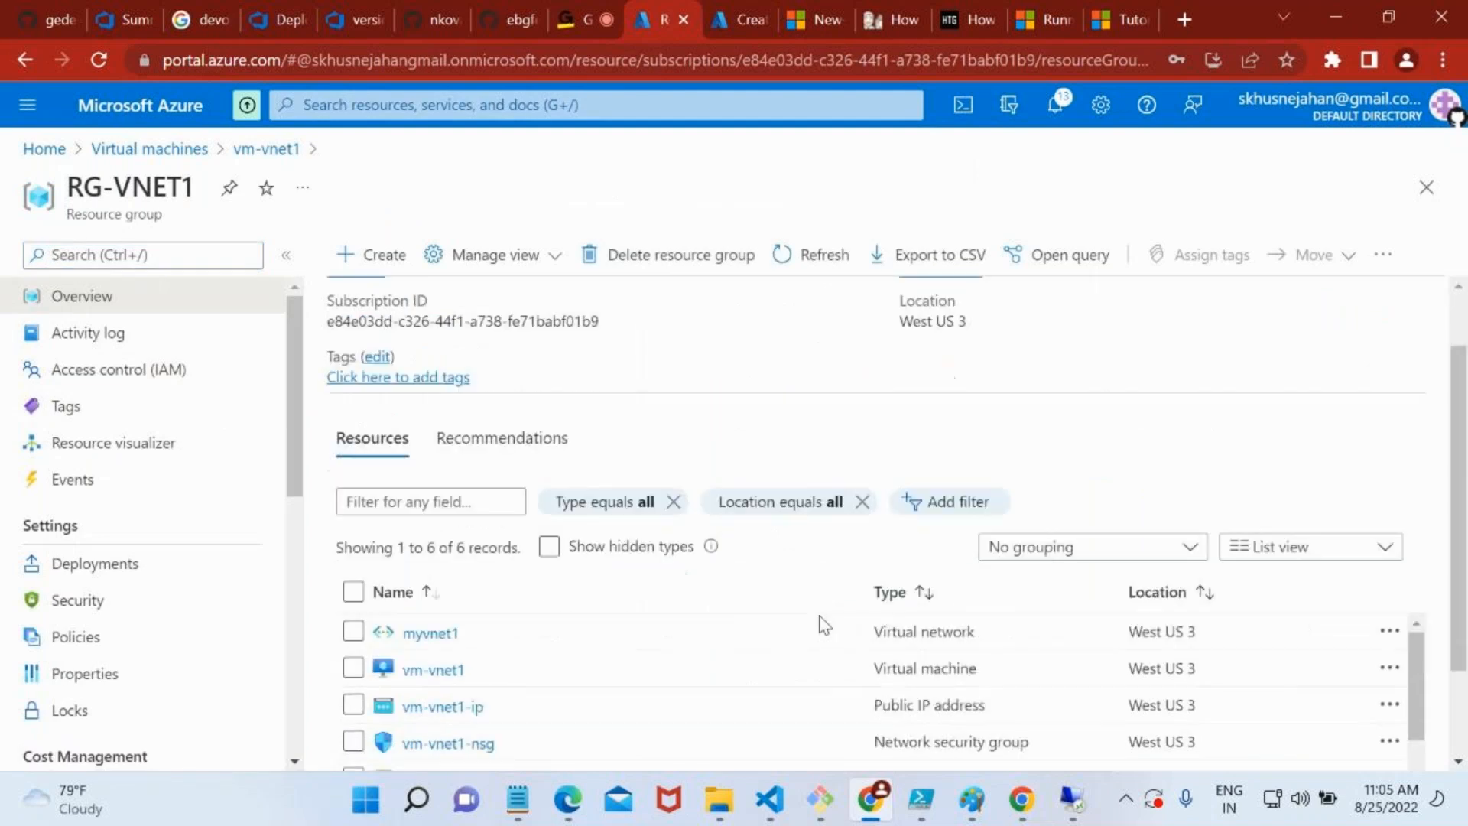
scroll(952, 599, "down", 1)
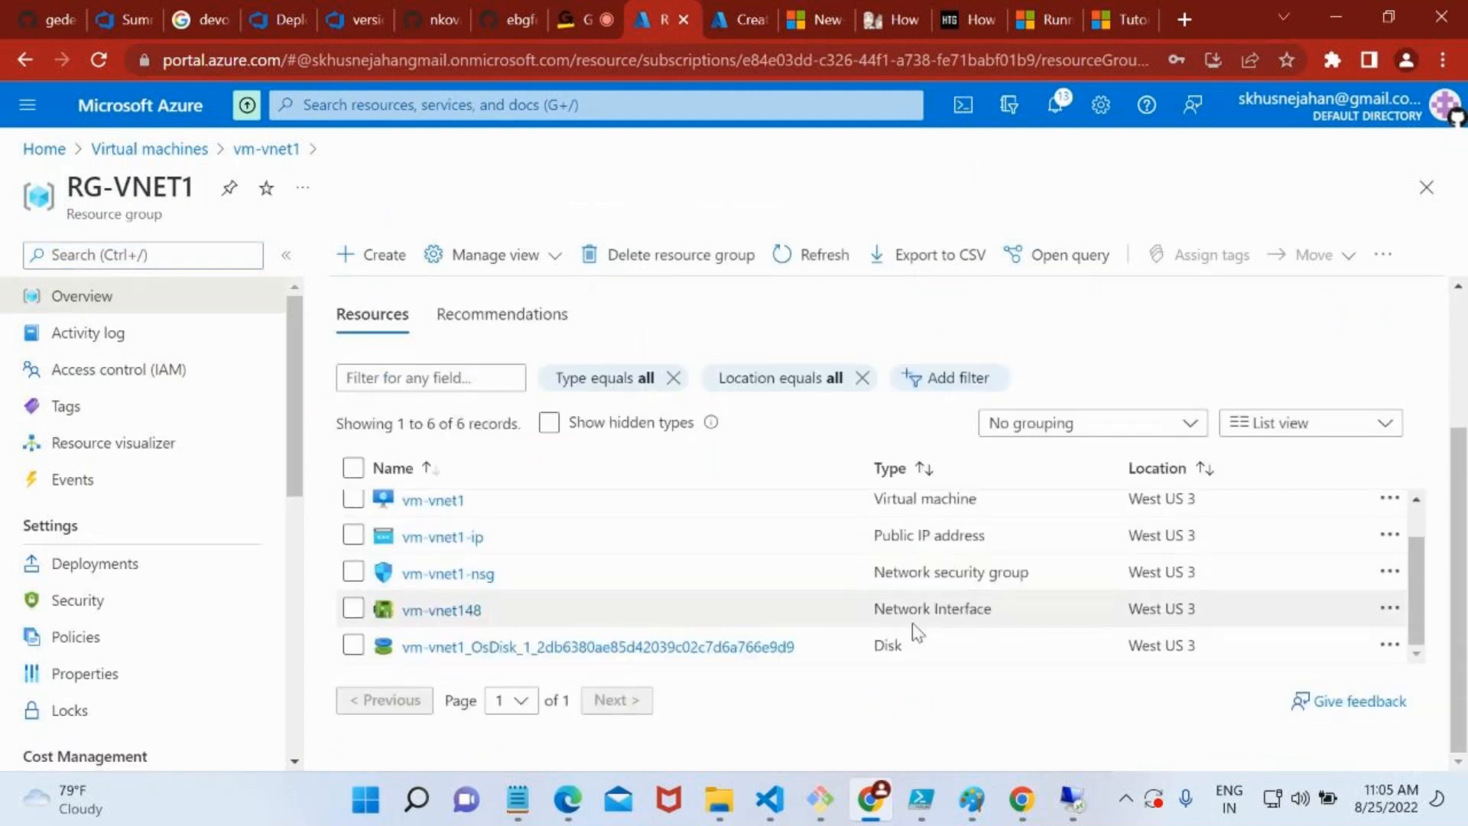
double_click(890, 644)
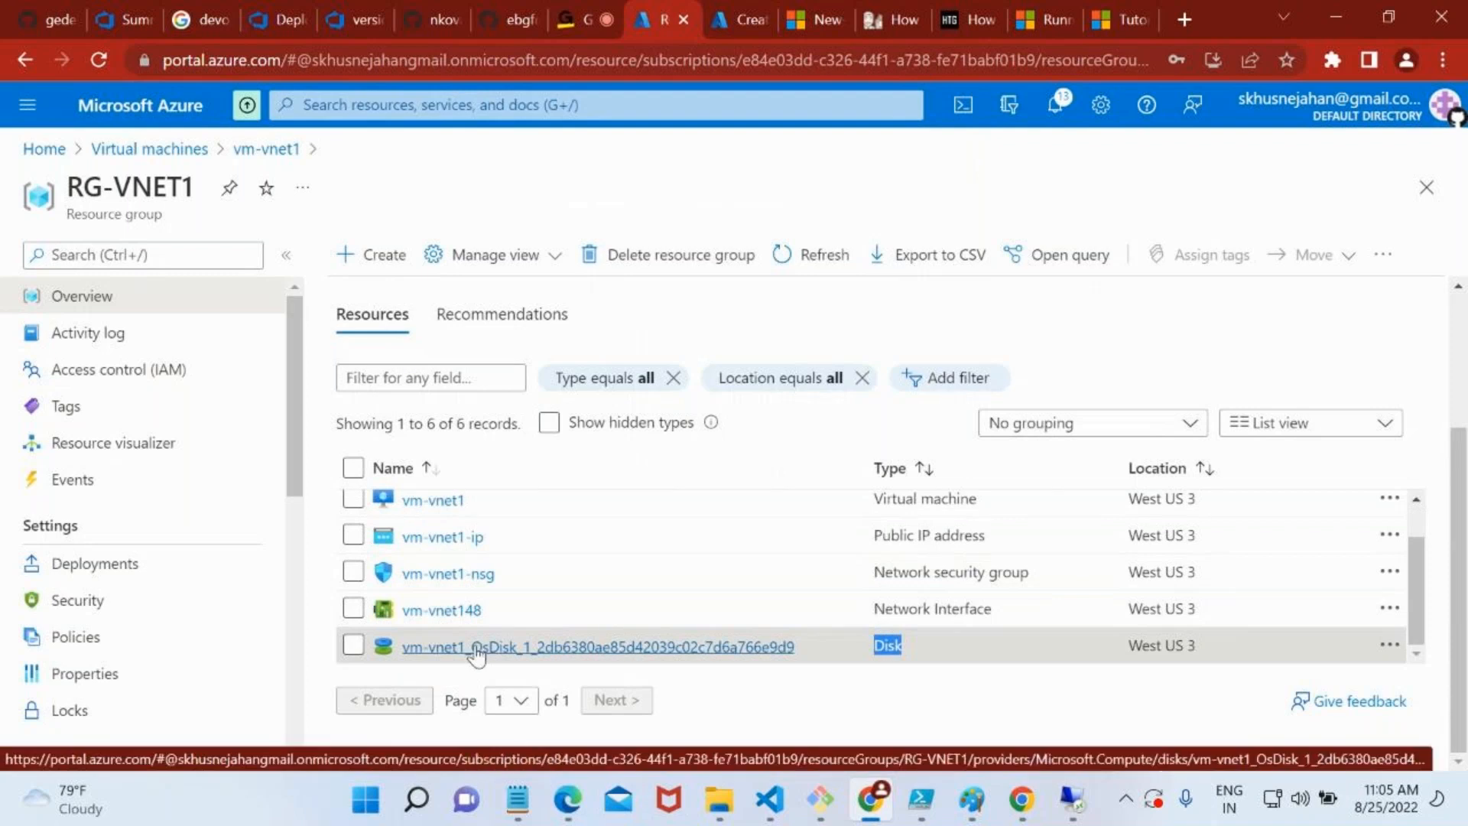
left_click(520, 649)
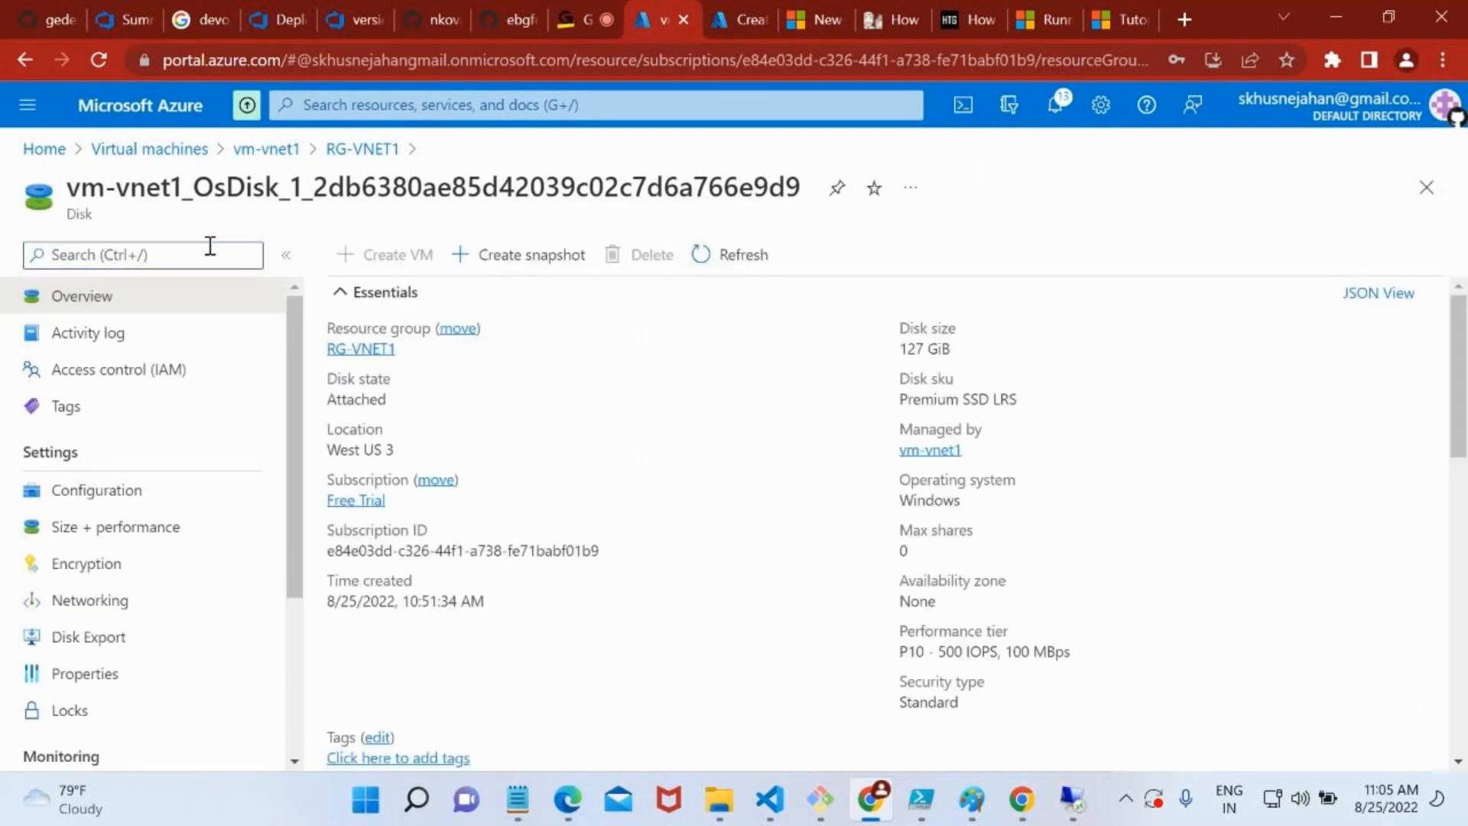
left_click_drag(952, 404, 1020, 404)
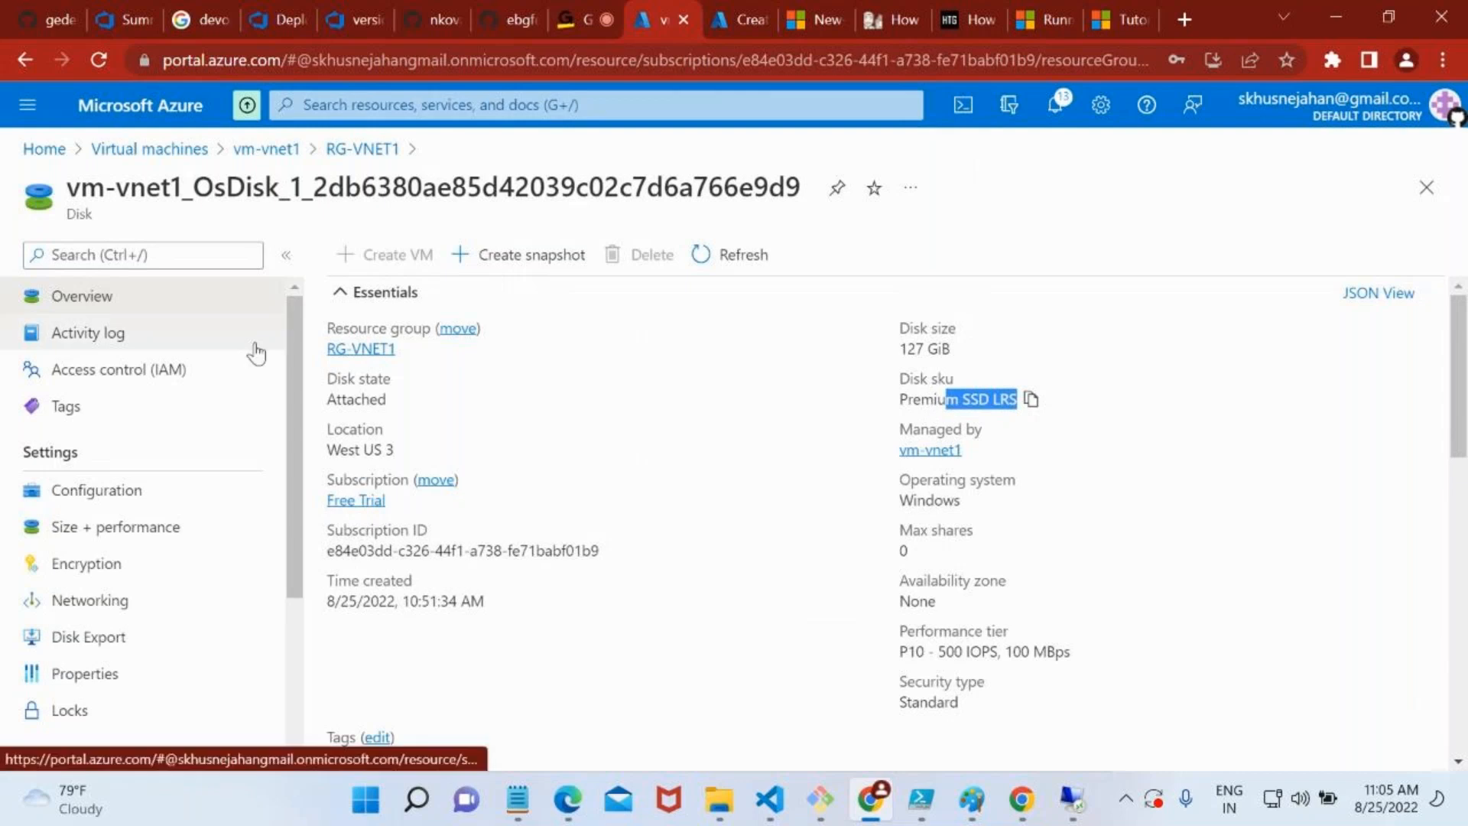
left_click(285, 155)
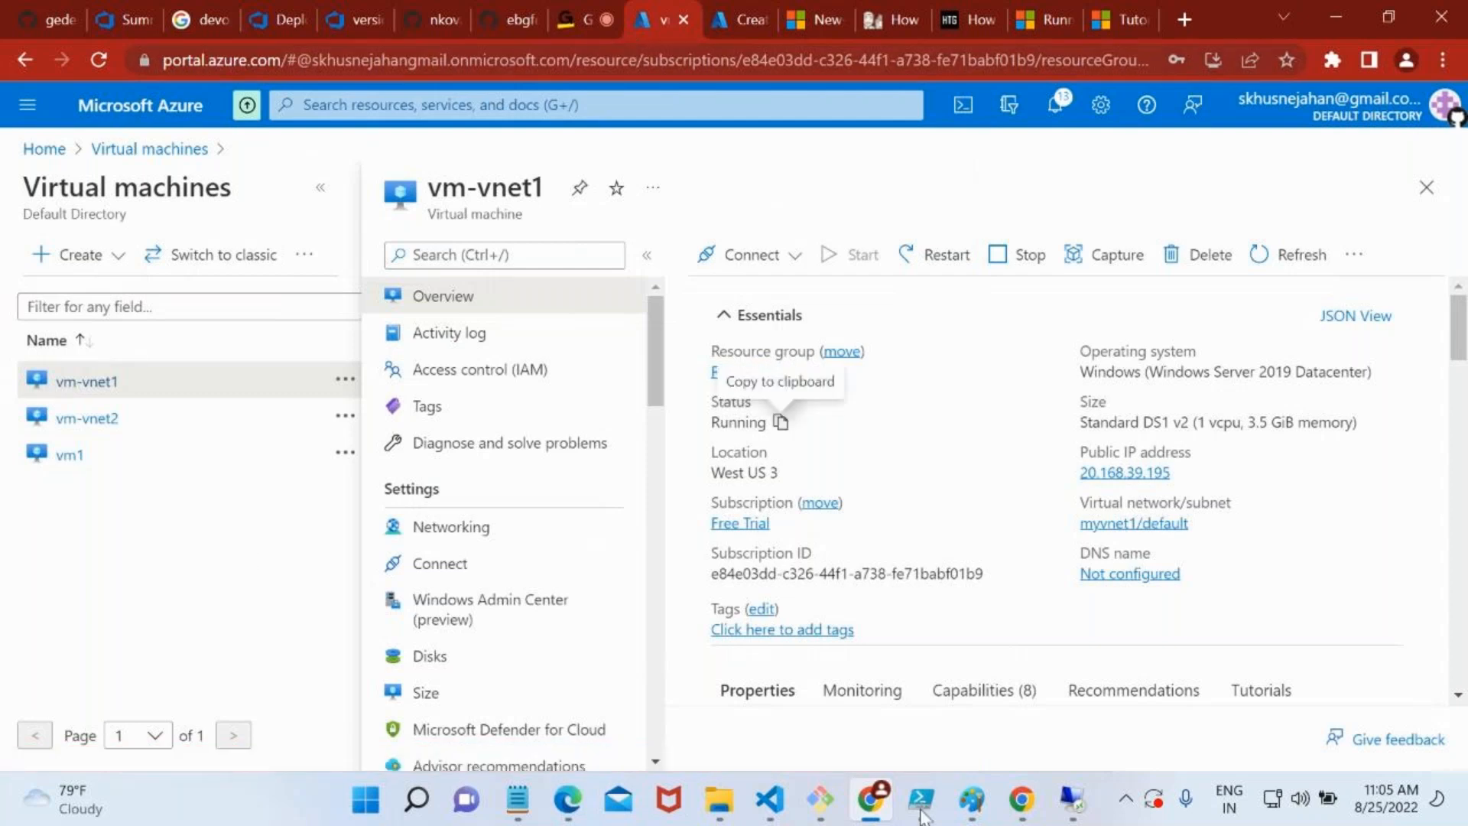
Switch to the 20.168.39.220 remote session and inspect its drives under This PC in File Explorer
left_click(1073, 800)
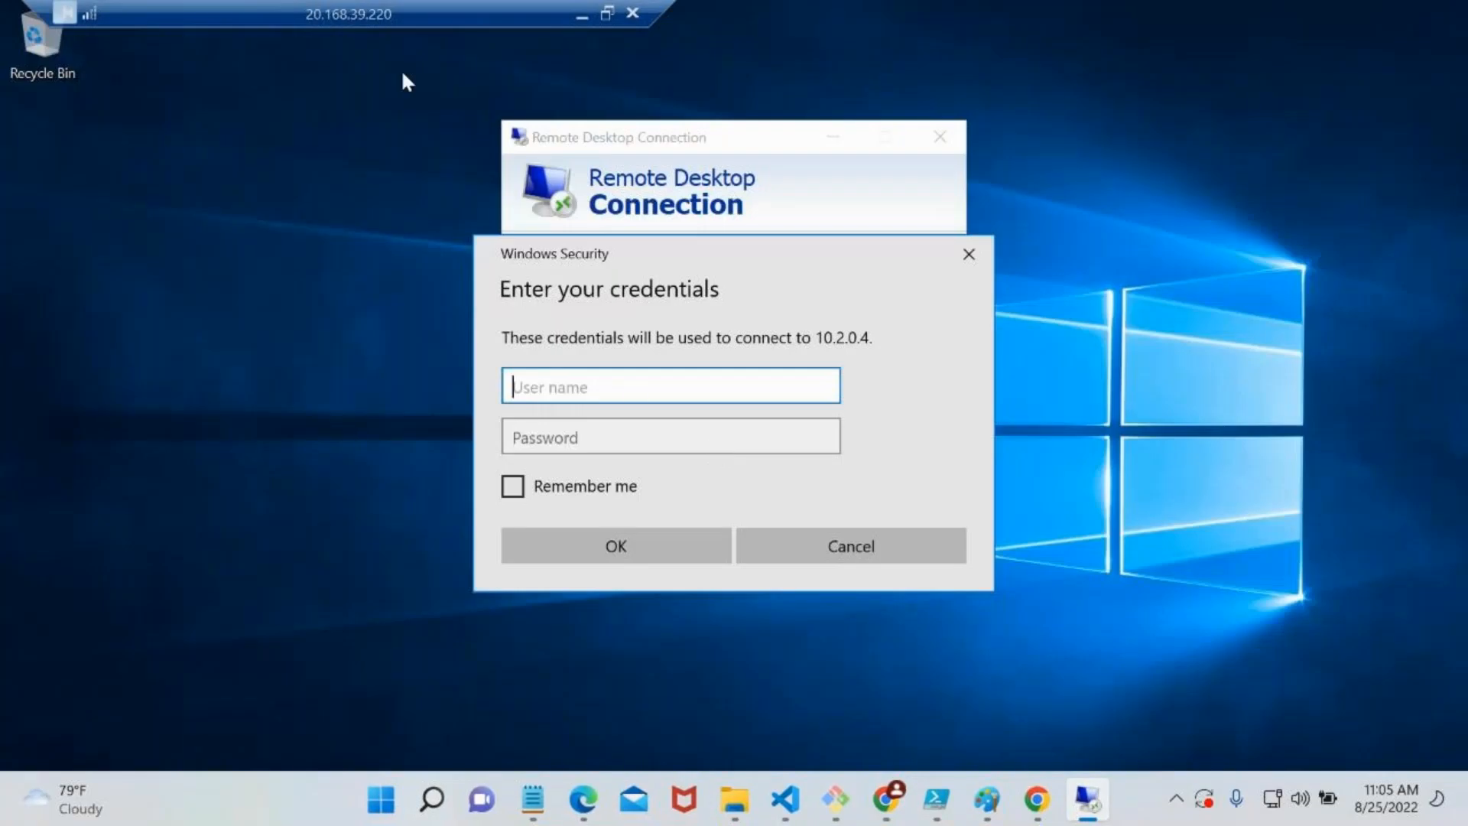
left_click(268, 247)
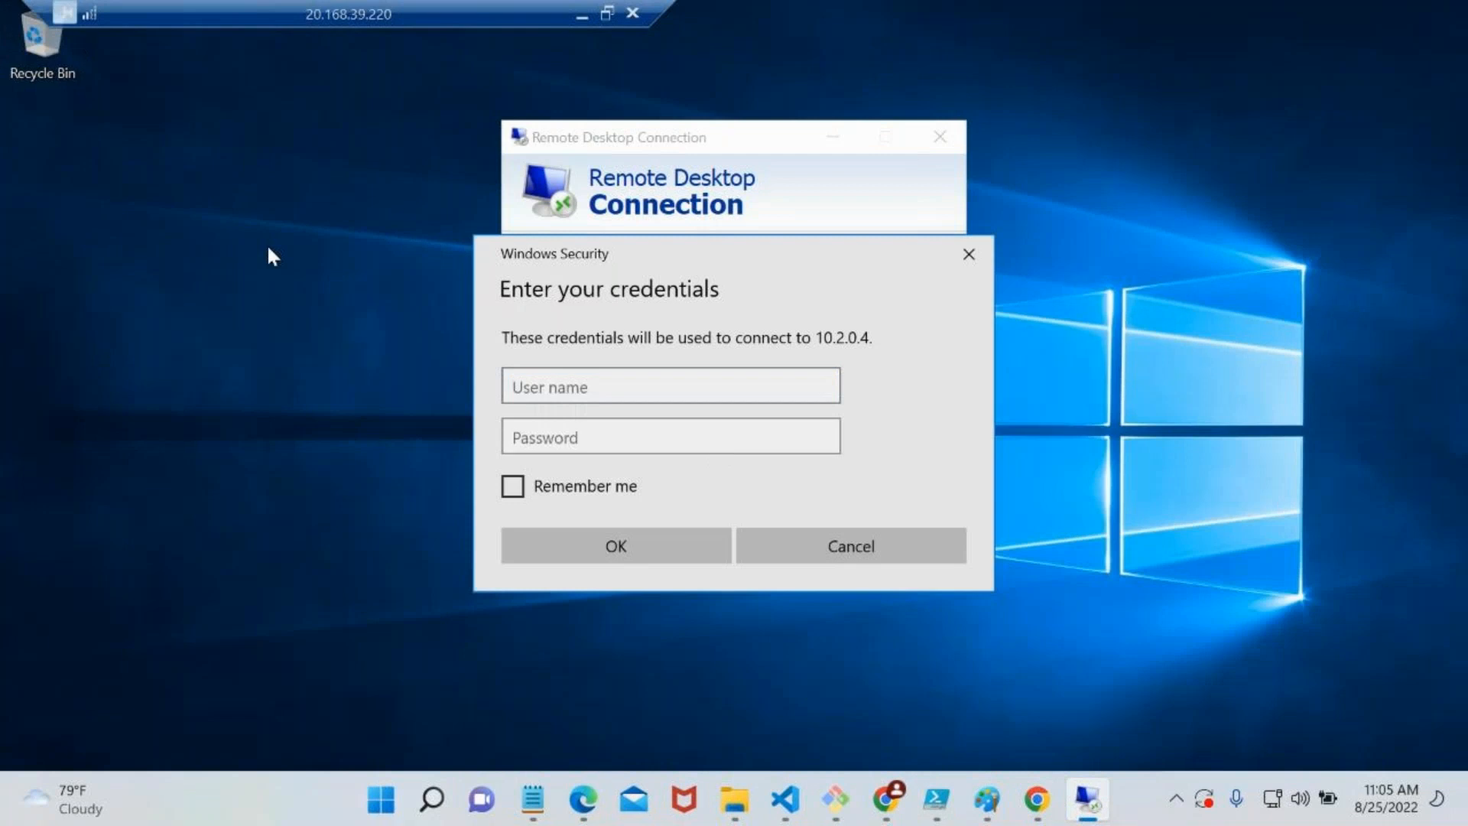
key("super+e")
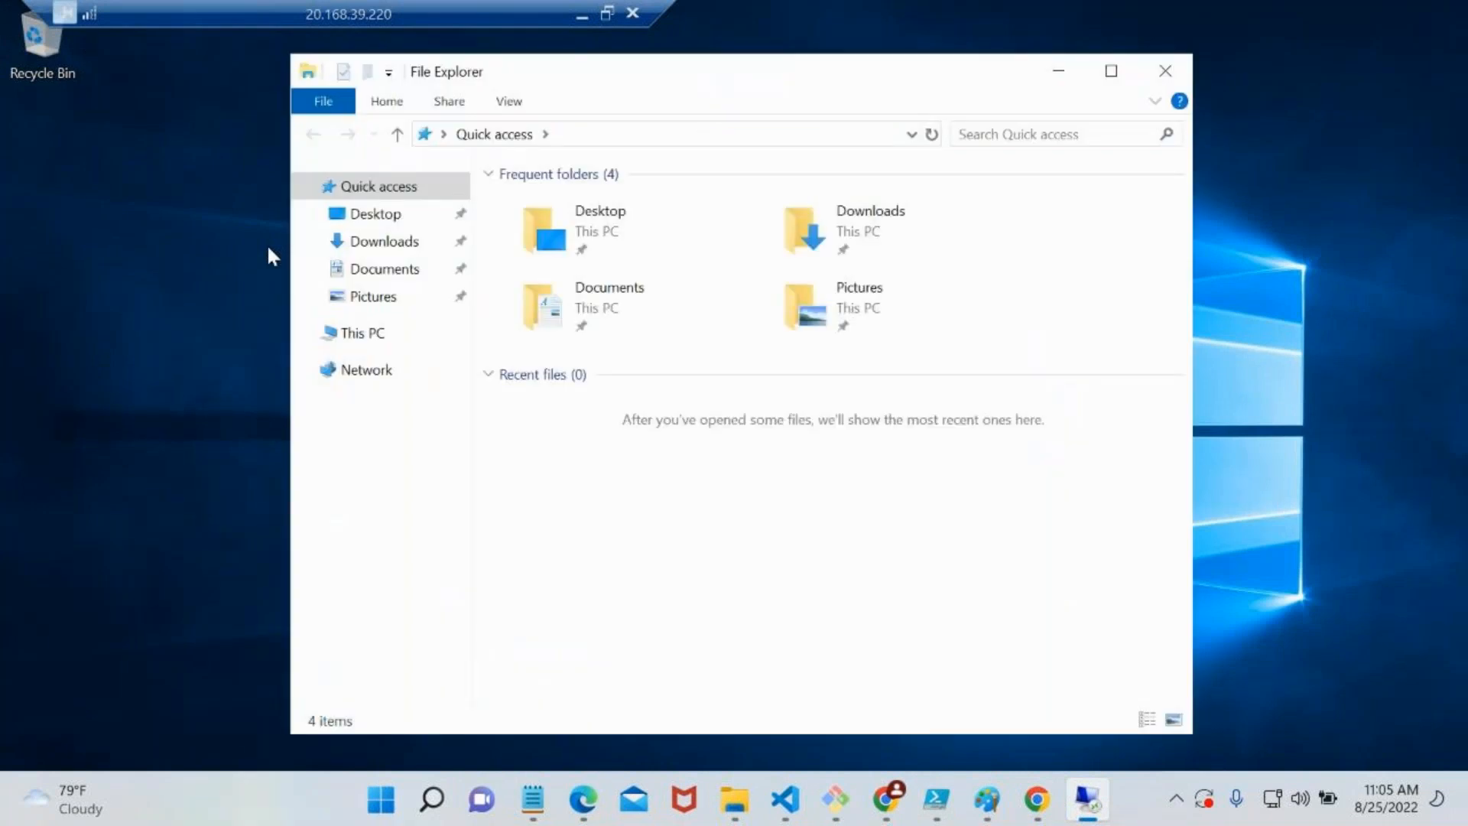
left_click(362, 338)
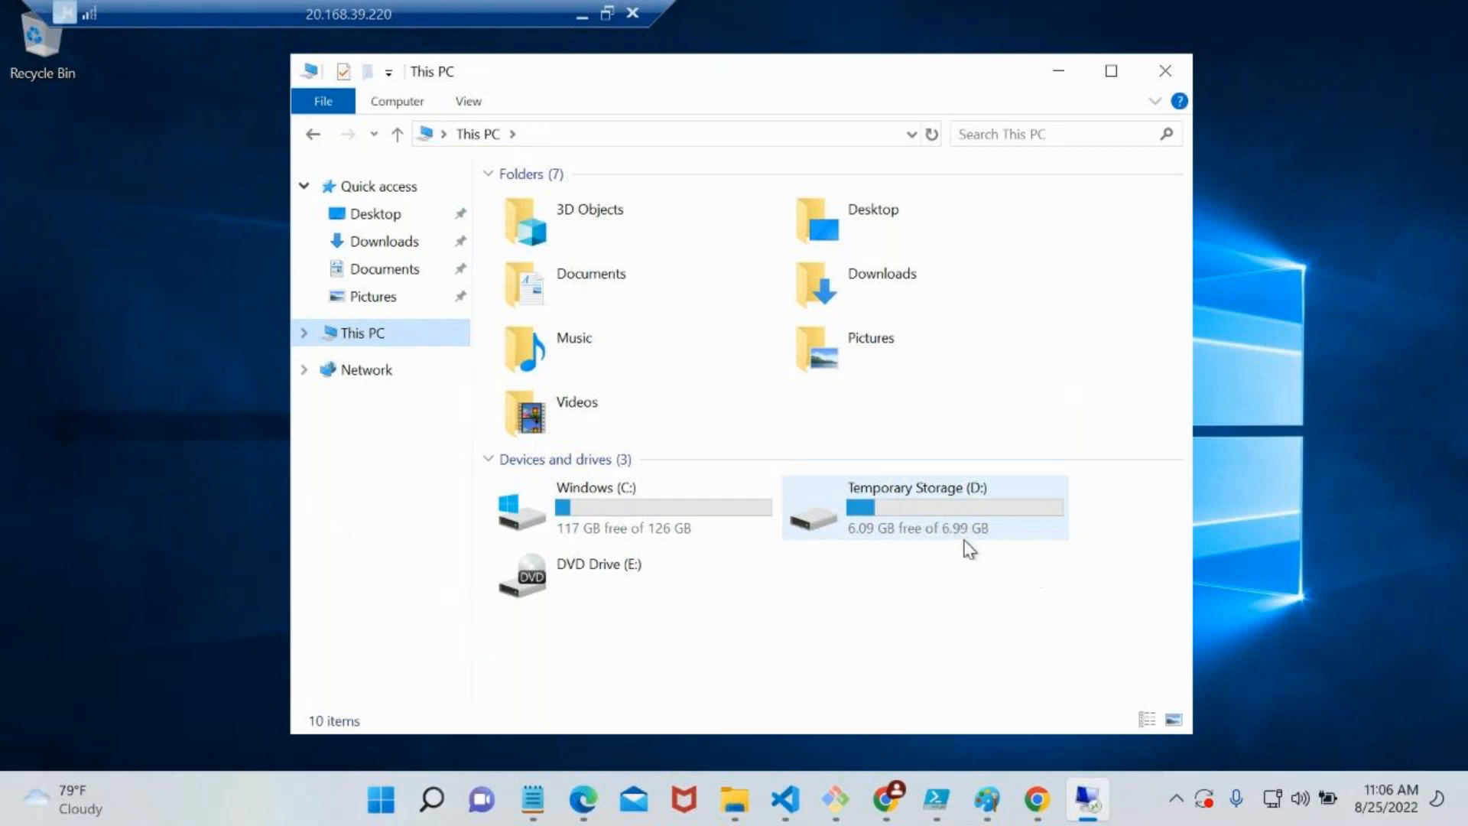
Read DATALOSS_WARNING_README on the Temporary Storage (D:) drive, close it, and minimise the remote session
double_click(931, 493)
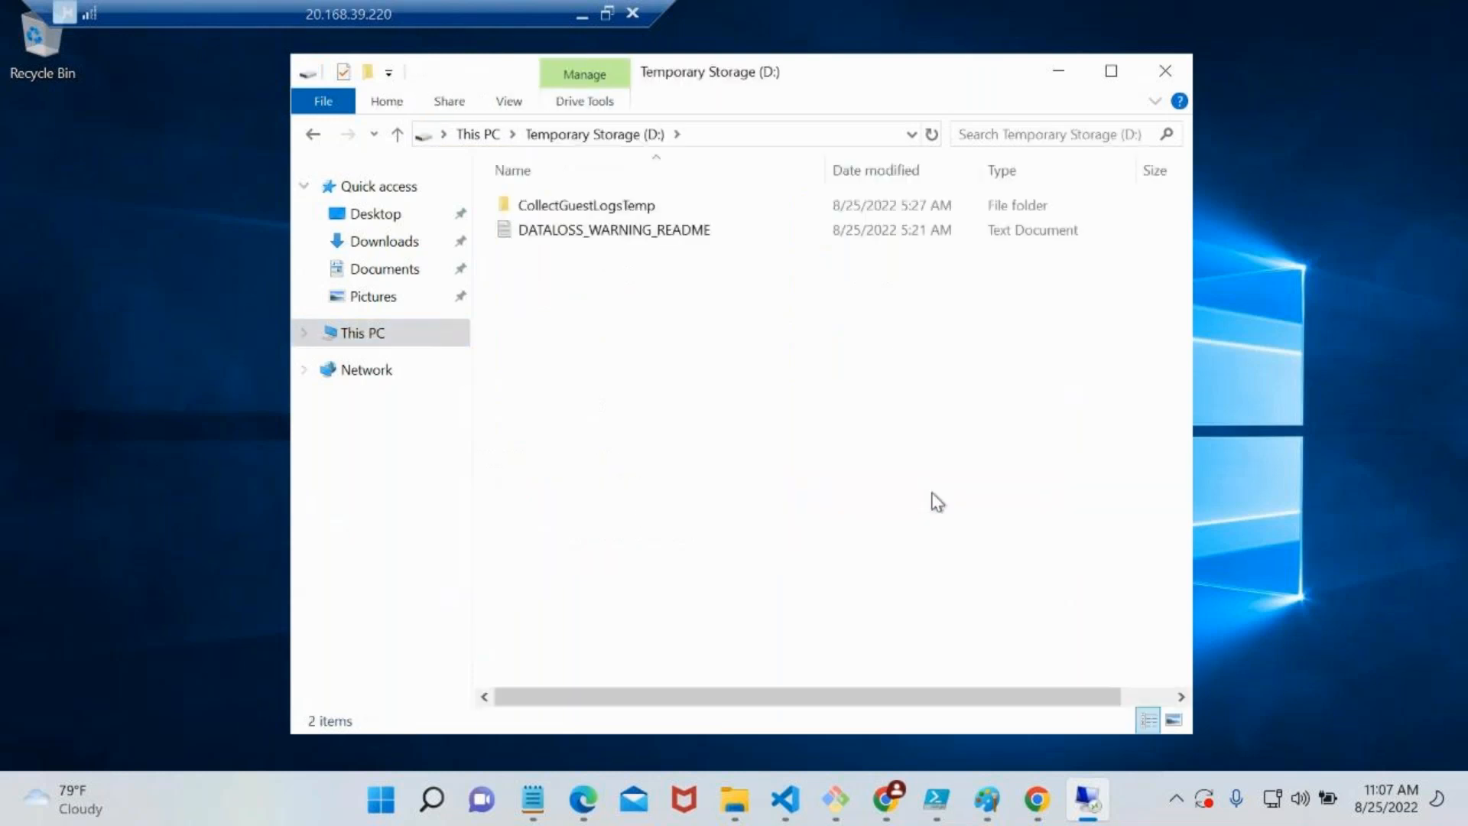
double_click(625, 230)
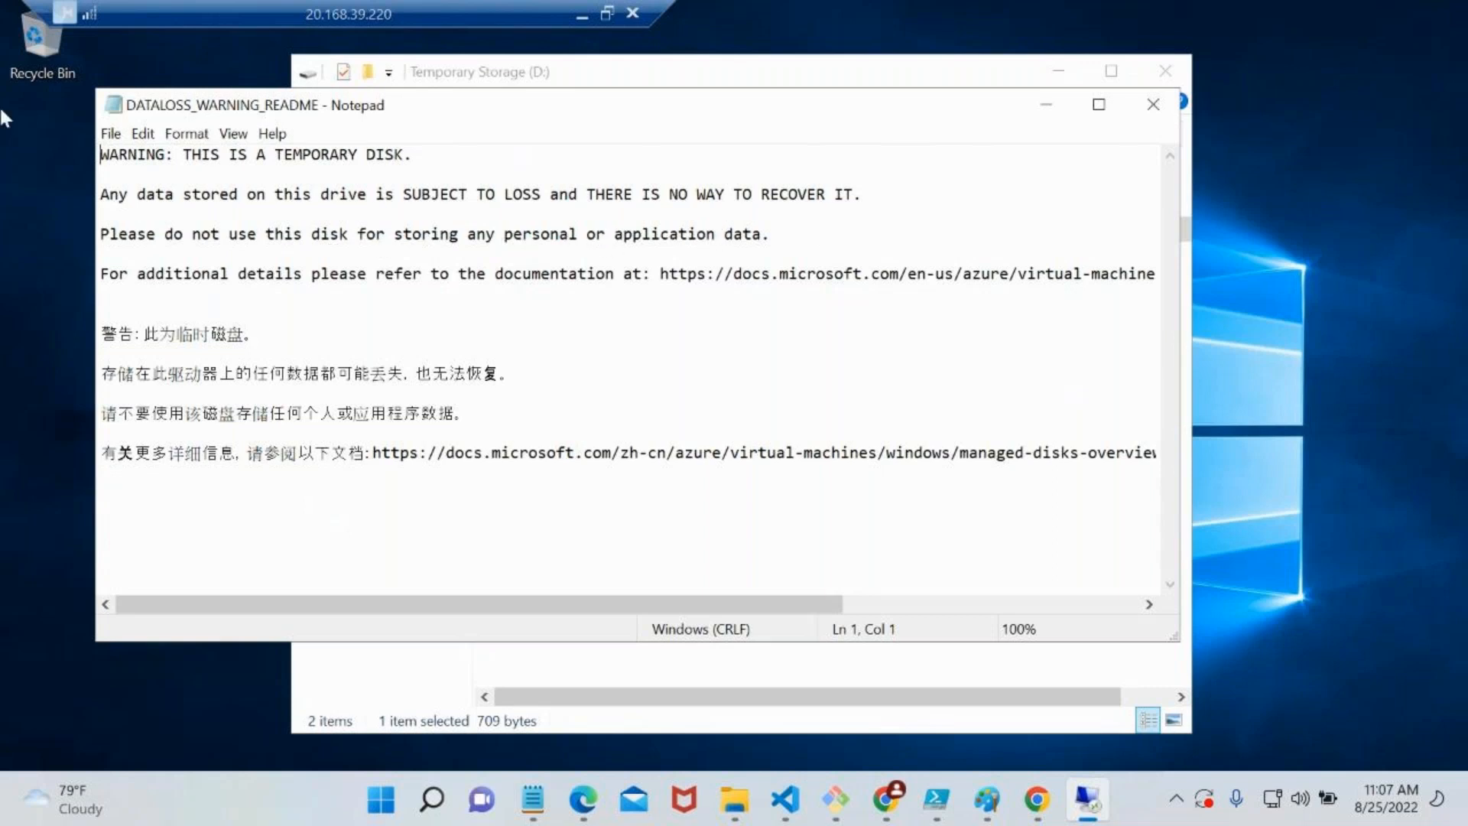
left_click(1154, 107)
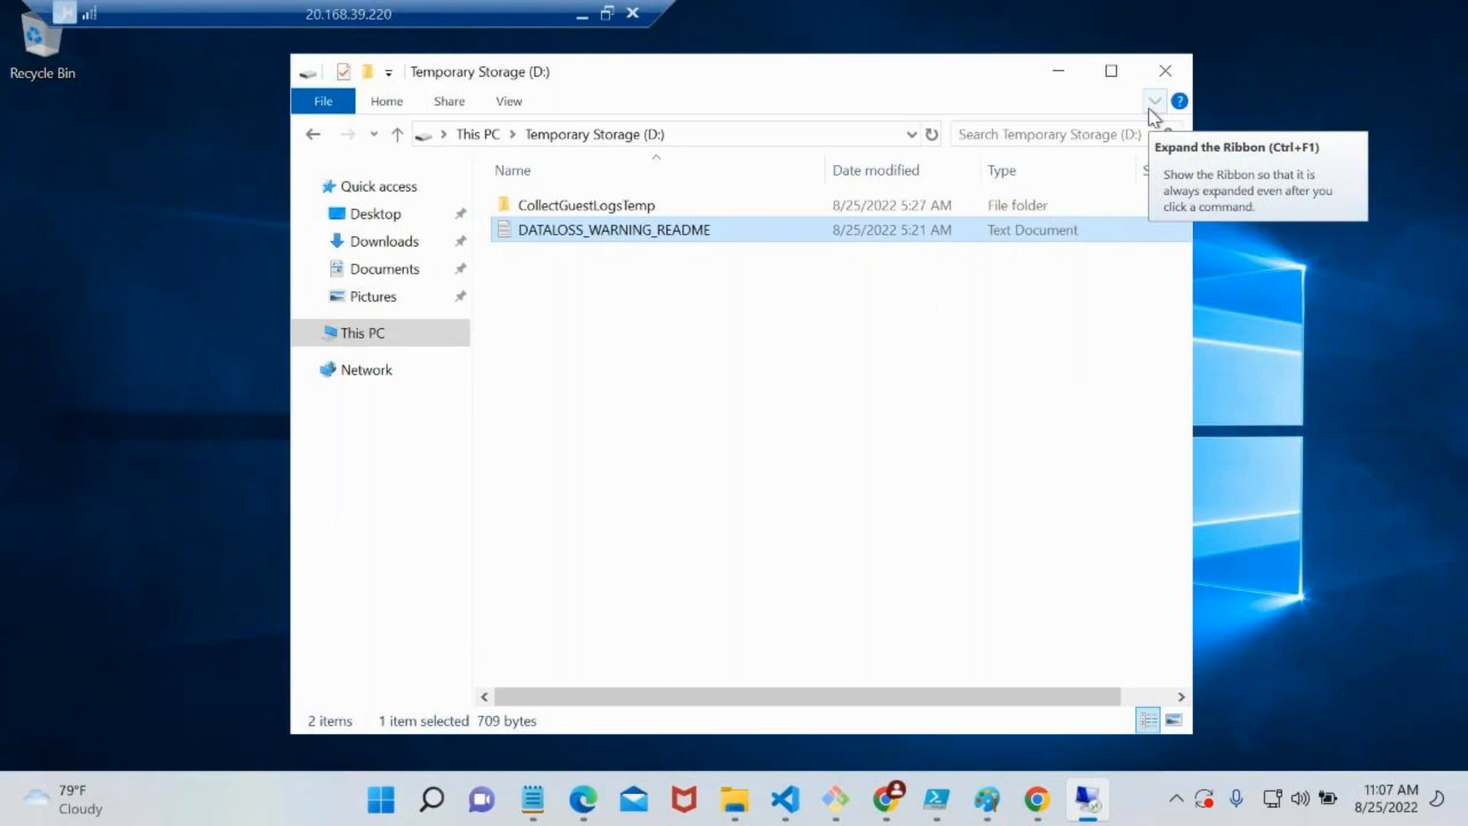
left_click(625, 143)
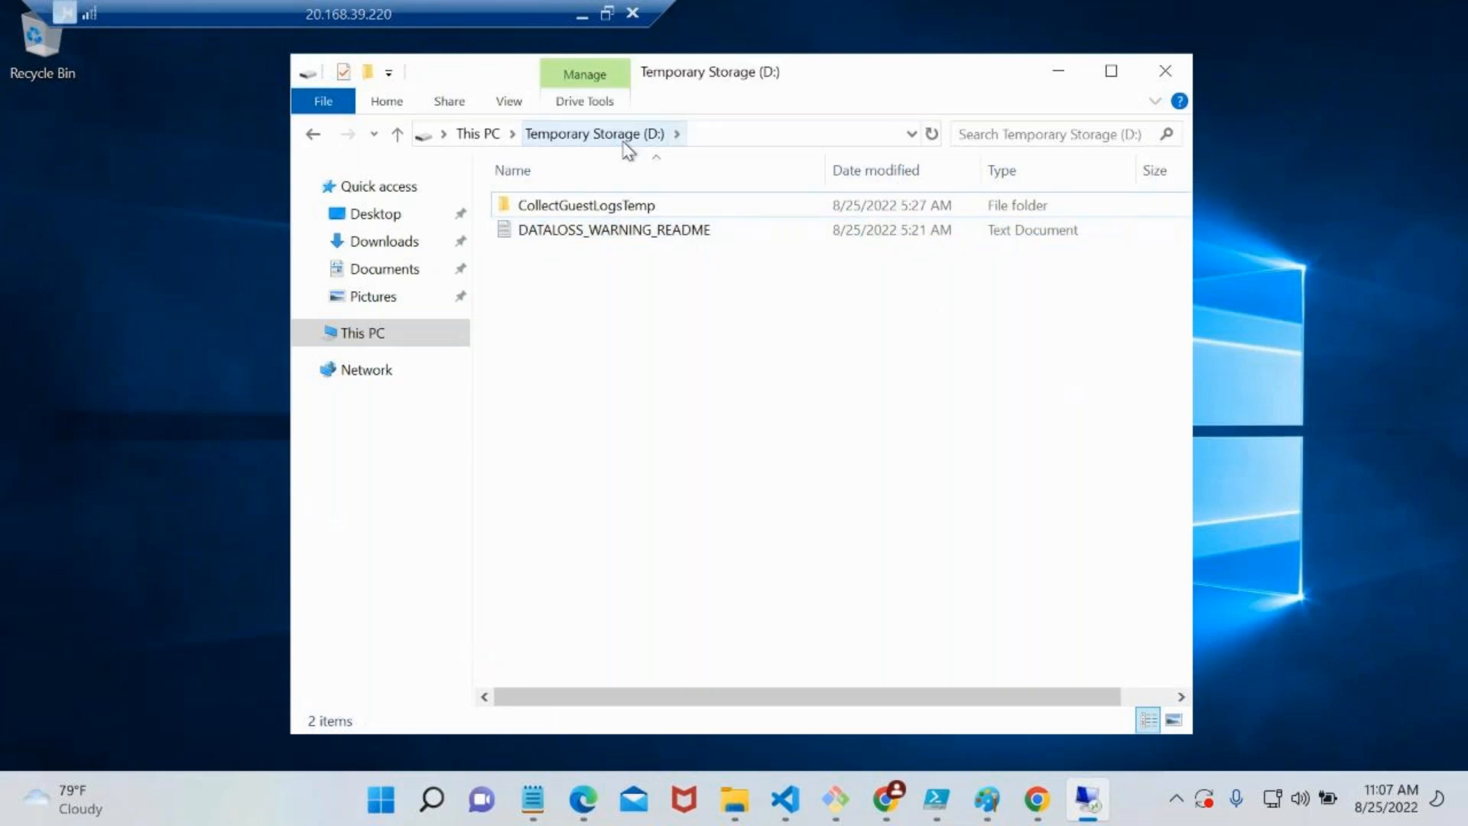
left_click(585, 14)
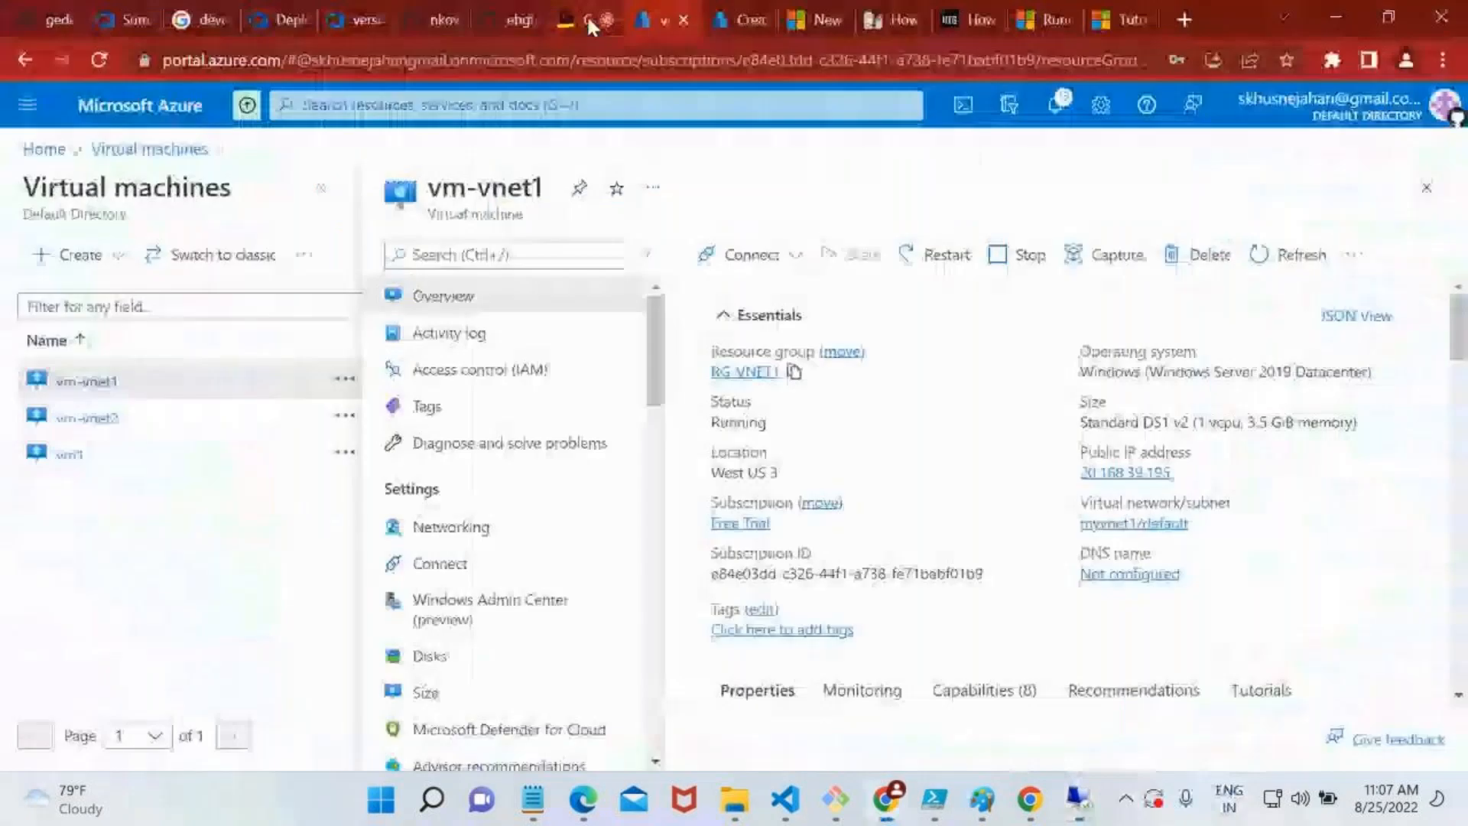
Search the portal for "disk", open the Disks service and start creating a managed disk
left_click(704, 95)
type("disk")
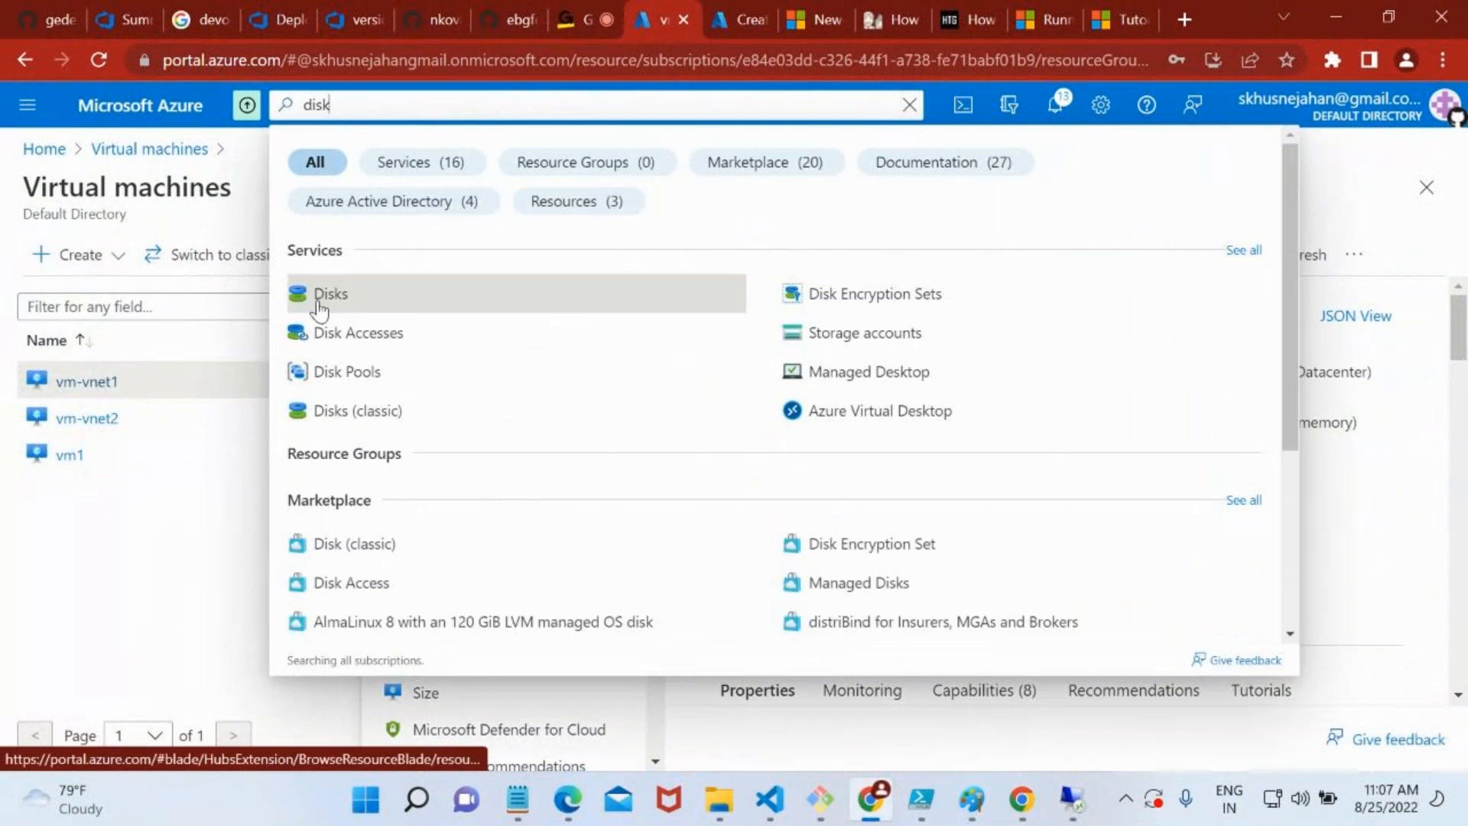
left_click(320, 298)
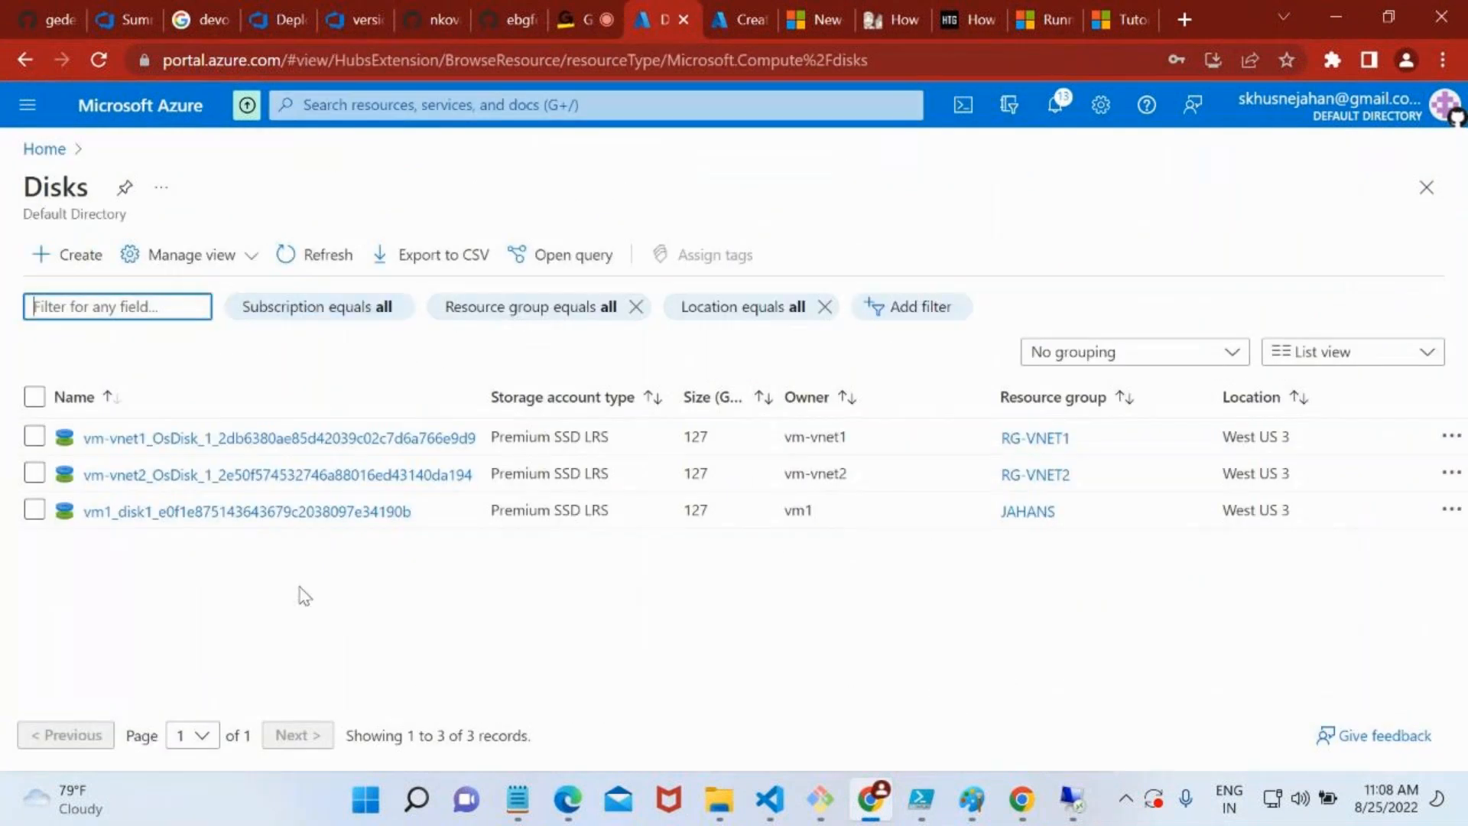
left_click(83, 257)
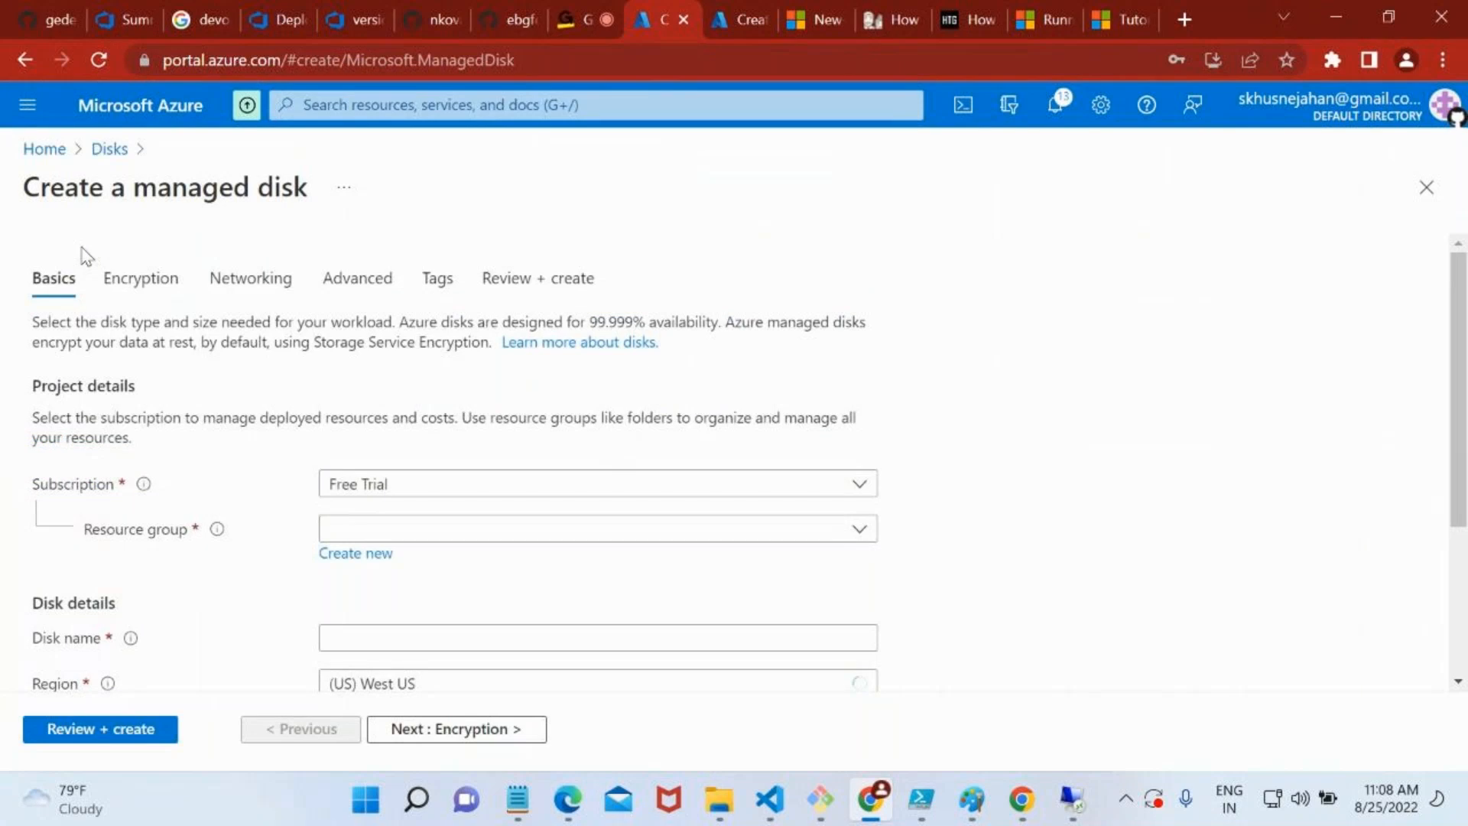
Assign the new disk to resource group RG-VNET1, name it mymoviedisk and keep its availability zone at None
scroll(384, 473, "down", 2)
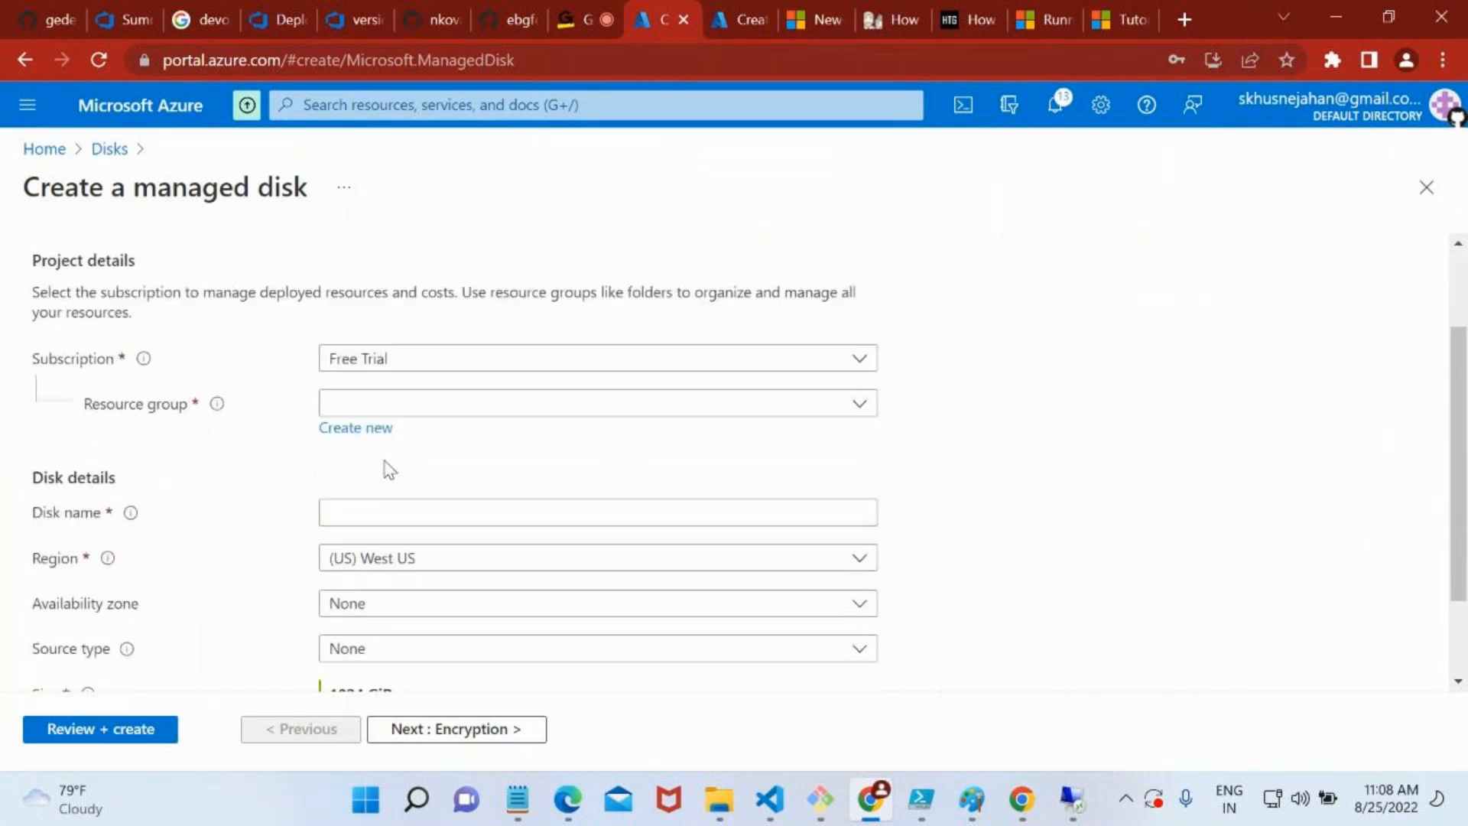
left_click(395, 403)
scroll(502, 663, "down", 5)
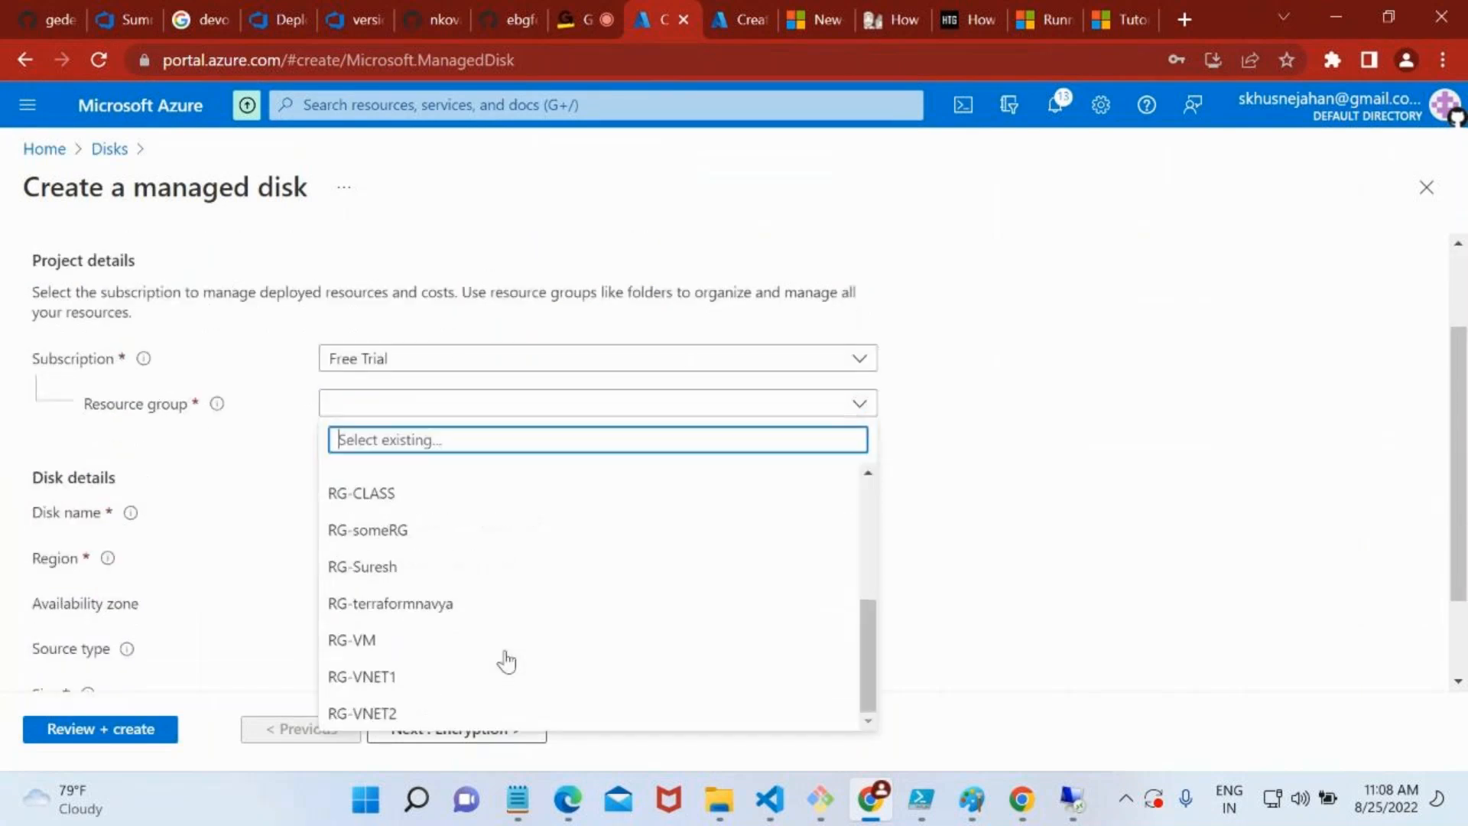
left_click(389, 675)
left_click(411, 516)
type("mymovie")
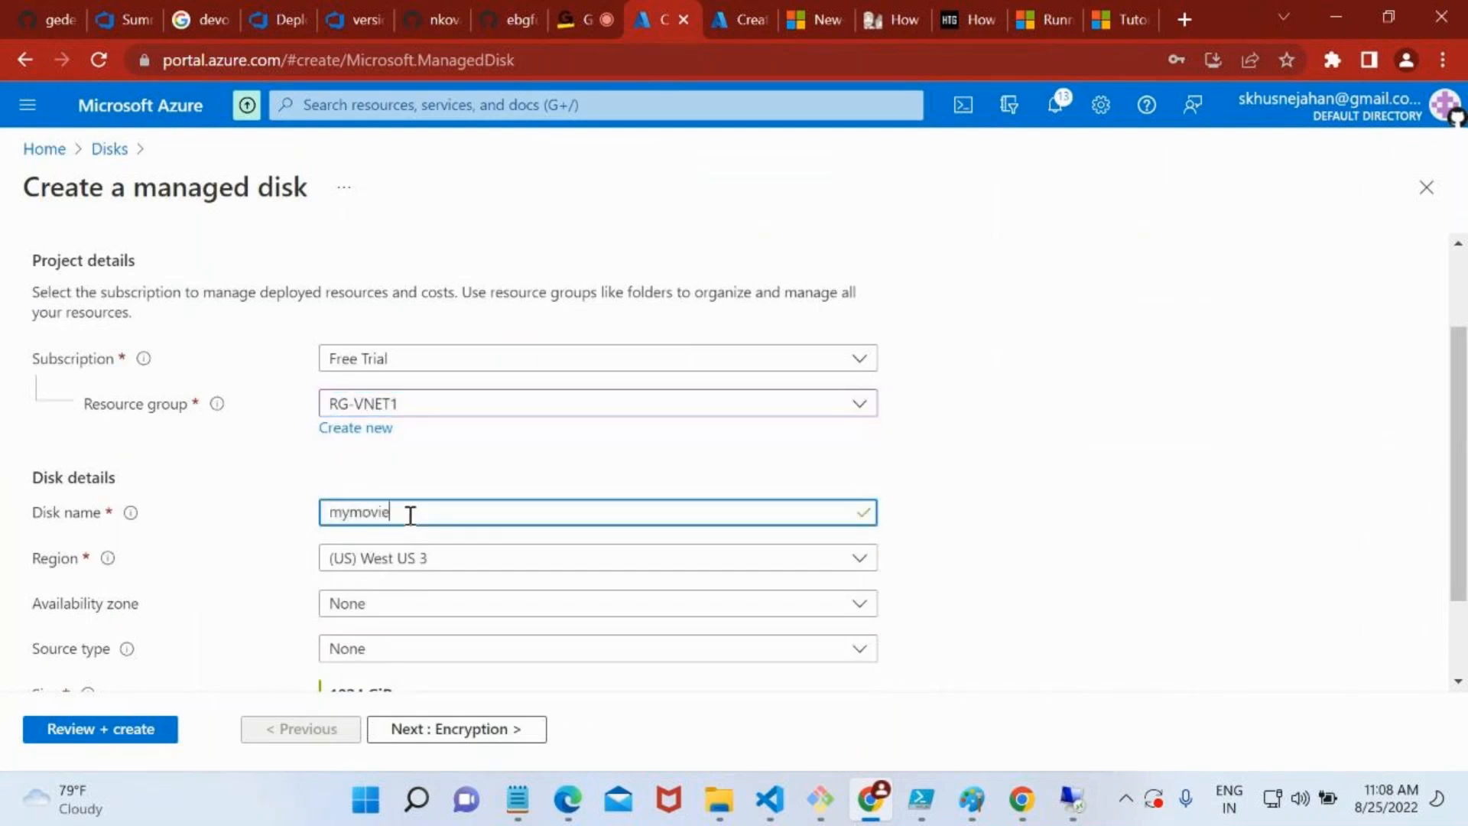
type("disk")
scroll(407, 515, "down", 3)
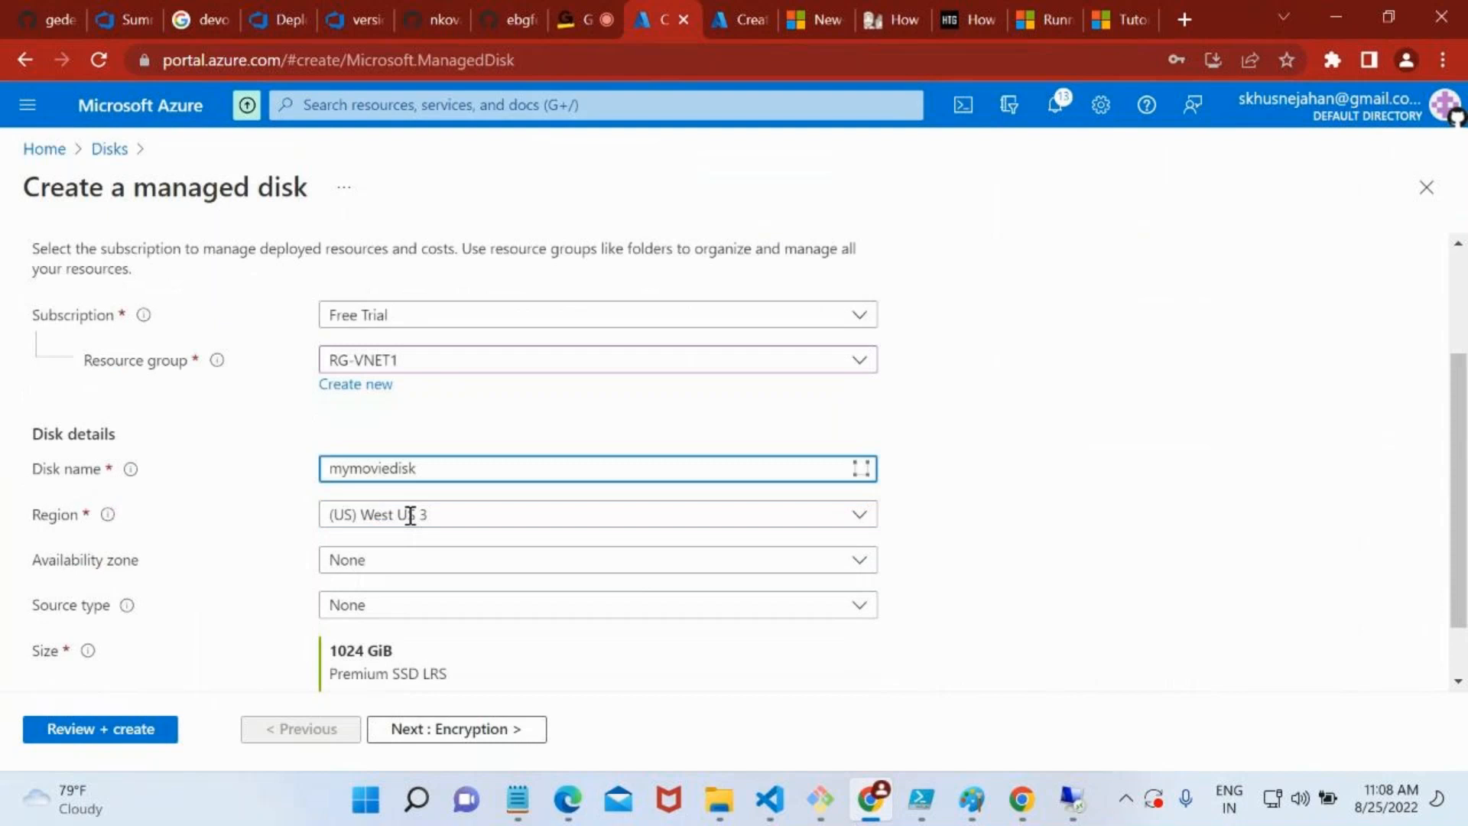
left_click(342, 492)
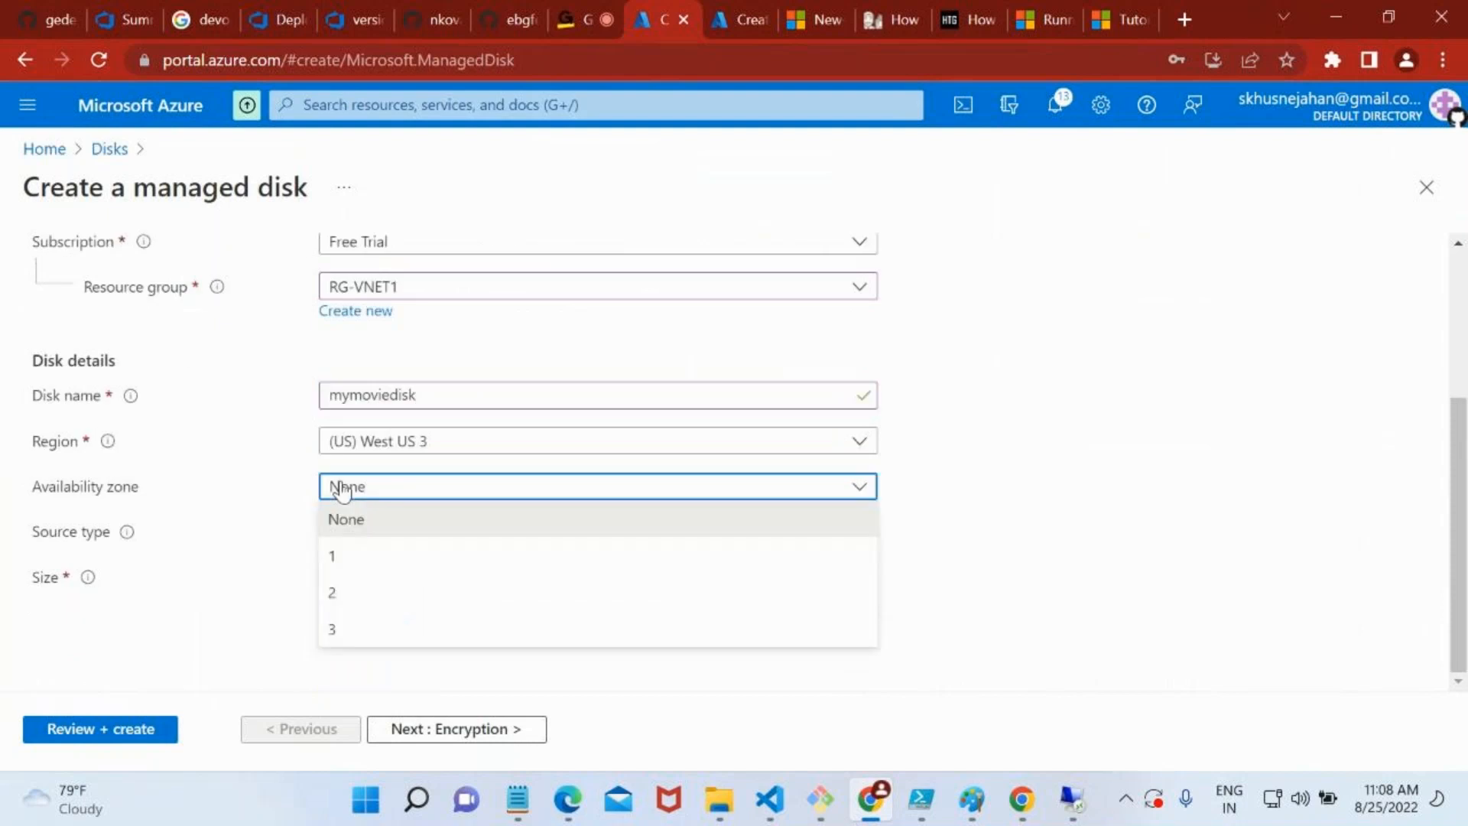
left_click(380, 518)
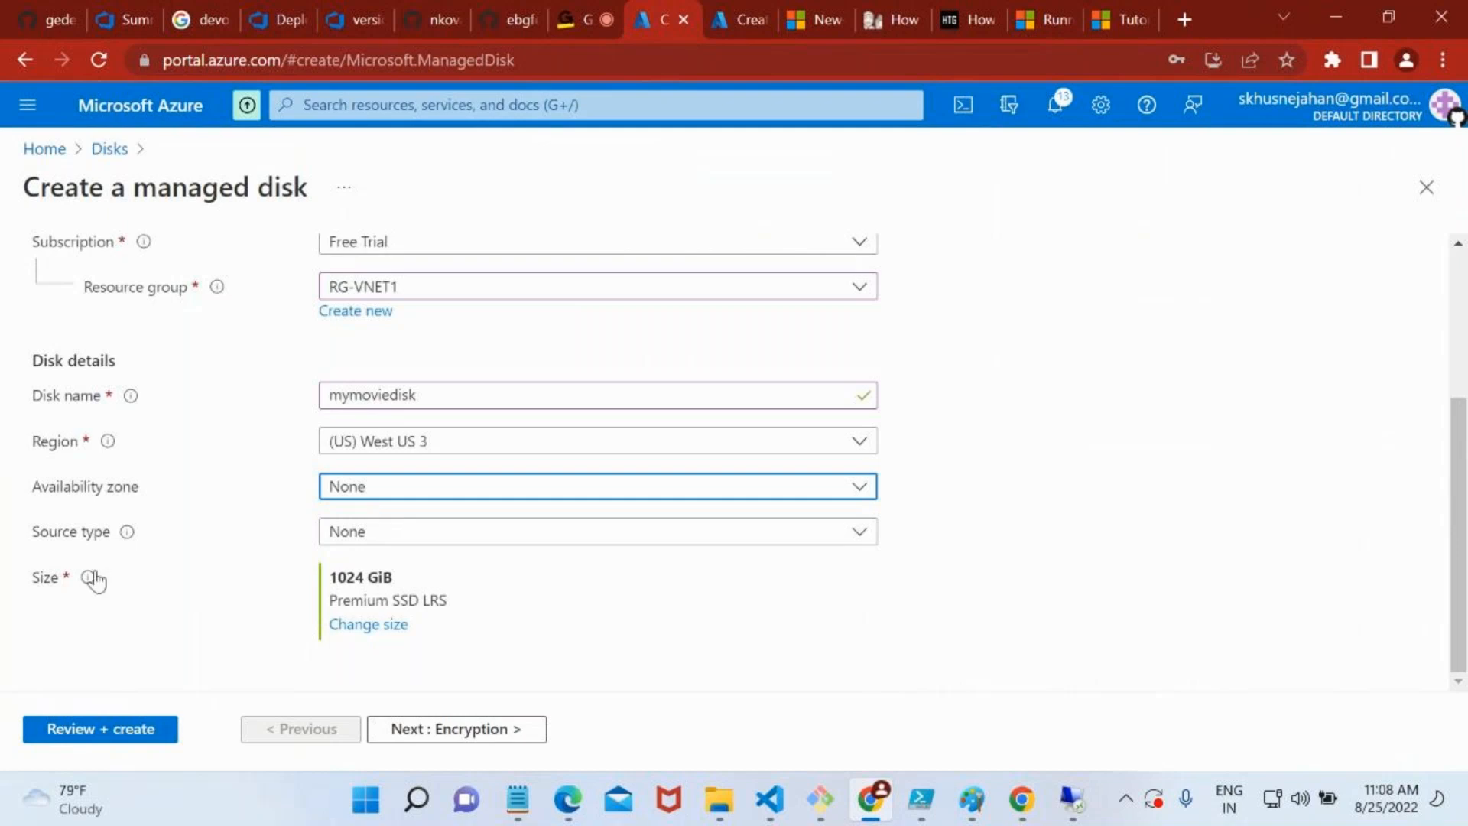
Set the disk size to 4 GiB and its SKU to Standard HDD (locally-redundant storage)
left_click(376, 627)
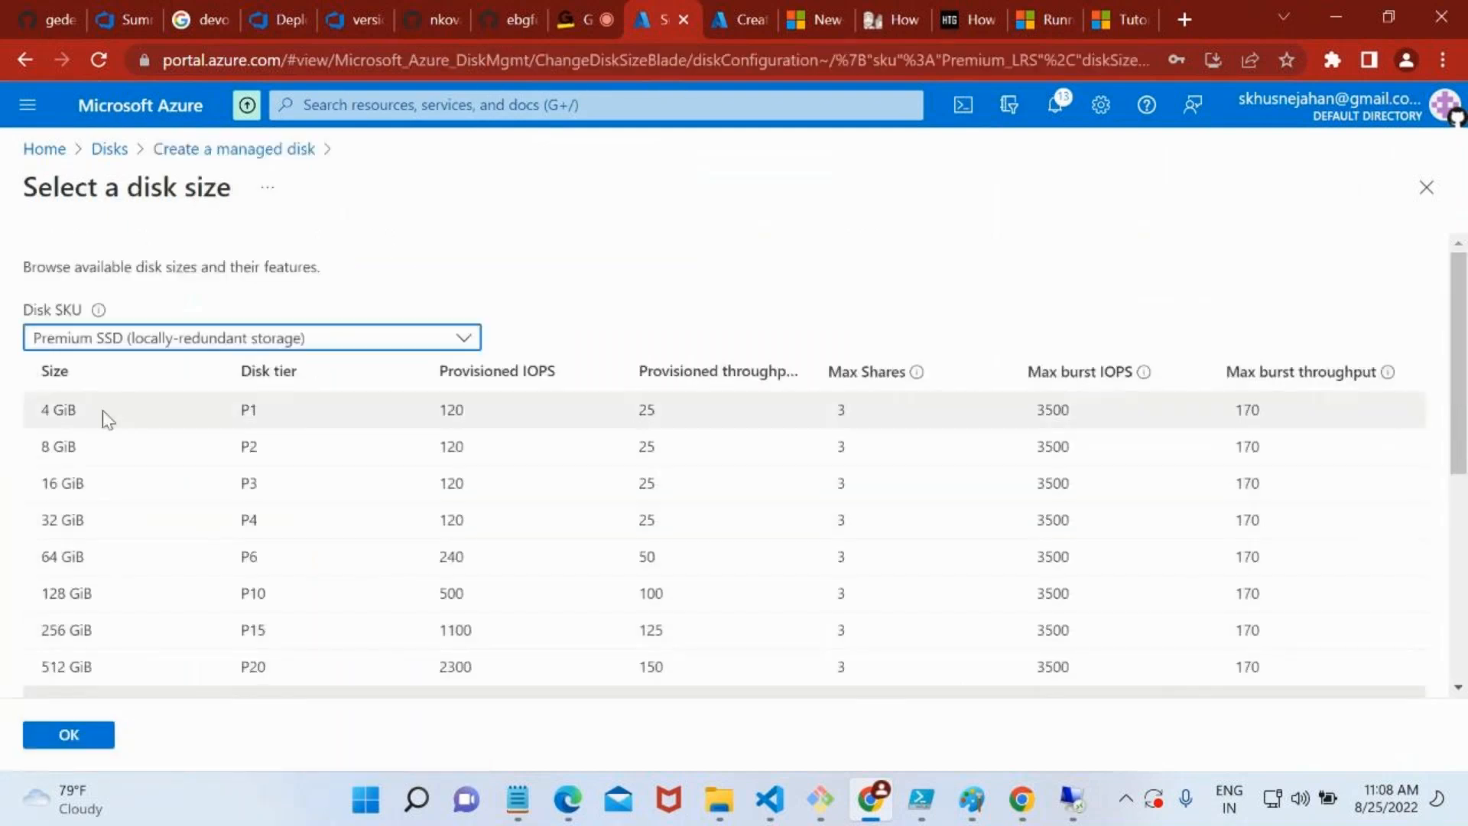
left_click(104, 417)
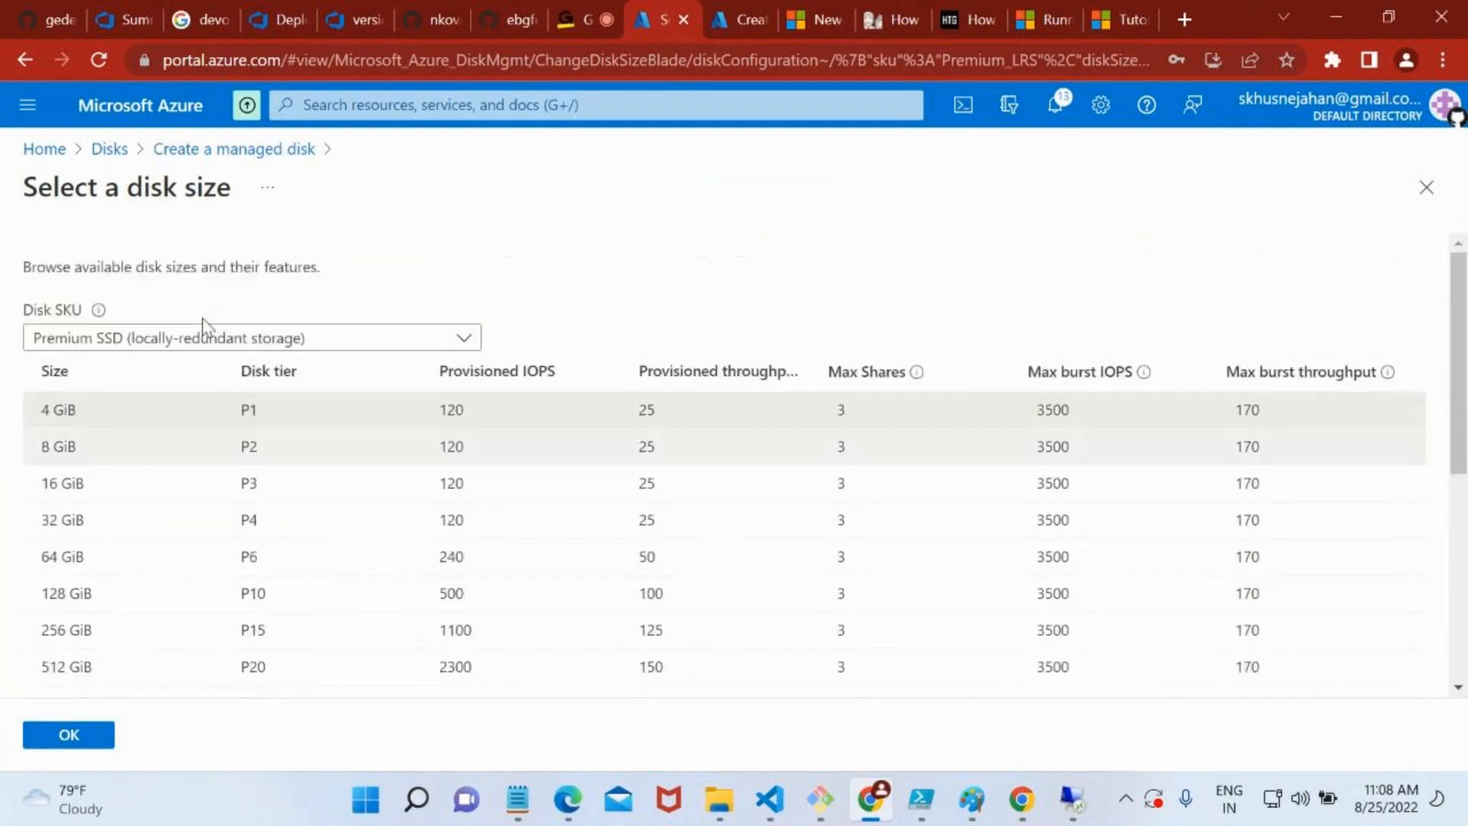
left_click(188, 338)
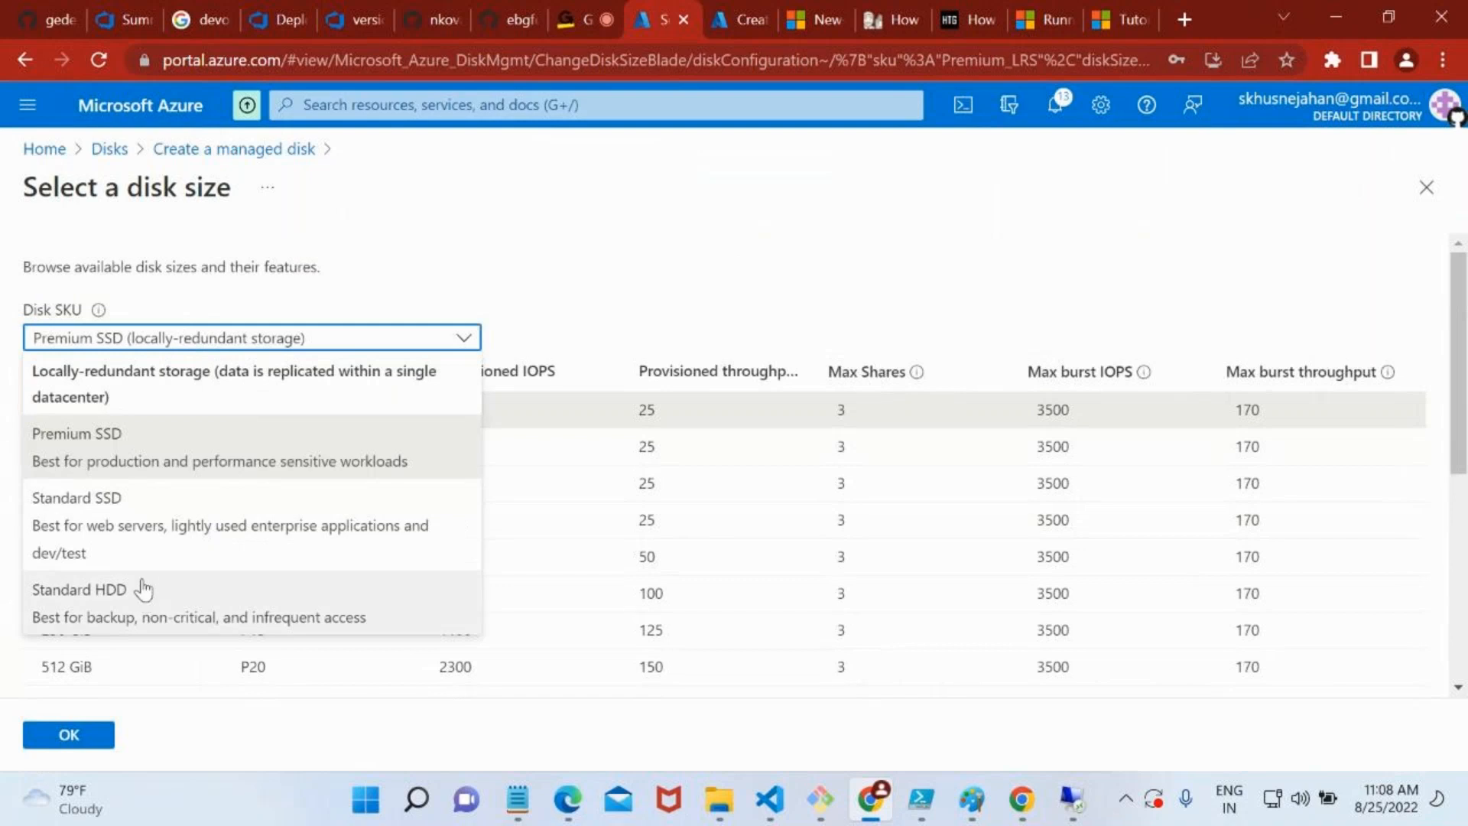
left_click(153, 619)
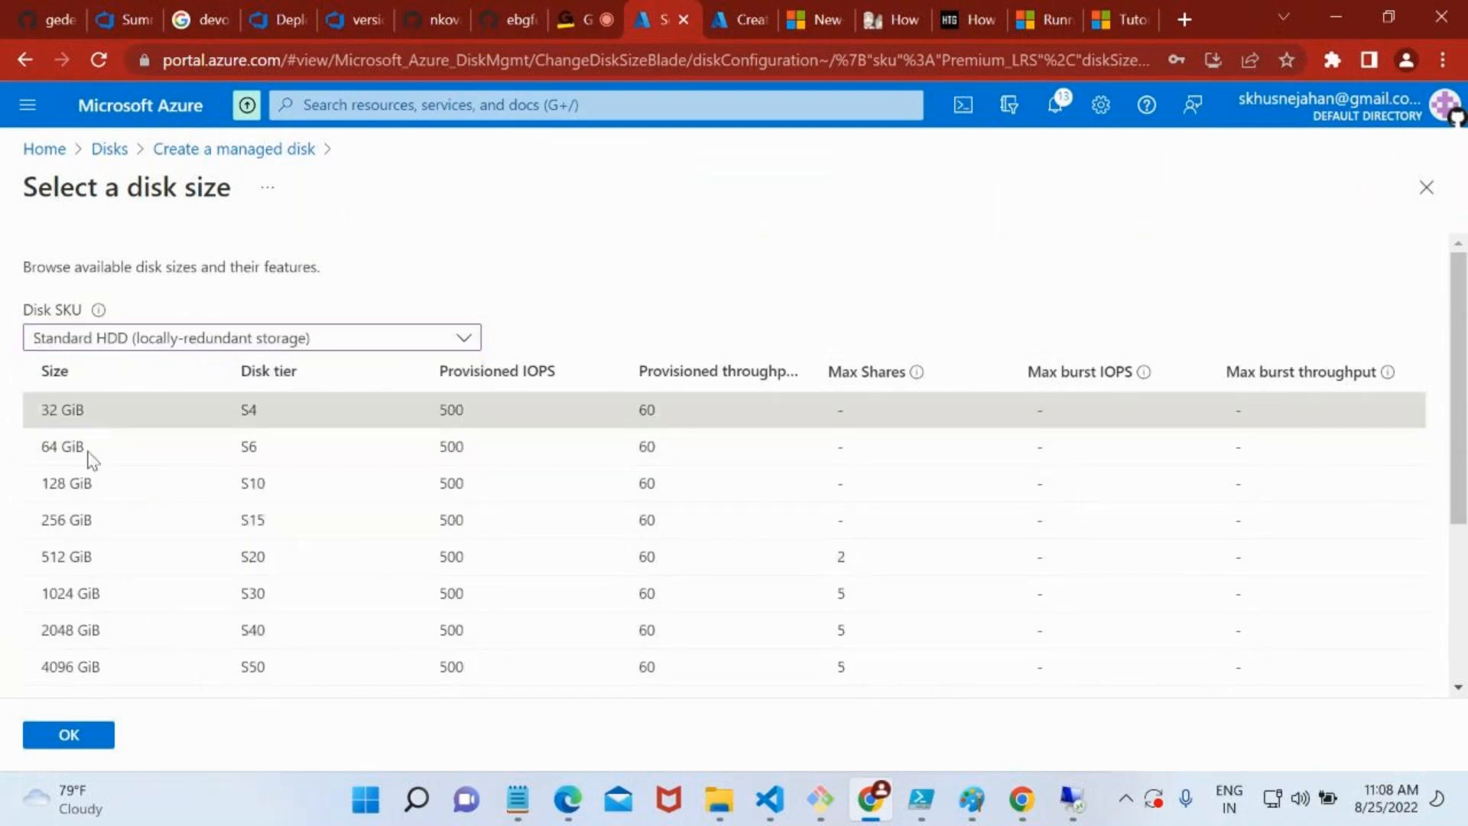
left_click(79, 737)
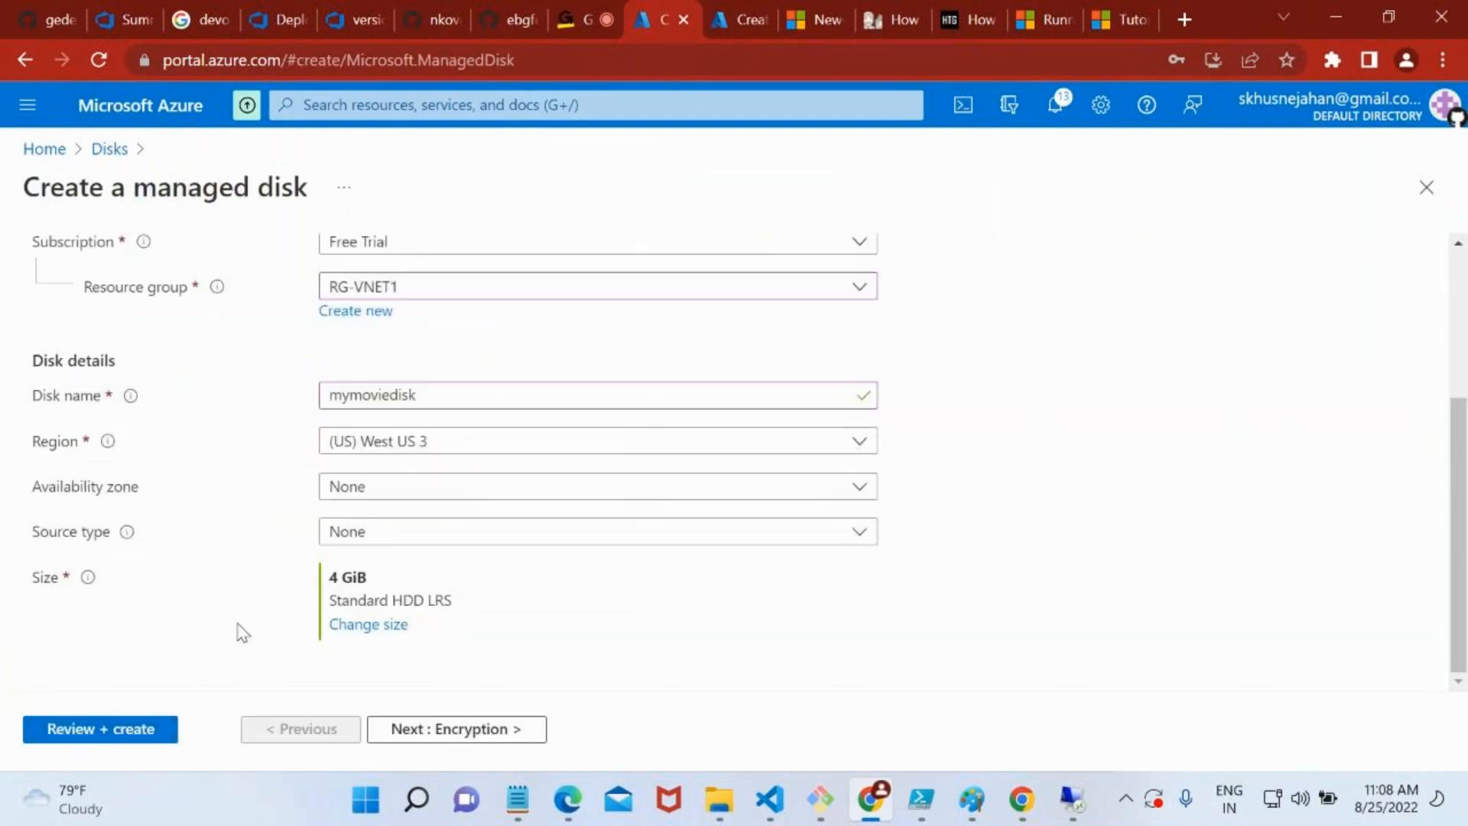
Reopen the size selection, examine the Standard HDD sizes and available SKUs, and accept Standard HDD again
left_click(382, 626)
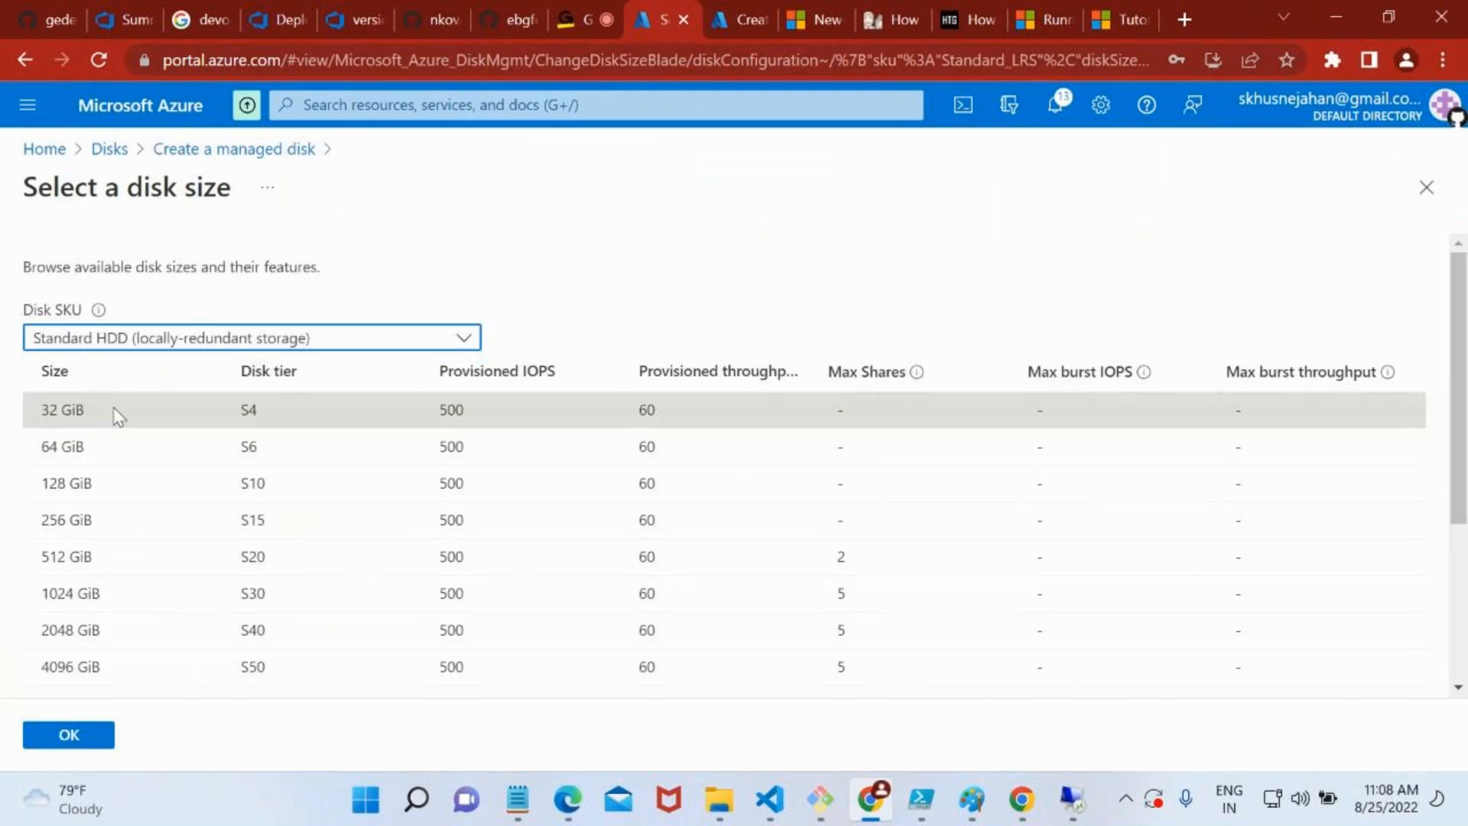
scroll(223, 428, "left", 3)
scroll(224, 428, "down", 1)
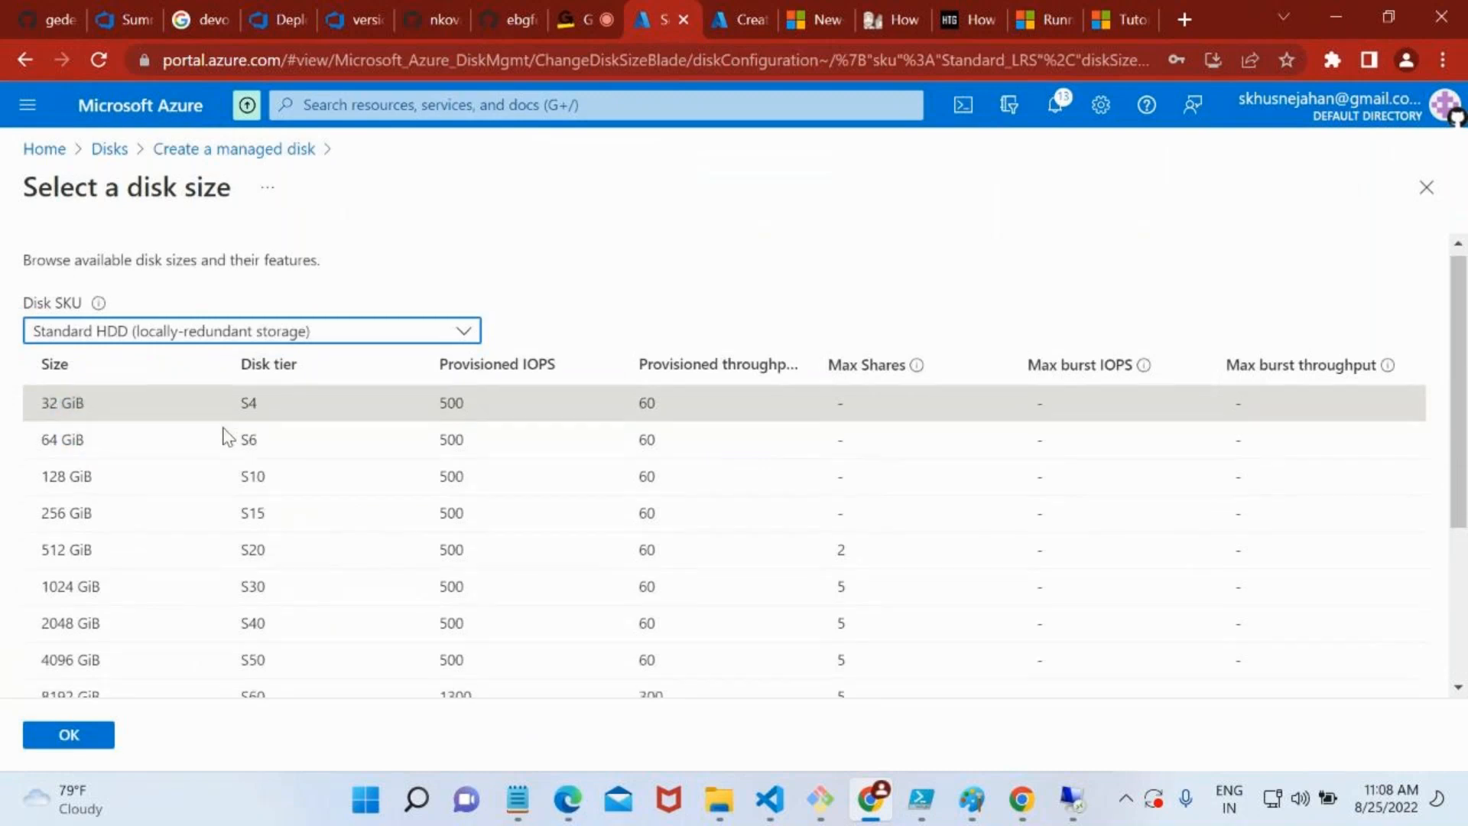
scroll(768, 438, "down", 1)
scroll(711, 421, "up", 2)
left_click(304, 333)
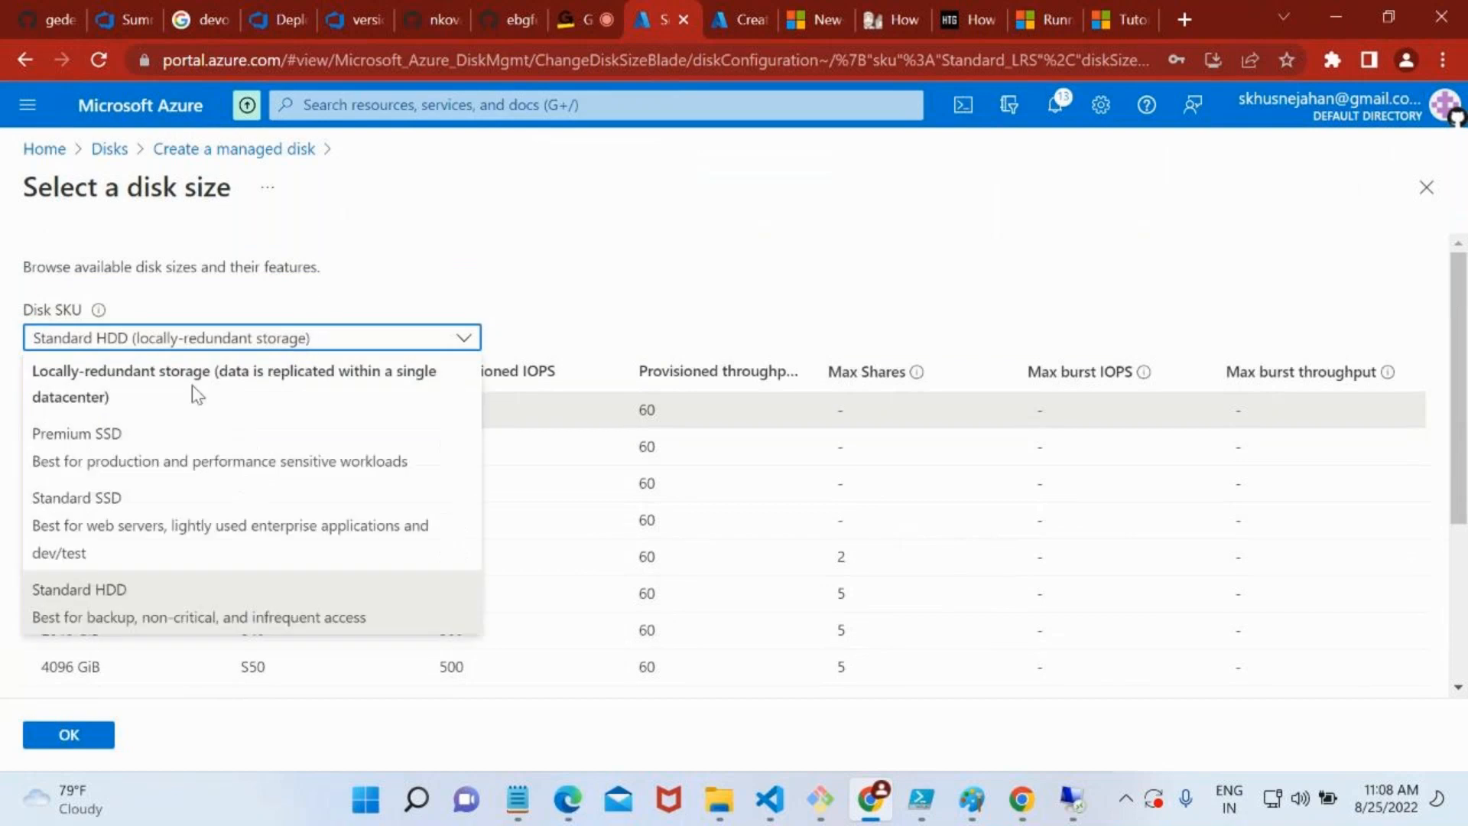
left_click(147, 604)
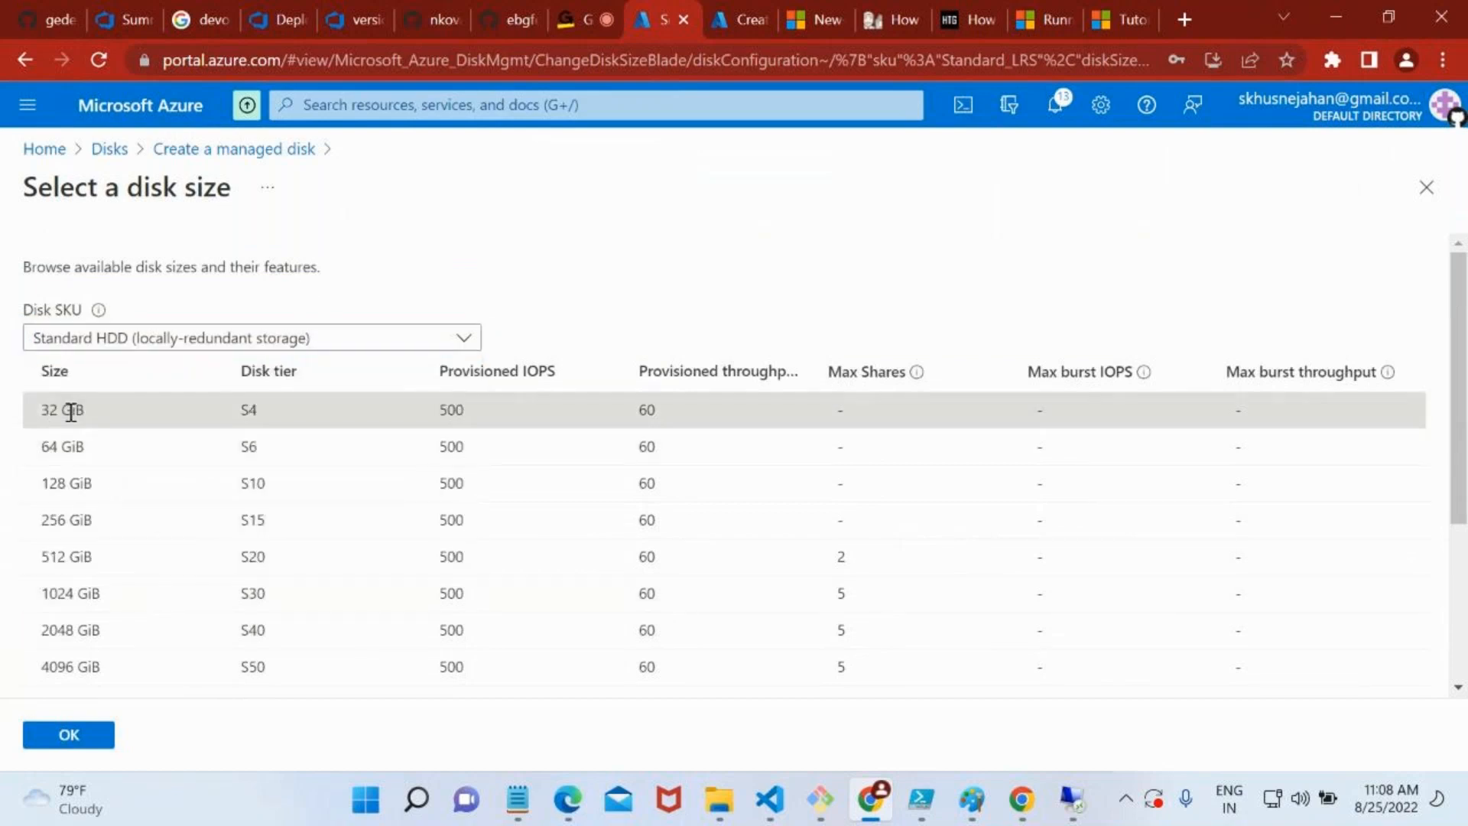
left_click(62, 734)
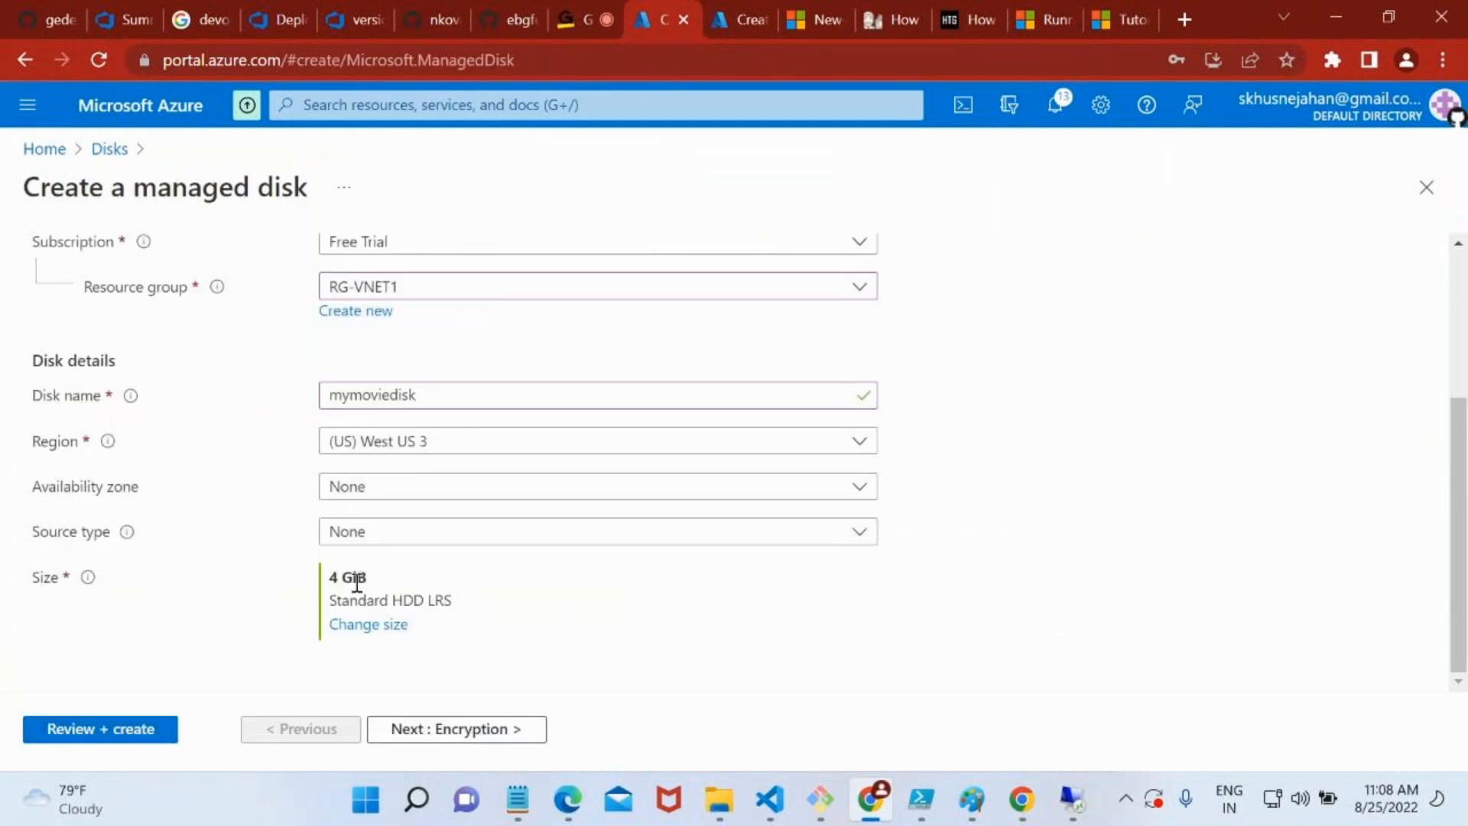
Compare the listed Standard HDD sizes with the custom disk size value and return to the disk creation form
left_click(368, 626)
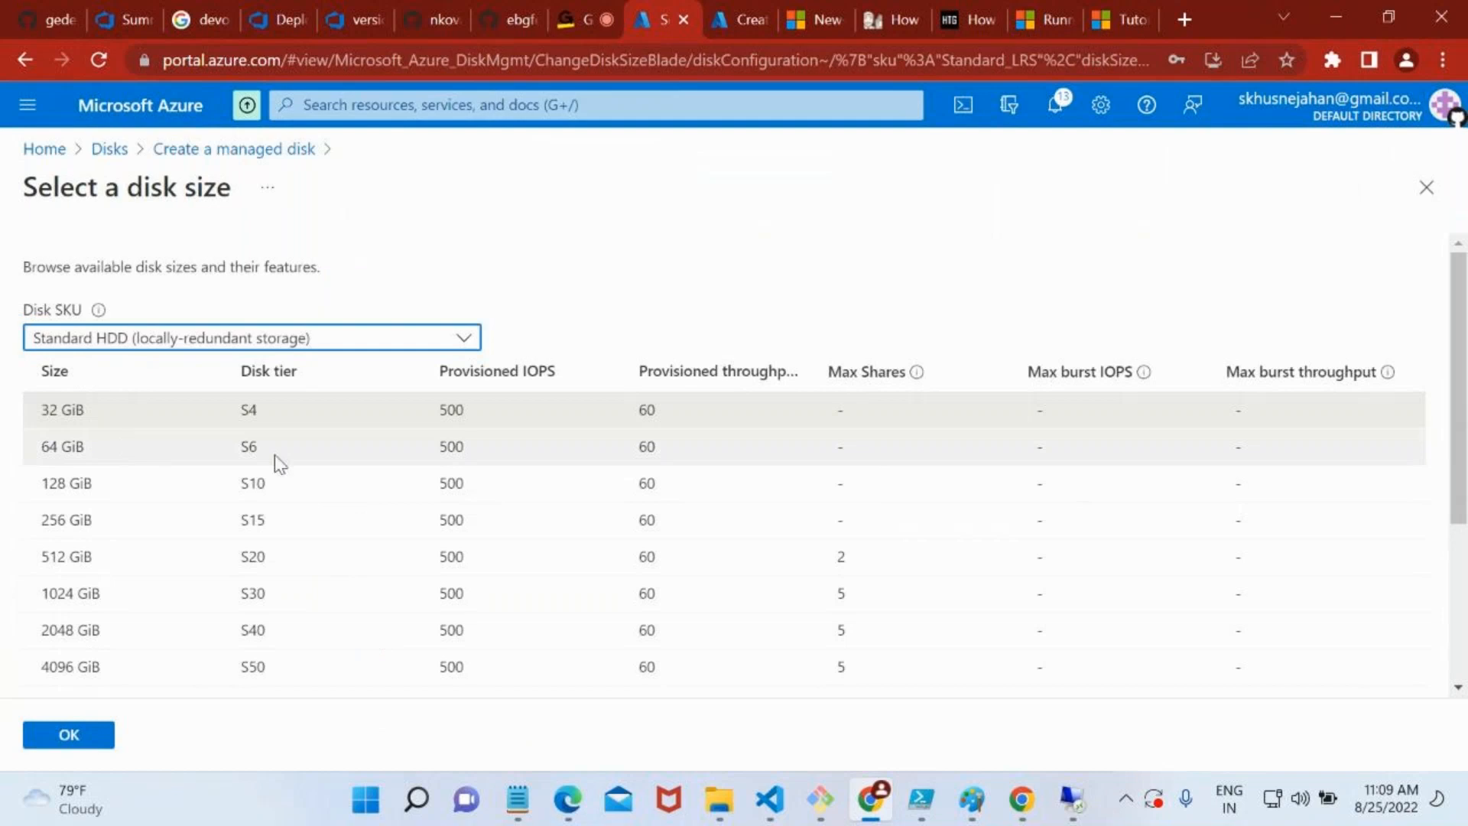
scroll(280, 463, "down", 4)
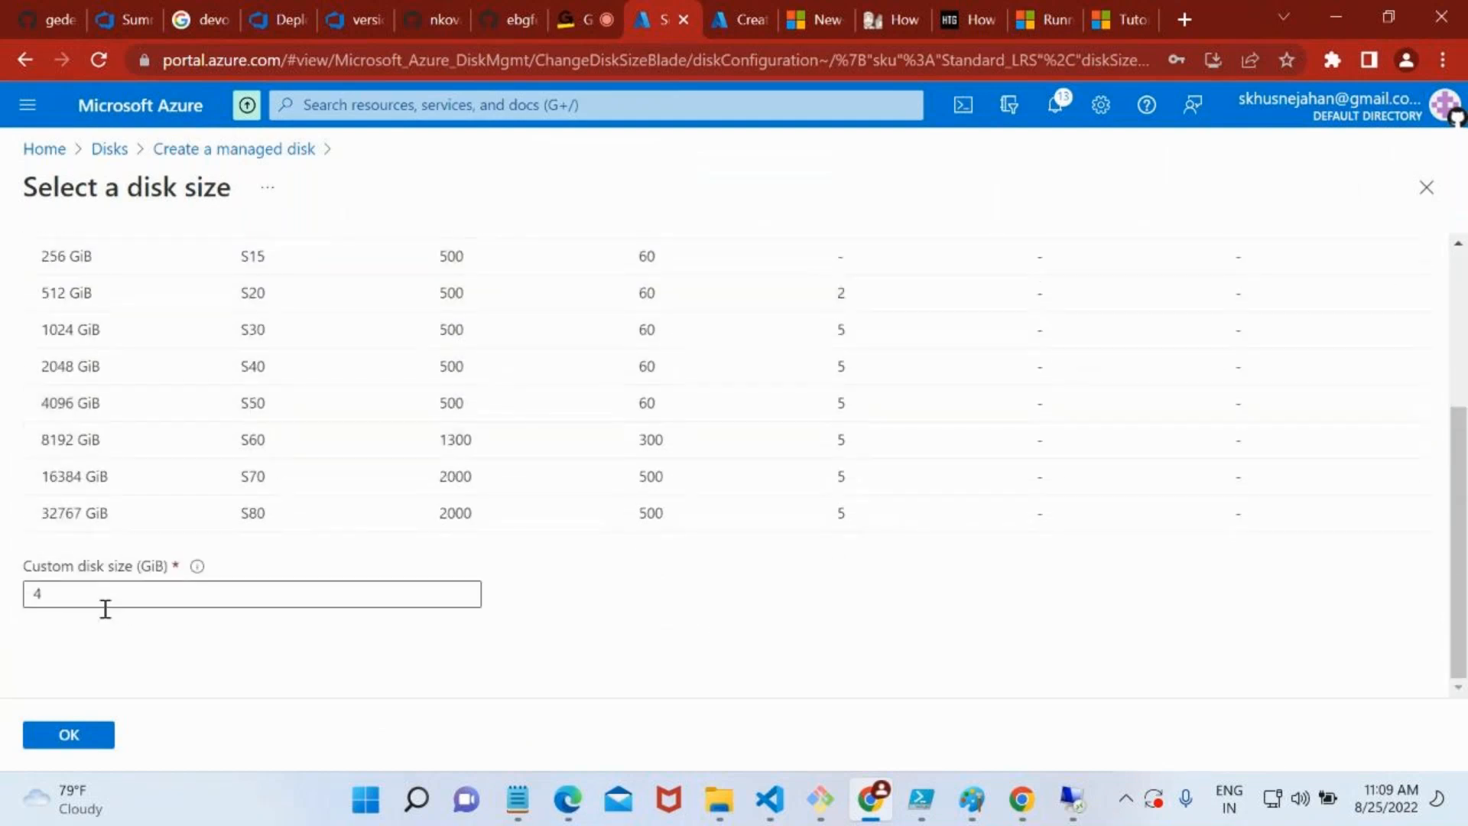
scroll(222, 483, "up", 3)
scroll(222, 482, "up", 1)
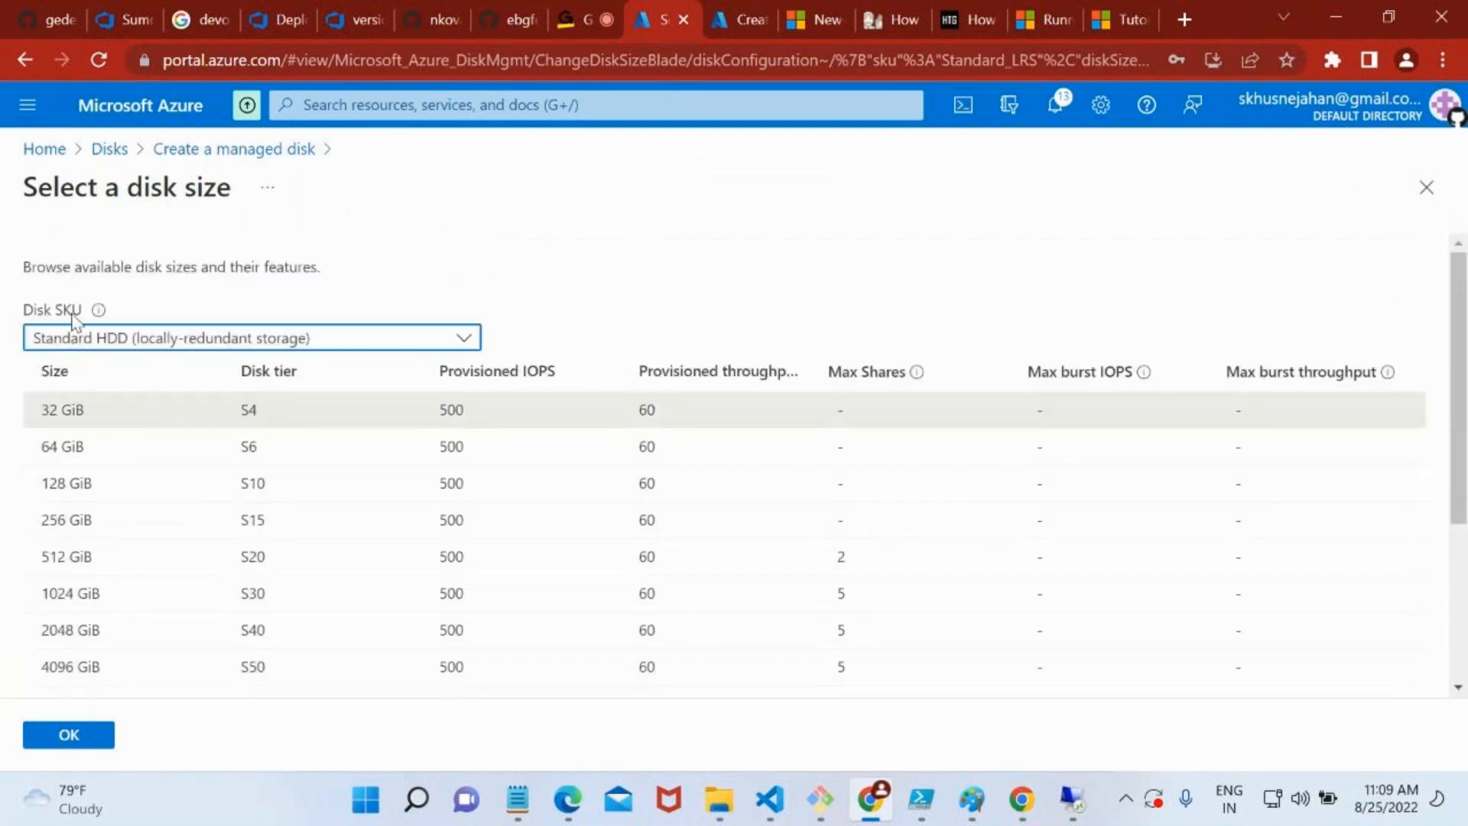
scroll(191, 582, "down", 3)
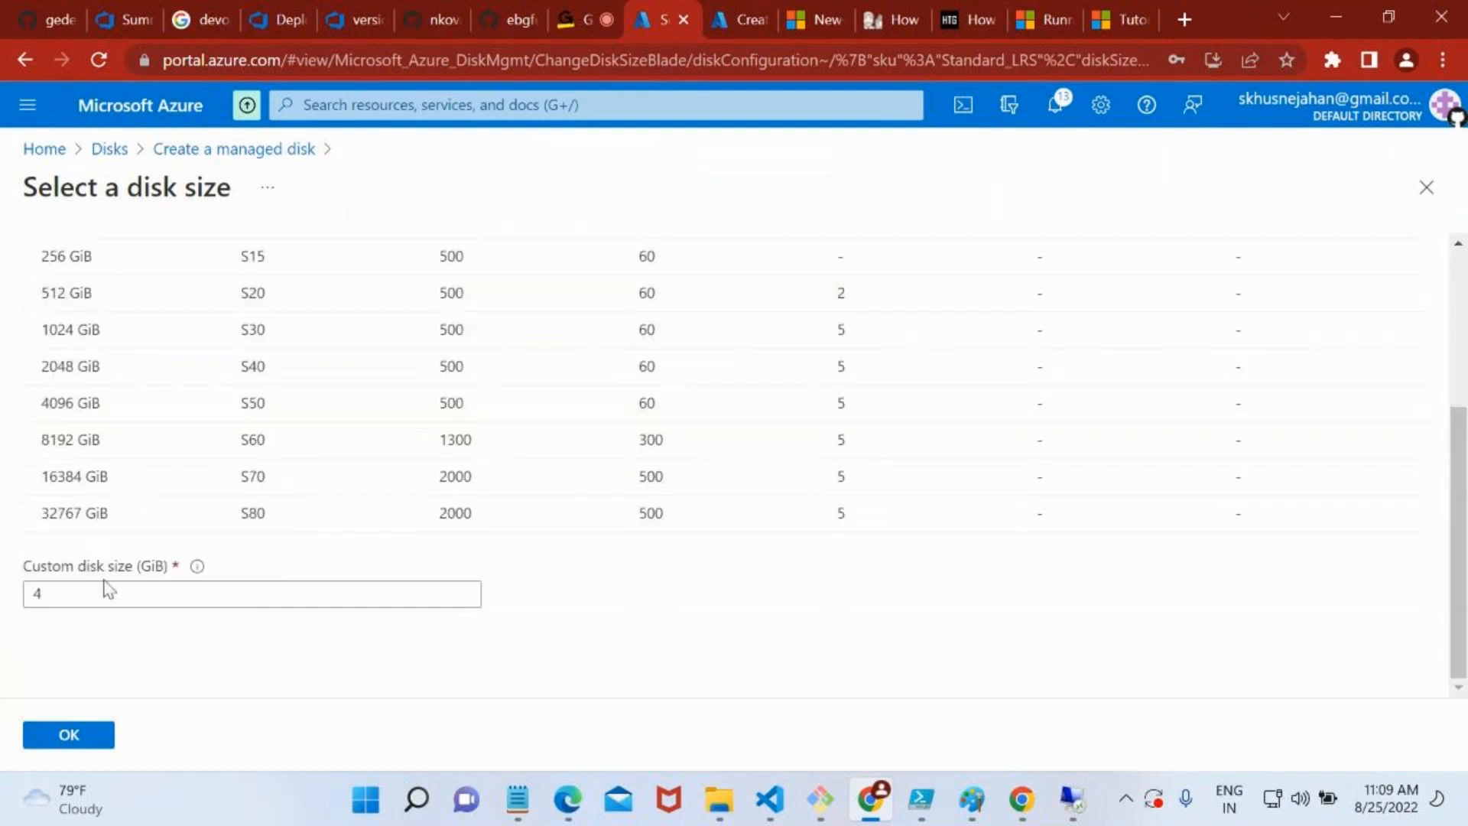
double_click(80, 590)
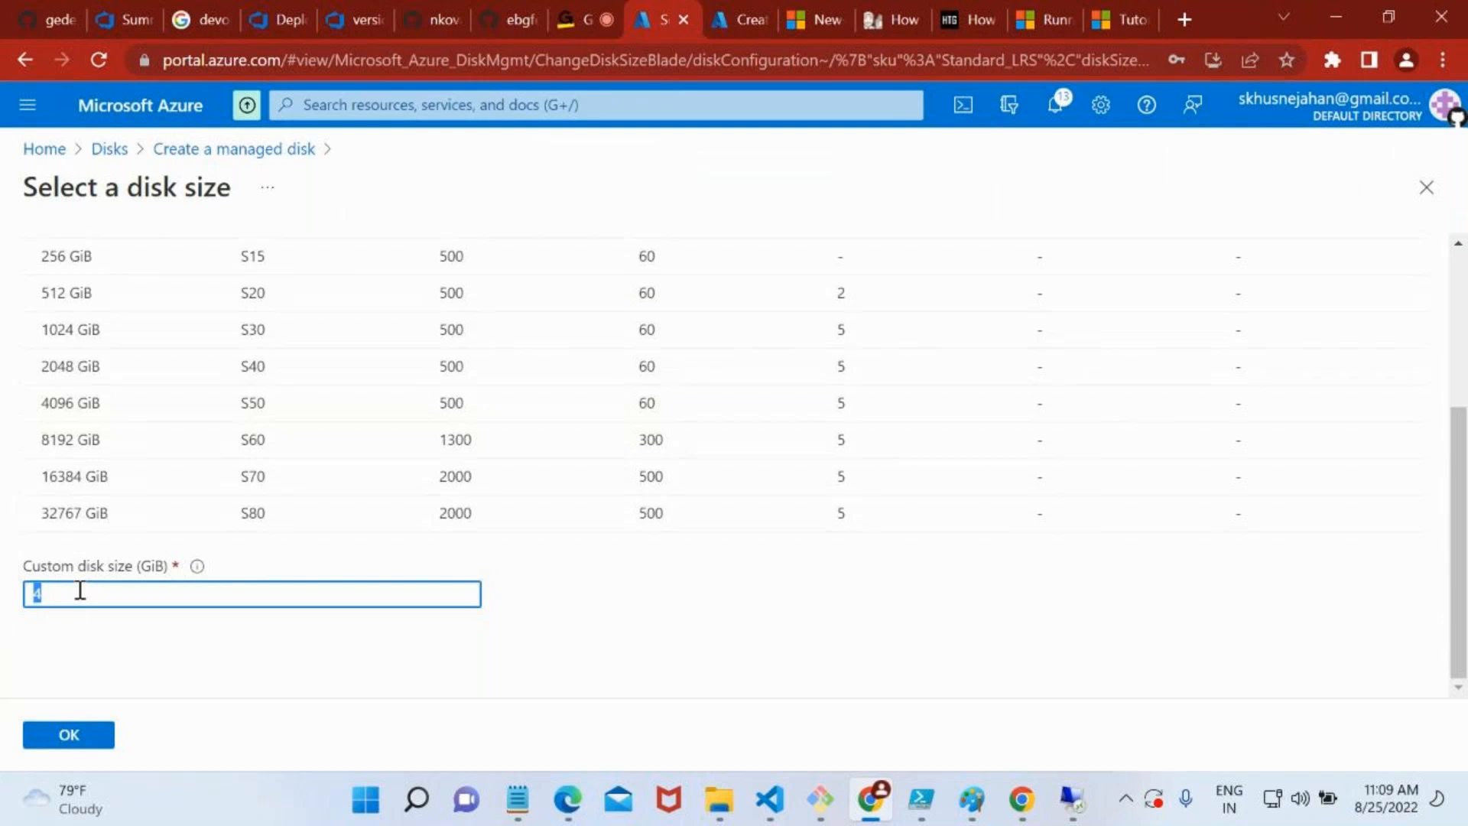
left_click(73, 736)
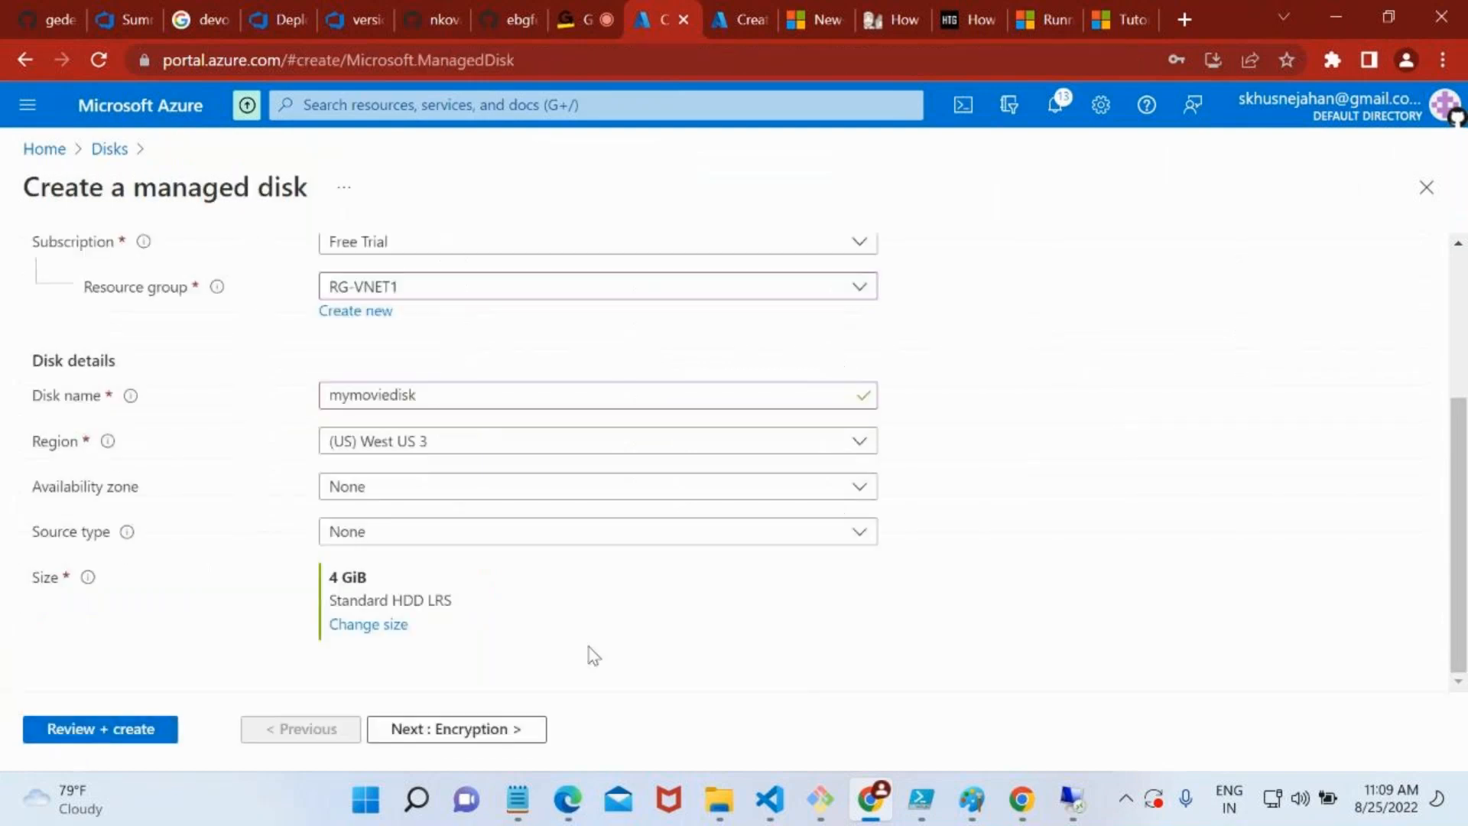
Check the new disk's encryption settings, and validate and create mymoviedisk
left_click(420, 733)
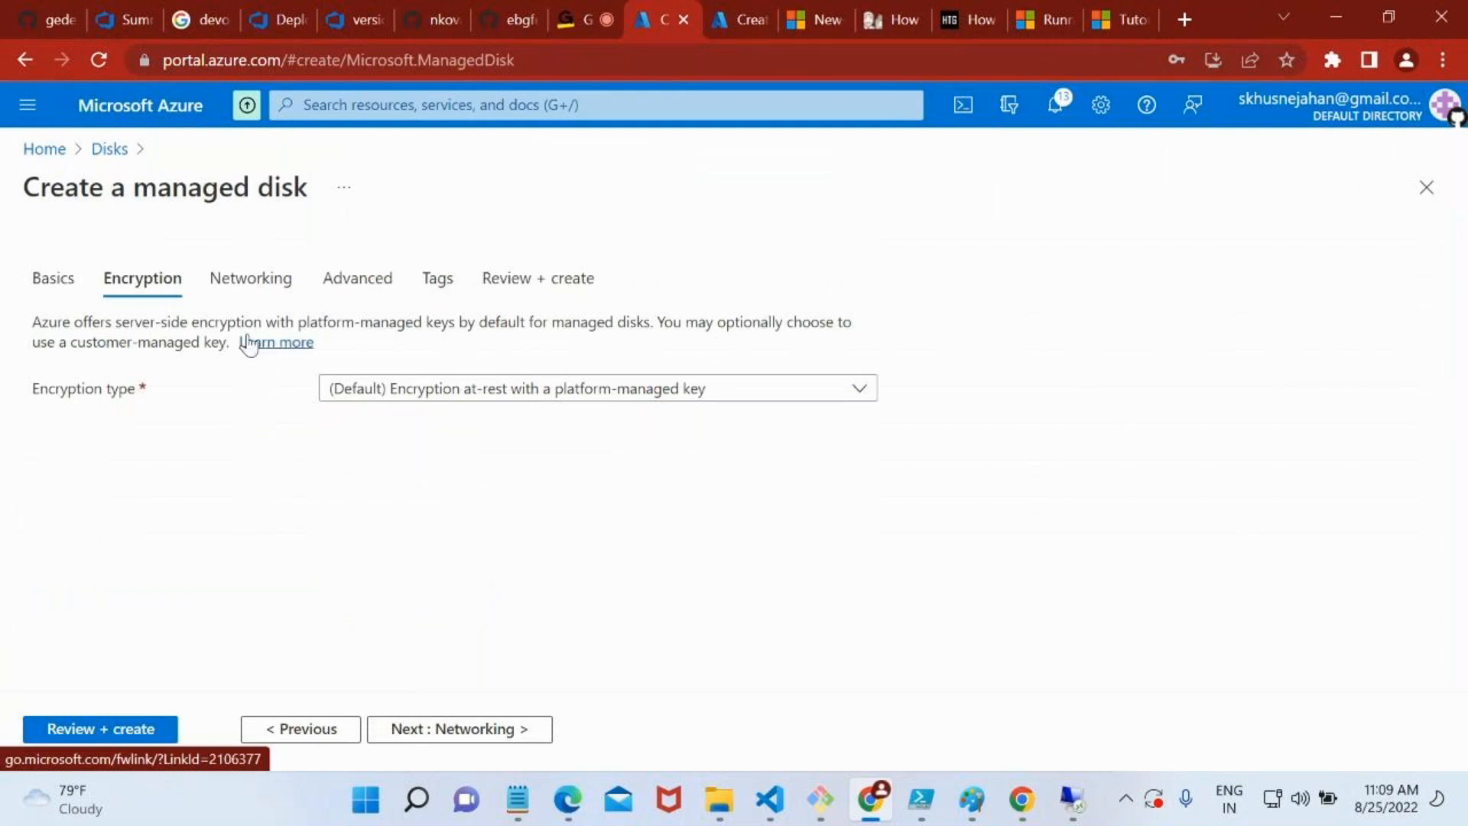
left_click(50, 293)
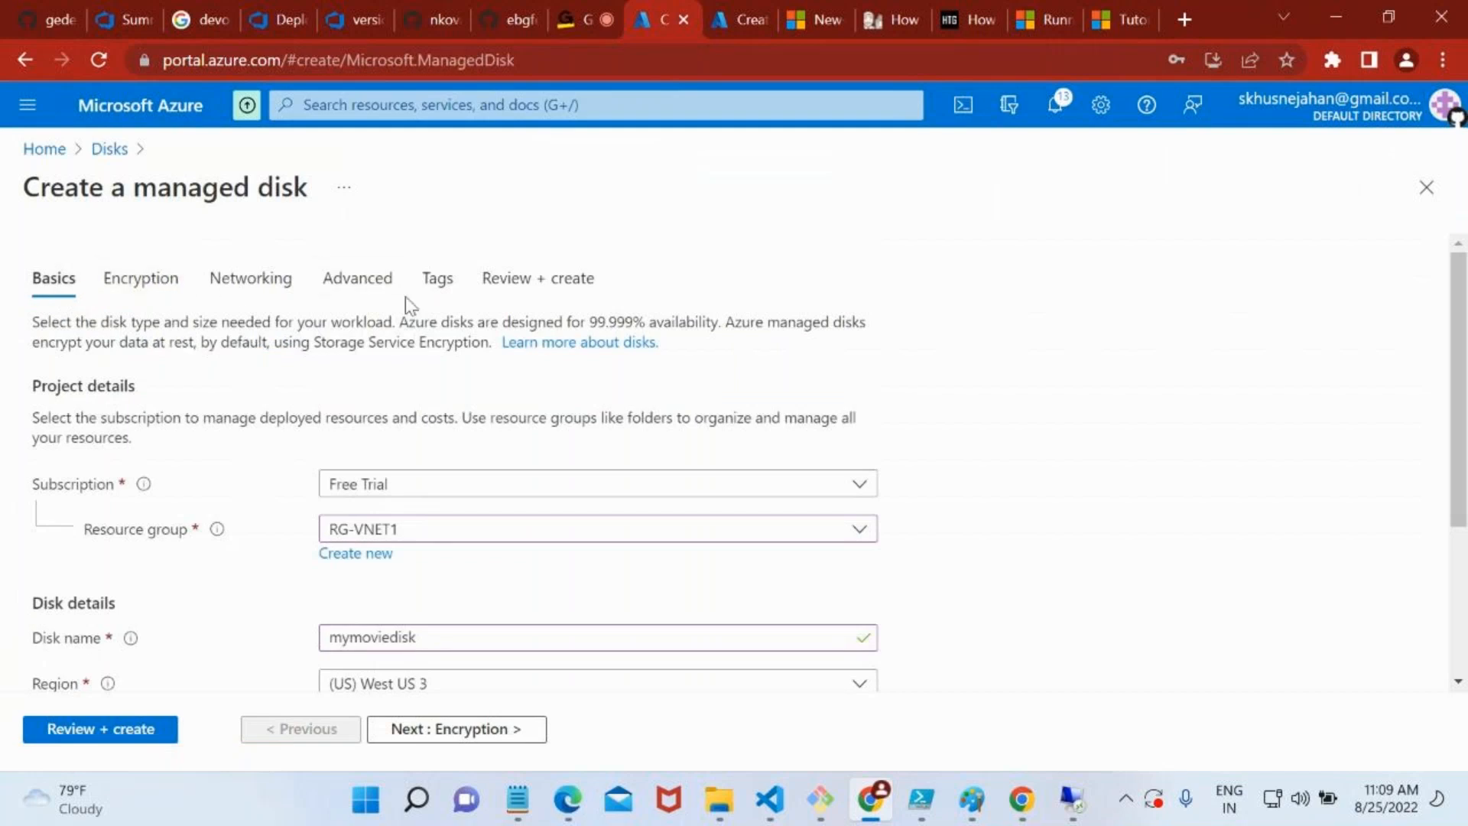
left_click(144, 734)
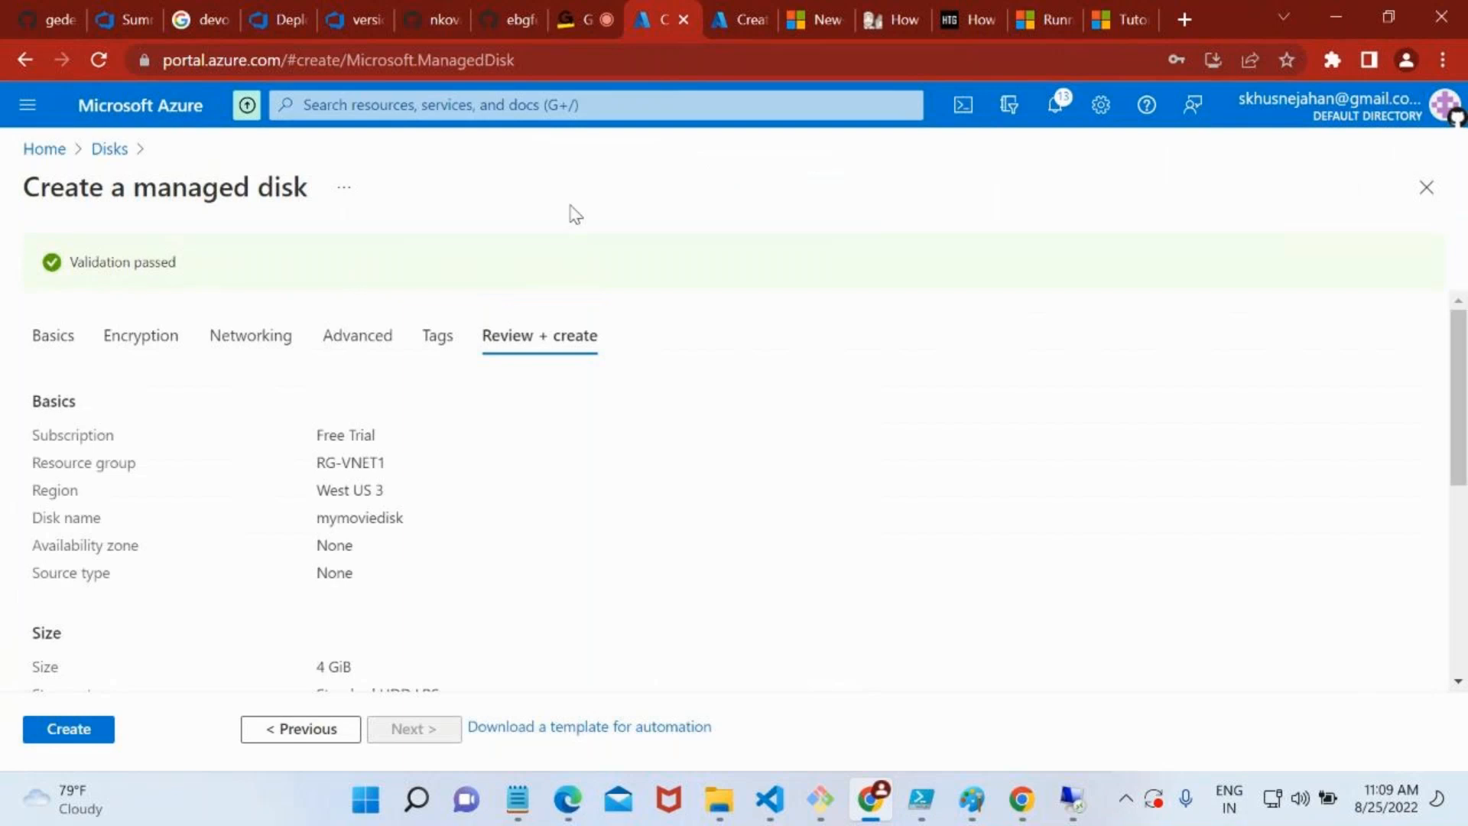
left_click(94, 737)
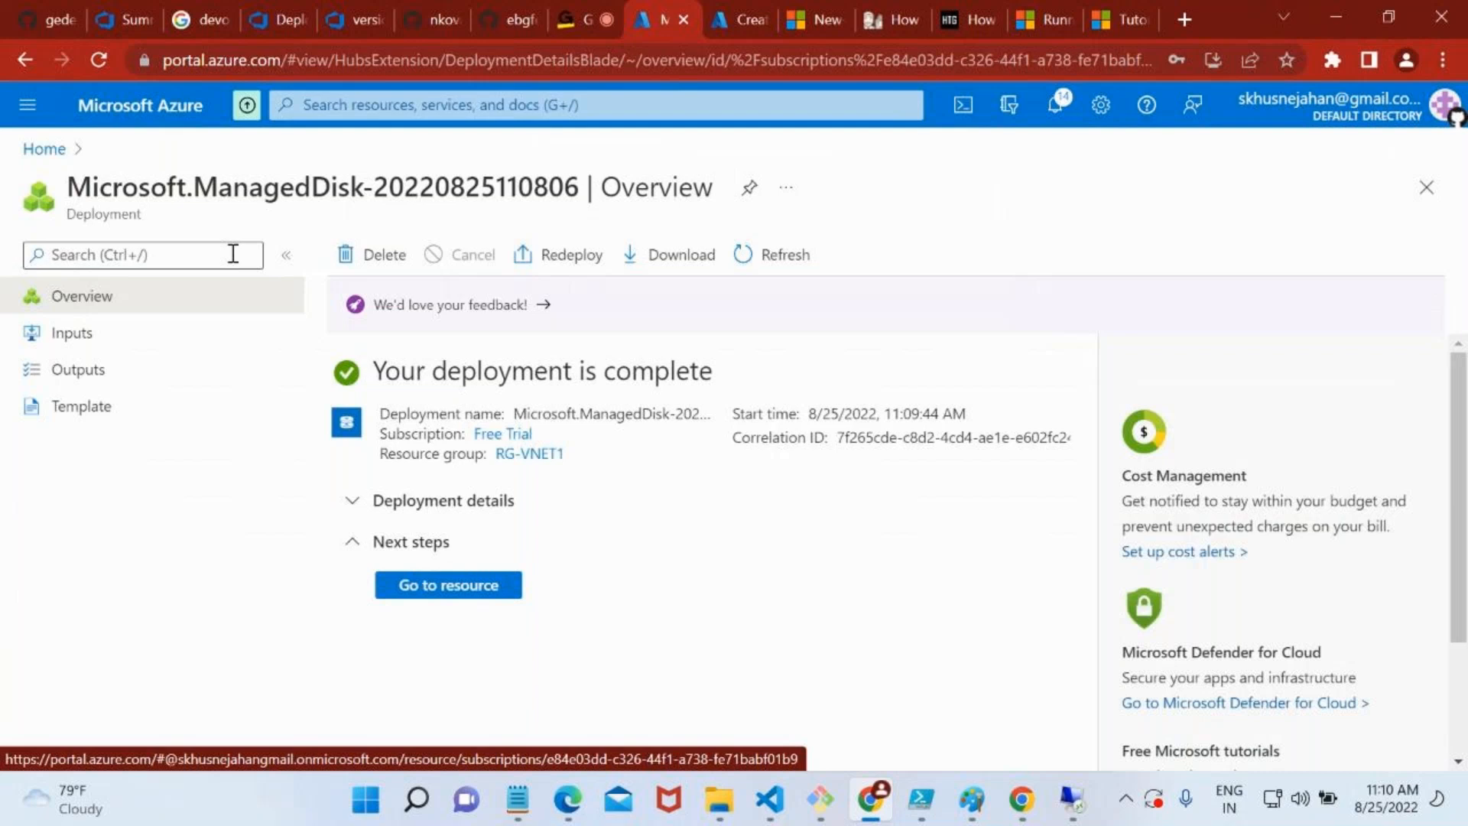
Open mymoviedisk from resource group RG-VNET1 and review its overview
left_click(540, 456)
scroll(646, 604, "down", 1)
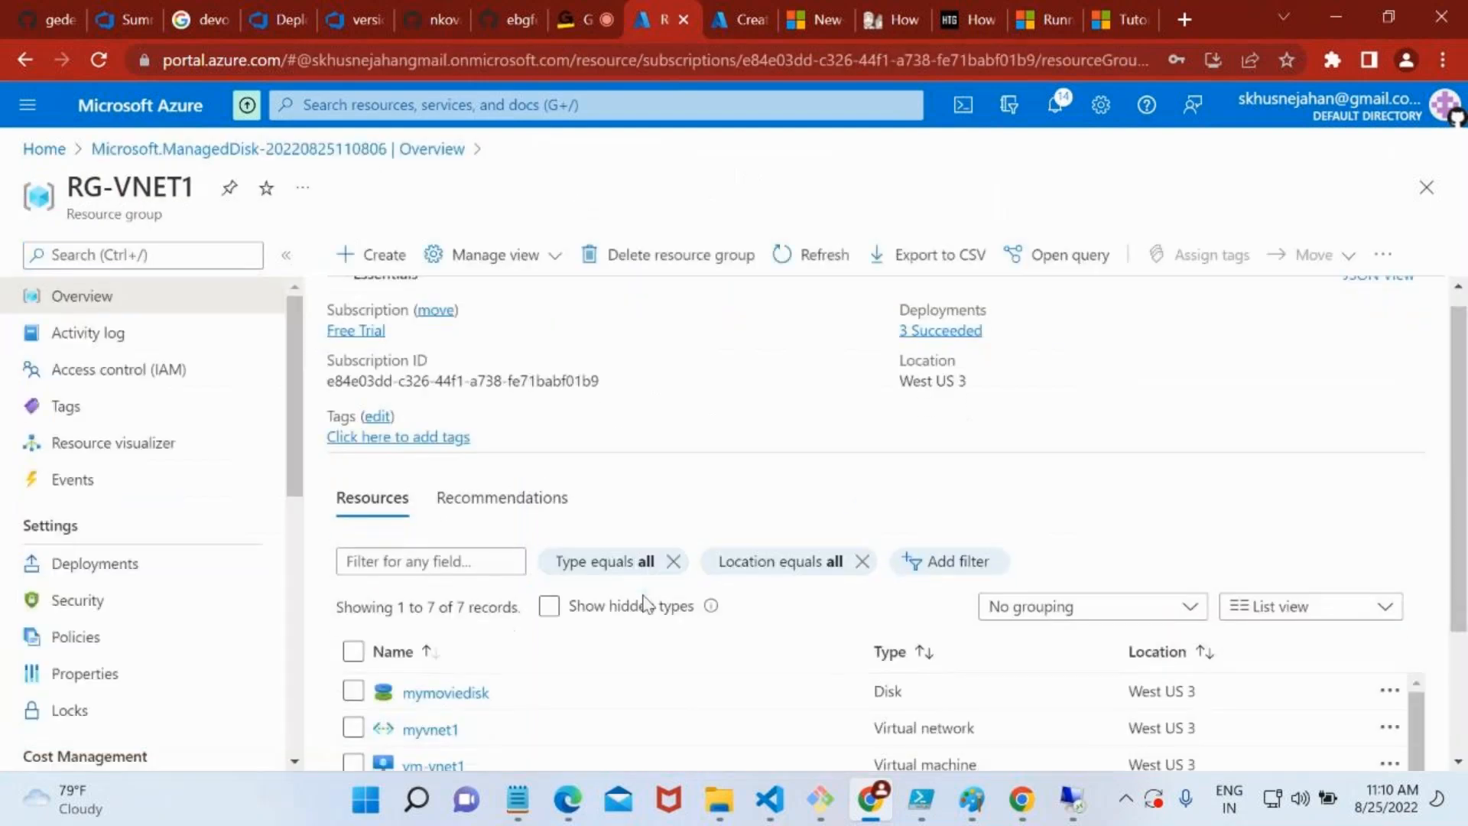
scroll(646, 604, "down", 2)
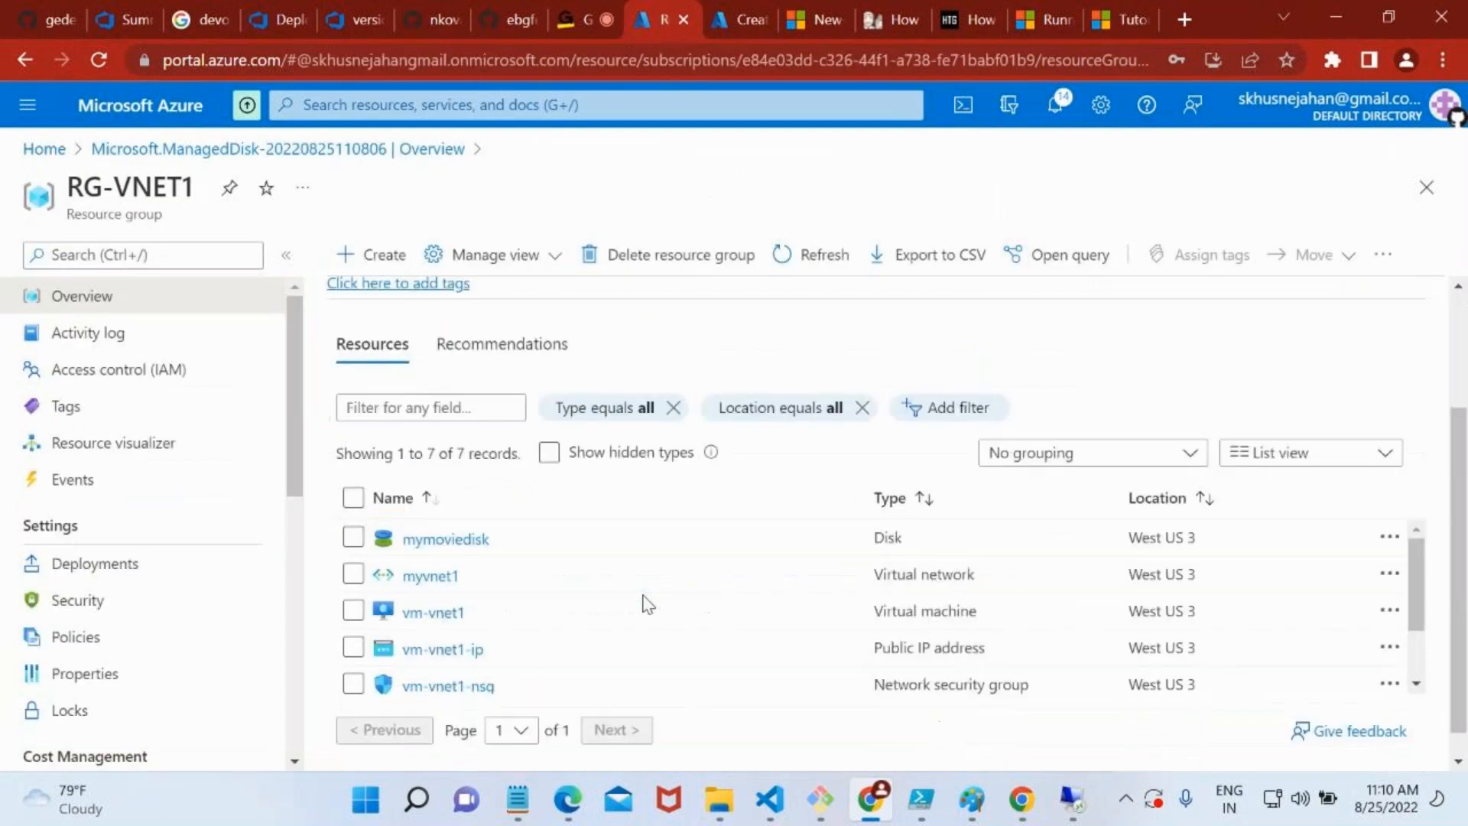
left_click(474, 547)
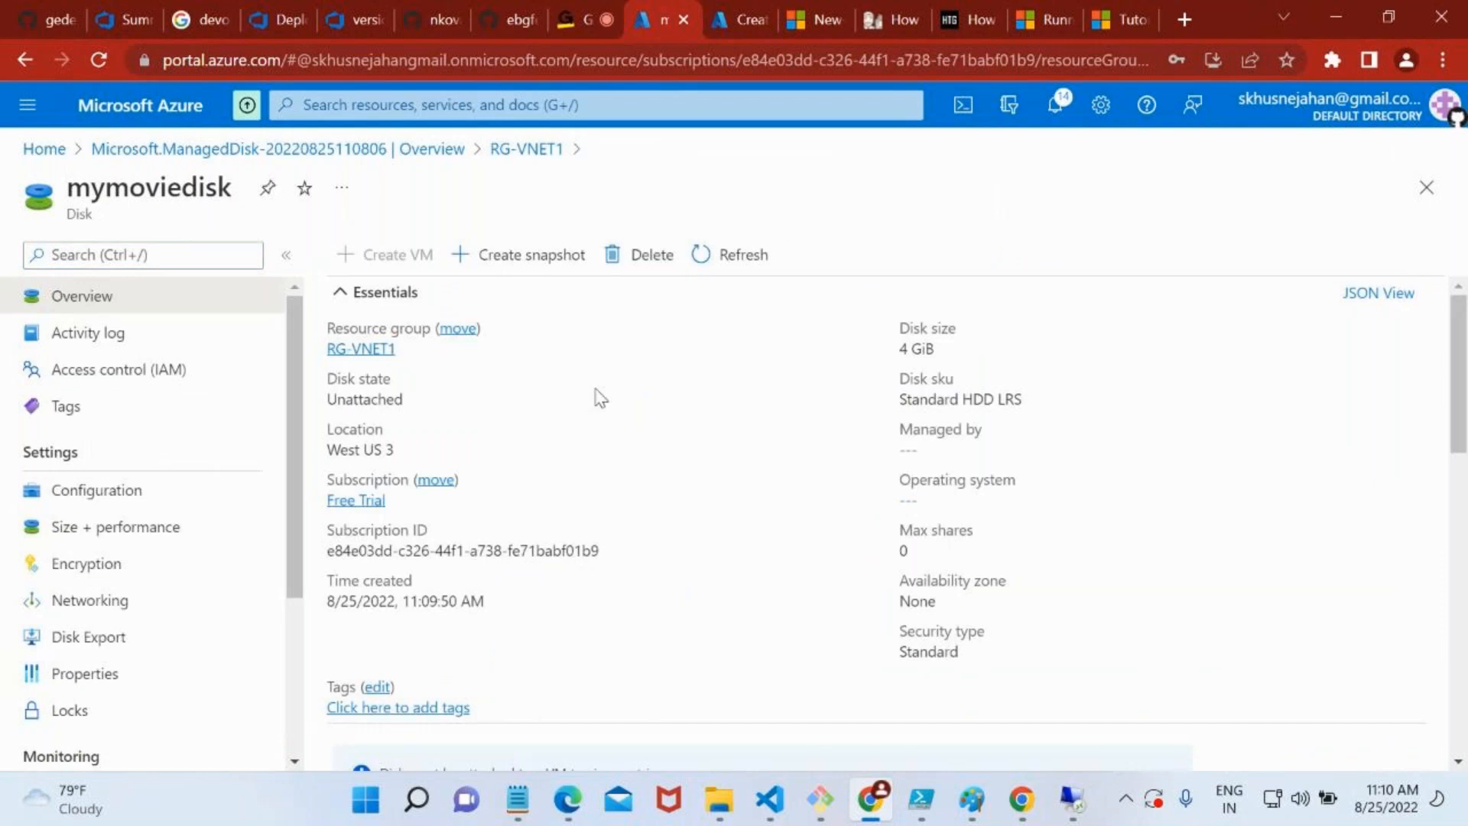
scroll(420, 673, "down", 4)
scroll(425, 677, "up", 4)
Inspect mymoviedisk's shared disk and bursting configuration, and its size and performance options
left_click(178, 523)
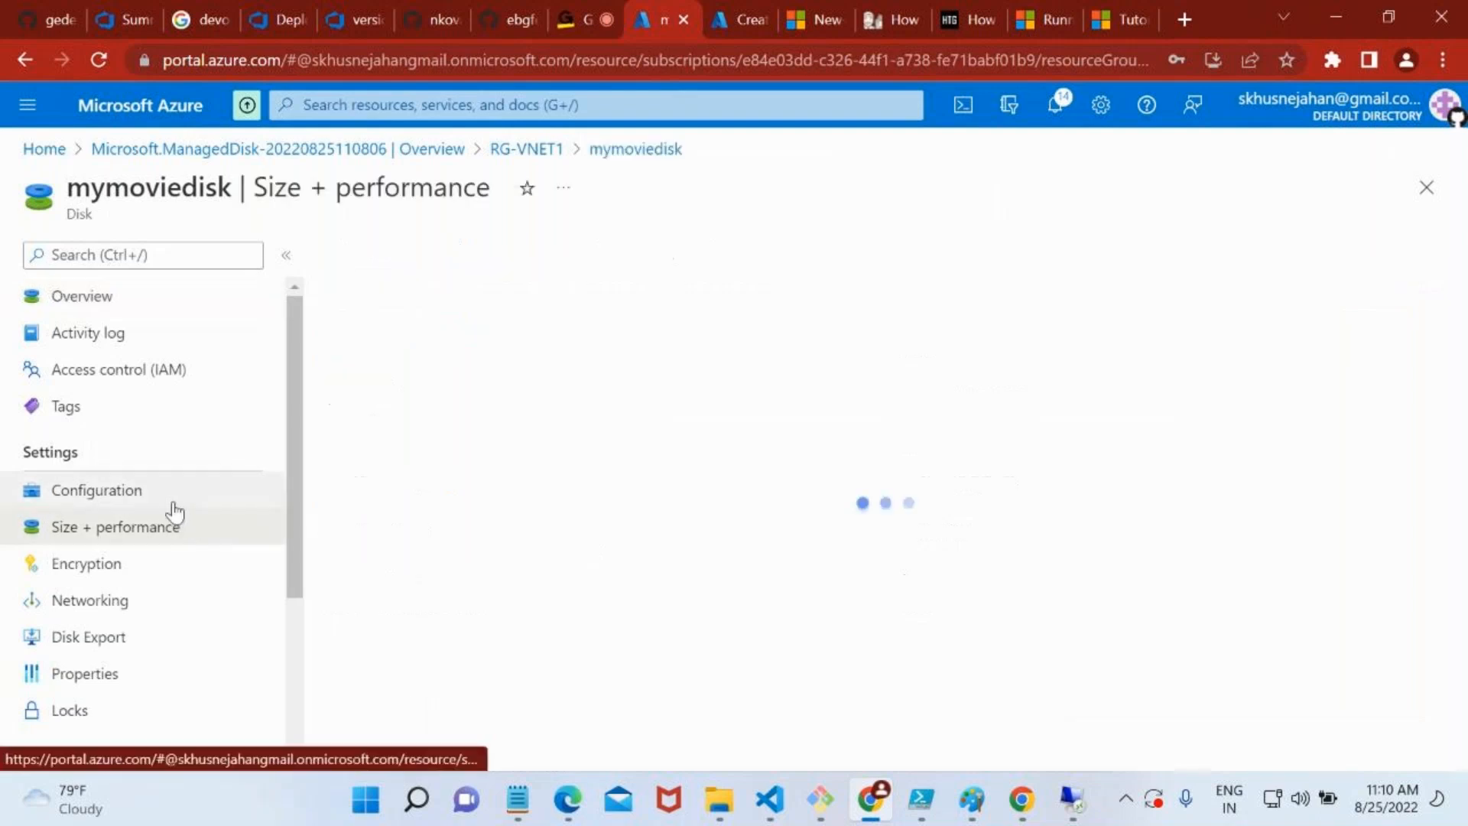
left_click(171, 501)
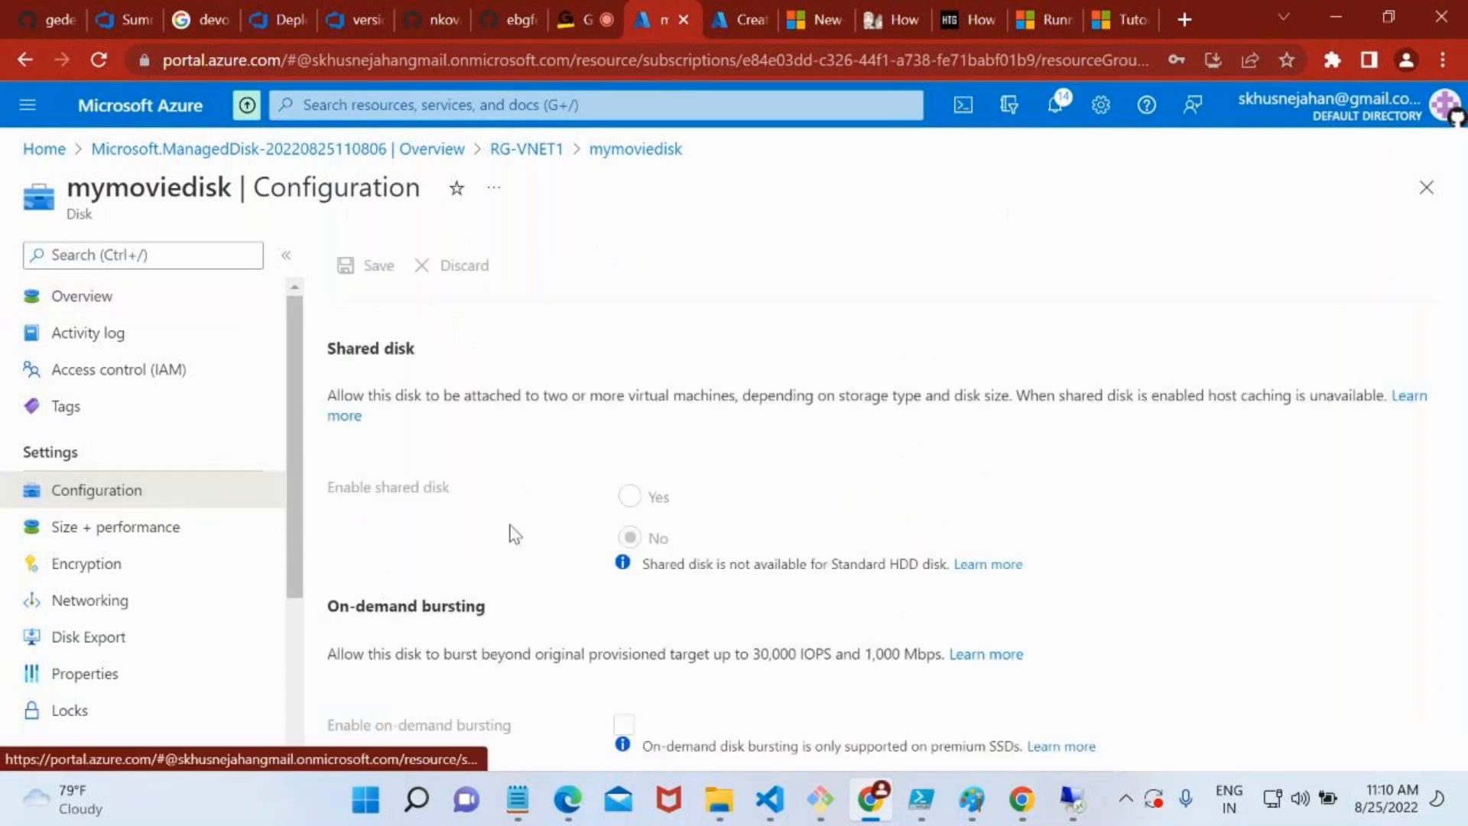
left_click(201, 531)
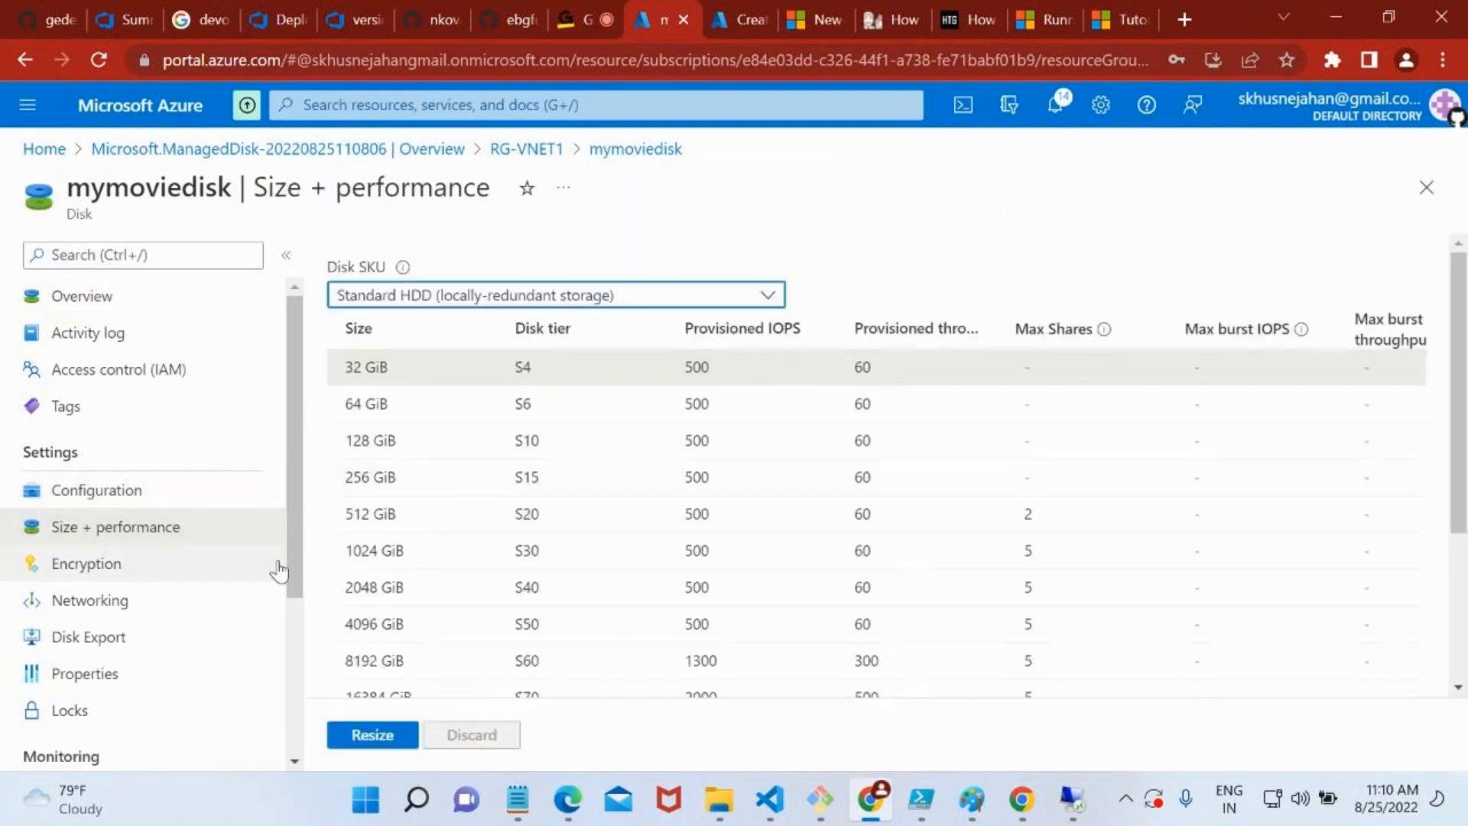
Examine mymoviedisk's custom disk size and the rest of its settings sections
scroll(145, 565, "down", 3)
scroll(469, 607, "down", 3)
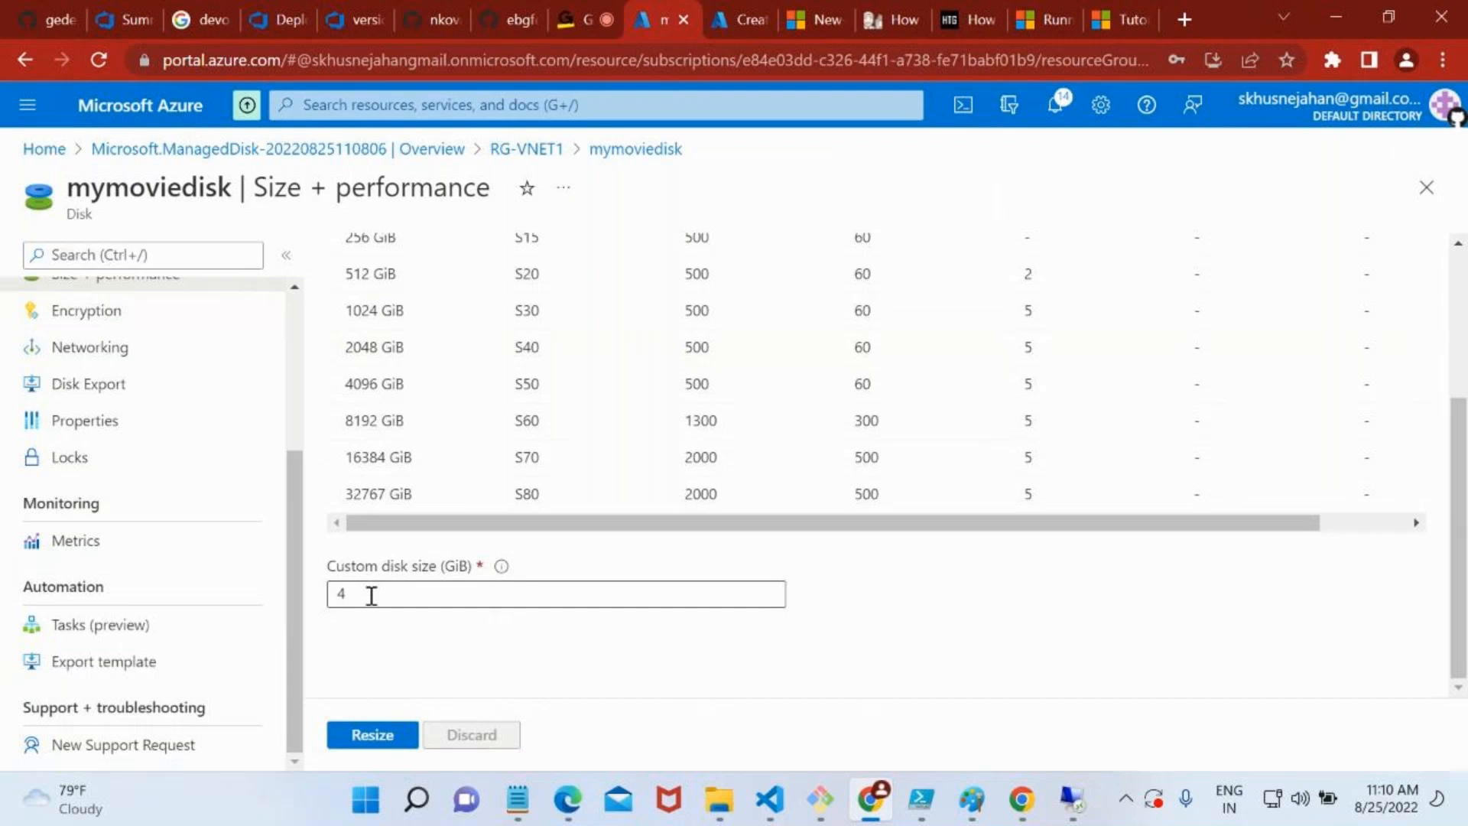
scroll(222, 378, "up", 3)
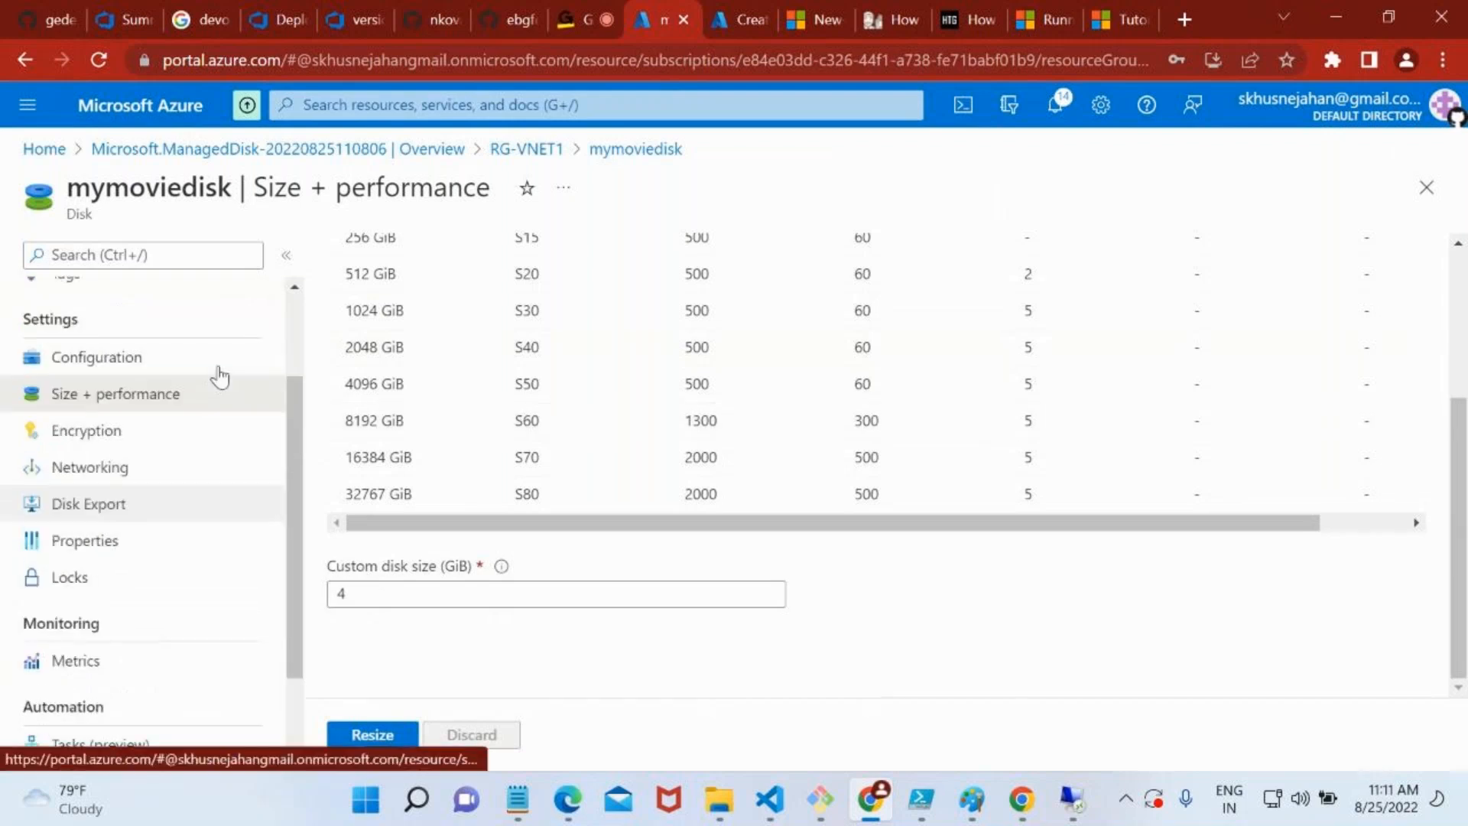
scroll(178, 535, "down", 3)
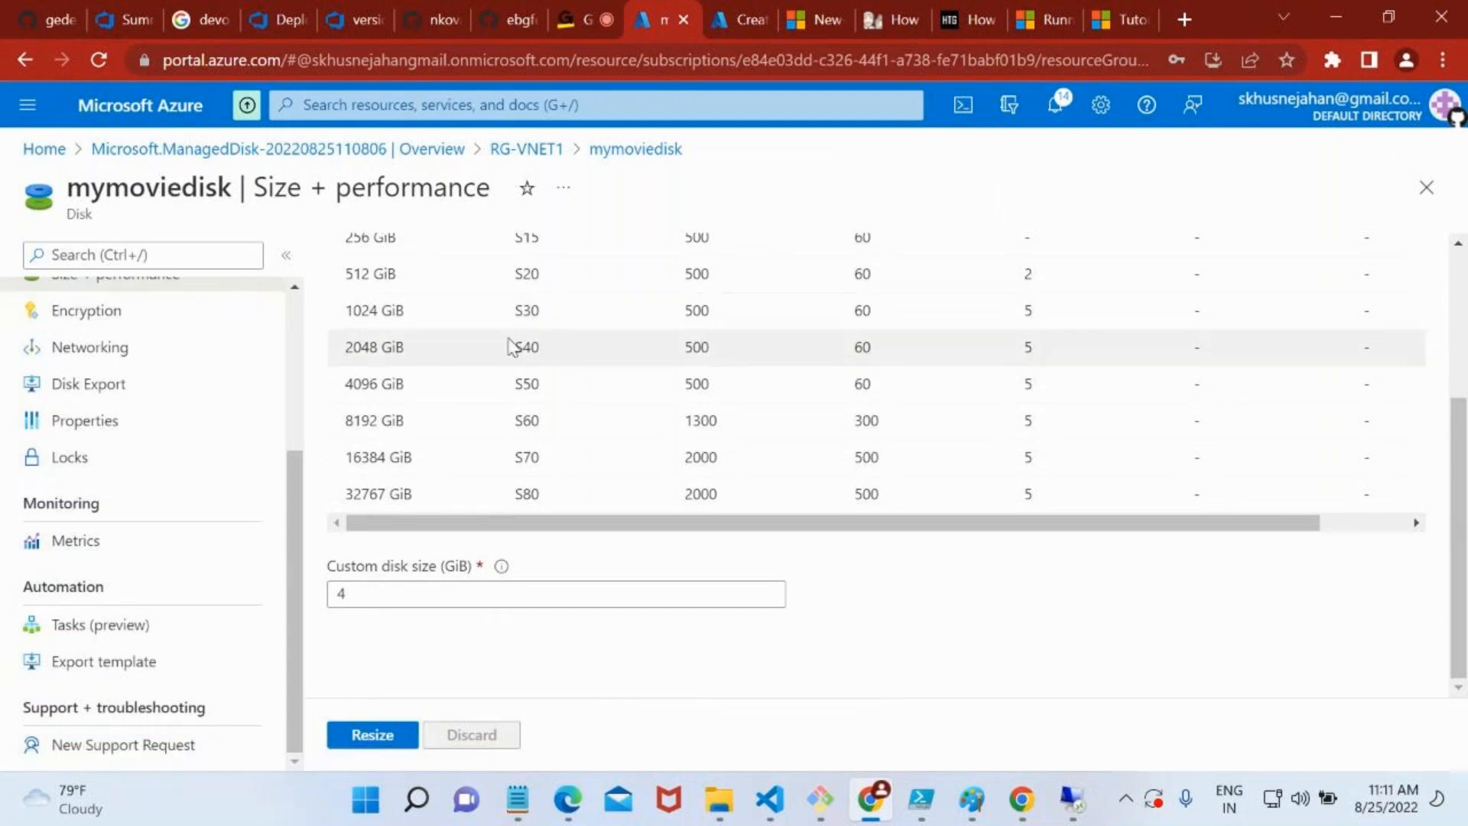
Open the disk settings of virtual machine vm-vnet1 and review its OS disk and data disks sections
left_click(497, 108)
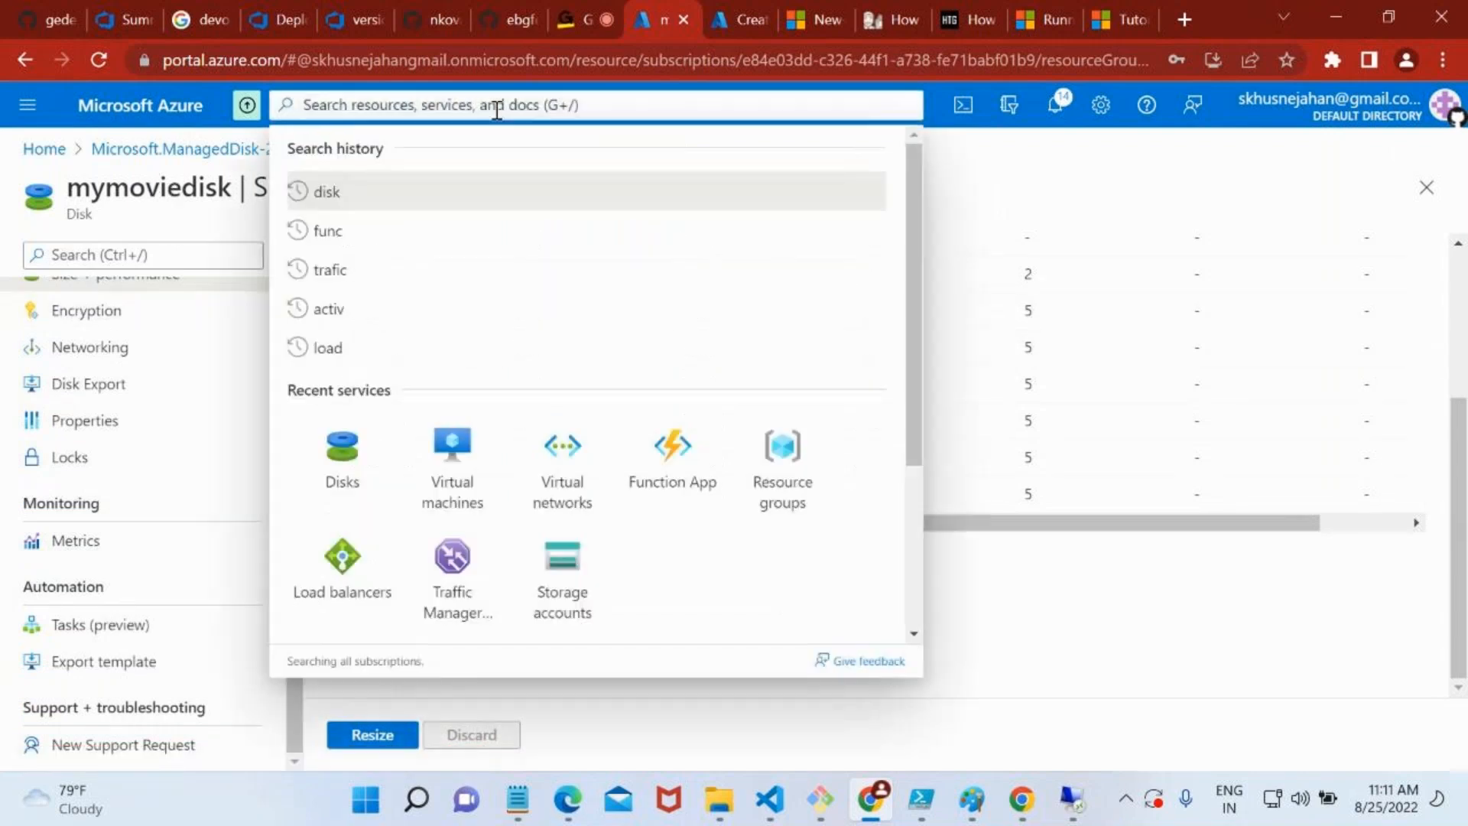
left_click(459, 480)
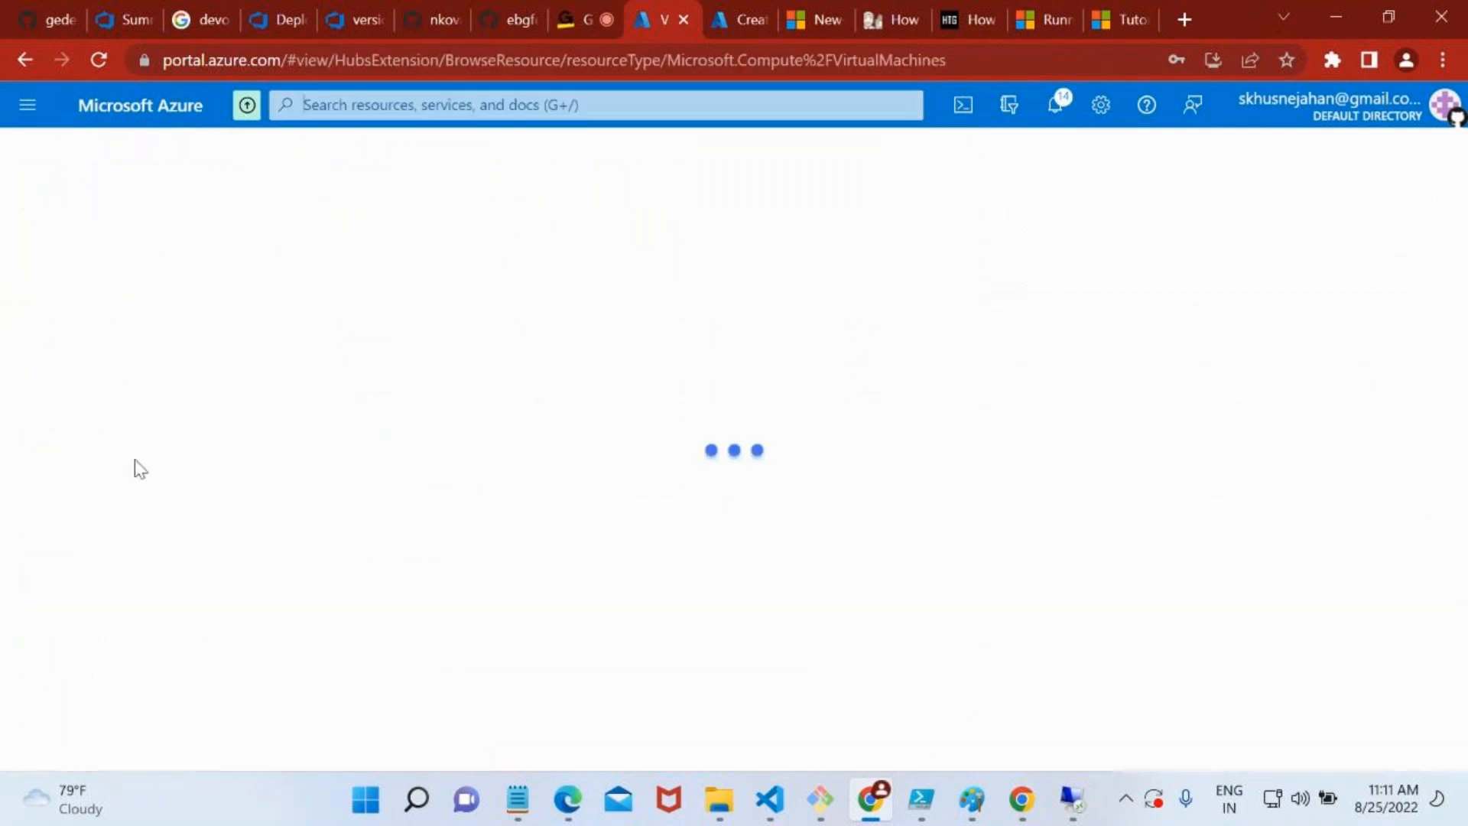
left_click(107, 434)
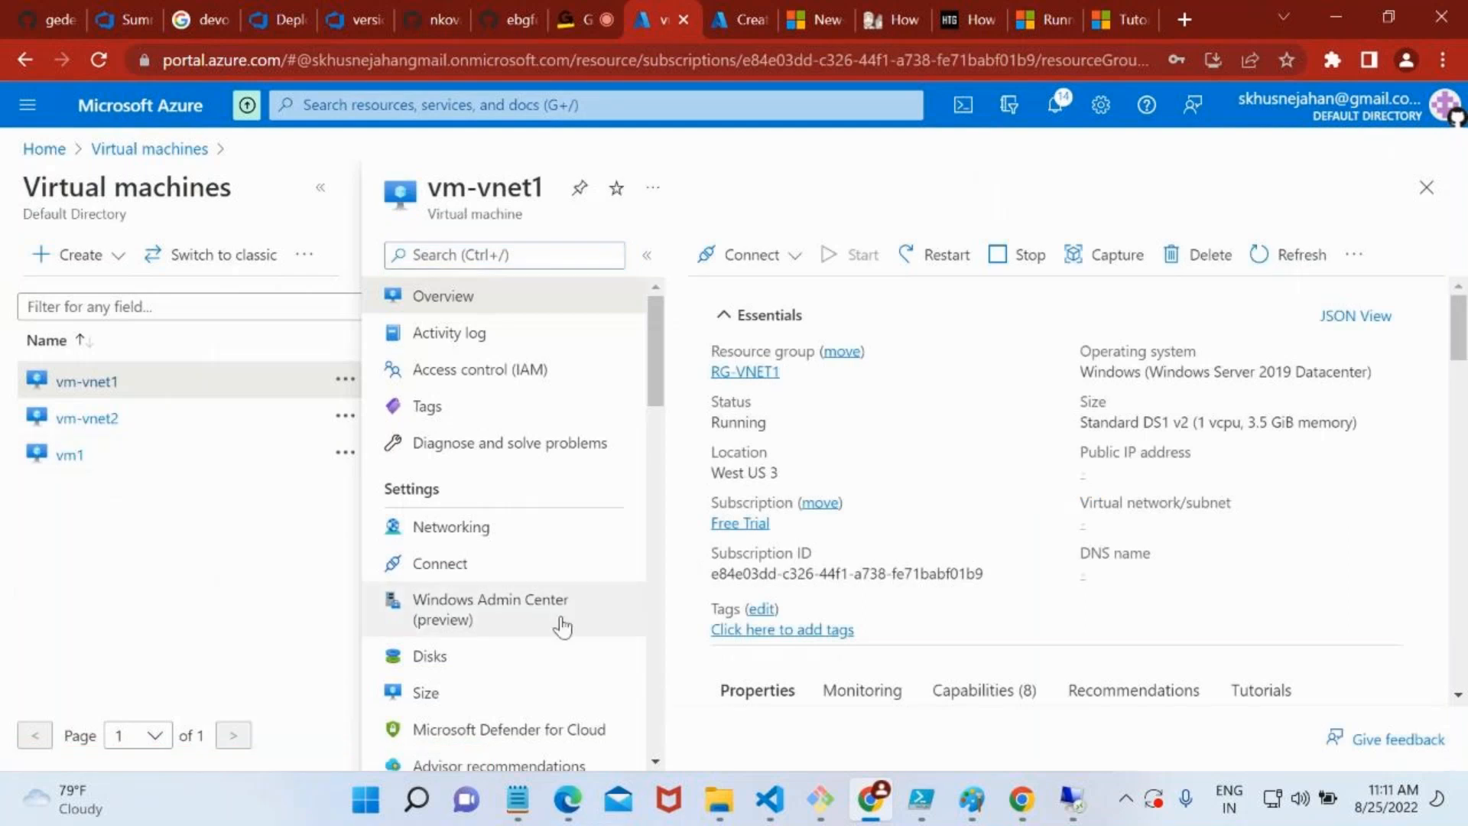
left_click(477, 657)
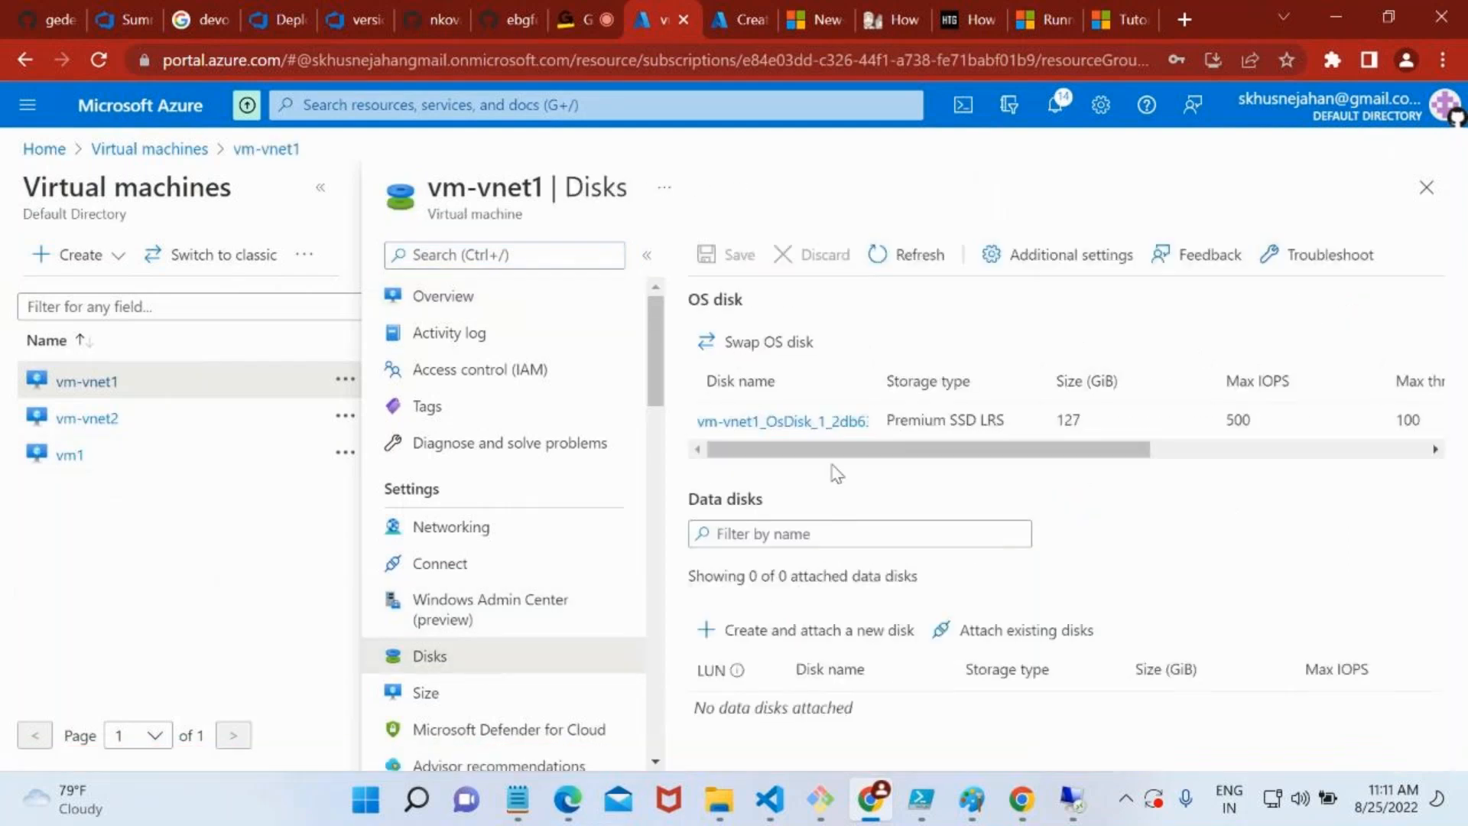
left_click_drag(699, 499, 761, 497)
left_click_drag(748, 319, 693, 304)
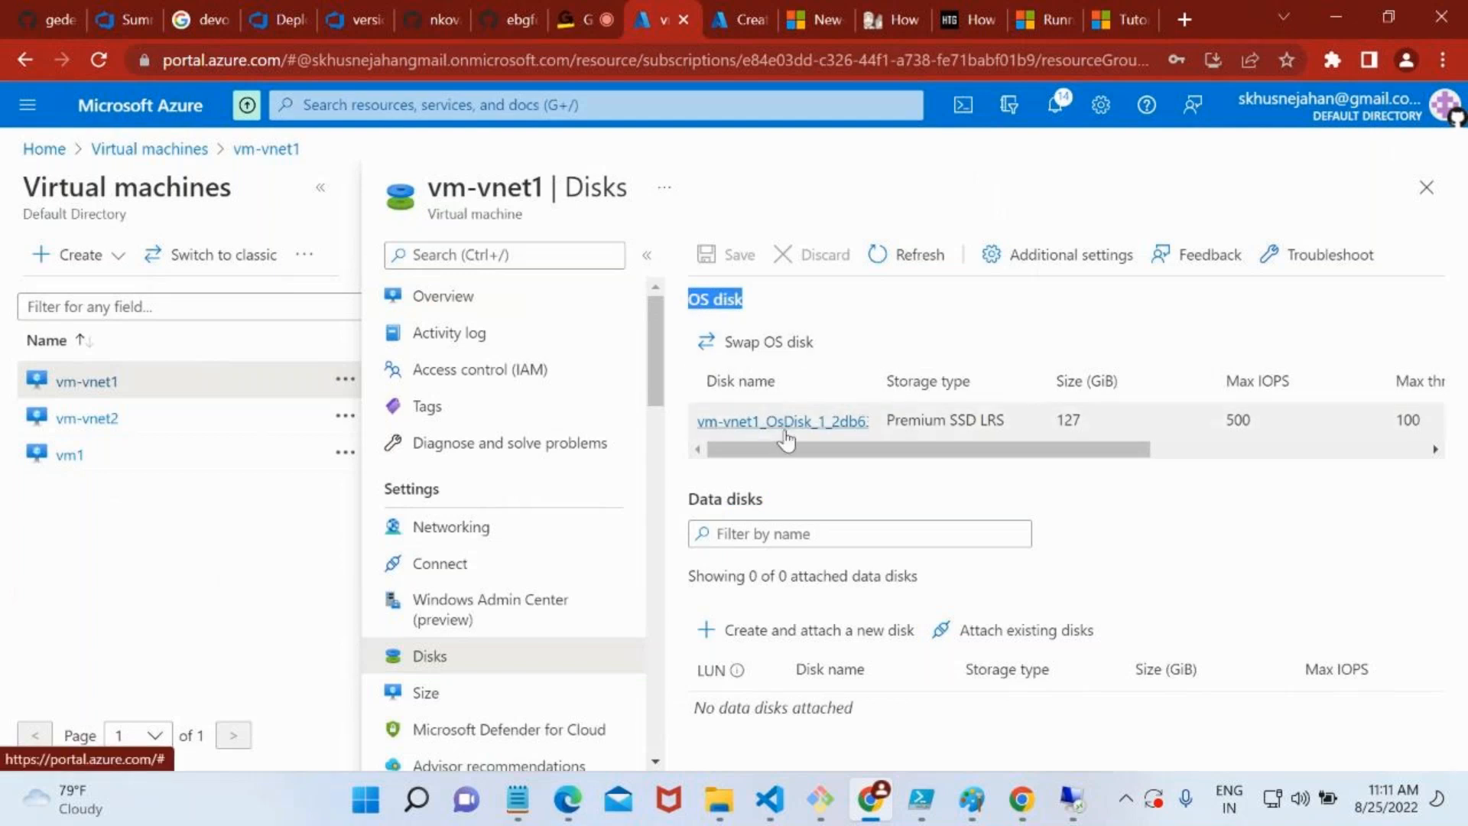
left_click_drag(764, 498, 693, 499)
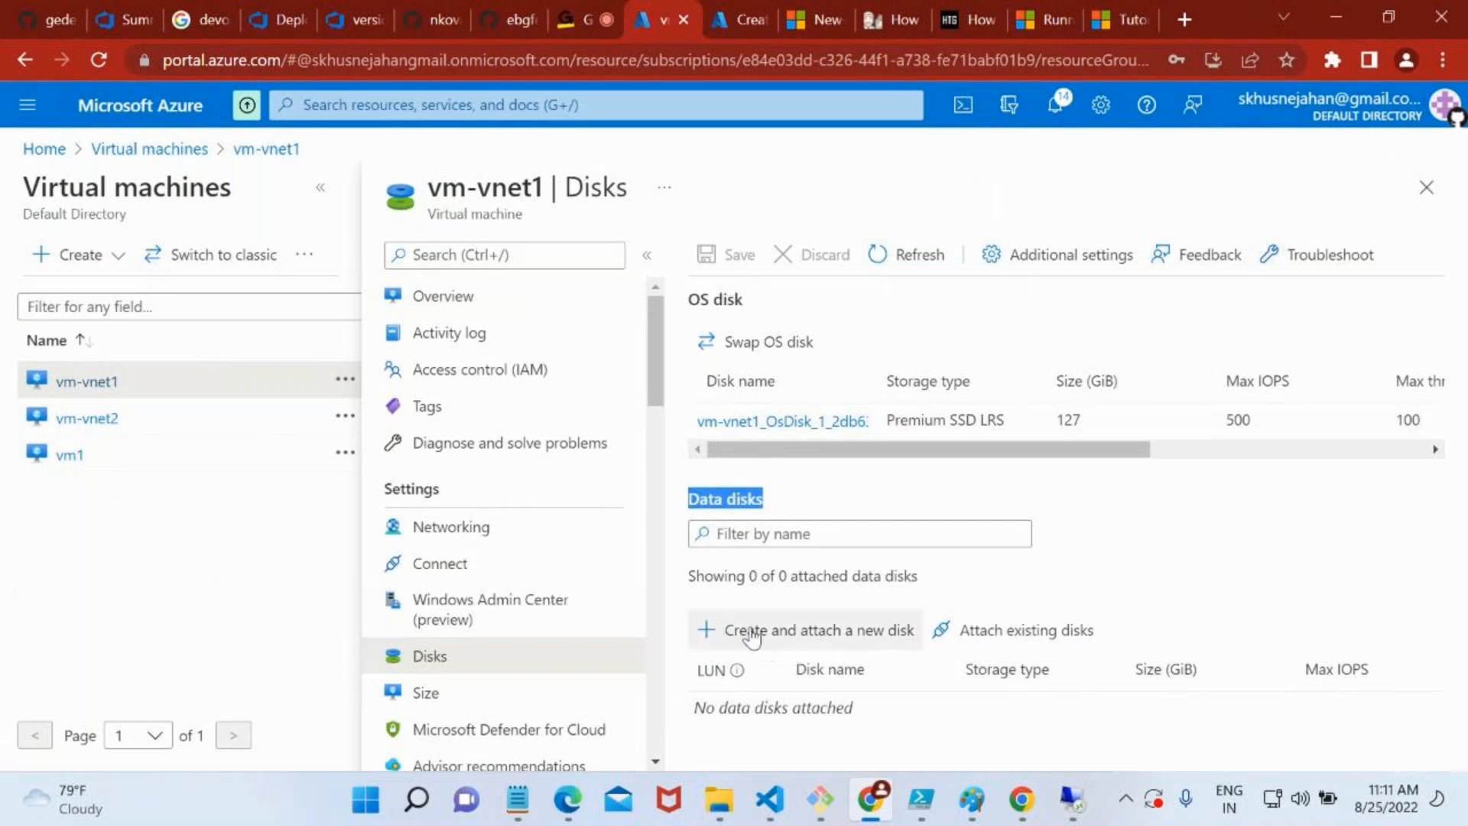
Attach the existing disk mymoviedisk to vm-vnet1 as a data disk on LUN 0 and save the change
left_click(1020, 643)
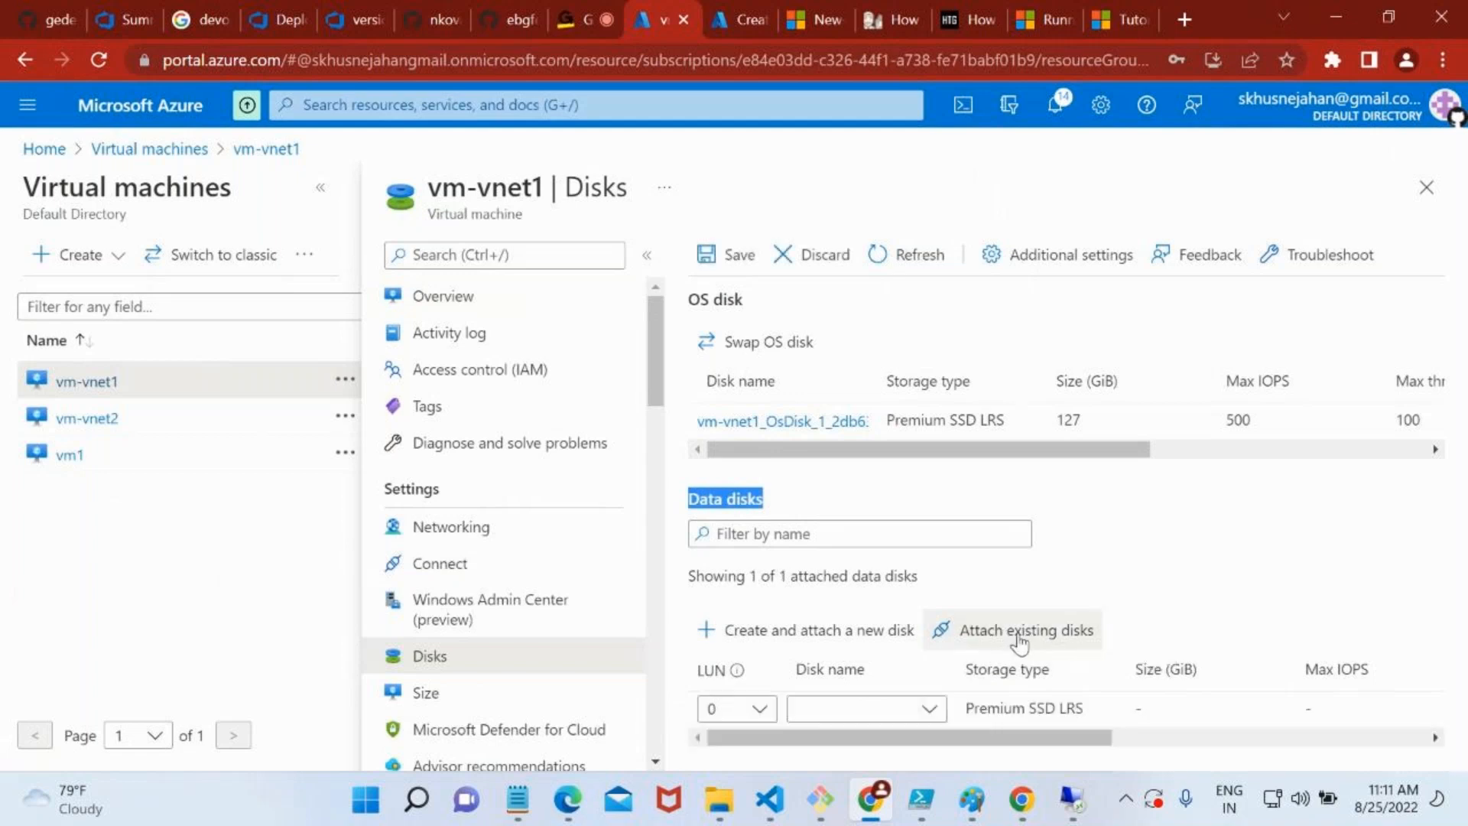
left_click(737, 672)
left_click_drag(542, 610, 628, 608)
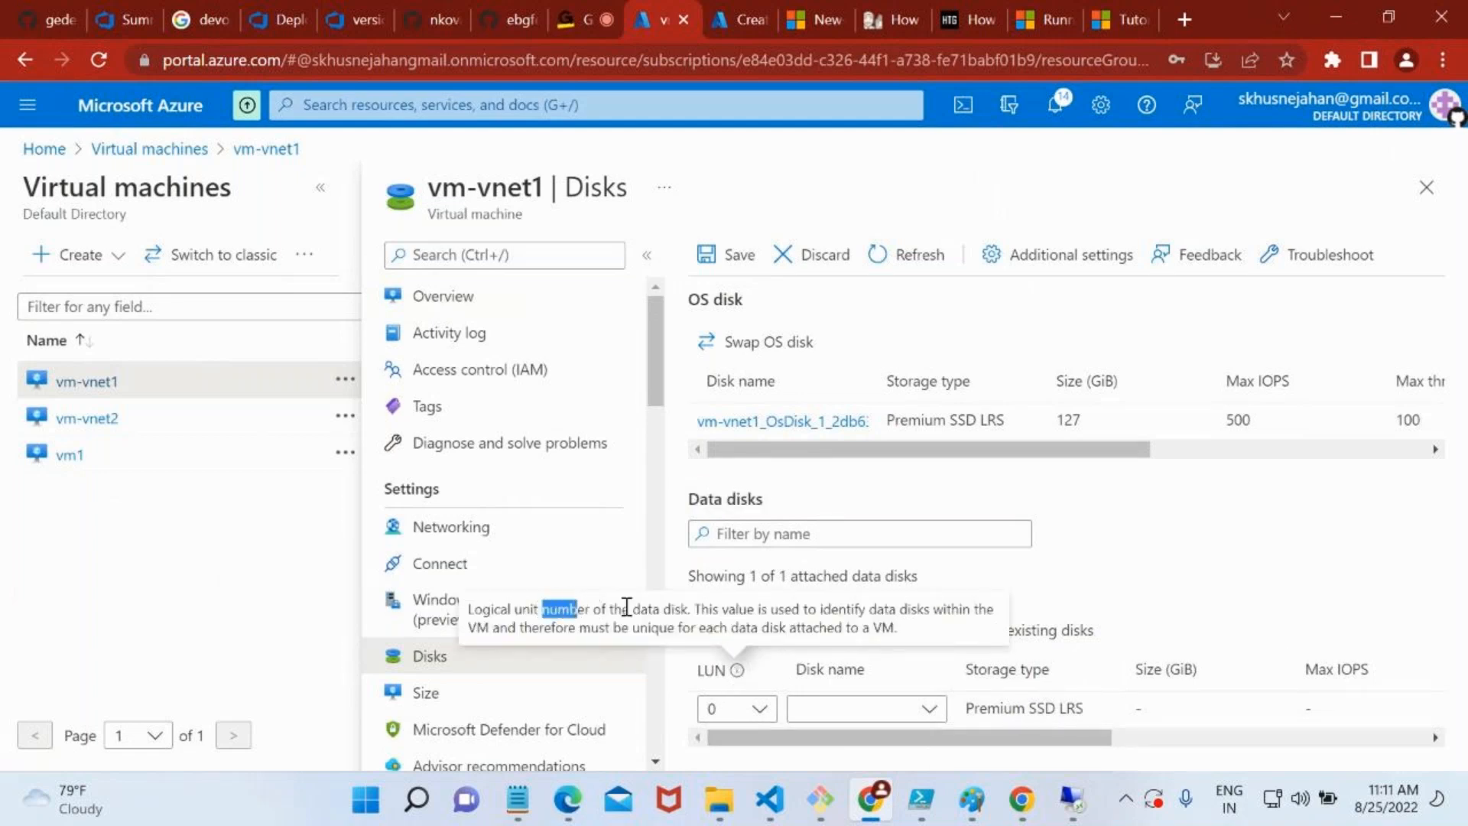
left_click(831, 723)
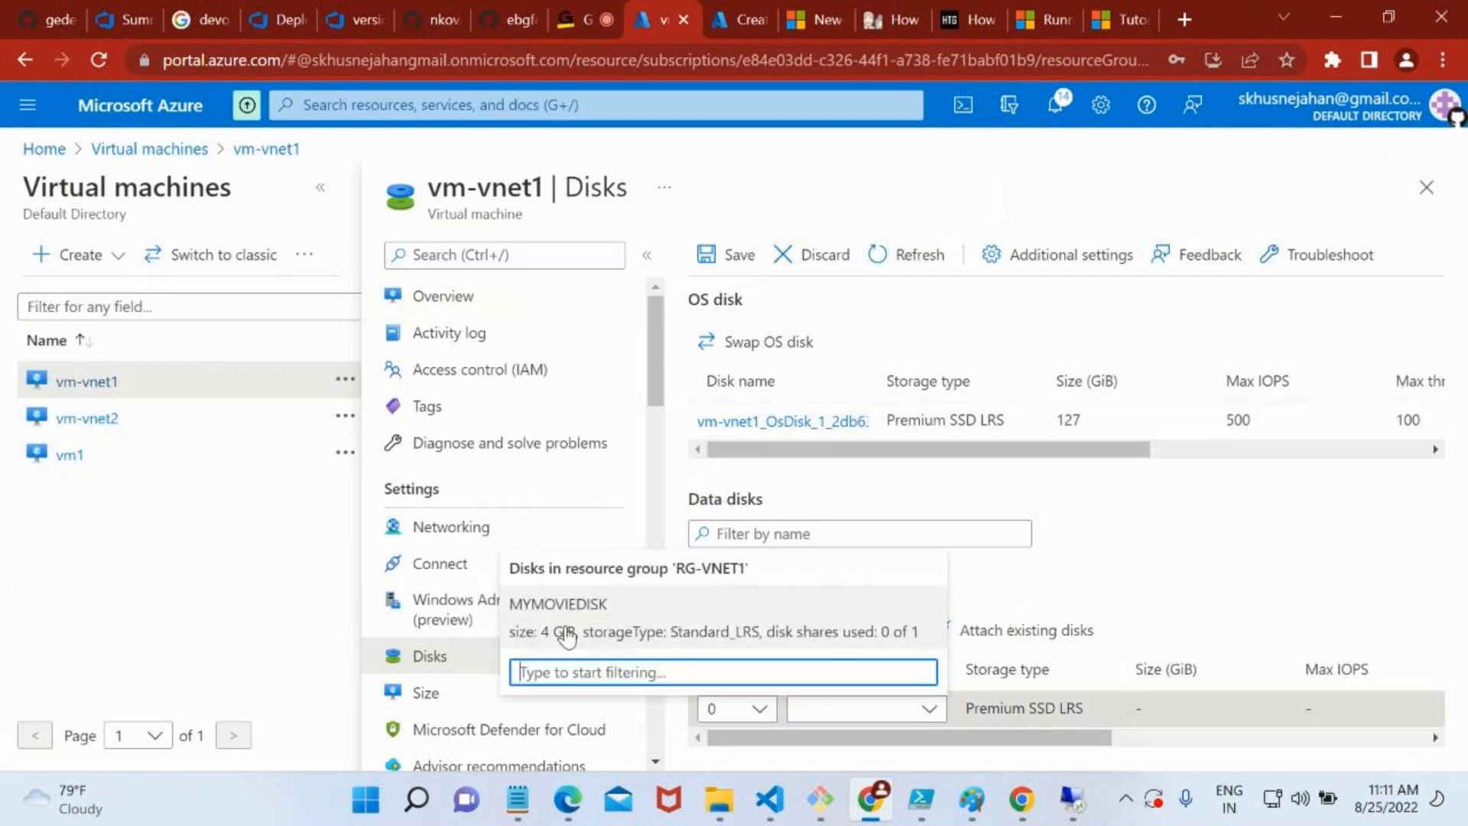
left_click(542, 622)
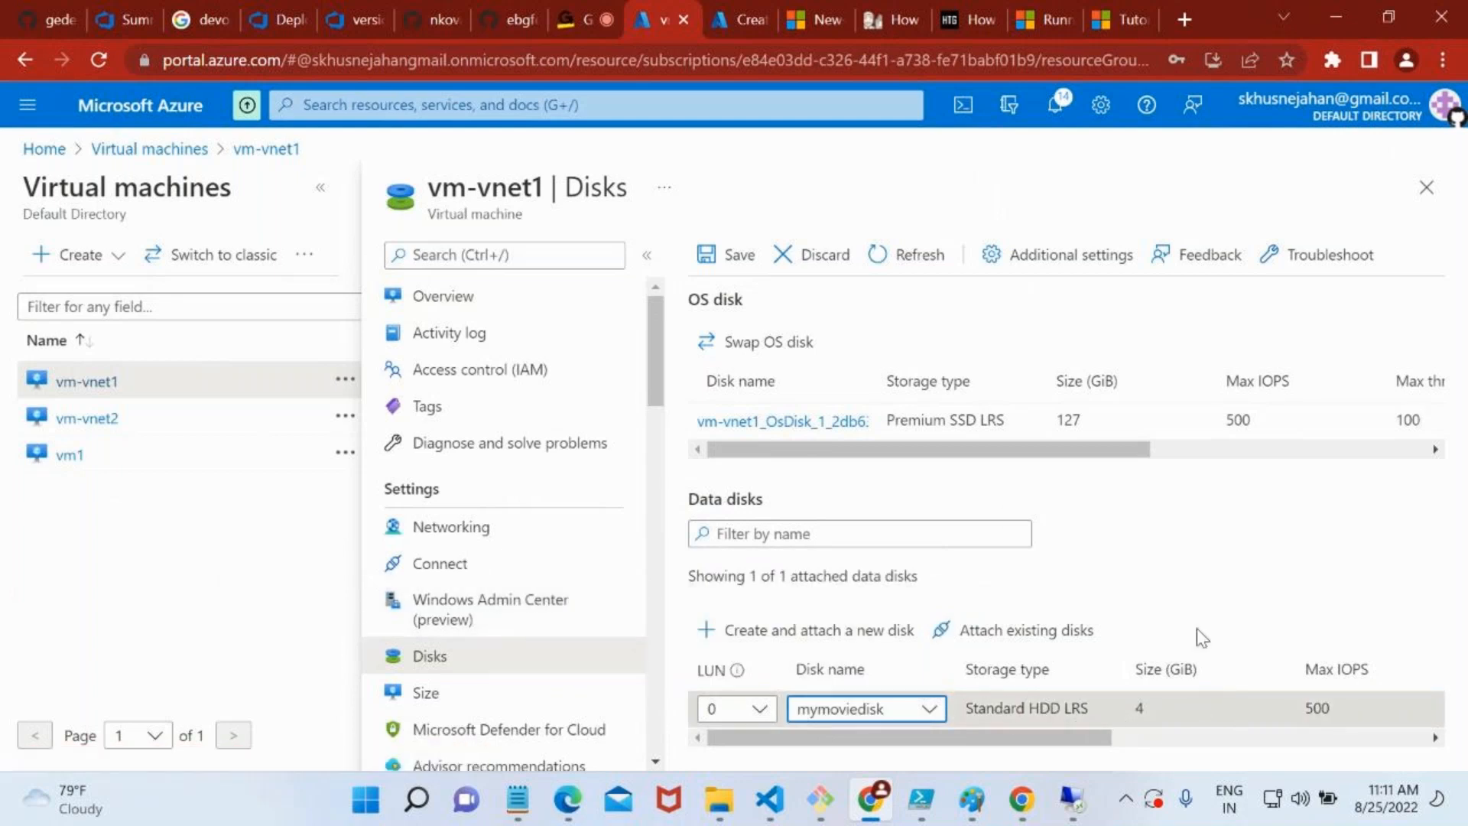
left_click(728, 260)
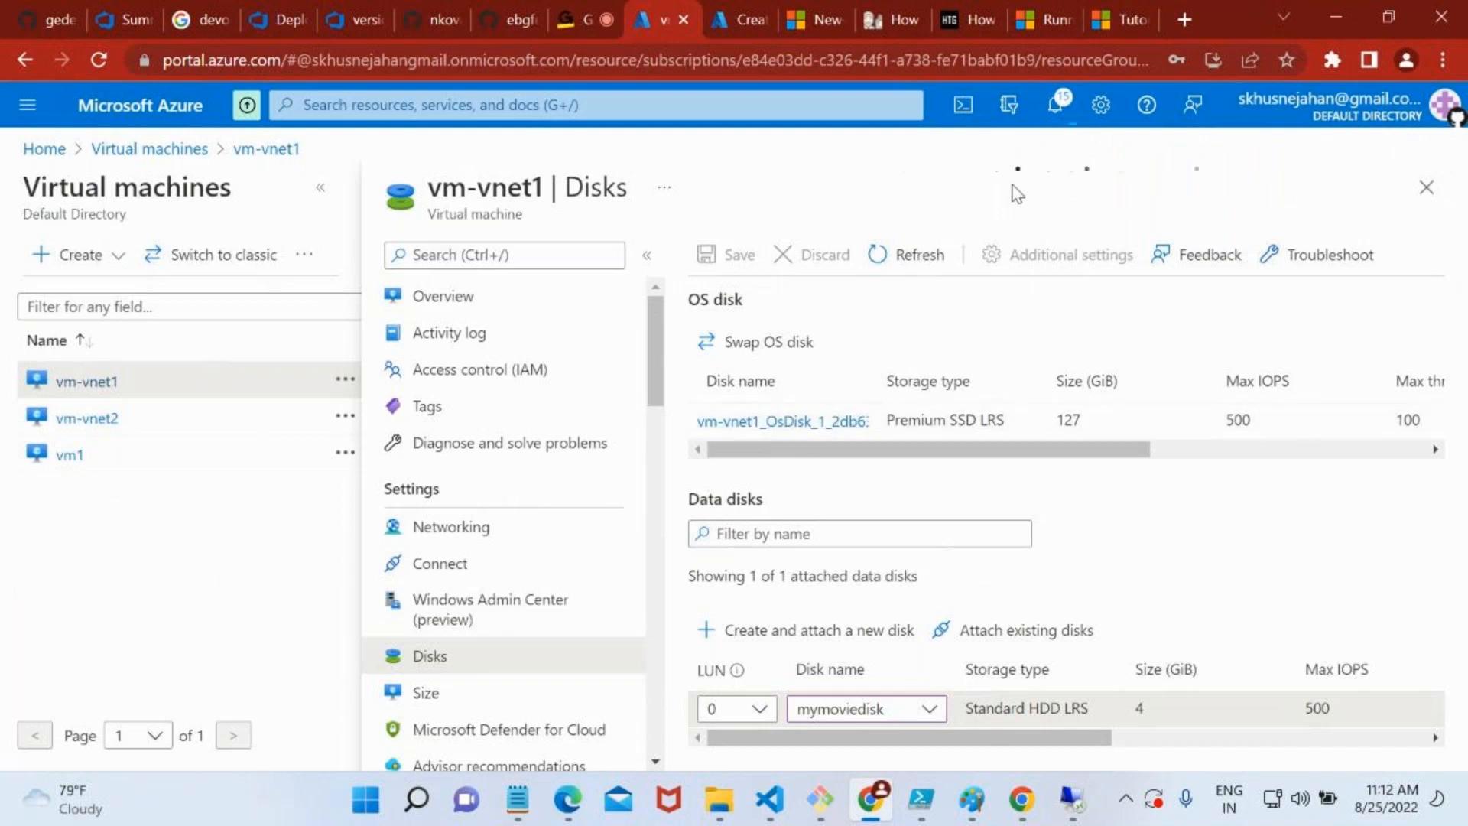
Disconnect the open Remote Desktop session to 20.168.39.220
left_click(1073, 799)
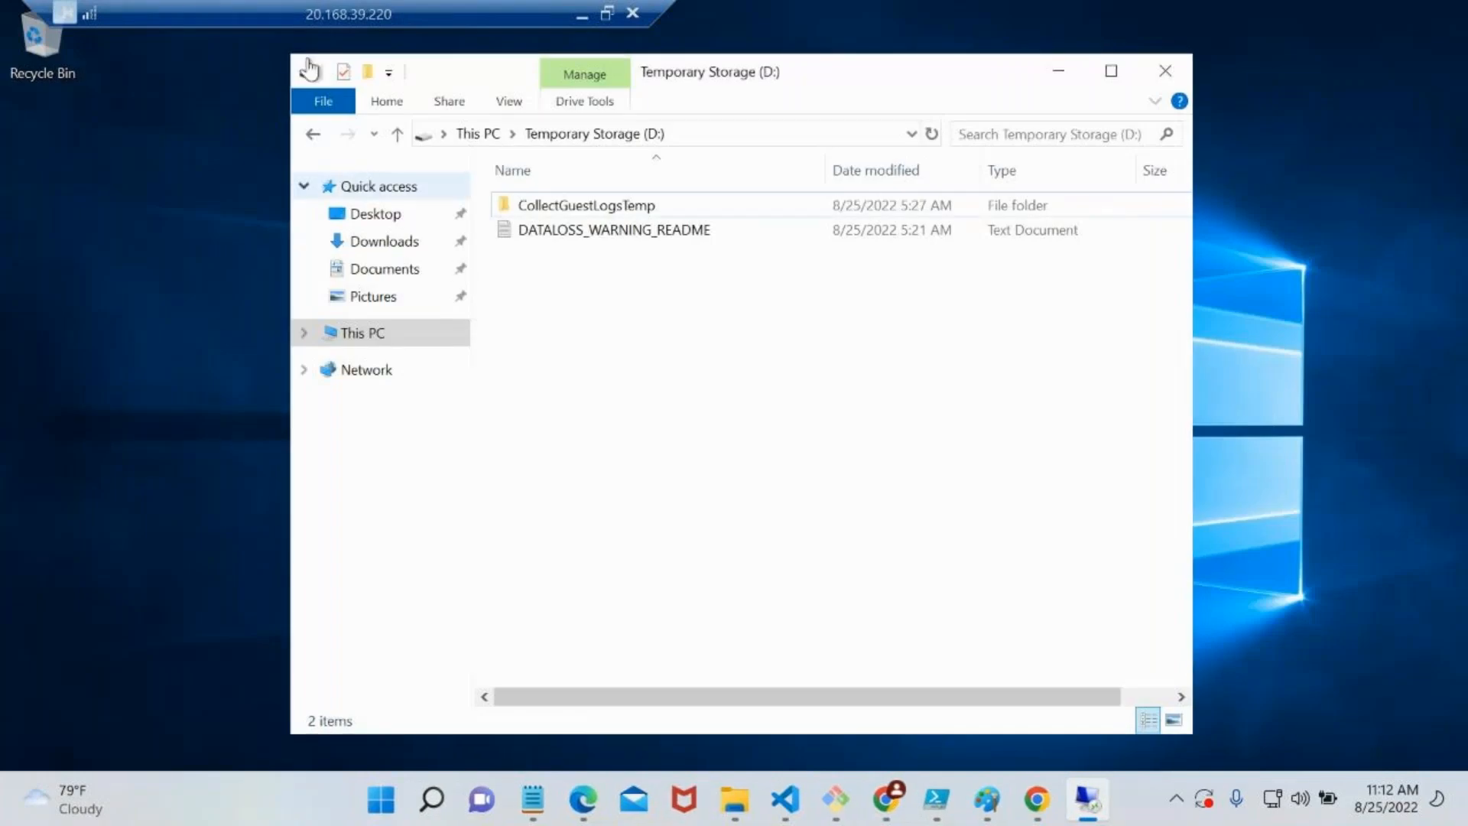
left_click(633, 14)
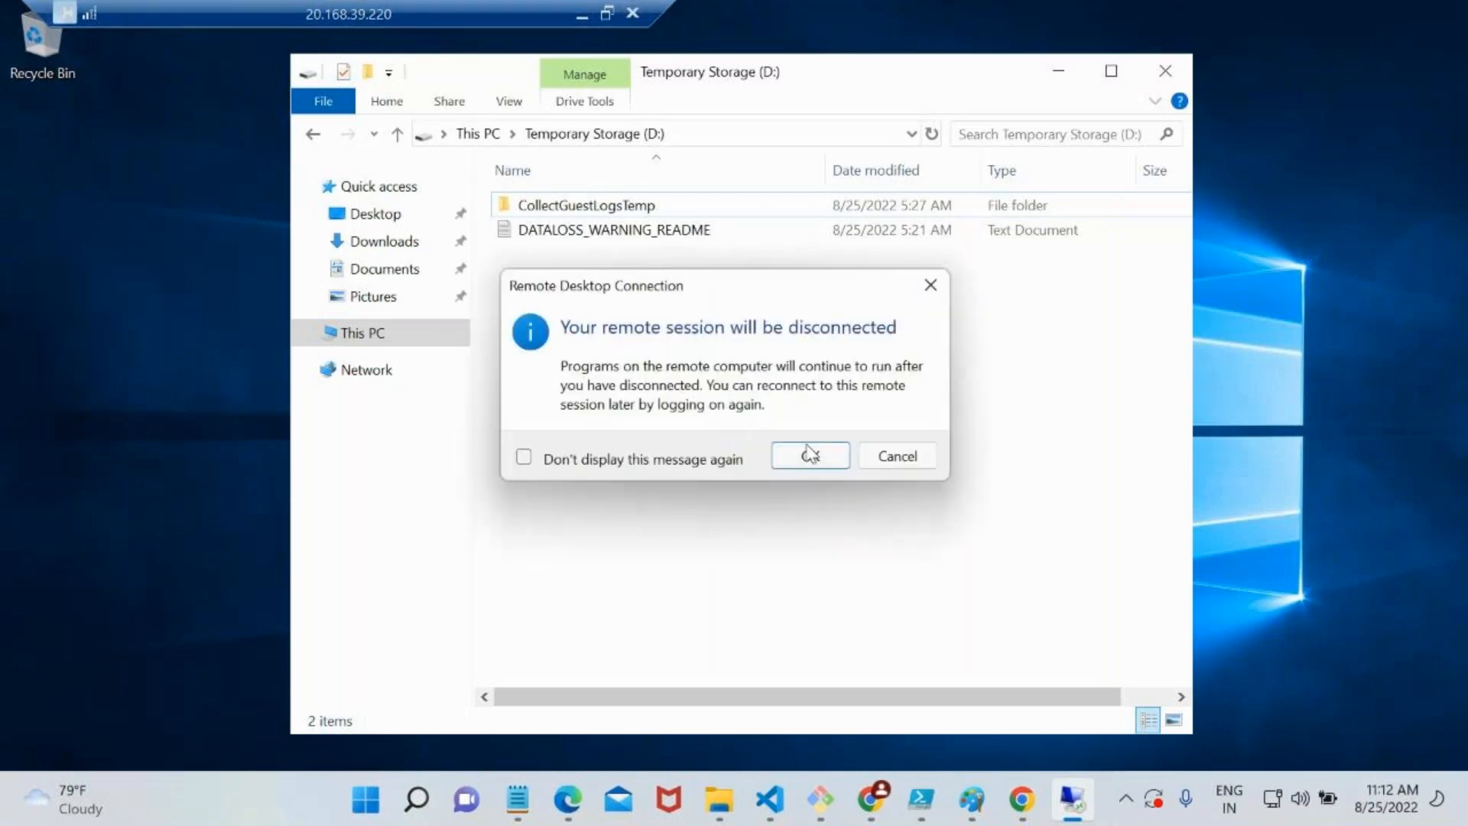
left_click(809, 454)
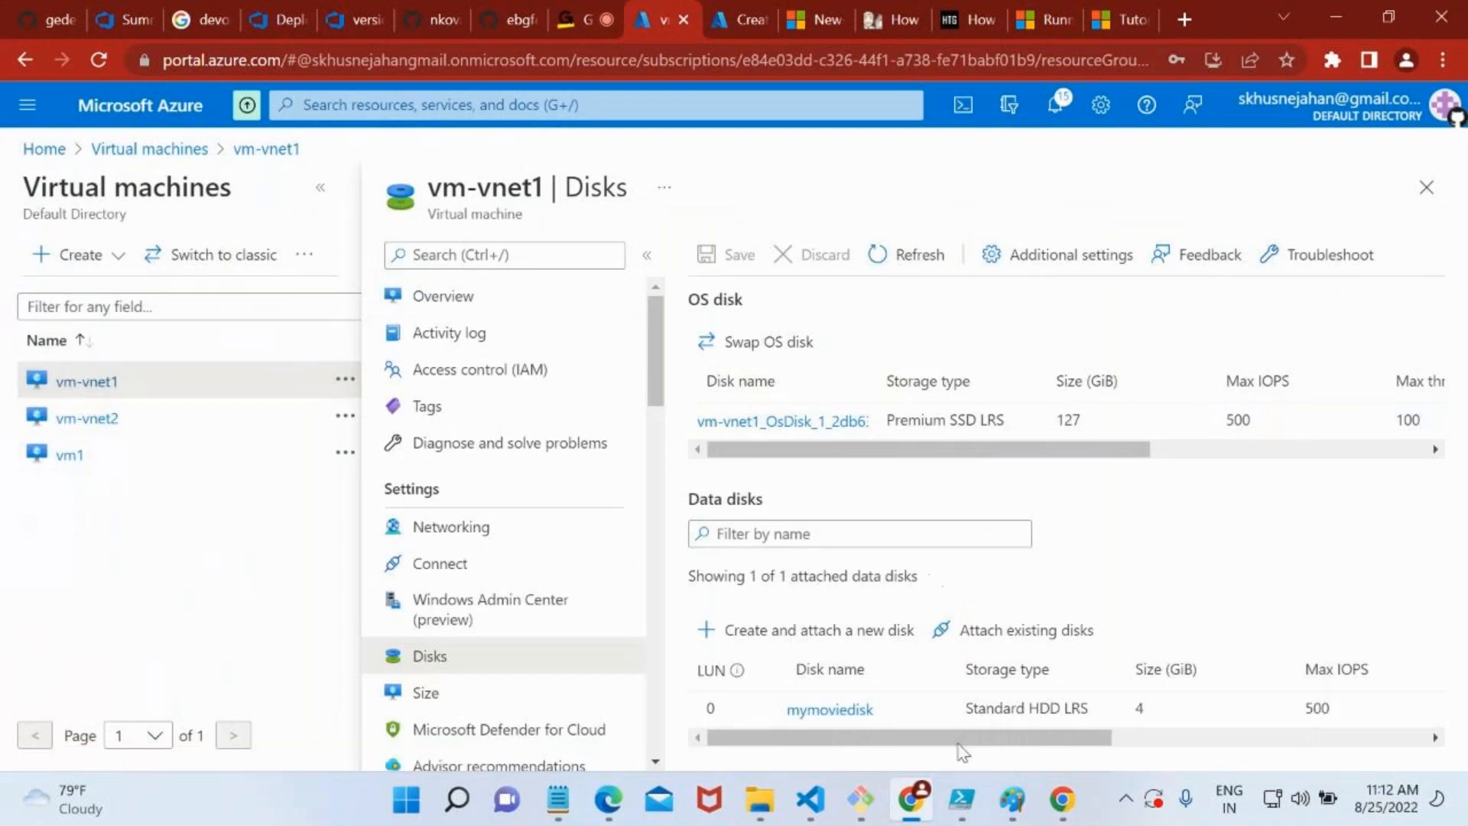
Copy vm-vnet1's public IP address, launch Remote Desktop with mstsc, and start a connection to 20.168.39.195
left_click(111, 384)
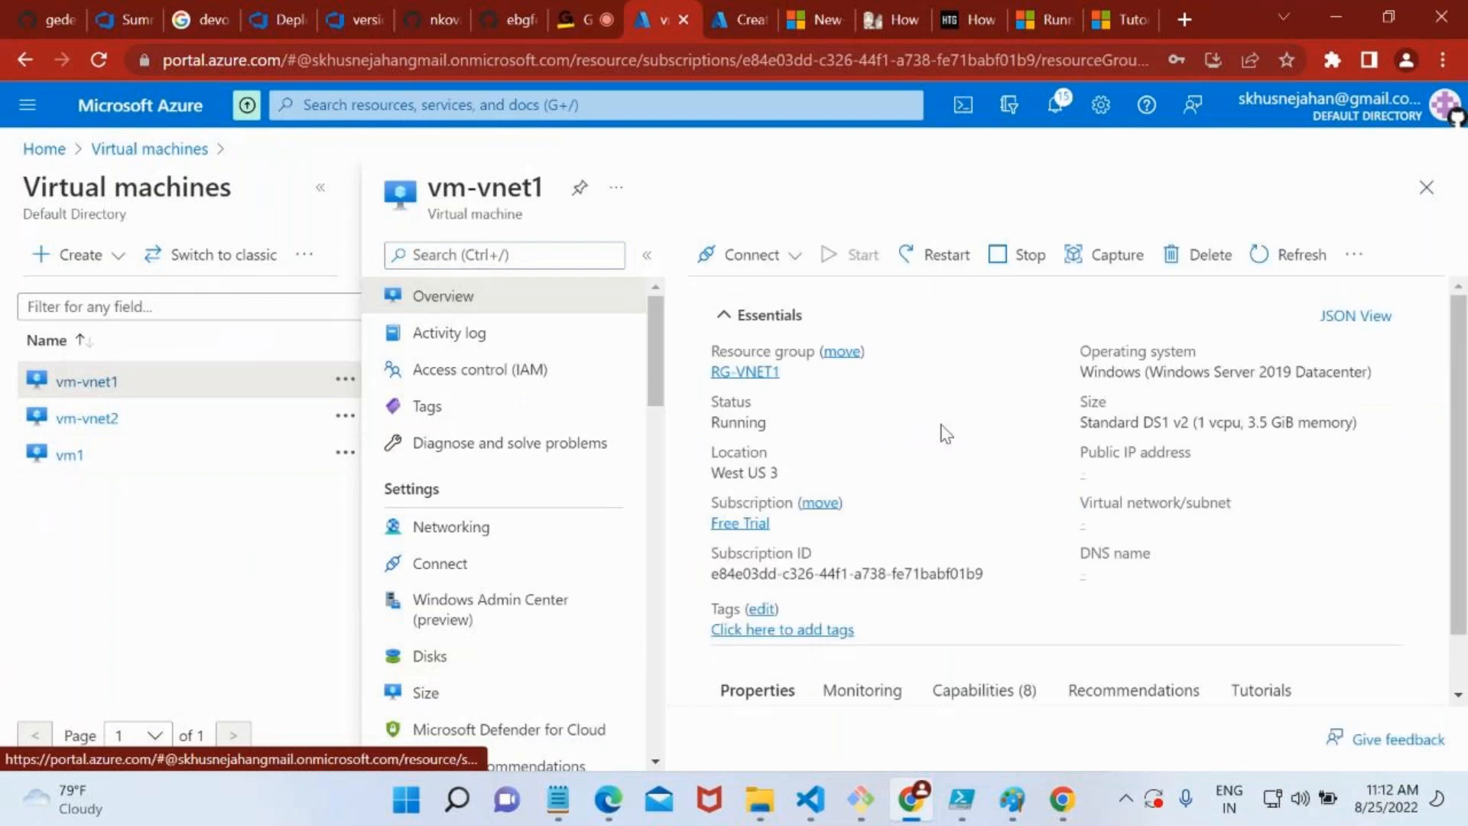
left_click(1183, 473)
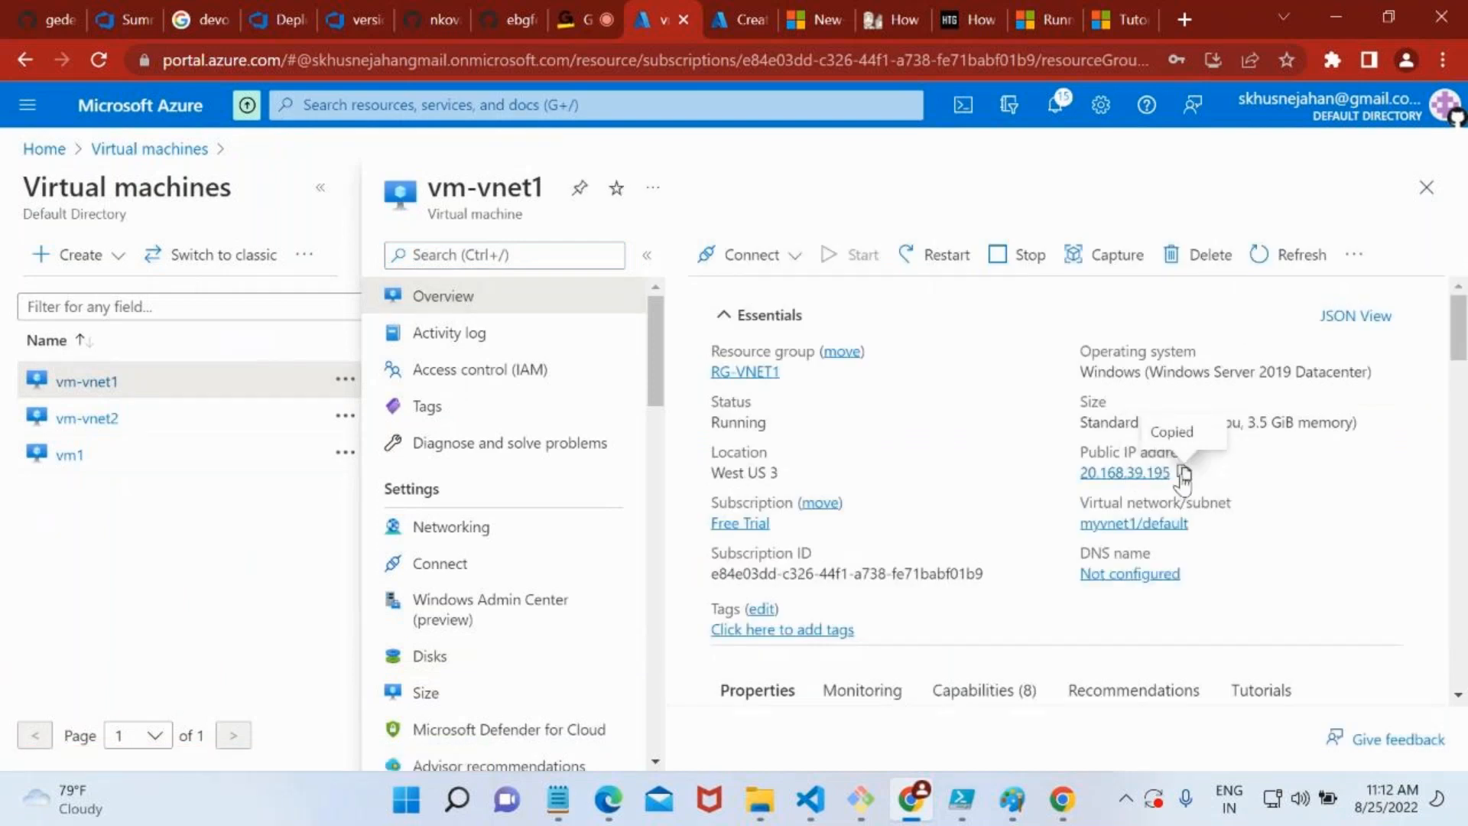
key("super+r")
type("mstsc")
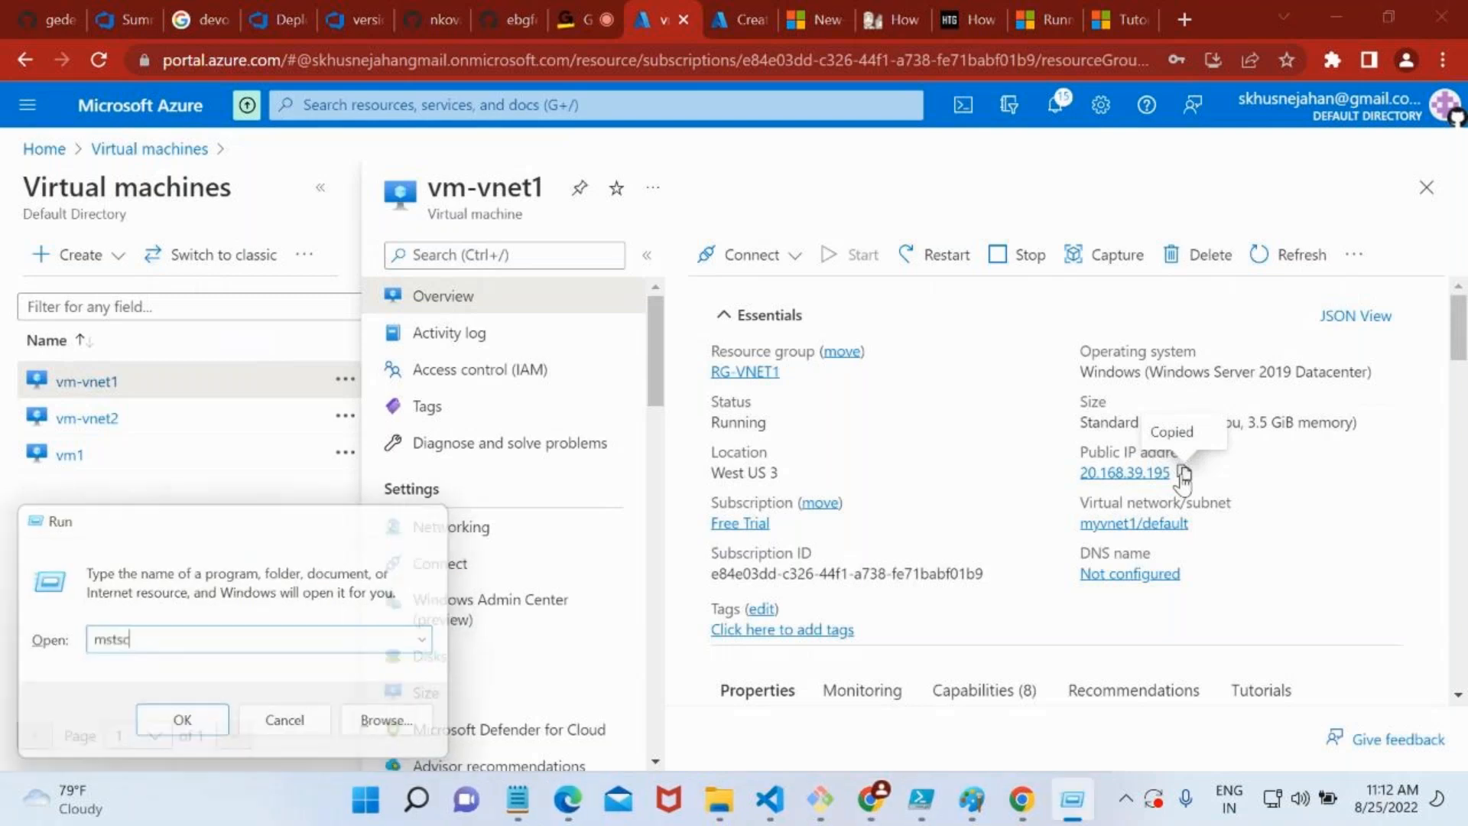
key("Return")
key("ctrl+v")
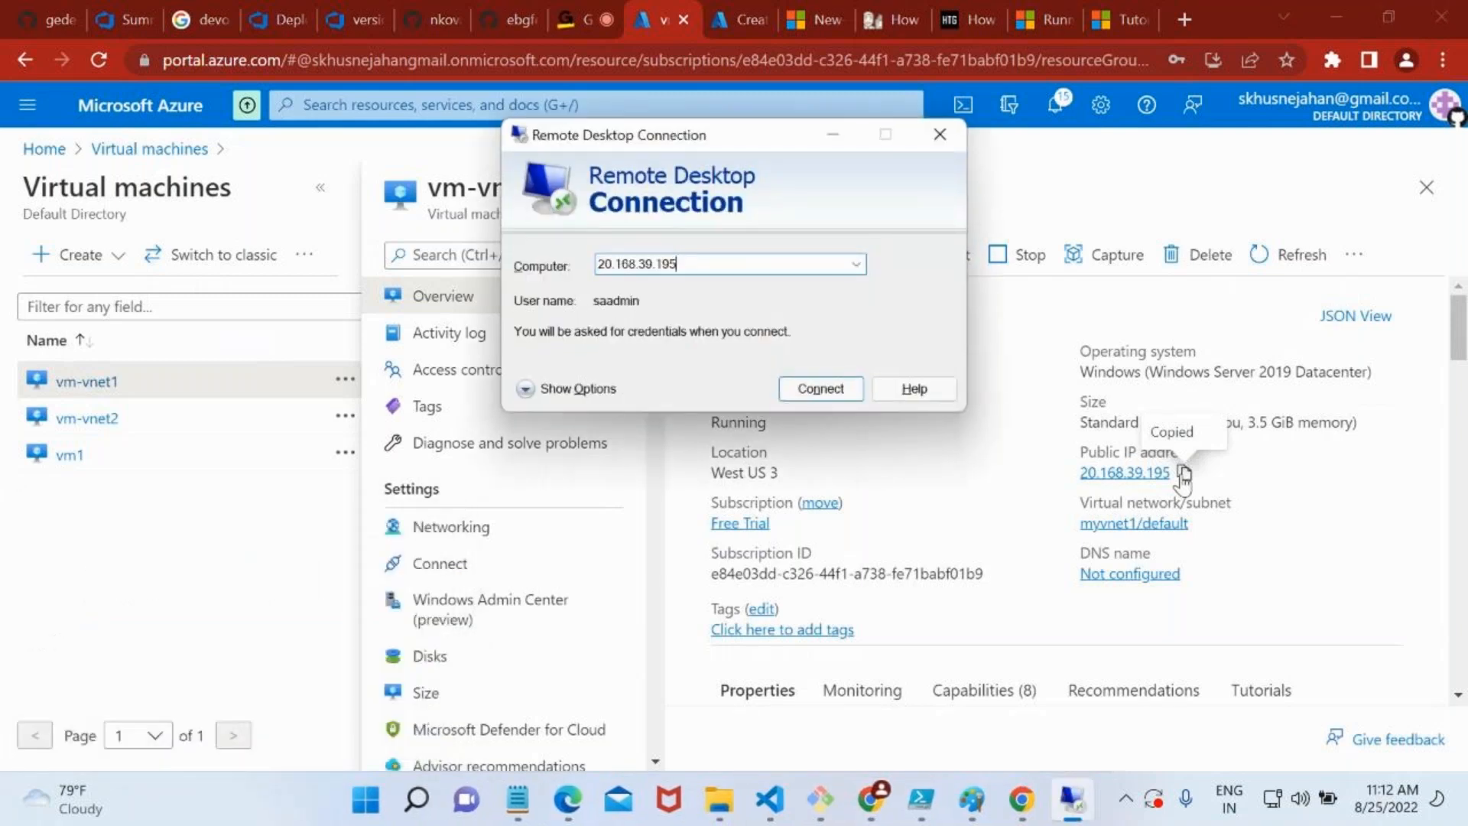
key("Return")
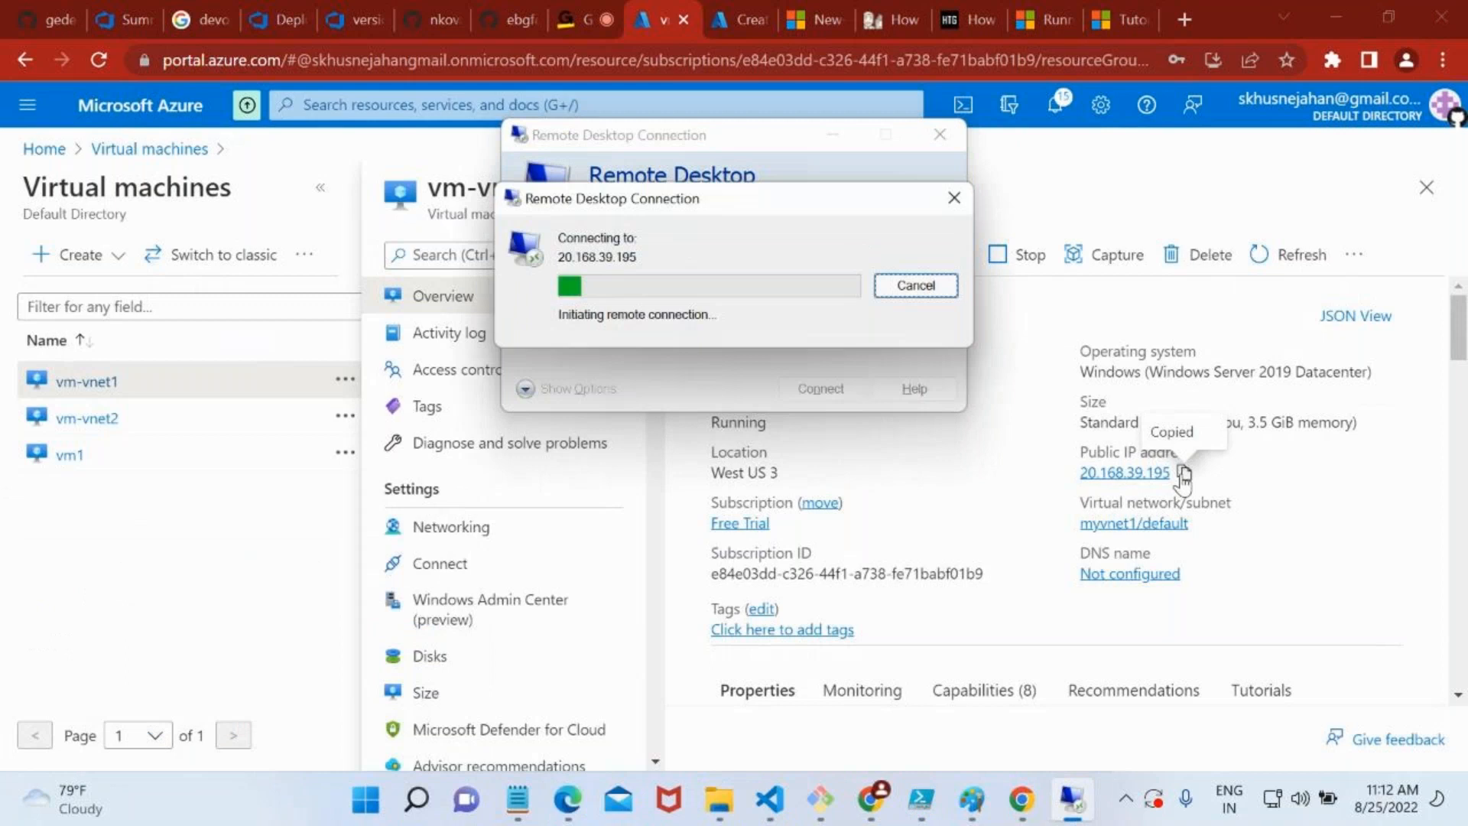
Enter the administrator account's password for 20.168.39.195 and complete the remote sign-in
type("•••••••")
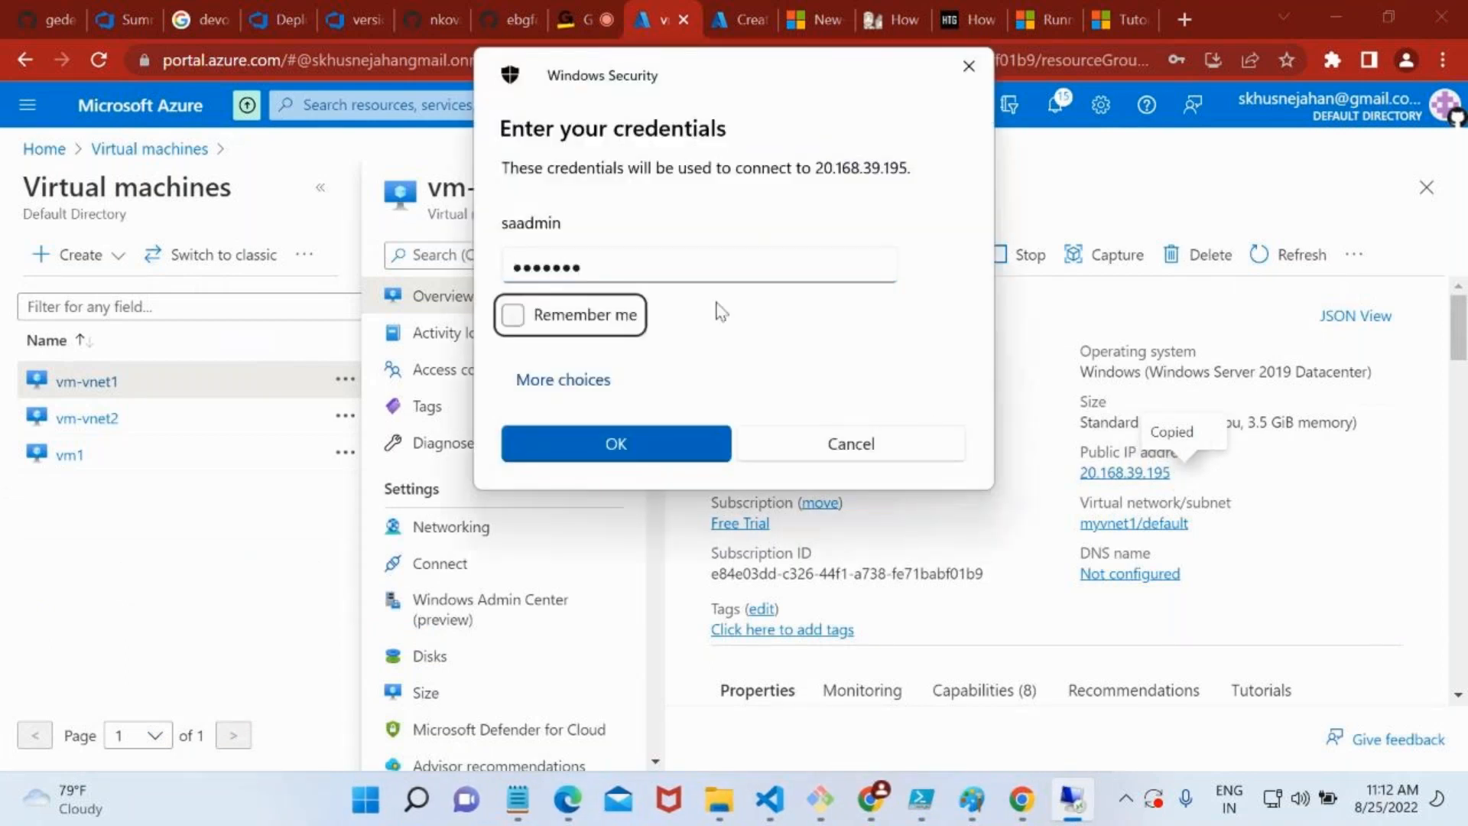
double_click(623, 262)
type("••••••••••")
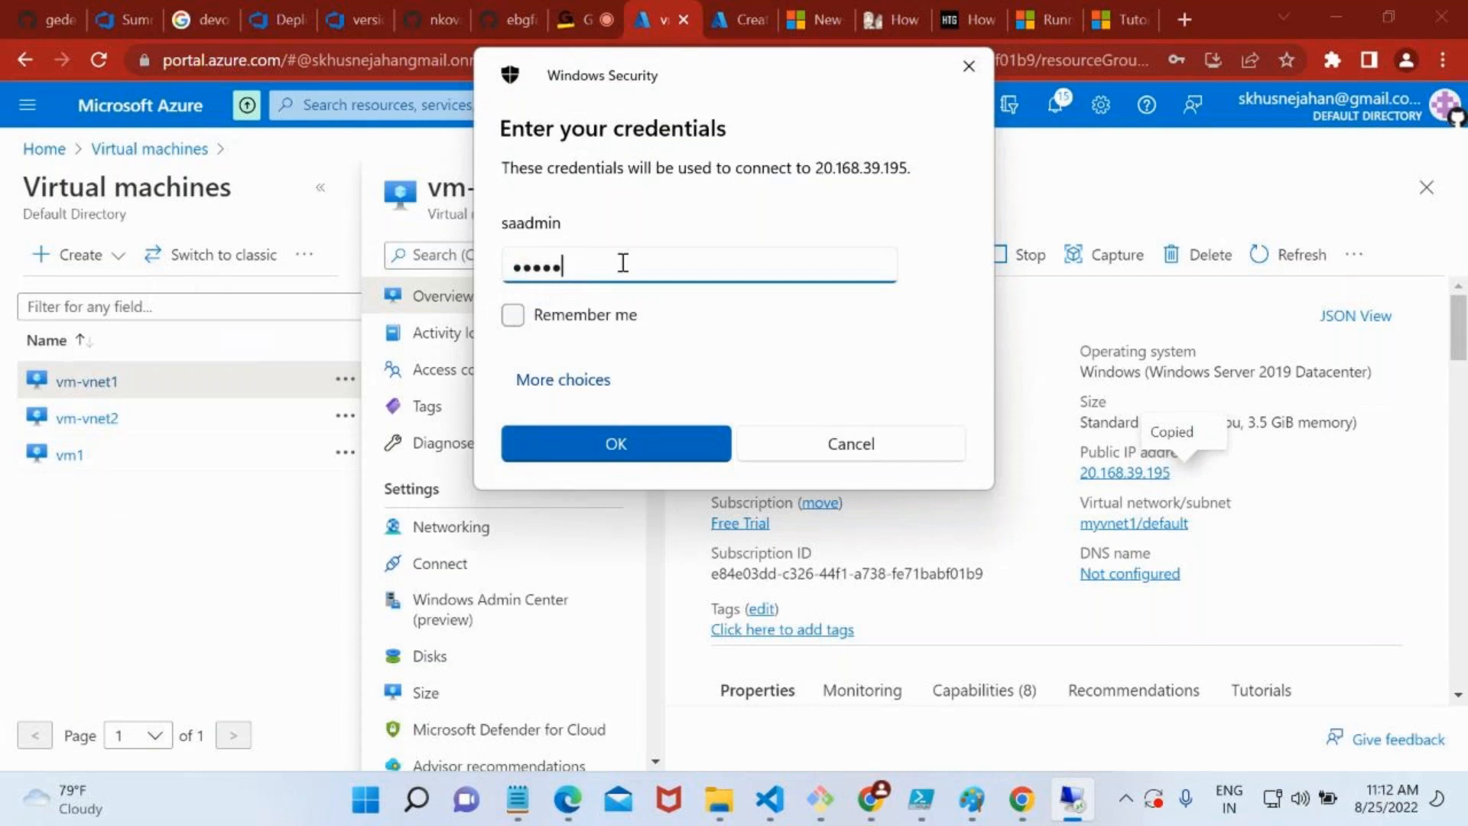
type("•••")
double_click(623, 262)
key("BackSpace")
type("•••••••••••••")
key("Return")
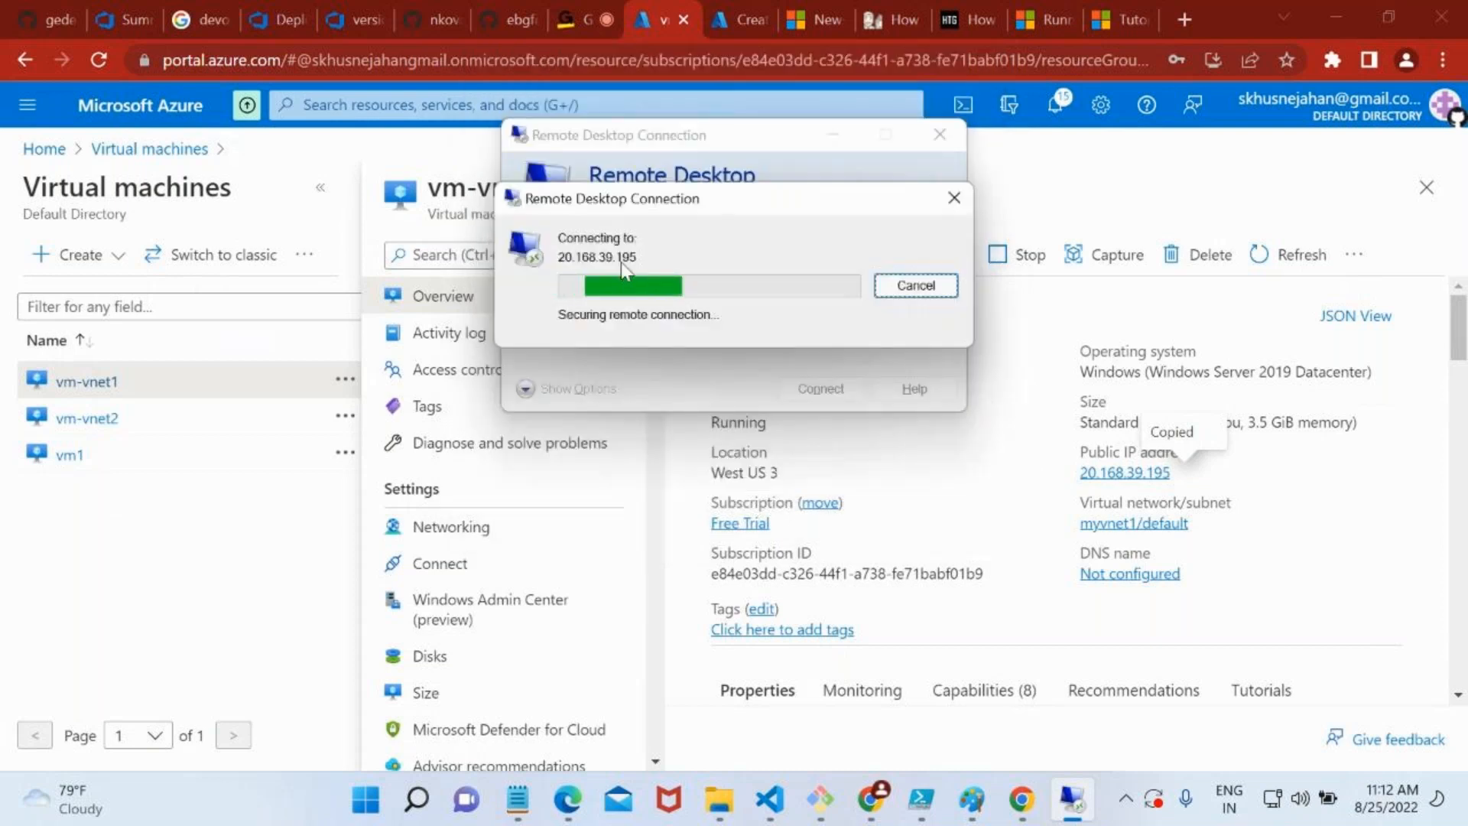
left_click(812, 468)
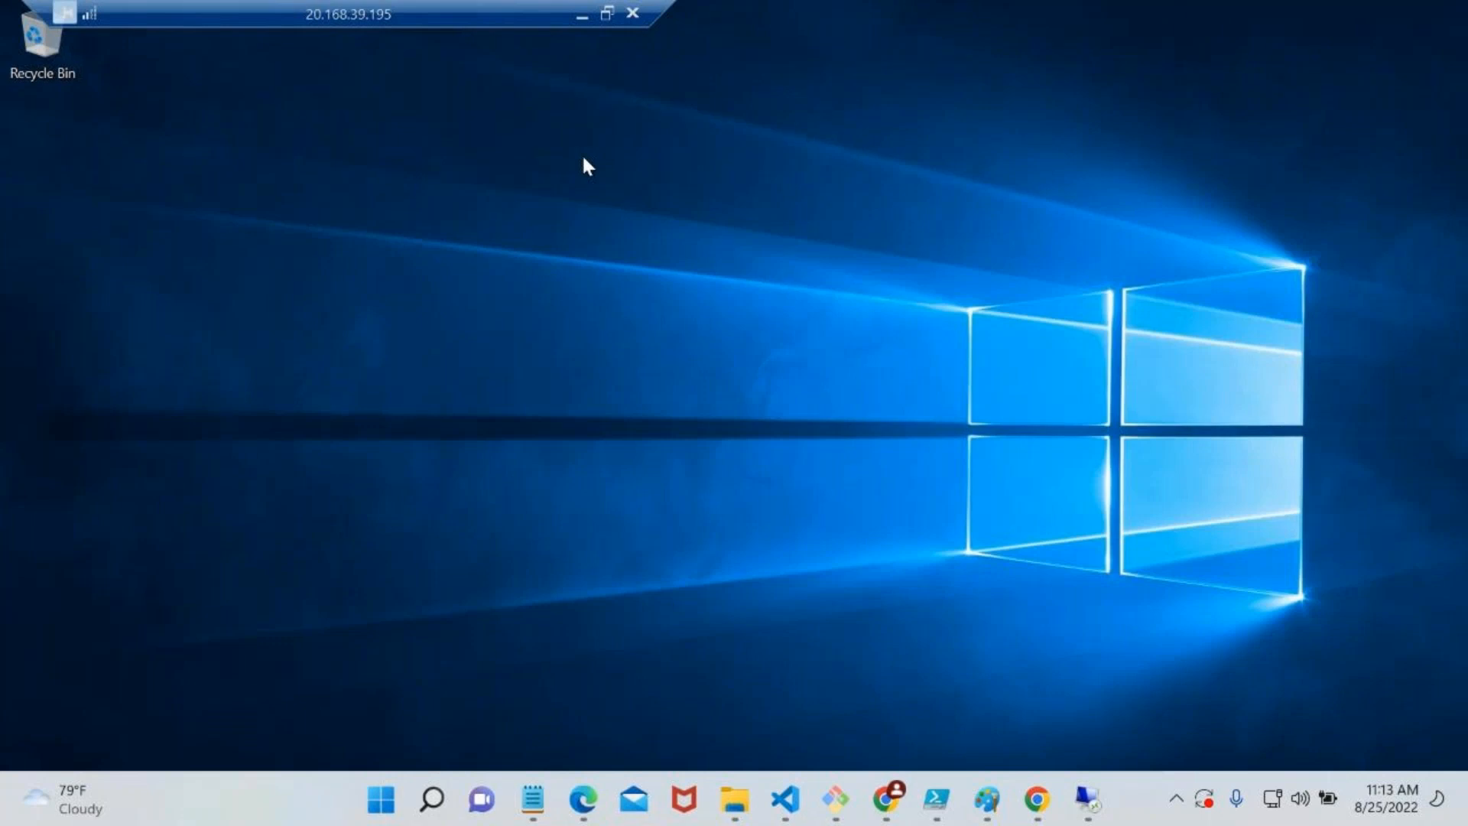
Open This PC in File Explorer on the remote machine and check its listed drives
key("super+e")
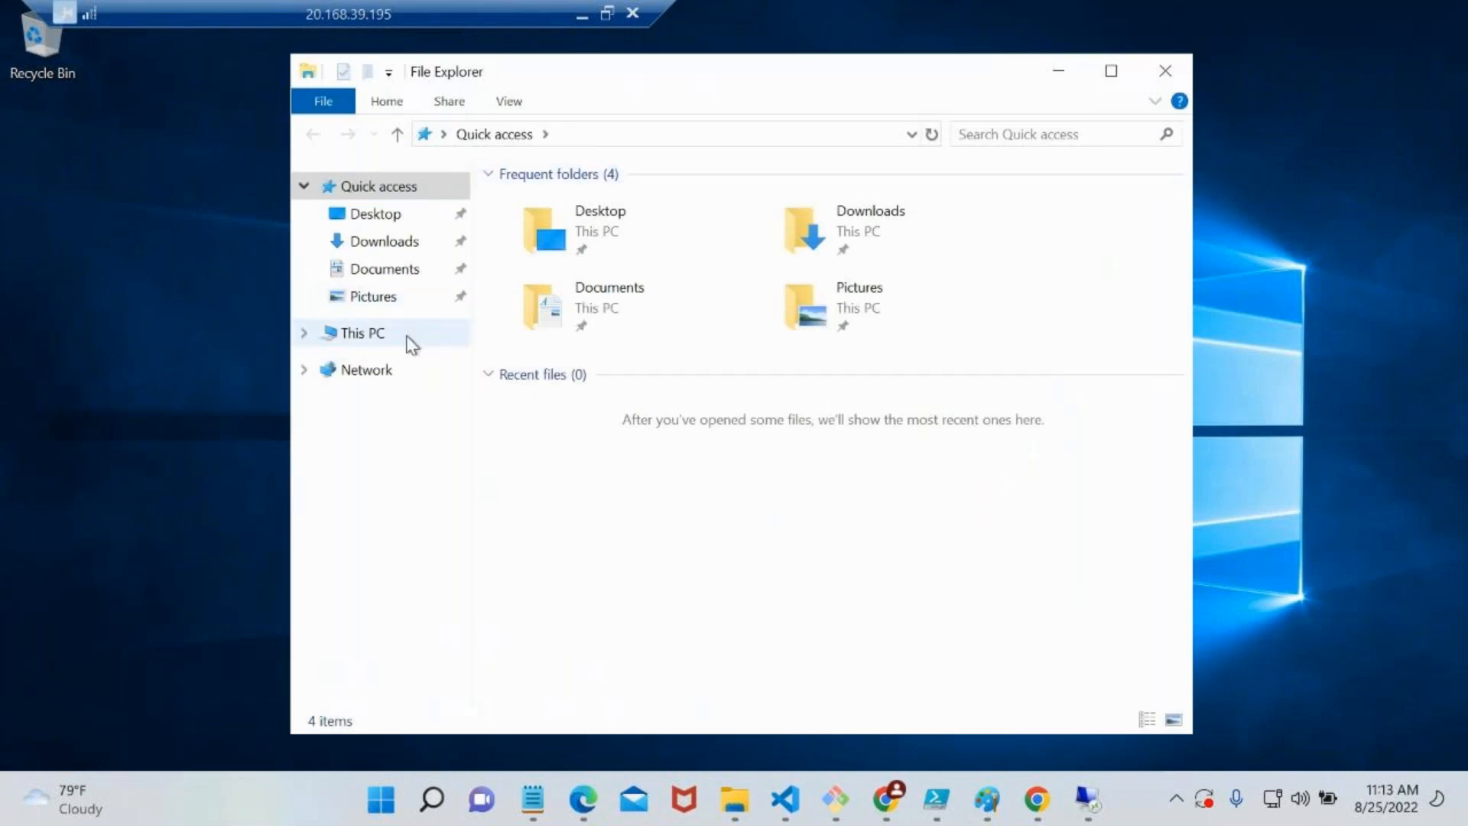
left_click(410, 340)
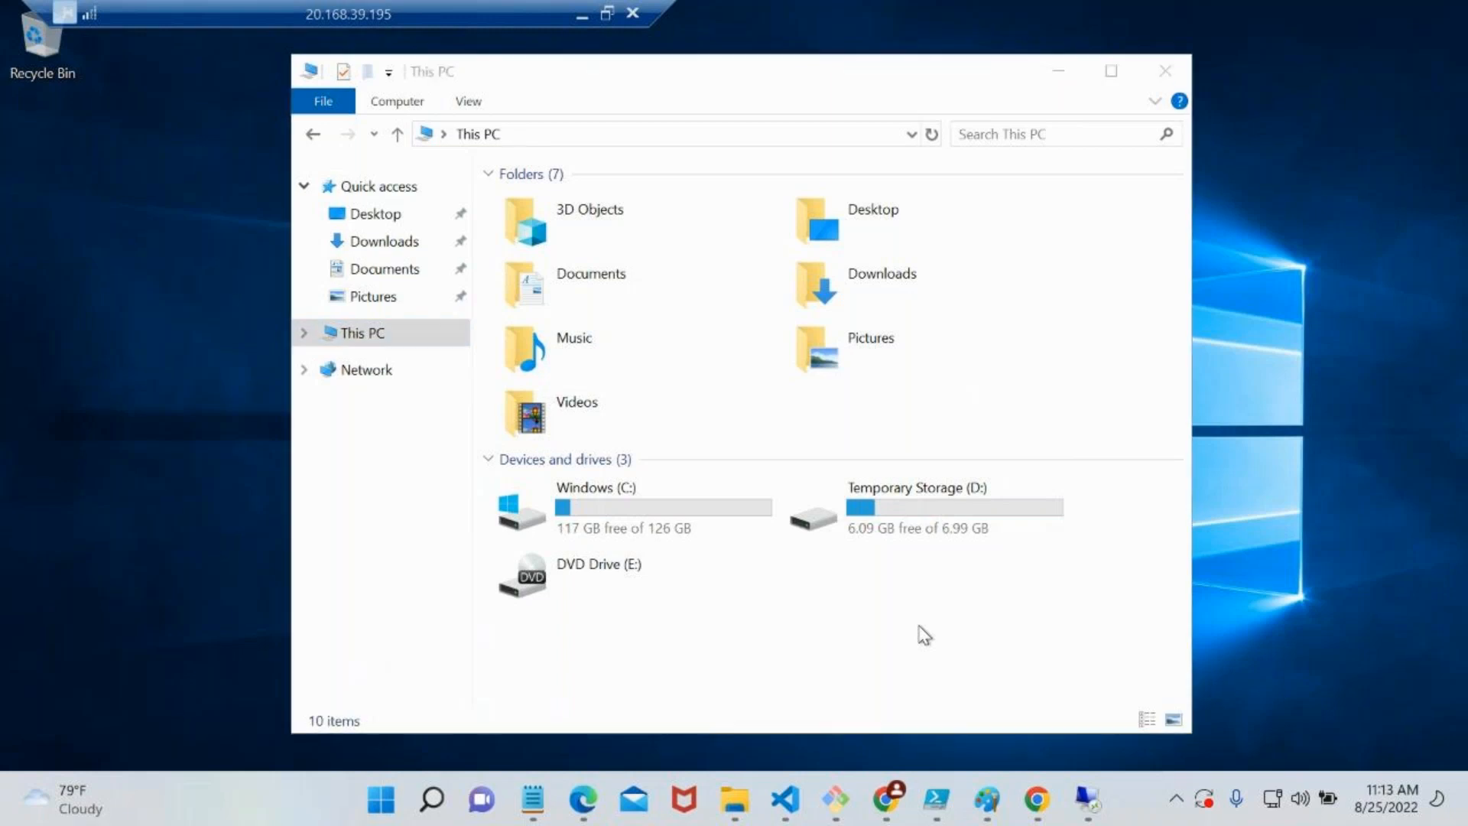
key("super")
type("d")
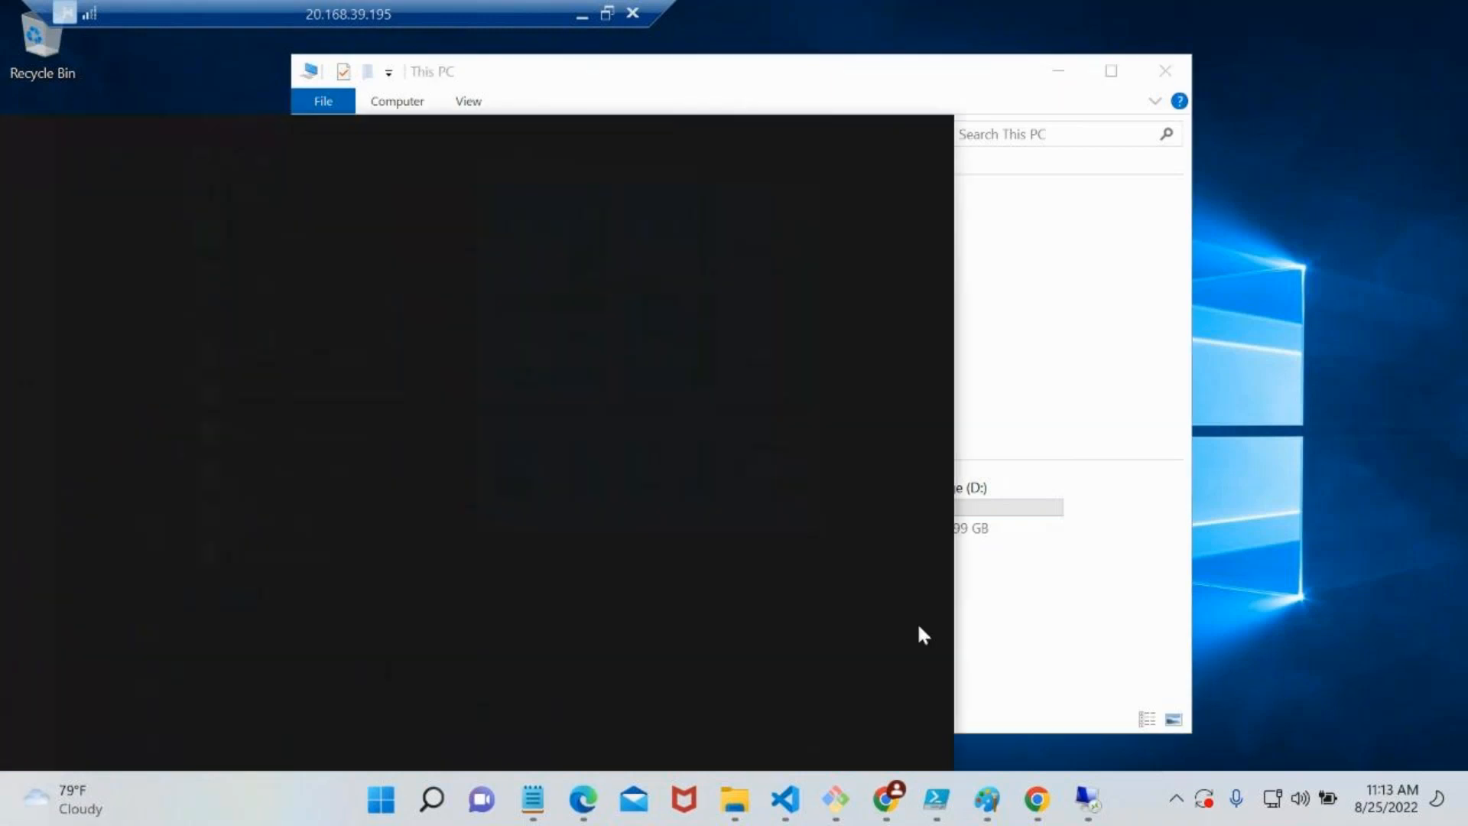
type("isk")
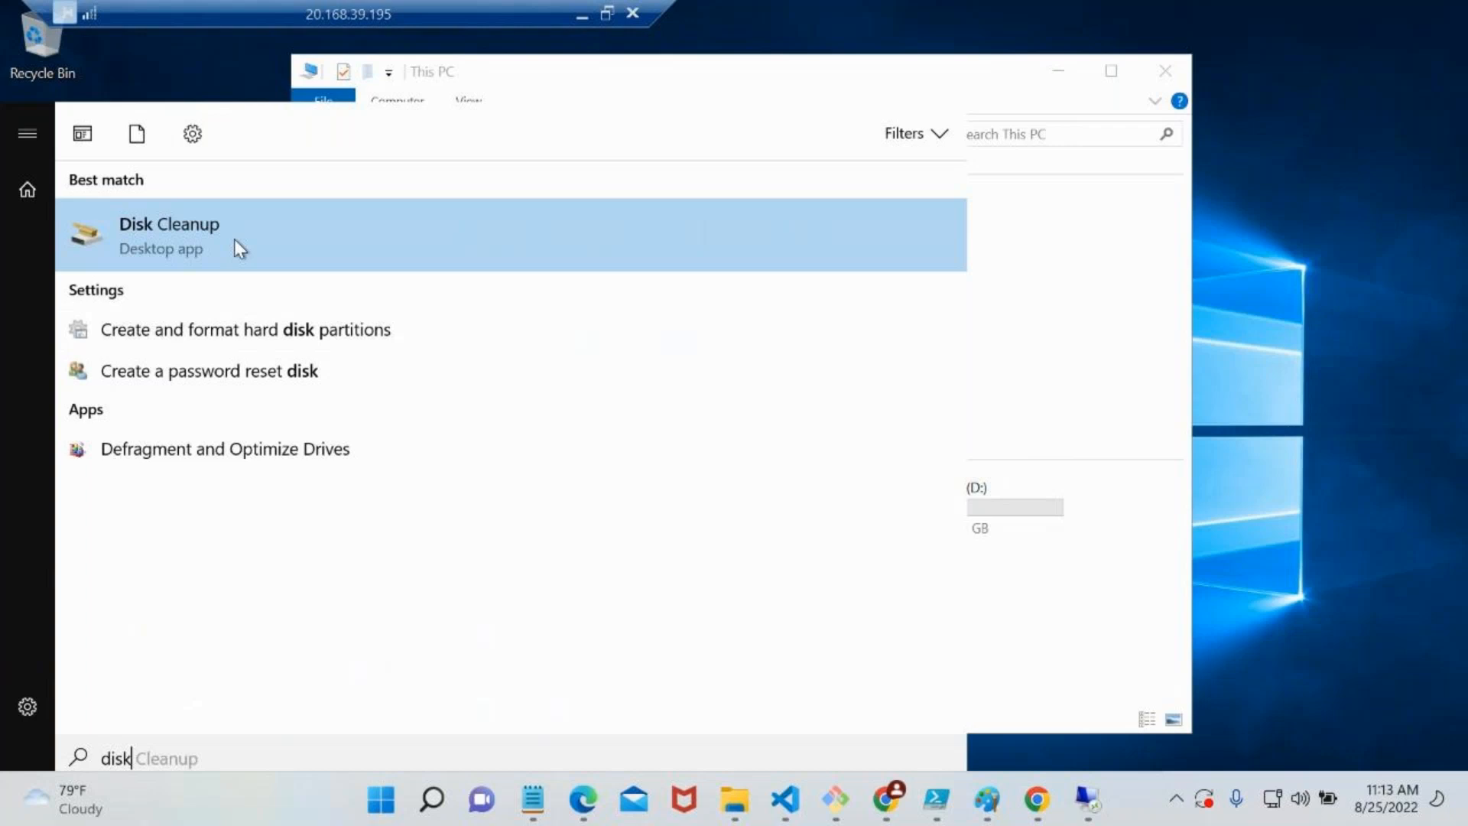
Launch Disk Management on the remote machine by running diskmgmt.msc
key("super+r")
type("diskmg")
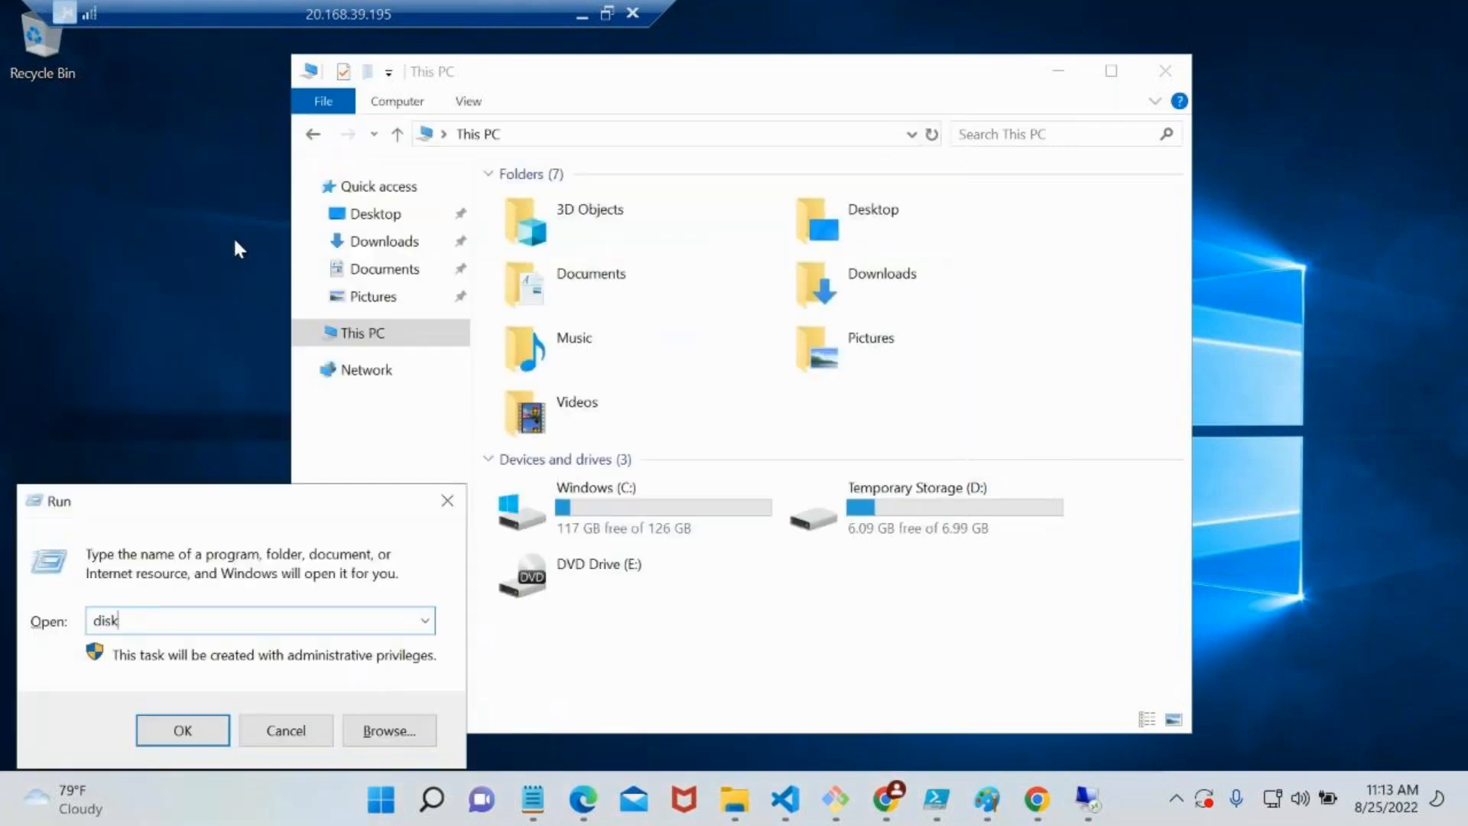
type("mt.msc")
key("Return")
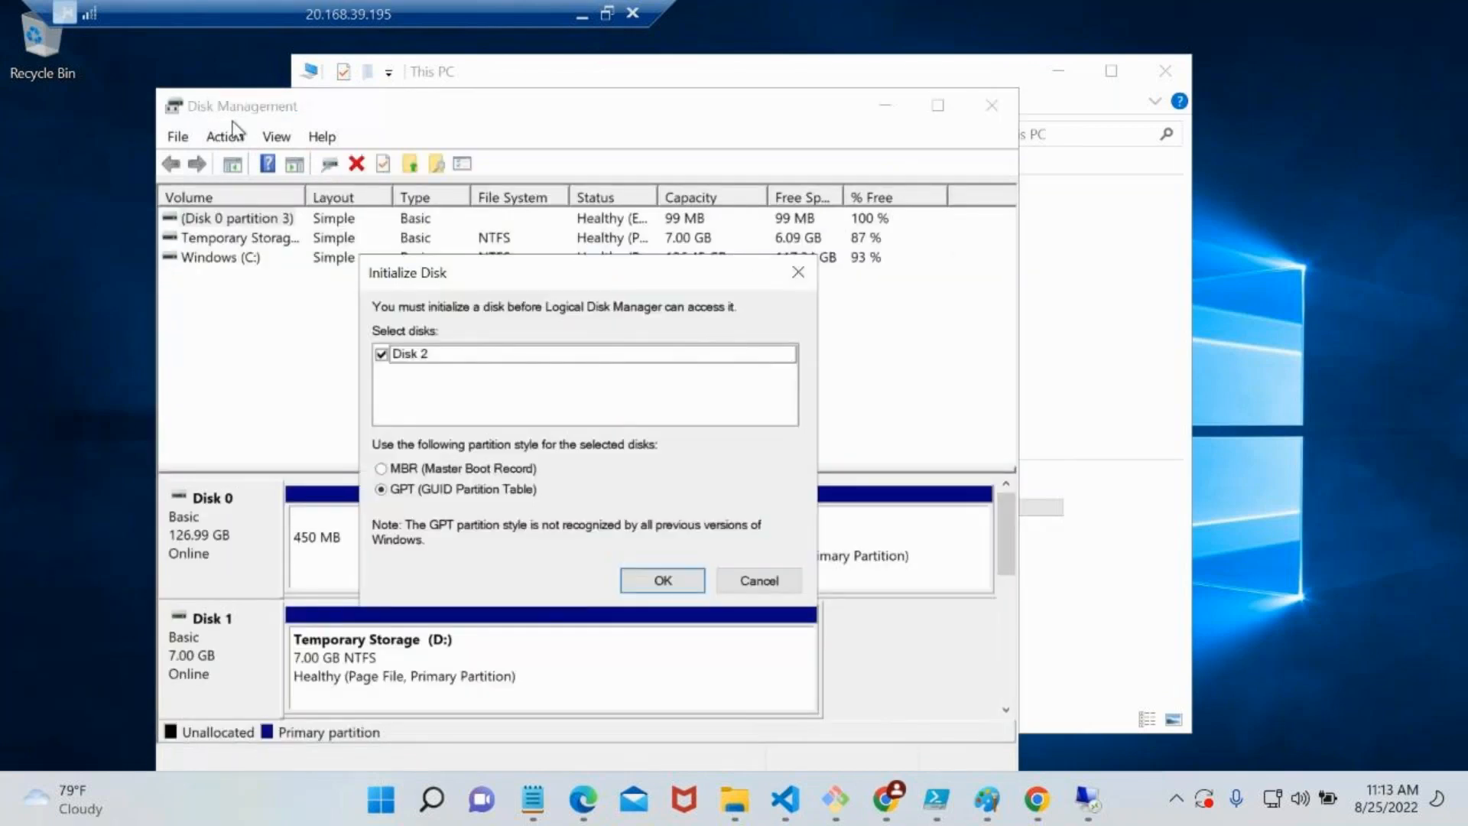
Review the diskmgmt.msc command in the Run dialog and return to the Initialize Disk dialog
key("super+r")
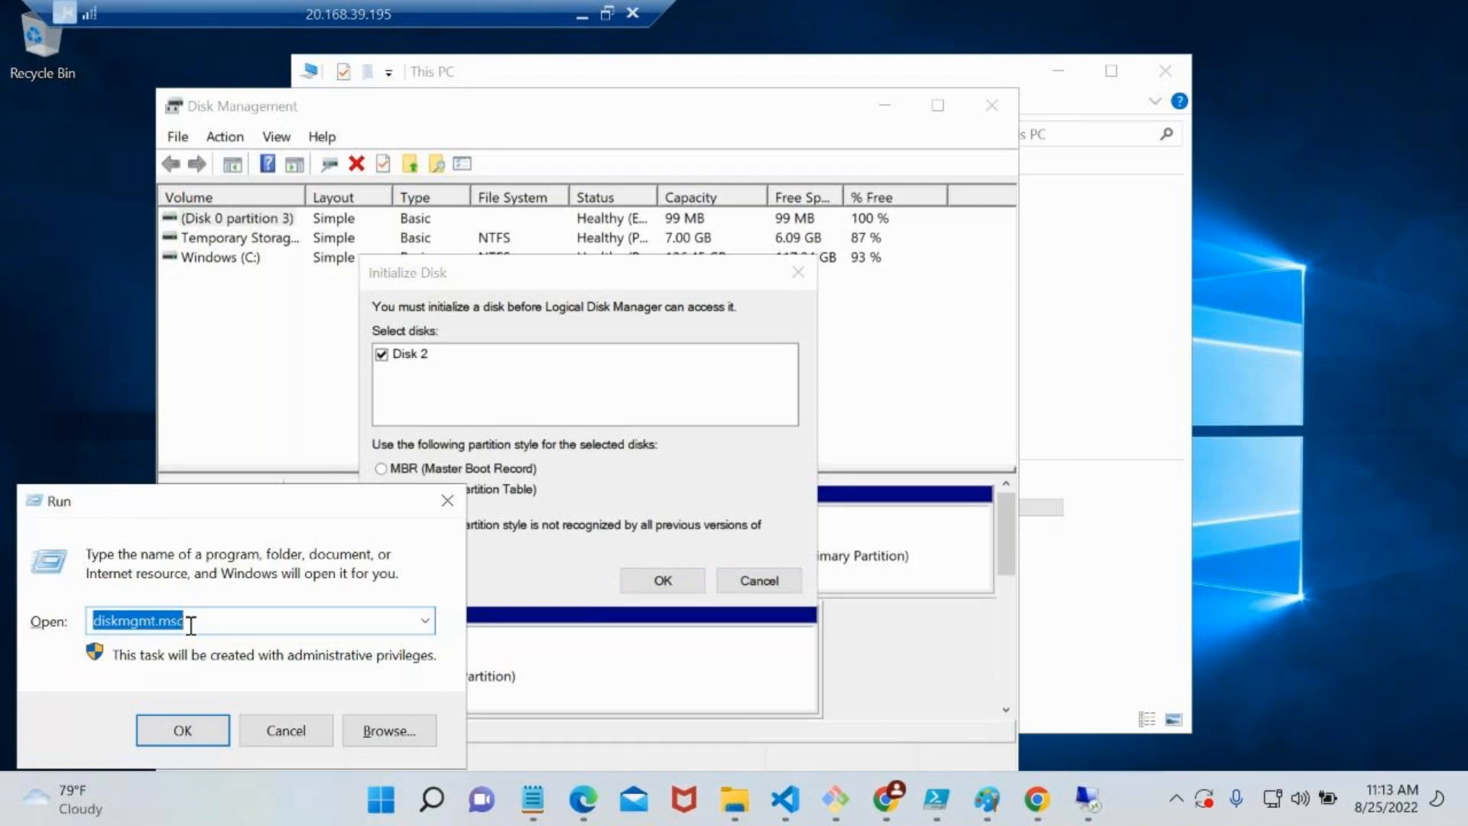
left_click_drag(188, 625, 164, 625)
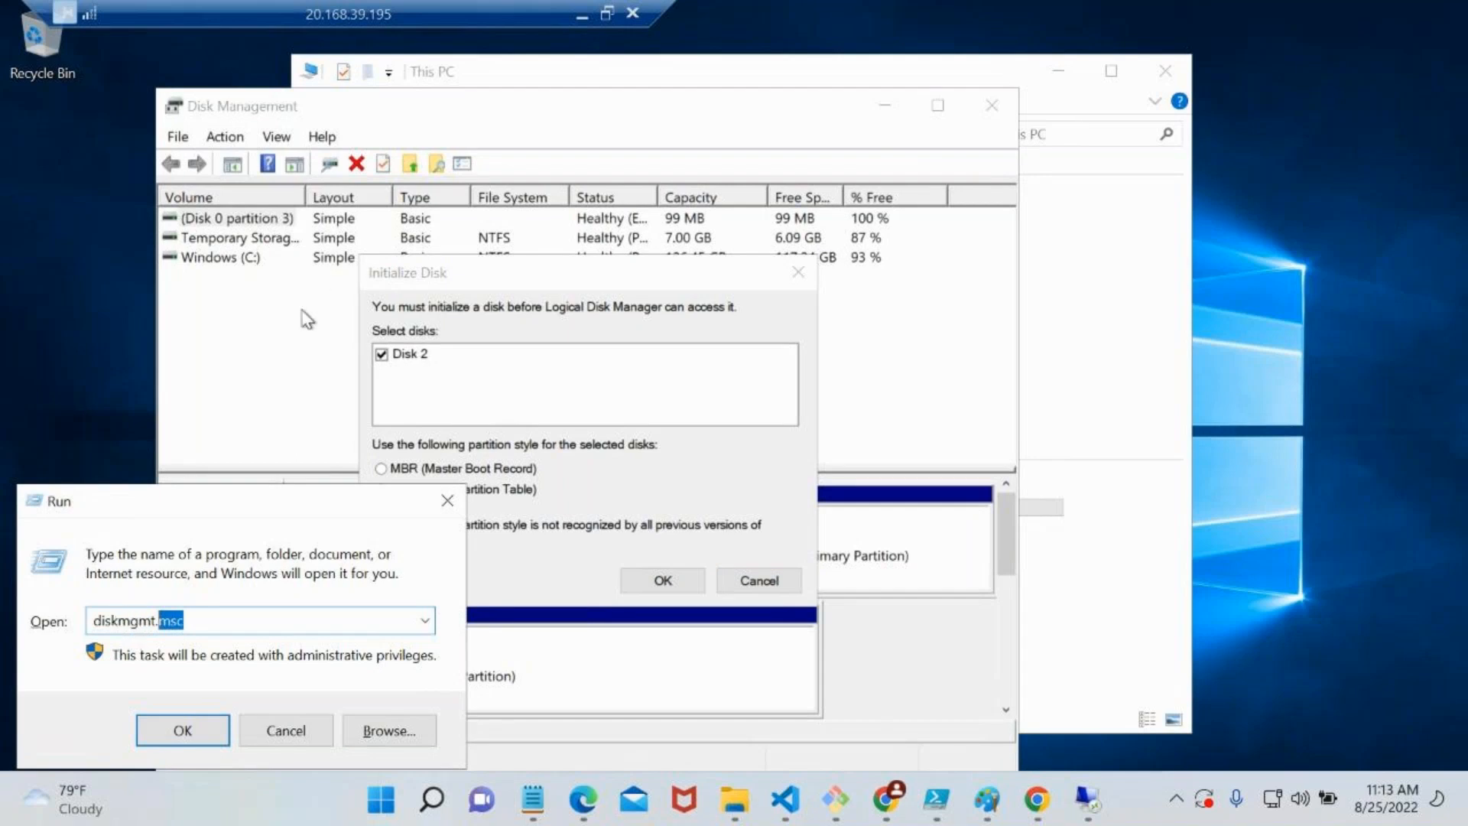
left_click(313, 320)
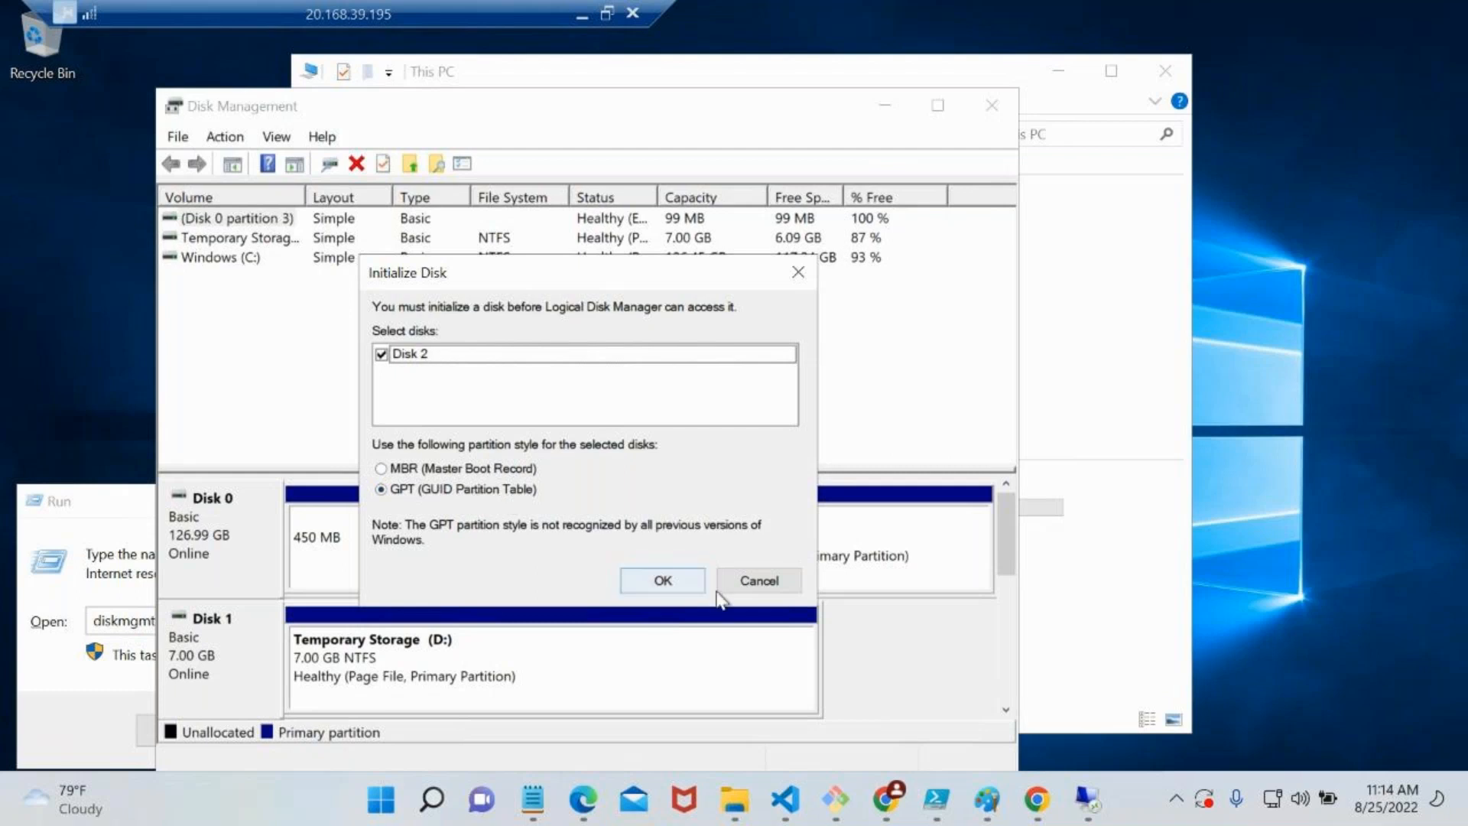
Initialize Disk 2 with the GPT (GUID Partition Table) partition style
left_click(662, 580)
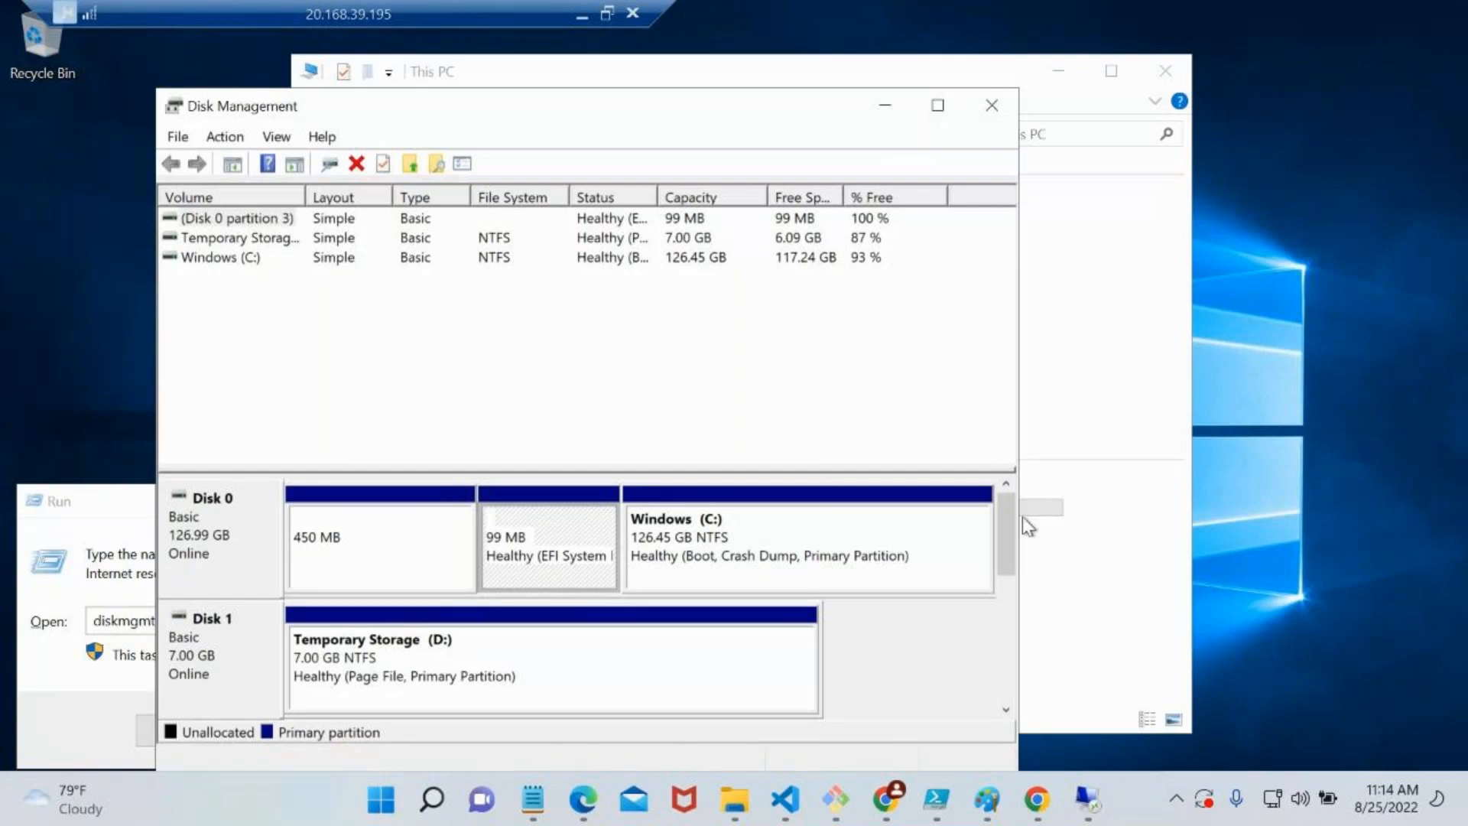
left_click_drag(1013, 527, 1011, 611)
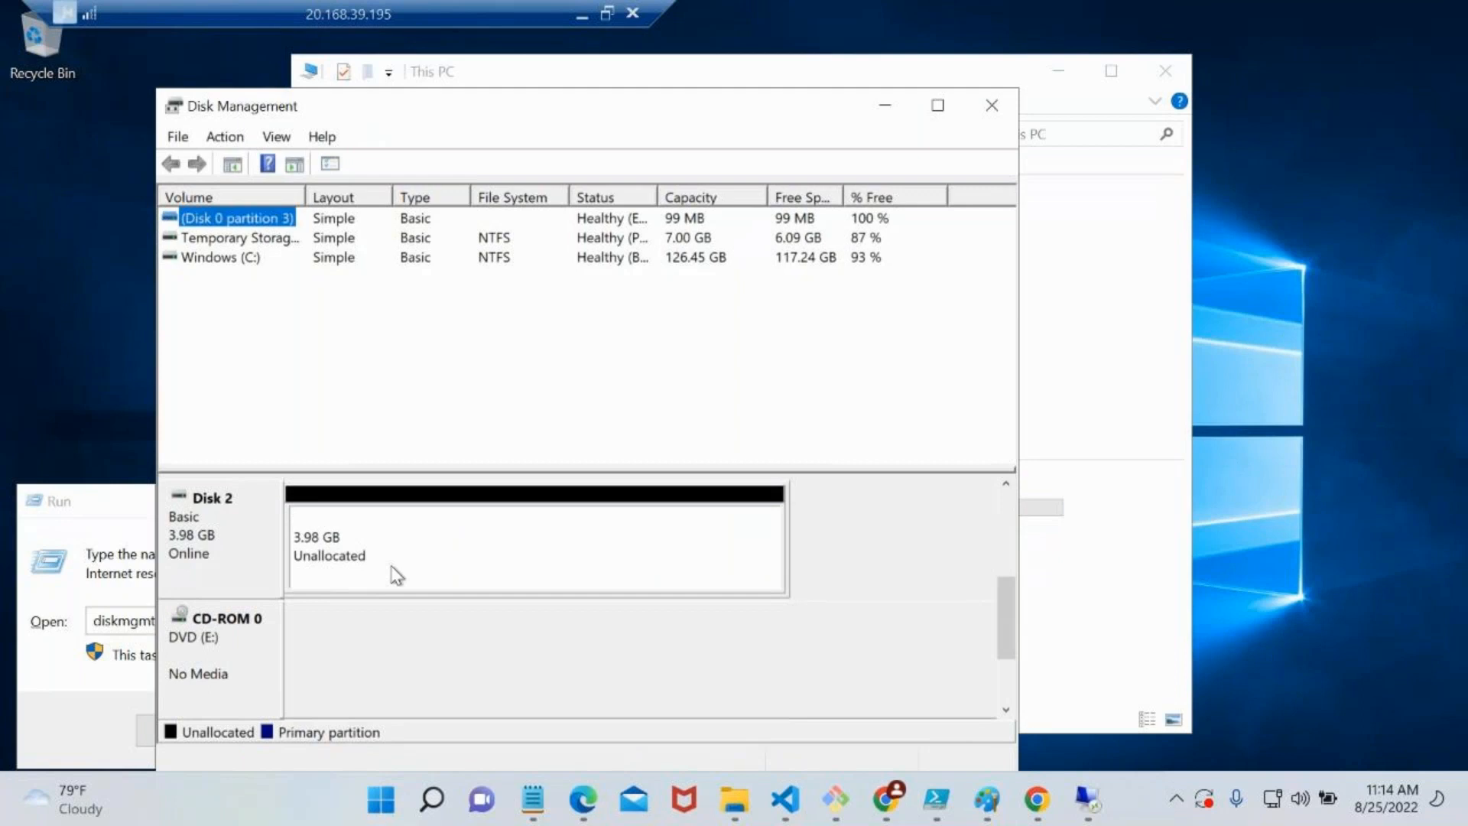
left_click(352, 566)
left_click(248, 556)
right_click(249, 557)
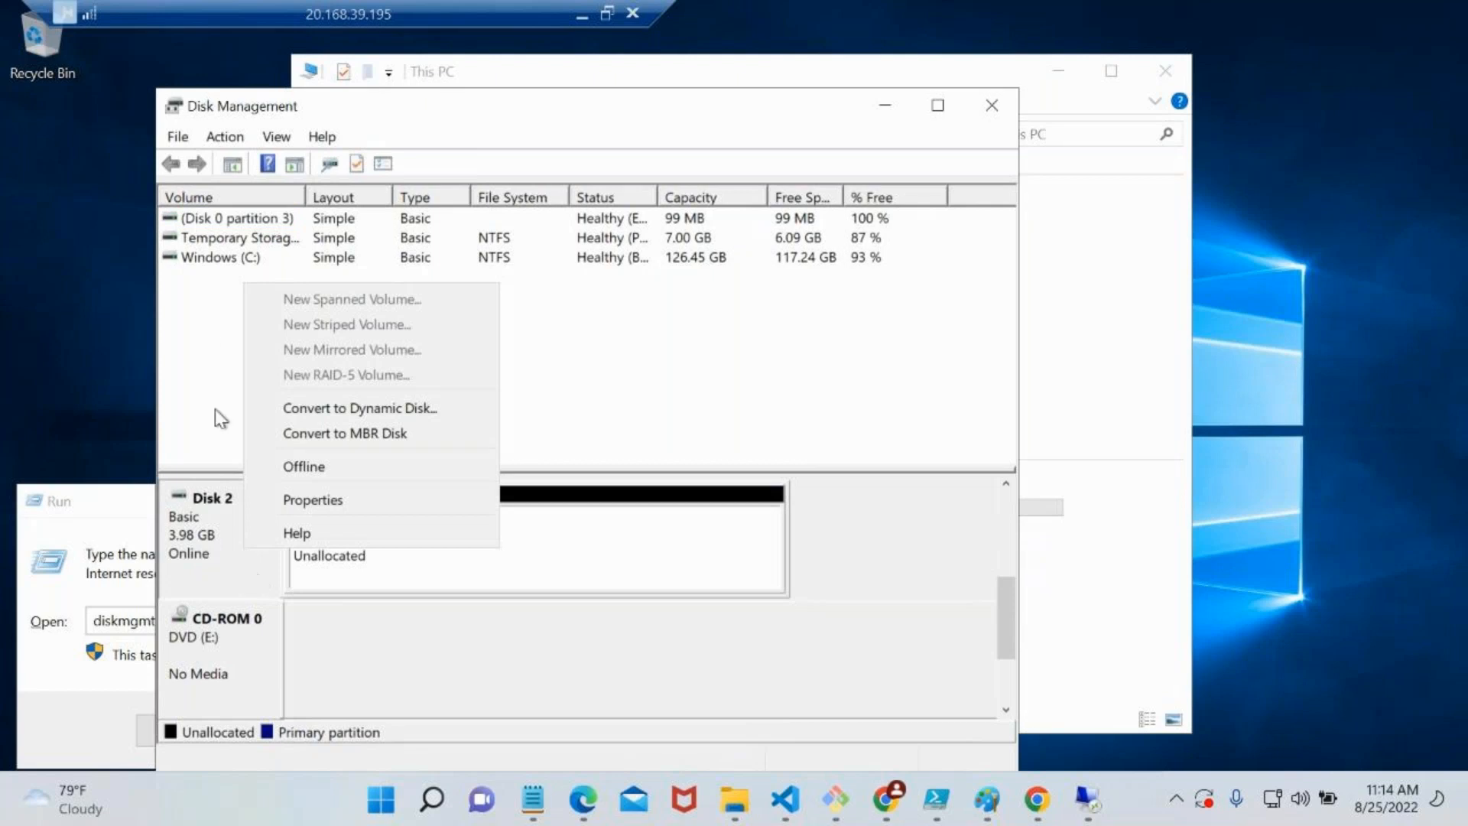
left_click(203, 333)
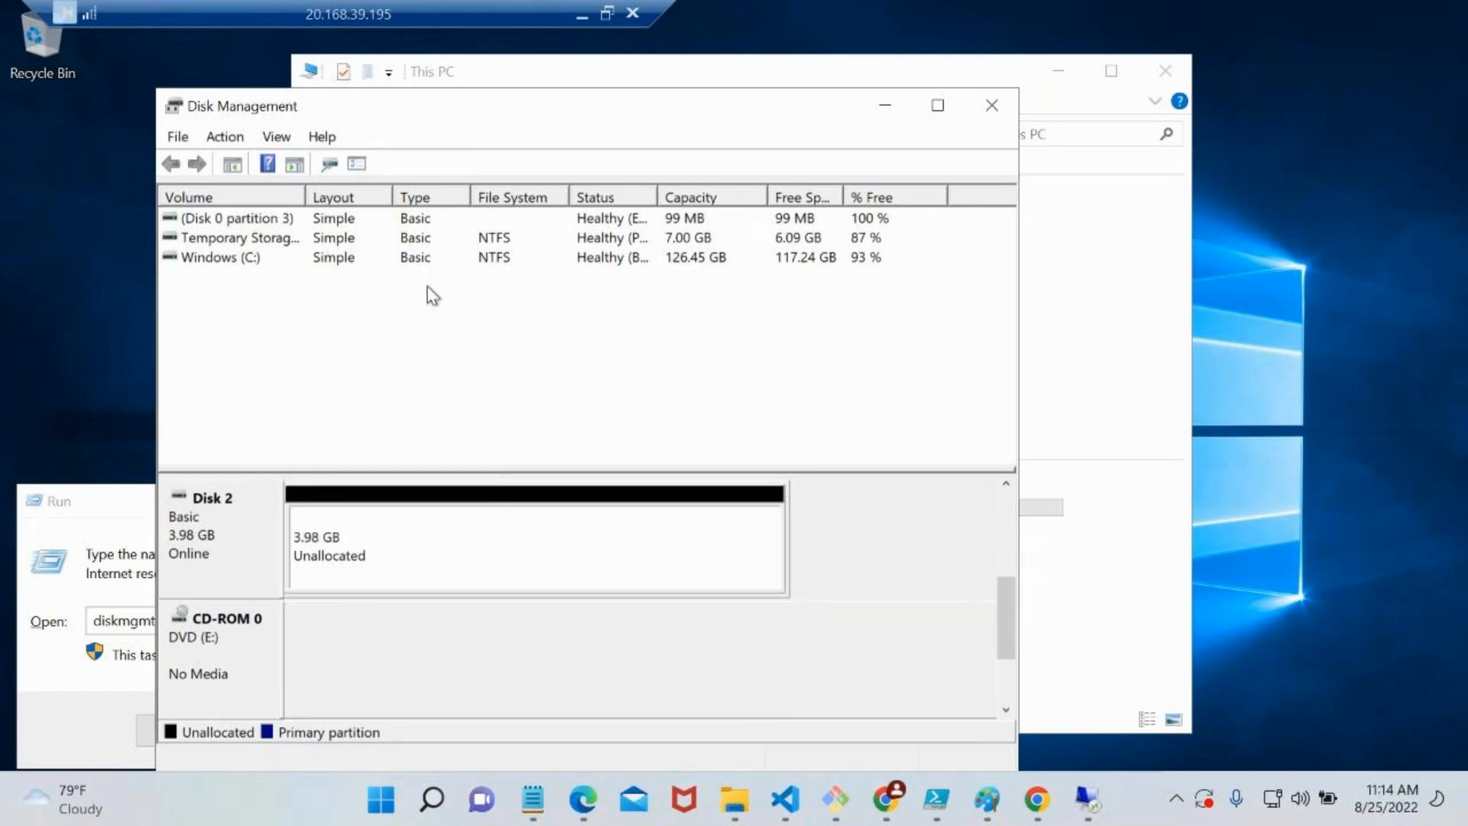
Create a 4078 MB simple volume in Disk 2's unallocated space with drive letter F, NTFS quick format and the label New Volume
left_click(358, 527)
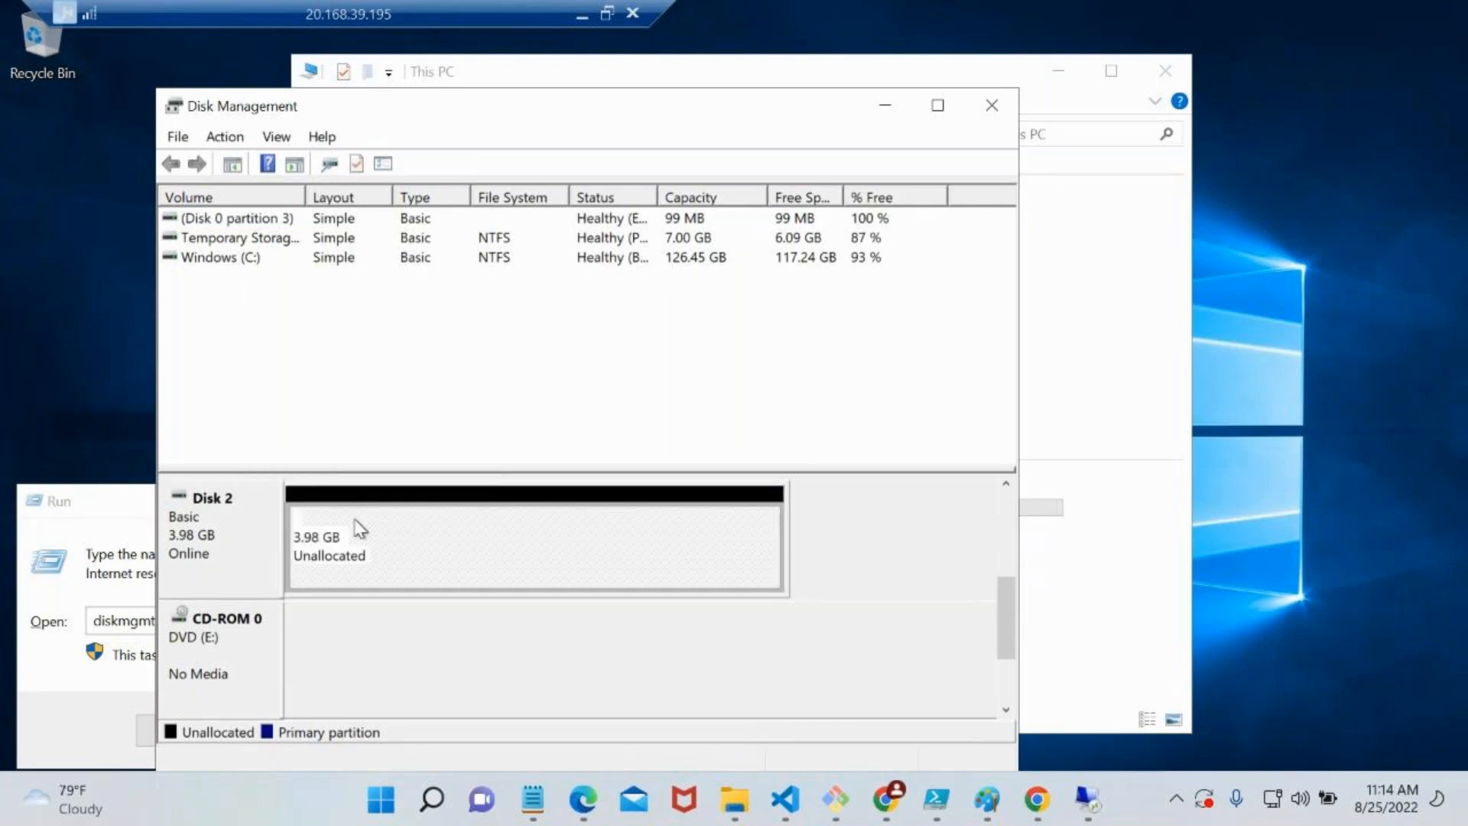
right_click(354, 521)
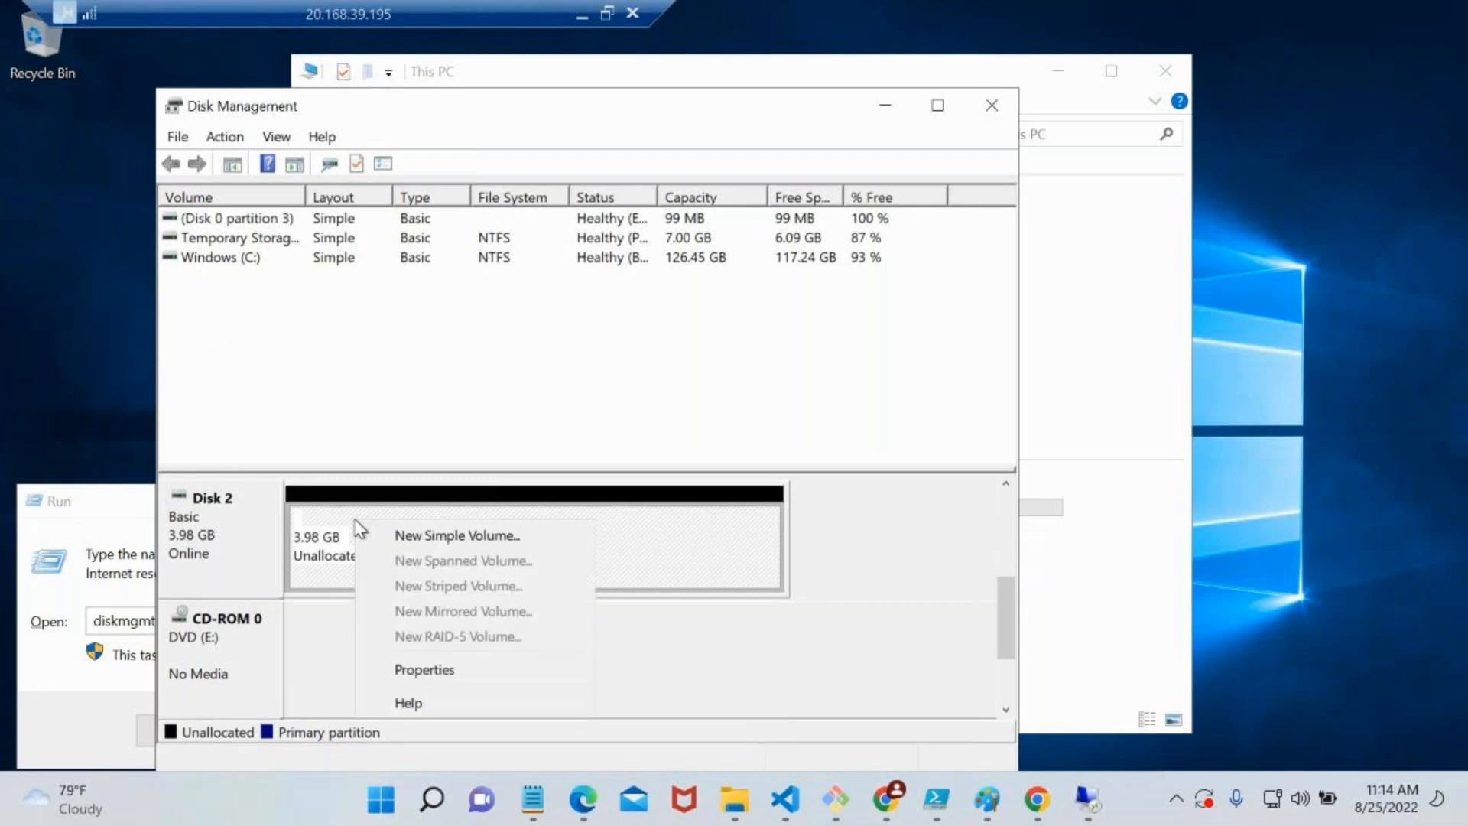
left_click(430, 536)
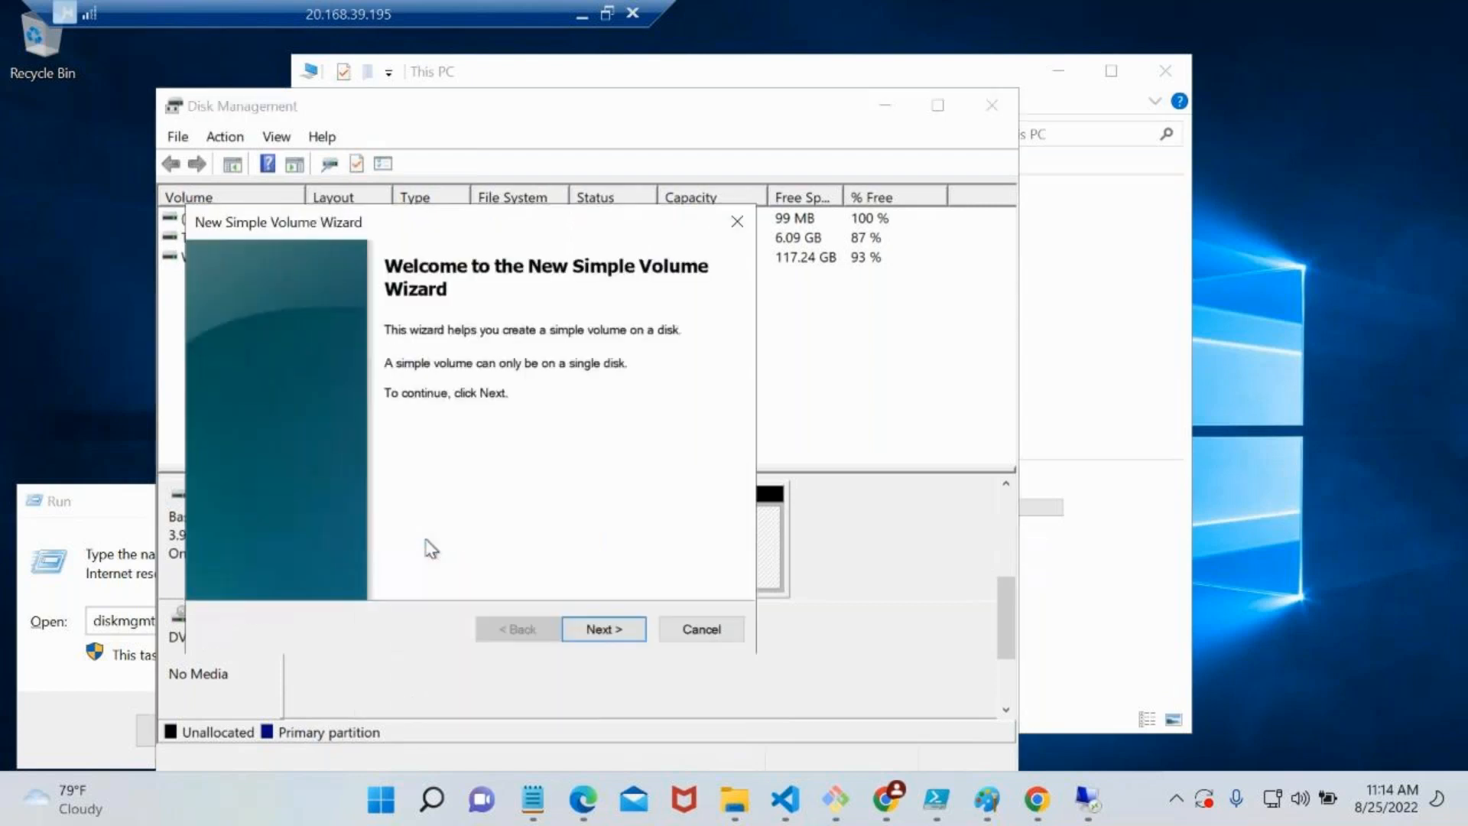
left_click(593, 632)
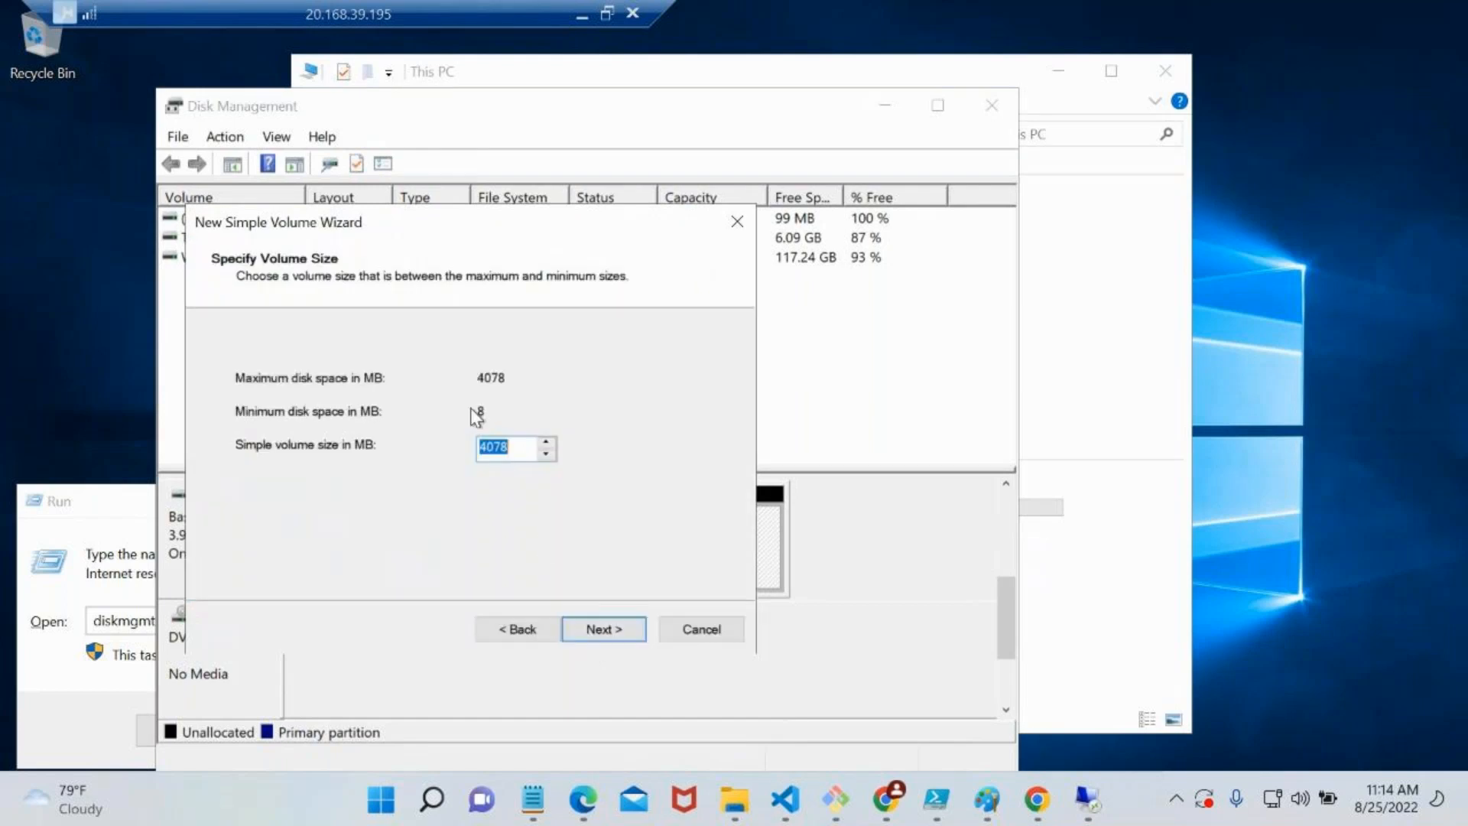
left_click(604, 631)
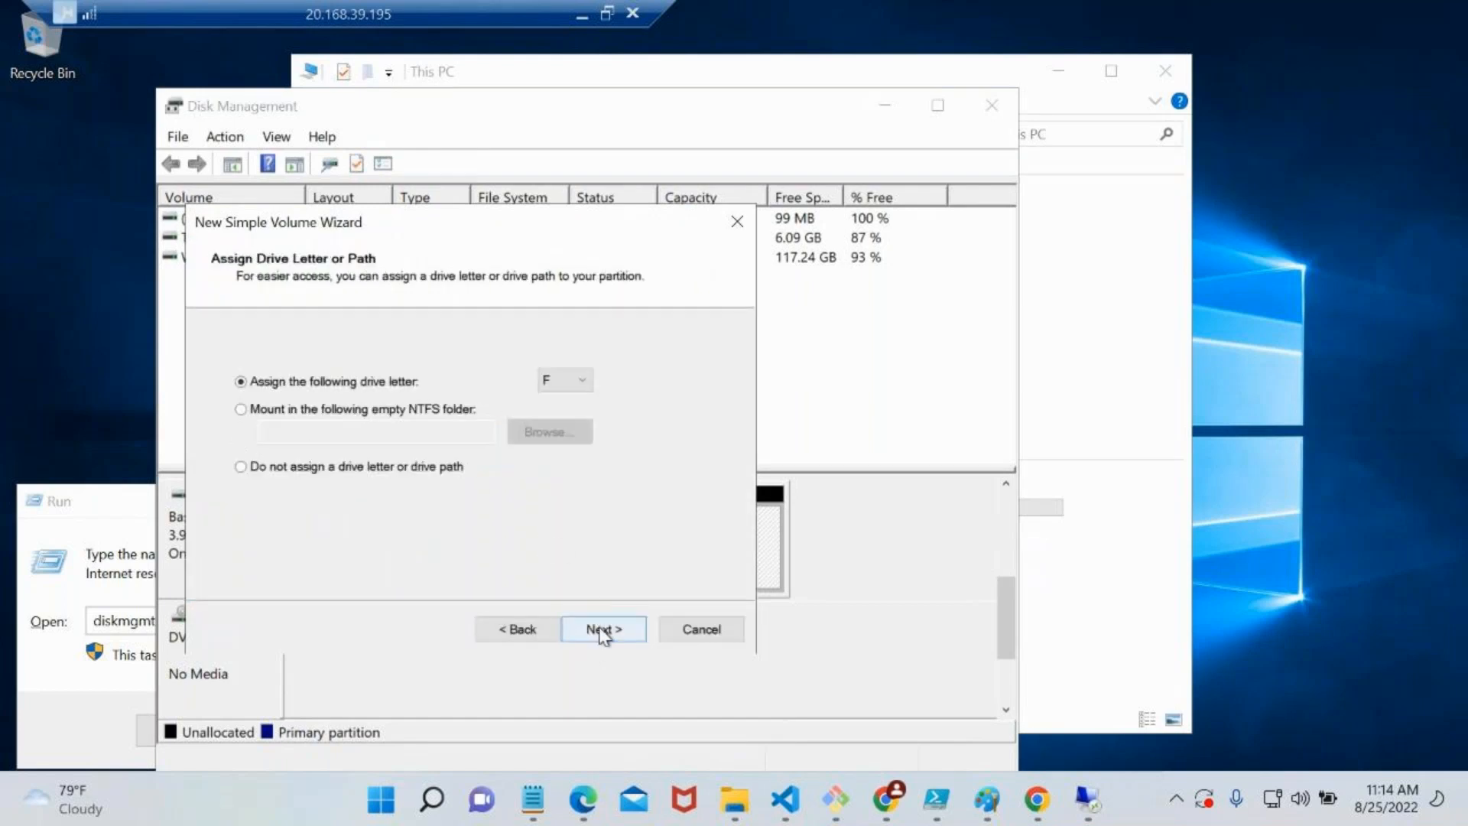
left_click(577, 392)
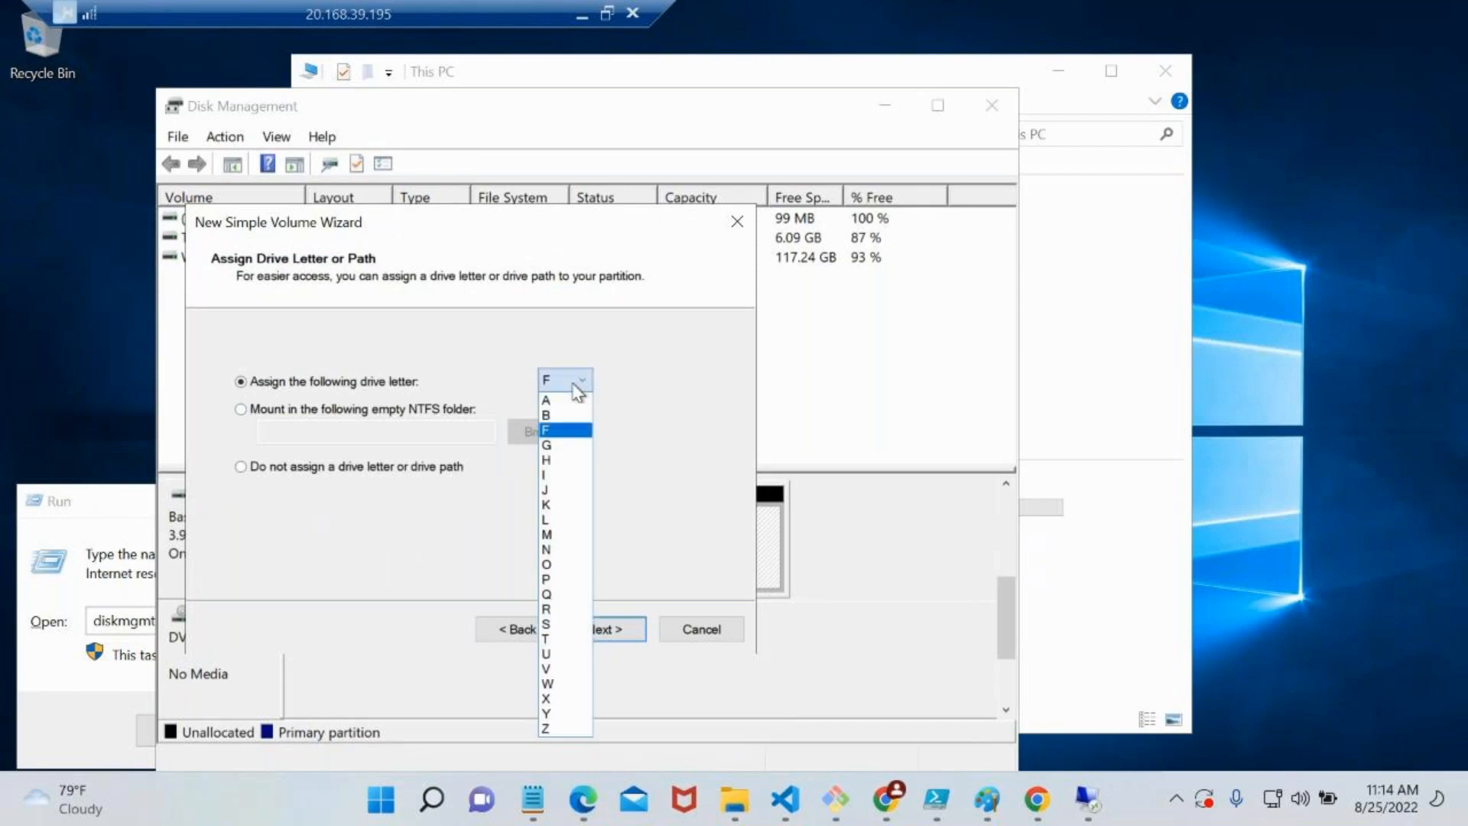
left_click(564, 431)
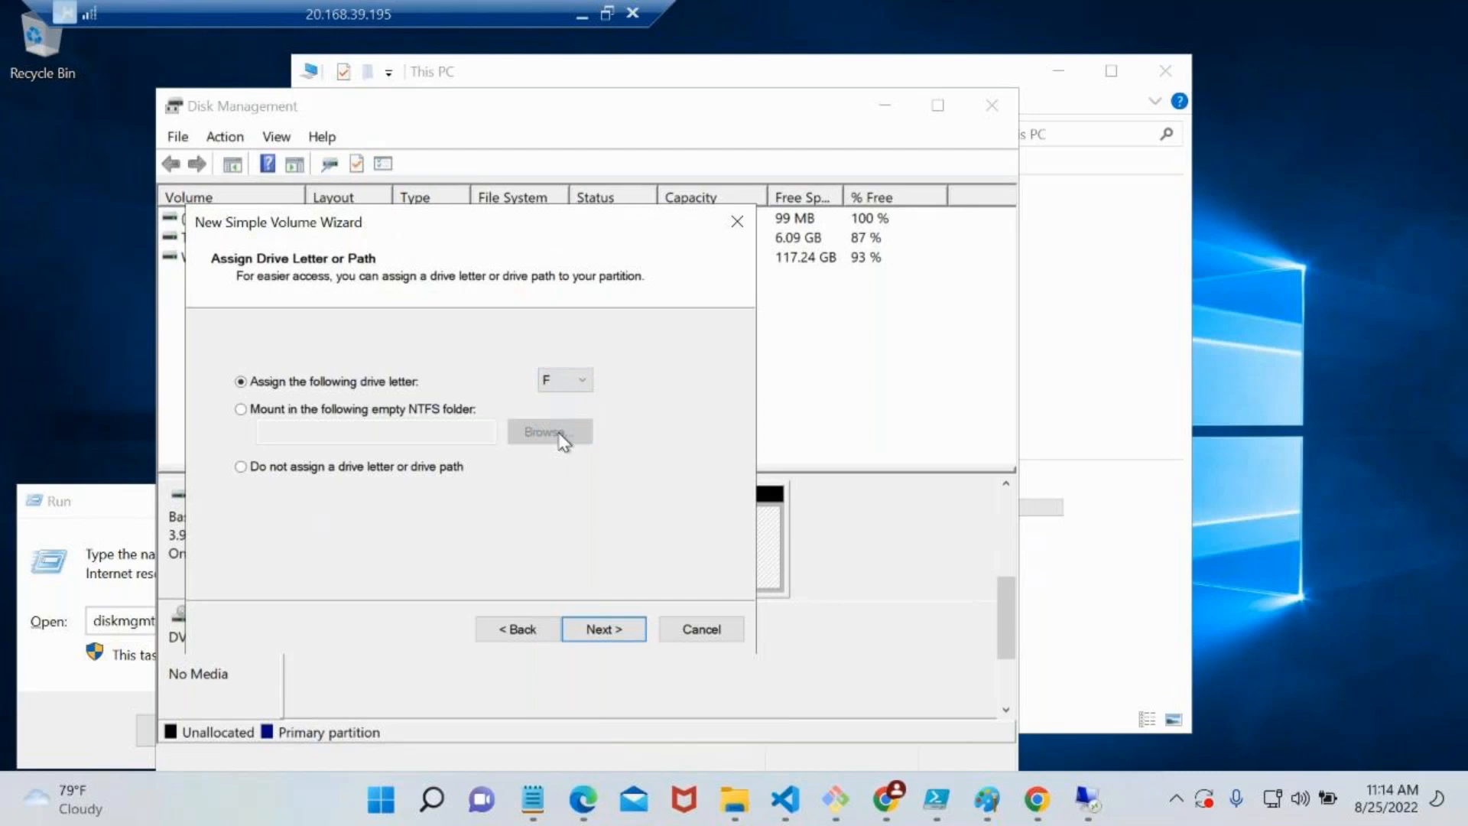
left_click(605, 639)
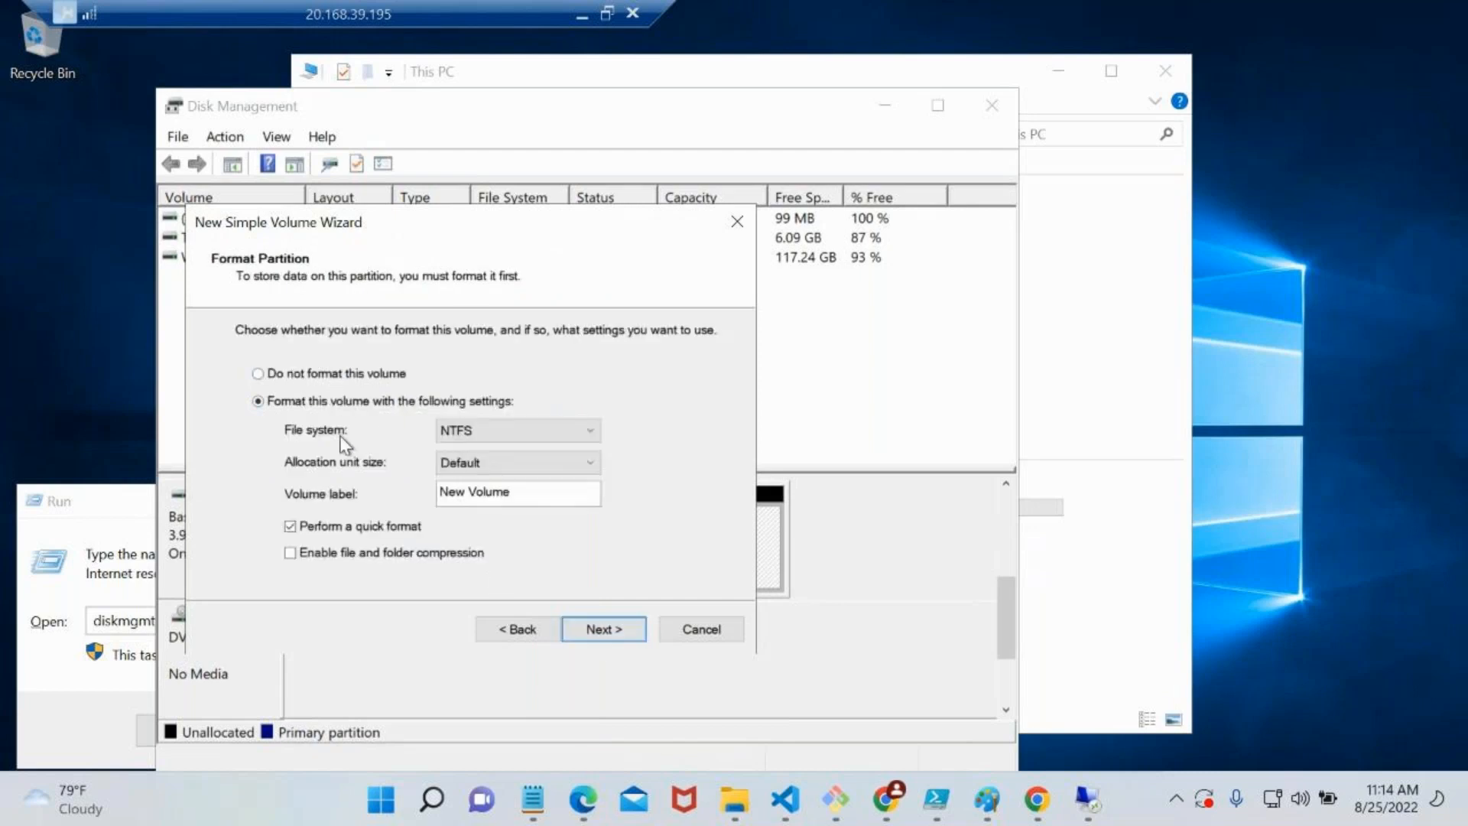
left_click(598, 619)
left_click(598, 620)
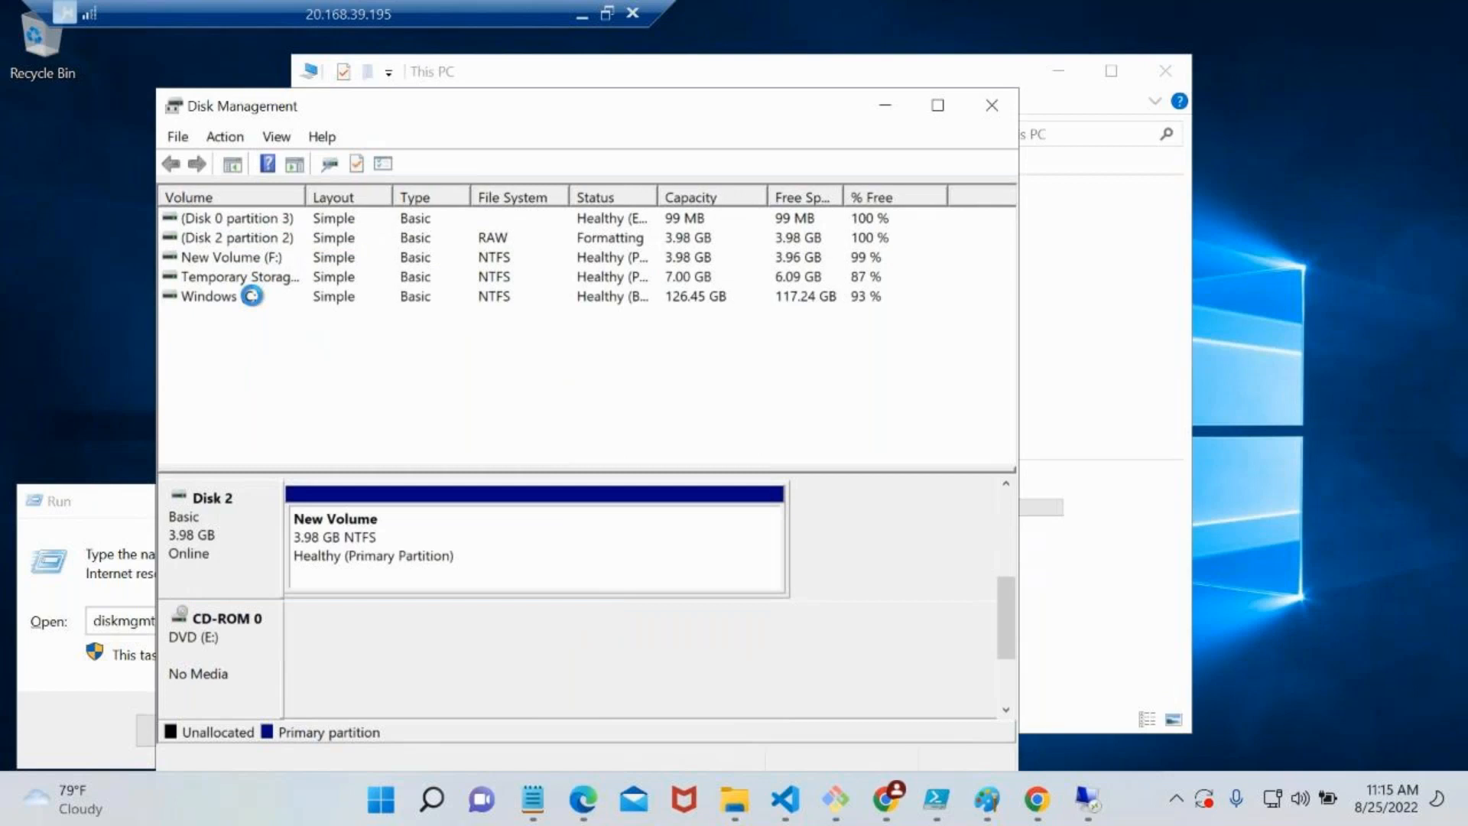
Check New Volume (F:) in Disk Management and open the drive in File Explorer to view its contents
left_click(234, 260)
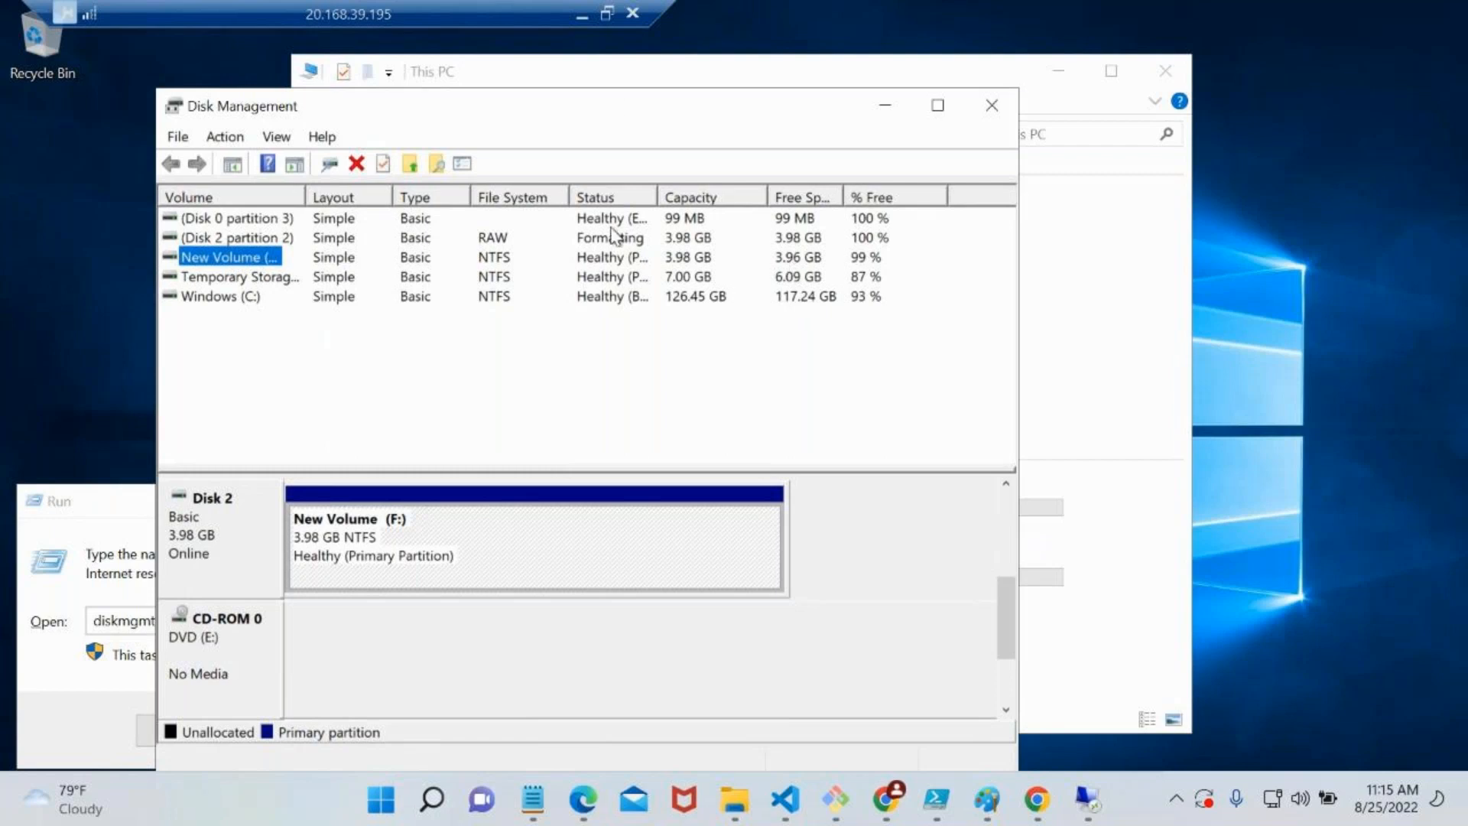
left_click(1118, 259)
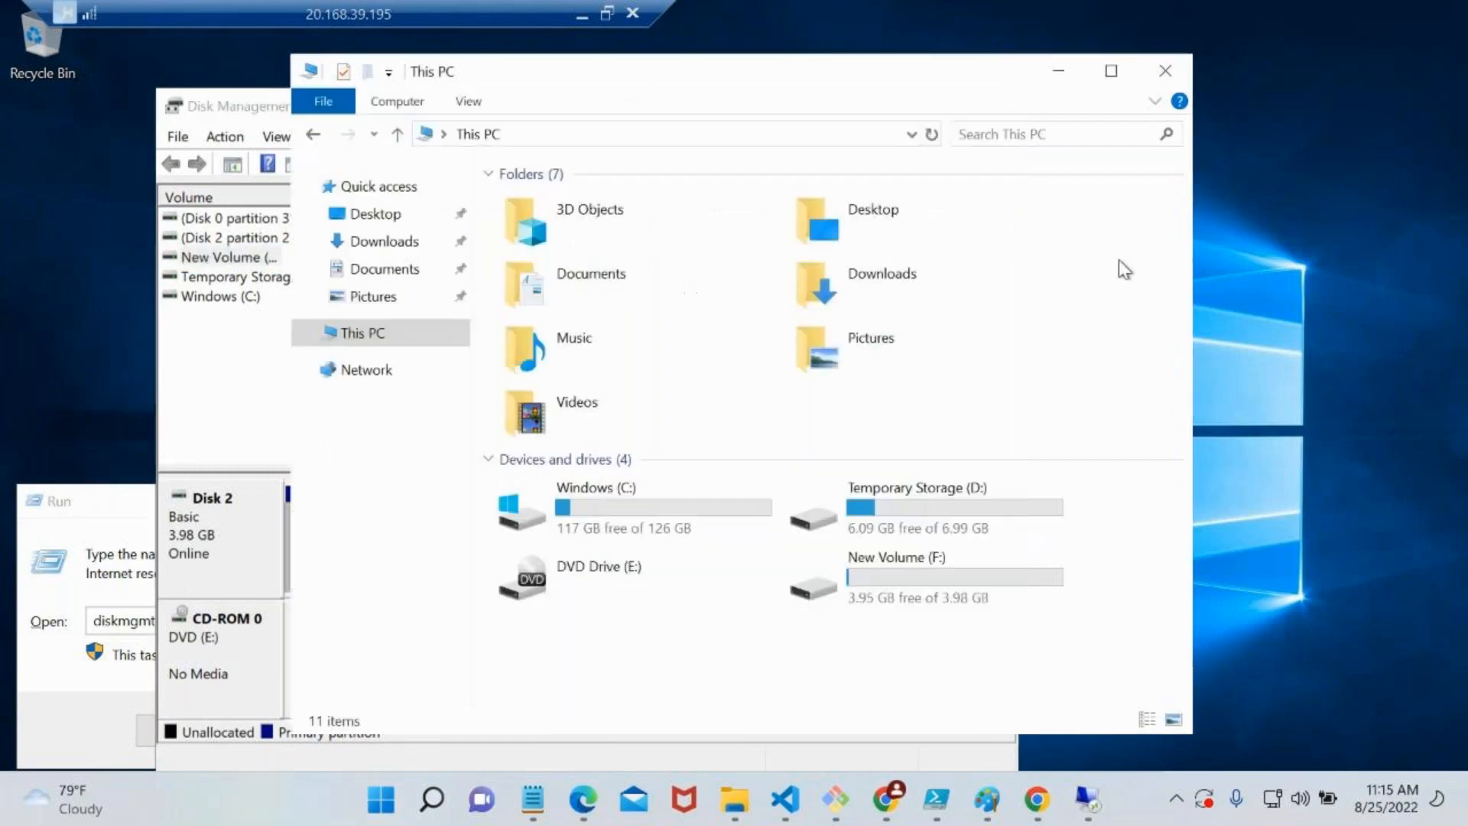
double_click(927, 586)
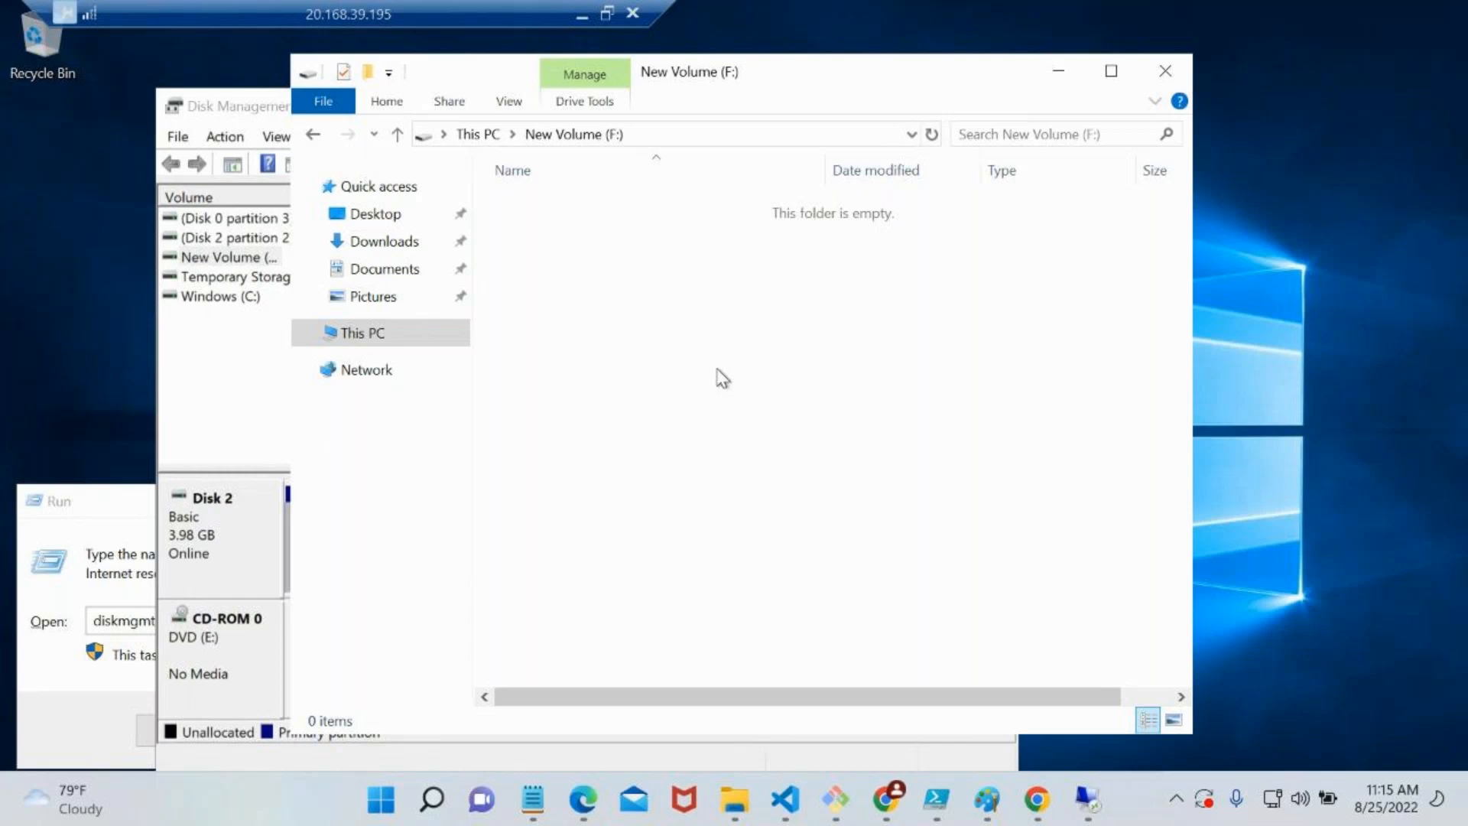
Switch to the Azure portal, detach the data disk mymoviedisk from vm-vnet1 and save the disk configuration
left_click(582, 14)
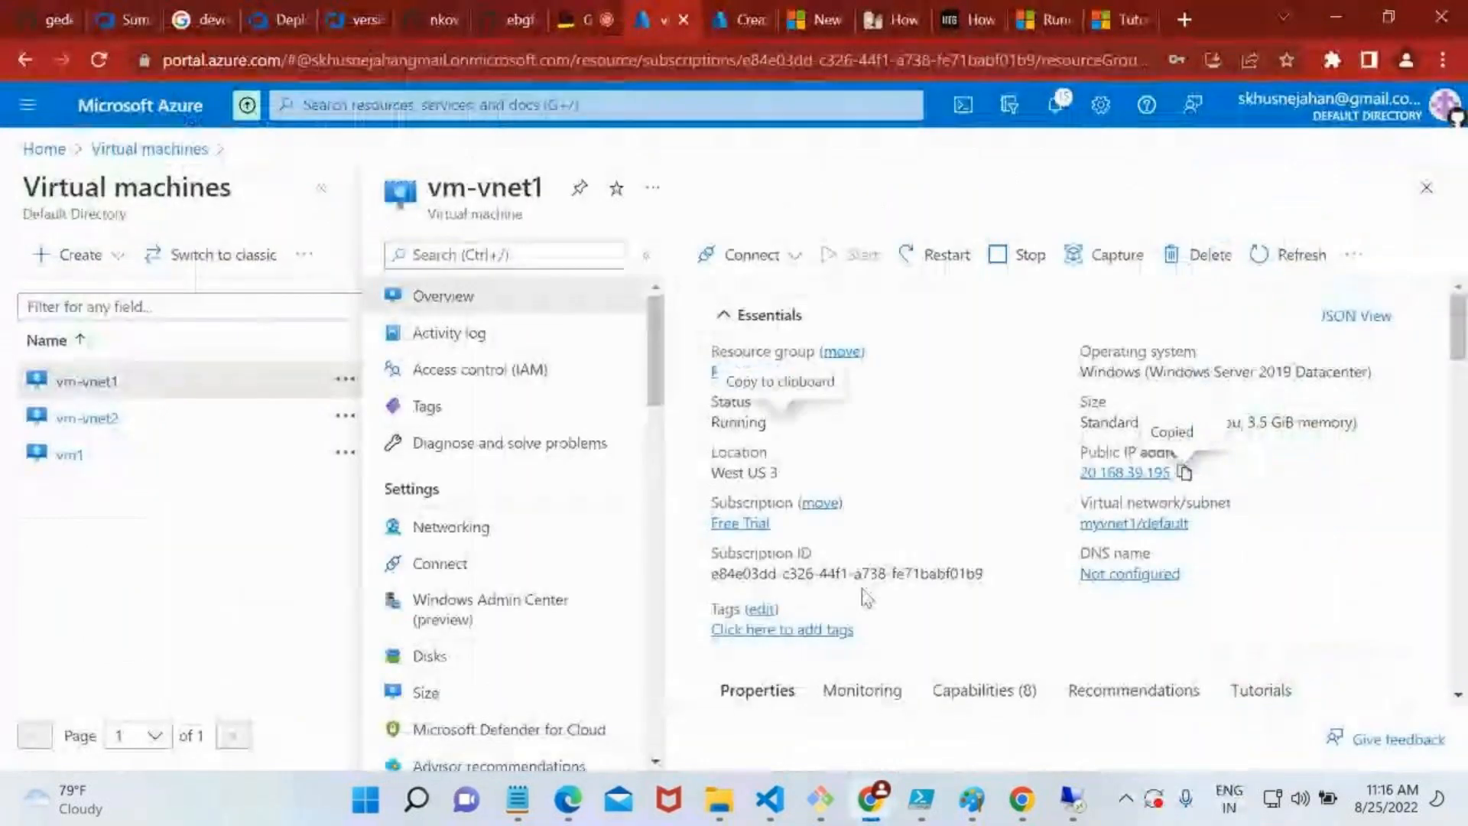
scroll(439, 564, "down", 1)
left_click(452, 552)
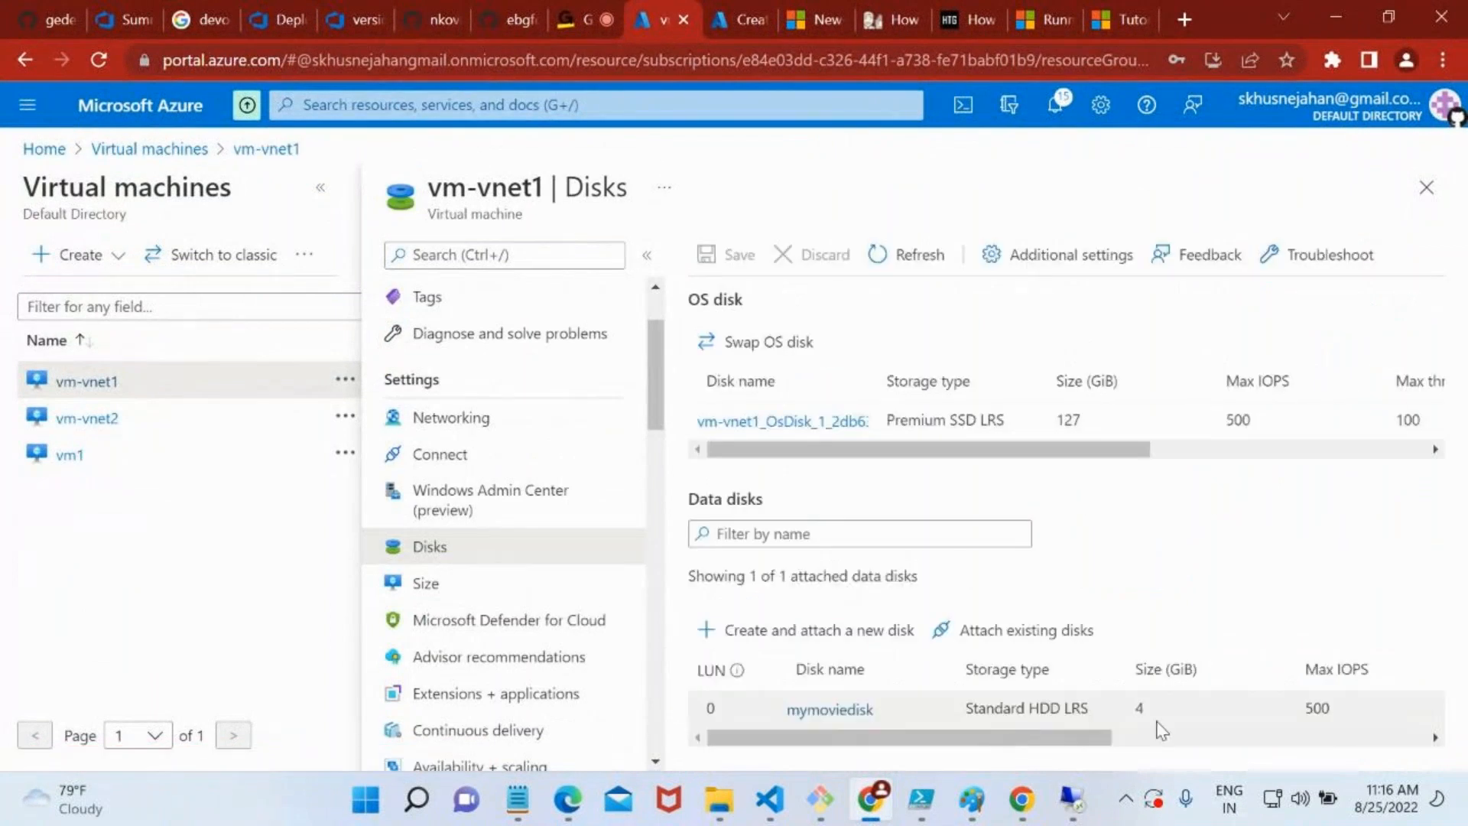
left_click_drag(1066, 736, 1381, 741)
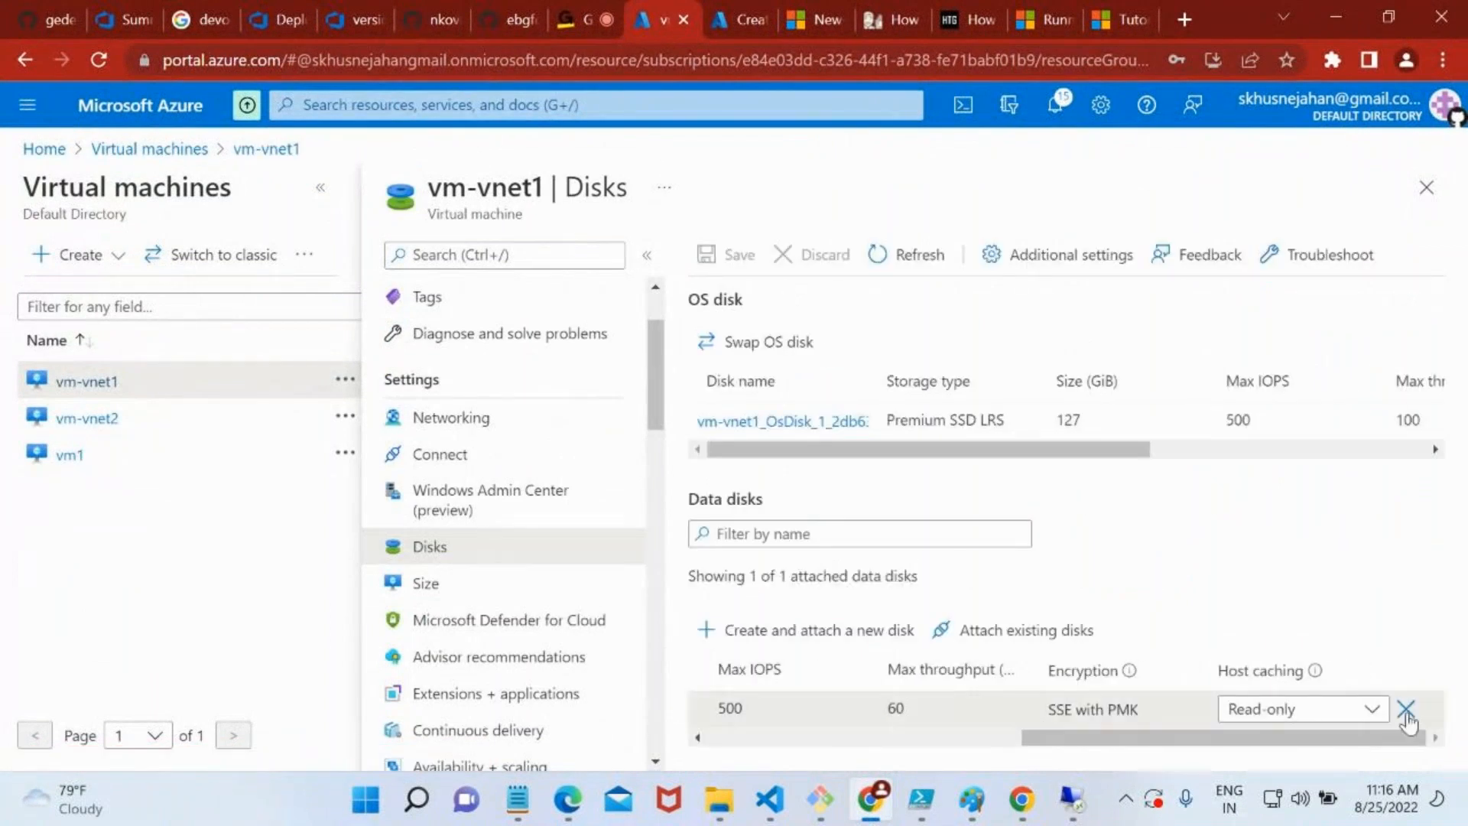
left_click(1413, 709)
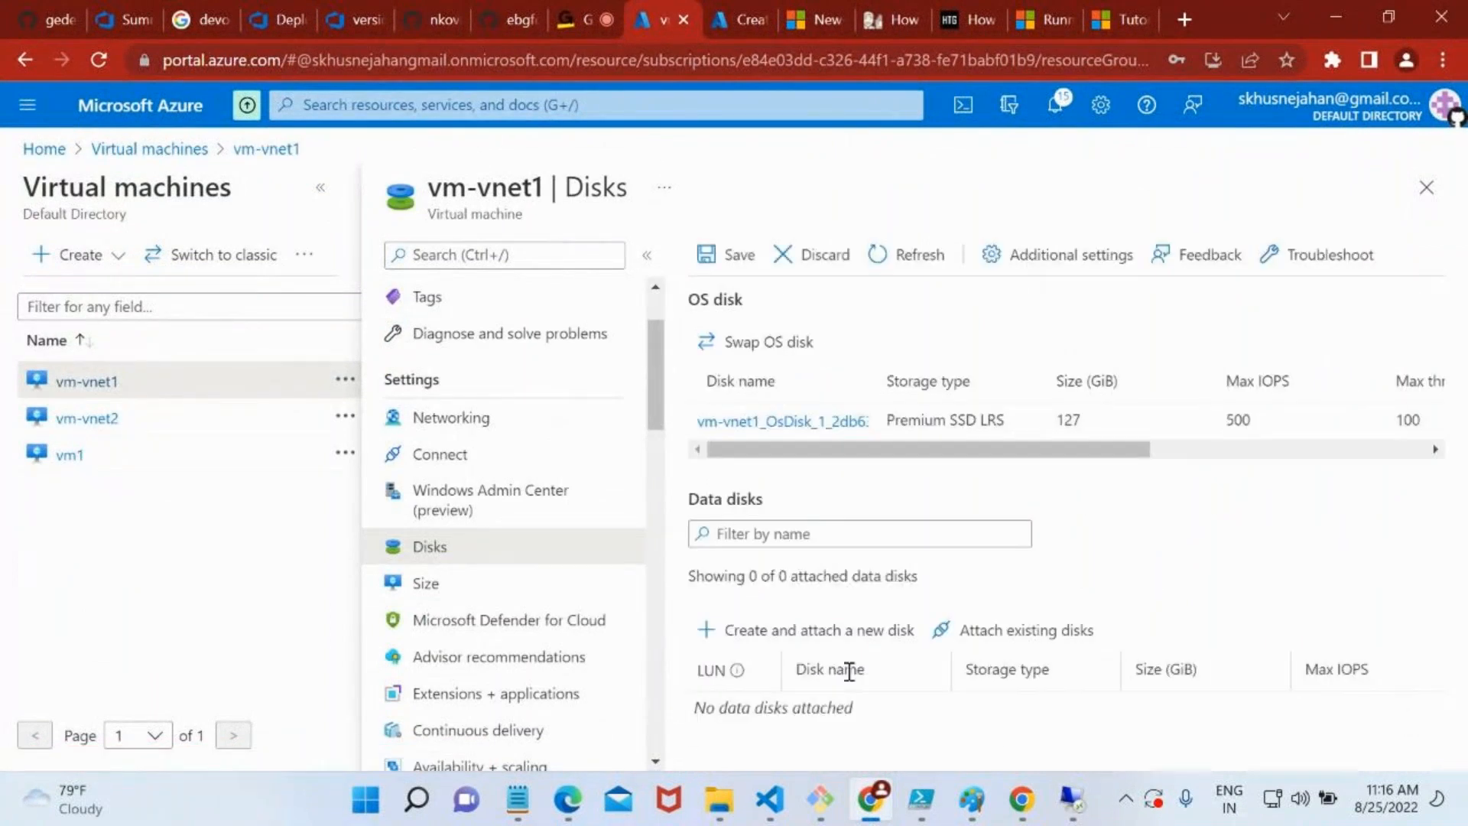
left_click(715, 260)
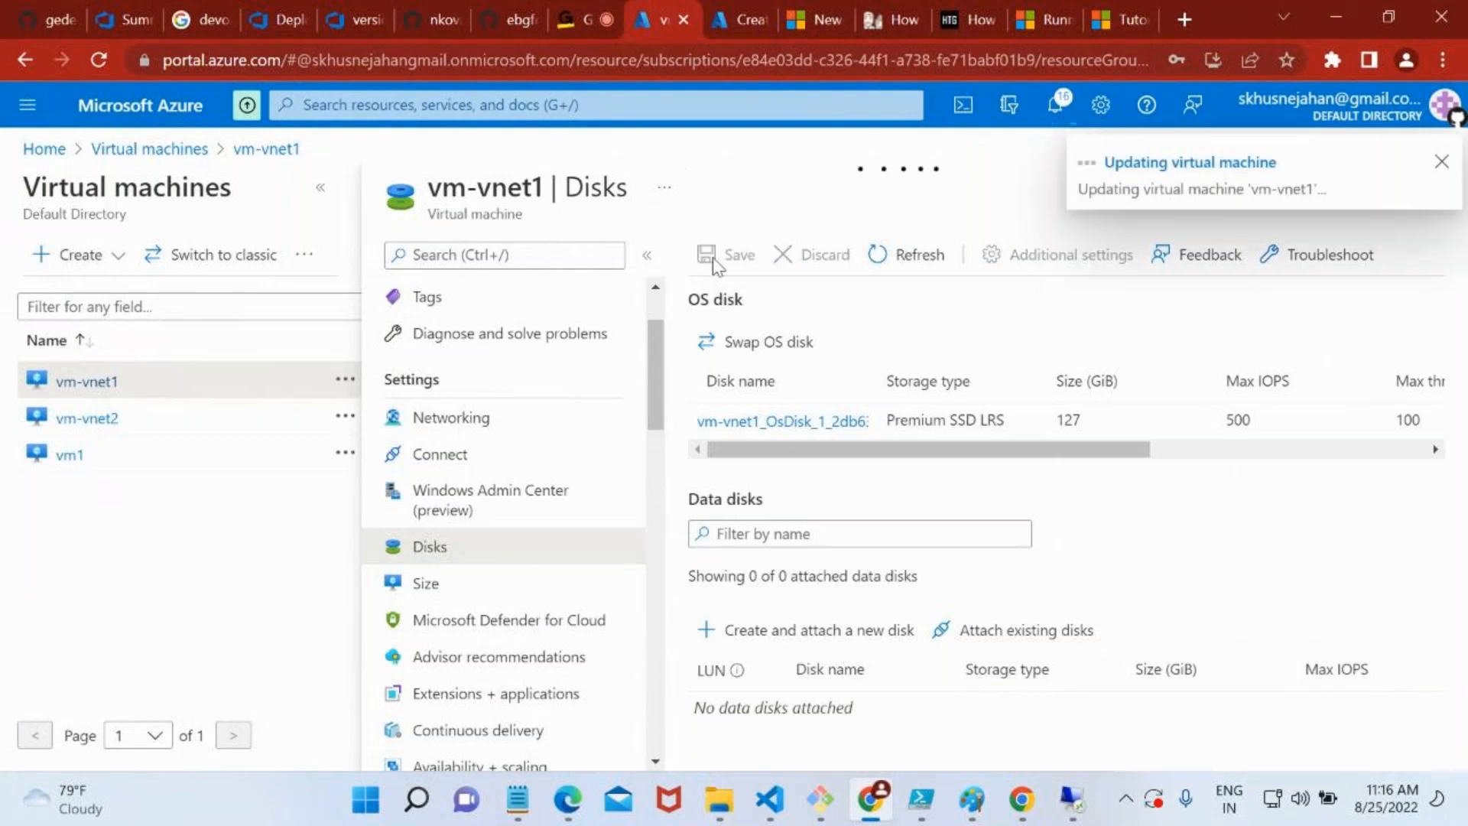
Return to the Remote Desktop session and check the drives listed under This PC in File Explorer
mouse_move(1072, 799)
left_click(1052, 684)
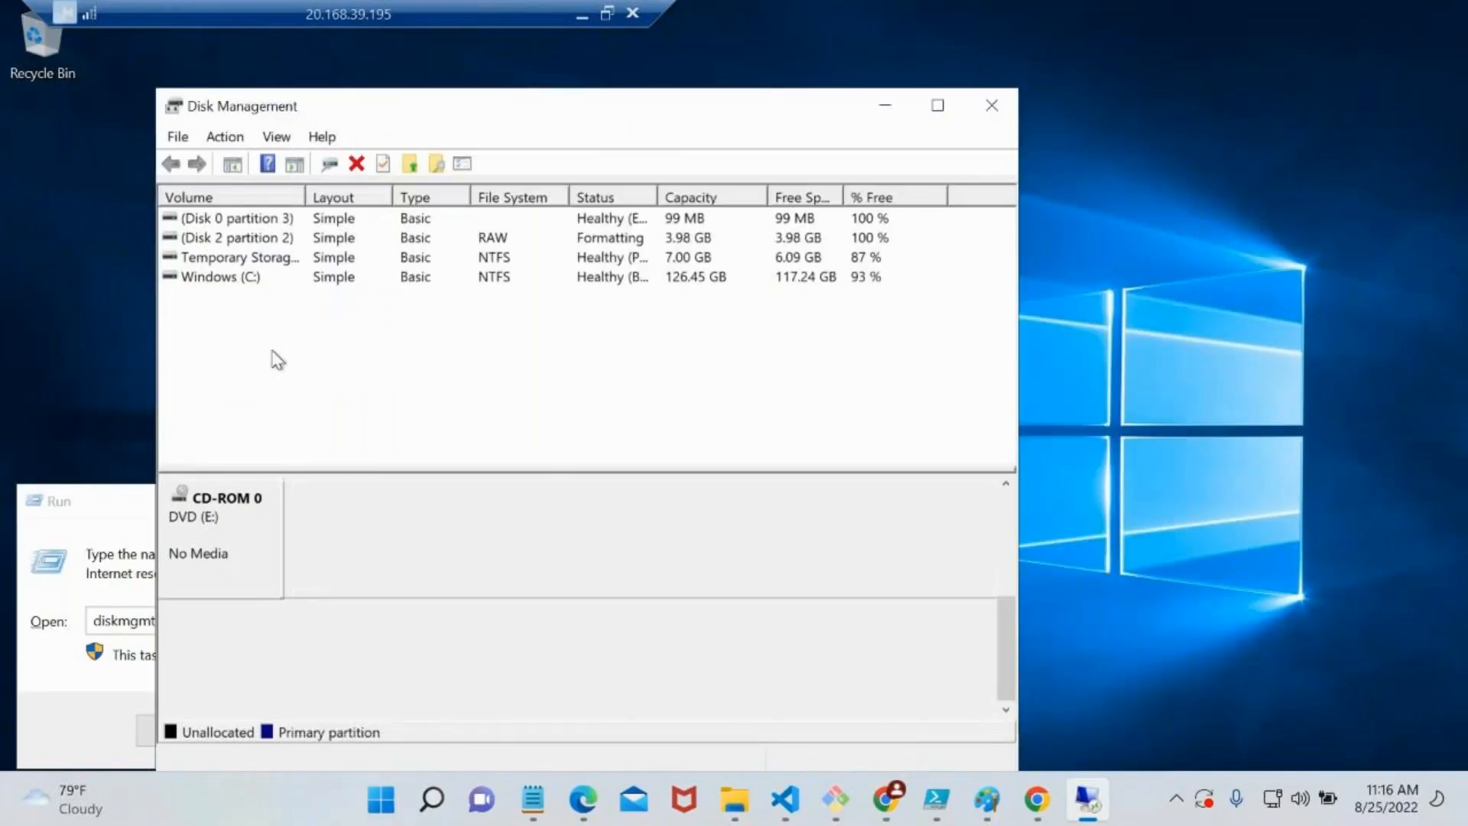
left_click(121, 326)
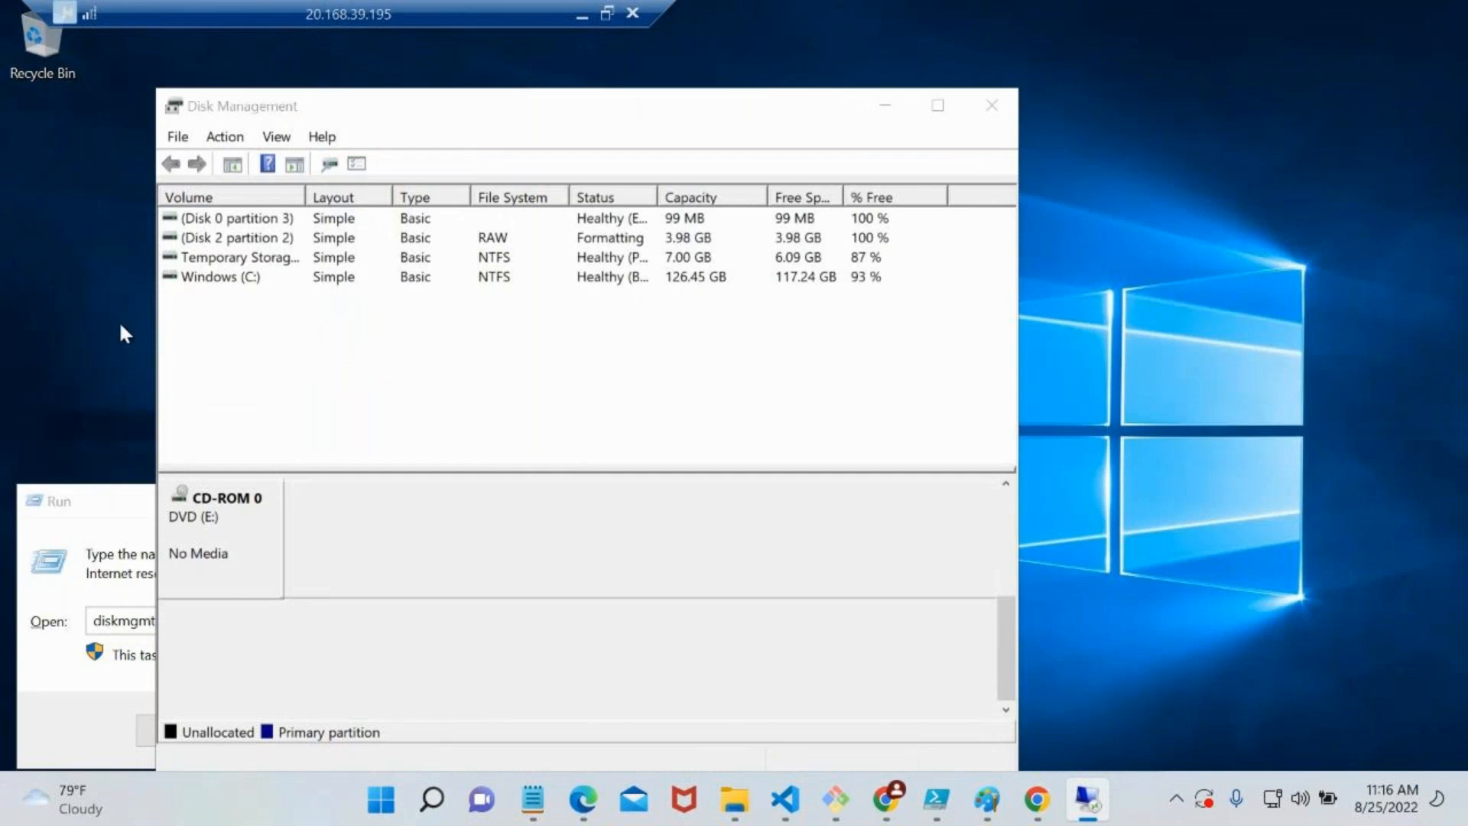
key("super+e")
left_click(329, 335)
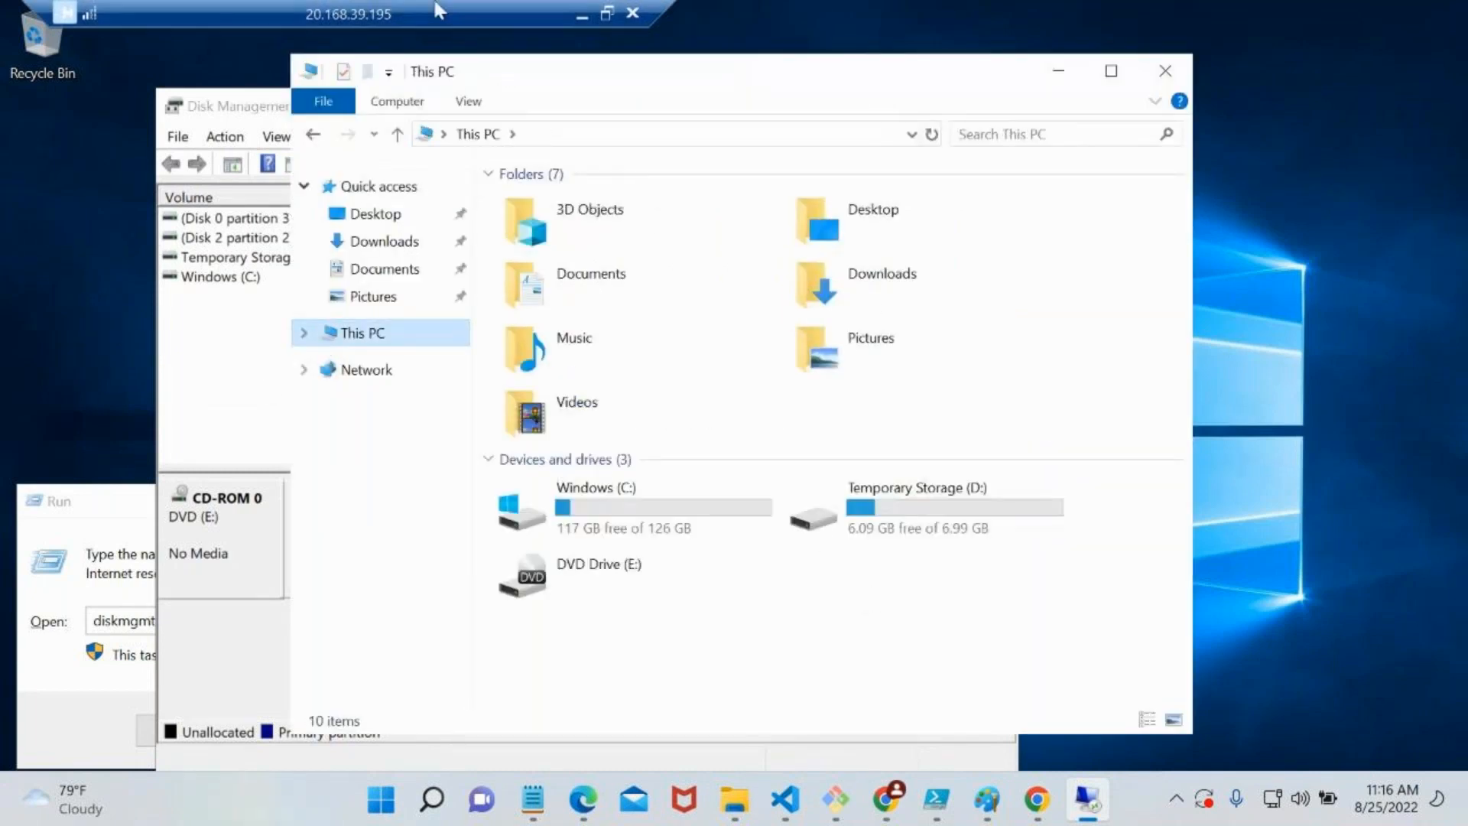
Switch back to the Azure portal and start creating a new Azure virtual machine
left_click(579, 13)
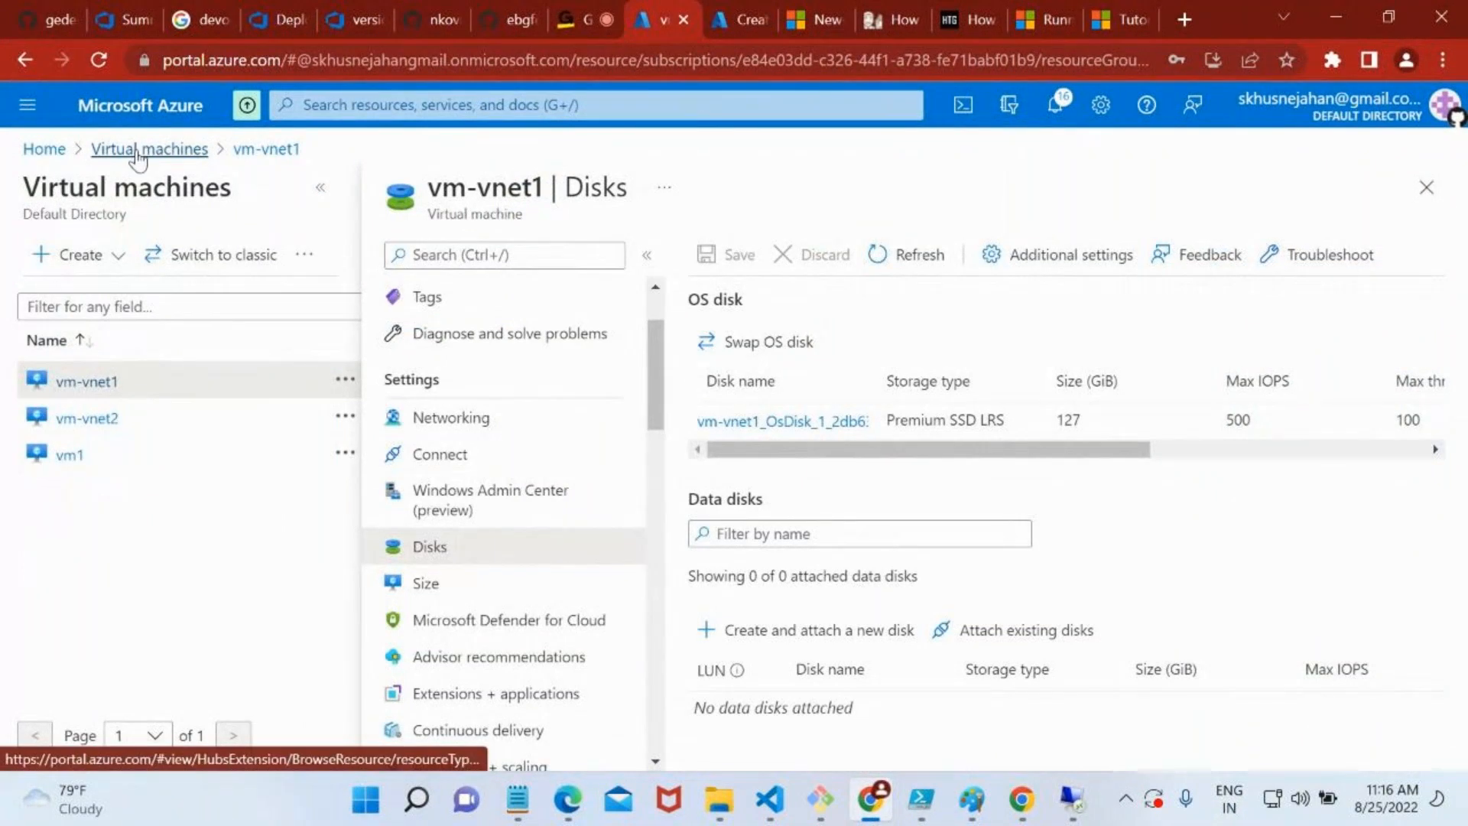
left_click(81, 255)
left_click(121, 298)
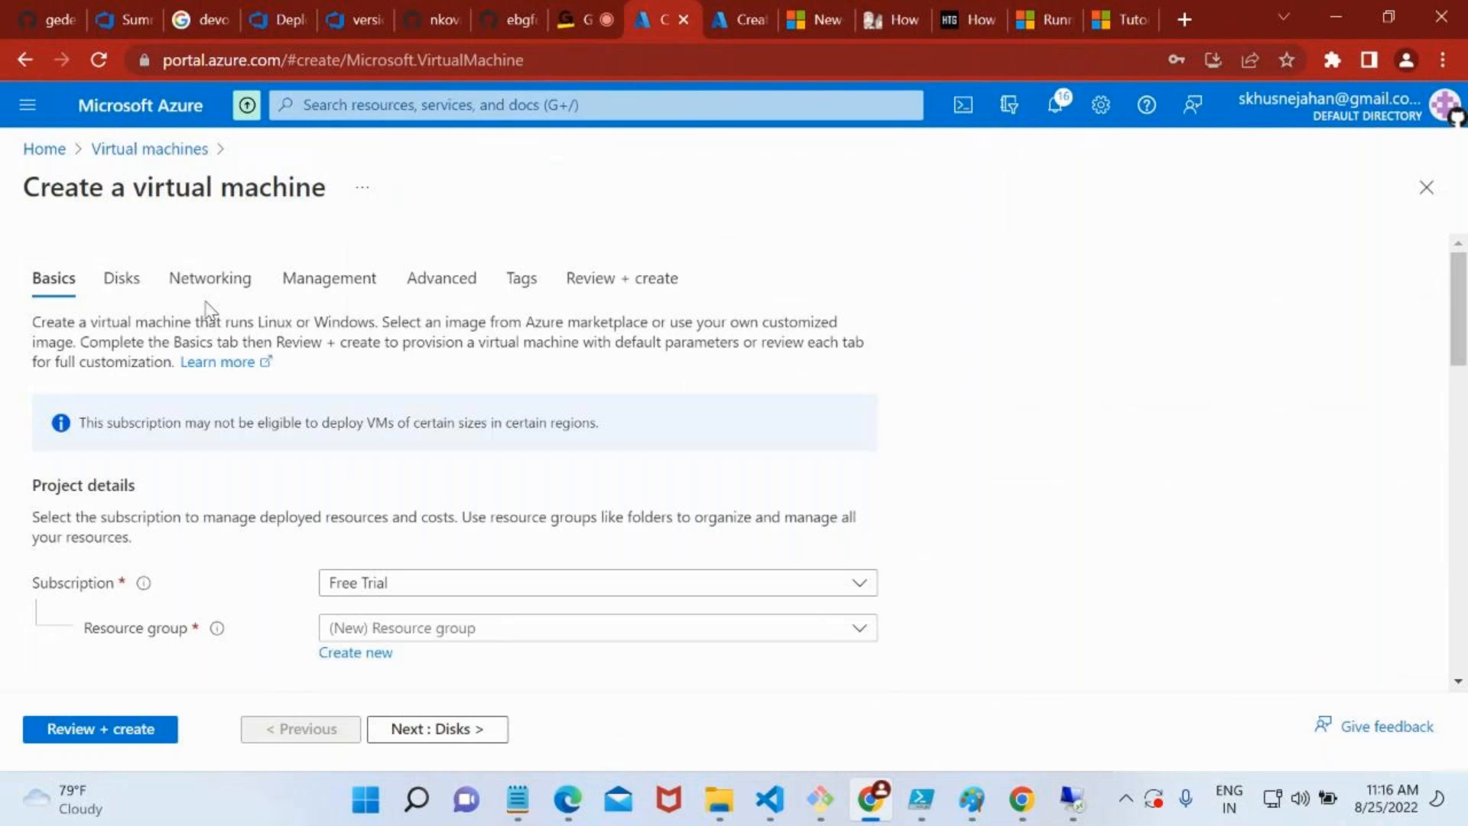
Open the new virtual machine's Management settings and review the Microsoft Defender for Cloud and boot diagnostics options
left_click(321, 295)
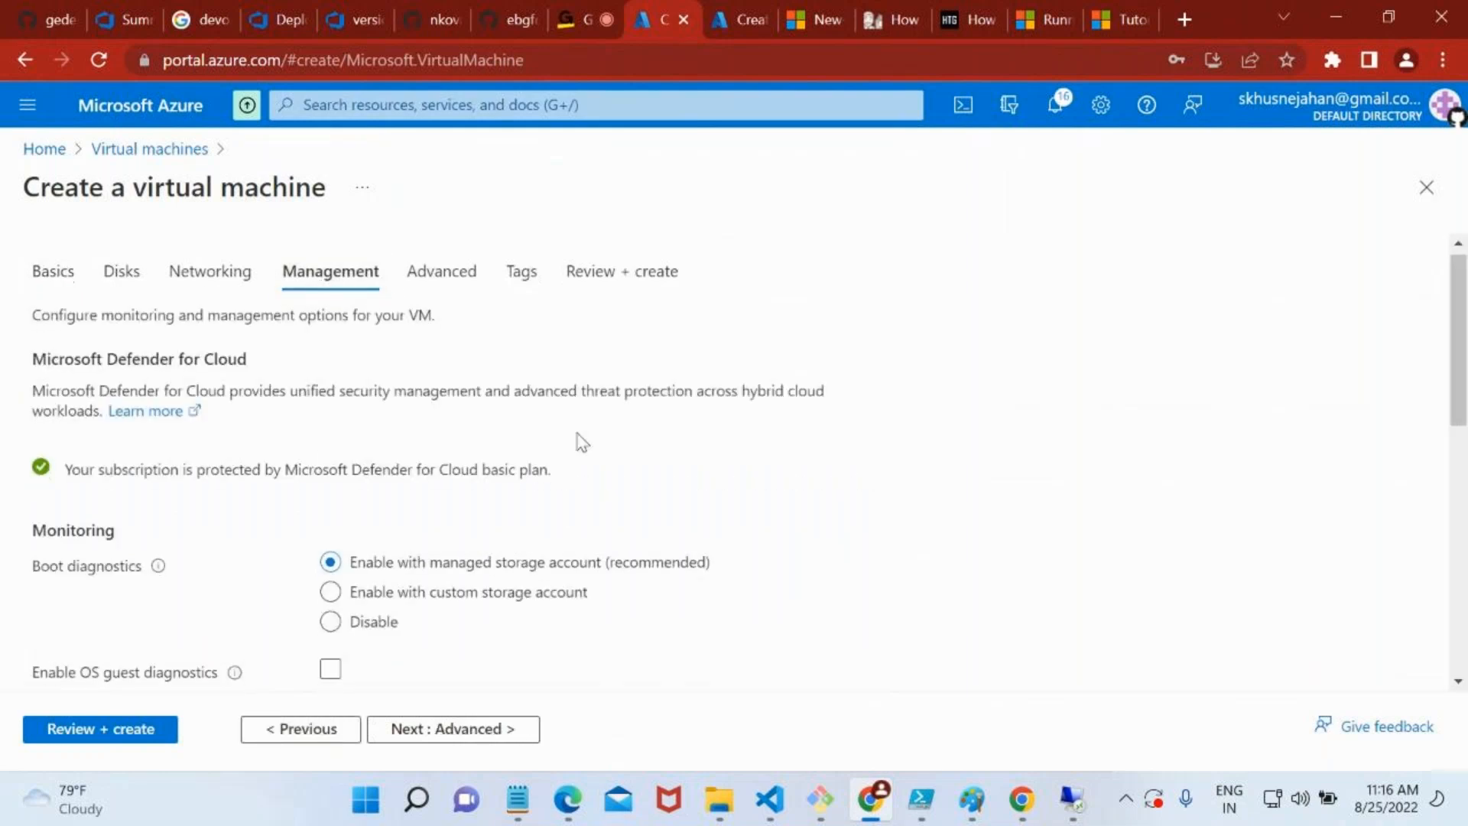
scroll(576, 440, "down", 1)
double_click(240, 345)
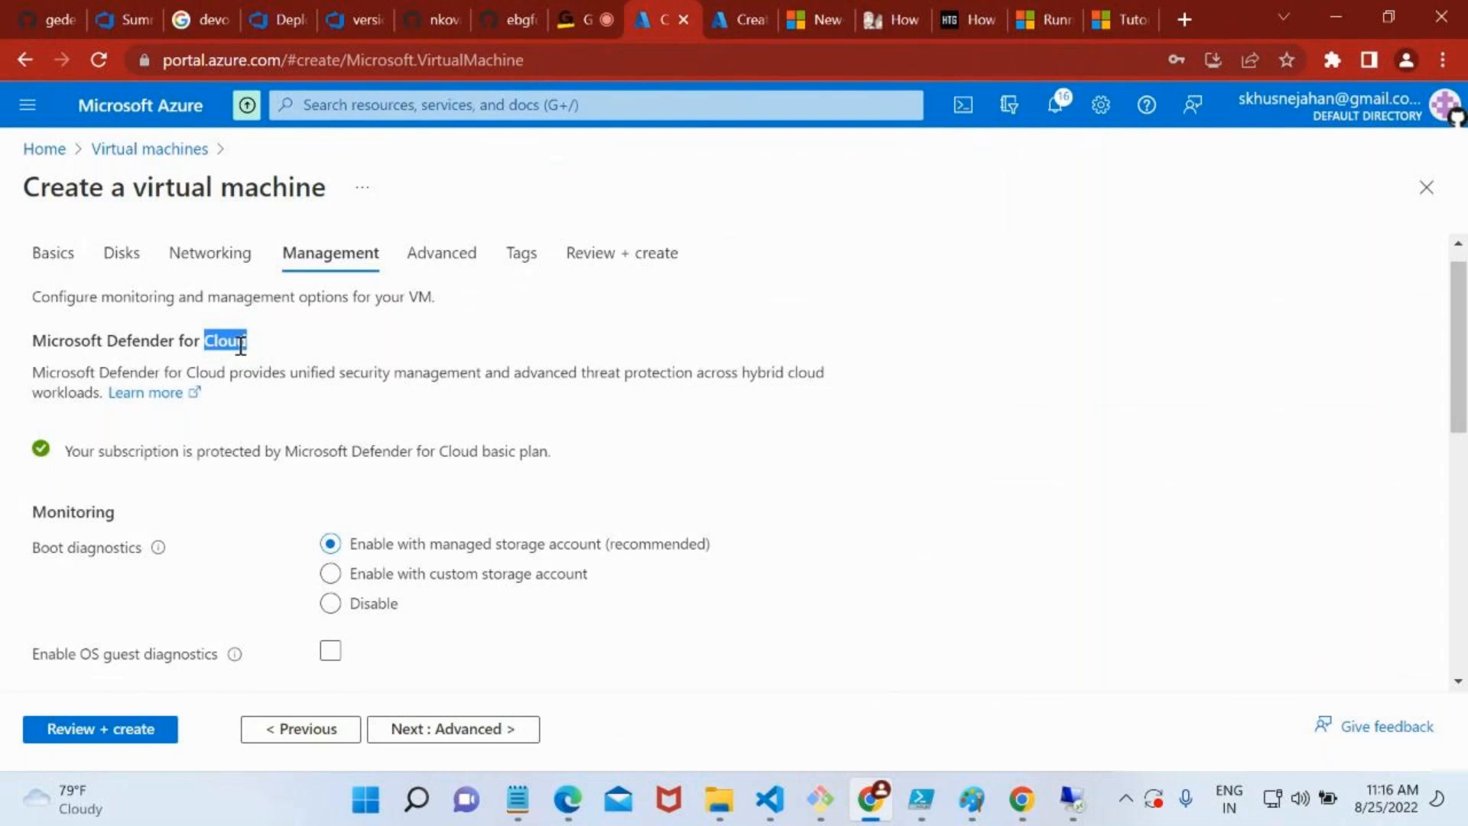
scroll(360, 443, "down", 3)
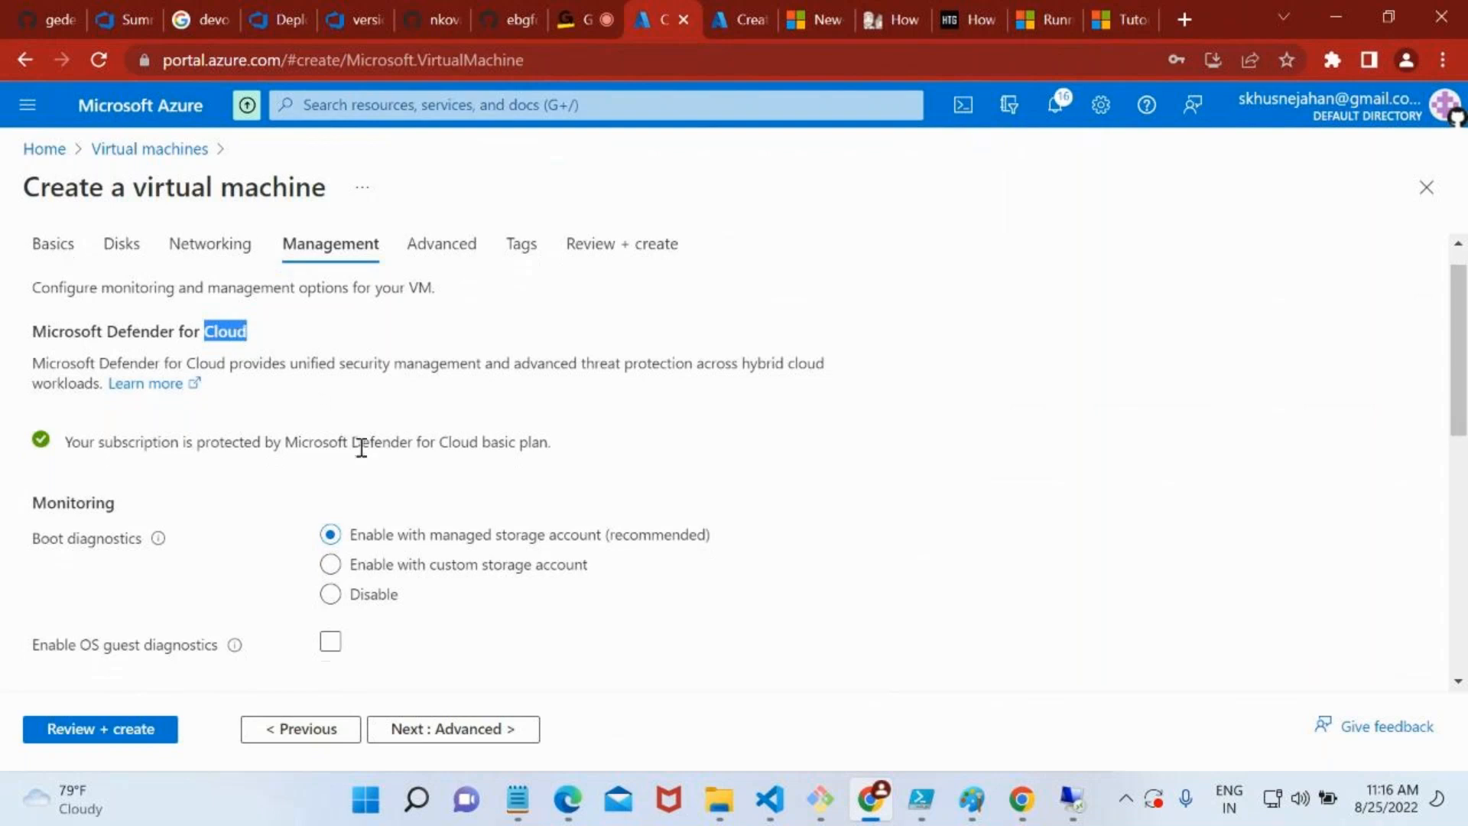
left_click_drag(113, 382, 19, 382)
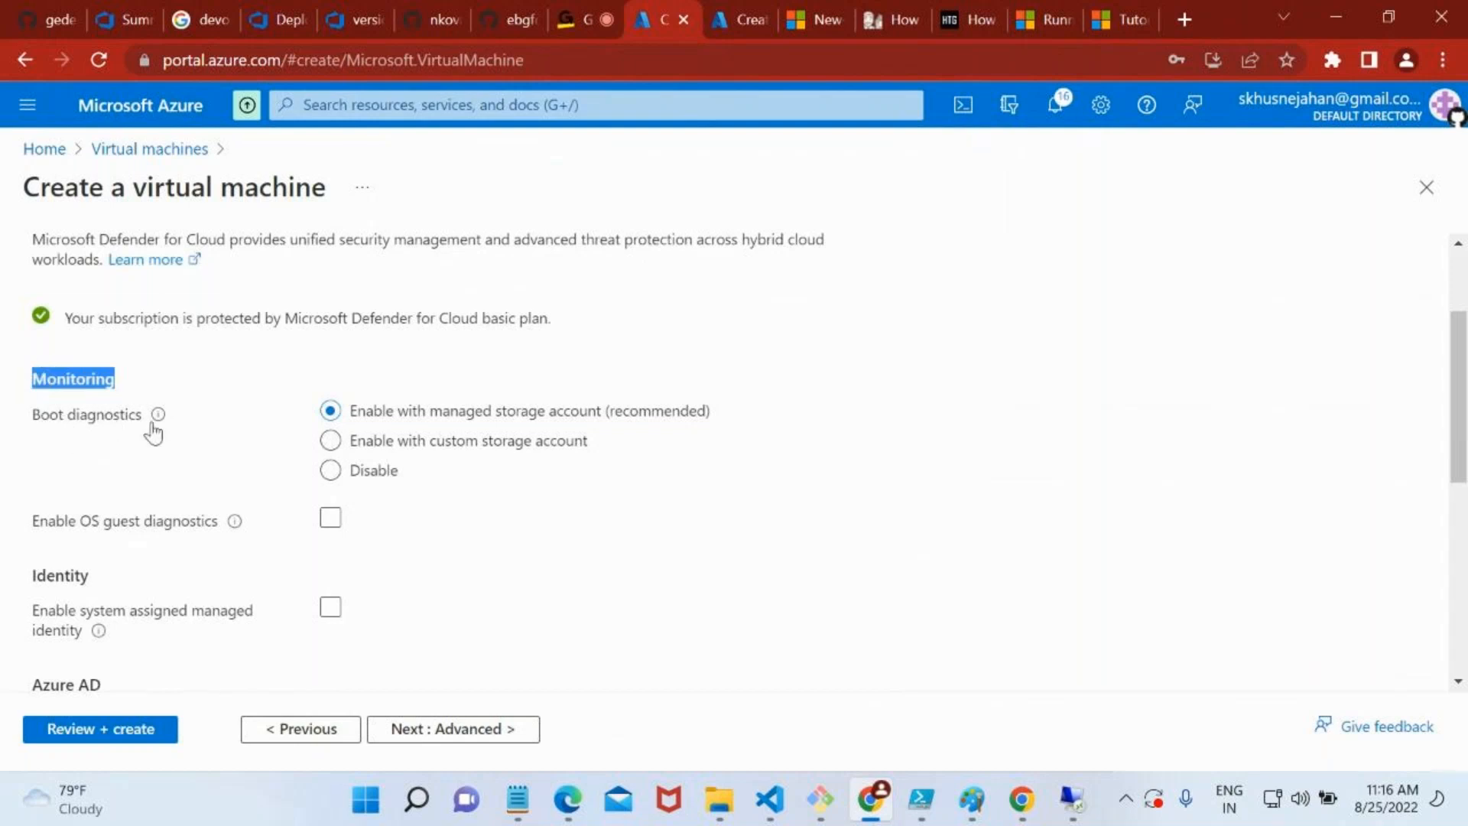
mouse_move(157, 416)
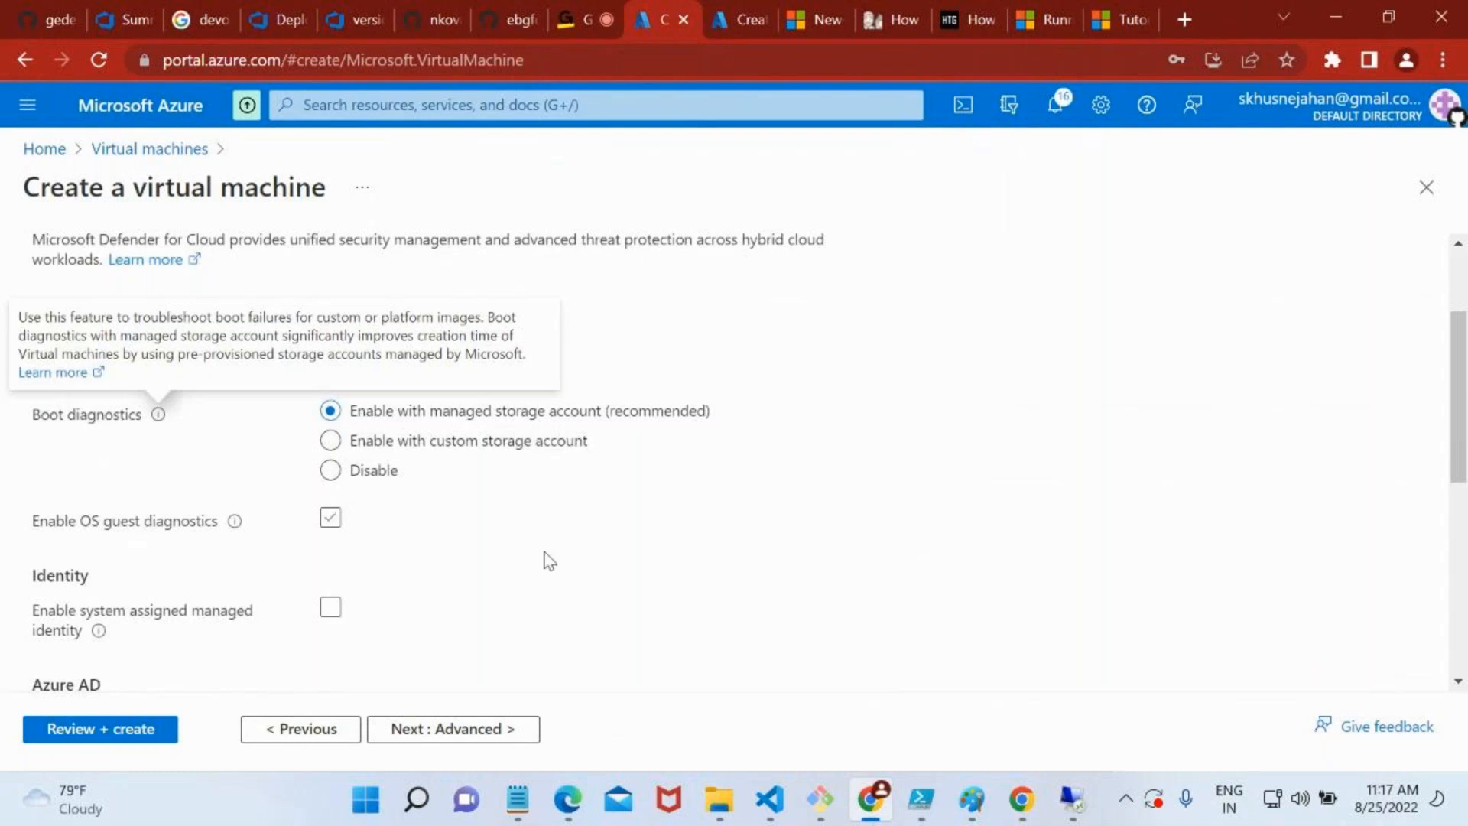
Enable Login with Azure AD in the new virtual machine's Management settings
scroll(543, 563, "down", 1)
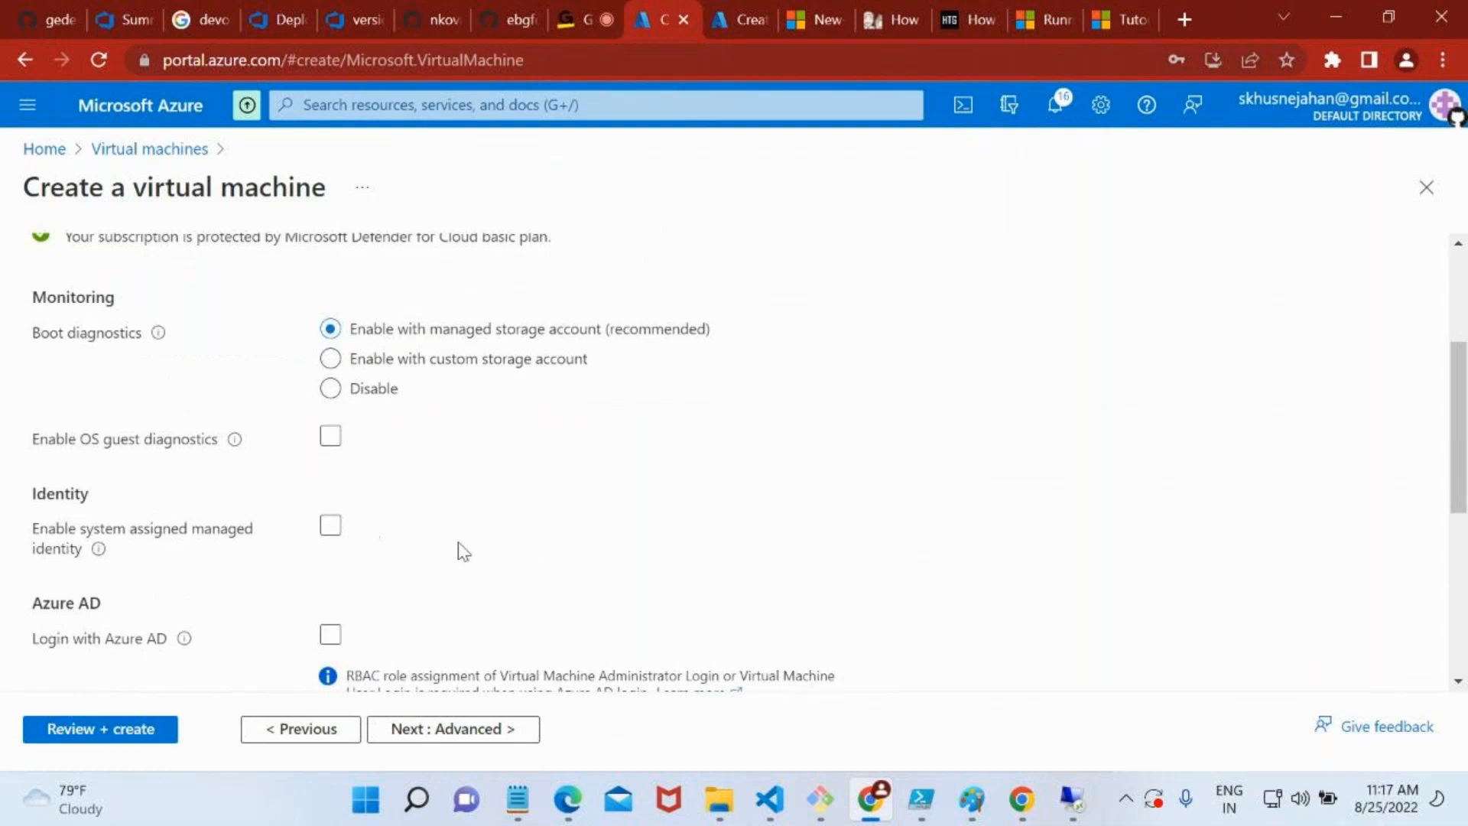
scroll(459, 551, "down", 2)
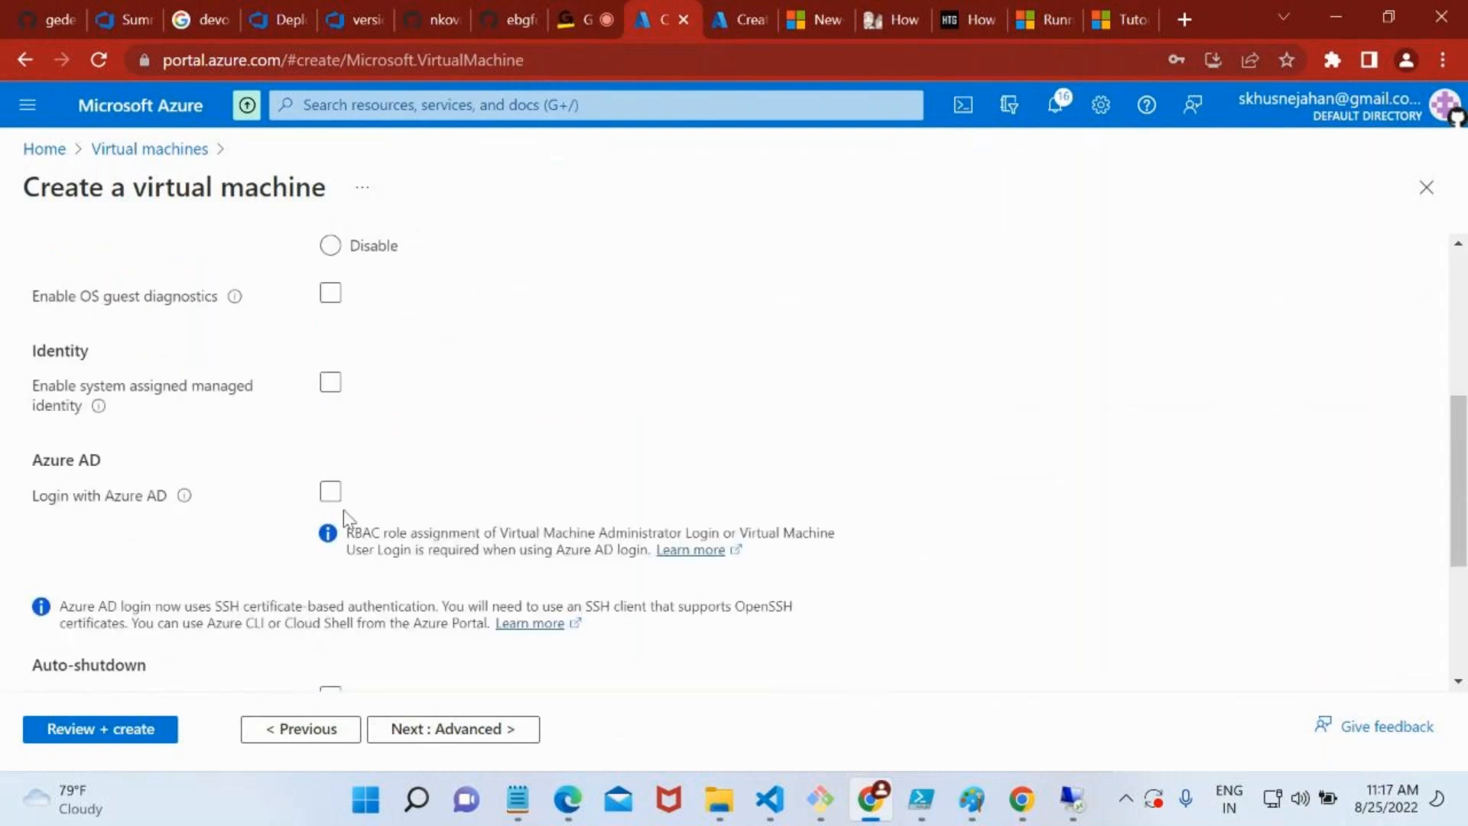
triple_click(156, 504)
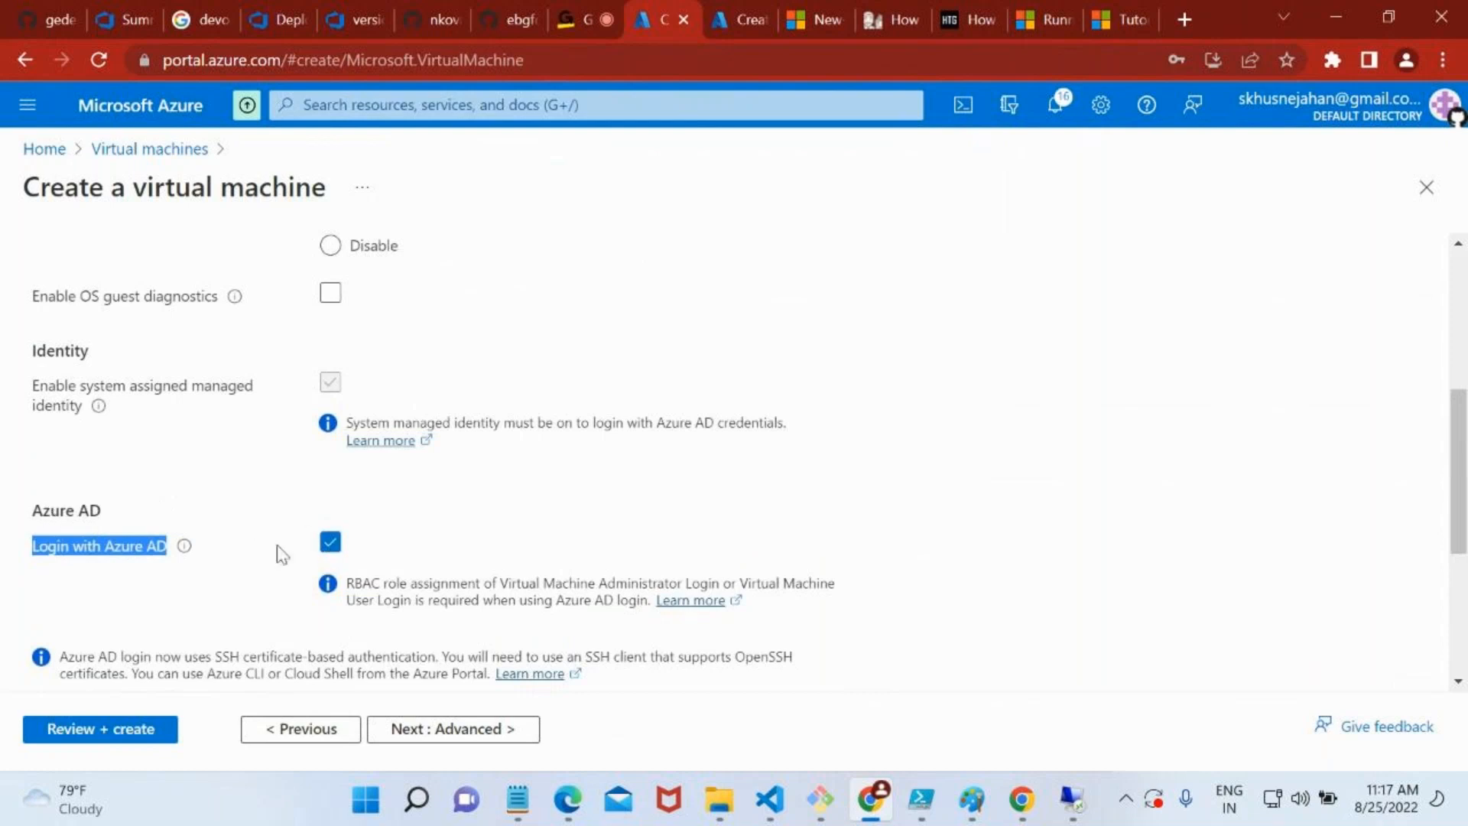
scroll(420, 563, "down", 2)
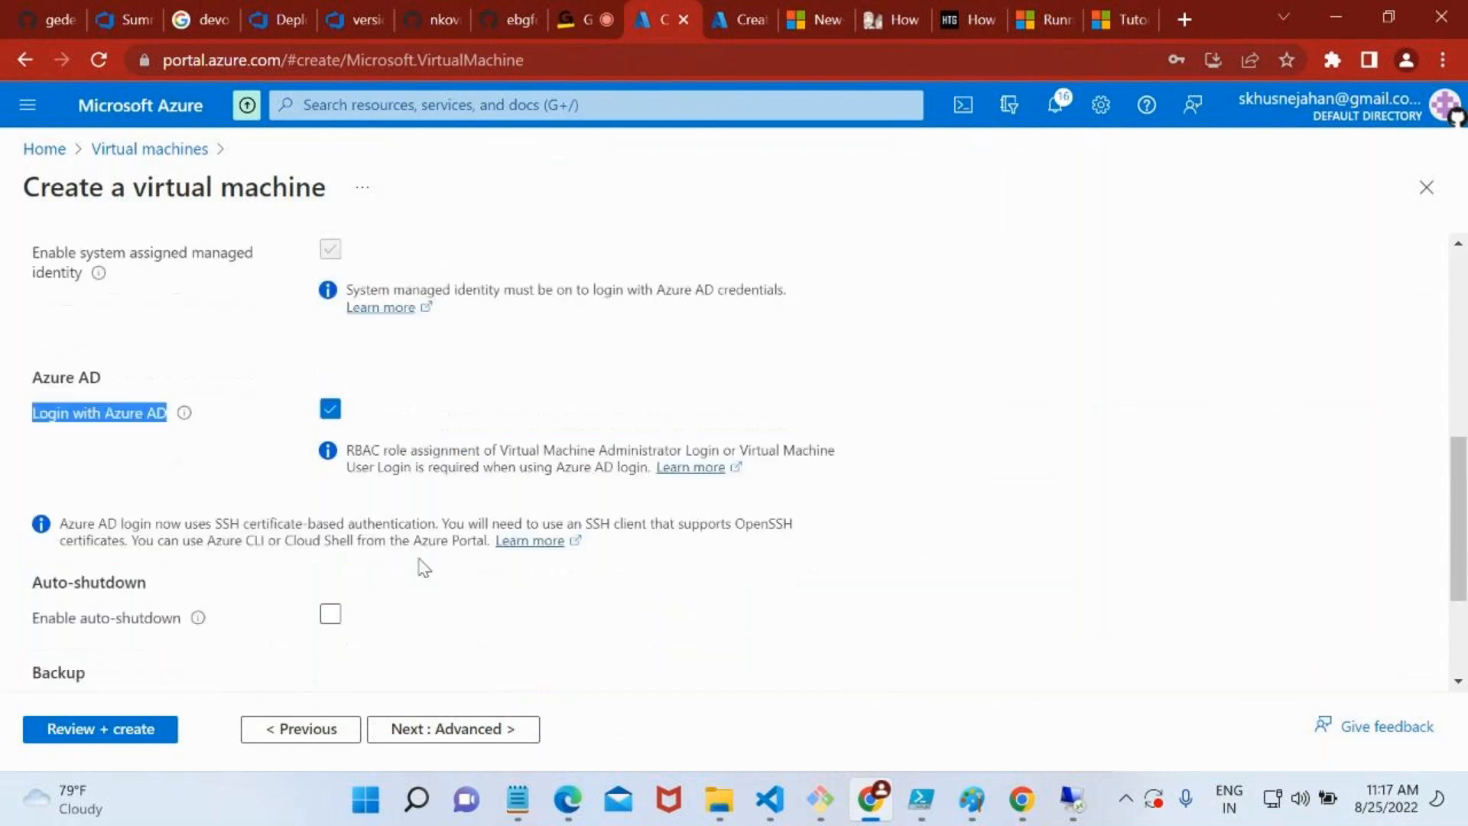
Turn off Login with Azure AD and enable auto-shutdown only long enough to review its time, time zone and notification settings
left_click(339, 410)
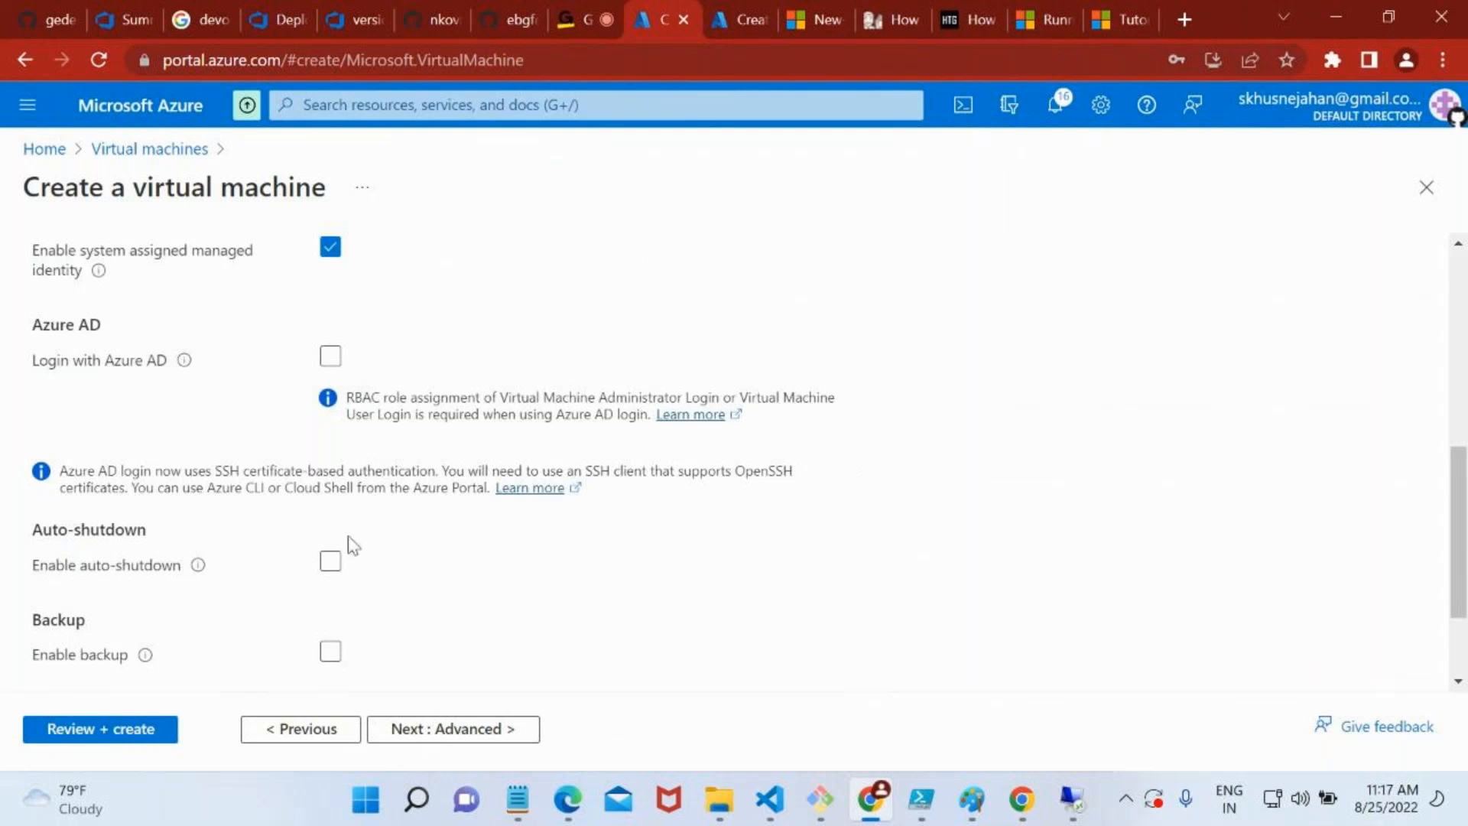
left_click(331, 566)
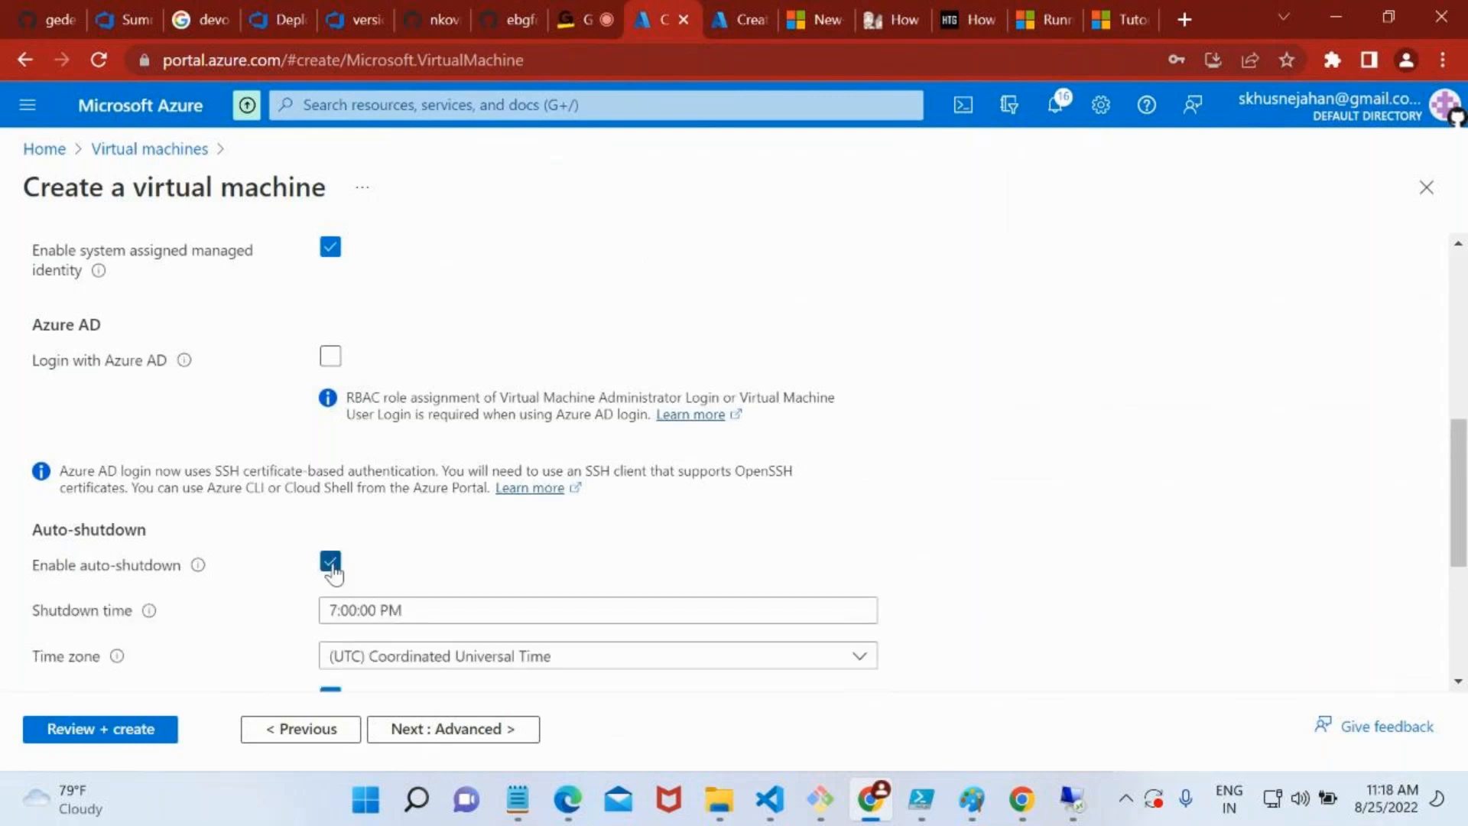
scroll(608, 599, "down", 2)
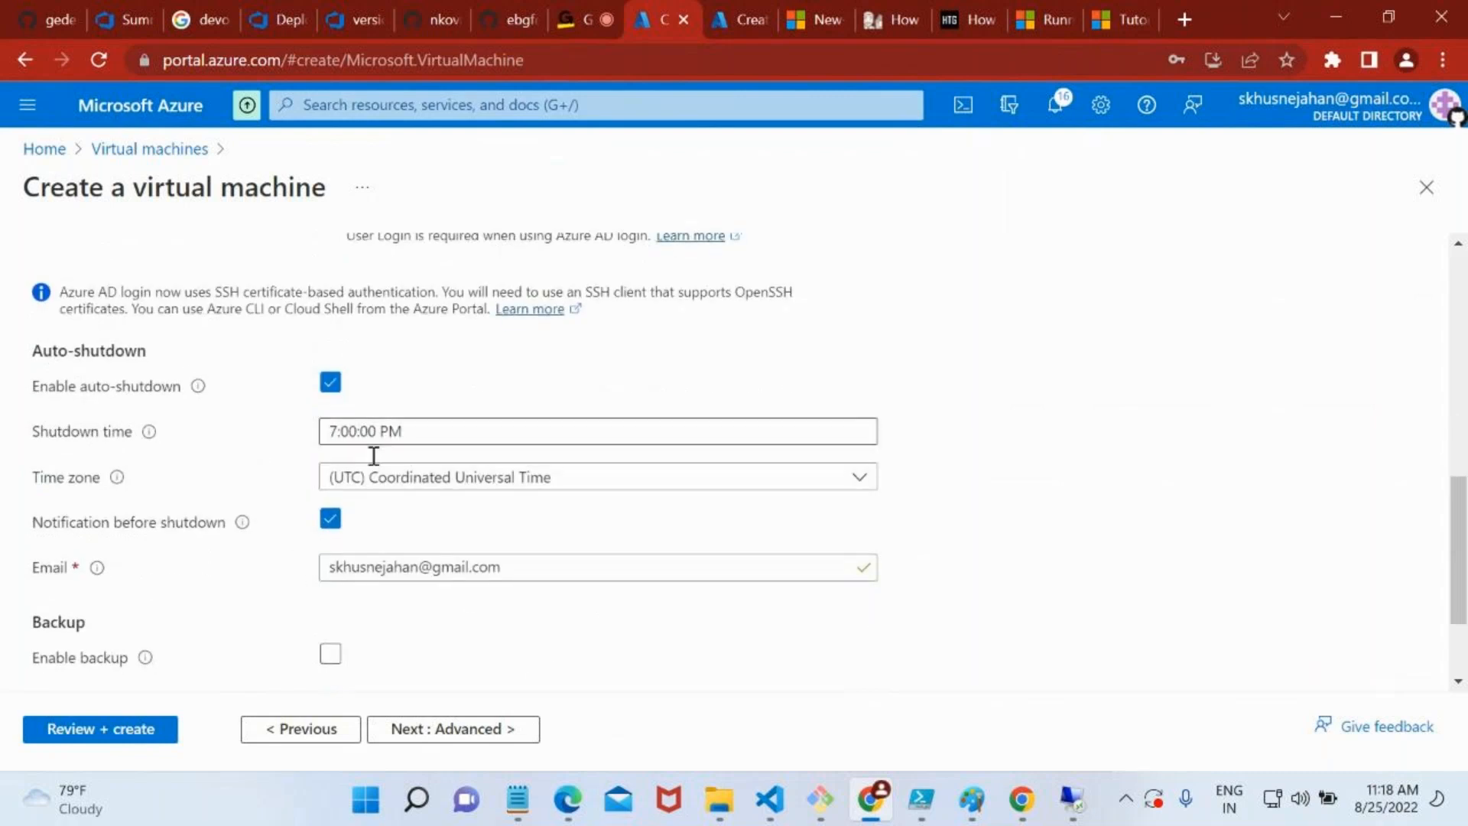
double_click(389, 567)
scroll(396, 636, "up", 1)
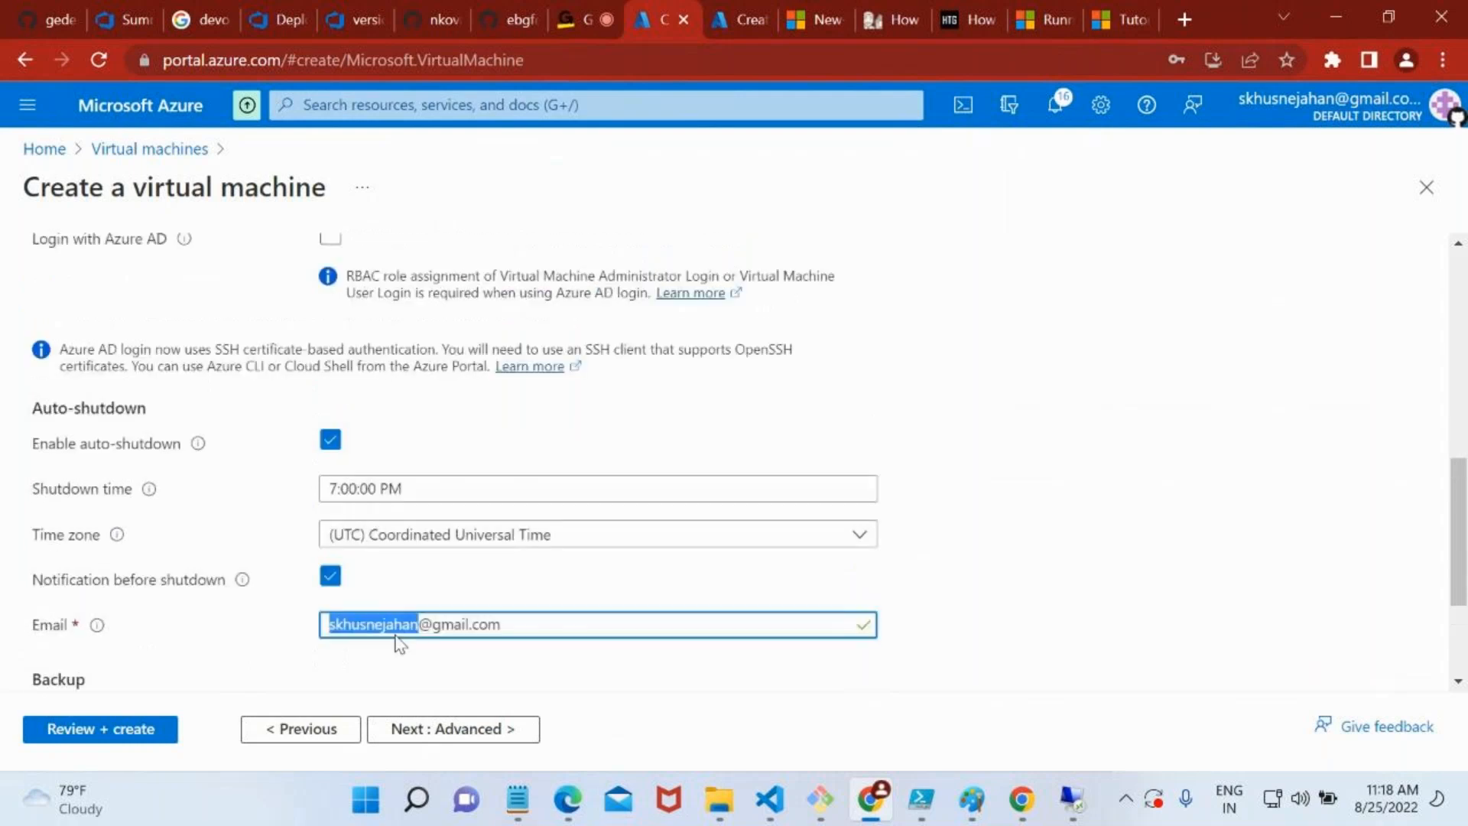
left_click(332, 447)
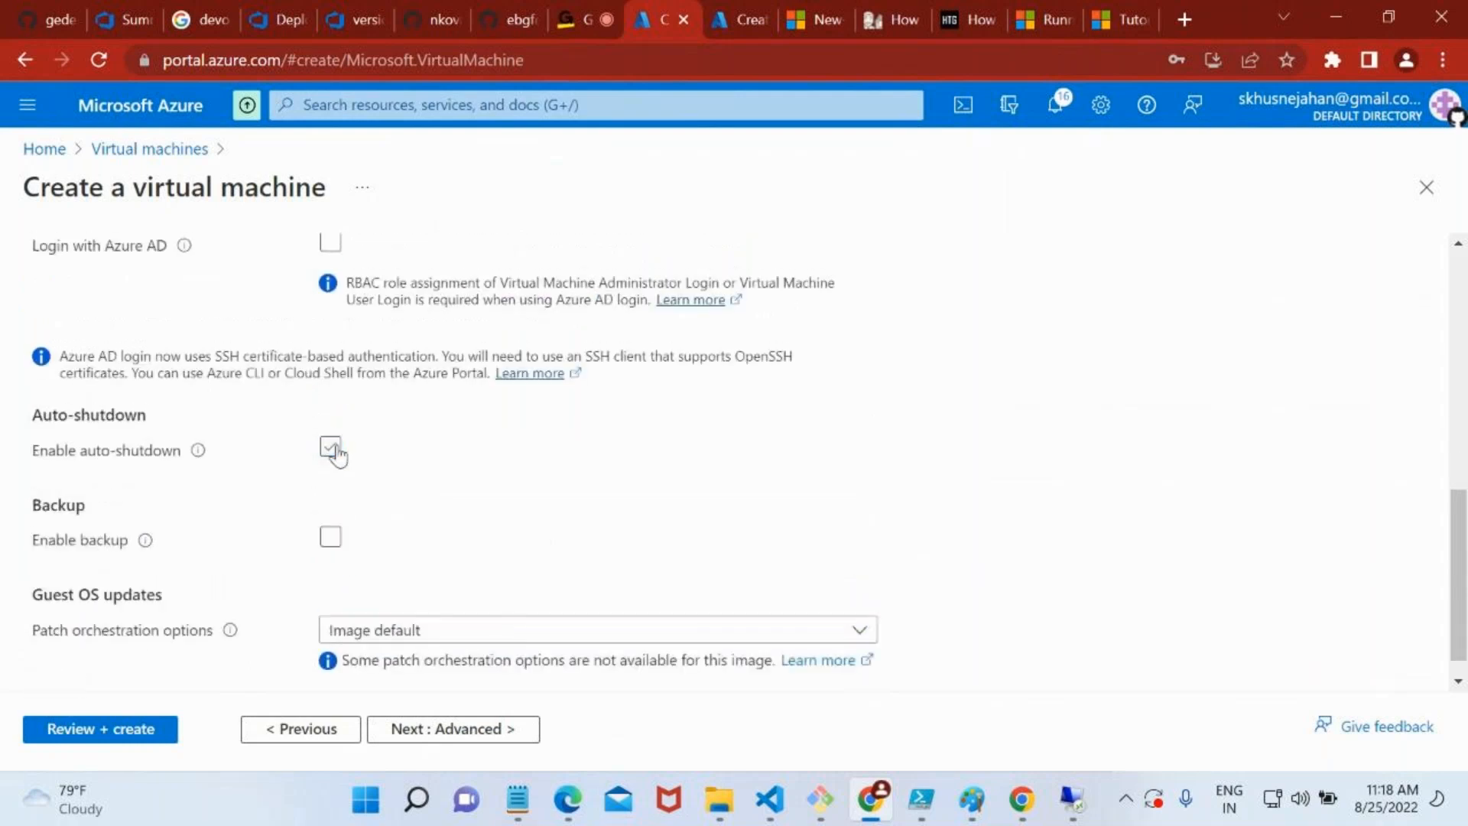
Enable backup to review the Recovery Services vault, policy subtype and backup policy options, and disable it again
scroll(502, 548, "down", 1)
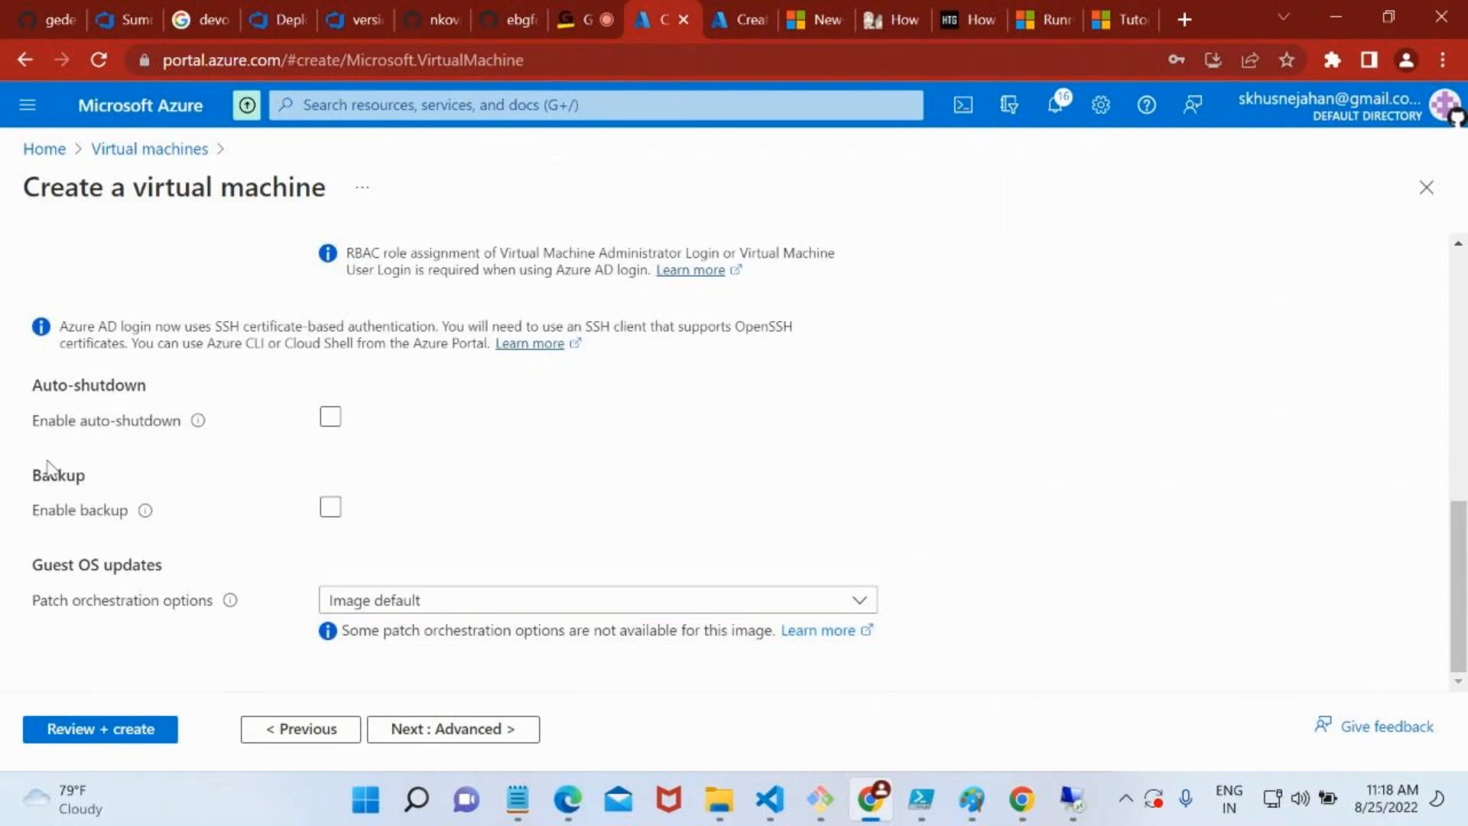
left_click(330, 509)
scroll(515, 577, "down", 1)
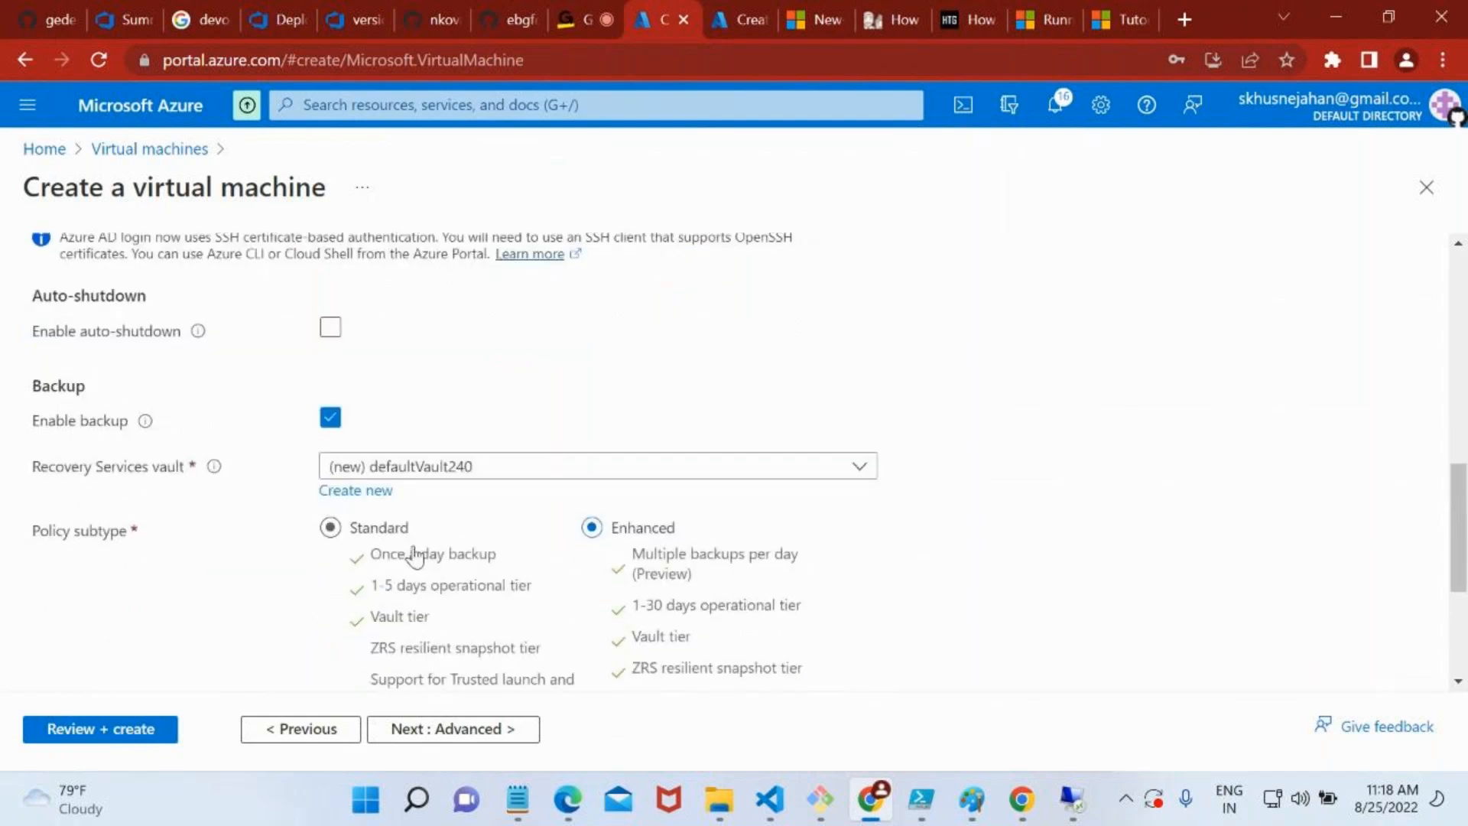
scroll(469, 619, "down", 3)
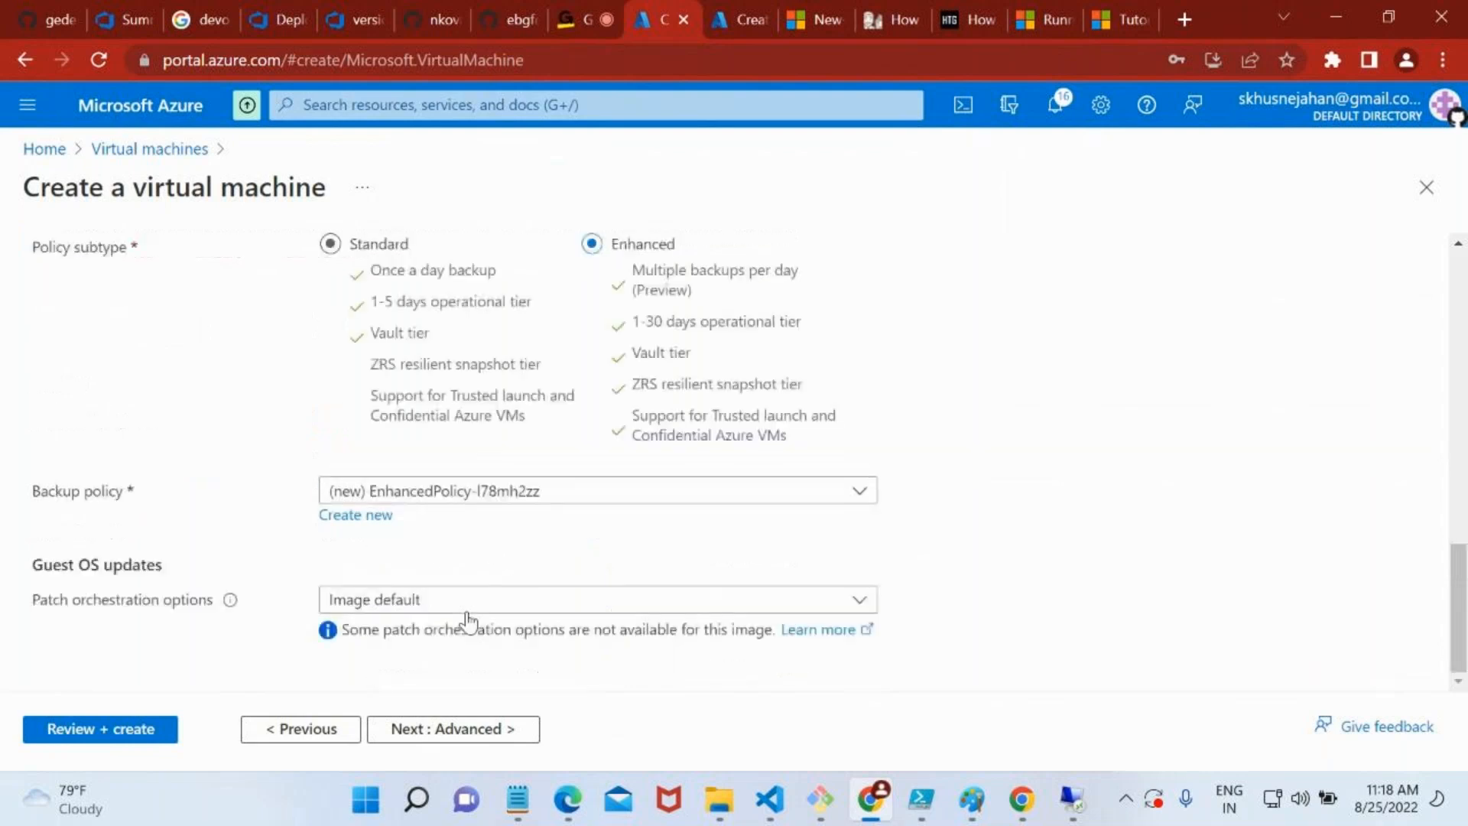
scroll(469, 617, "up", 2)
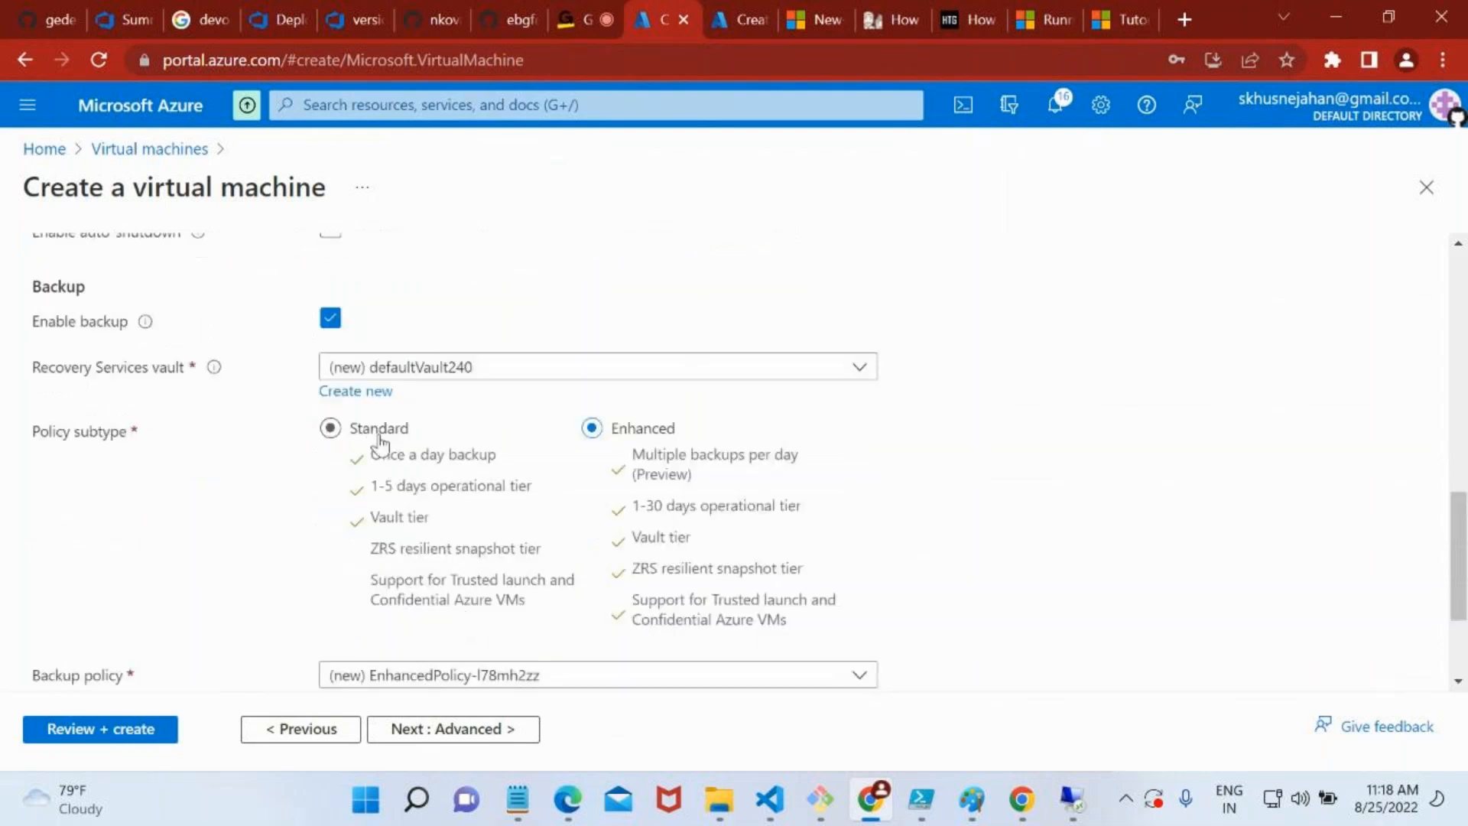
left_click(333, 318)
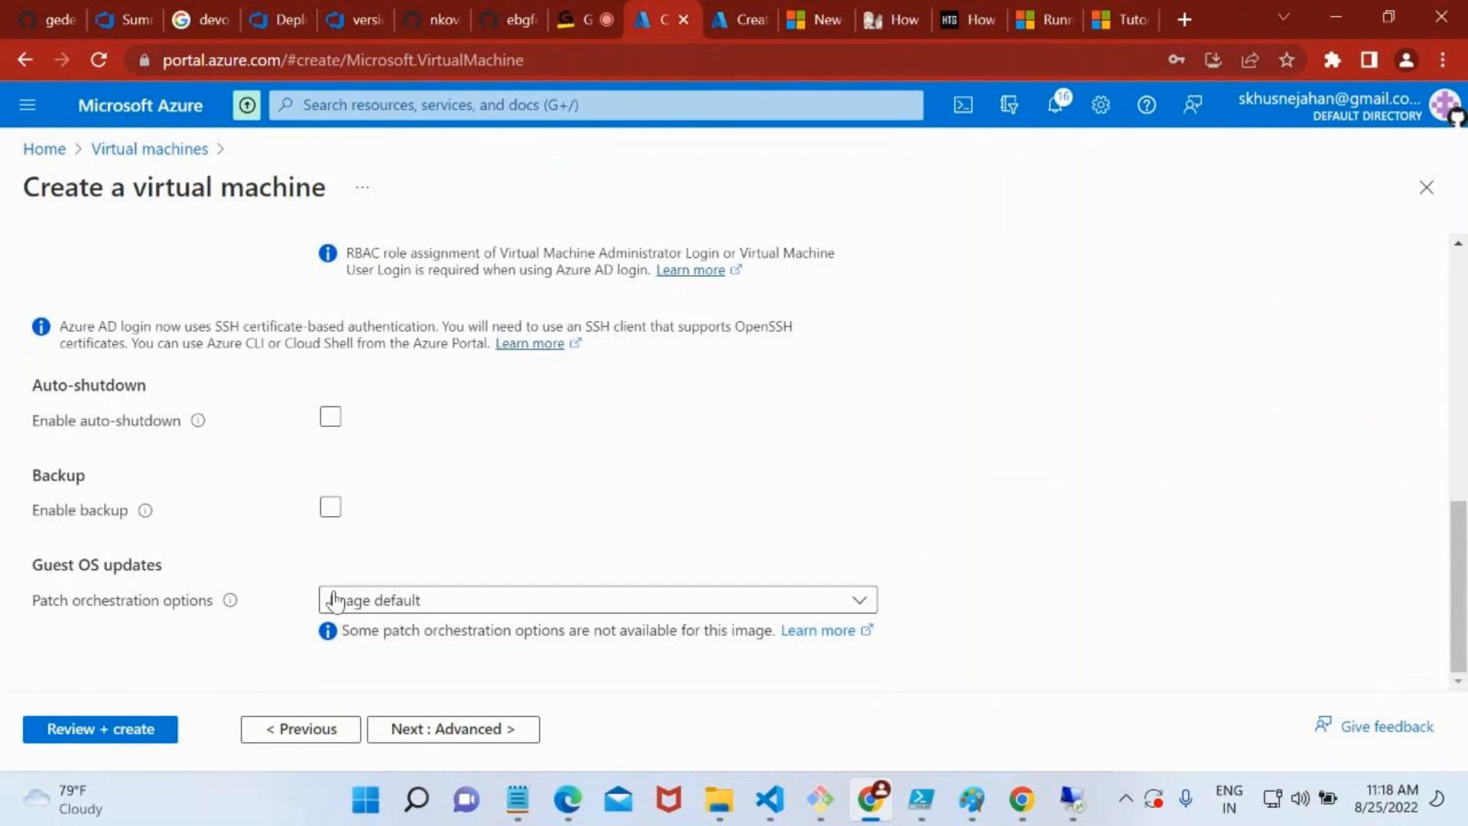
Look at the local computer's Windows power options, including the update choices, and close them again
key("super")
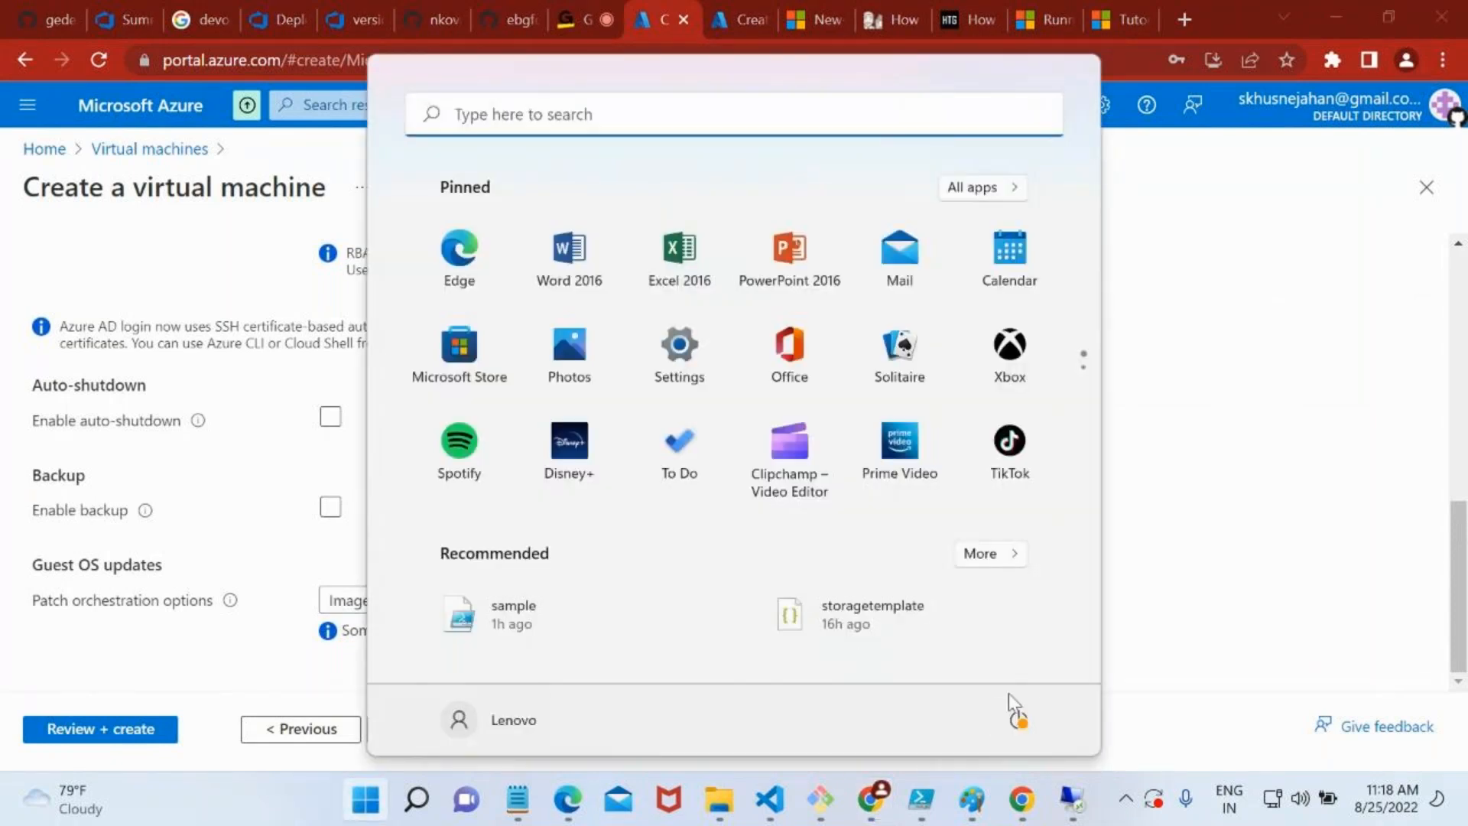
left_click(1020, 719)
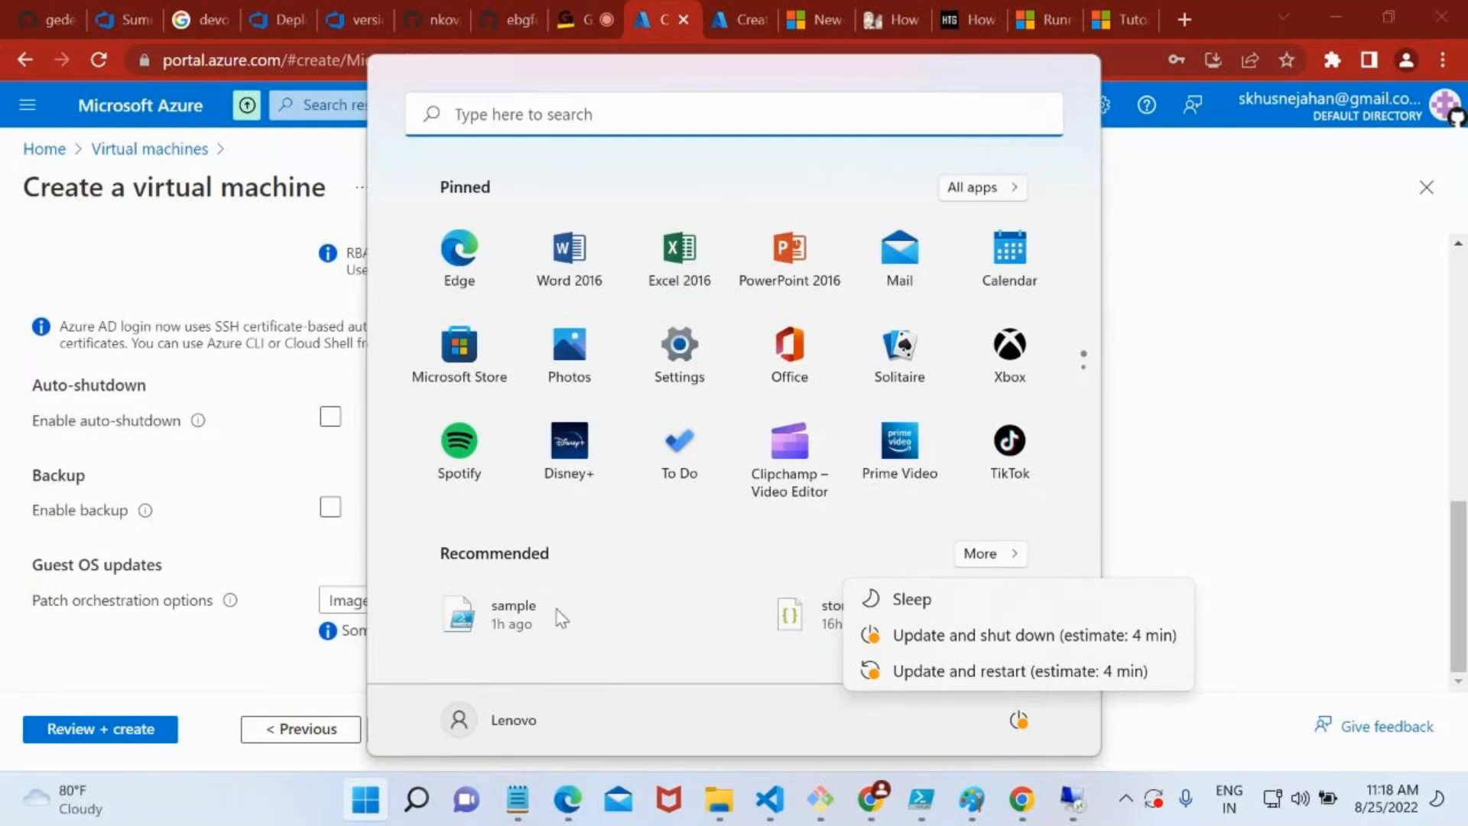
left_click(110, 261)
left_click(196, 631)
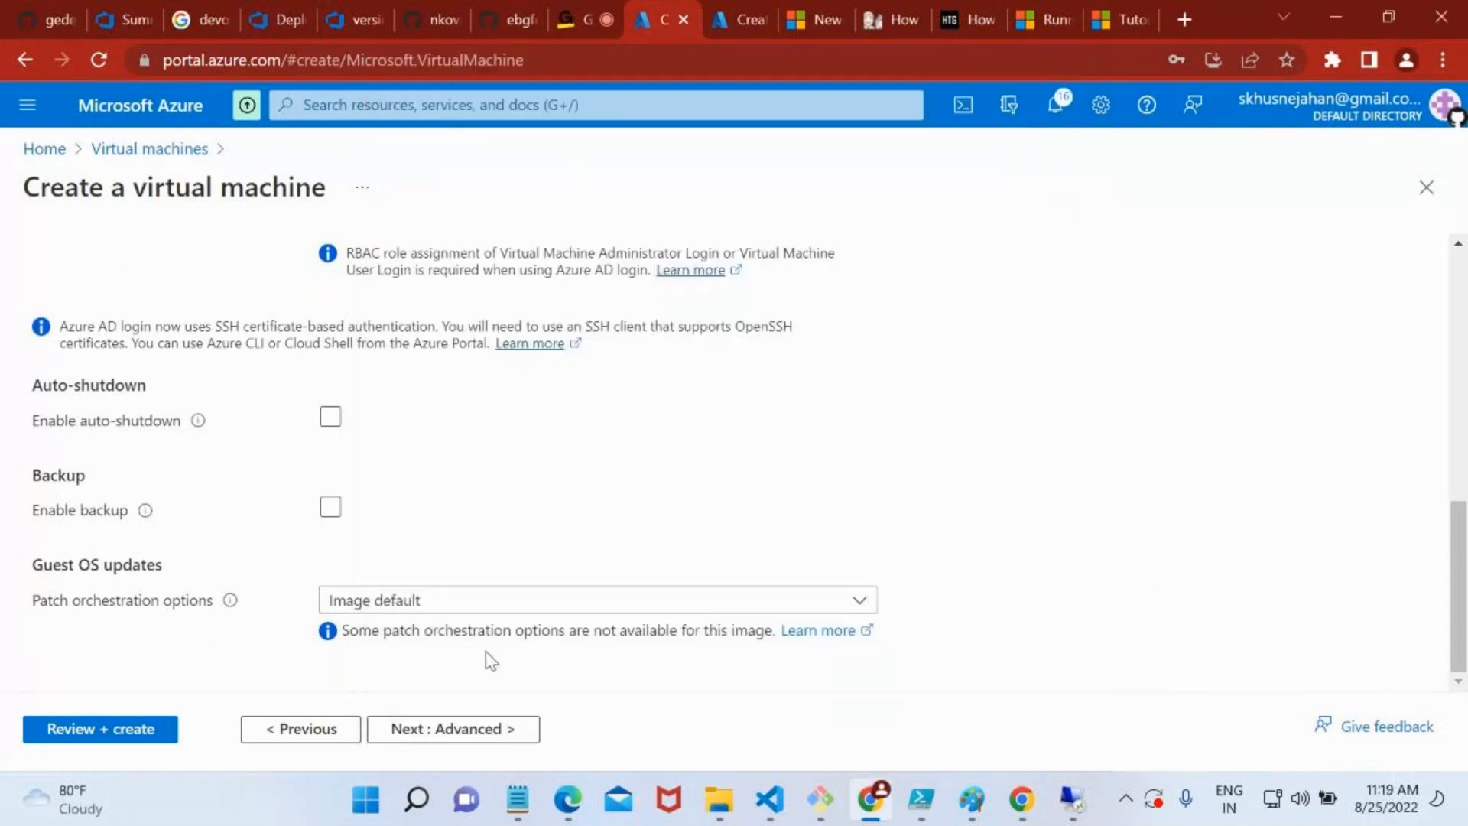
Review the patch orchestration options under Guest OS updates, keeping Image default
left_click(451, 602)
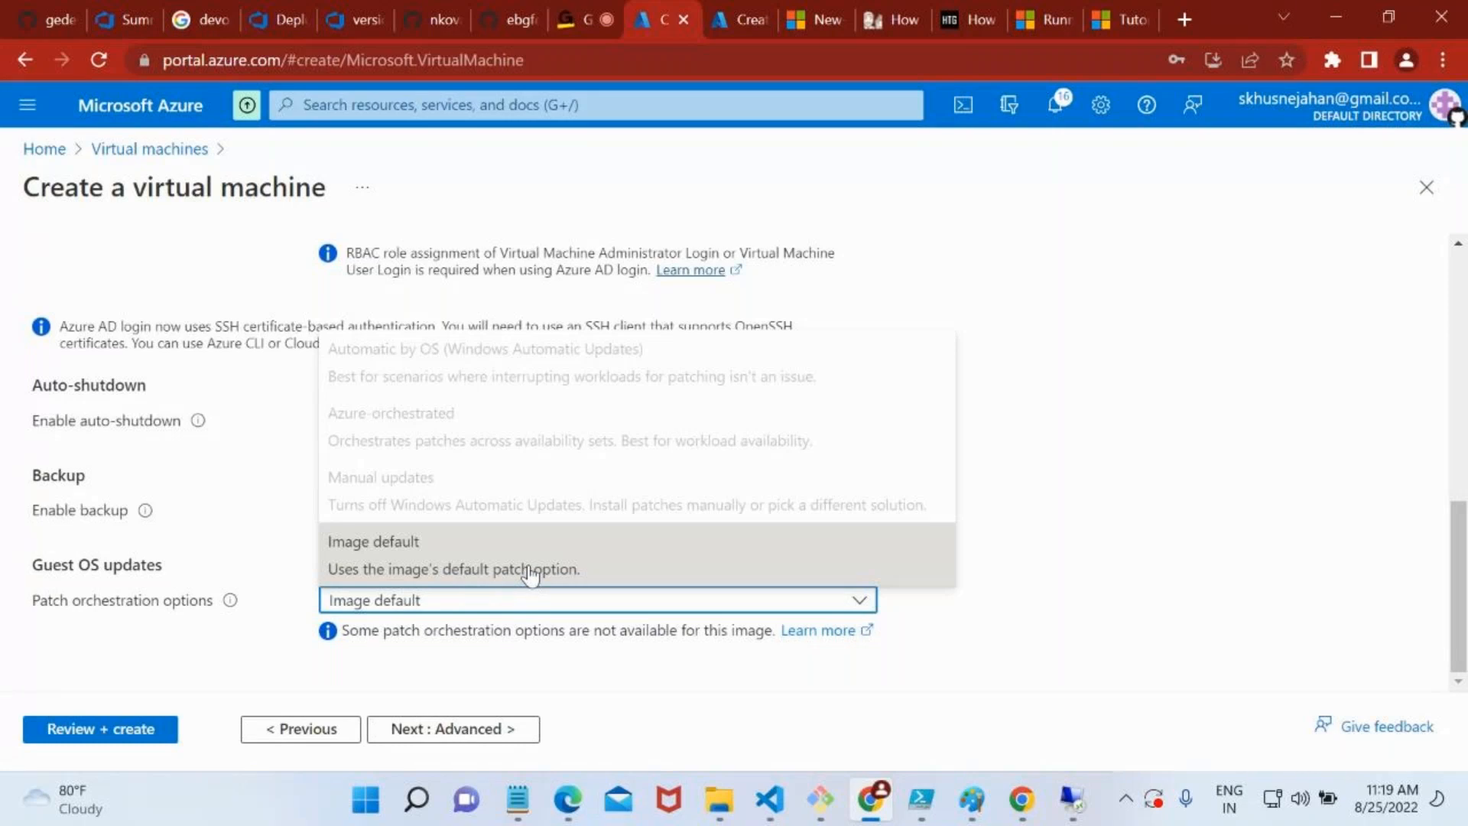
mouse_move(220, 604)
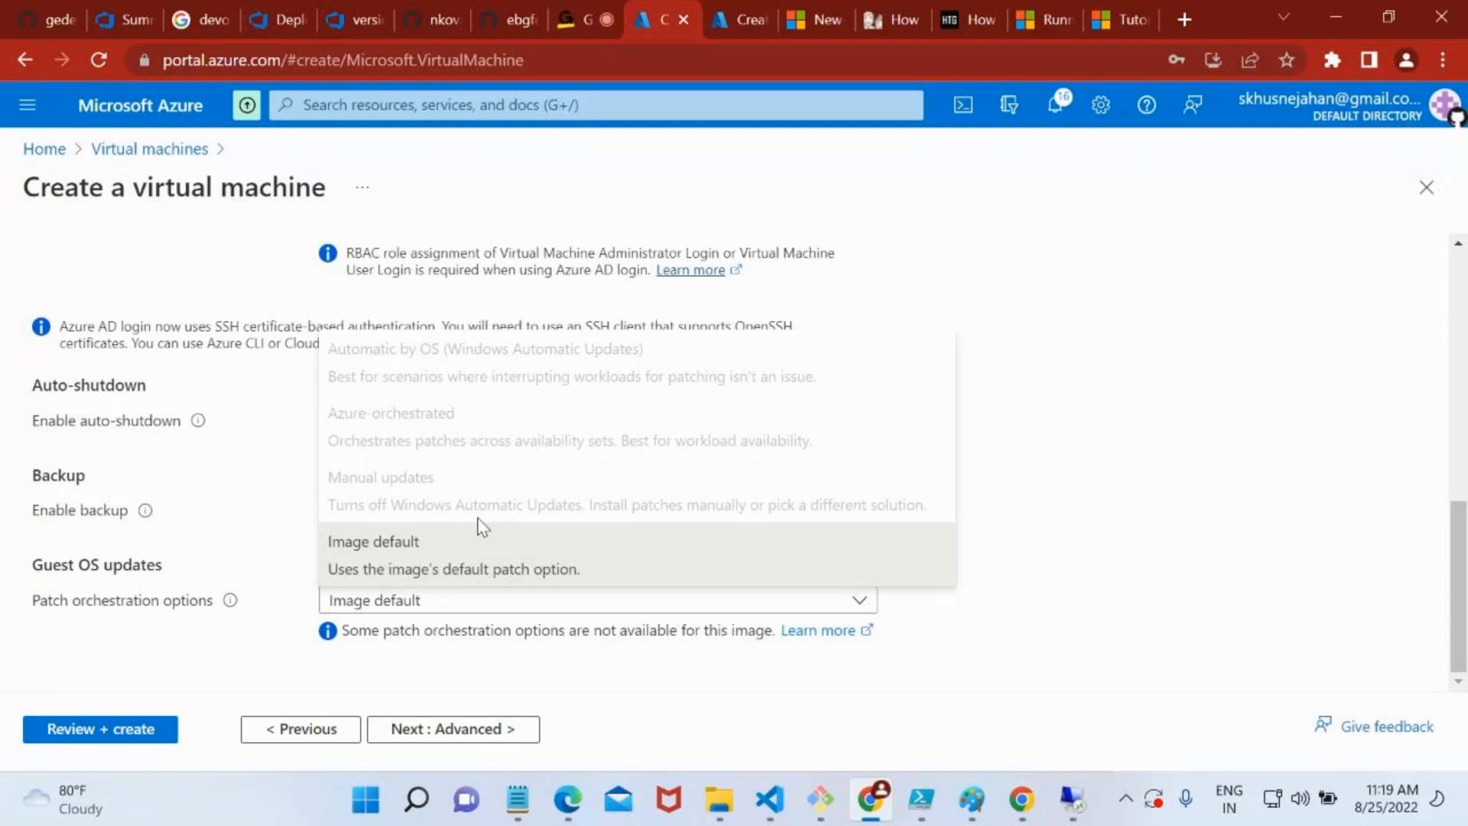
left_click(93, 588)
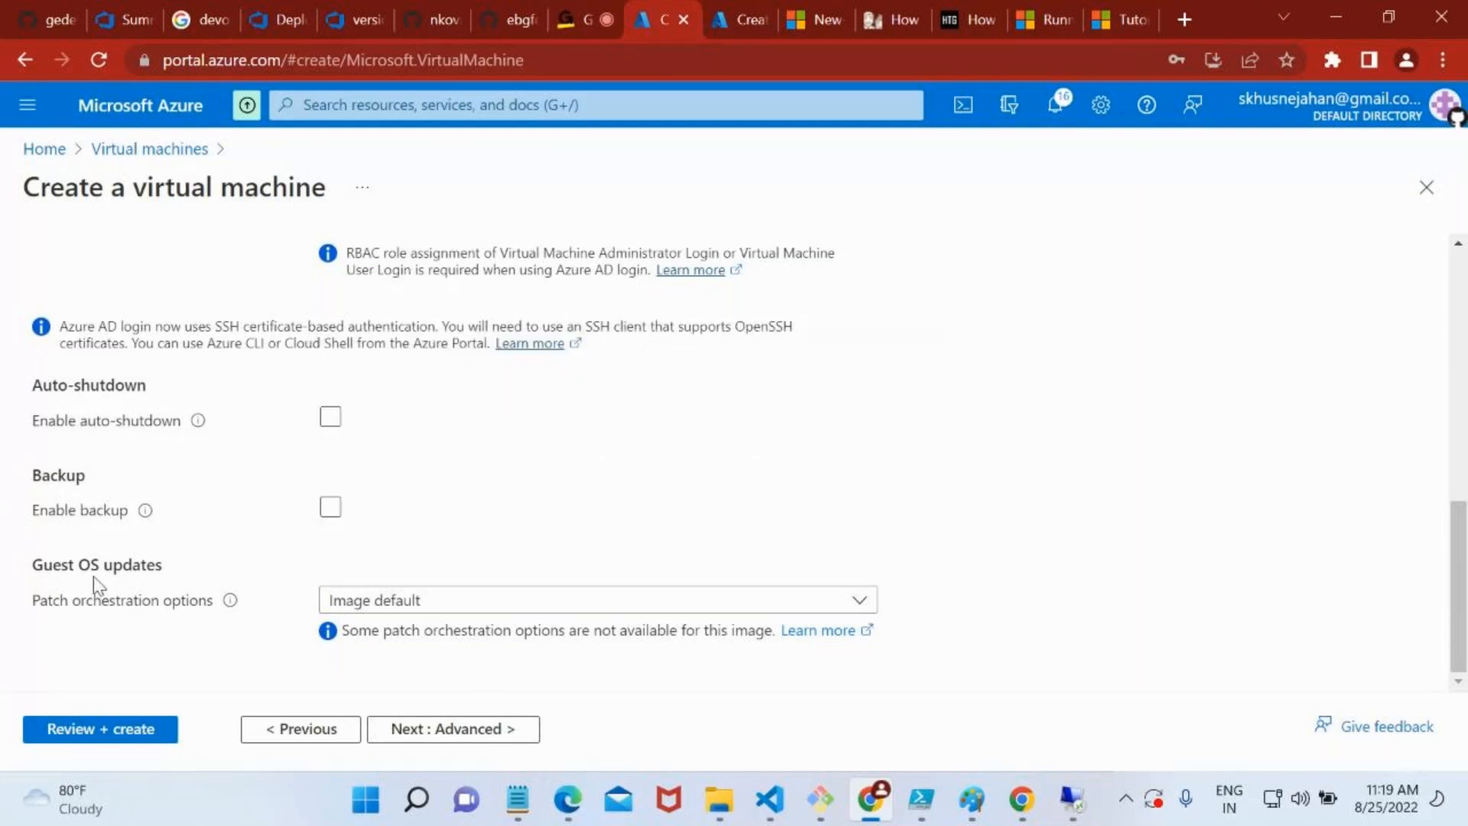
Open the new virtual machine's Advanced settings at the Extensions section
scroll(330, 440, "up", 5)
scroll(321, 344, "up", 4)
left_click(413, 280)
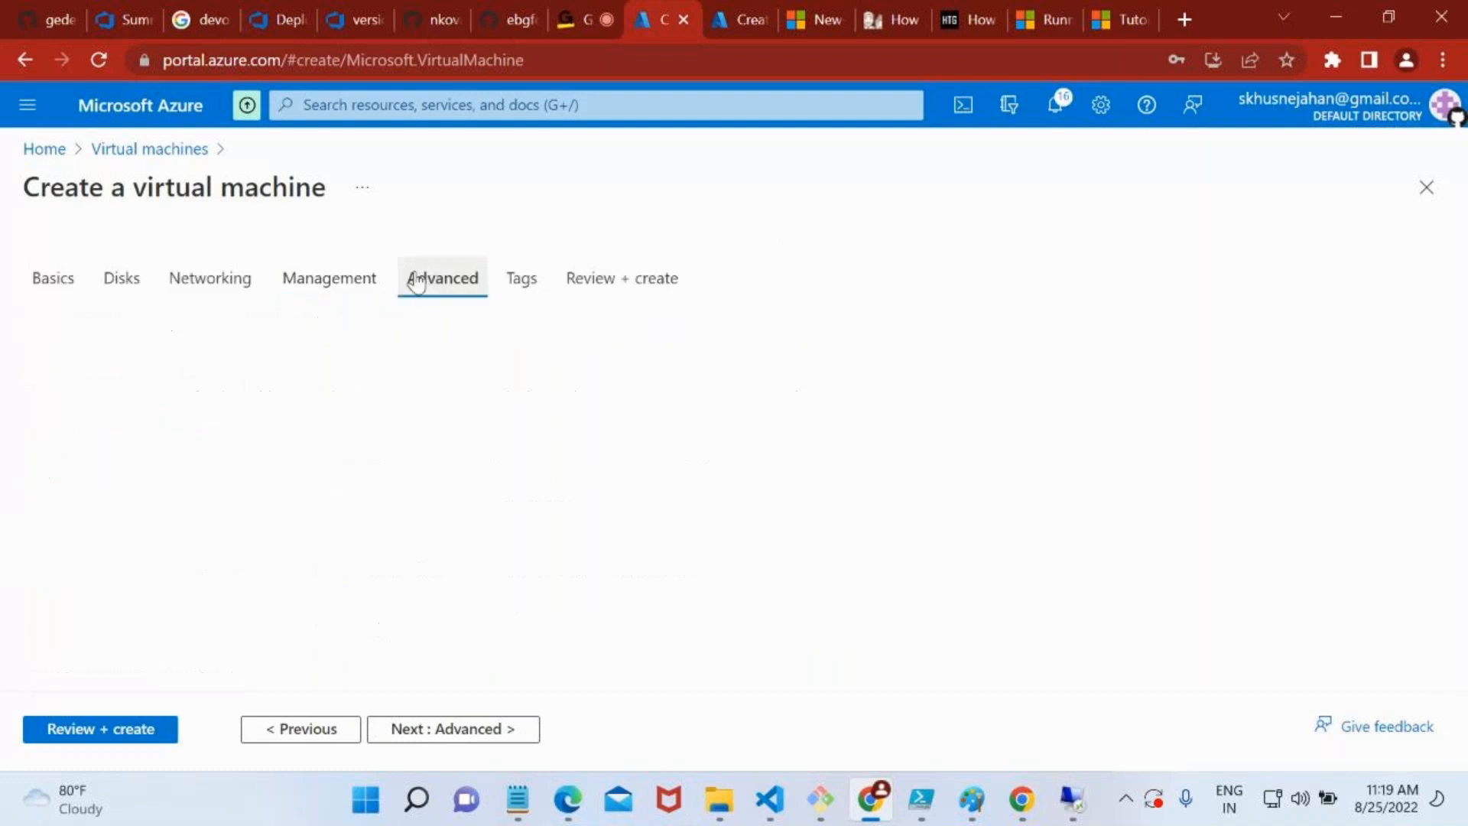
scroll(692, 452, "down", 1)
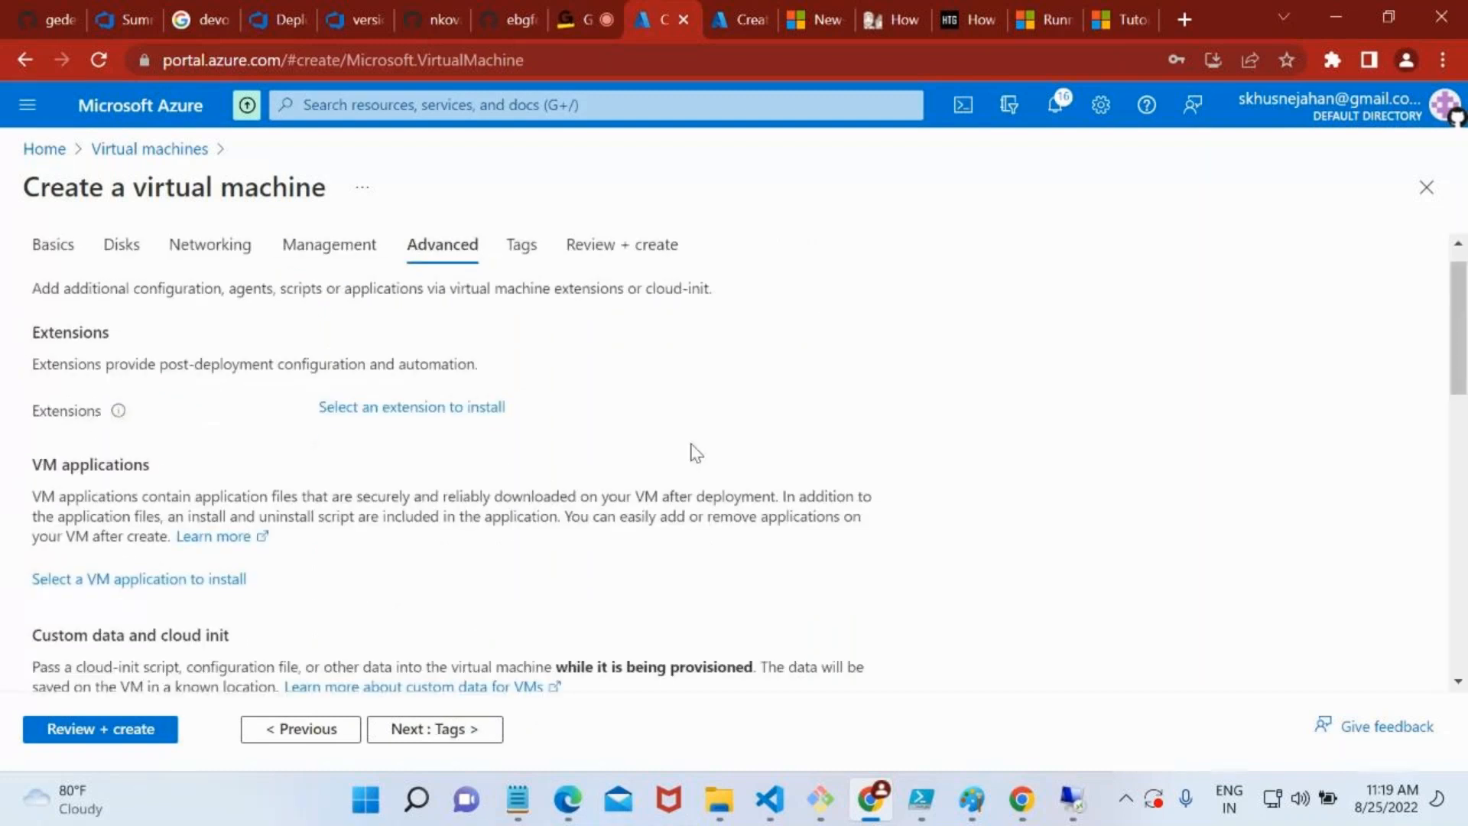
Try to select an extension to install on the new virtual machine, and review the VM applications and custom data sections
double_click(107, 332)
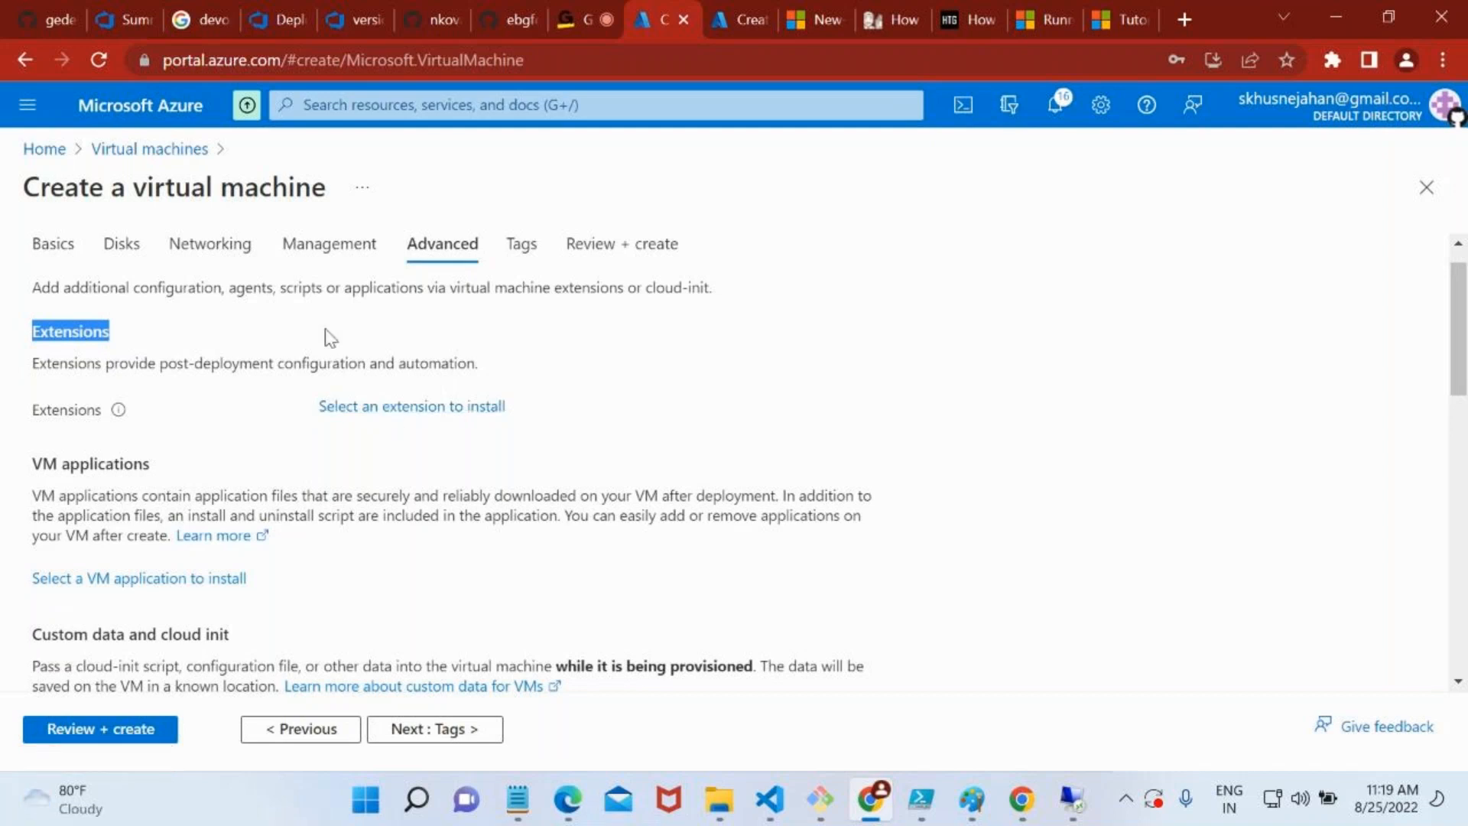
left_click(411, 407)
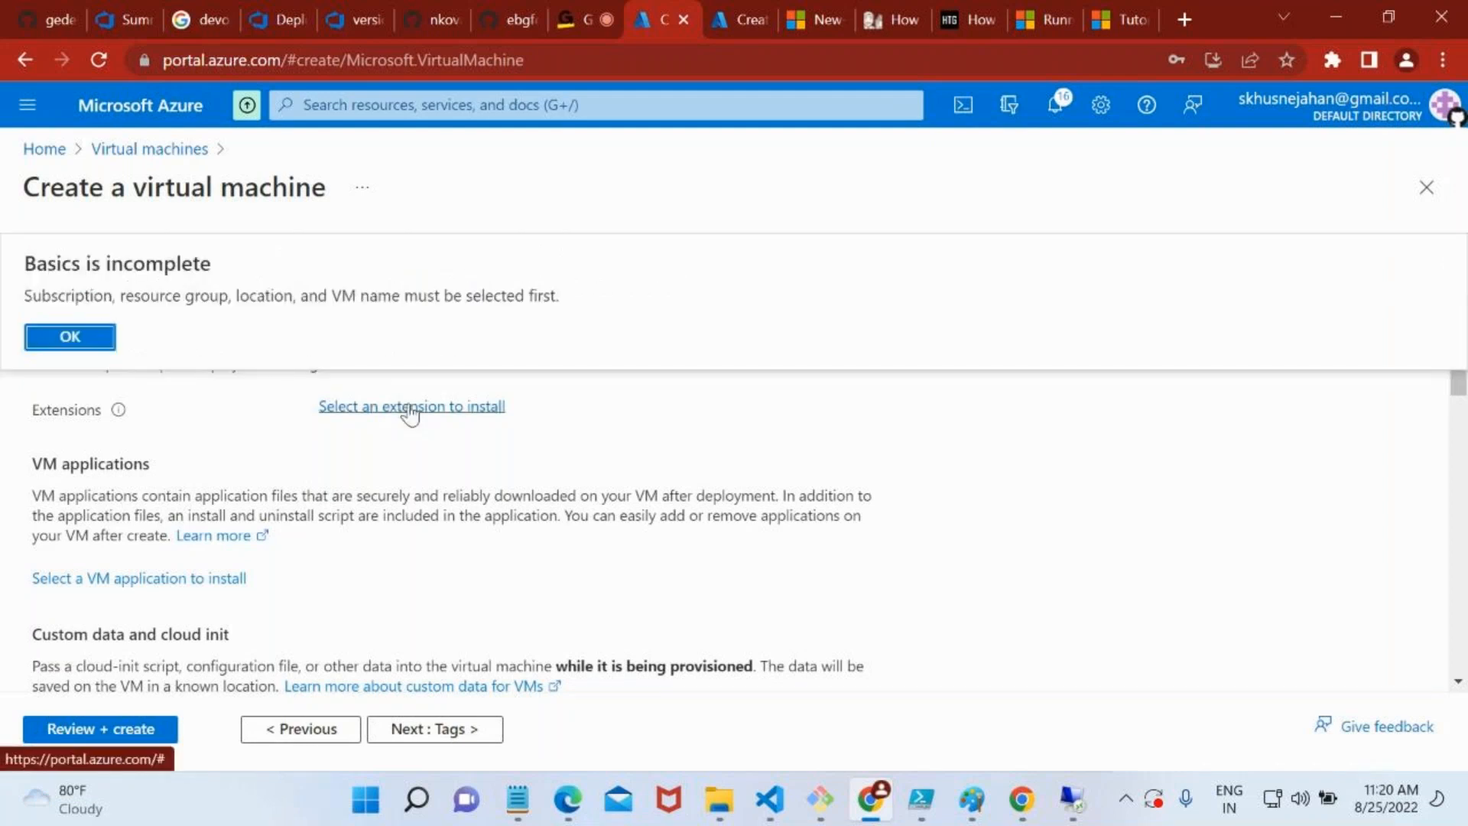
double_click(76, 334)
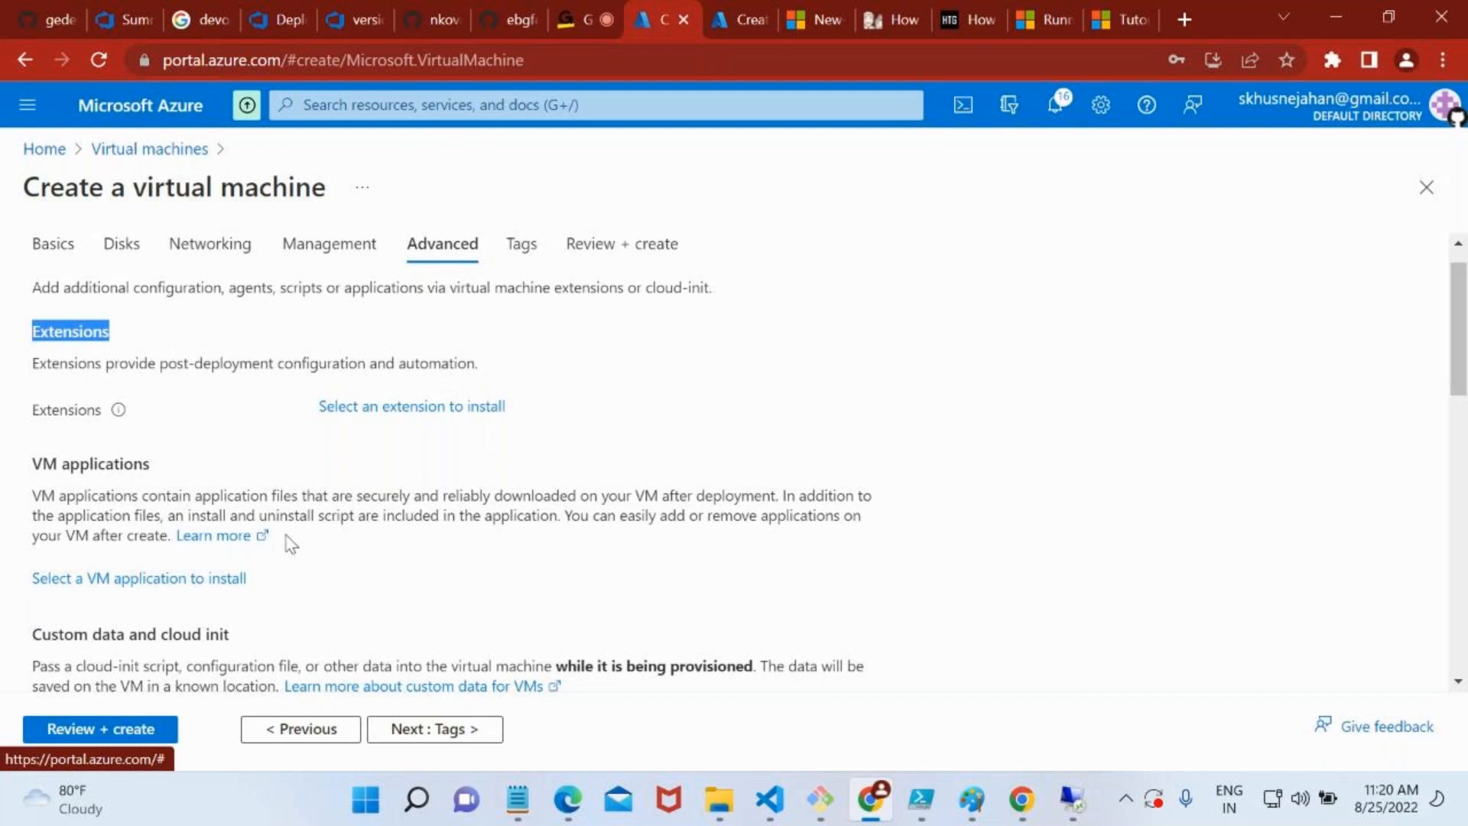
scroll(285, 541, "down", 1)
scroll(222, 489, "down", 2)
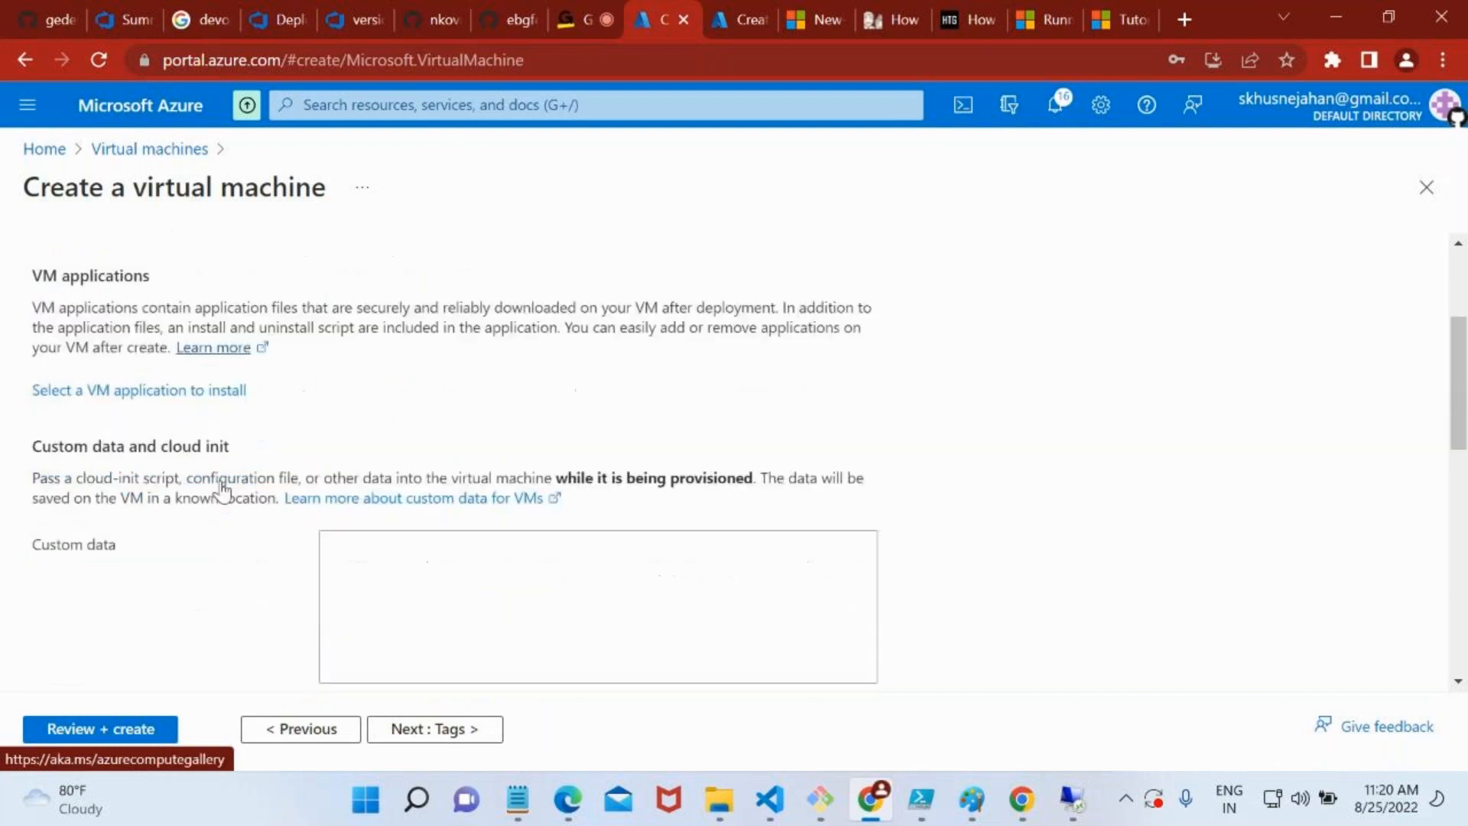
scroll(358, 541, "up", 1)
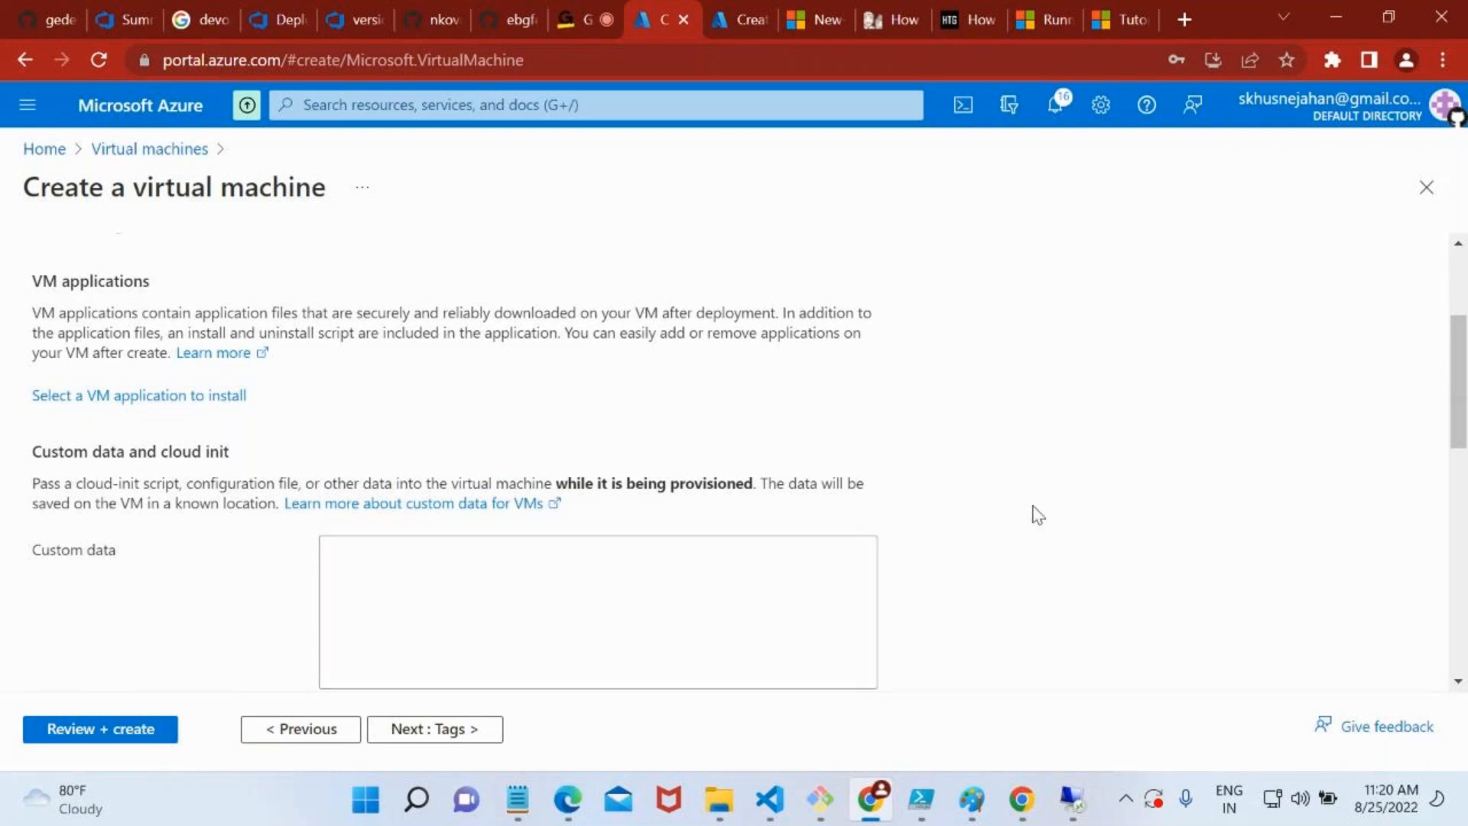
Open the local Windows Services console, look through the list of services, and minimize it
key("super")
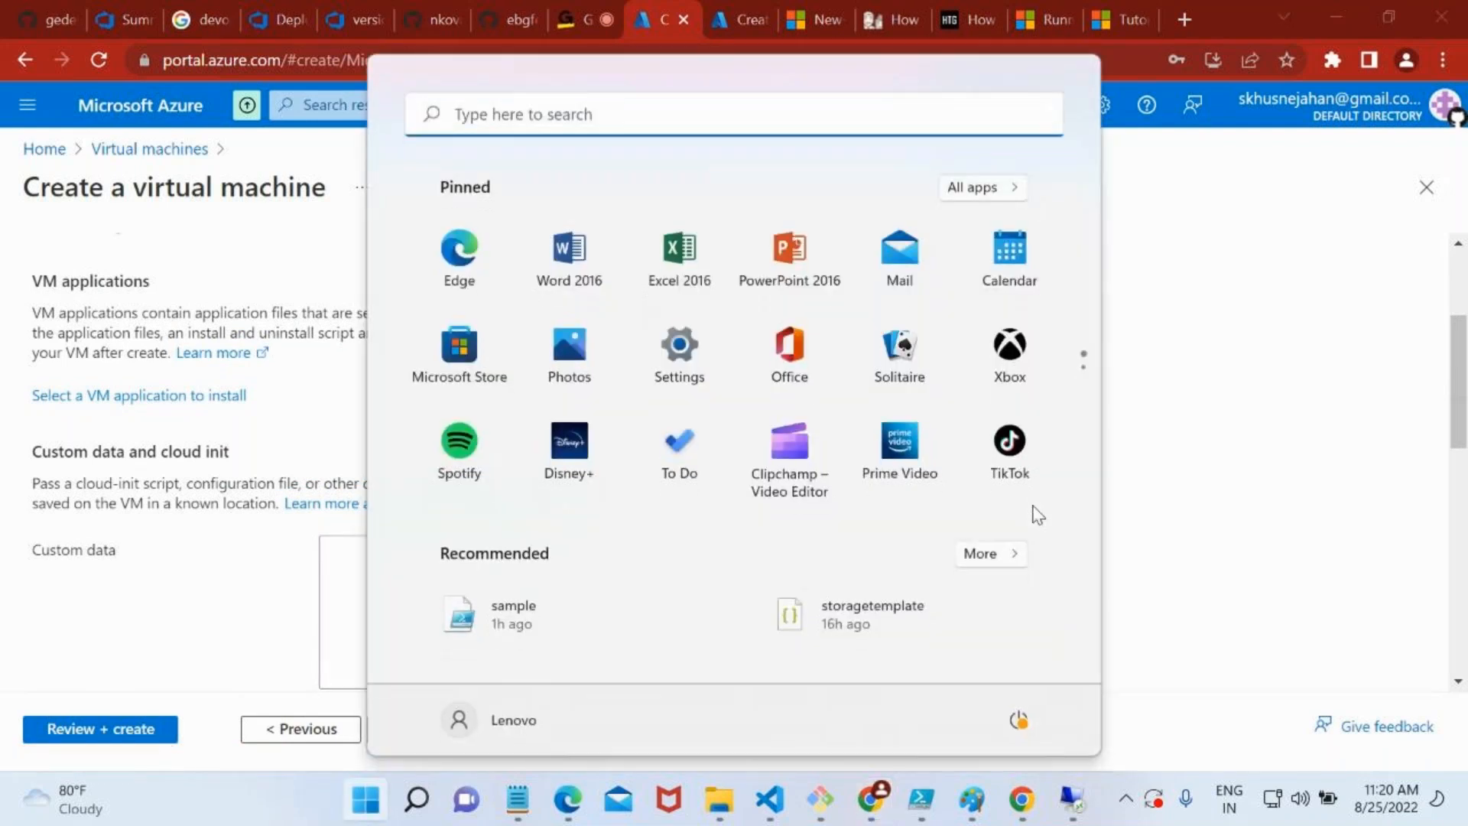
type("service")
left_click(559, 317)
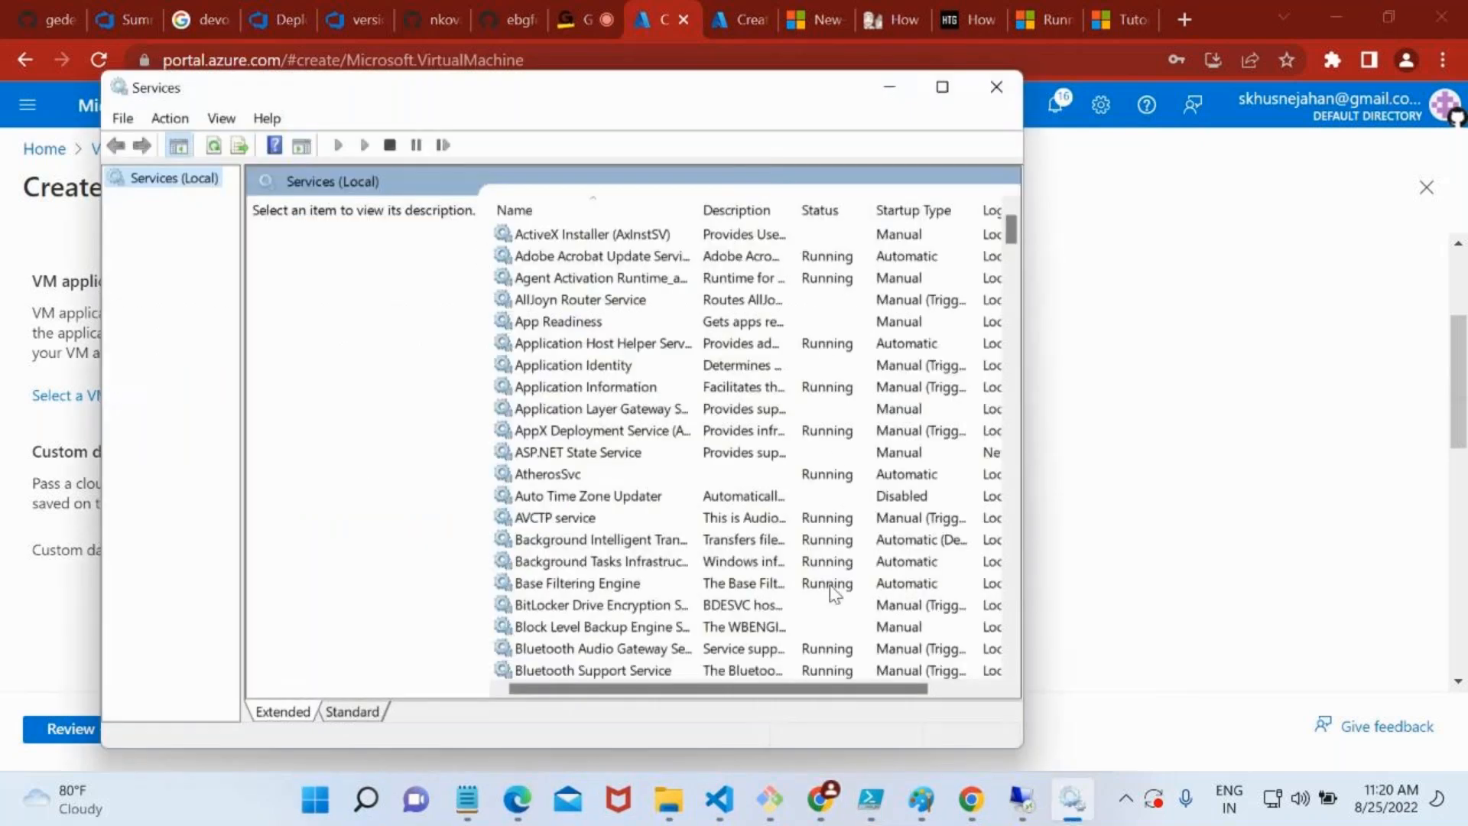
scroll(831, 586, "down", 20)
scroll(830, 586, "down", 15)
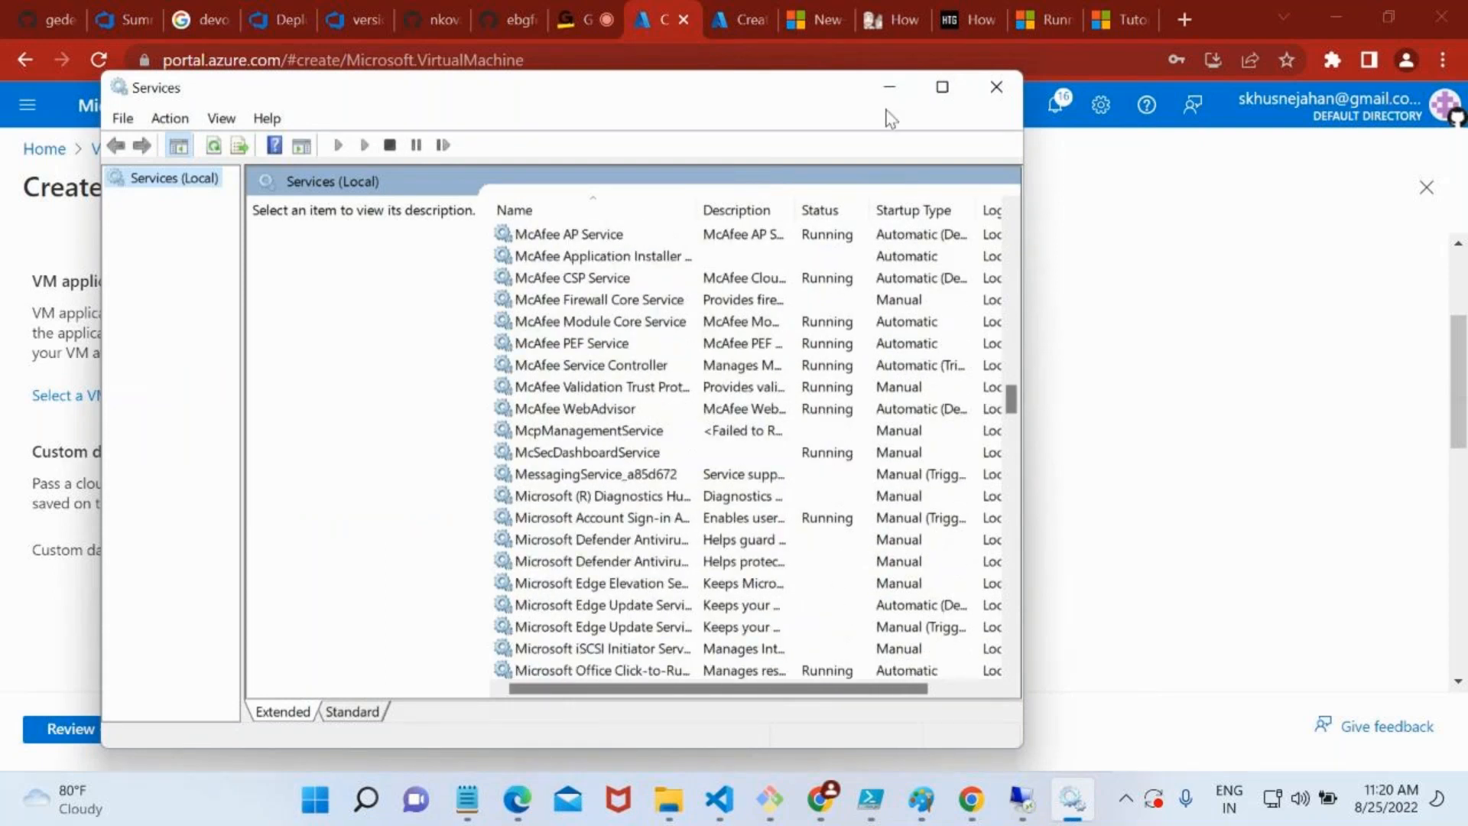
scroll(810, 306, "up", 20)
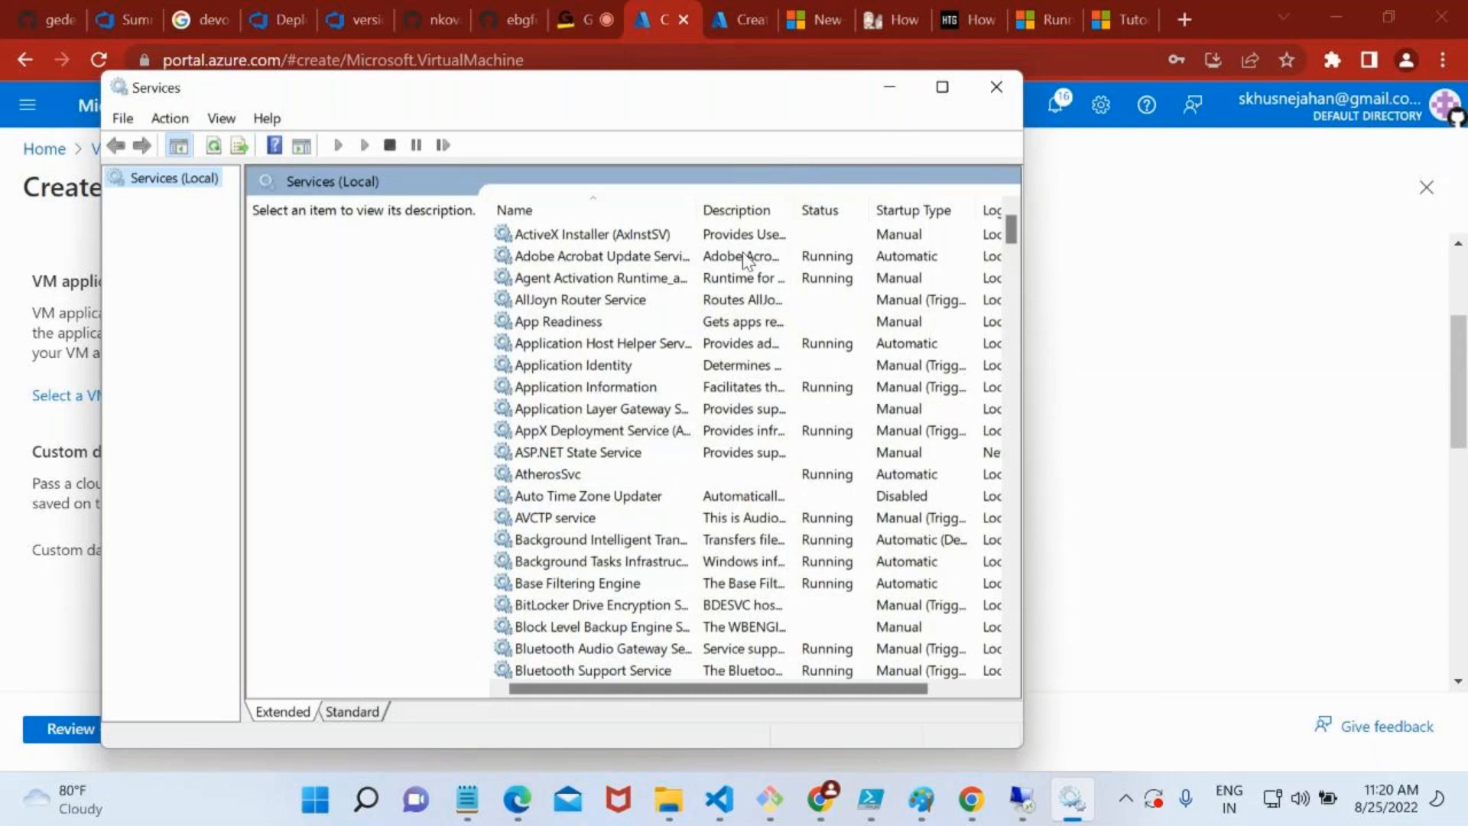
left_click(887, 88)
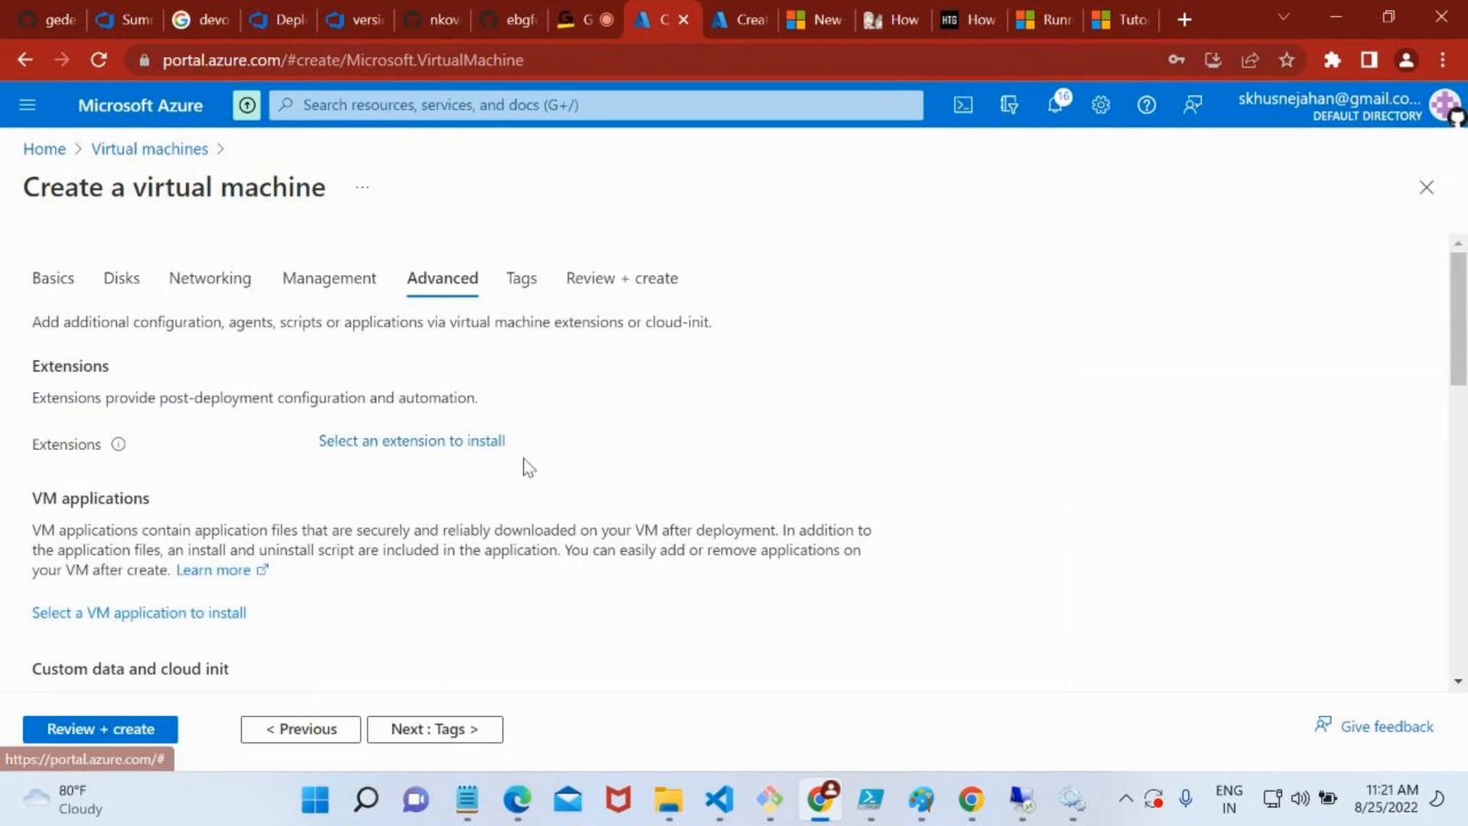
Enter a stop-service command as the new virtual machine's custom data
scroll(528, 467, "down", 1)
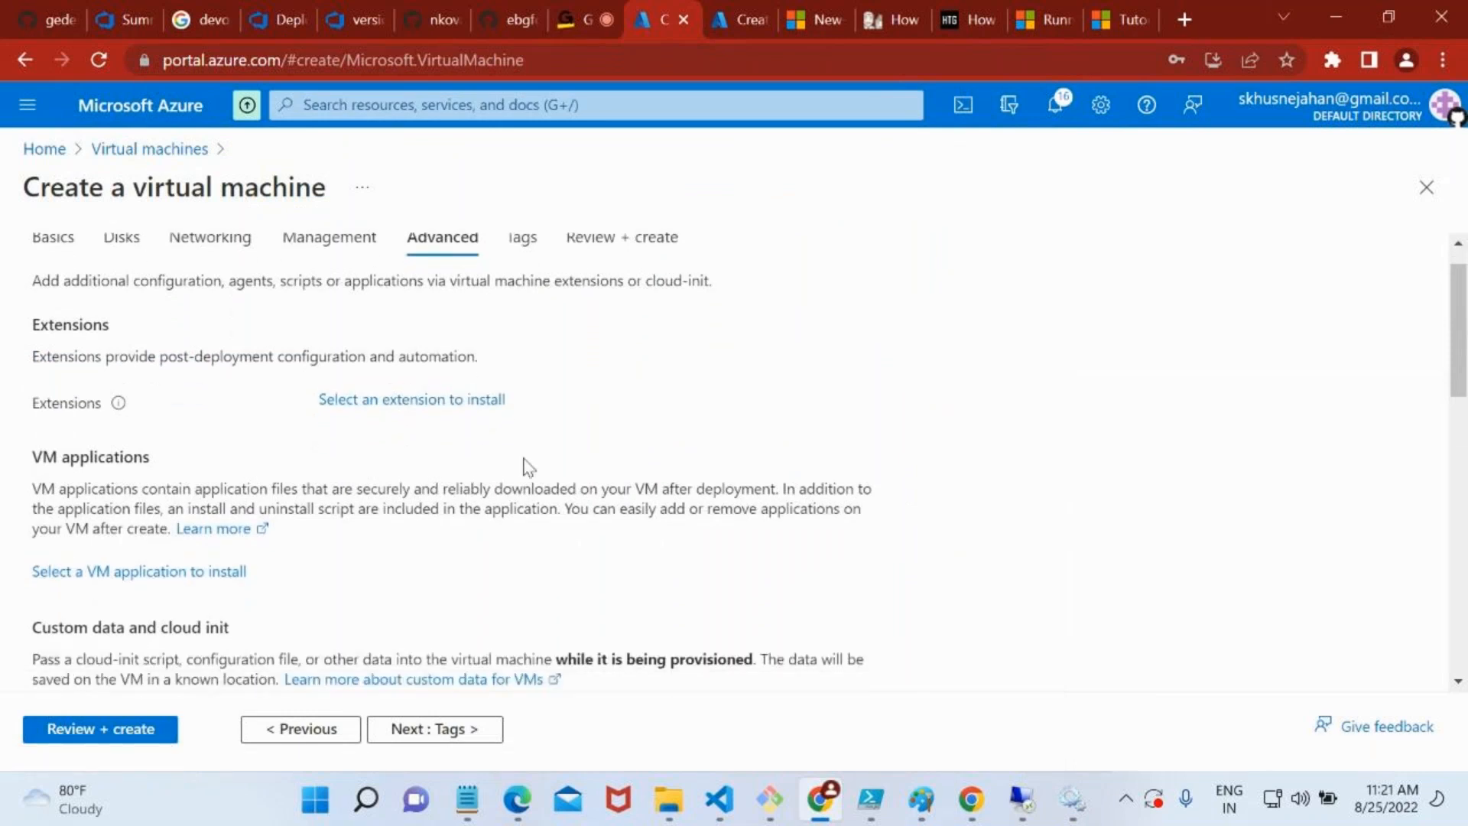
scroll(528, 467, "down", 1)
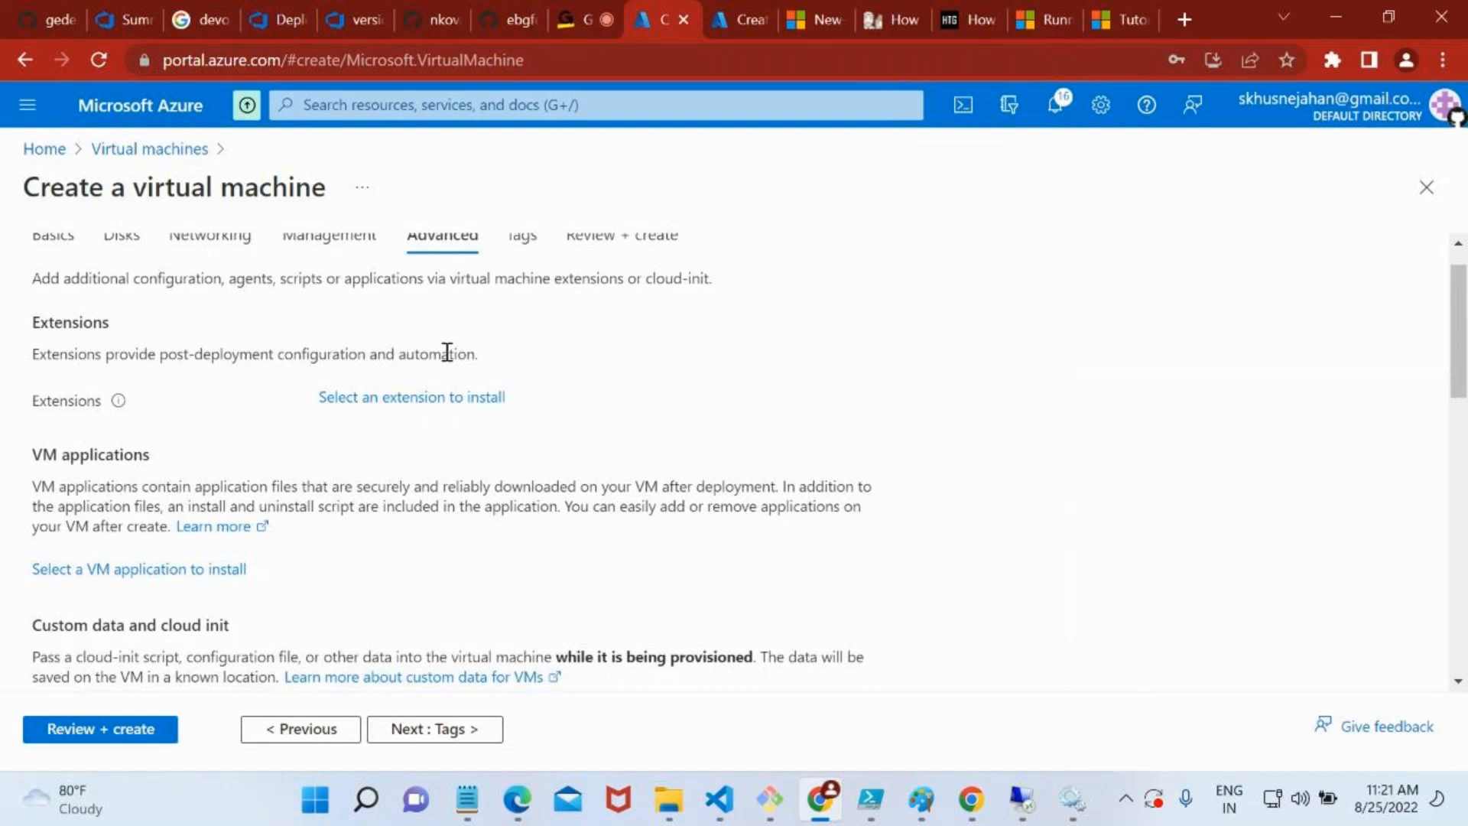
scroll(447, 353, "down", 5)
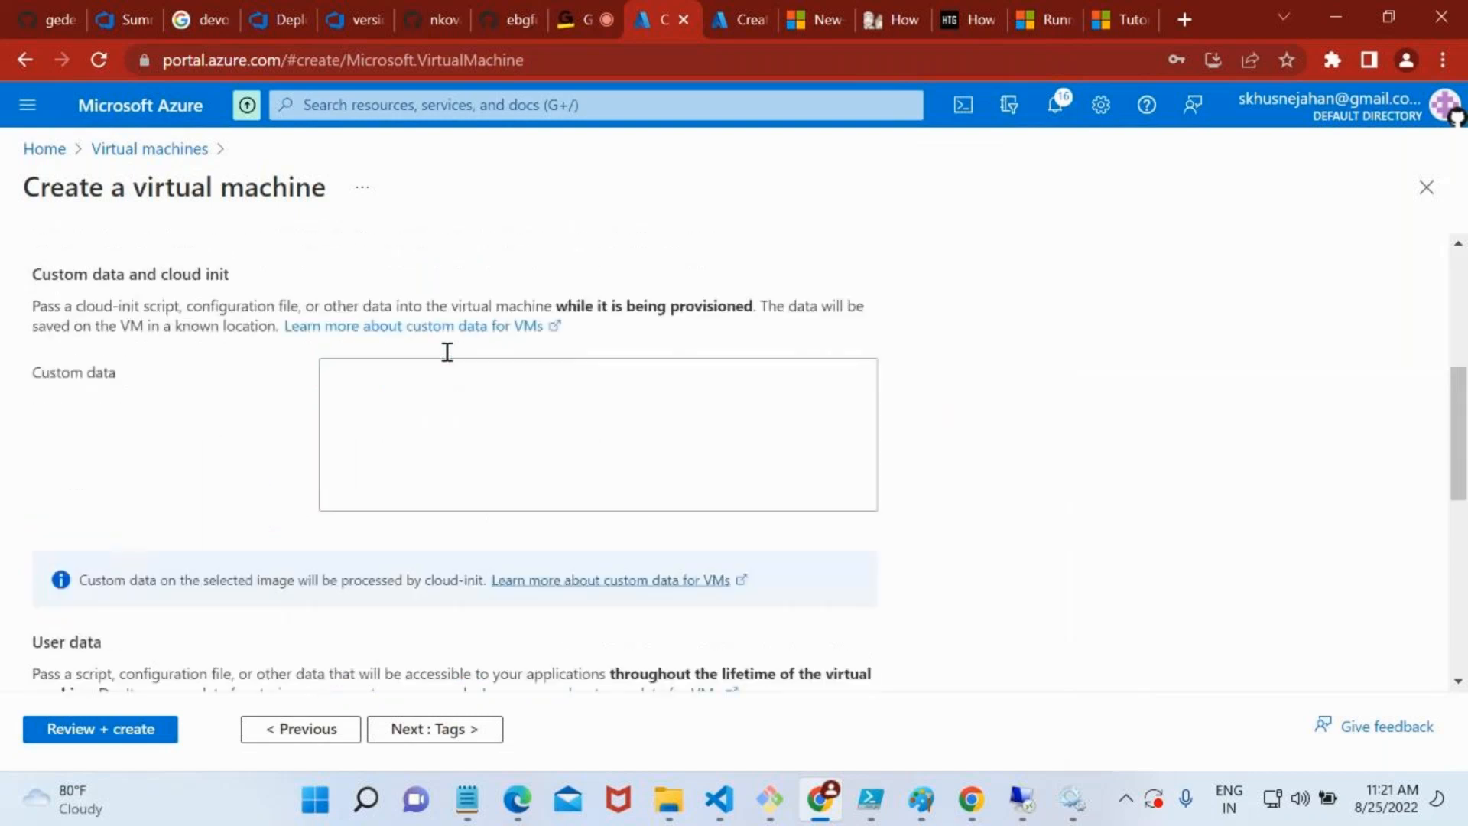
left_click(359, 344)
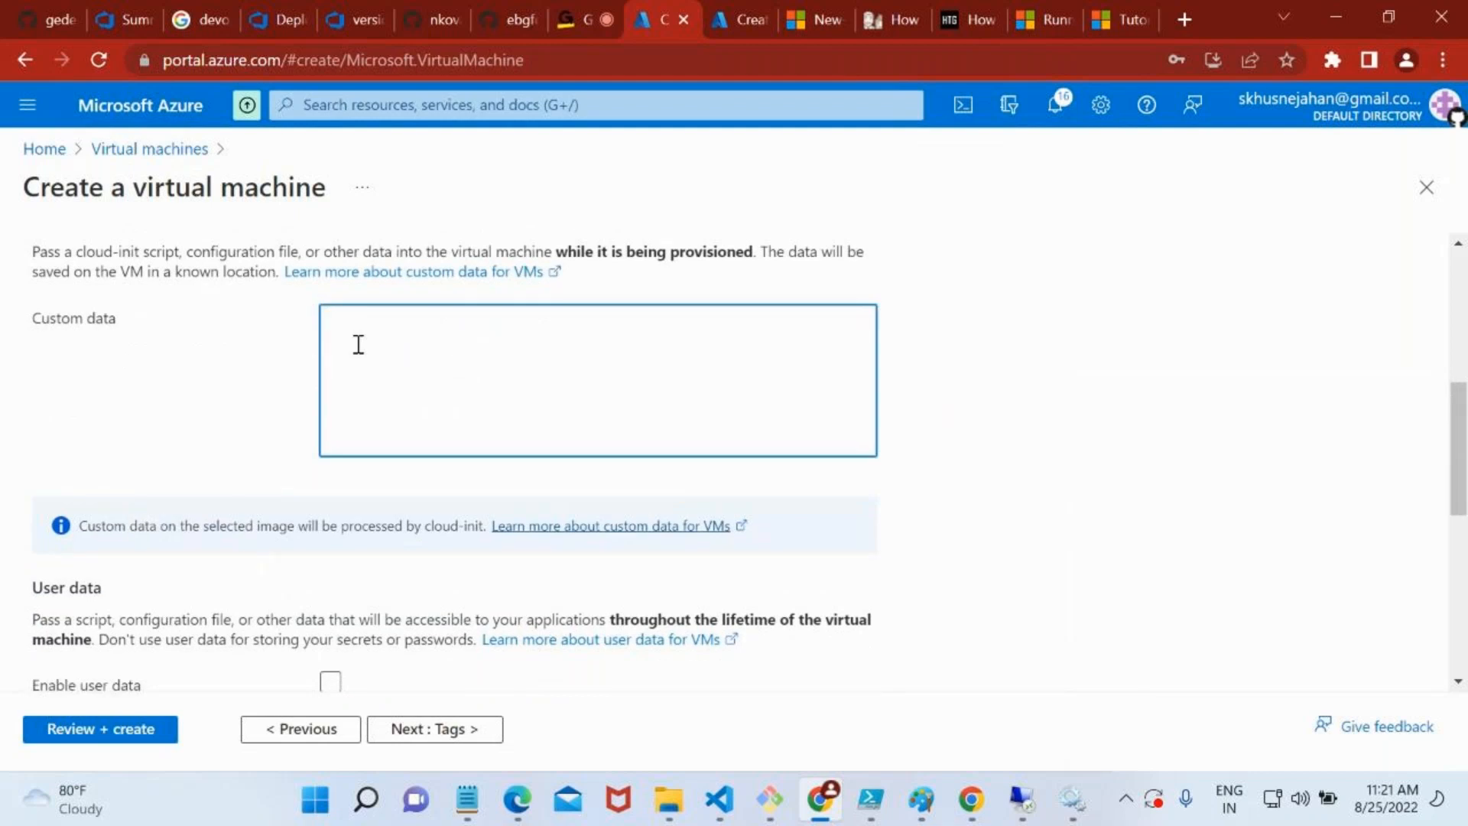
type("stop-service kaspersky")
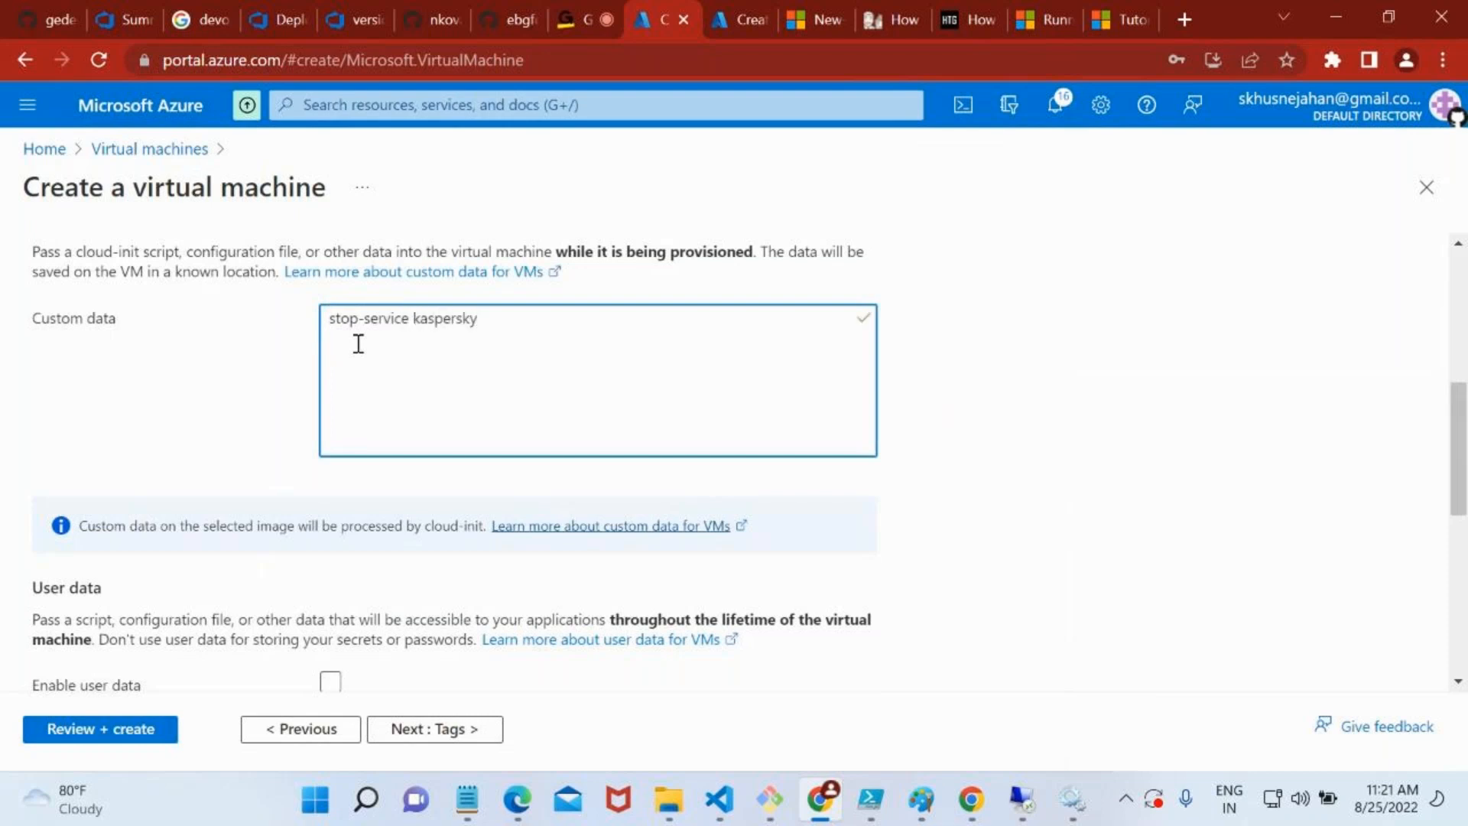
scroll(501, 279, "up", 4)
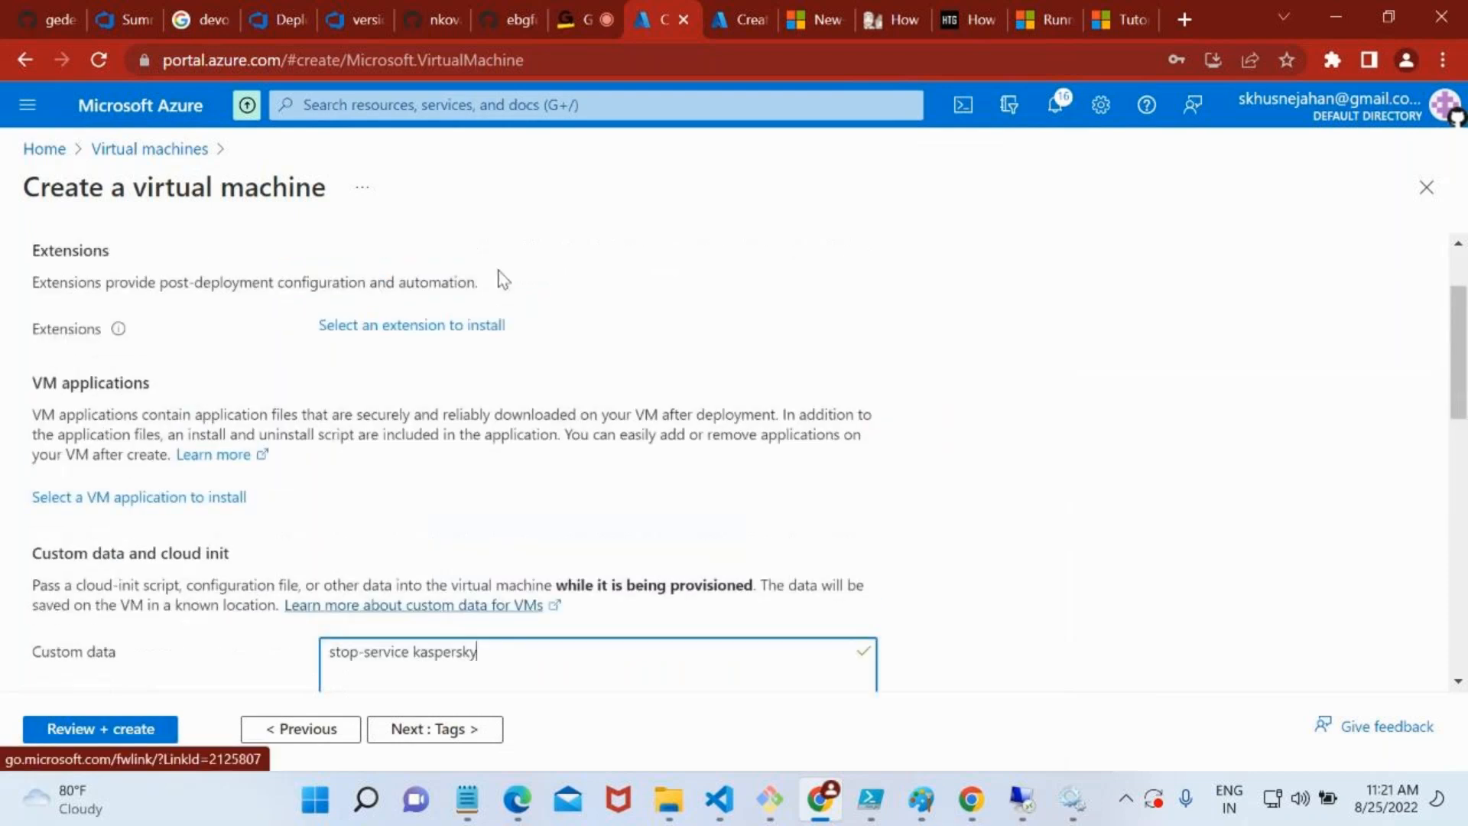
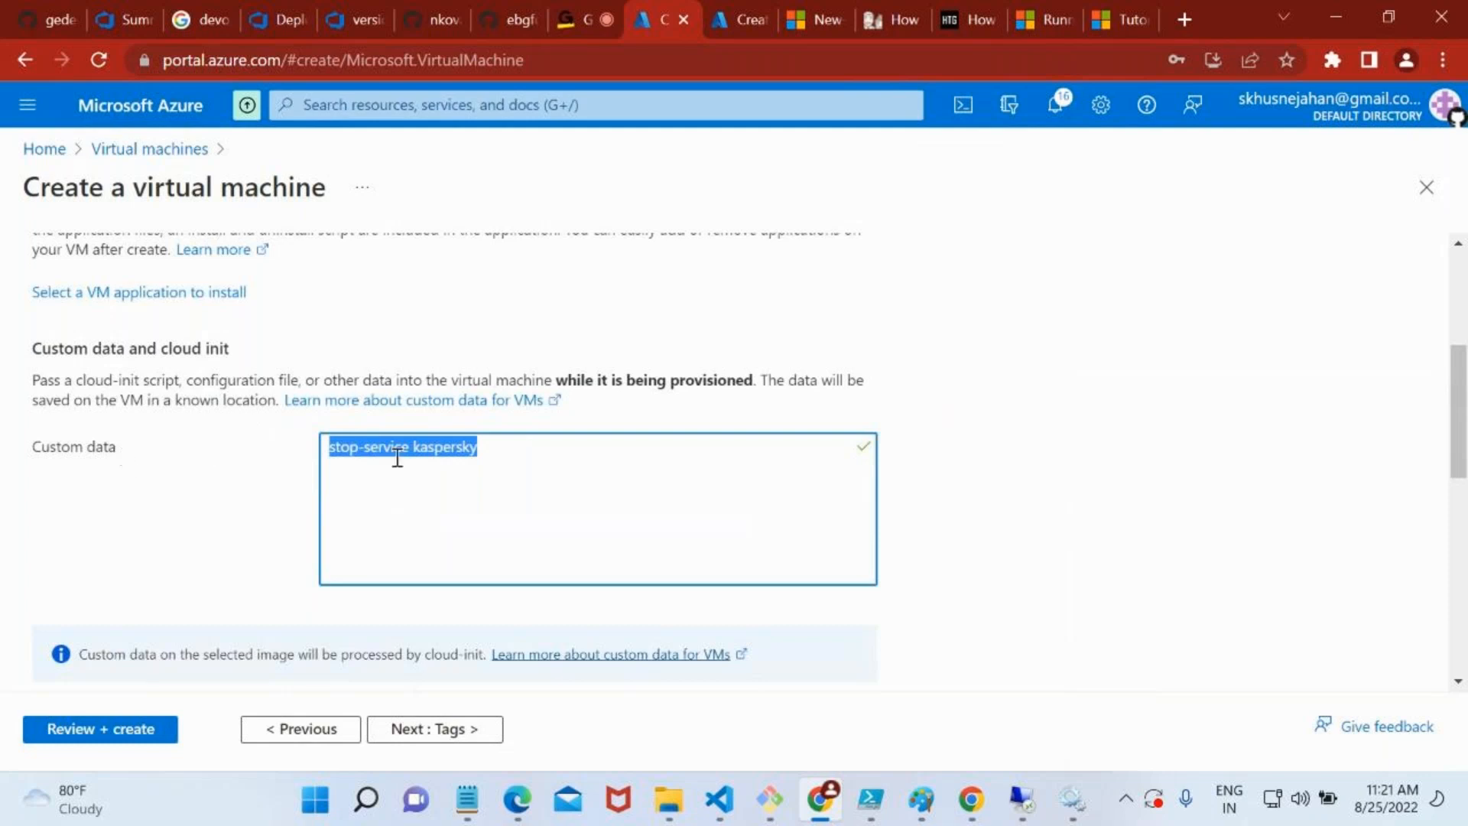
Examine the remaining advanced options for the new virtual machine: user data, host group, capacity reservations and proximity placement group
scroll(597, 546, "down", 5)
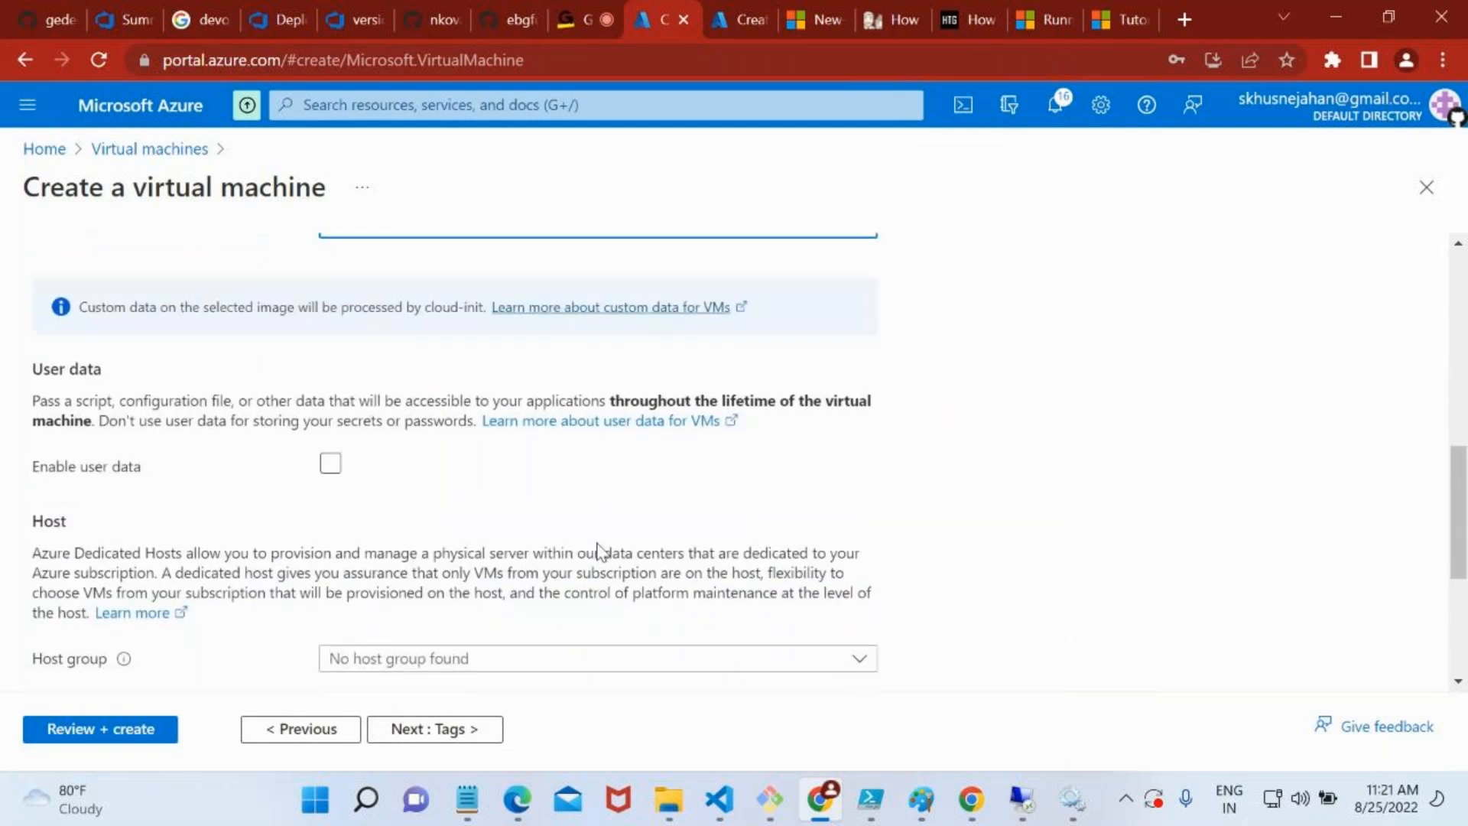
scroll(598, 546, "down", 2)
scroll(602, 550, "down", 2)
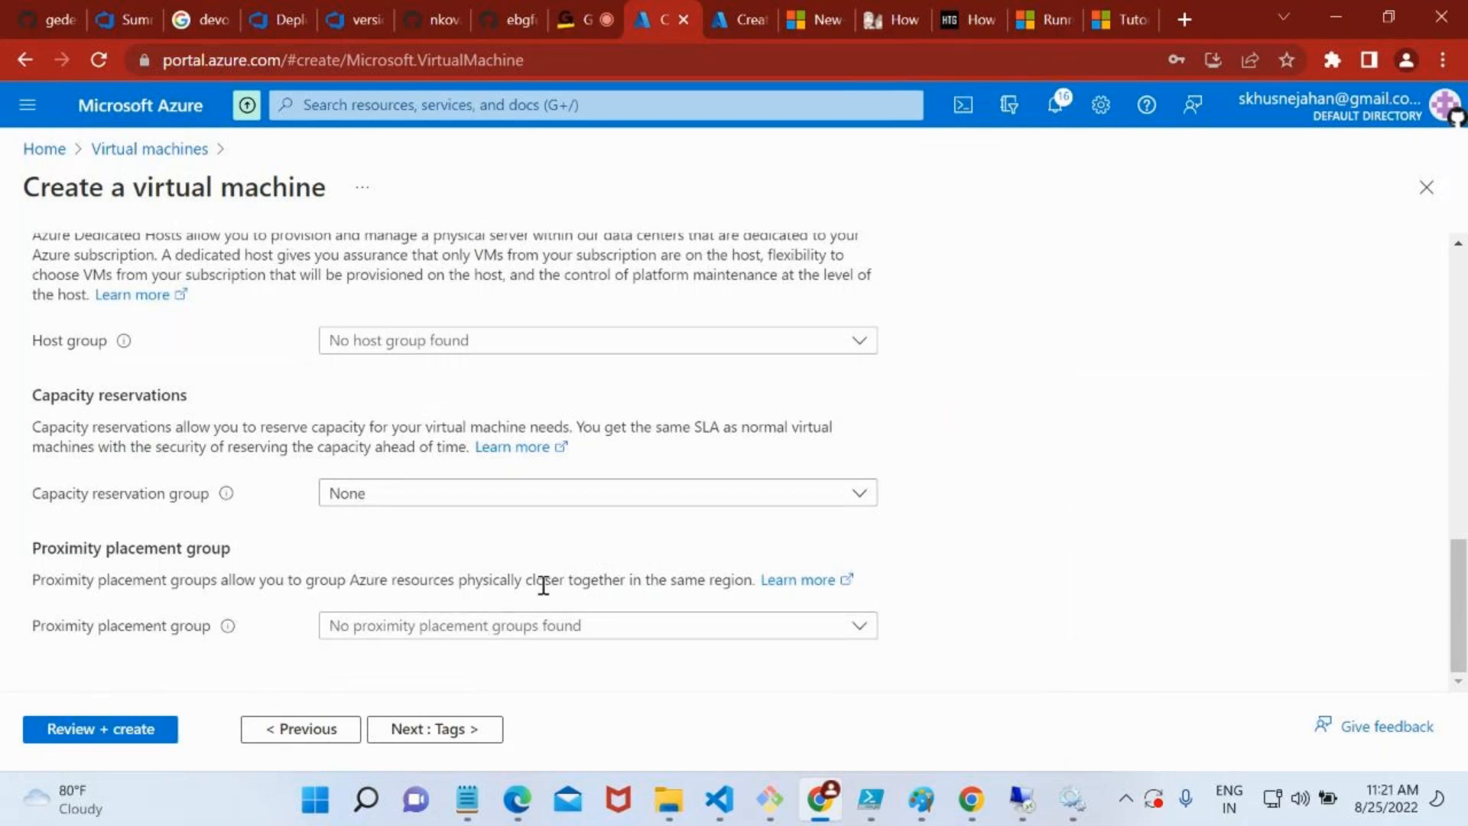
left_click_drag(89, 596, 762, 588)
left_click(509, 624)
left_click(243, 570)
left_click_drag(95, 427, 717, 447)
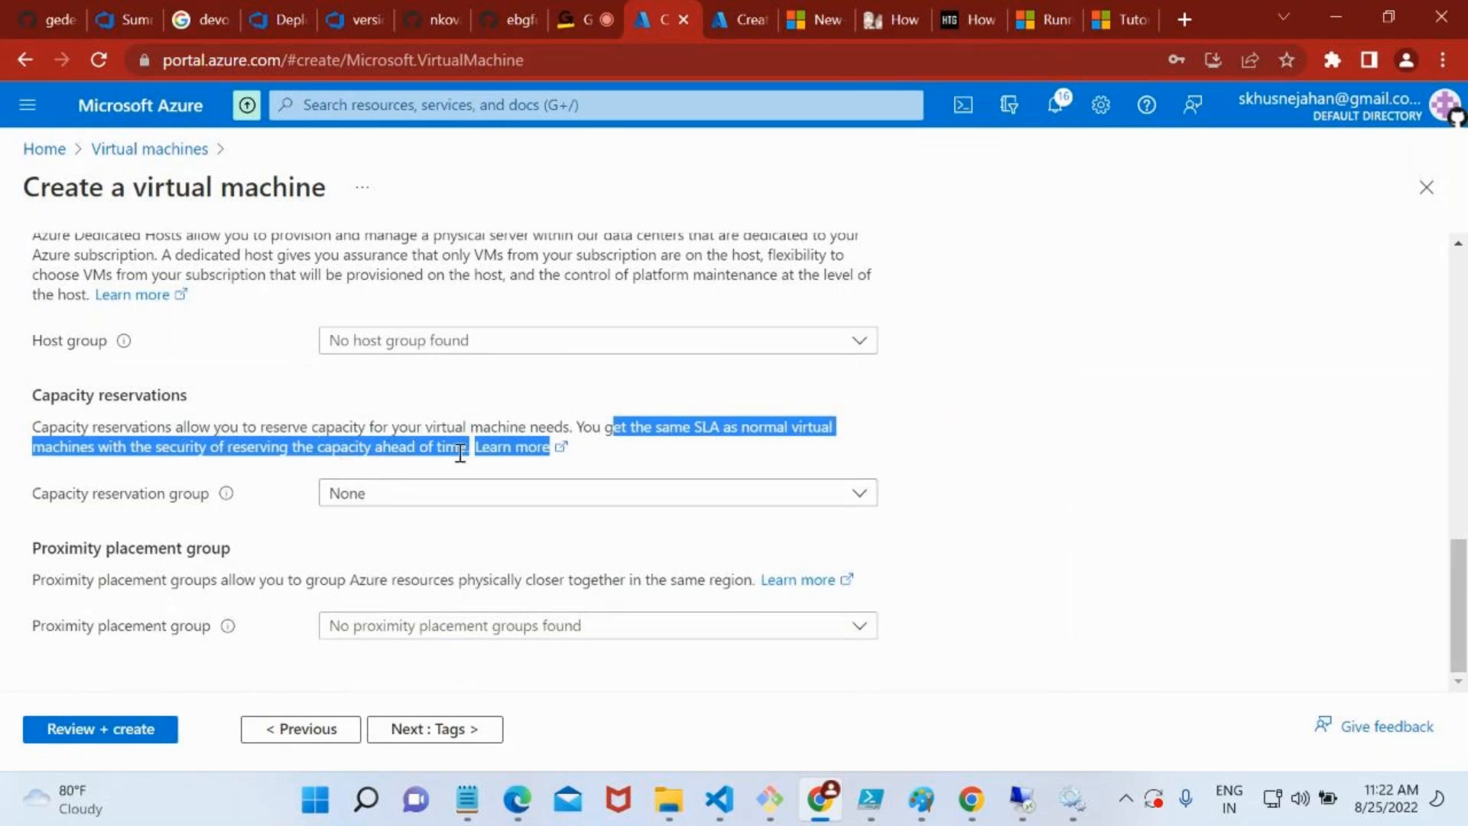
left_click(485, 497)
left_click(857, 470)
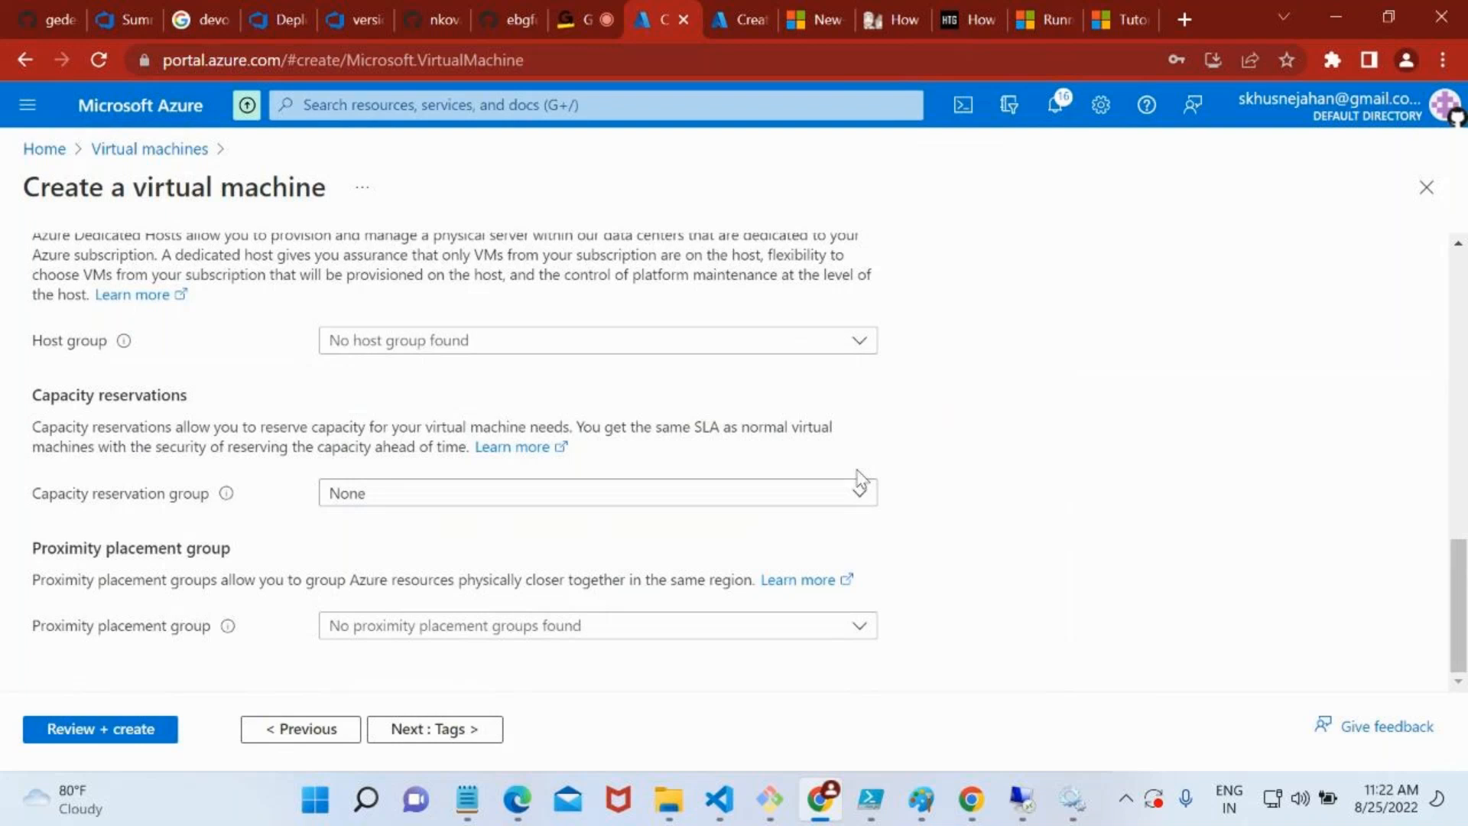
Switch from the advanced options to the Tags settings of the new virtual machine
scroll(665, 462, "up", 15)
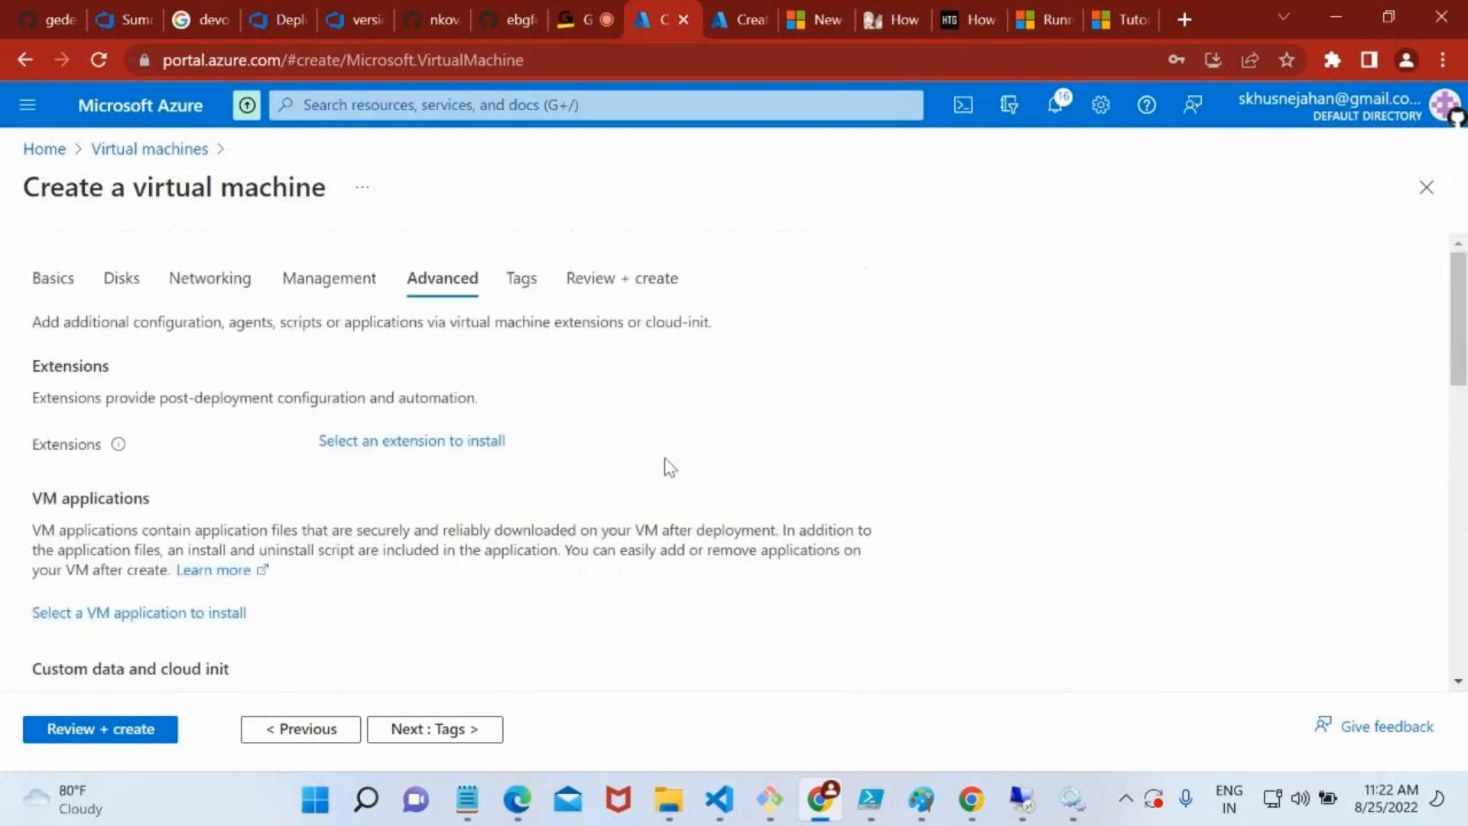
left_click(523, 279)
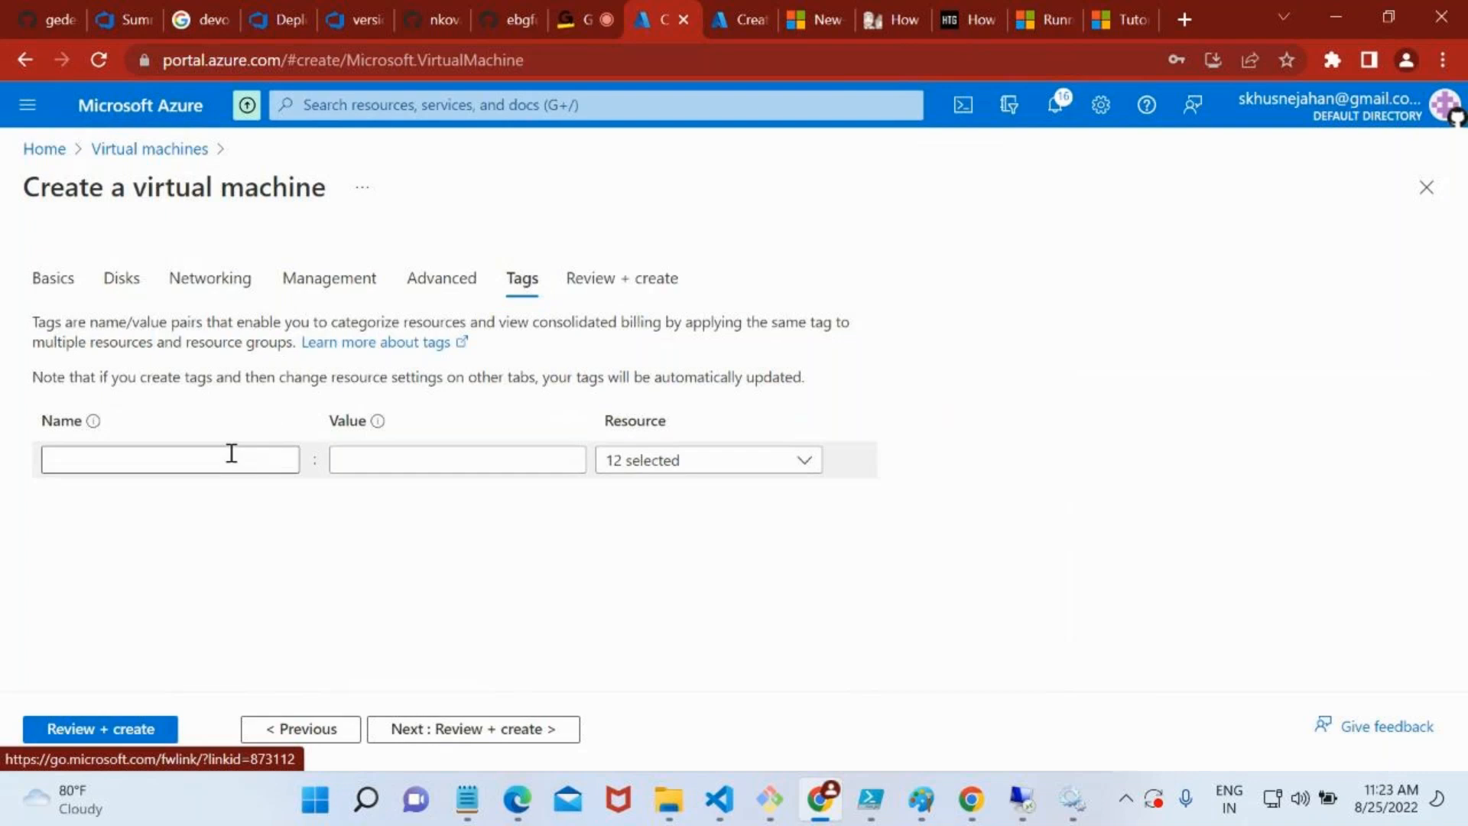